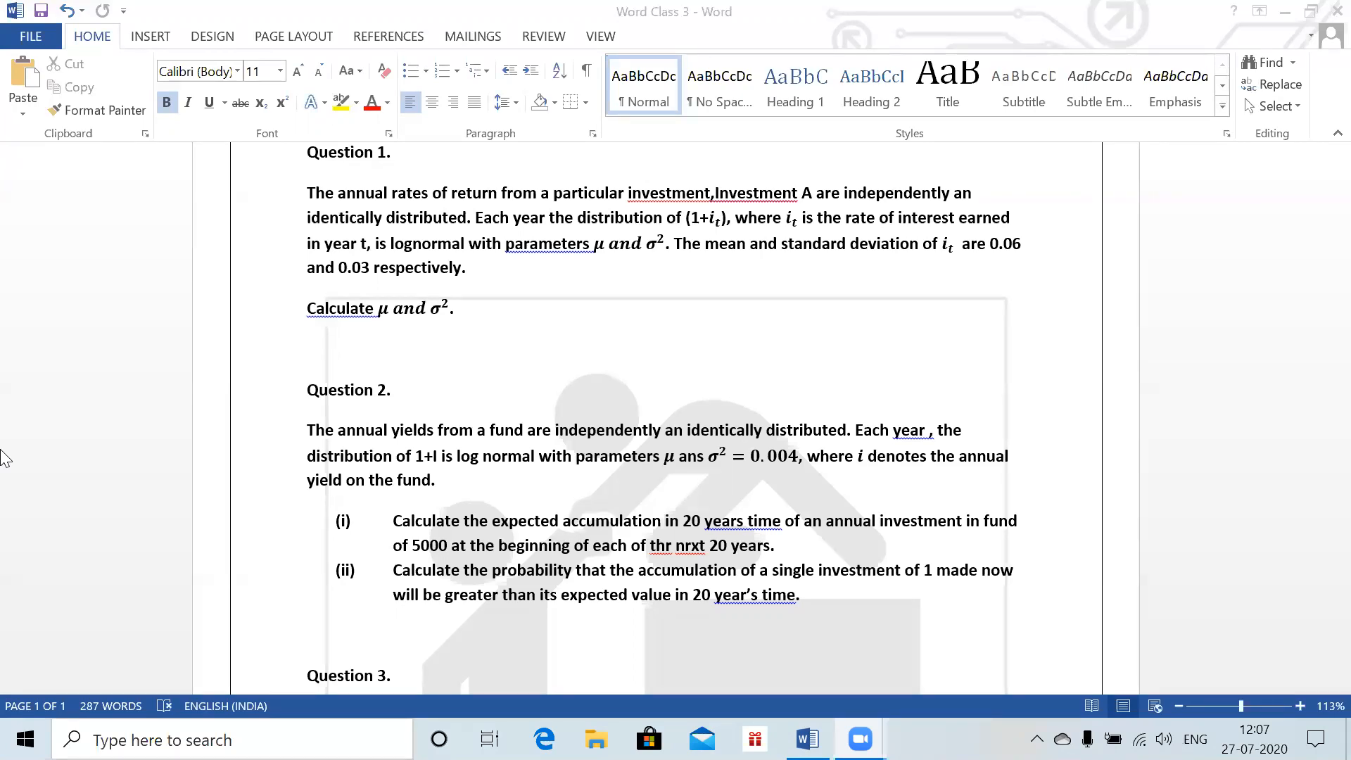
# - Create a new blank document and set its font size to 18
pyautogui.hotkey('alt', 'Tab')
pyautogui.hotkey('alt', 'Tab')
pyautogui.hotkey('alt', 'Tab')
pyautogui.hotkey('alt', 'Tab')
pyautogui.hotkey('alt', 'Tab')
pyautogui.hotkey('ctrl', 'n')
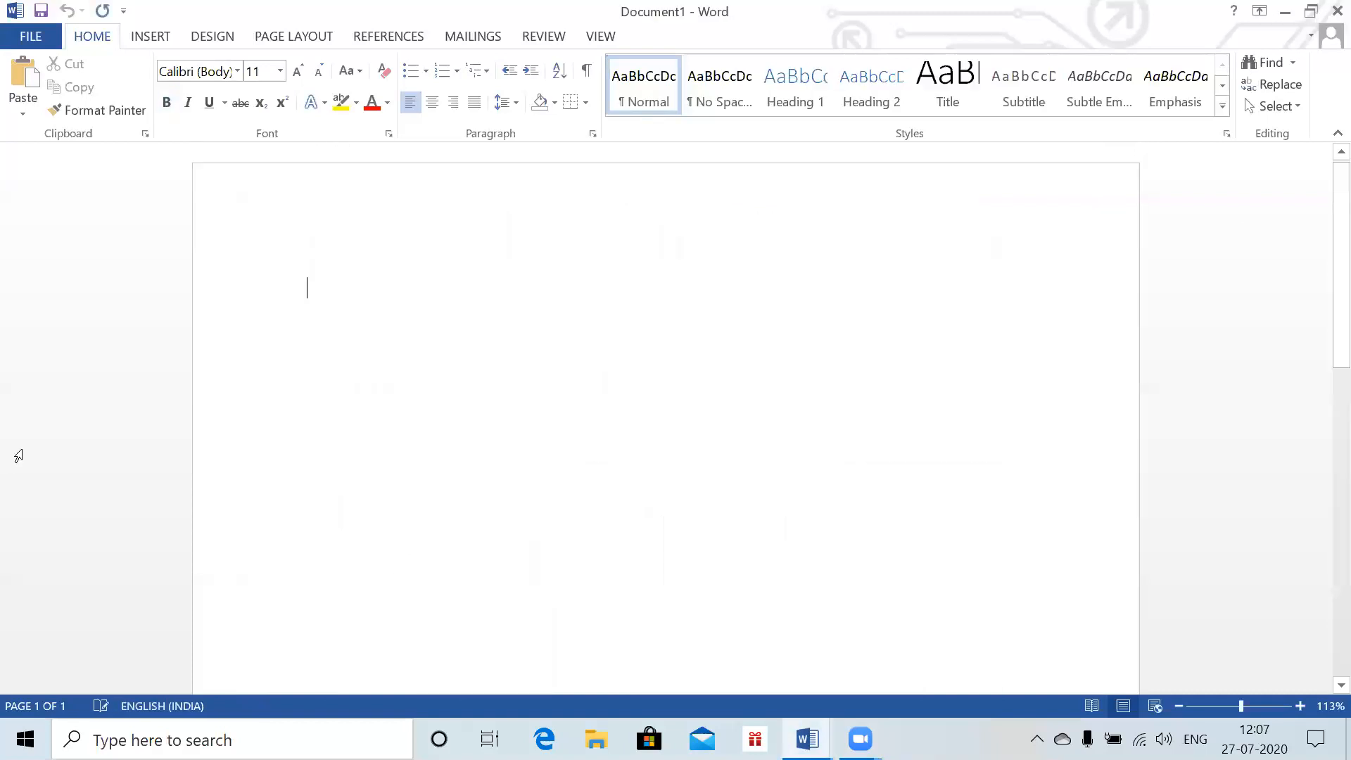
pyautogui.hotkey('ctrl', 'shift', '.')
pyautogui.hotkey('ctrl', 'shift', '.')
pyautogui.hotkey('ctrl', 'shift', '.')
pyautogui.hotkey('ctrl', 'shift', '.')
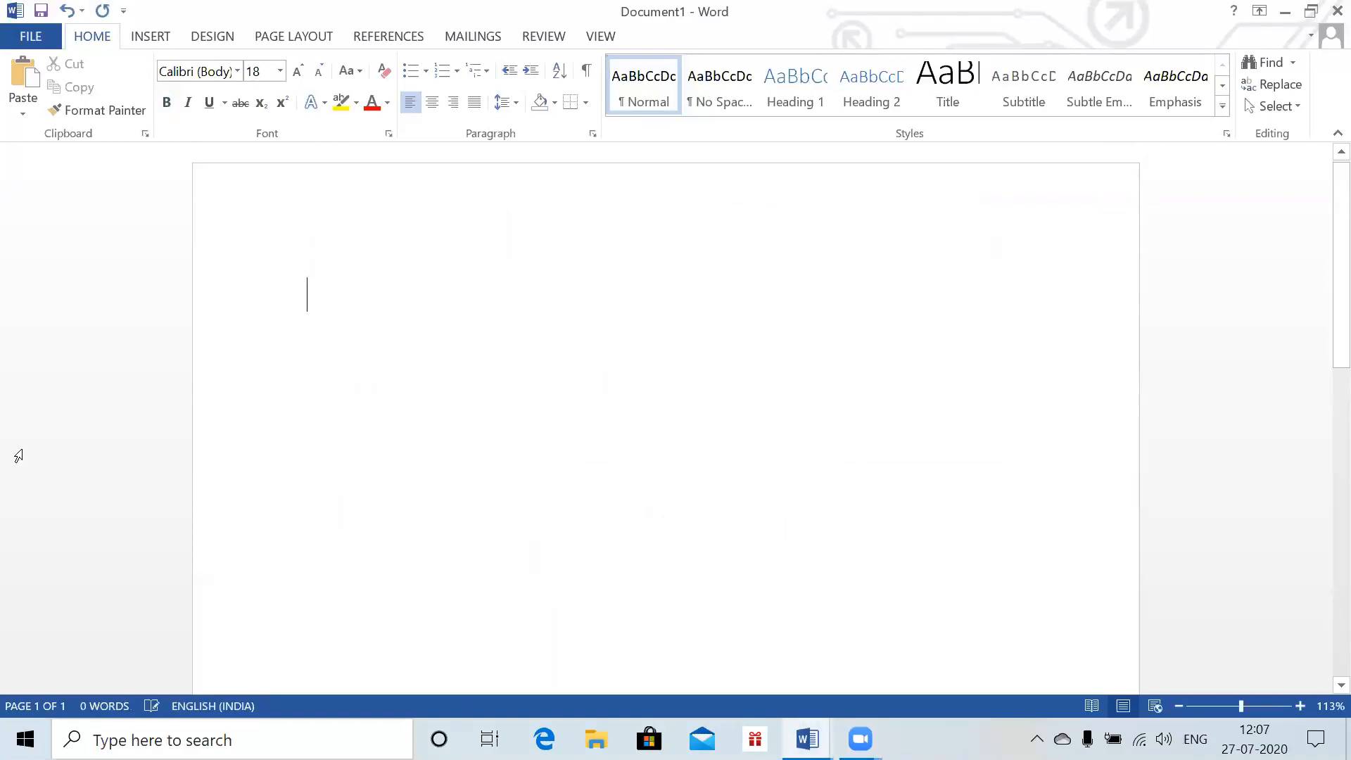
pyautogui.keyDown('ctrl'); pyautogui.scroll(3, 18, 456); pyautogui.keyUp('ctrl')
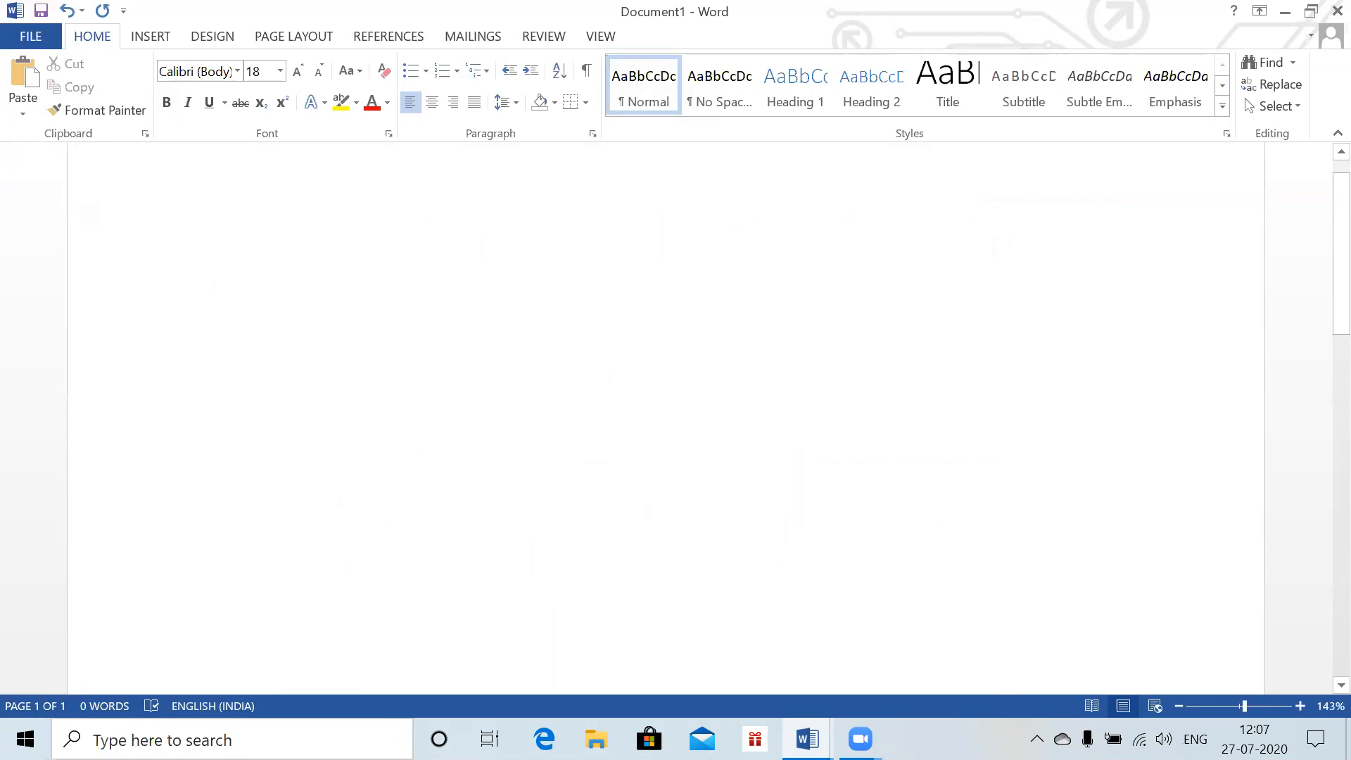
pyautogui.write('€')
pyautogui.press('BackSpace')
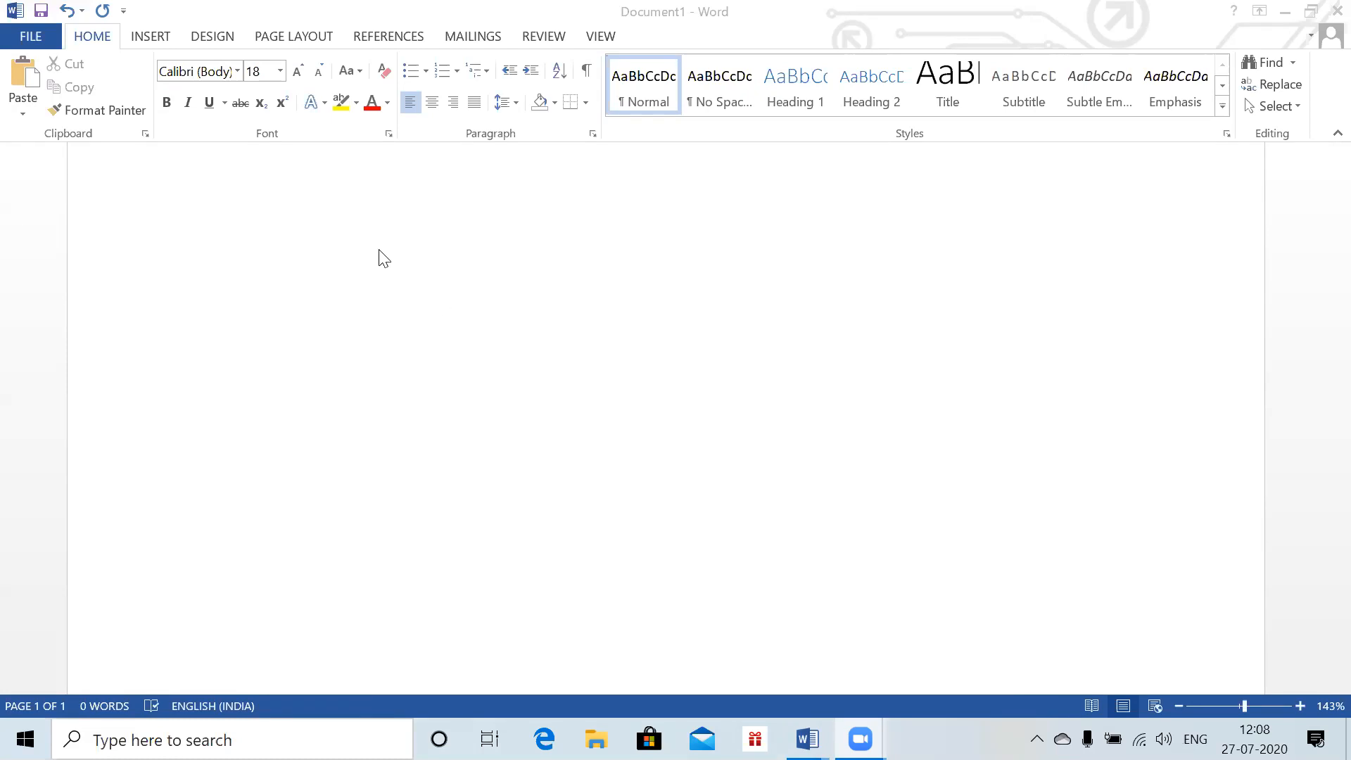
# - Look up the given distribution in Question 1 of the Word Class 3 document and return to the blank document
pyautogui.click(288, 257)
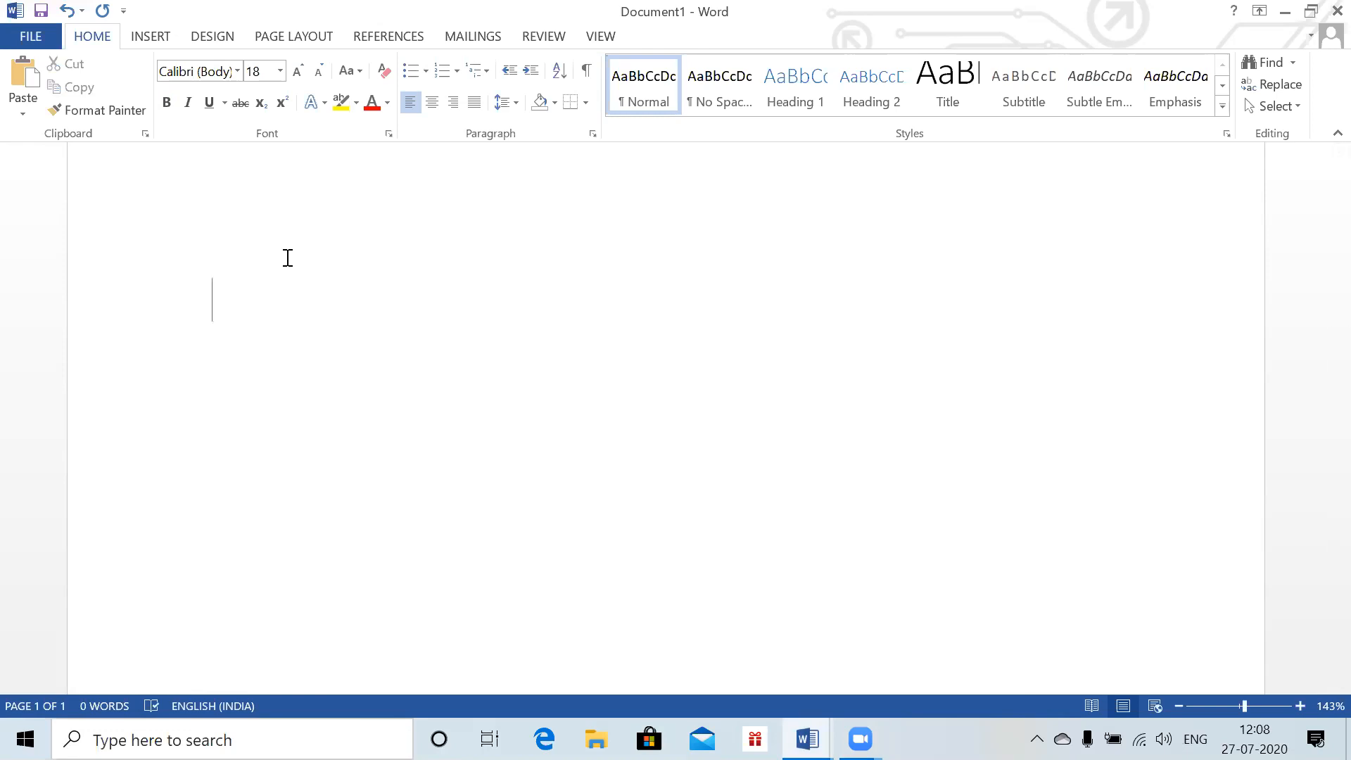
pyautogui.hotkey('alt', 'Tab')
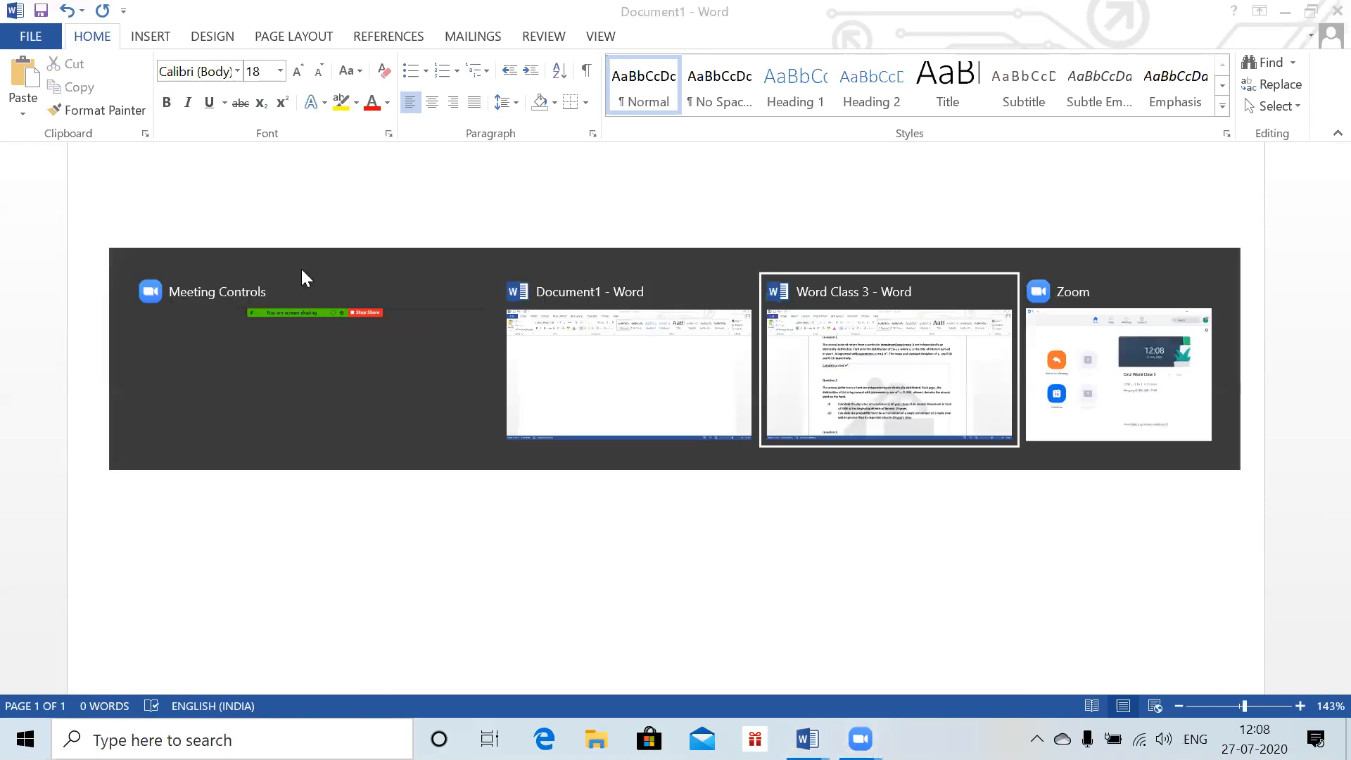
pyautogui.hotkey('alt', 'Tab')
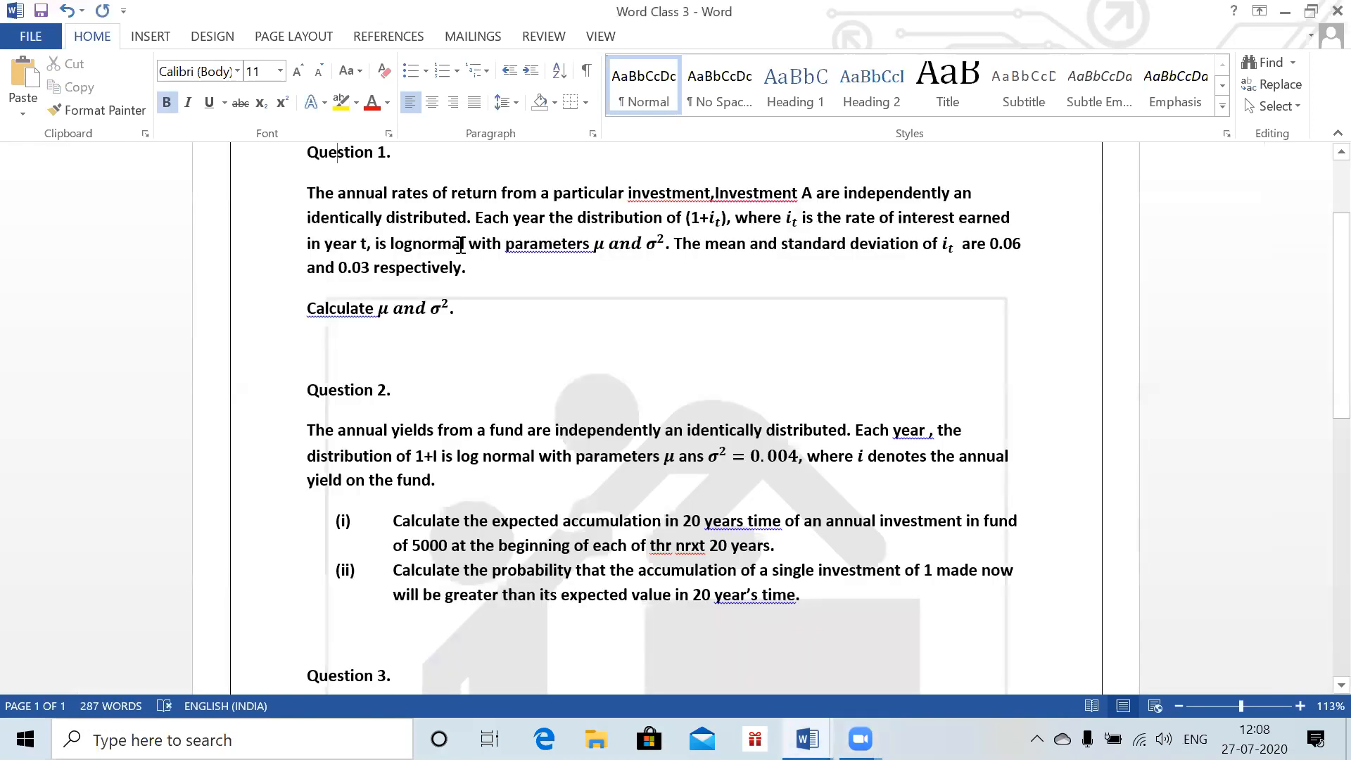
pyautogui.hotkey('alt', 'Tab')
pyautogui.write('1')
pyautogui.press('BackSpace')
pyautogui.write('(1')
pyautogui.press('BackSpace')
pyautogui.press('BackSpace')
# - Insert an equation on the first line and write (1 + i_t) in it, with t as a subscript
pyautogui.hotkey('alt', '=')
pyautogui.write('1+')
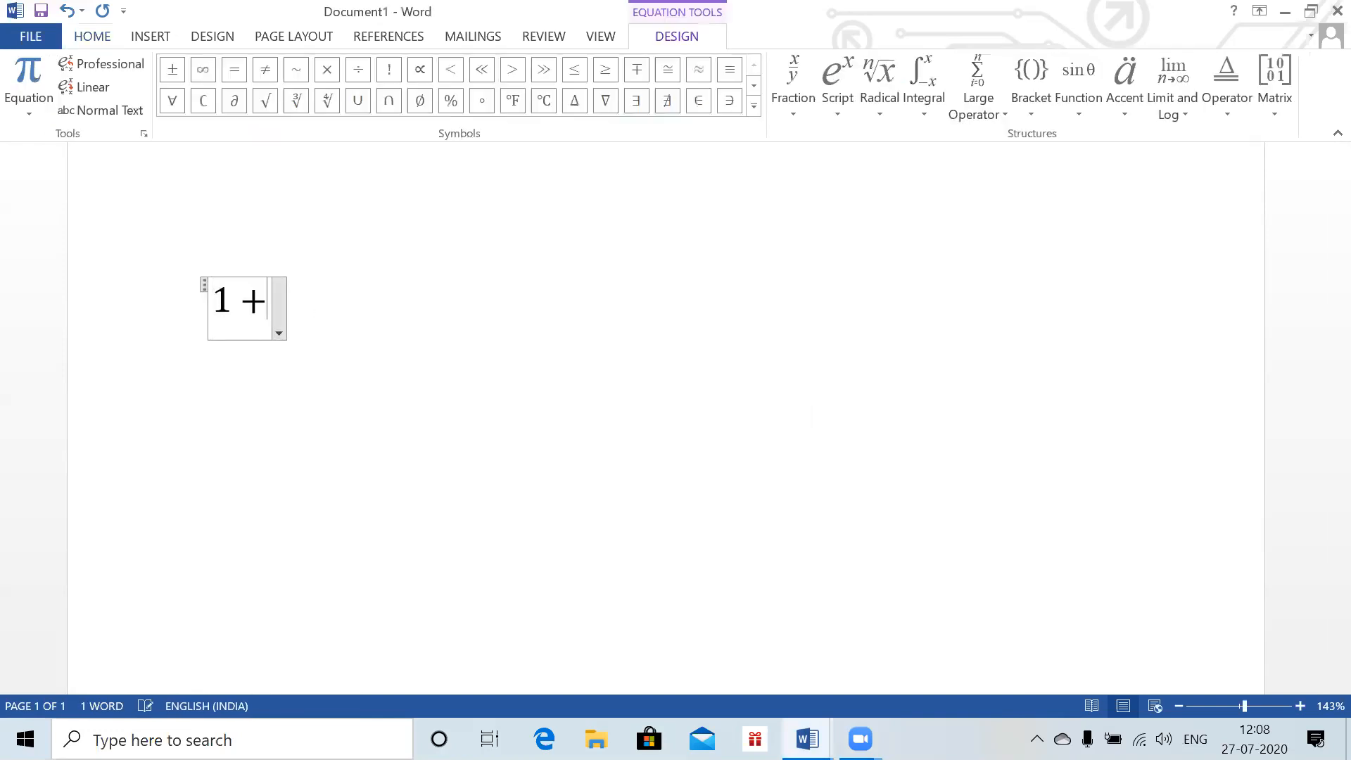
pyautogui.write('i_t )')
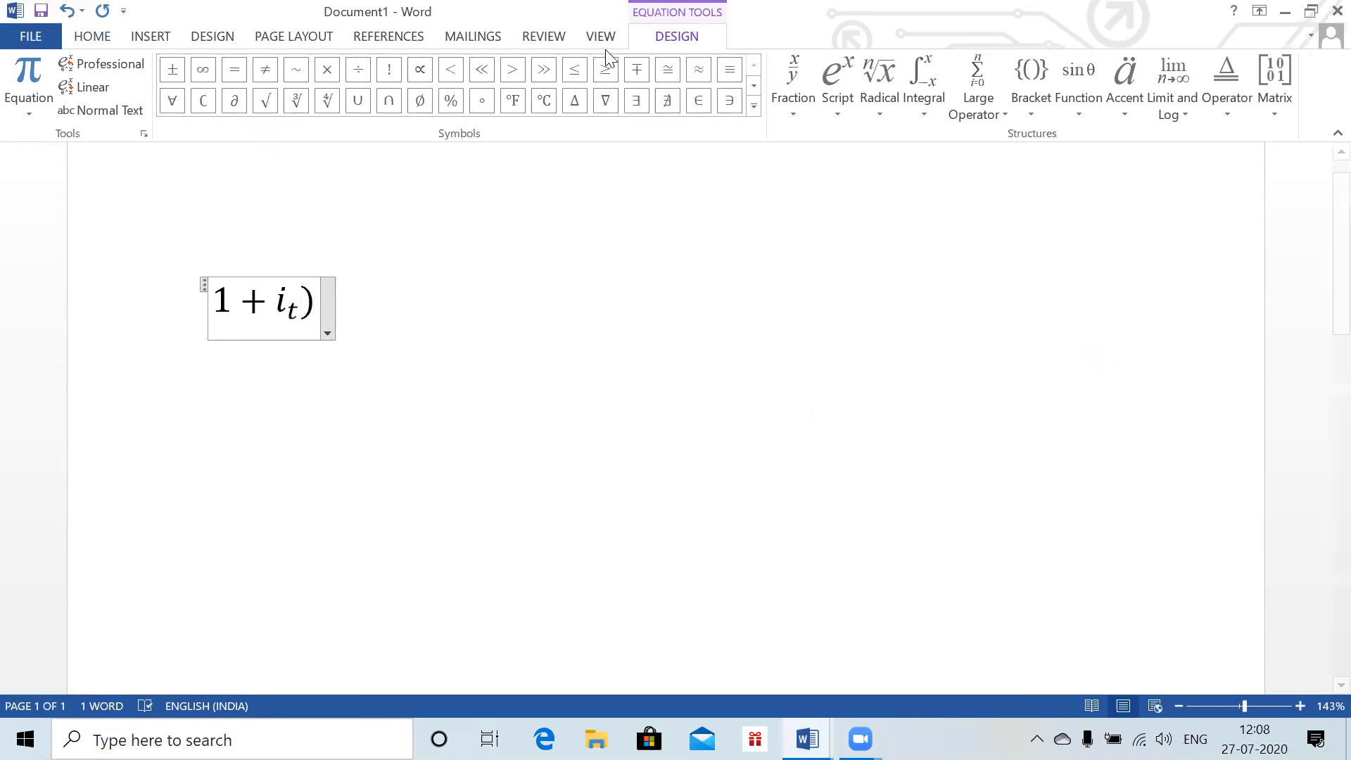
pyautogui.click(218, 299)
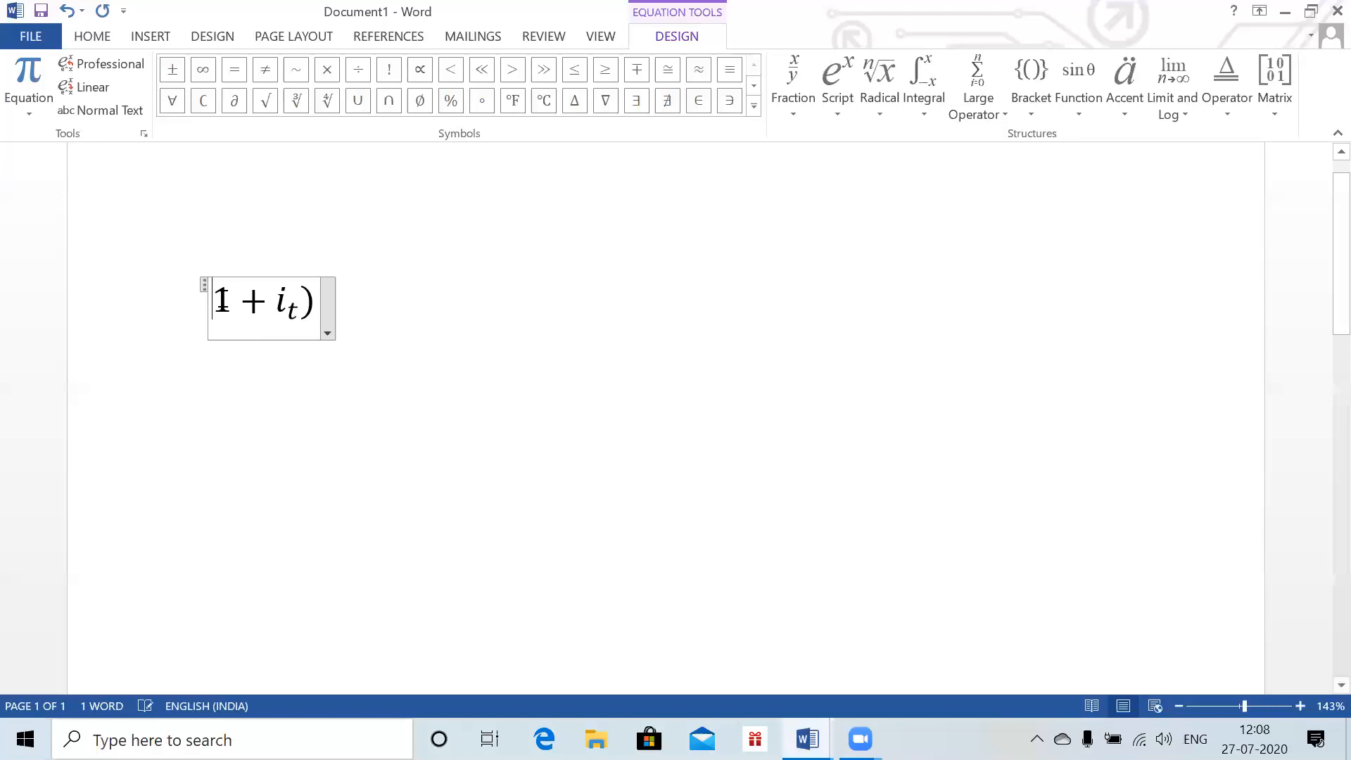
pyautogui.write('(')
pyautogui.press('Right')
pyautogui.press('Right')
pyautogui.press('Right')
pyautogui.press('Right')
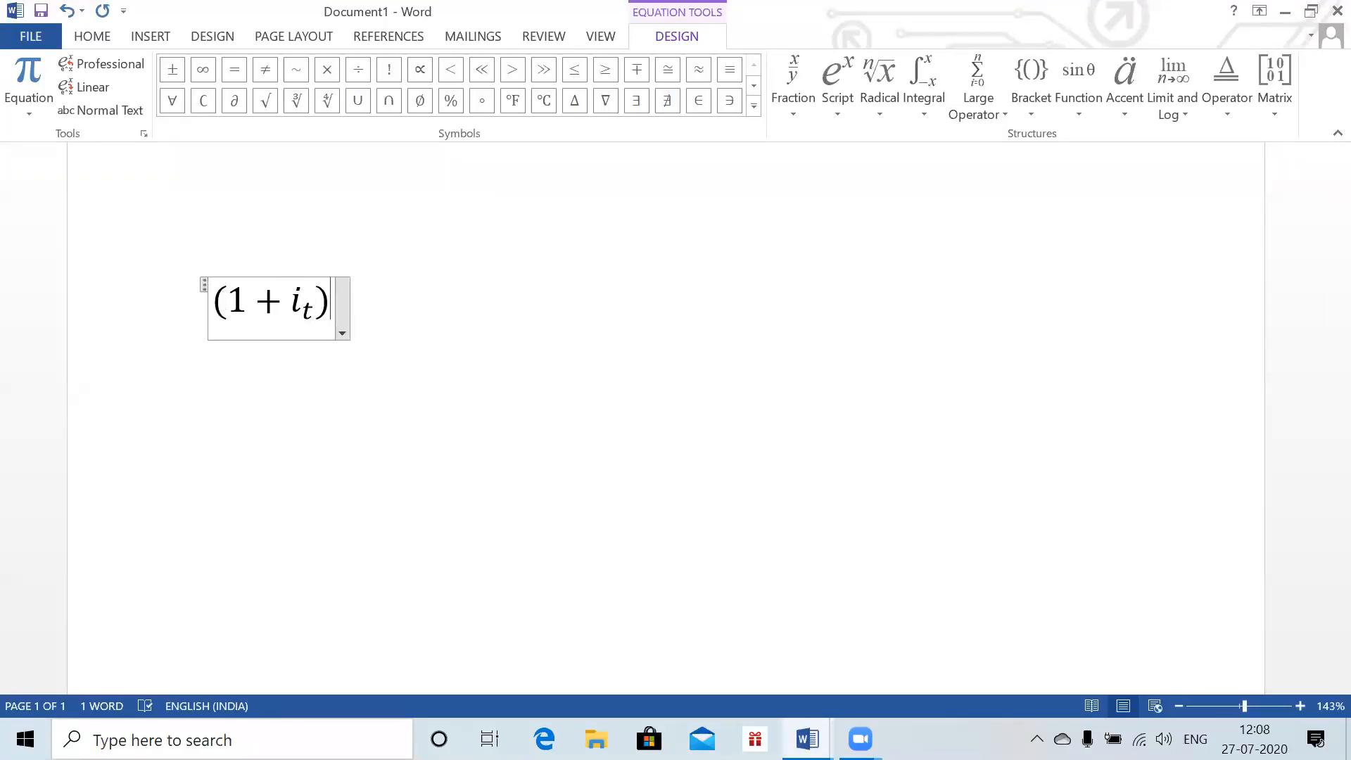
# - Complete the first equation with ~ logN(μ, σ²) and start a new line below it
pyautogui.write('~logN(')
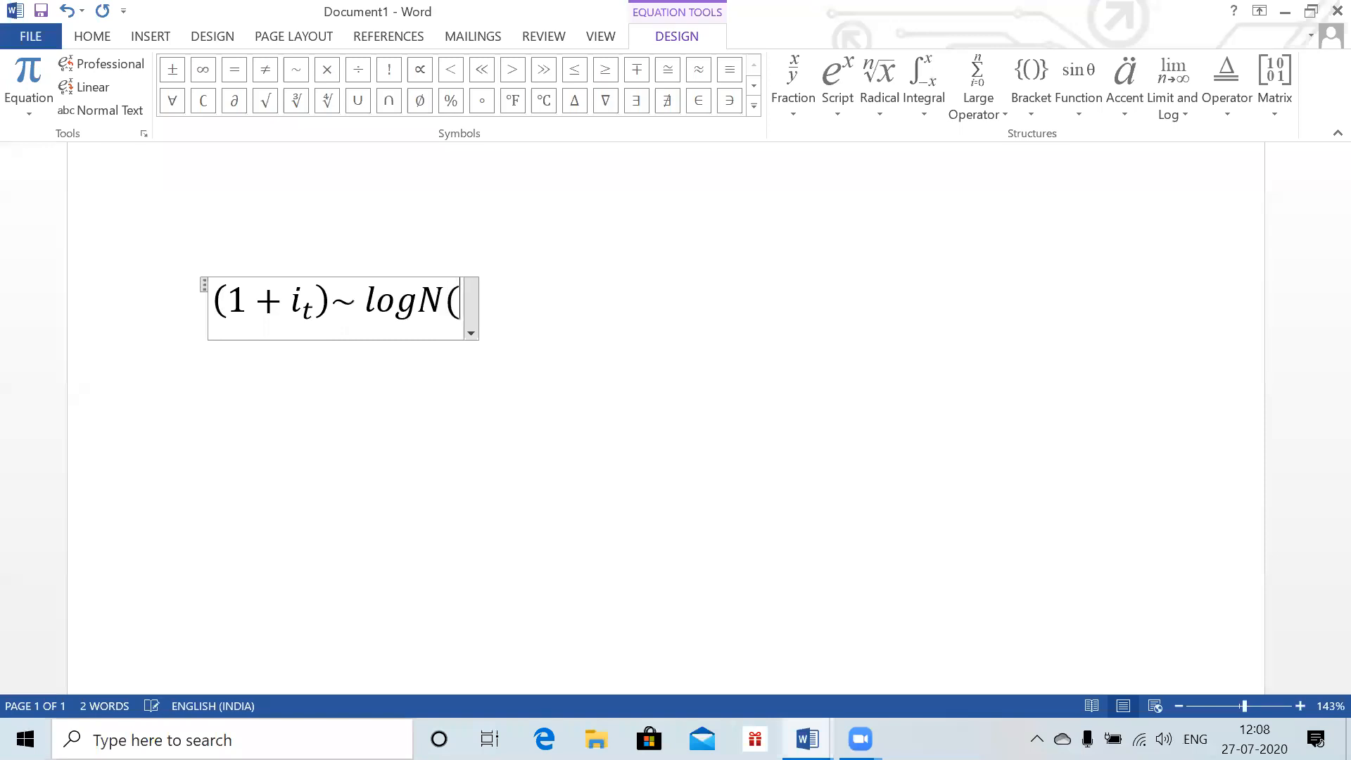
pyautogui.write('\\')
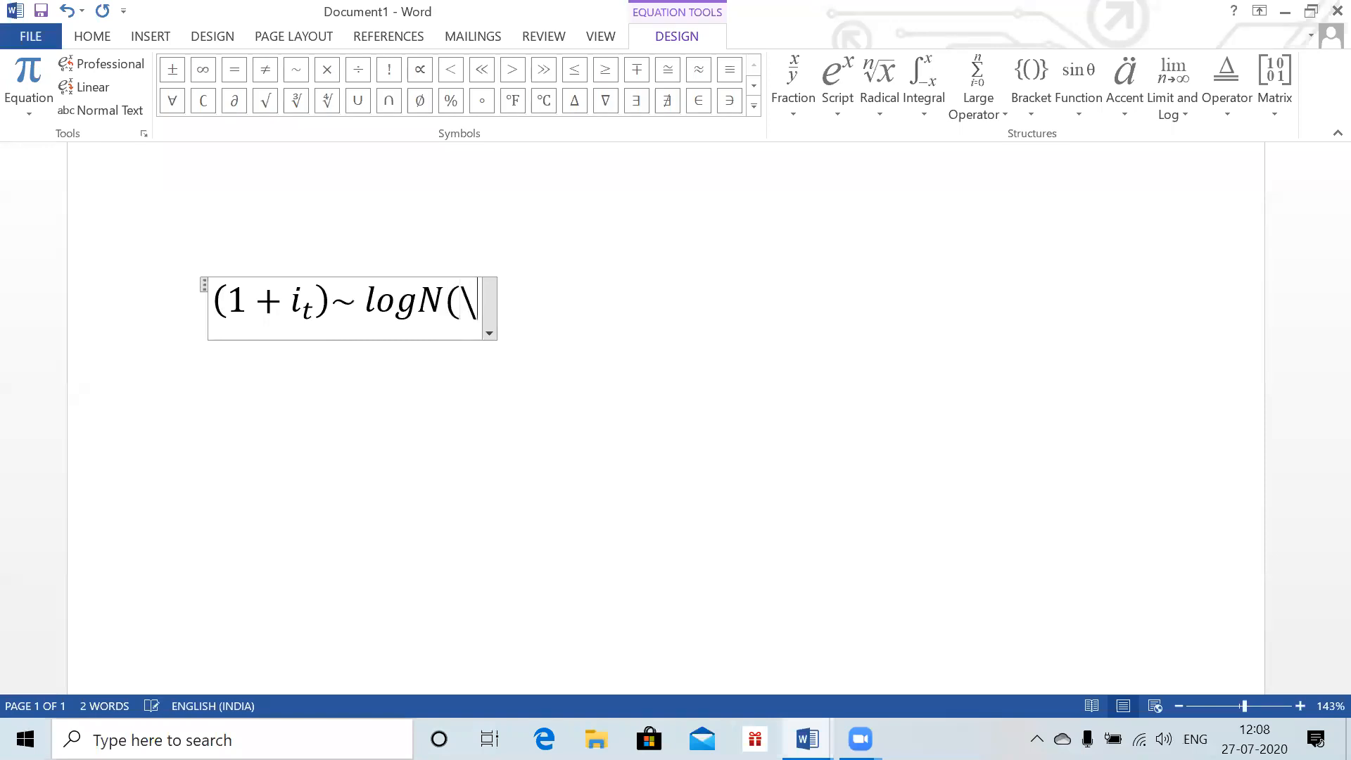
pyautogui.write('mu ,\\s')
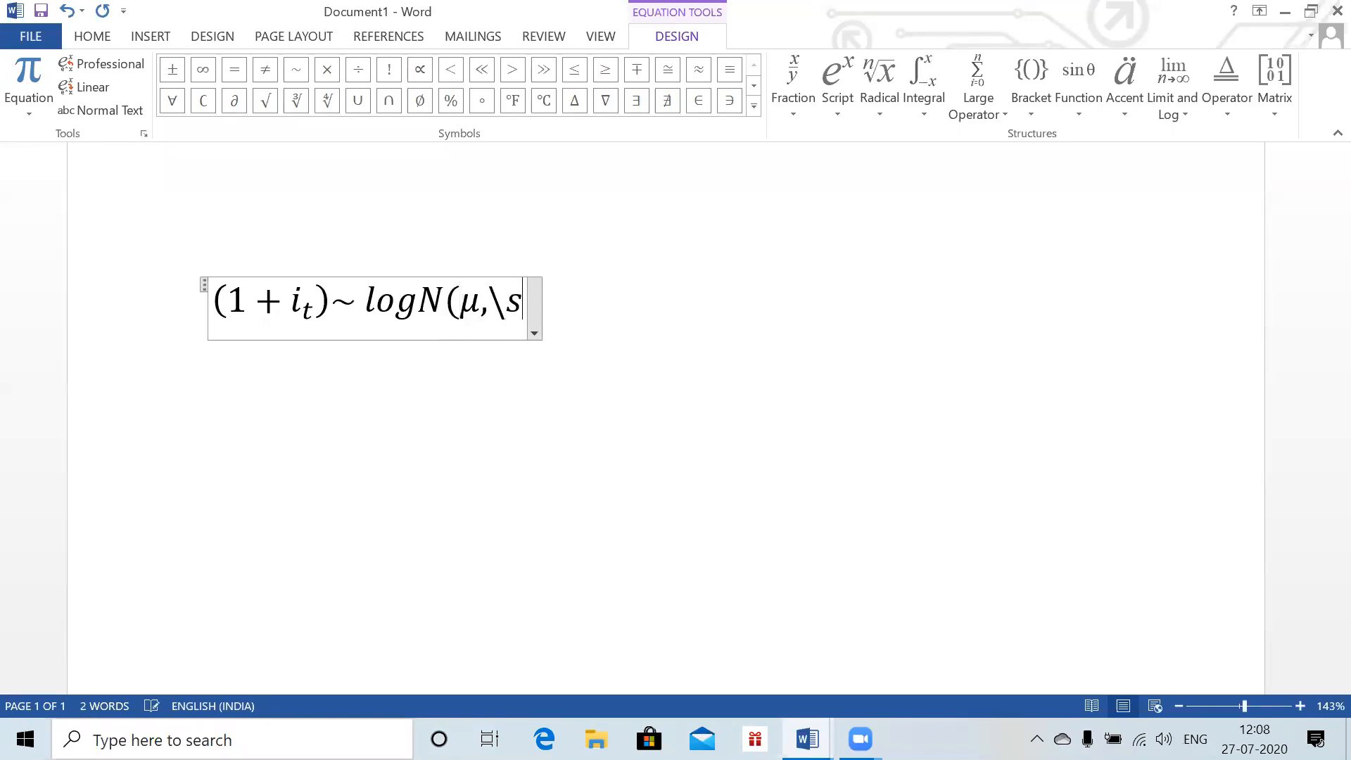
pyautogui.write('igma ^ ')
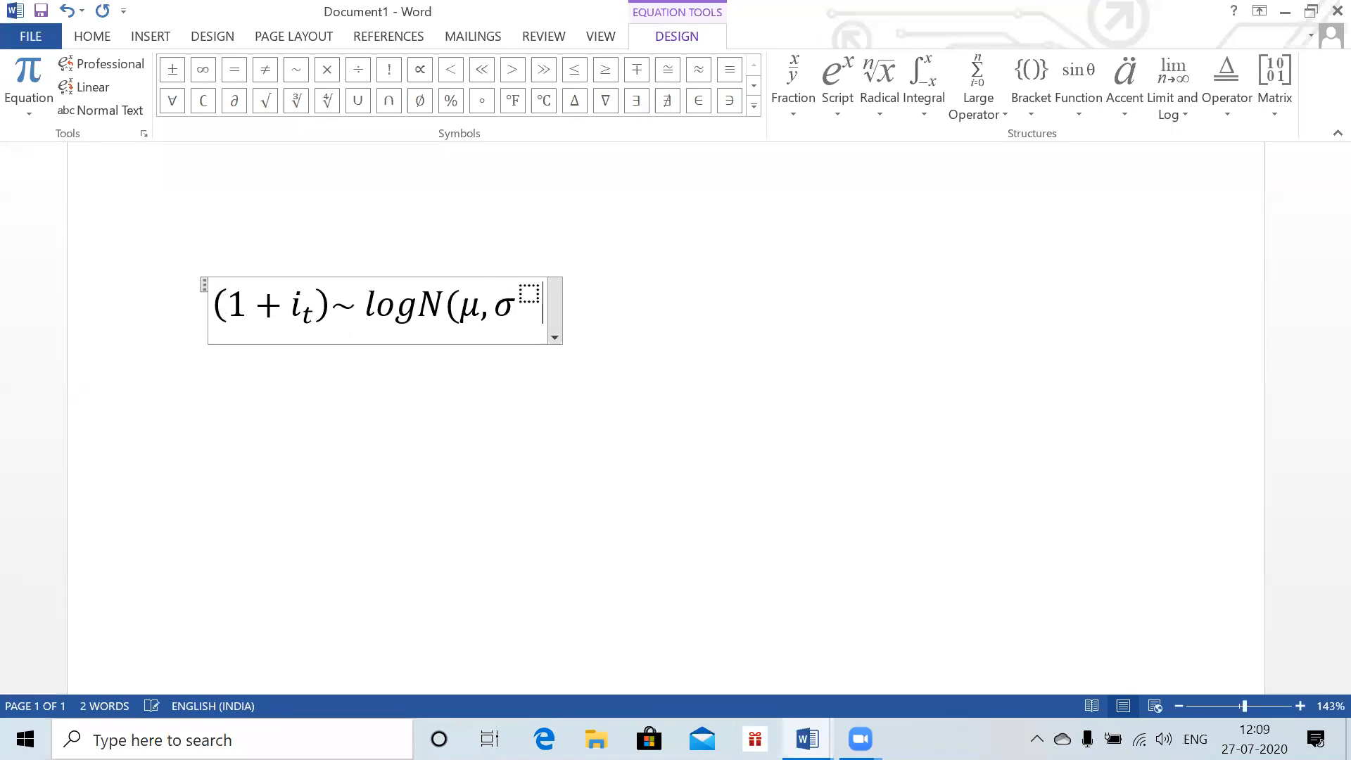
pyautogui.write('2')
pyautogui.press('Right')
pyautogui.write(')')
pyautogui.press('Return')
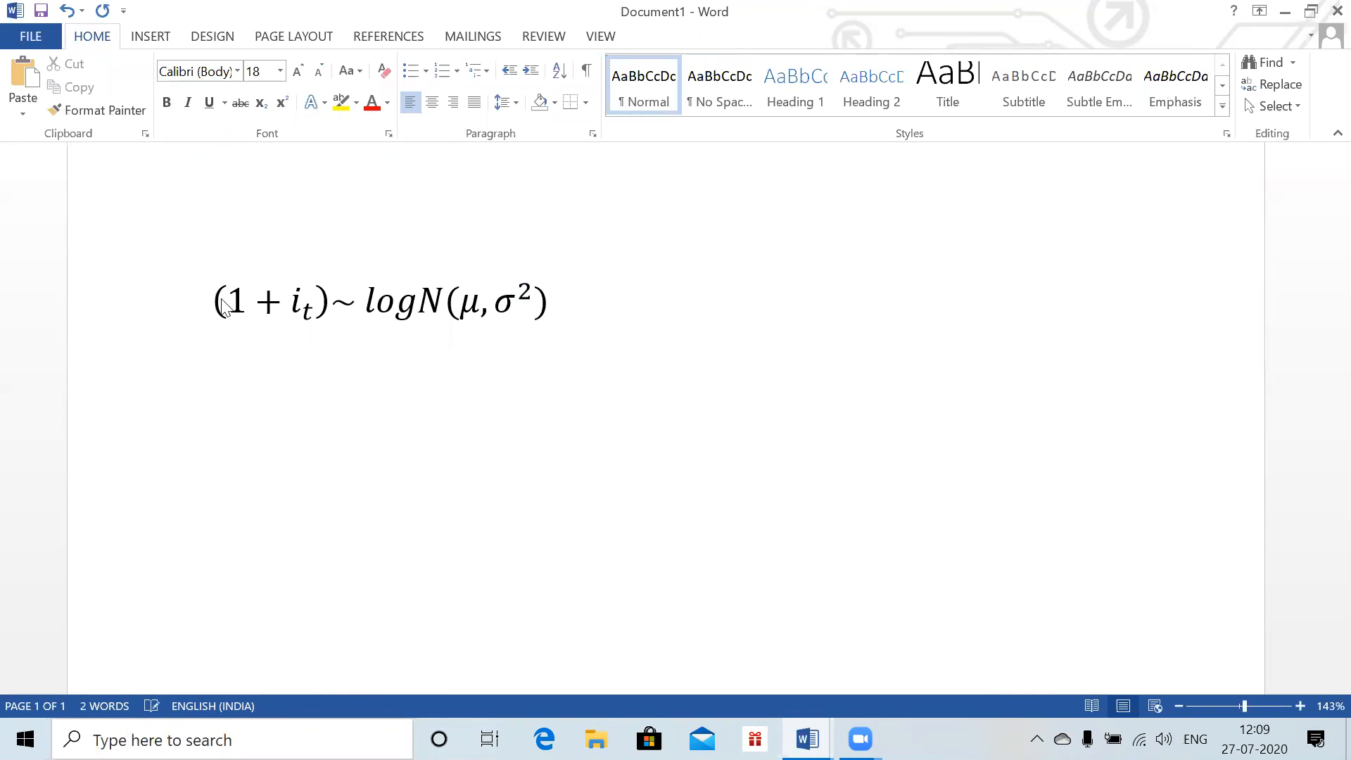
# - Insert a second equation stating E(i_t) = 0.06, with t as a subscript
pyautogui.hotkey('alt', '=')
pyautogui.write('E(i_')
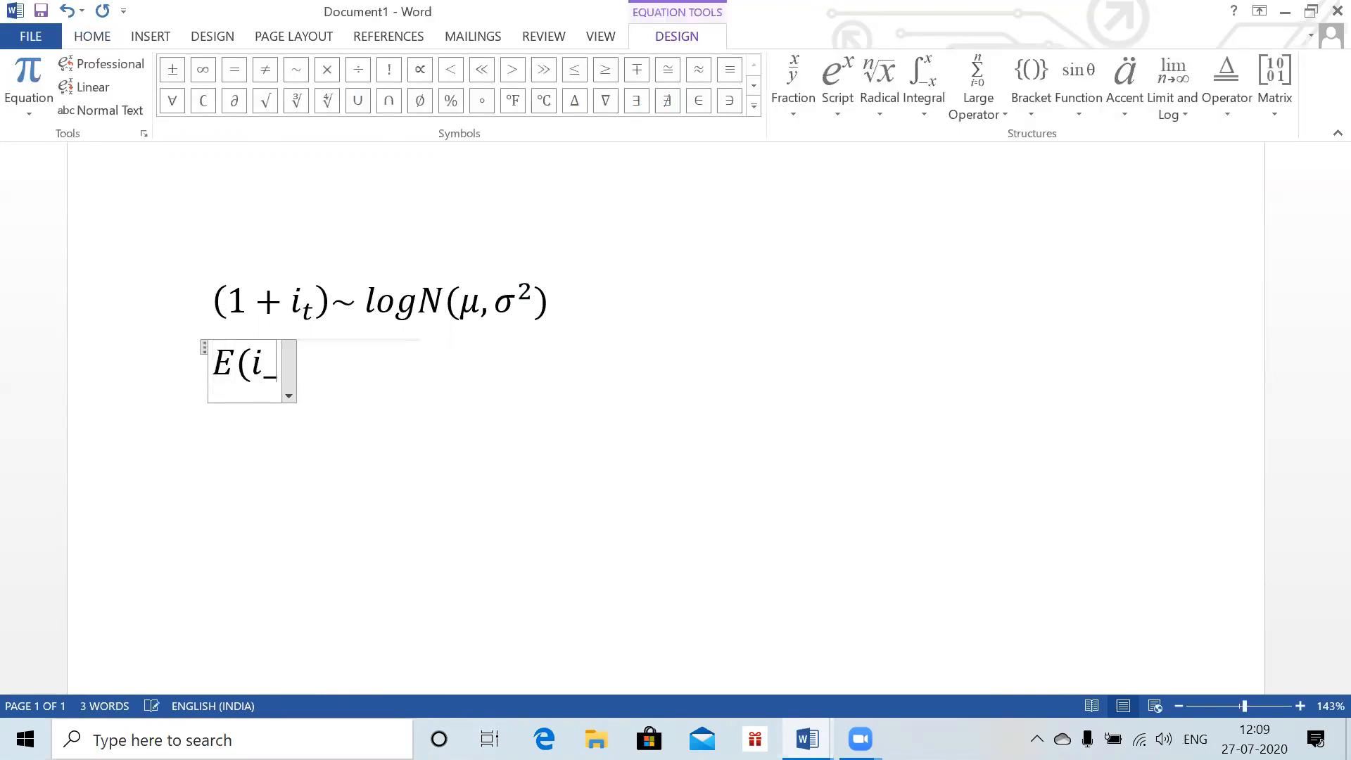
pyautogui.write('t)=0.0')
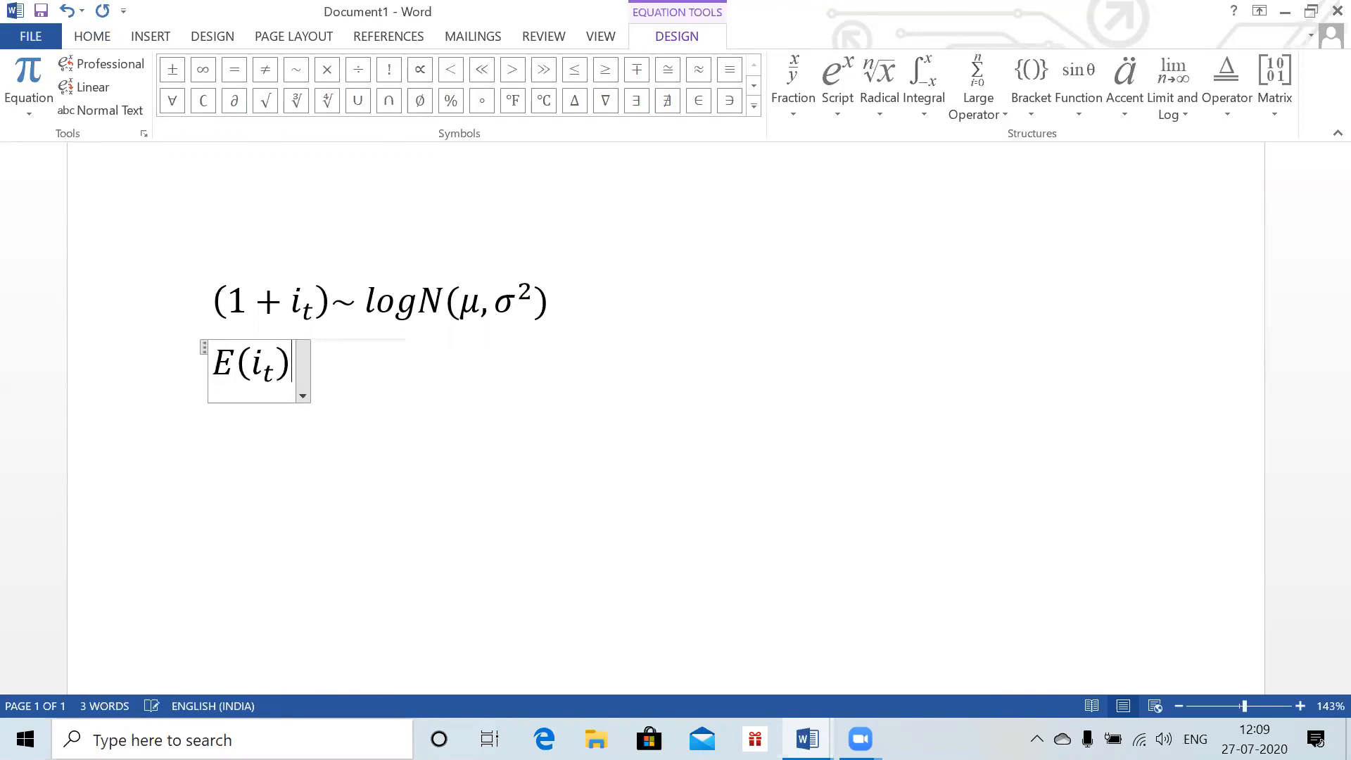
pyautogui.write('6 ')
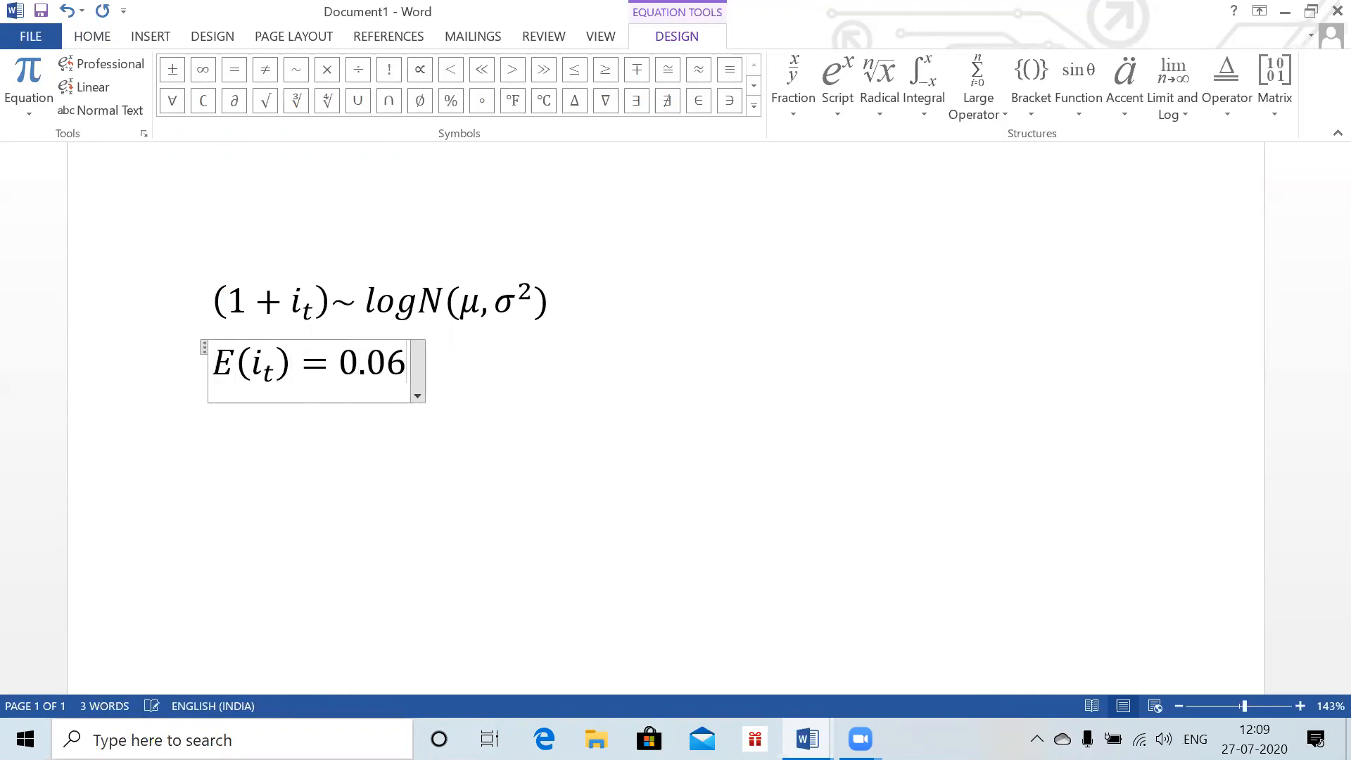
# - Extend the second equation with ⇒ E(1 + i_t) = 1.06 and start a new line below it
pyautogui.write('\\R')
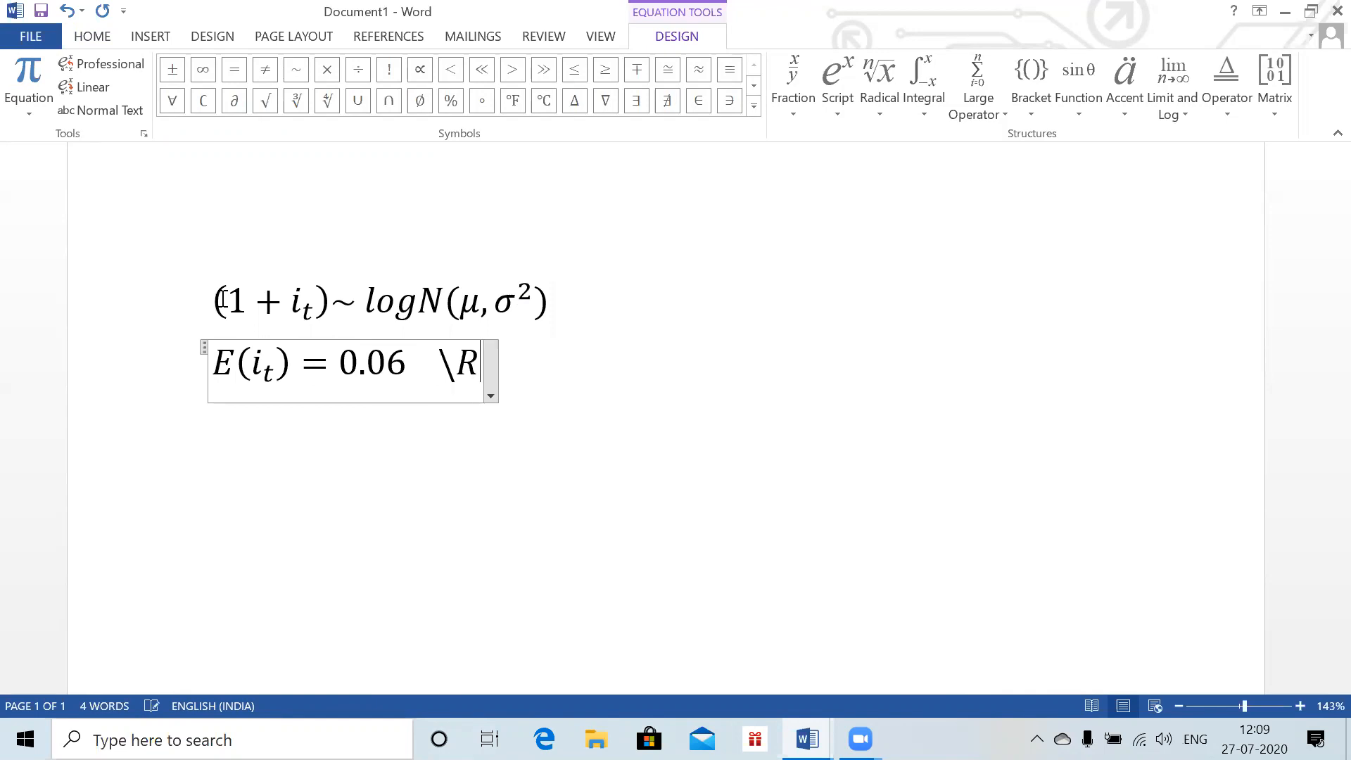
pyautogui.write('ightarrow')
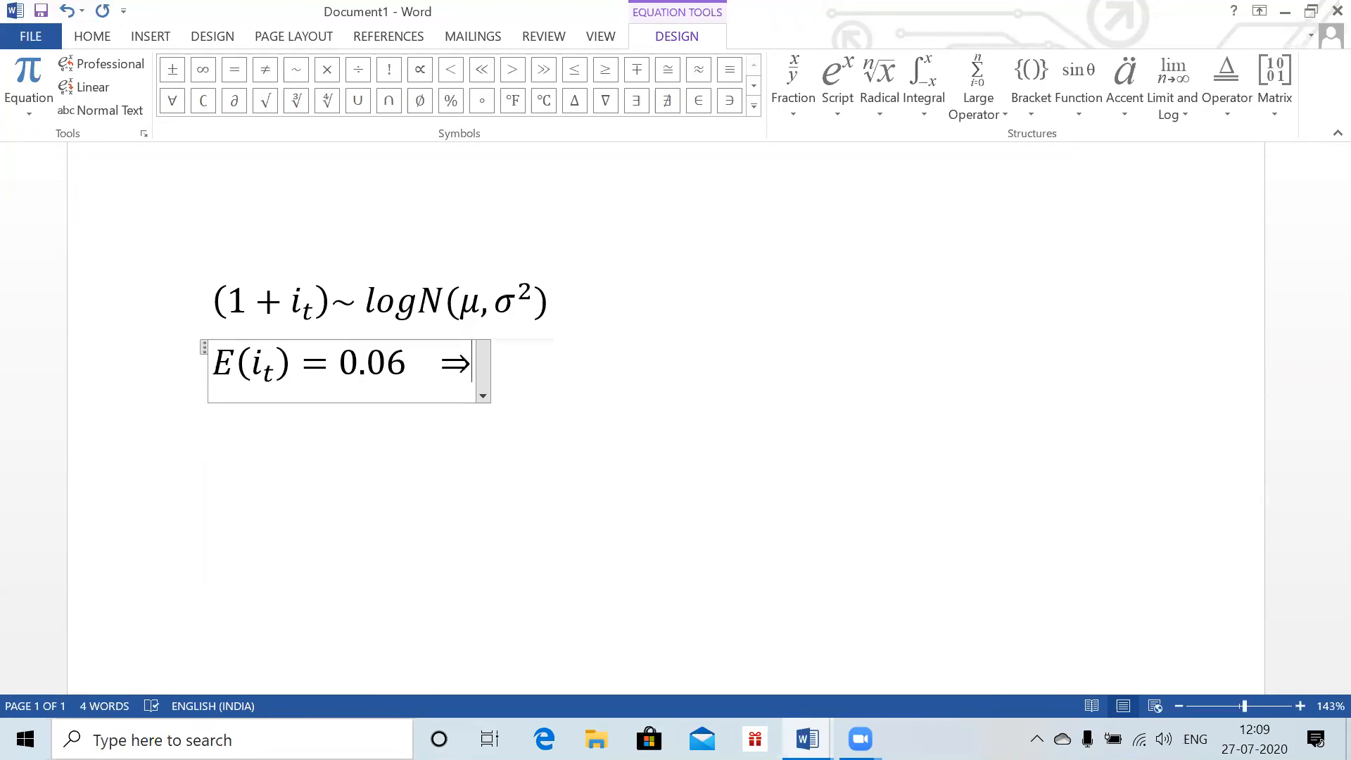
pyautogui.write('E(1')
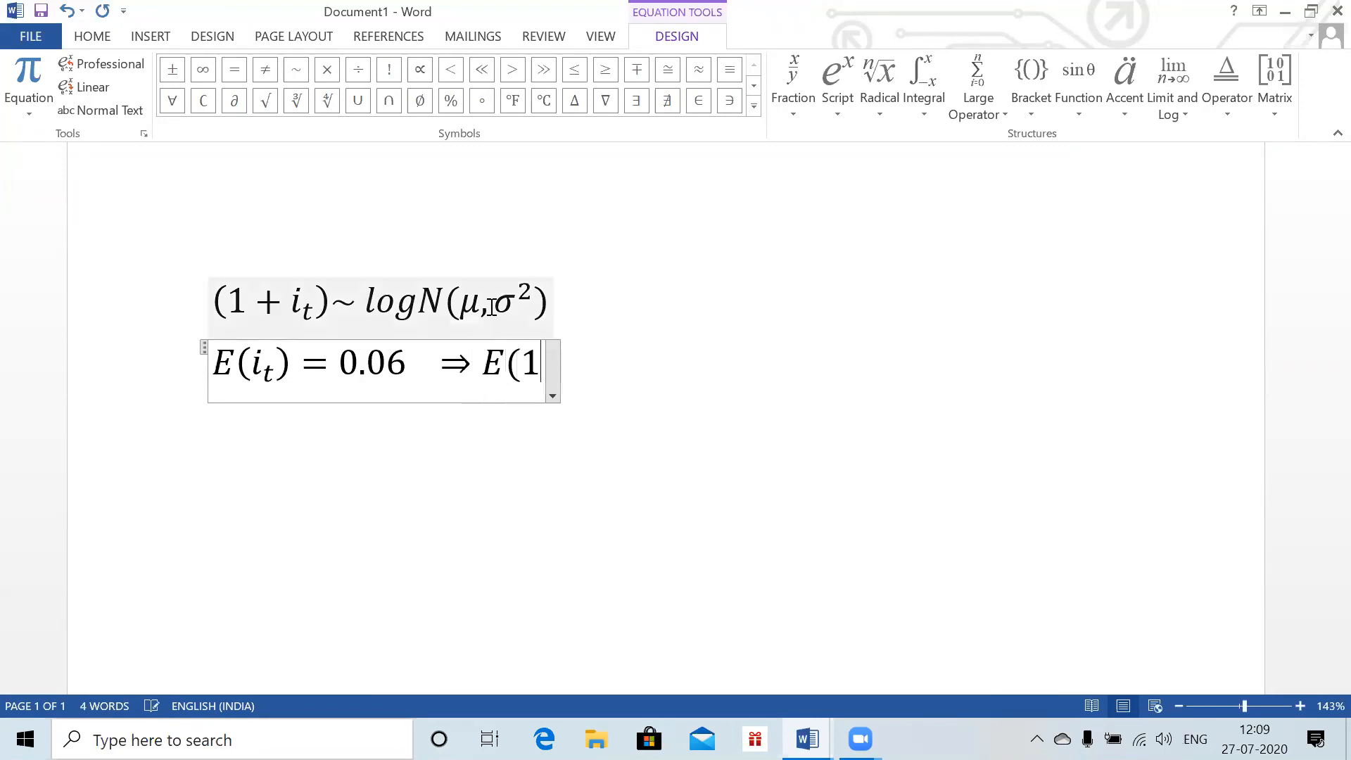
pyautogui.write(' + i_')
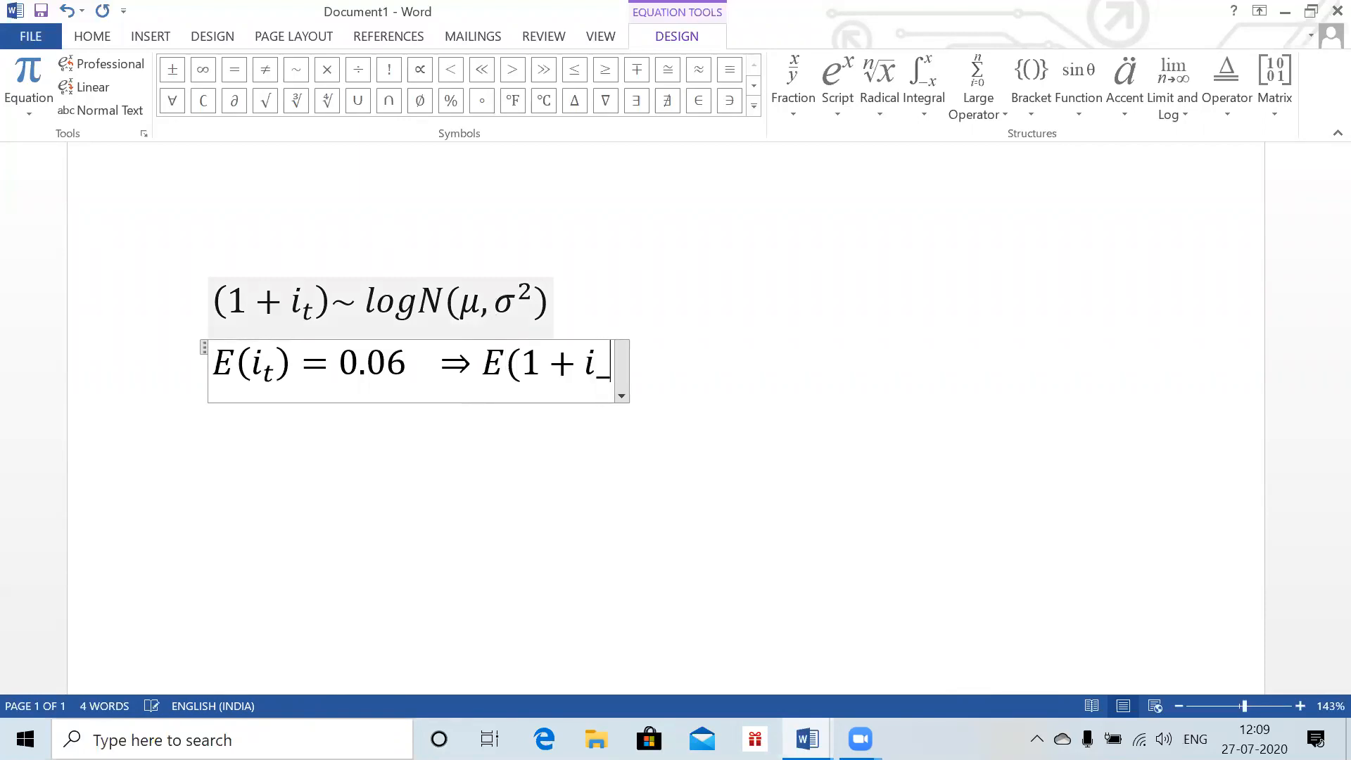
pyautogui.write('t) = 1.')
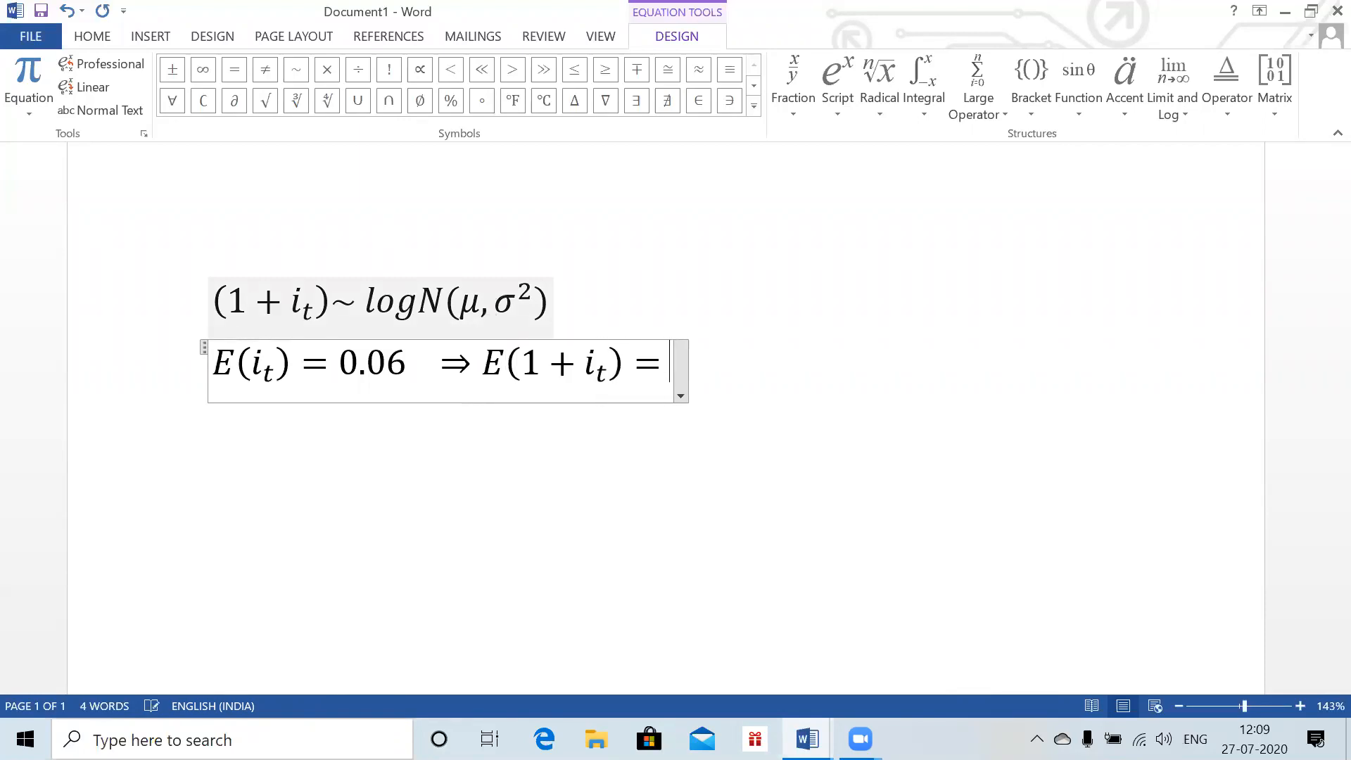
pyautogui.write('6')
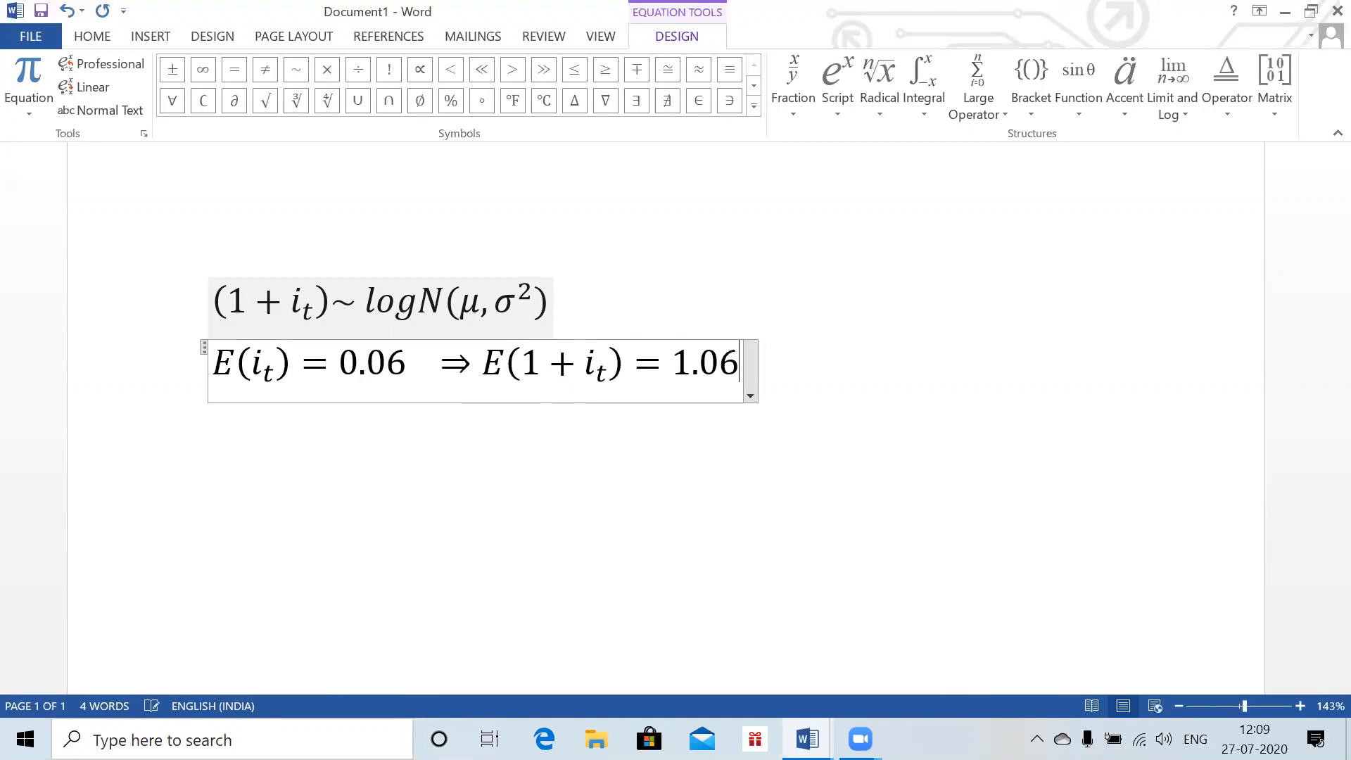
pyautogui.press('Right')
pyautogui.press('Return')
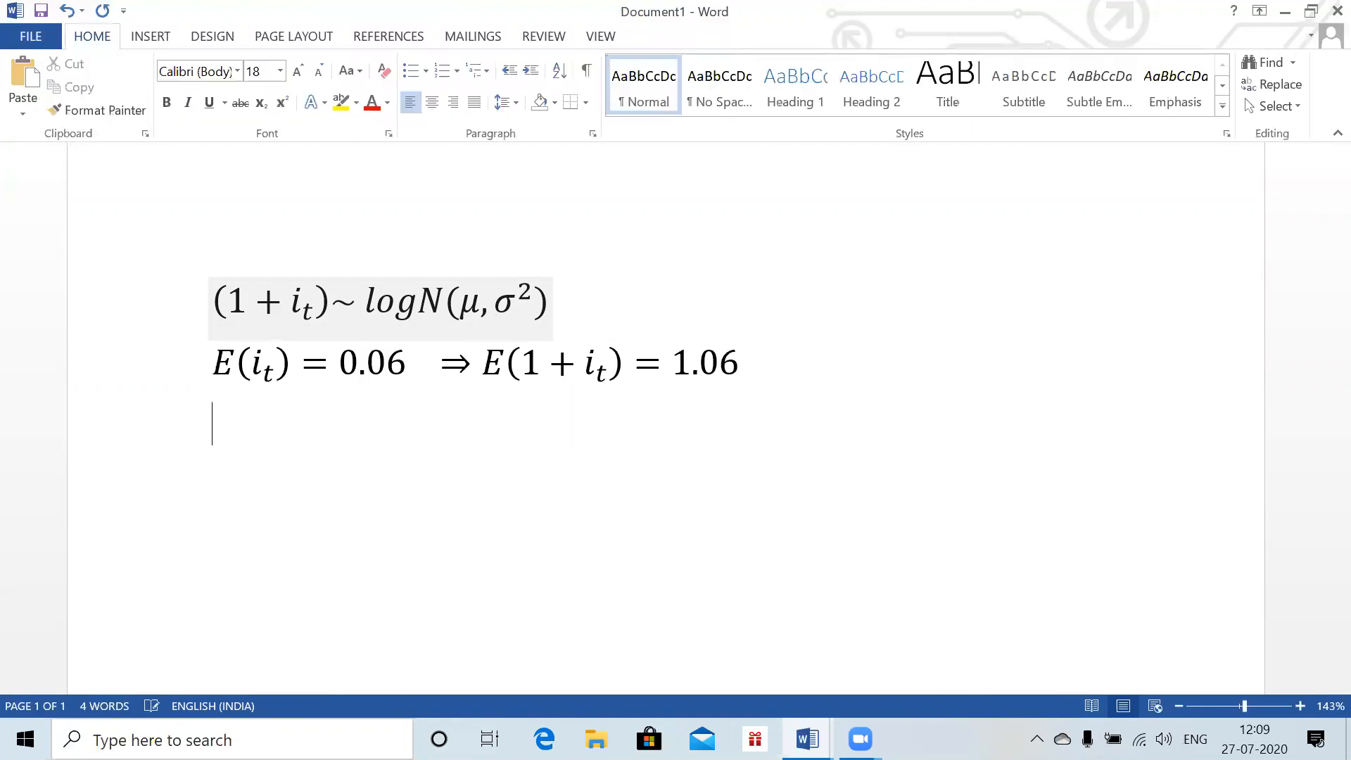
# - Insert a third equation stating Var(i_t) = 0.03², with t as a subscript
pyautogui.hotkey('alt', '=')
pyautogui.write('Var')
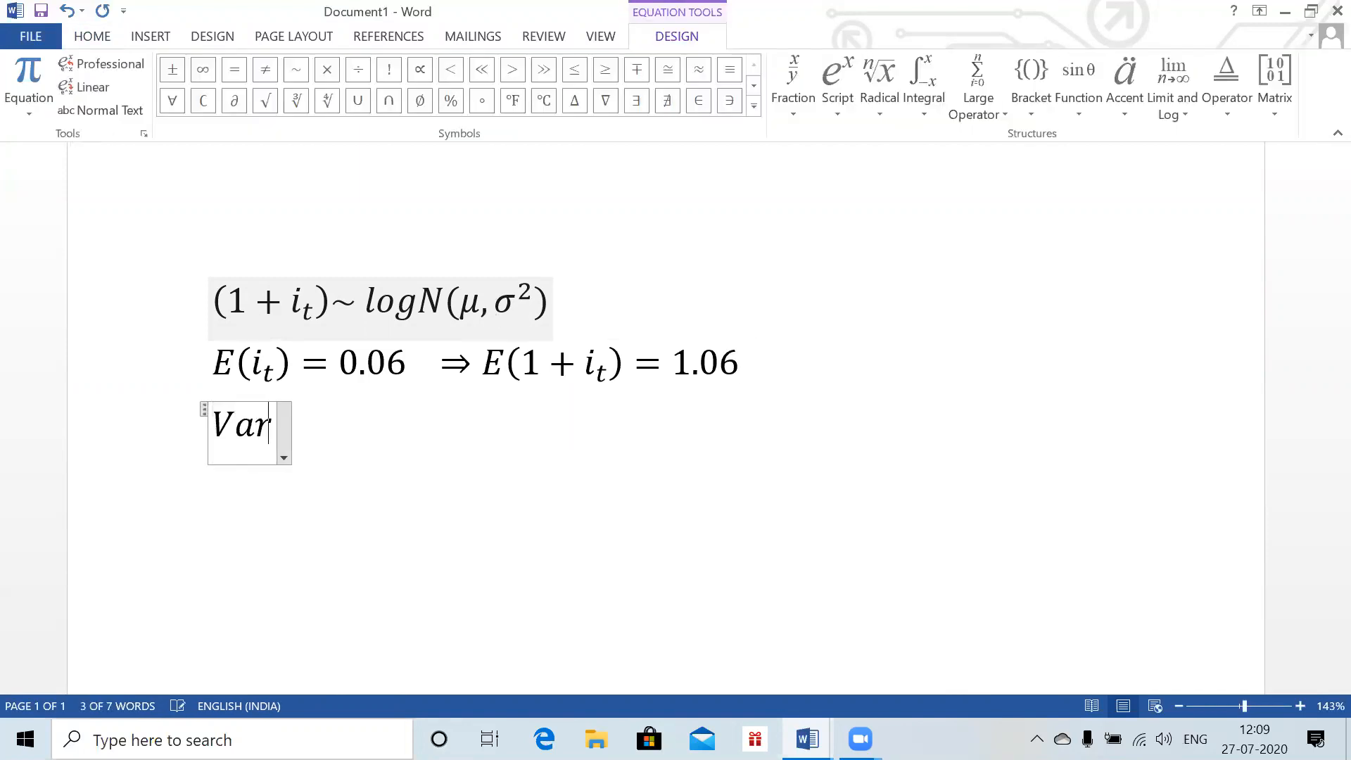
pyautogui.write('(i_')
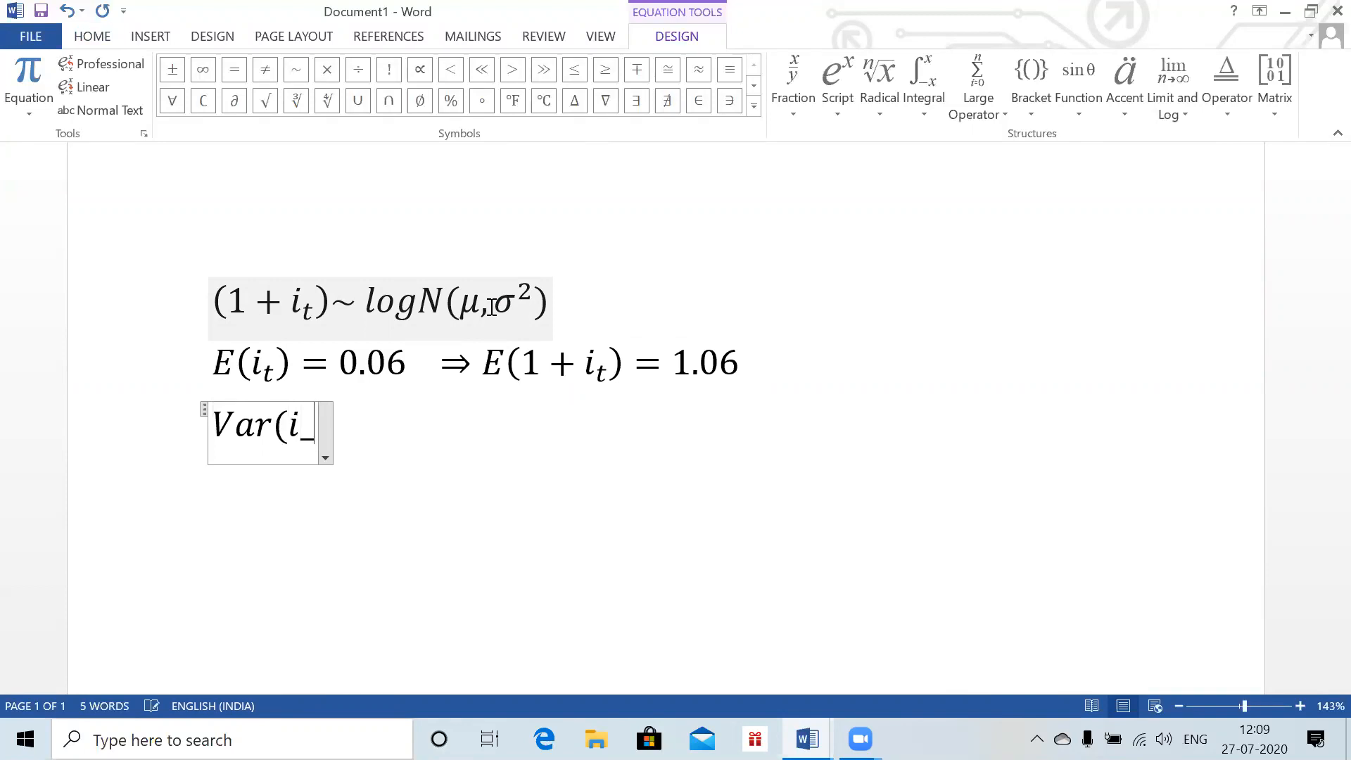
pyautogui.write('t)=')
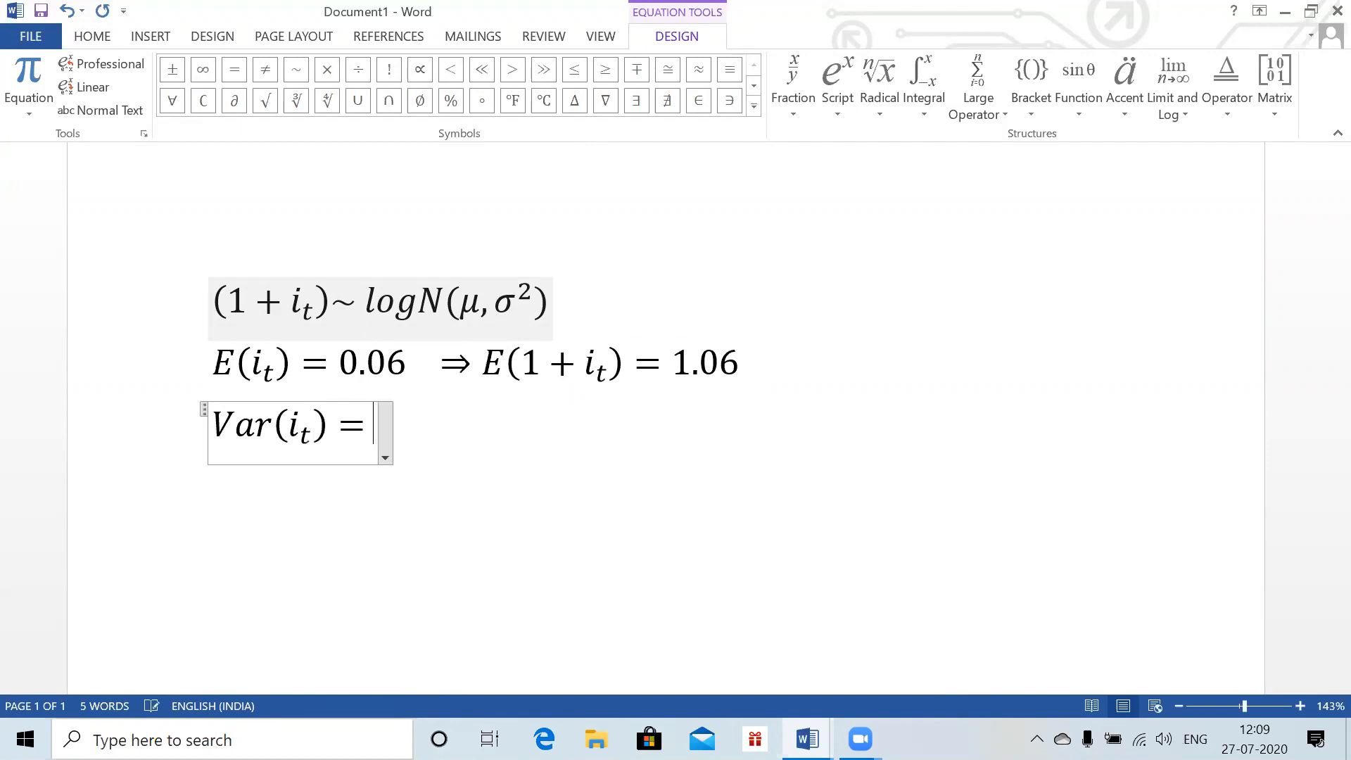
pyautogui.write(' 0.03')
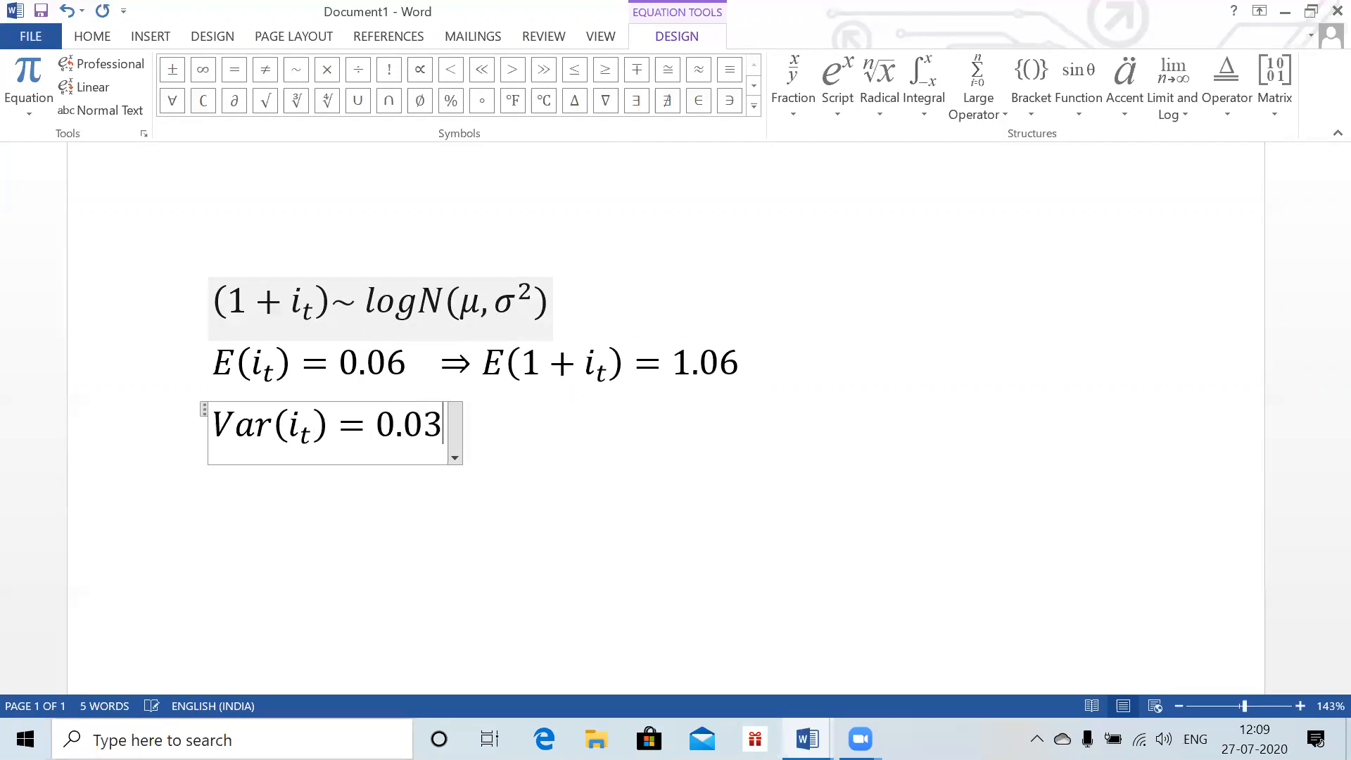
pyautogui.write('^2 ')
# - Extend the third equation with ⇒ var(1 + i_t) = 0.03² and start a new line below it
pyautogui.write(' \\Rightar')
pyautogui.write('row ')
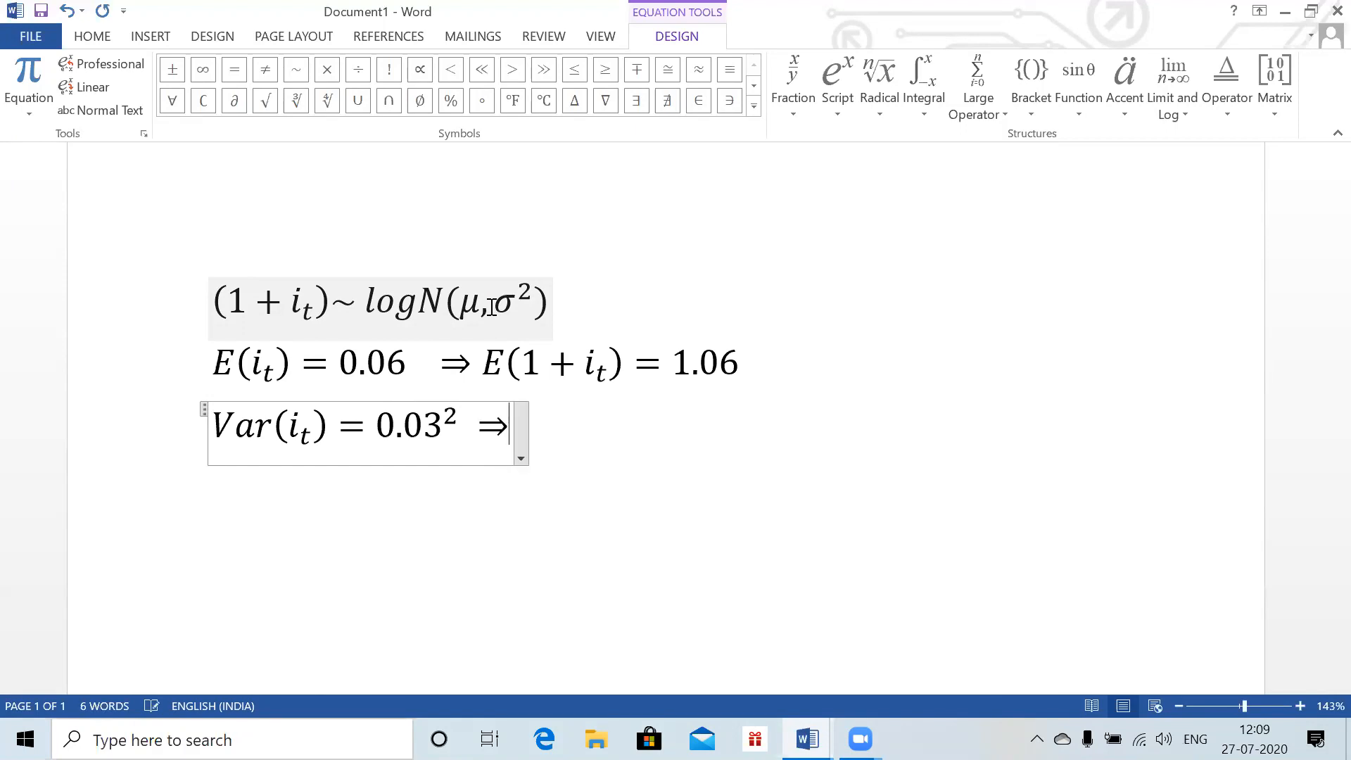
pyautogui.write('var(1+i_t )=')
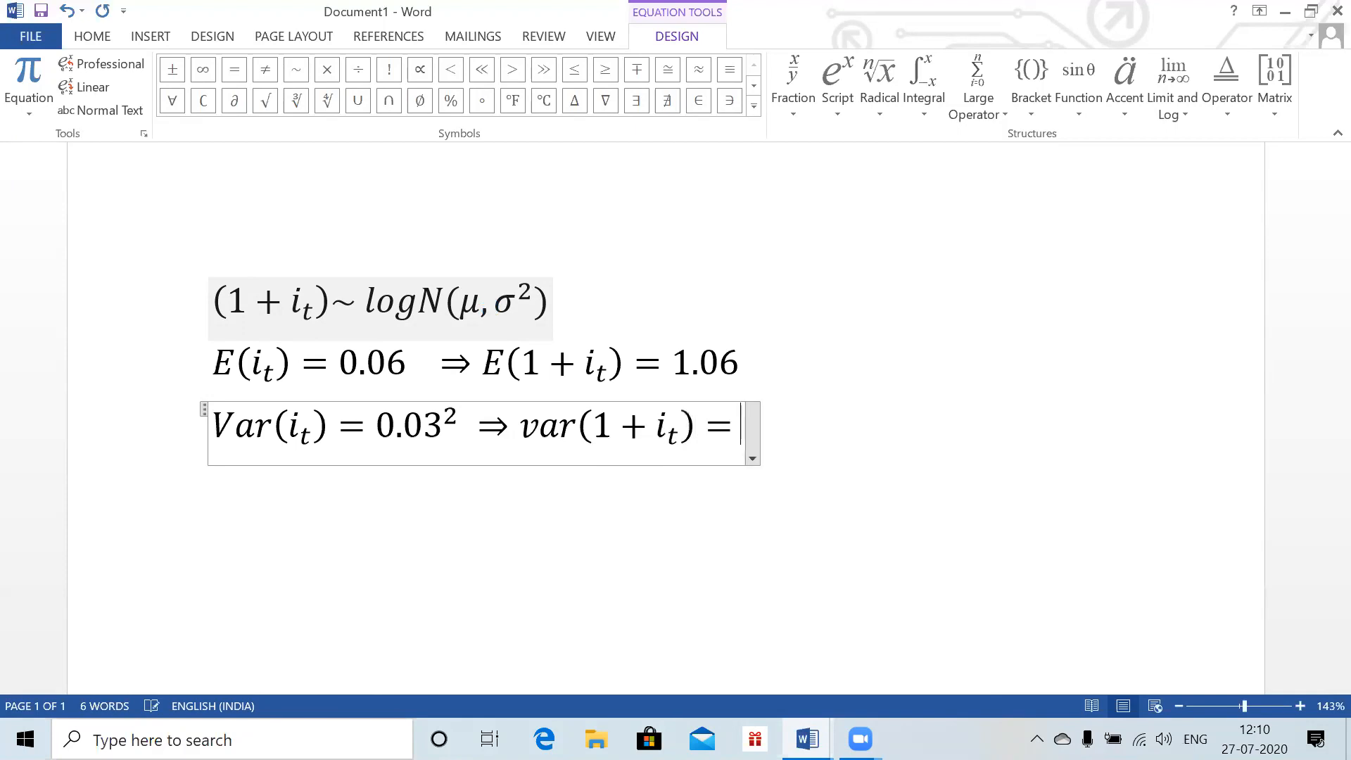
pyautogui.write('0.03^2')
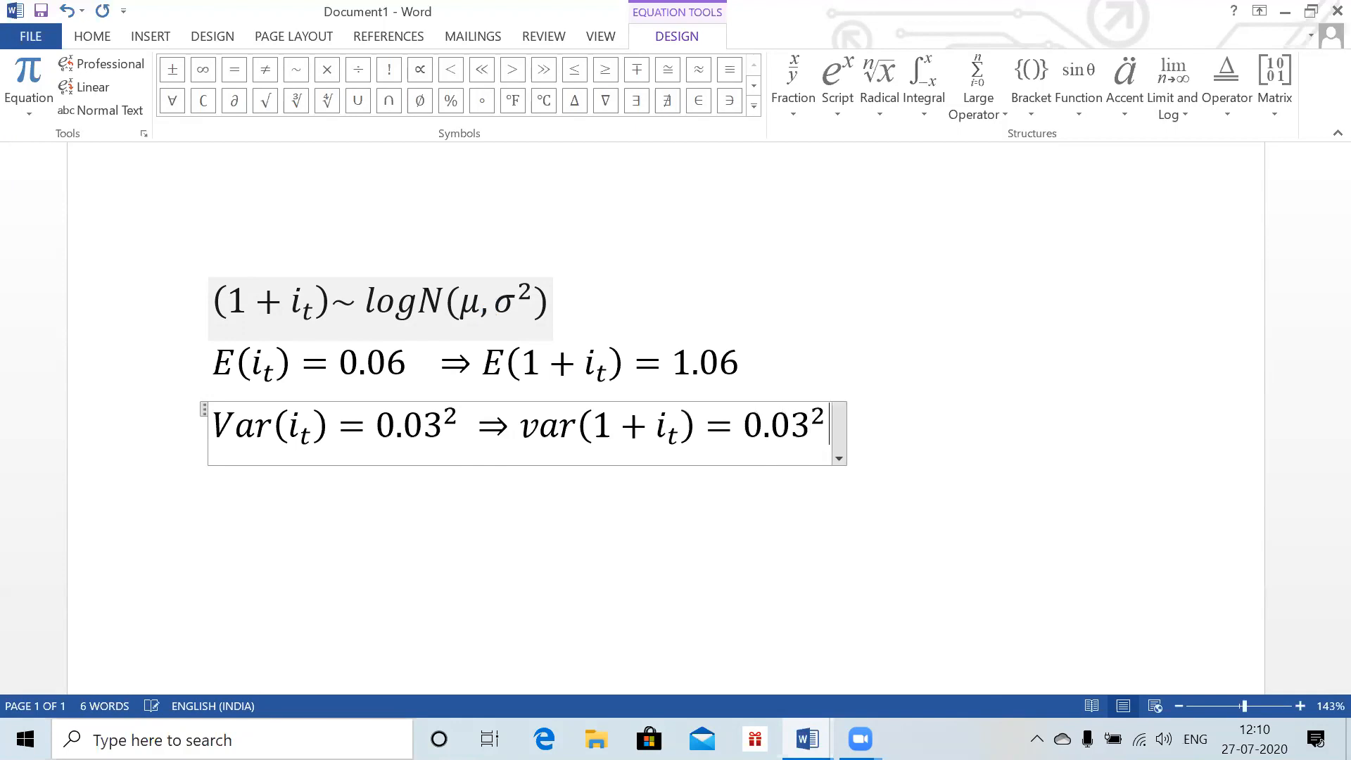
pyautogui.click(913, 419)
pyautogui.press('Return')
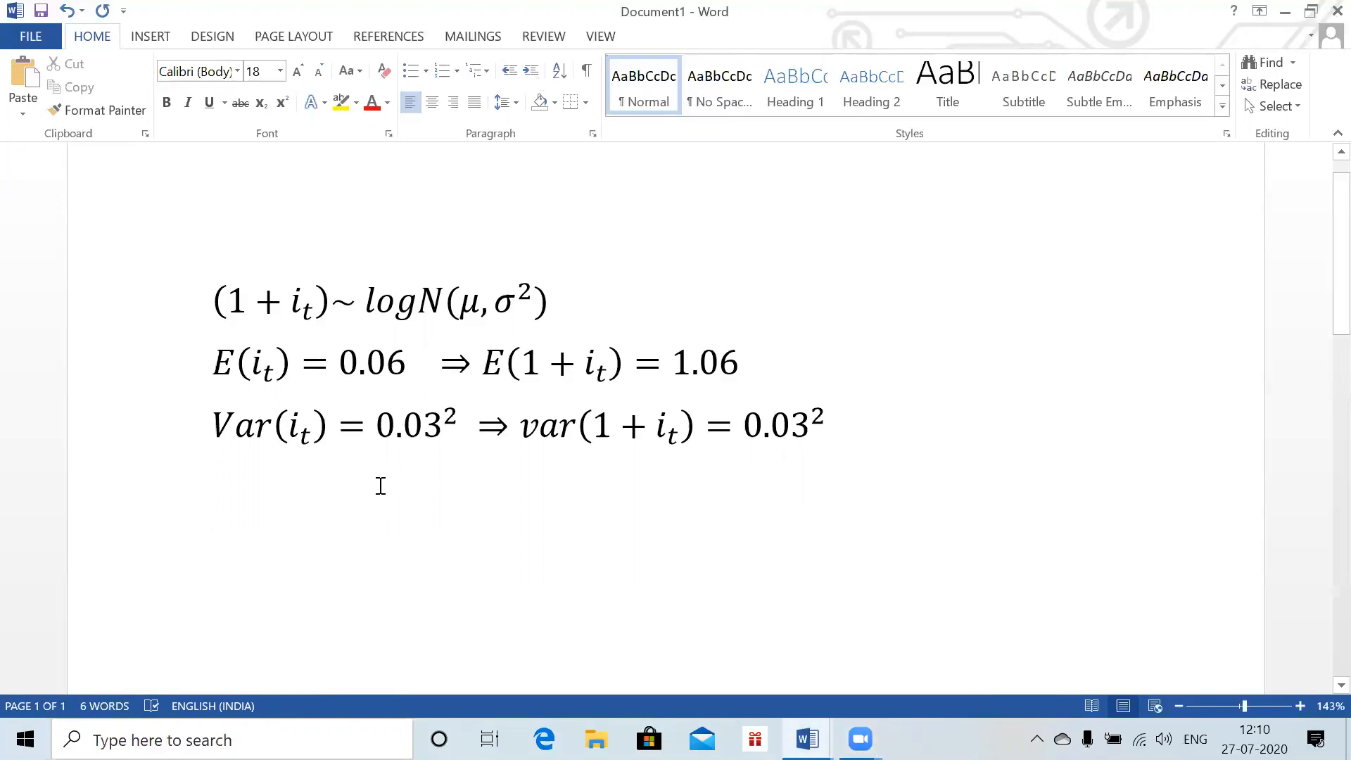
pyautogui.hotkey('alt', '=')
pyautogui.write('\\R')
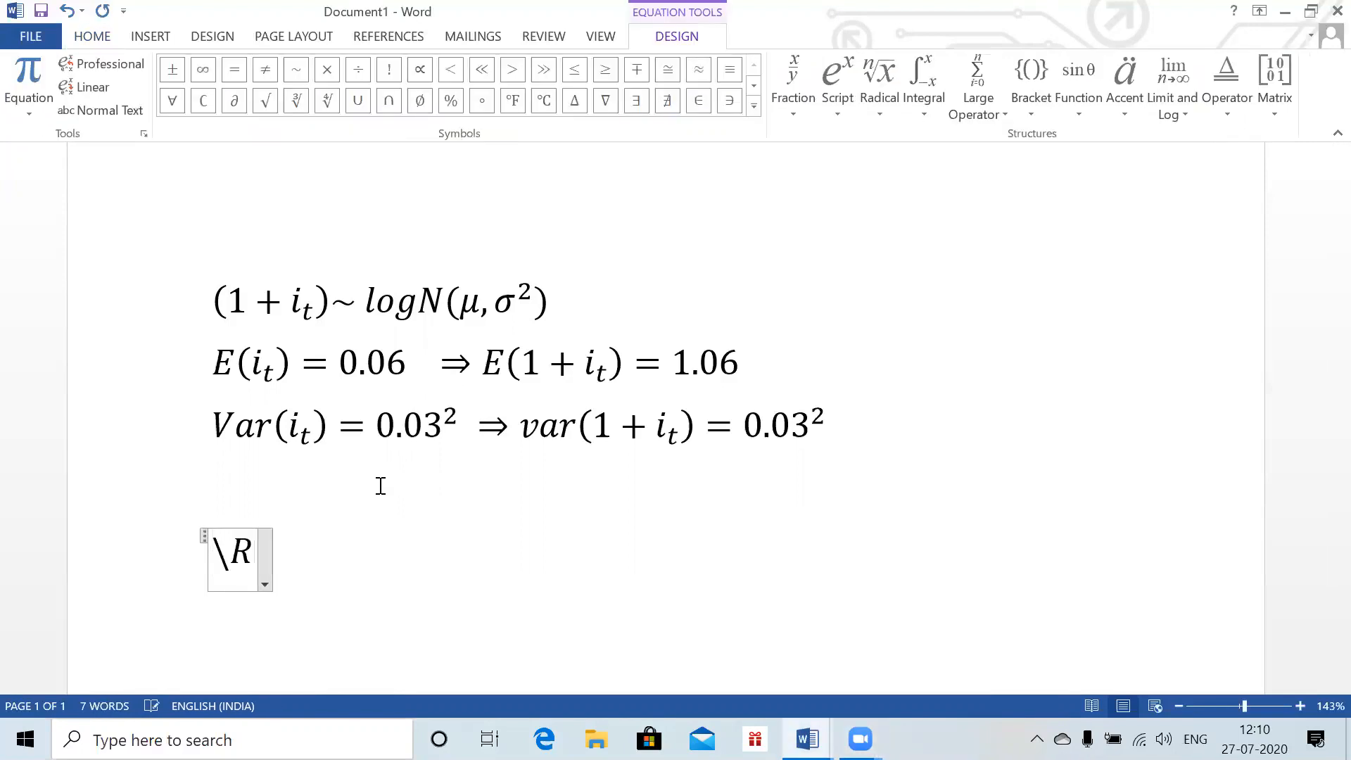
pyautogui.write('ightarrow')
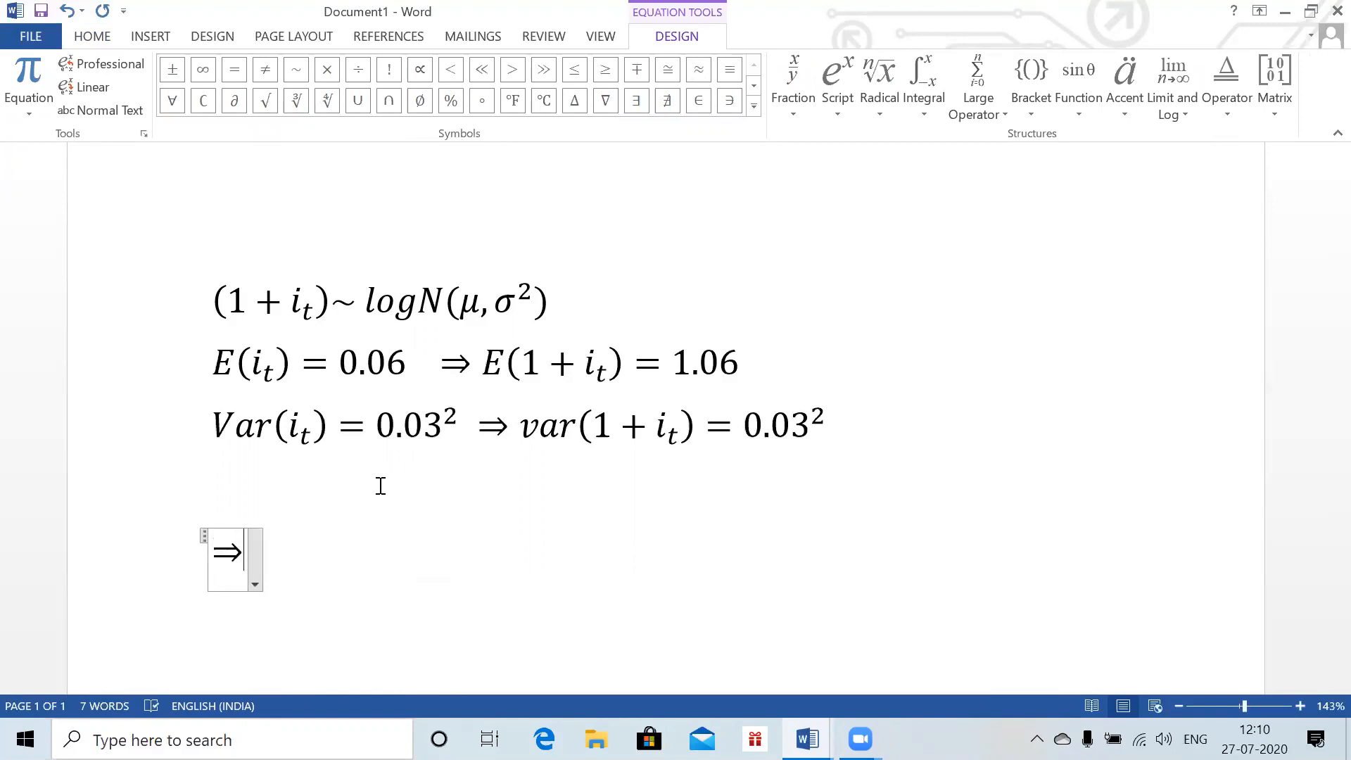
pyautogui.hotkey('ctrl', 'z')
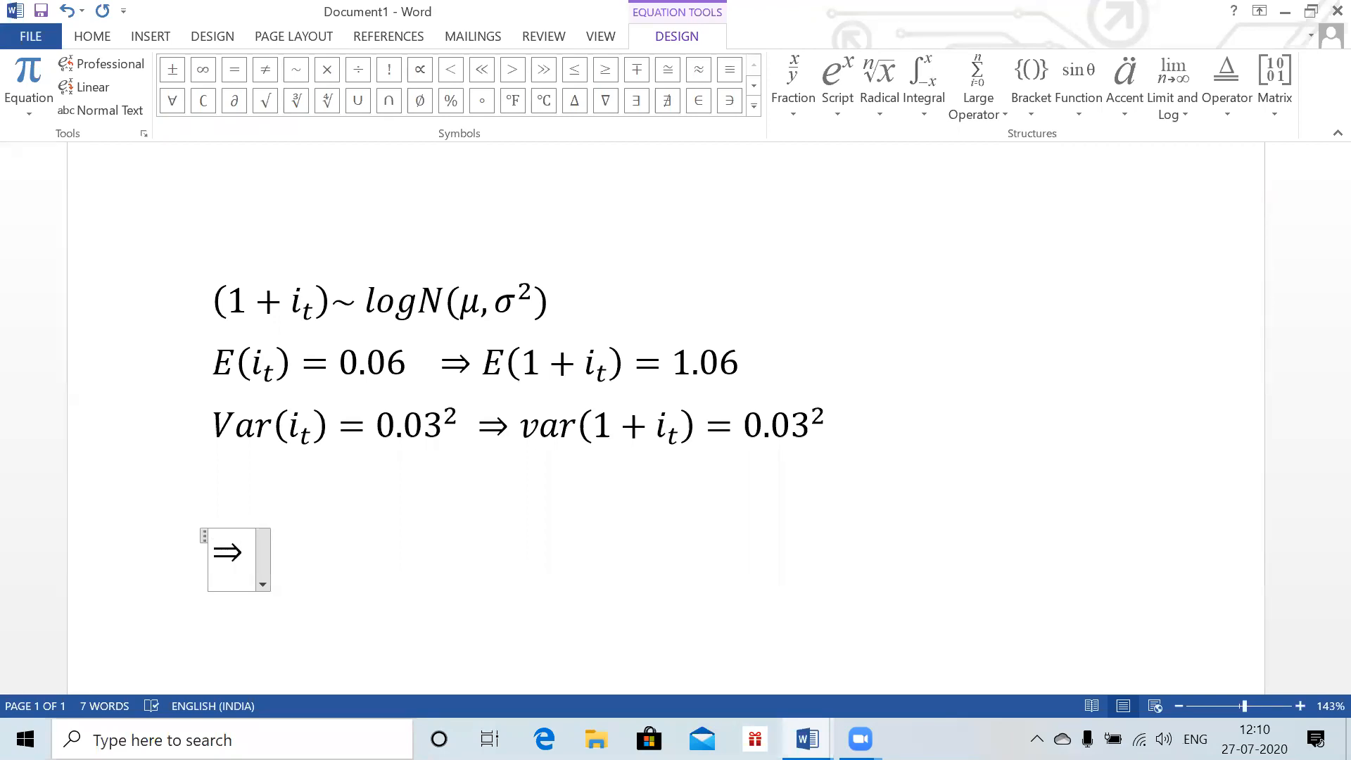
pyautogui.click(892, 145)
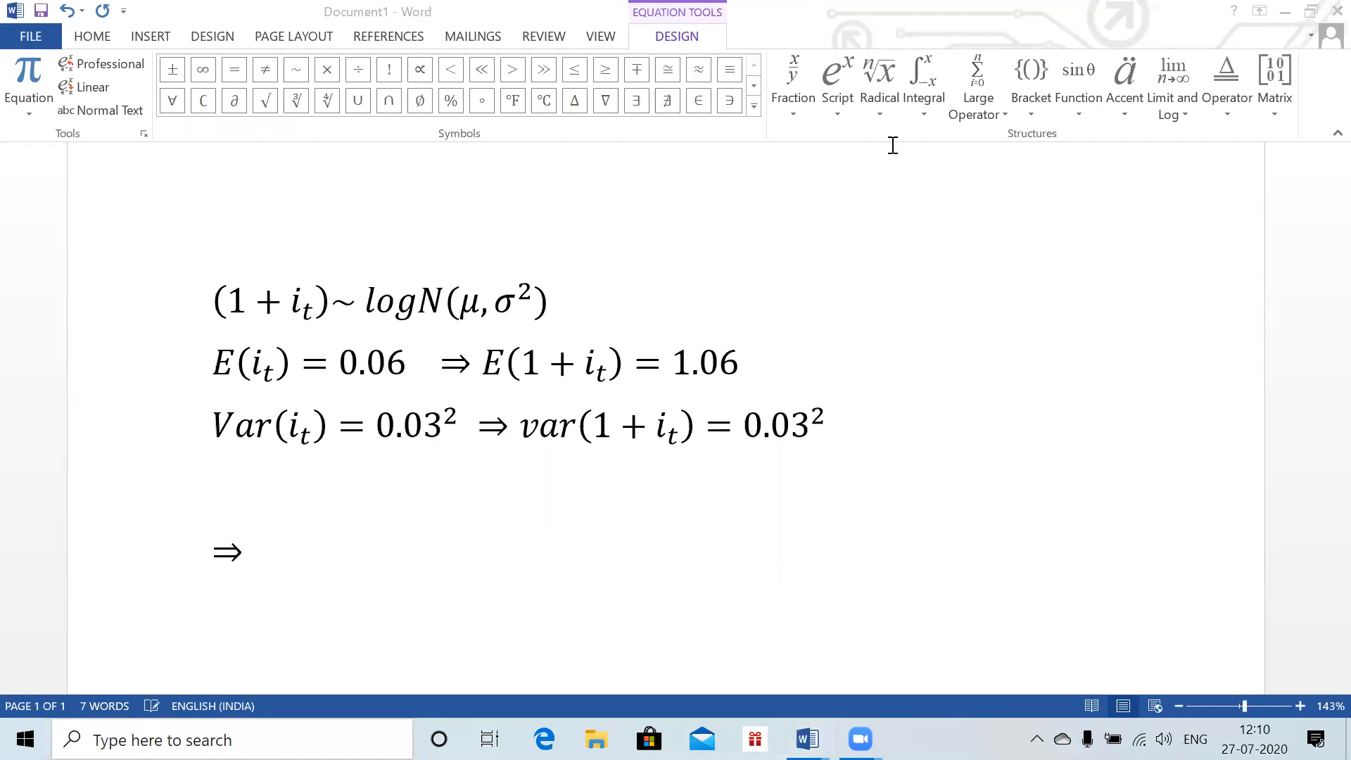
pyautogui.click(226, 554)
pyautogui.press('BackSpace')
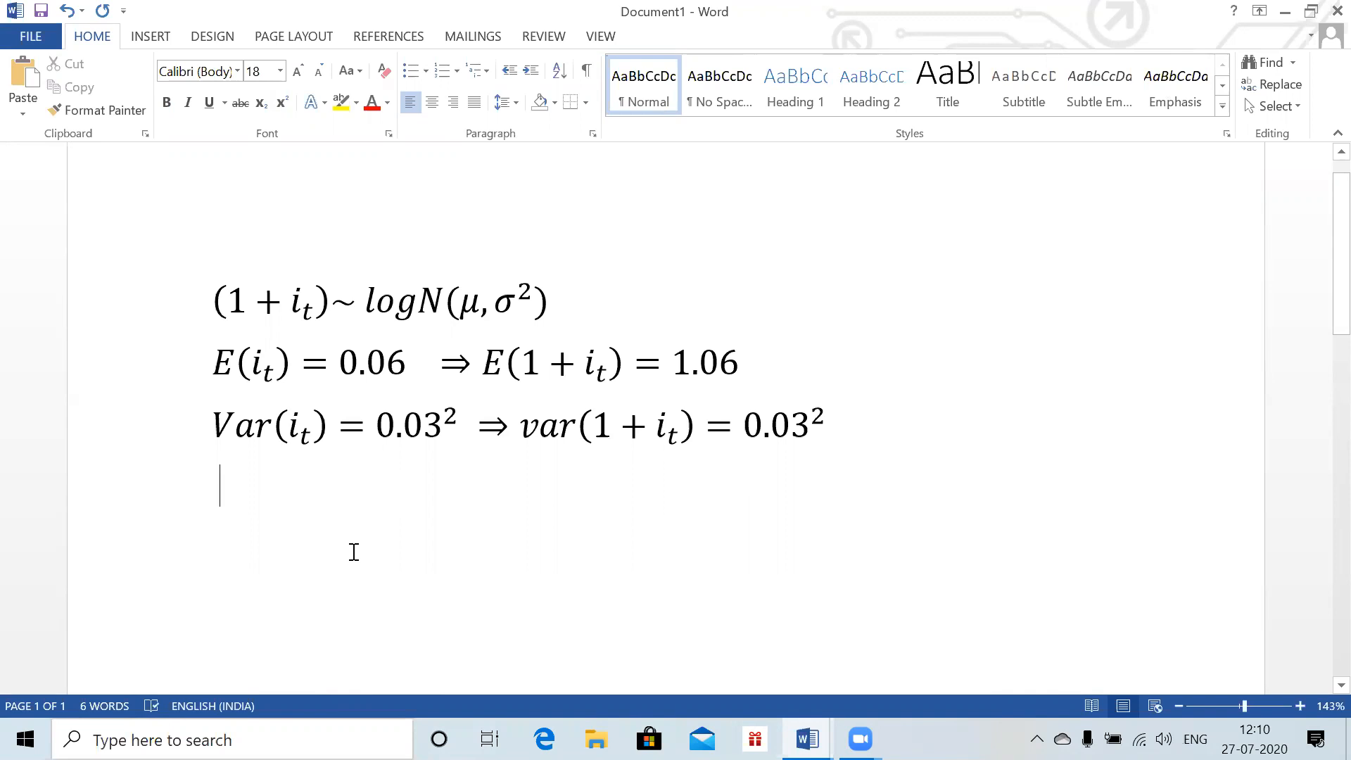
# - Write the text line "Using the tables:" below the variance equation and start a new line under it
pyautogui.write('Using ')
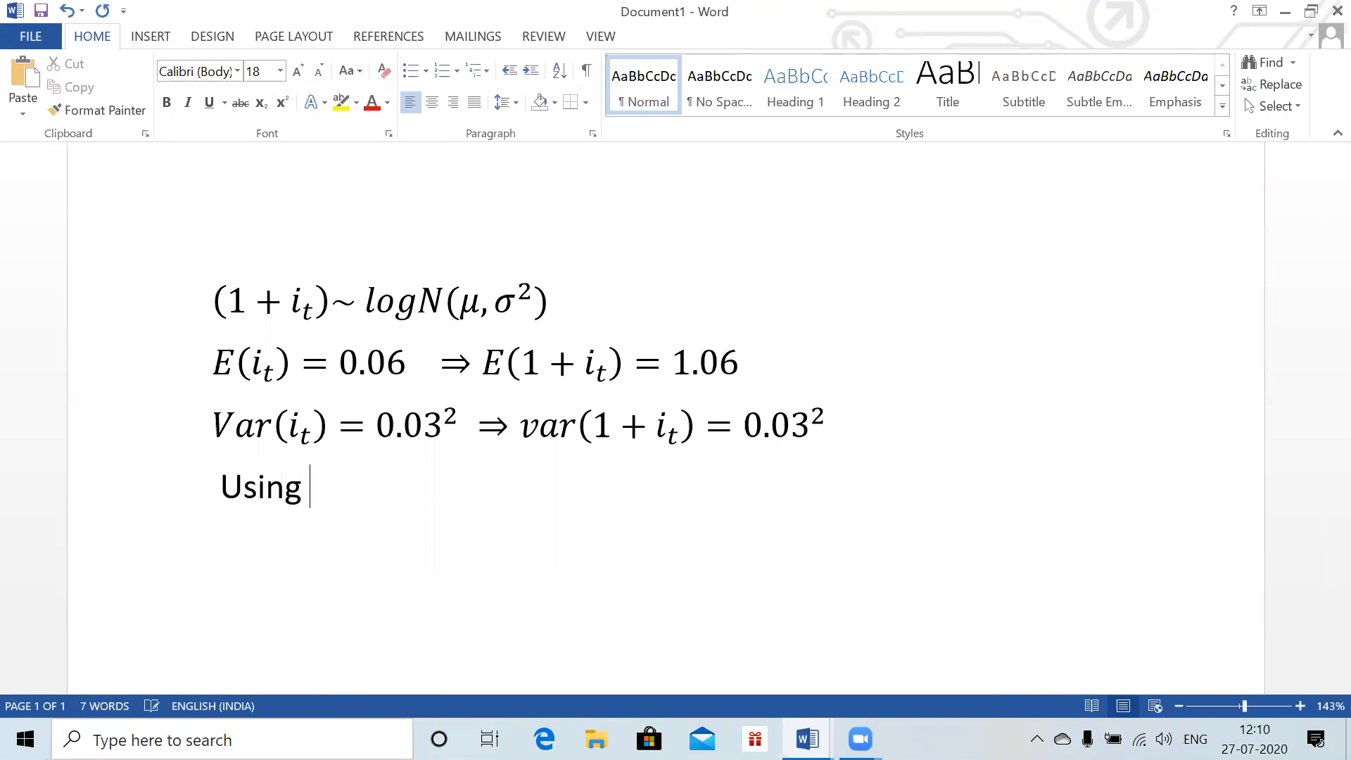
pyautogui.write('the tables:')
pyautogui.press('Return')
pyautogui.press('BackSpace')
# - Insert an equation stating e^(μ + ½σ²) = 1.06, with the fraction inside the exponent, and start a new line below it
pyautogui.hotkey('alt', '=')
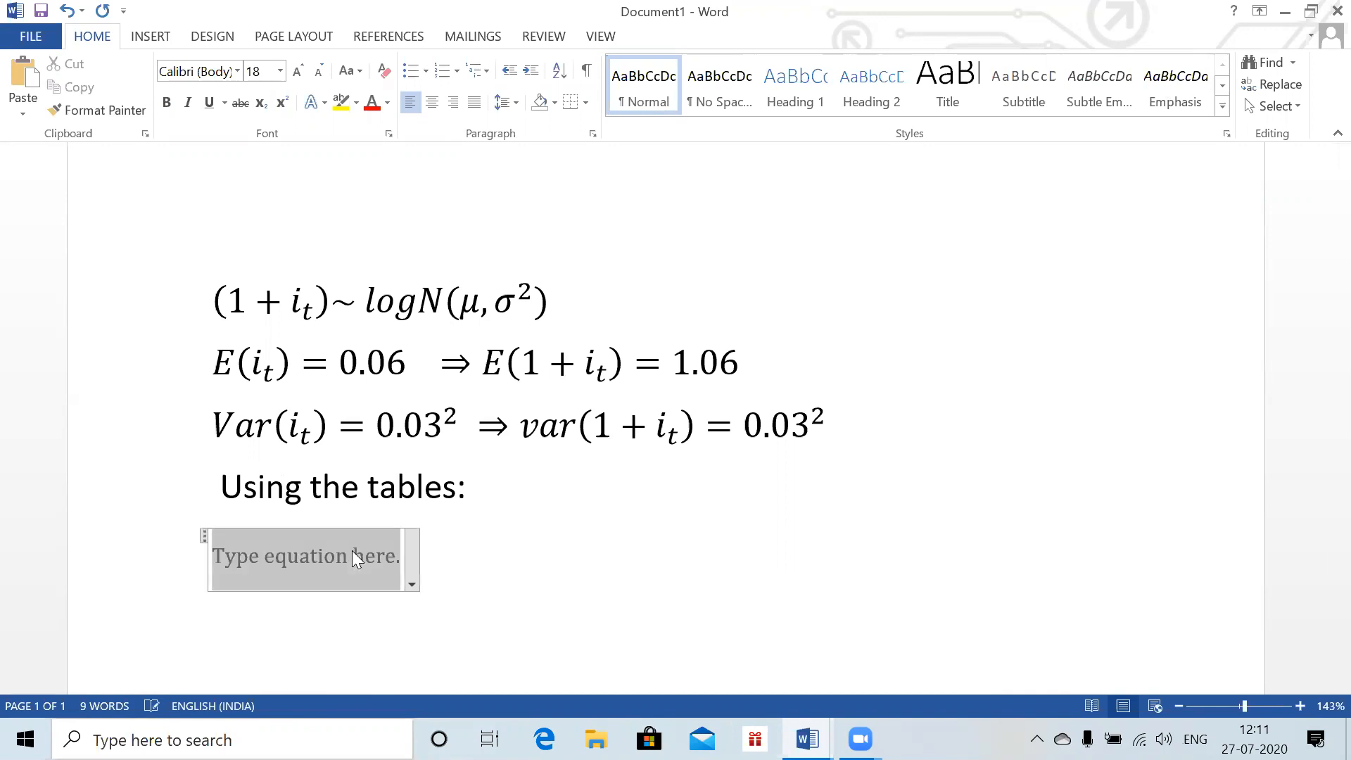
pyautogui.write('e^(')
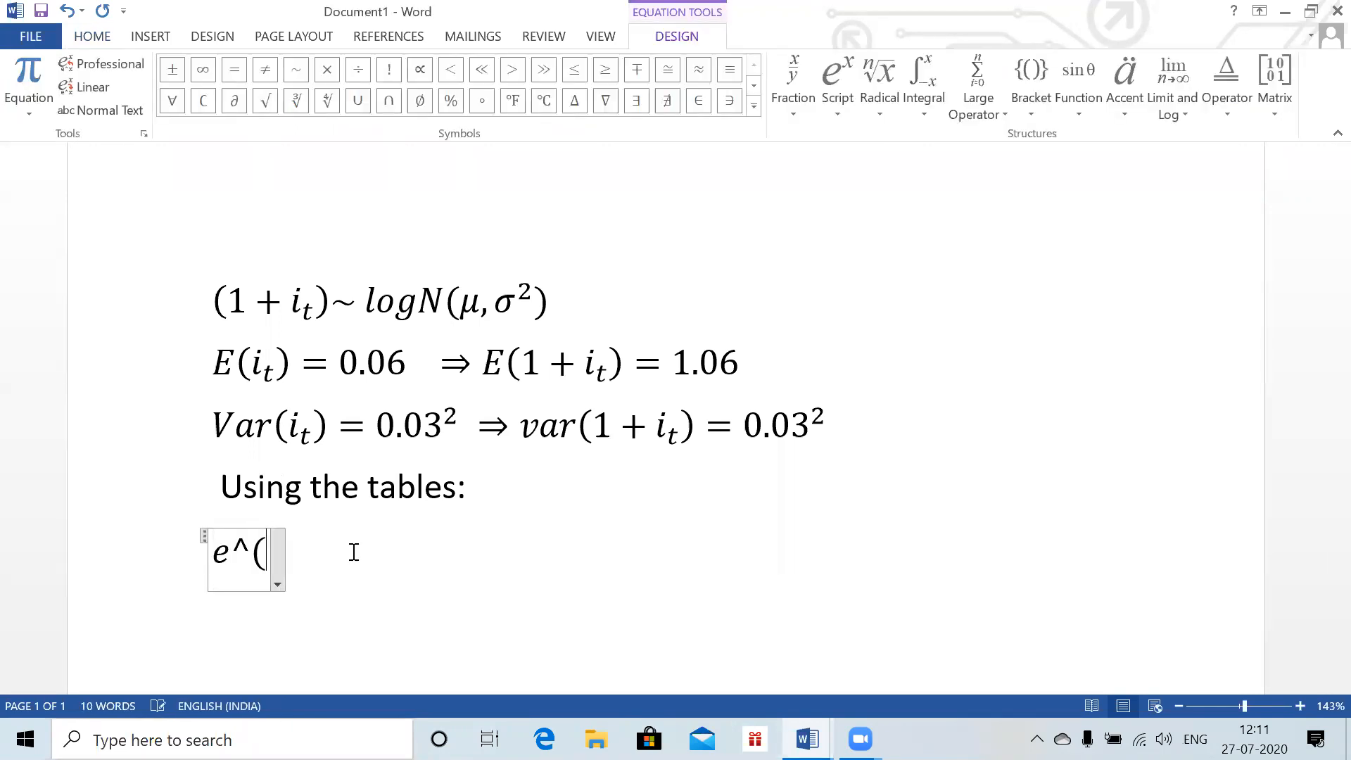
pyautogui.write('\\mu +1/')
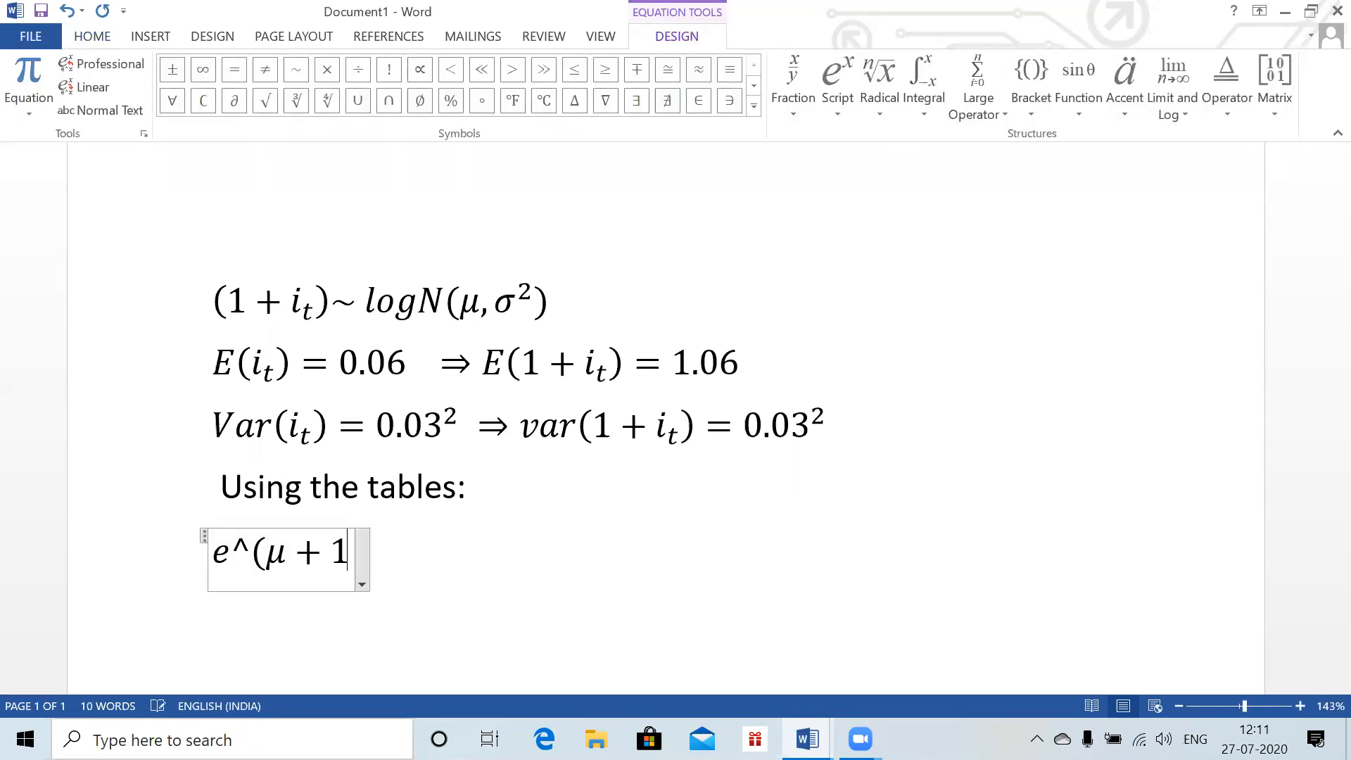
pyautogui.write('2 \\sigma')
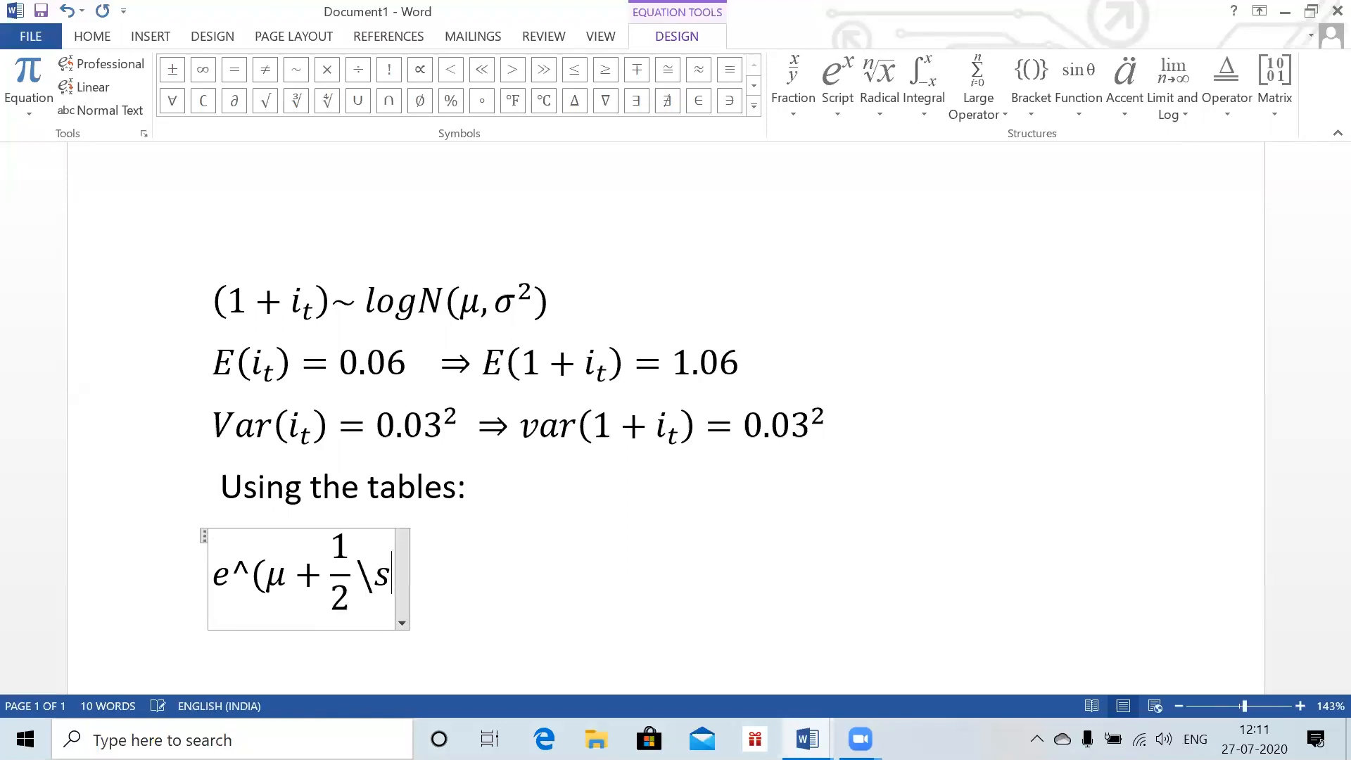
pyautogui.write('^2')
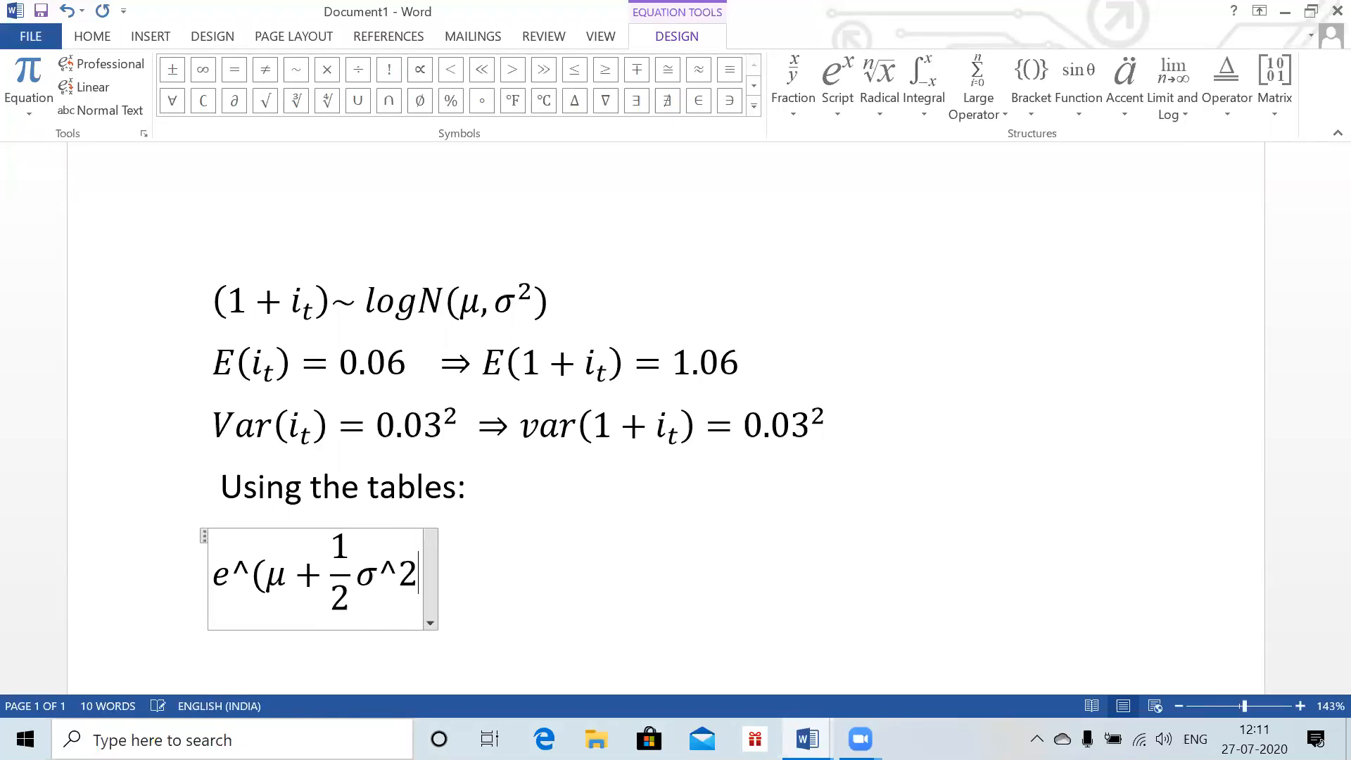
pyautogui.write(' )')
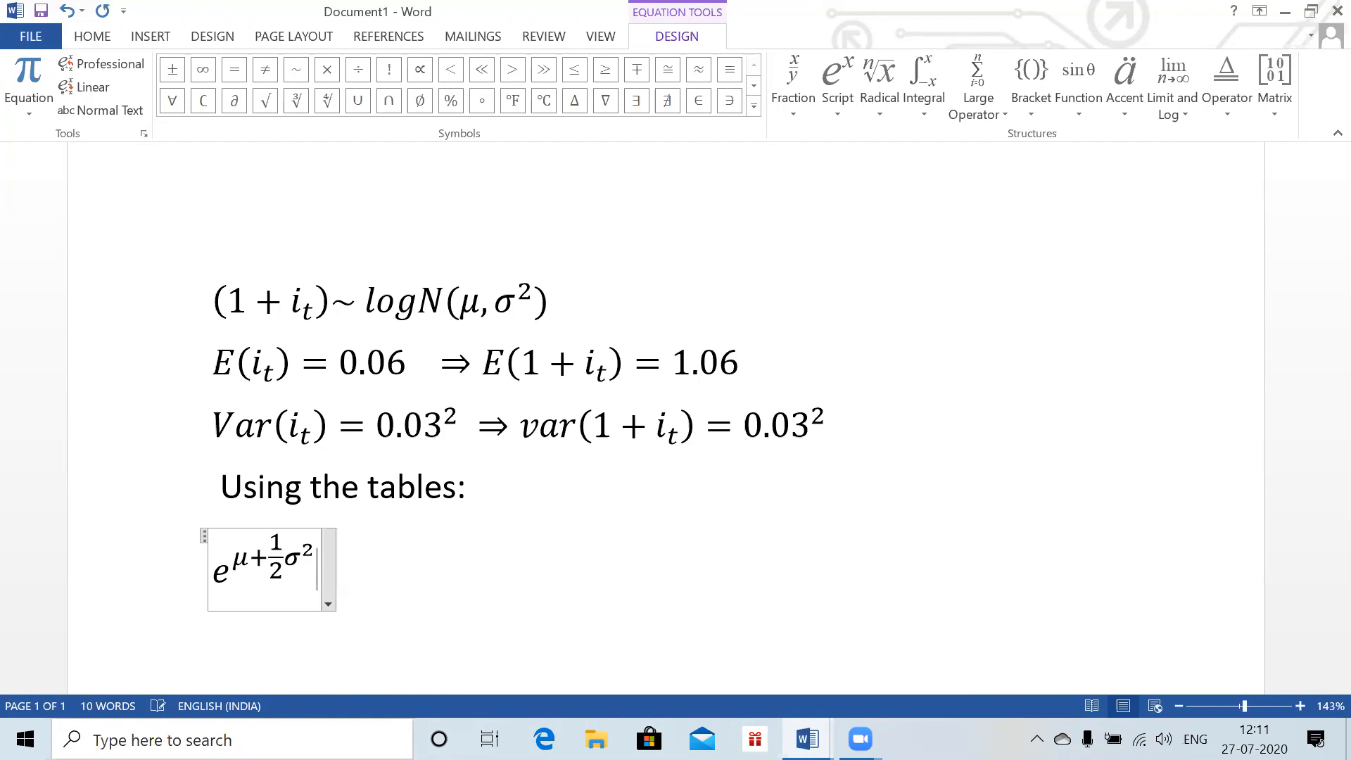
pyautogui.write(' = 1.06')
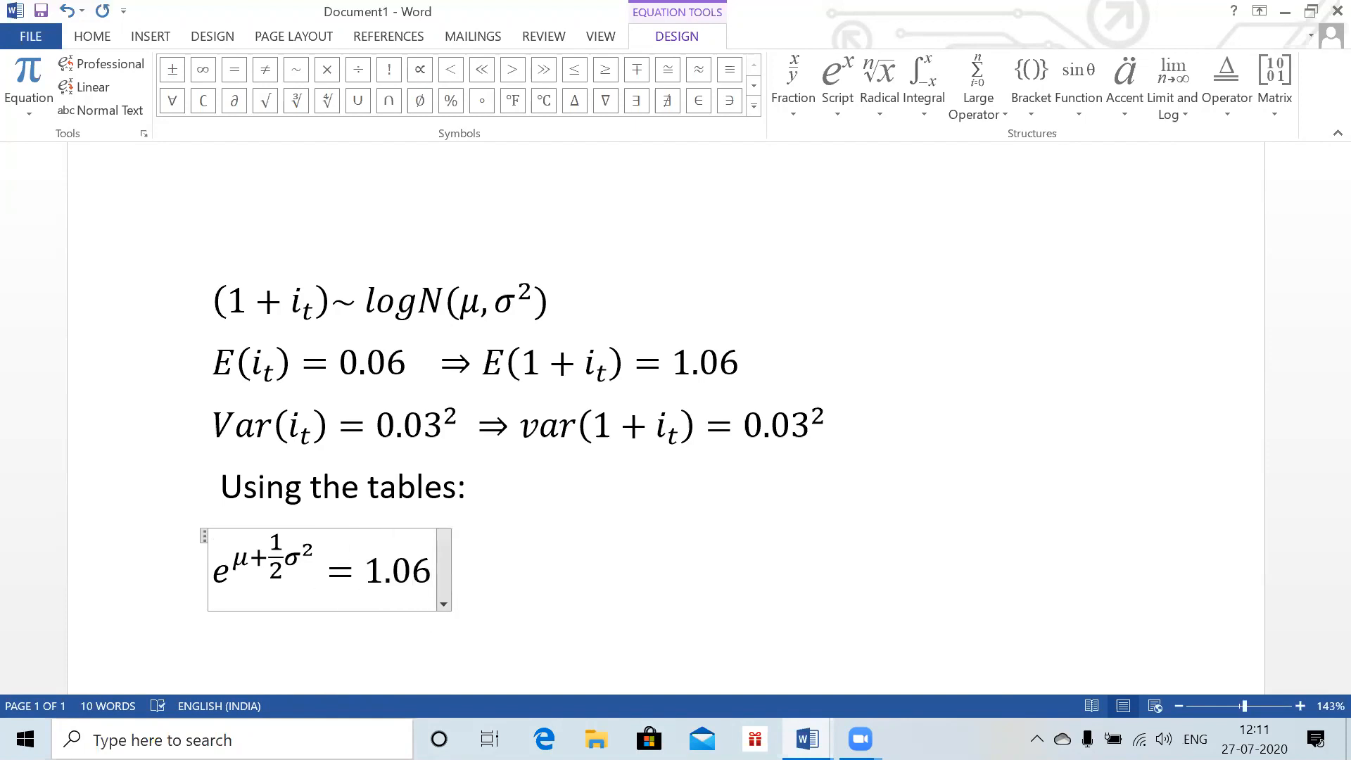
pyautogui.press('Right')
pyautogui.press('Return')
pyautogui.write('var')
pyautogui.press('BackSpace')
pyautogui.press('BackSpace')
pyautogui.press('BackSpace')
# - Insert a new equation beginning with e raised to the exponent 2μ + σ²
pyautogui.hotkey('alt', '=')
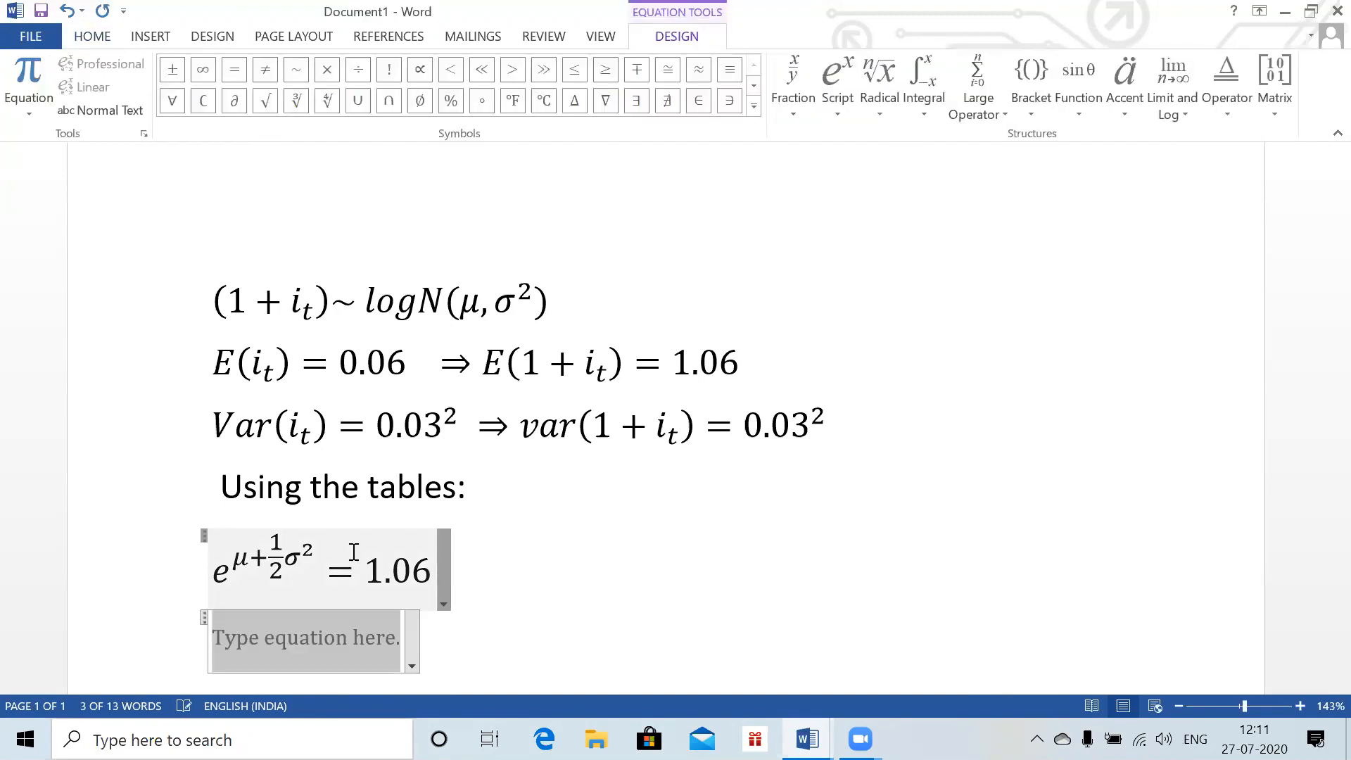
pyautogui.write('e^')
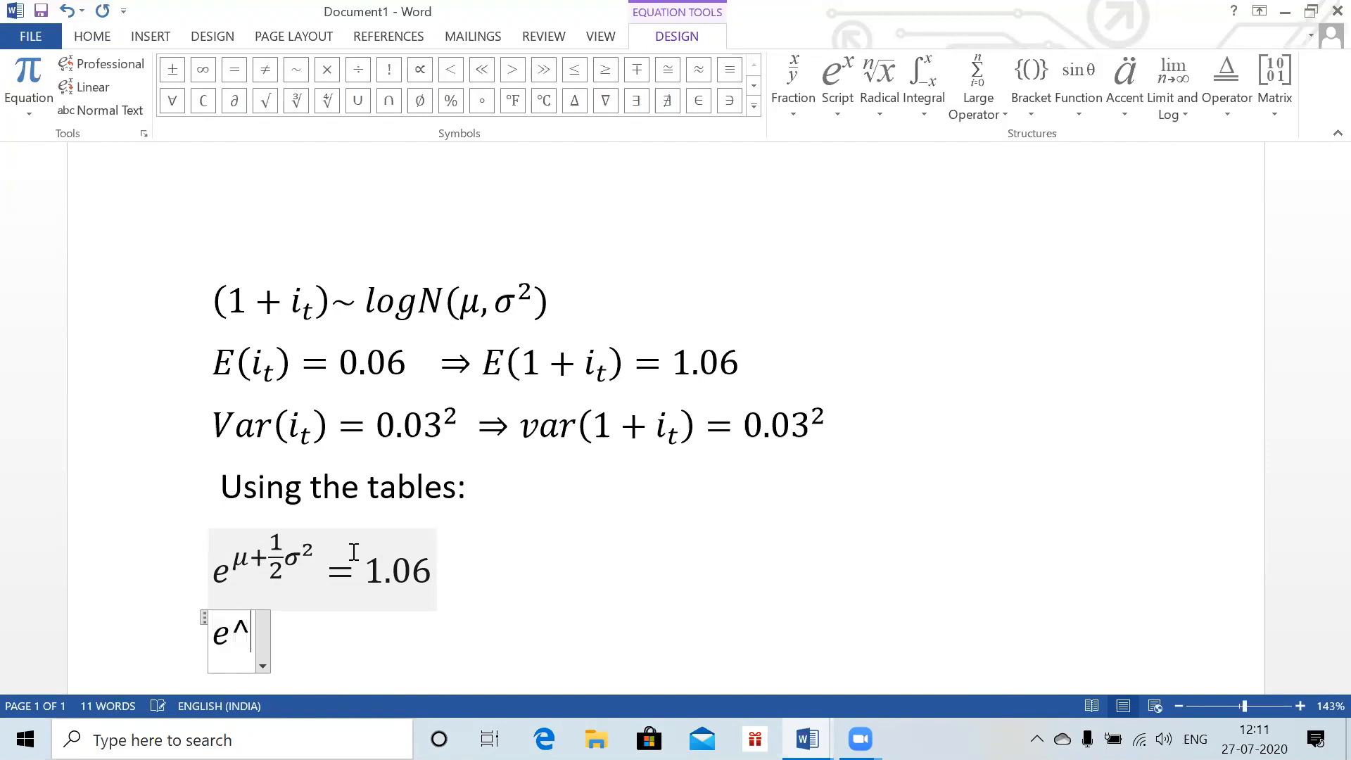
pyautogui.write('(2\\mu ')
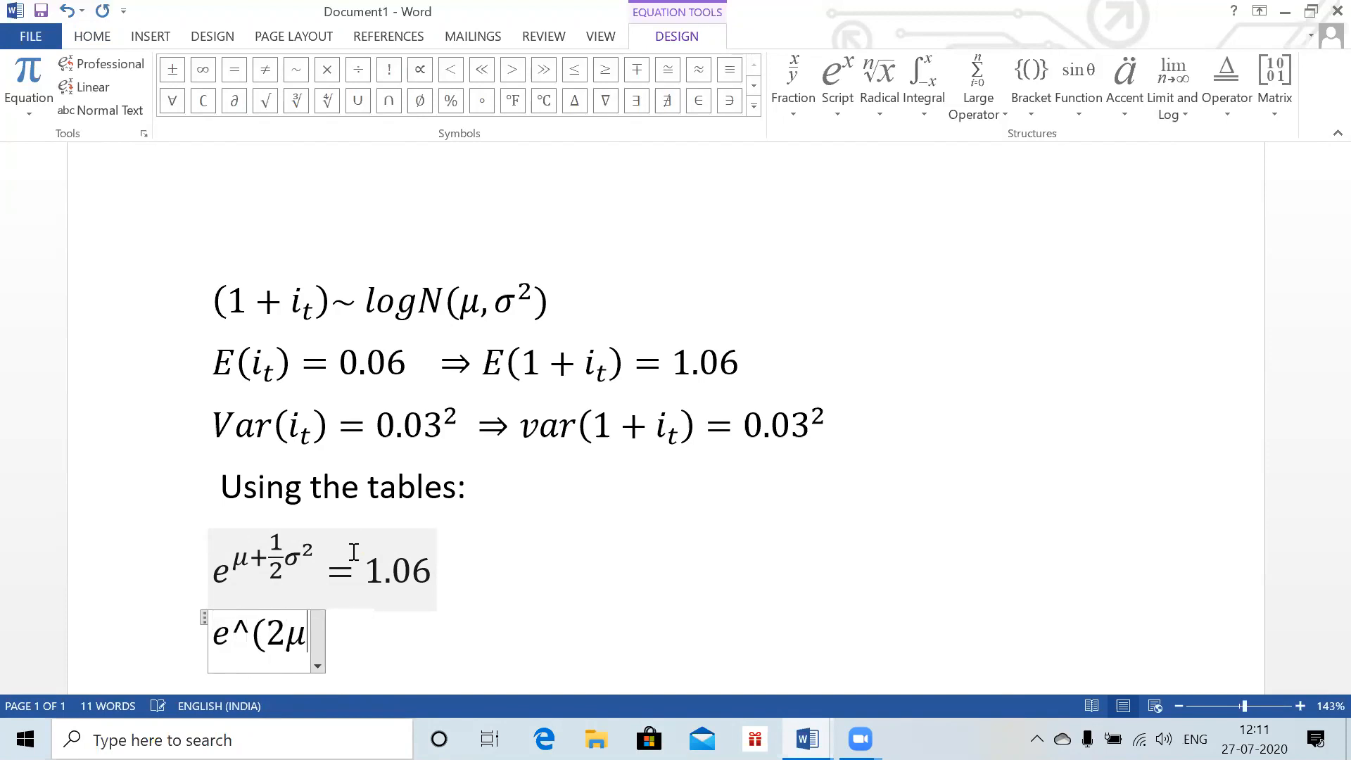
pyautogui.write('+\\sigma')
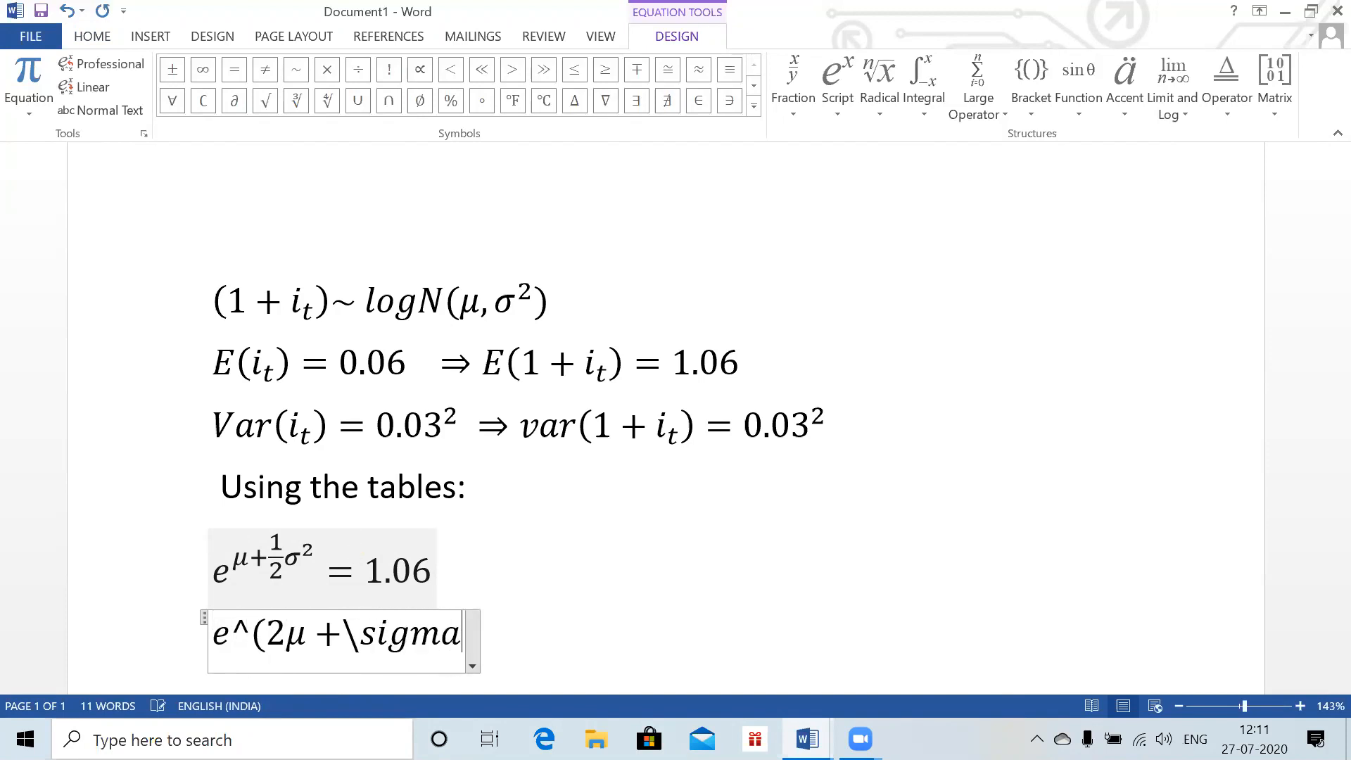
pyautogui.write('^2) ')
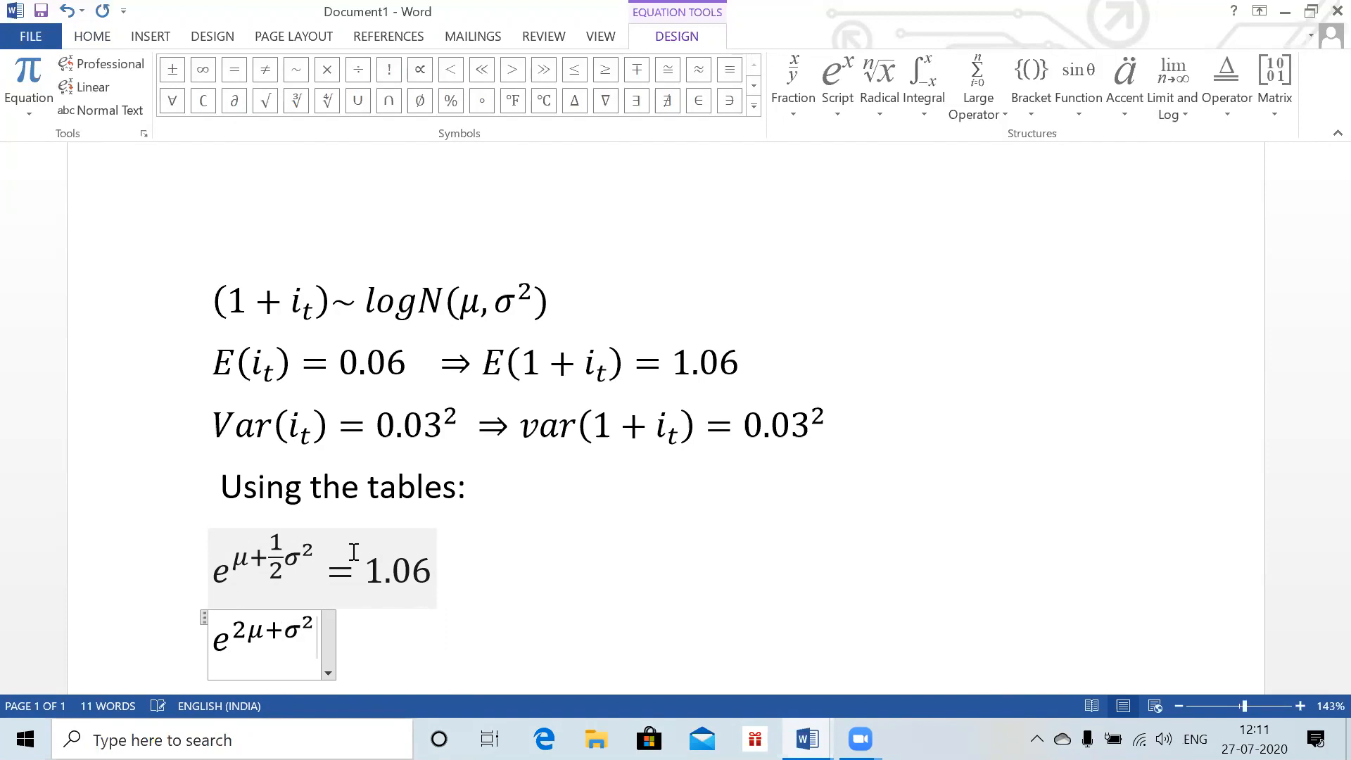
# - Complete the equation with the factor e^(σ² − 1) and = 0.03², and start a new line below it
pyautogui.write('e^(')
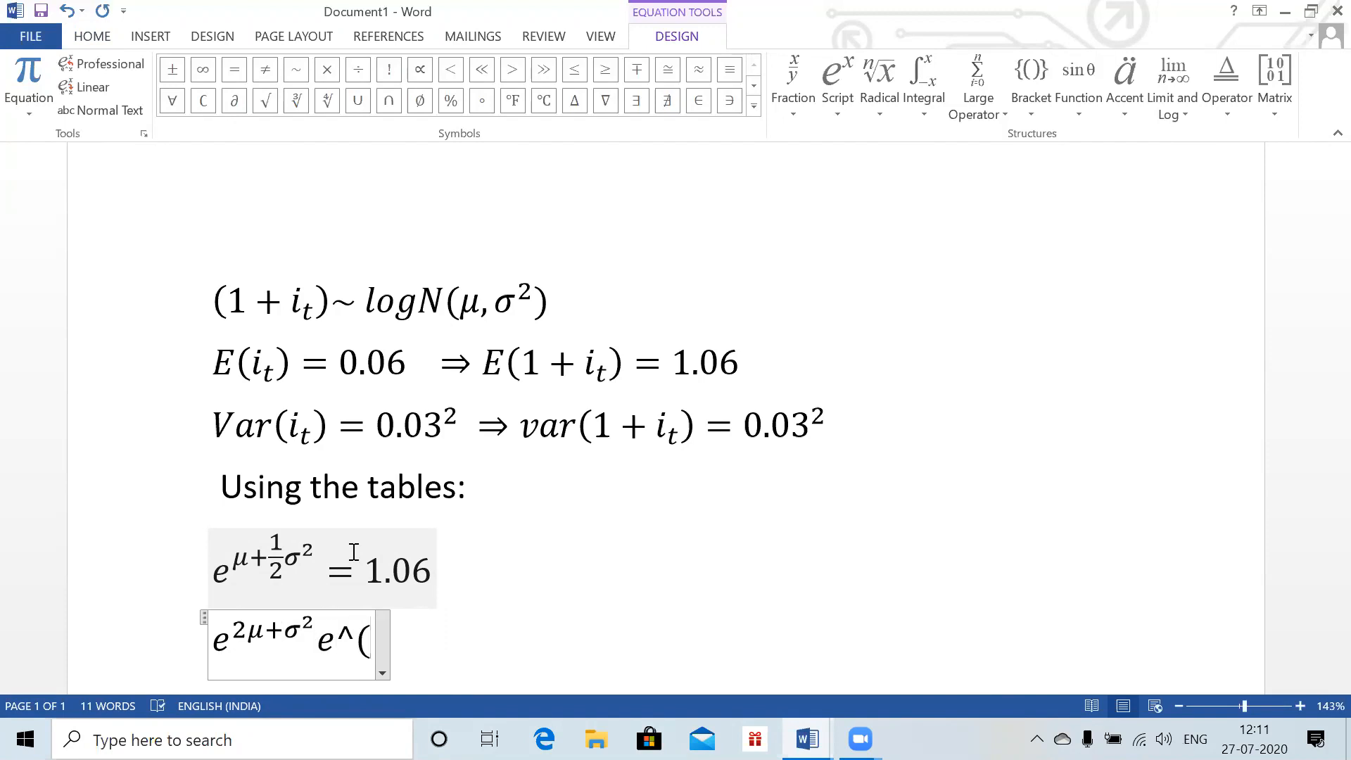
pyautogui.write('\\sigma')
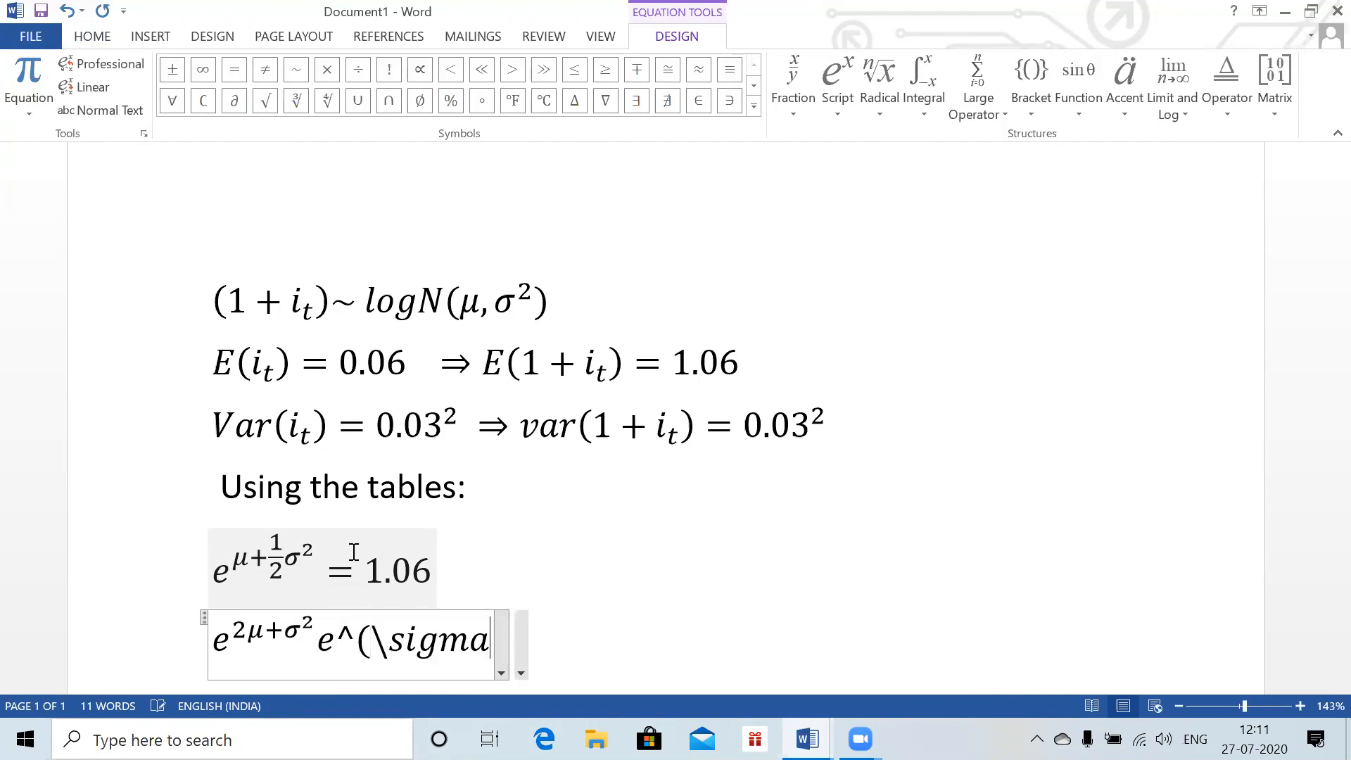
pyautogui.press('space')
pyautogui.write('^2 -1')
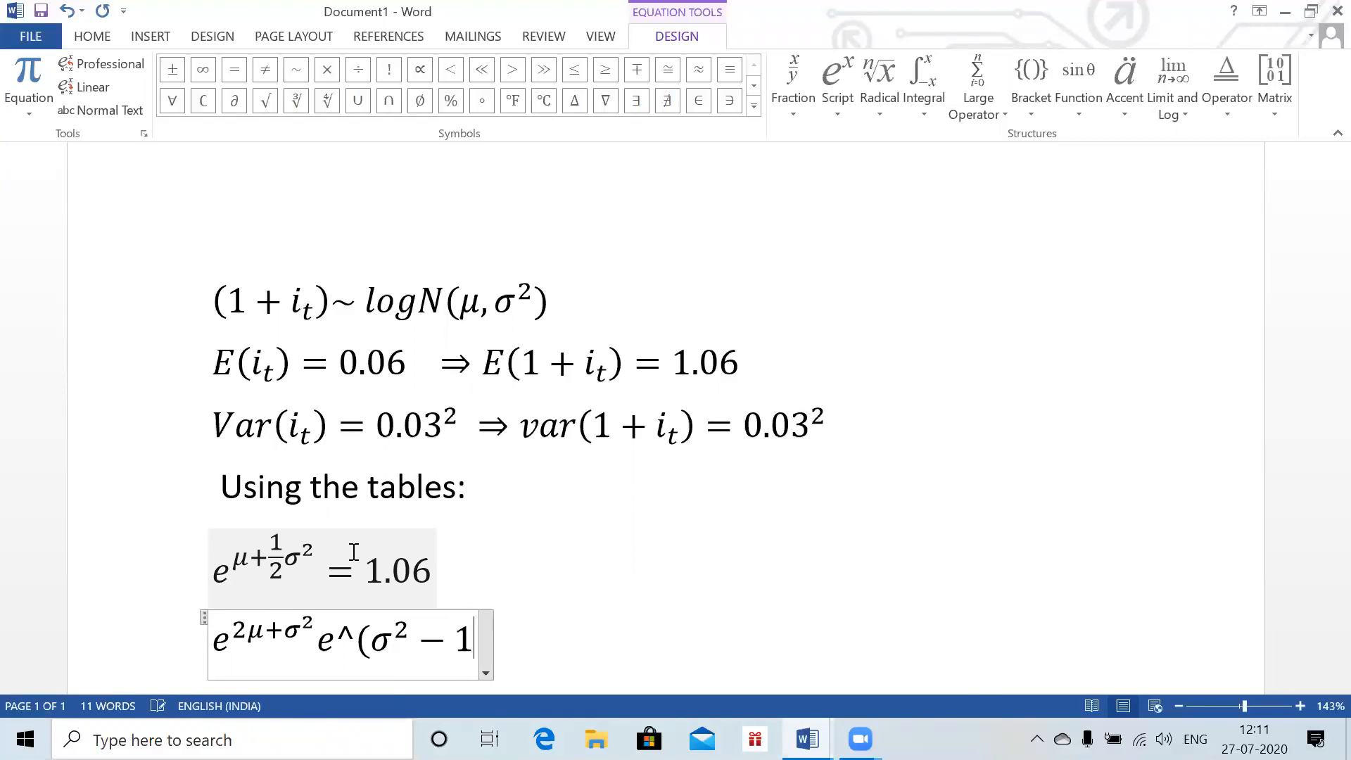
pyautogui.write(') = 0.03^2')
pyautogui.press('space')
pyautogui.press('Return')
# - Write the text line "Solving the two equations;" and start a new line below it
pyautogui.write('Solcv')
pyautogui.press('BackSpace')
pyautogui.press('BackSpace')
pyautogui.write('ving the two equations')
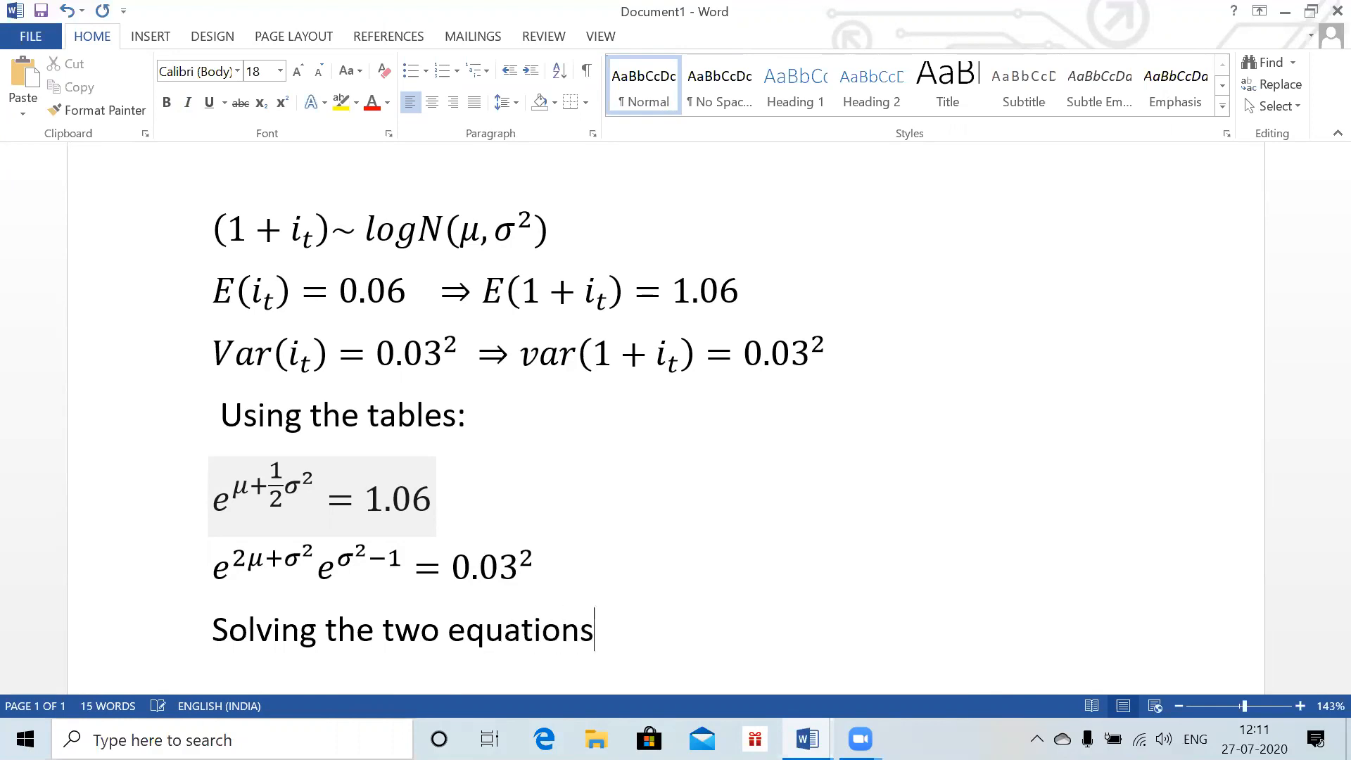
pyautogui.write(';')
pyautogui.press('Return')
# - Insert the equation 1.06² e^(σ² − 1) = 0.03², reusing the e^(σ² − 1) = 0.03² part of the equation above
pyautogui.hotkey('alt', '=')
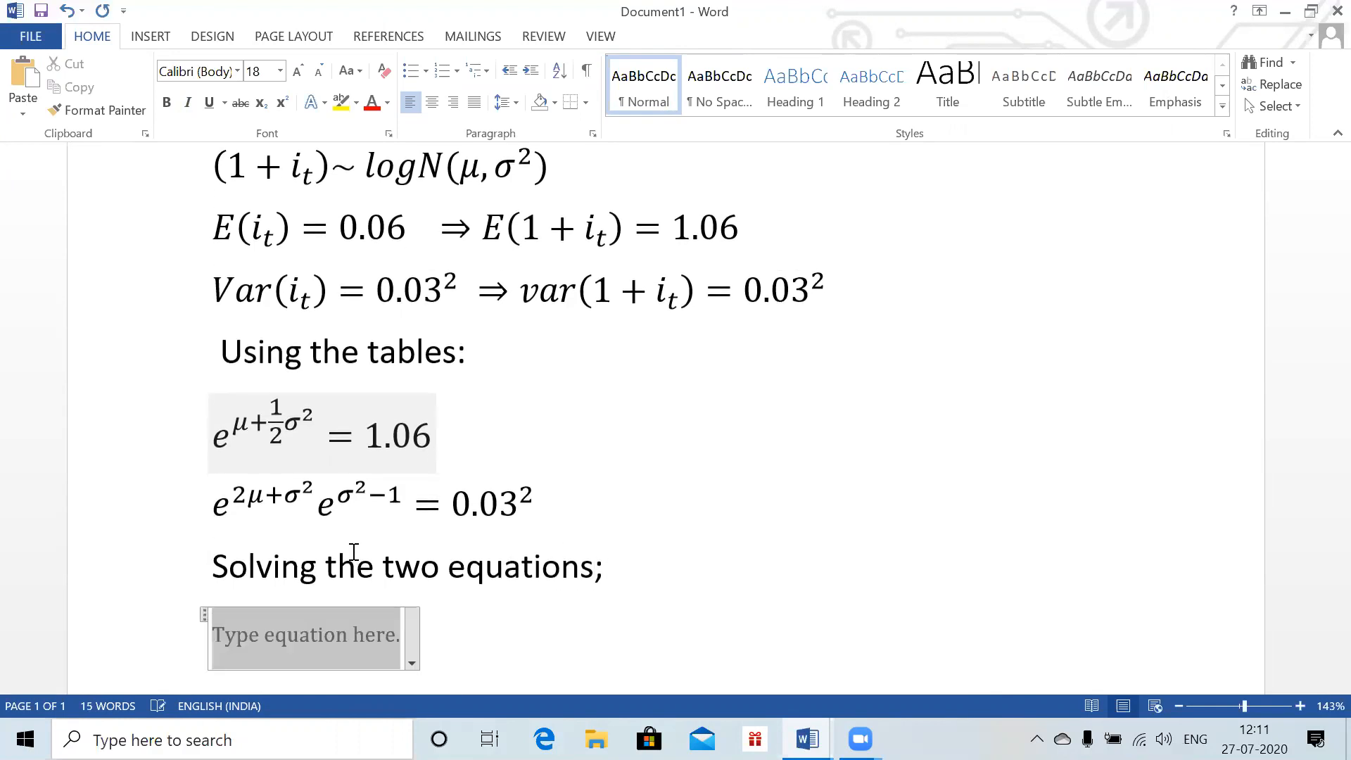
pyautogui.write('1.06^2')
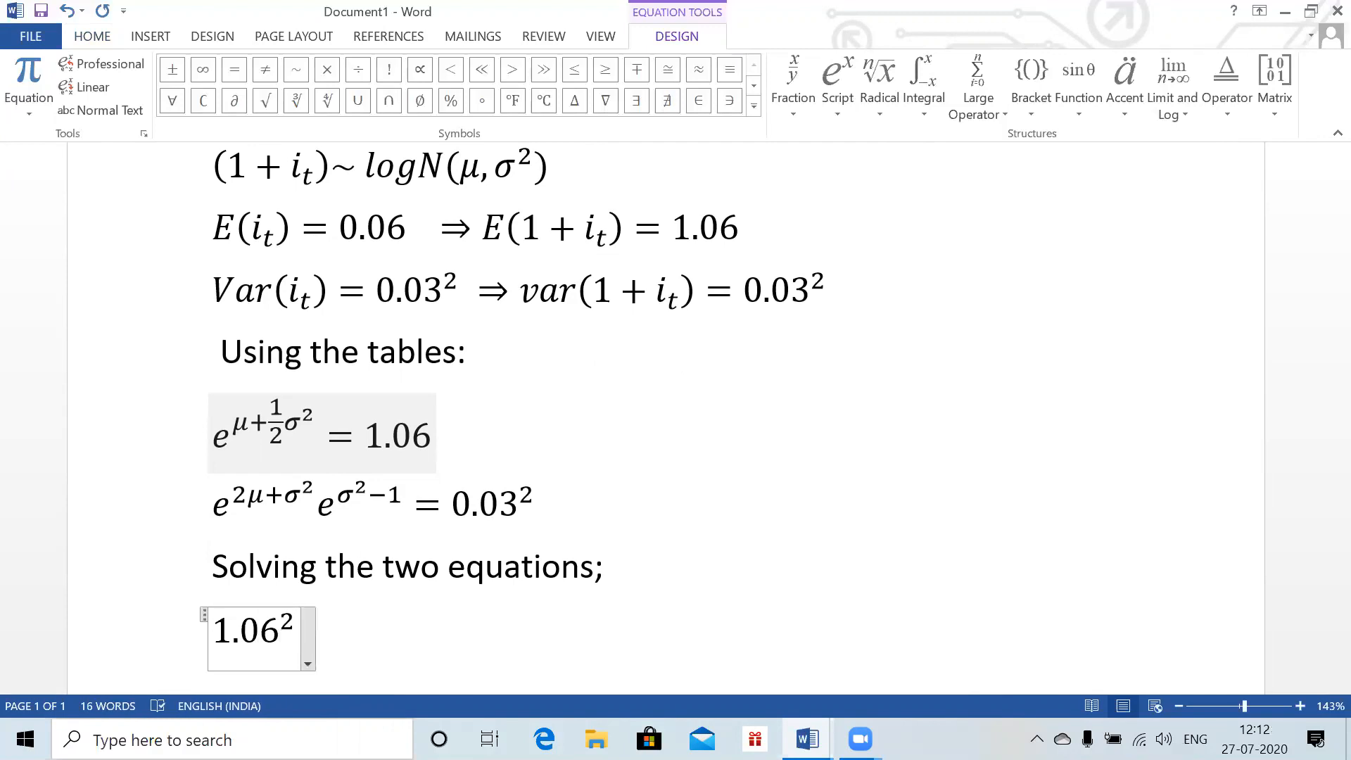
pyautogui.moveTo(326, 502); pyautogui.dragTo(398, 516)
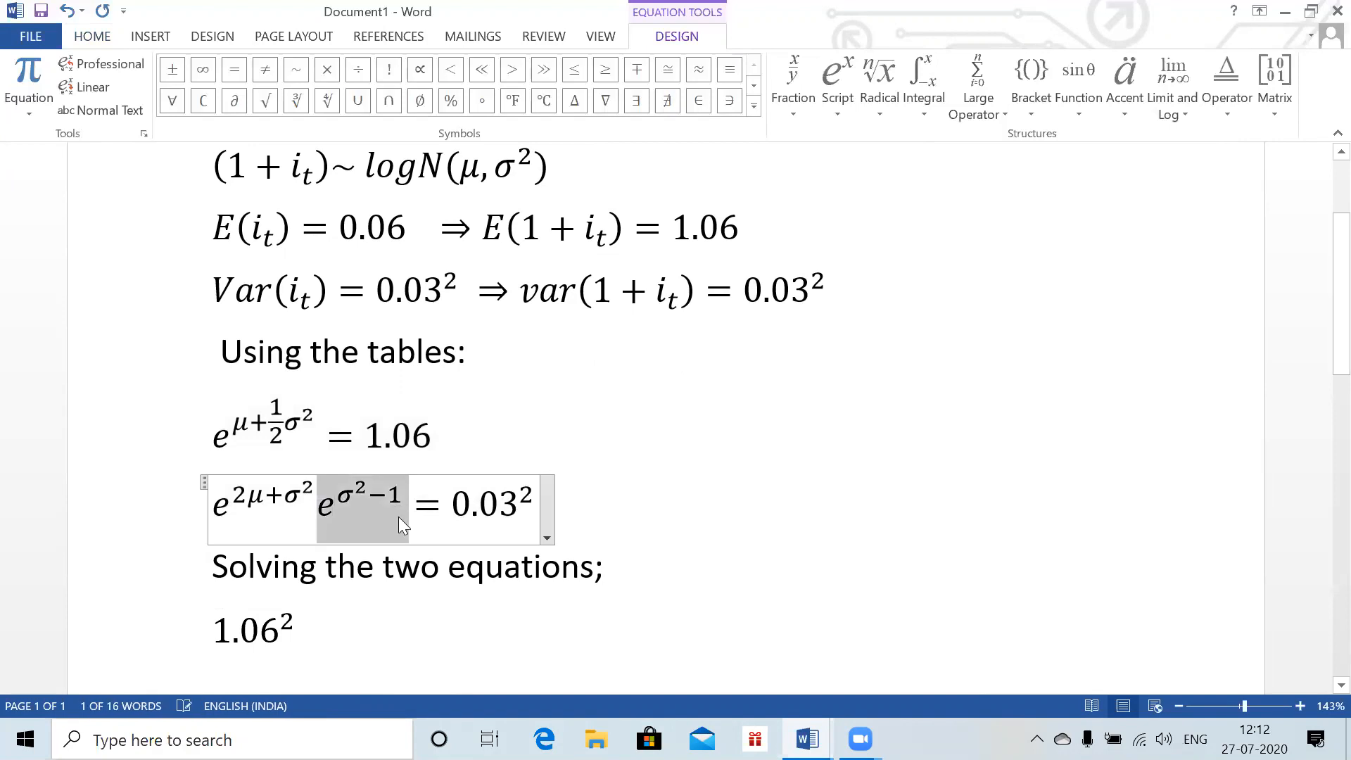
pyautogui.hotkey('shift', 'End')
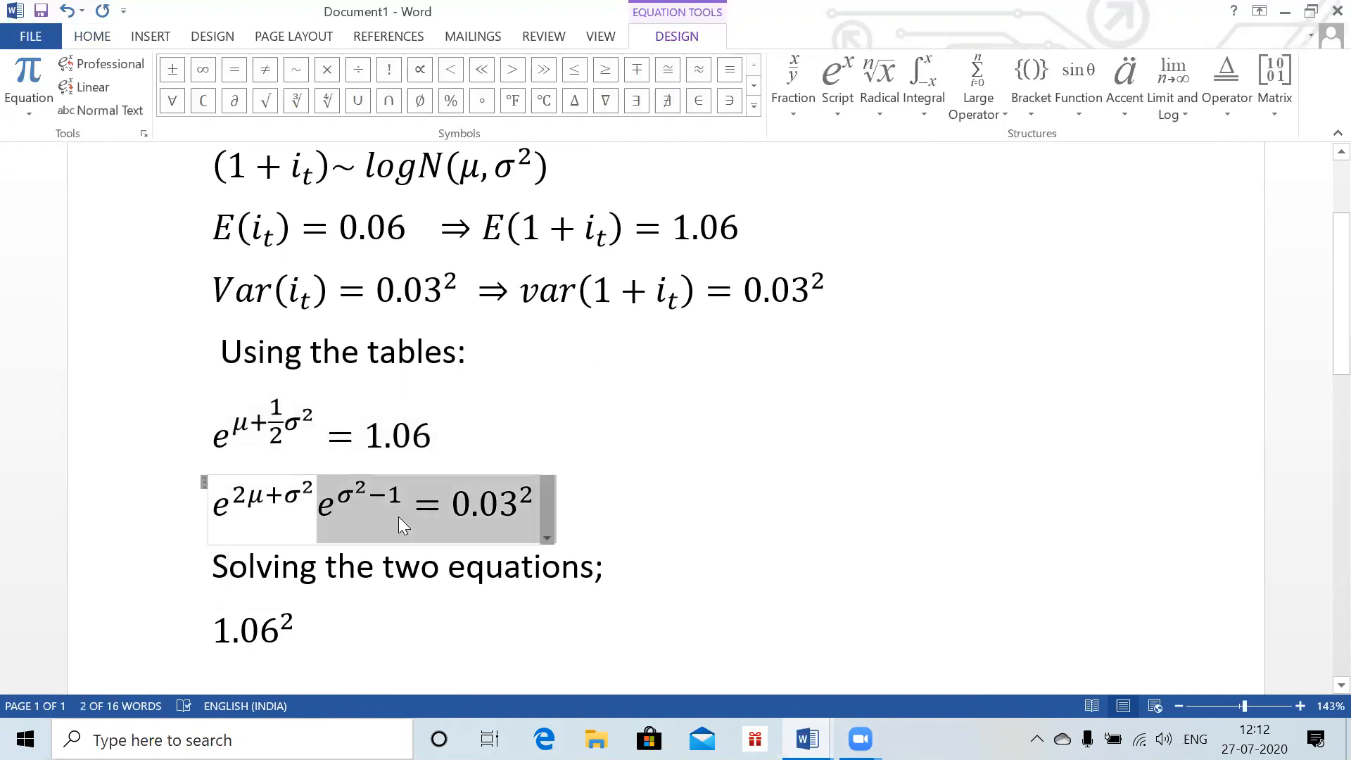
pyautogui.click(289, 636)
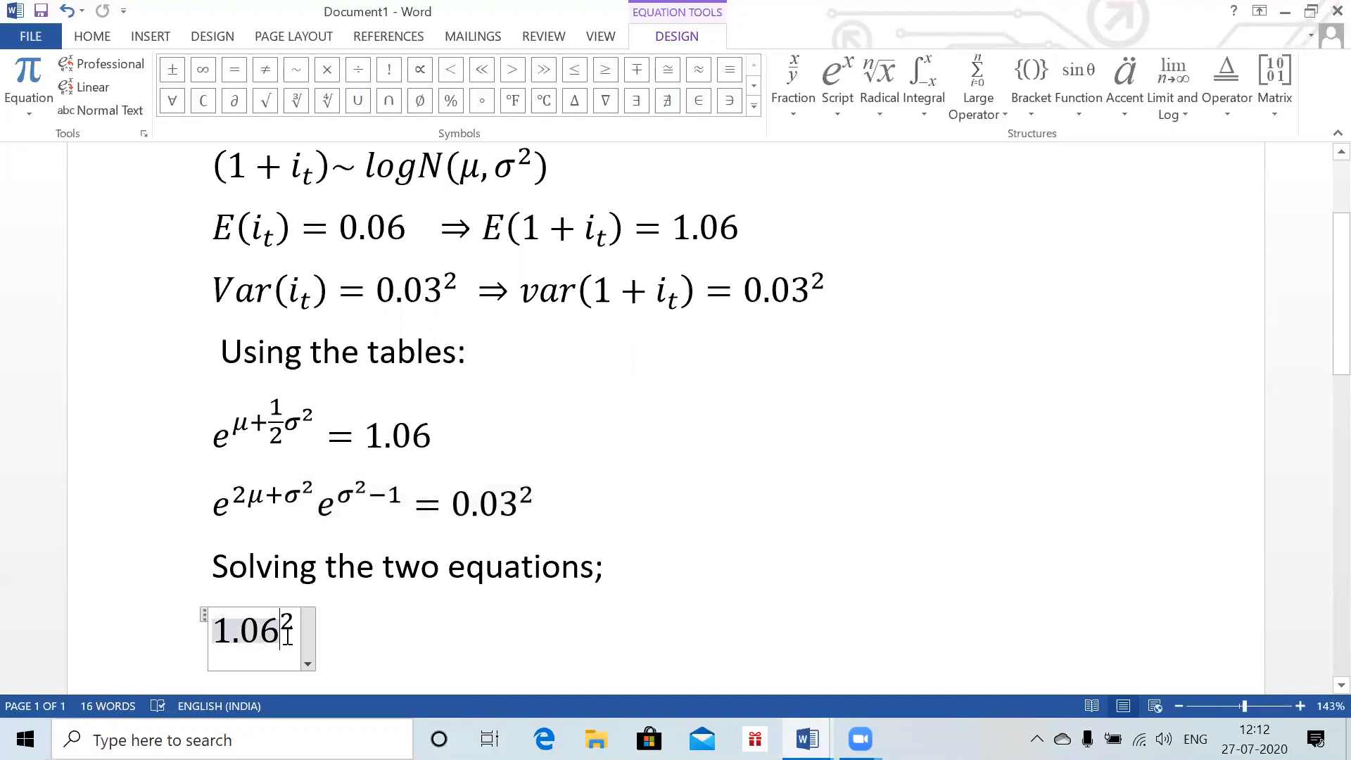
pyautogui.write('e^(σ^2−1)=0.03^2')
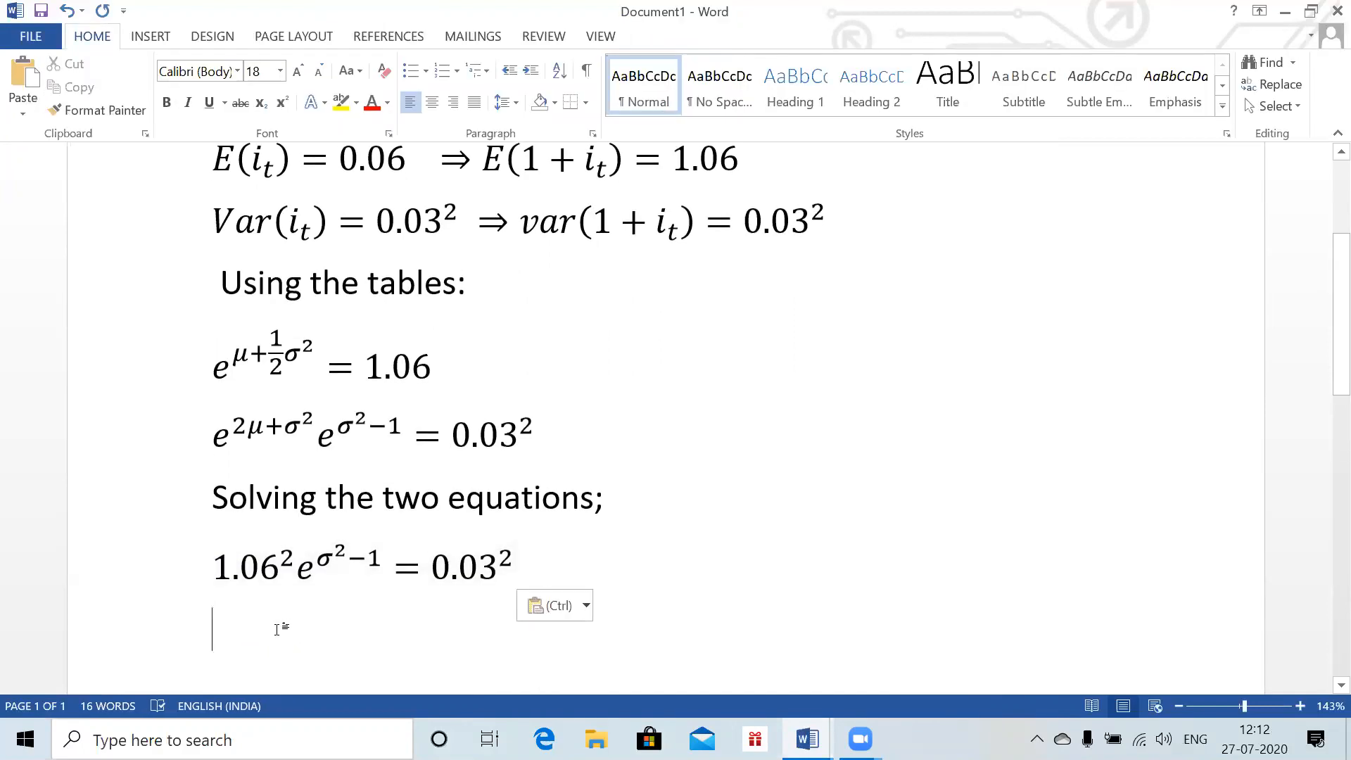
# - Insert an equation stating σ² = 0.000800676 and start a new line below it
pyautogui.hotkey('alt', '=')
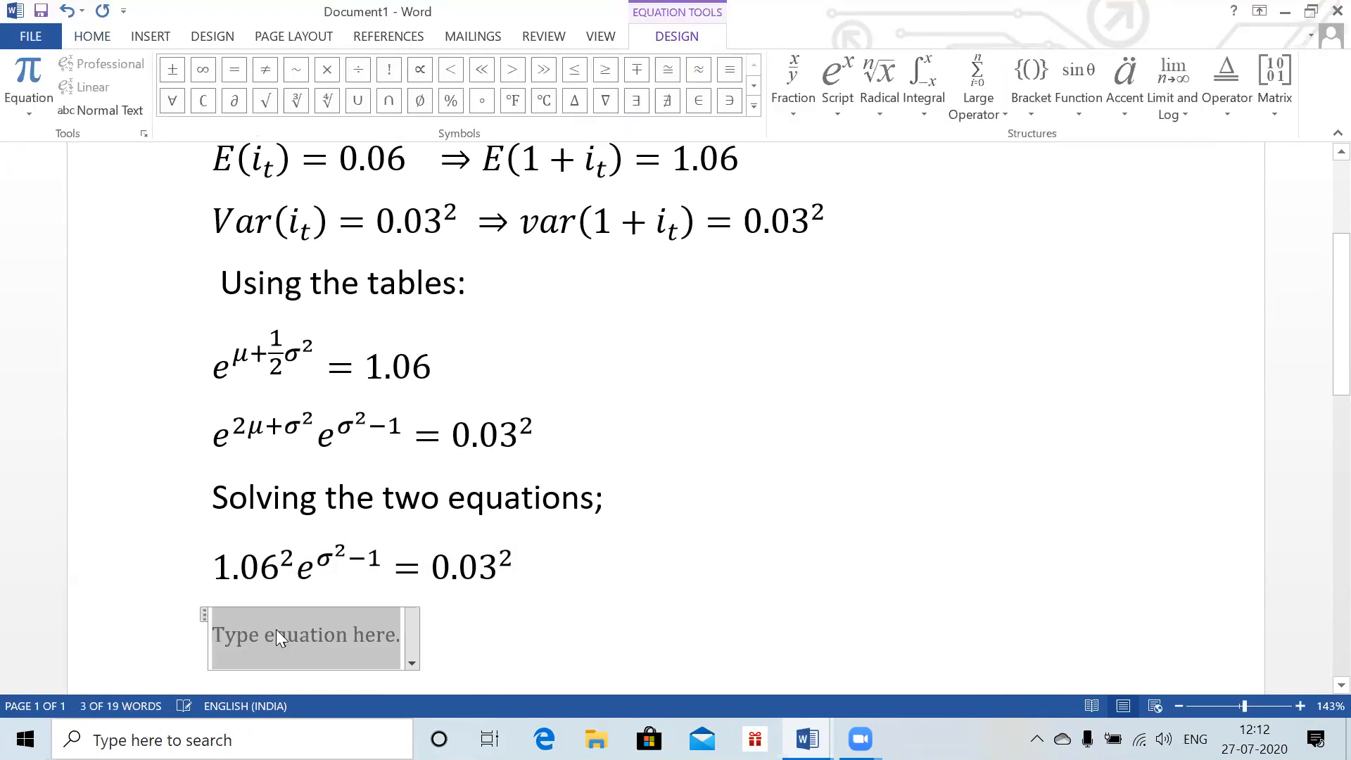
pyautogui.write('\\s')
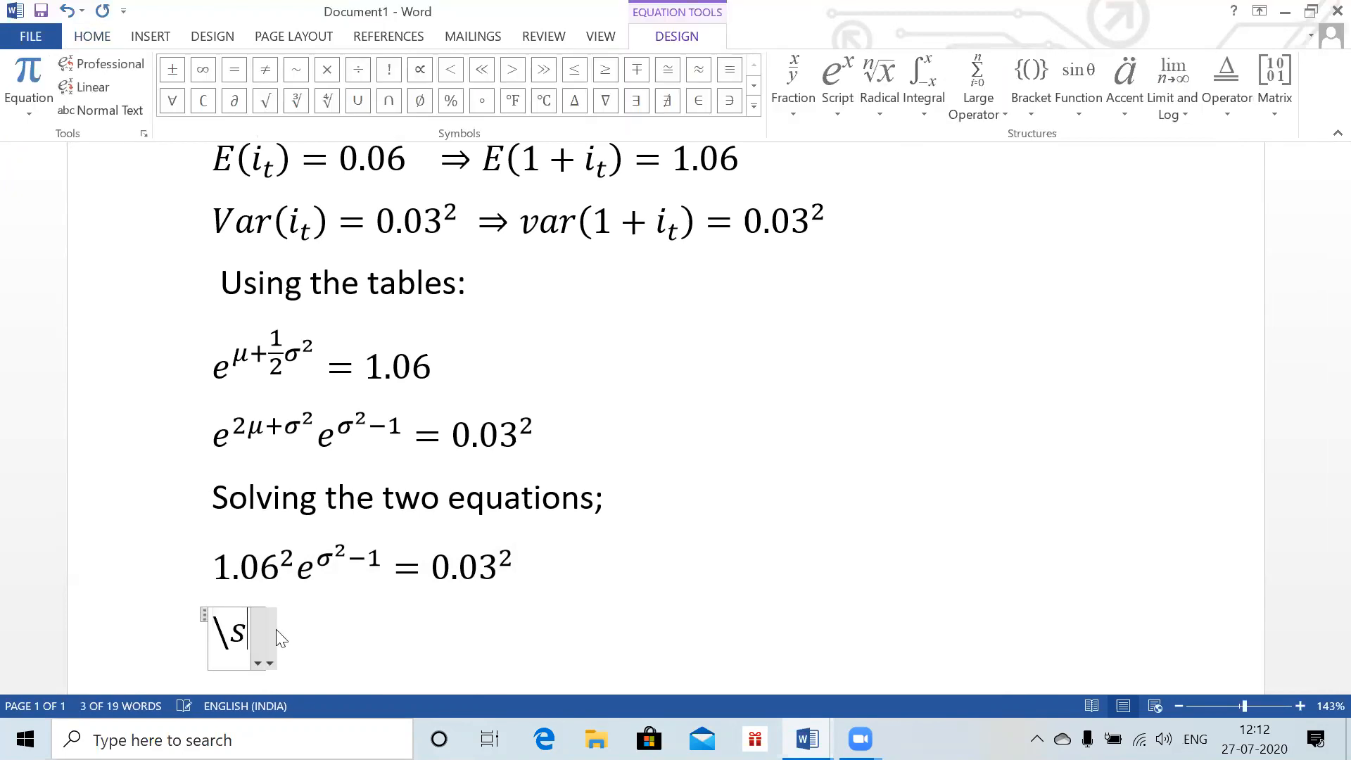
pyautogui.write('igma^2')
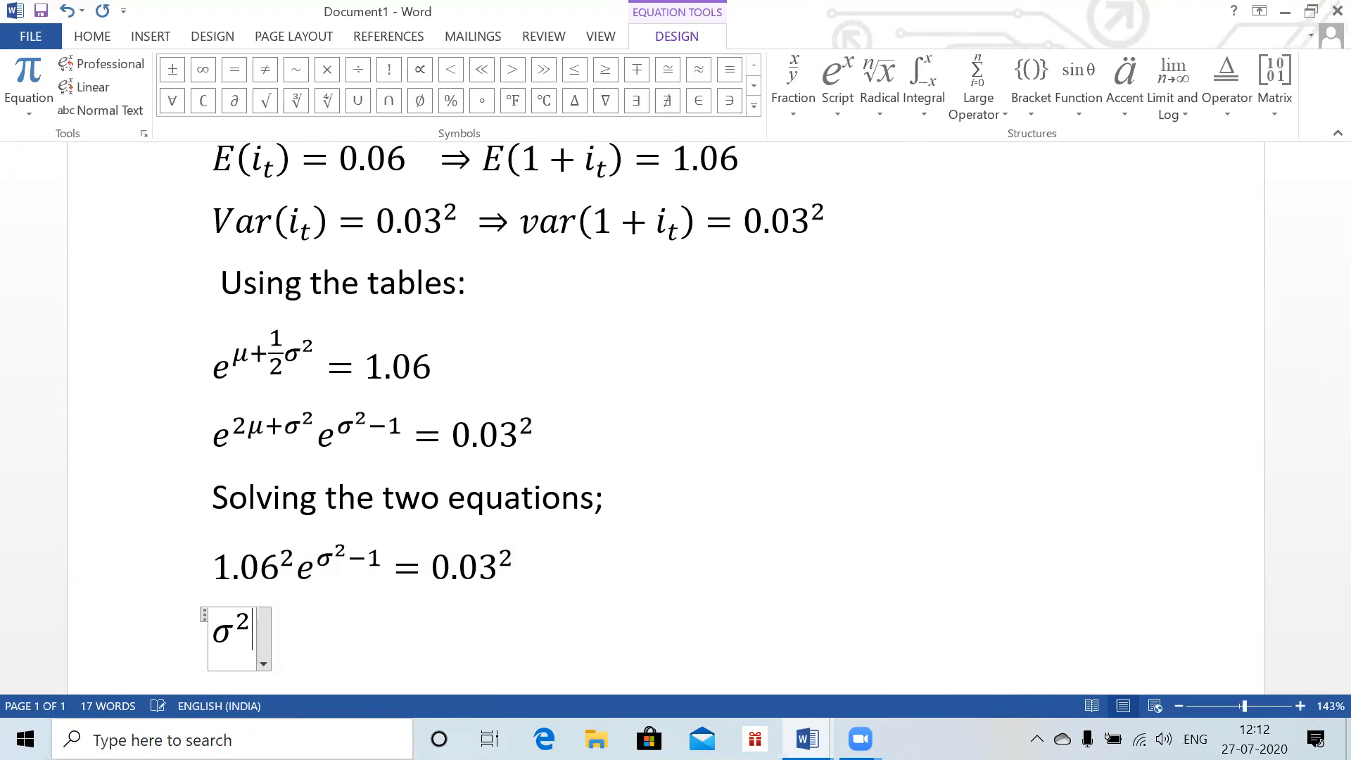
pyautogui.write(' = ')
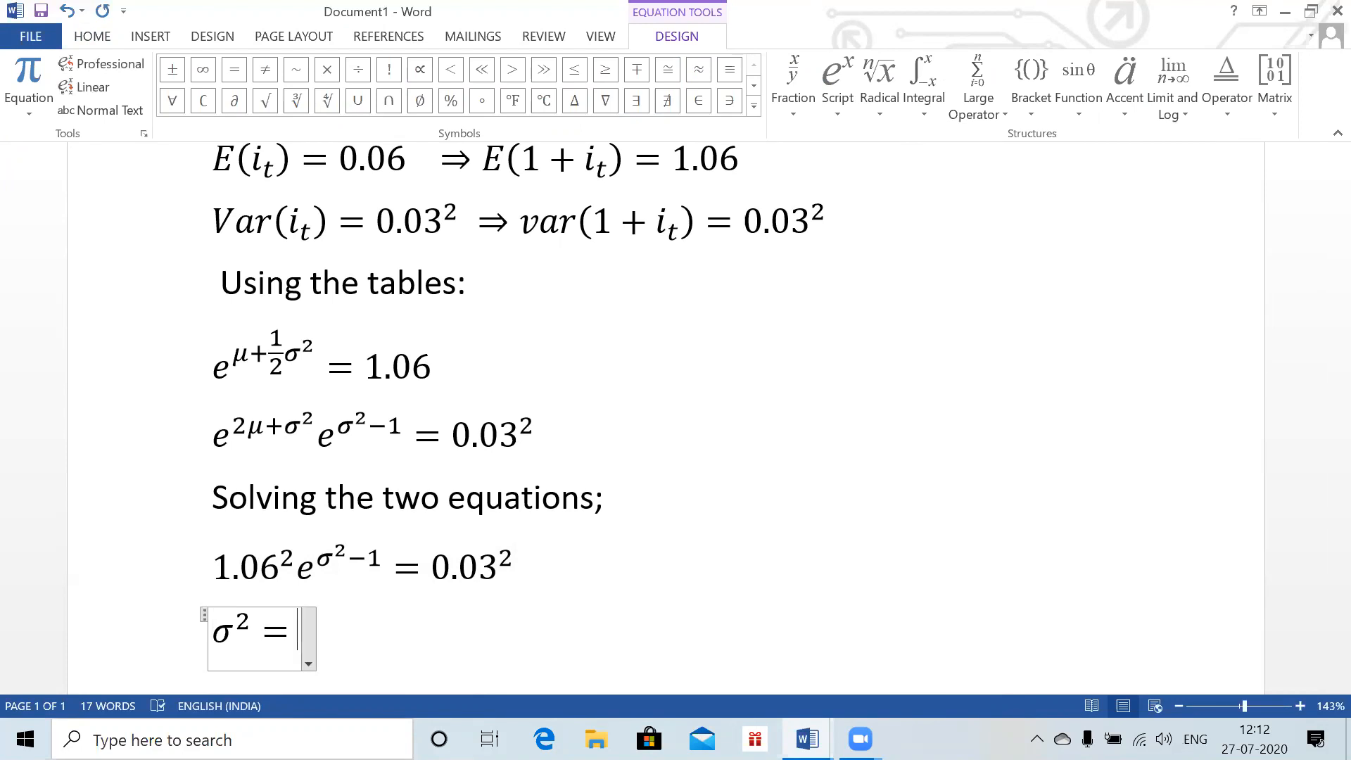
pyautogui.write('0.000')
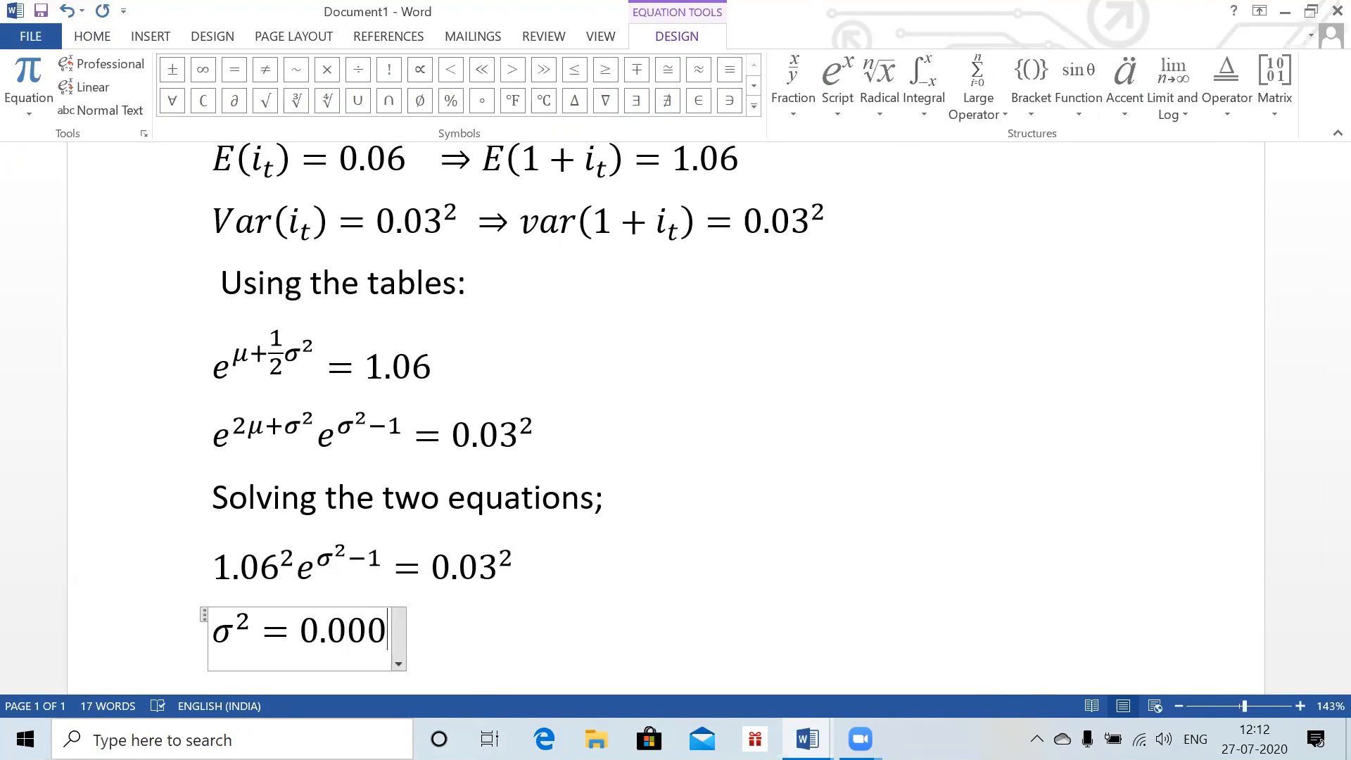
pyautogui.write('800676')
pyautogui.press('Return')
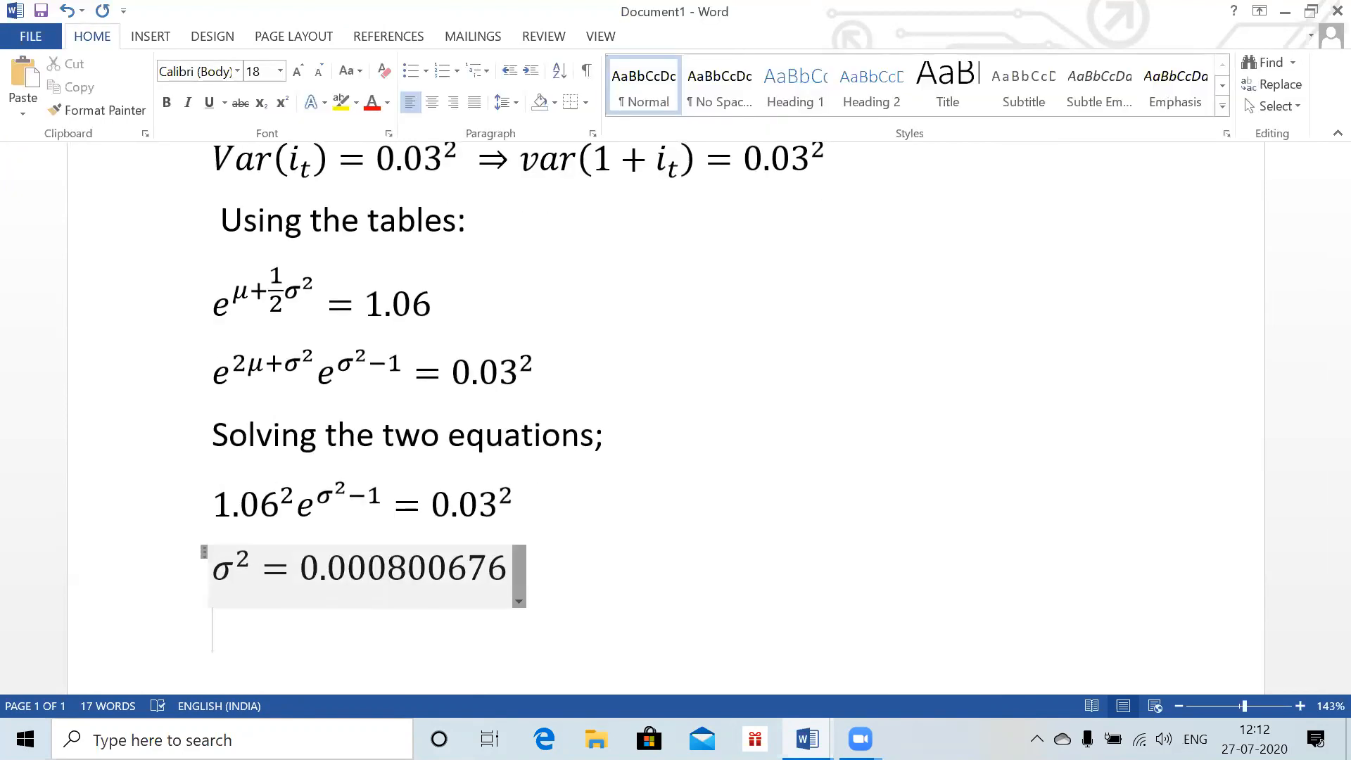
# - Leave a blank line below the σ² equation and write the text line "Substituting this in eq 1"
pyautogui.press('Return')
pyautogui.write('S')
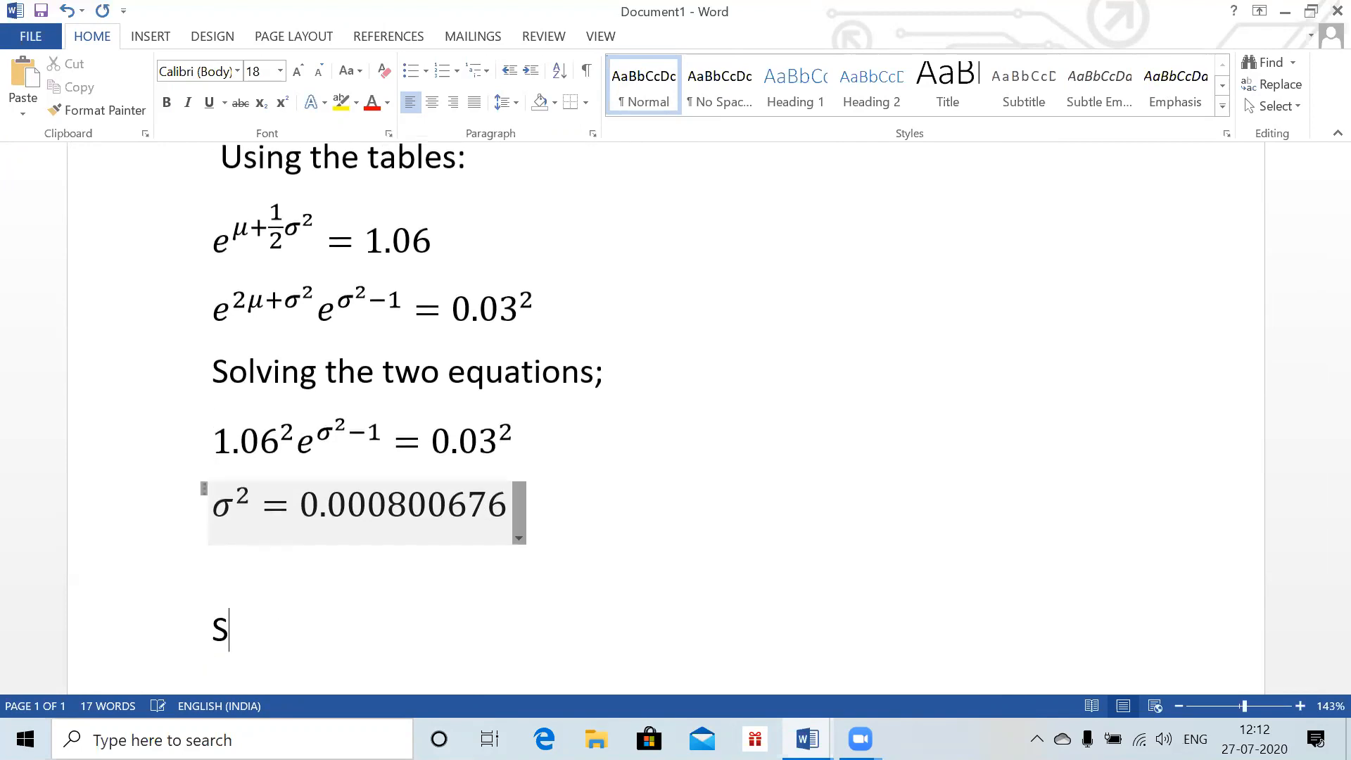
pyautogui.write('ubstitui')
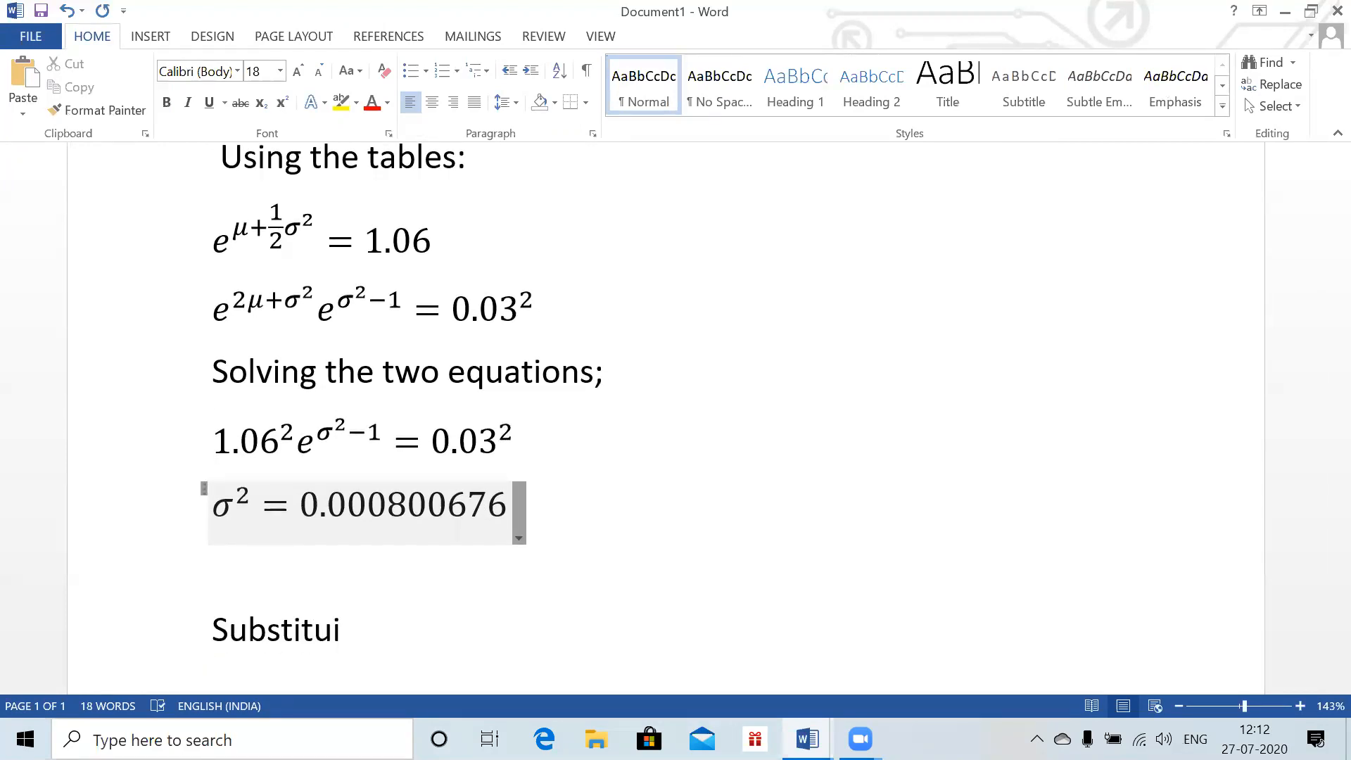
pyautogui.press('BackSpace')
pyautogui.write('ting this in')
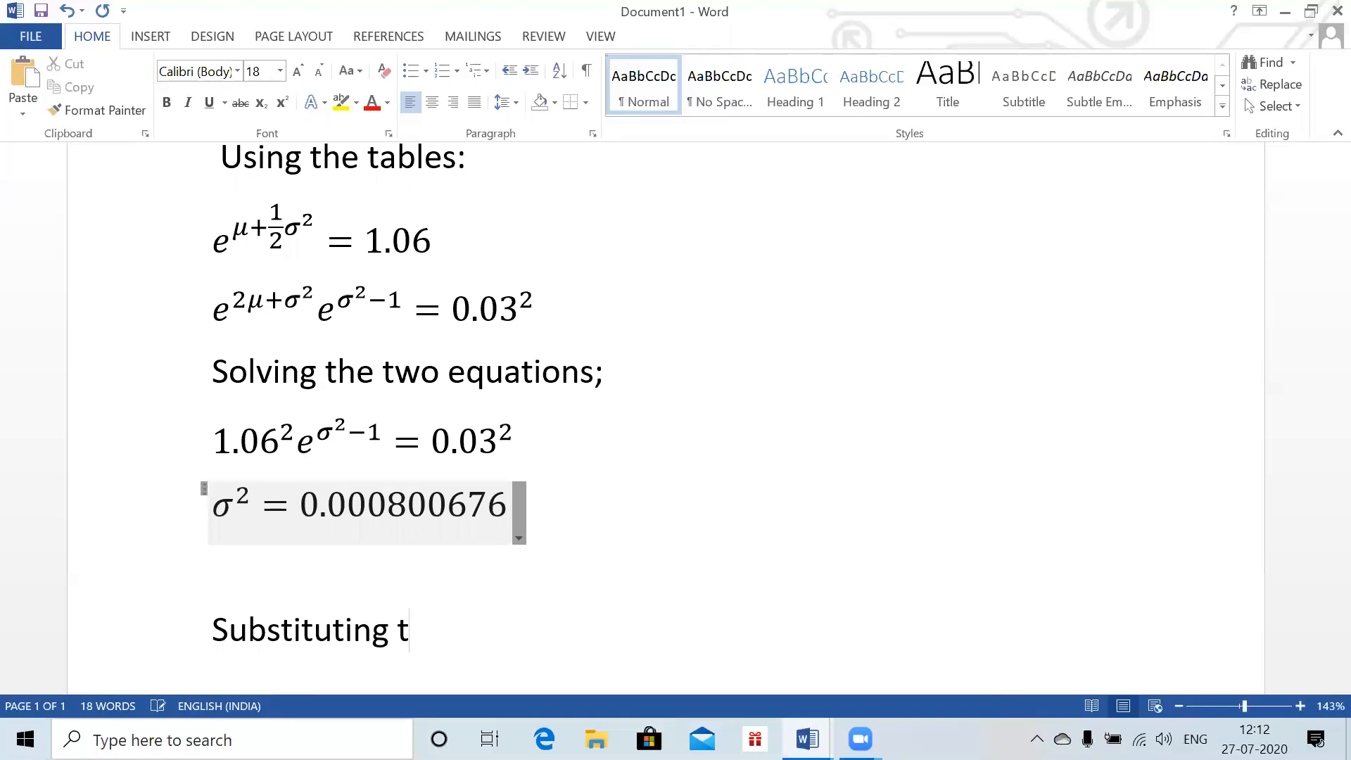
pyautogui.write(' eq 1')
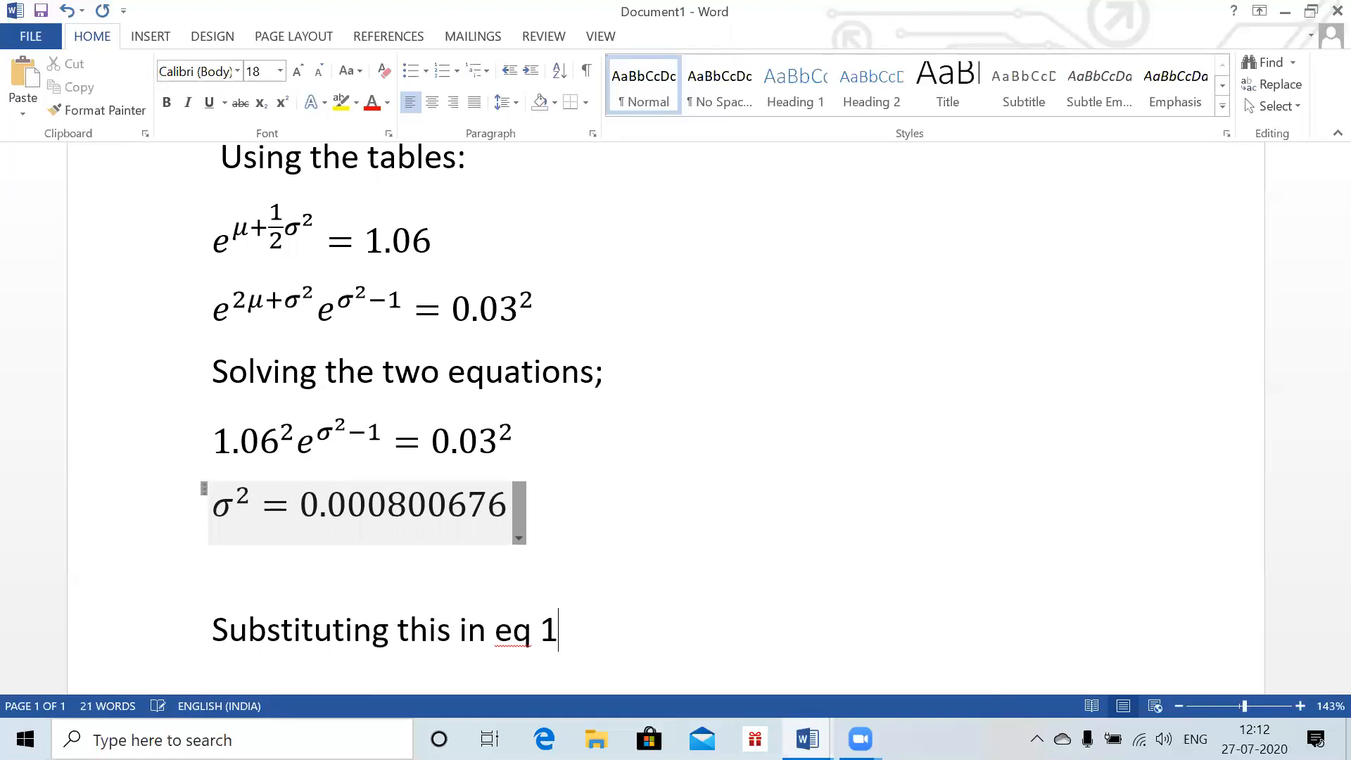
# - Insert an equation stating μ = 0.0578686 below the substitution line and start a new line under it
pyautogui.press('Return')
pyautogui.hotkey('alt', '=')
pyautogui.write('\\mu ')
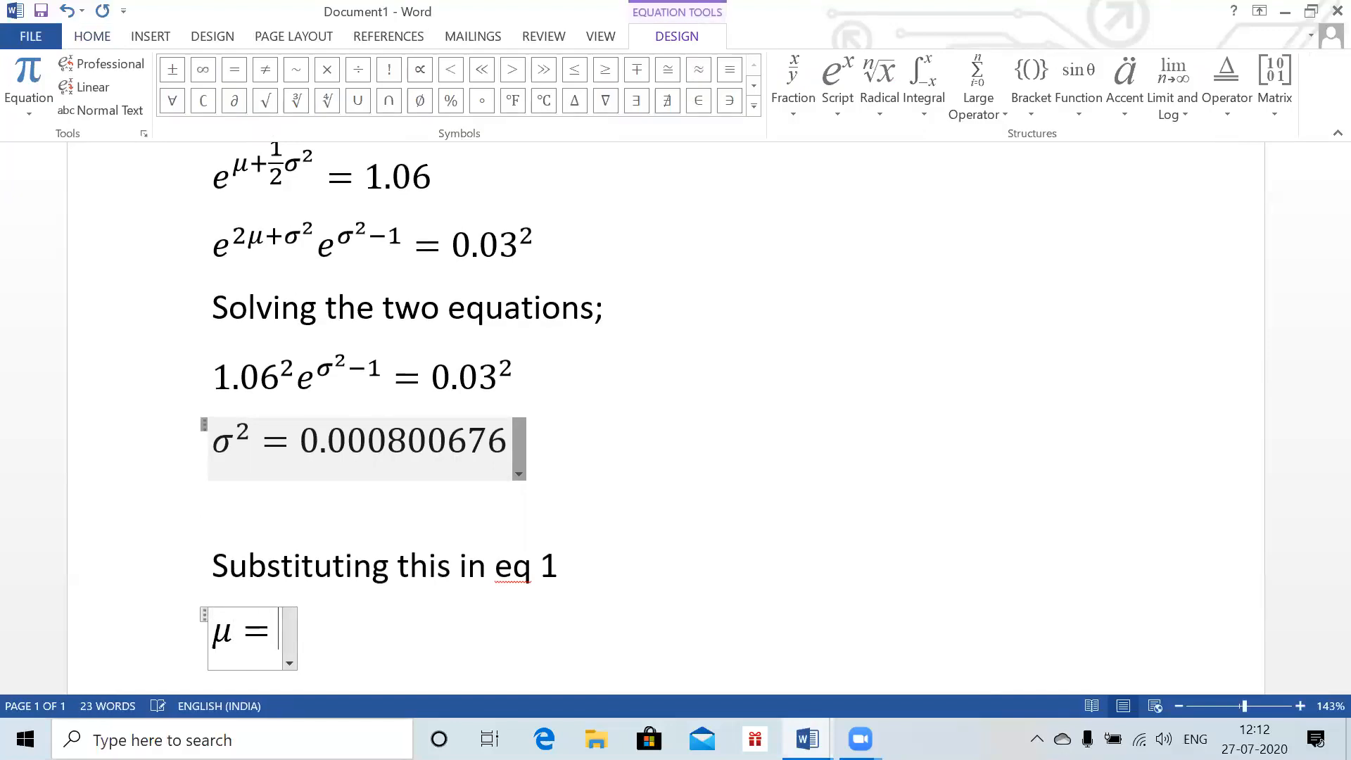
pyautogui.write('=0.057')
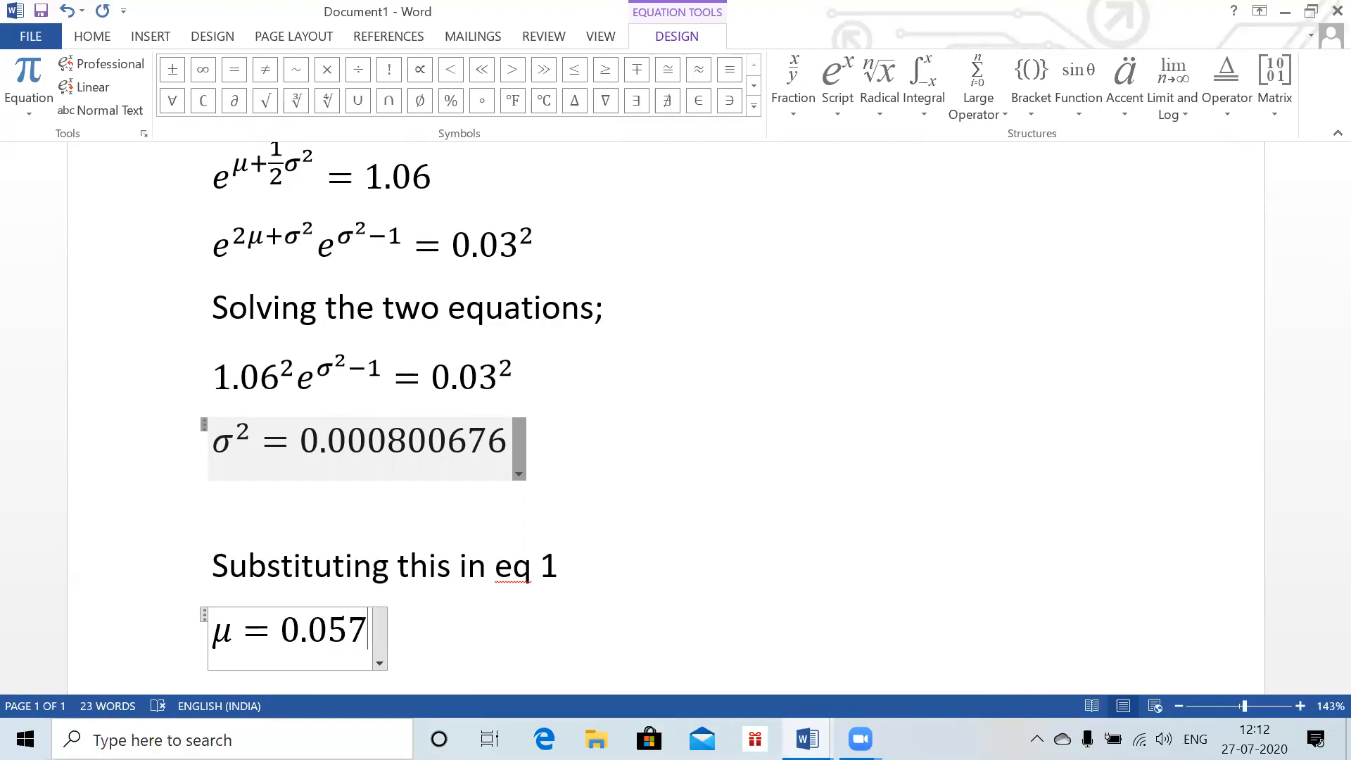
pyautogui.write('8686')
pyautogui.press('Return')
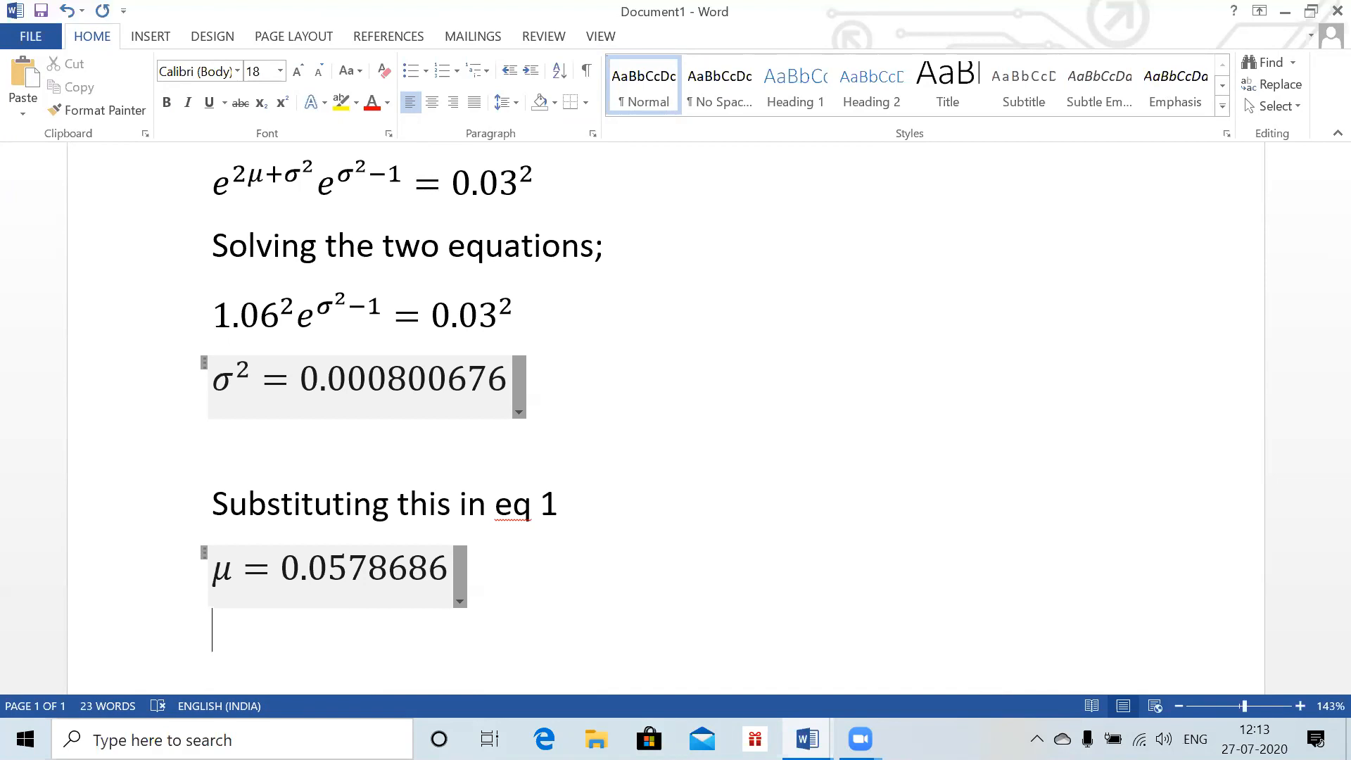
# - Add two blank lines below the μ equation and place the cursor on the line directly under it
pyautogui.hotkey('alt', 'Tab')
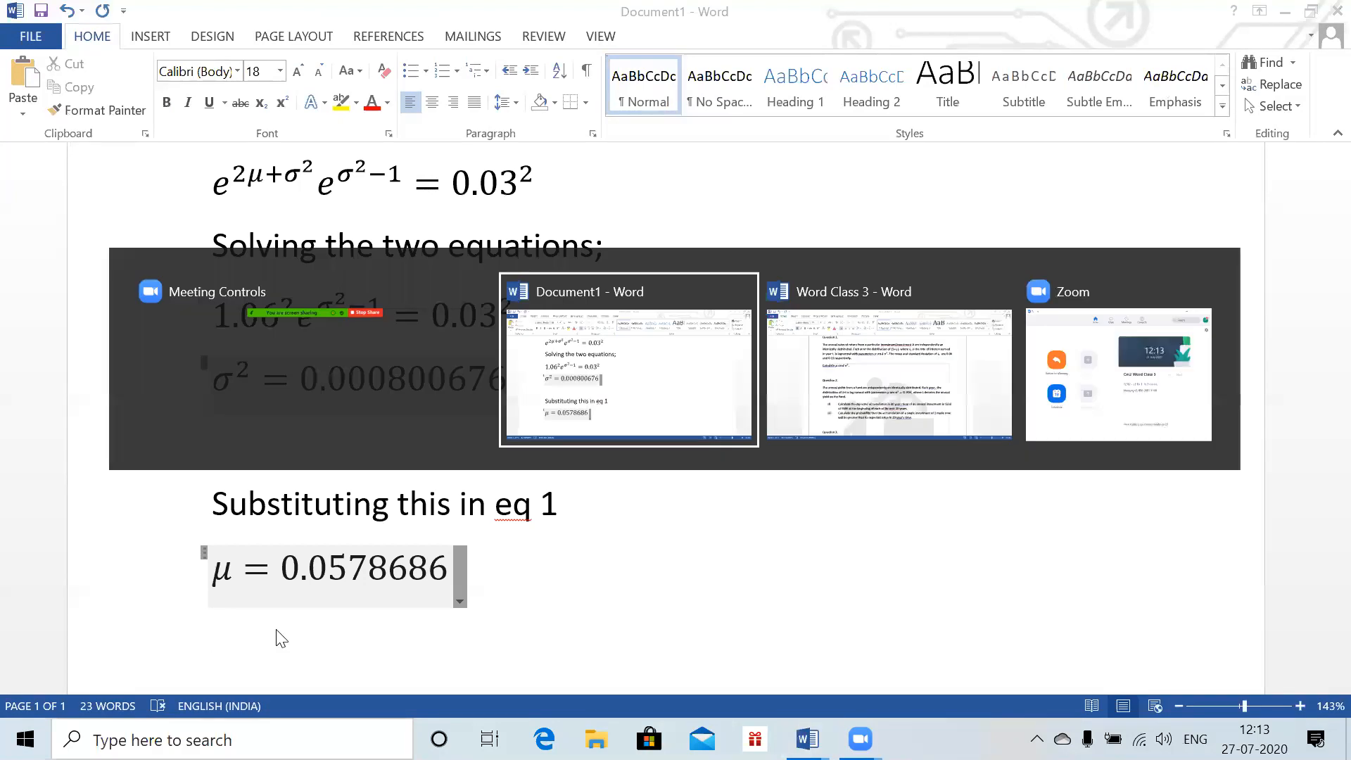
pyautogui.hotkey('alt', 'shift', 'Tab')
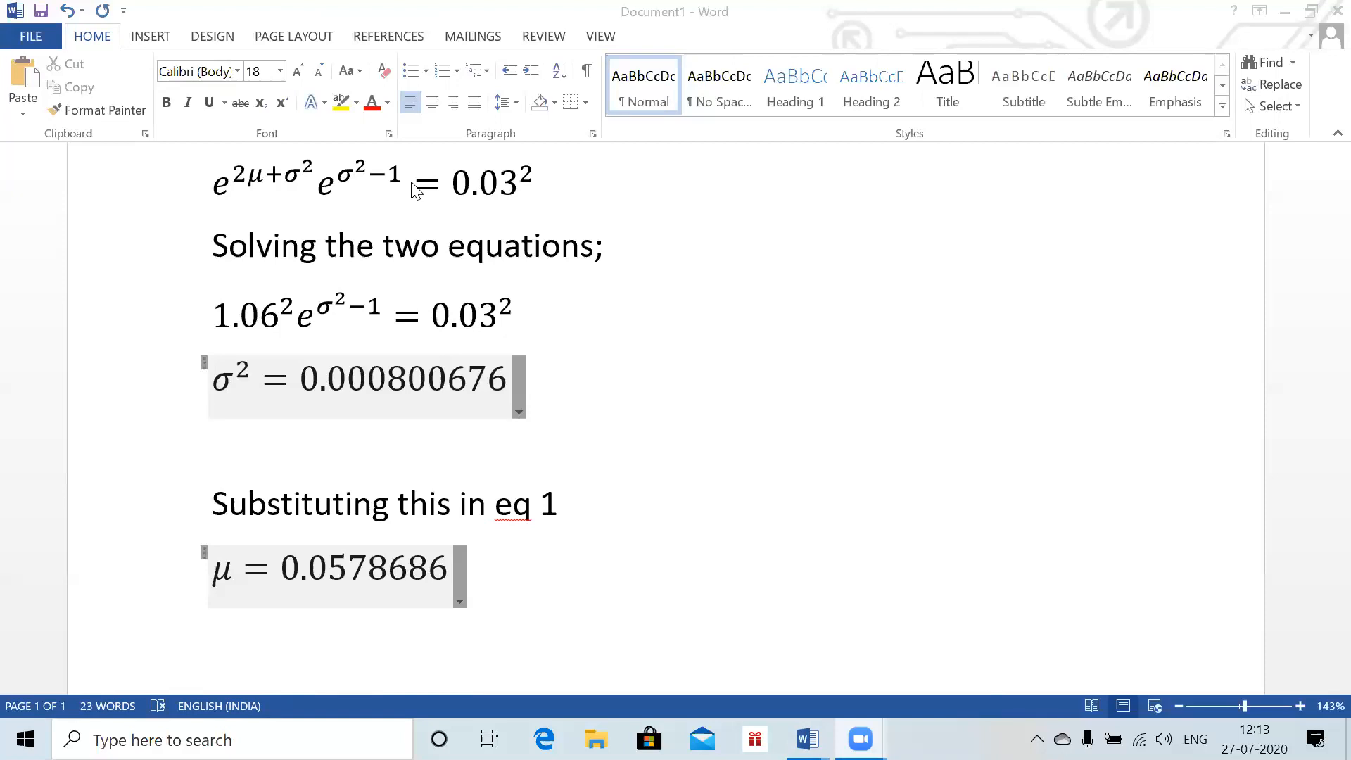
pyautogui.click(520, 602)
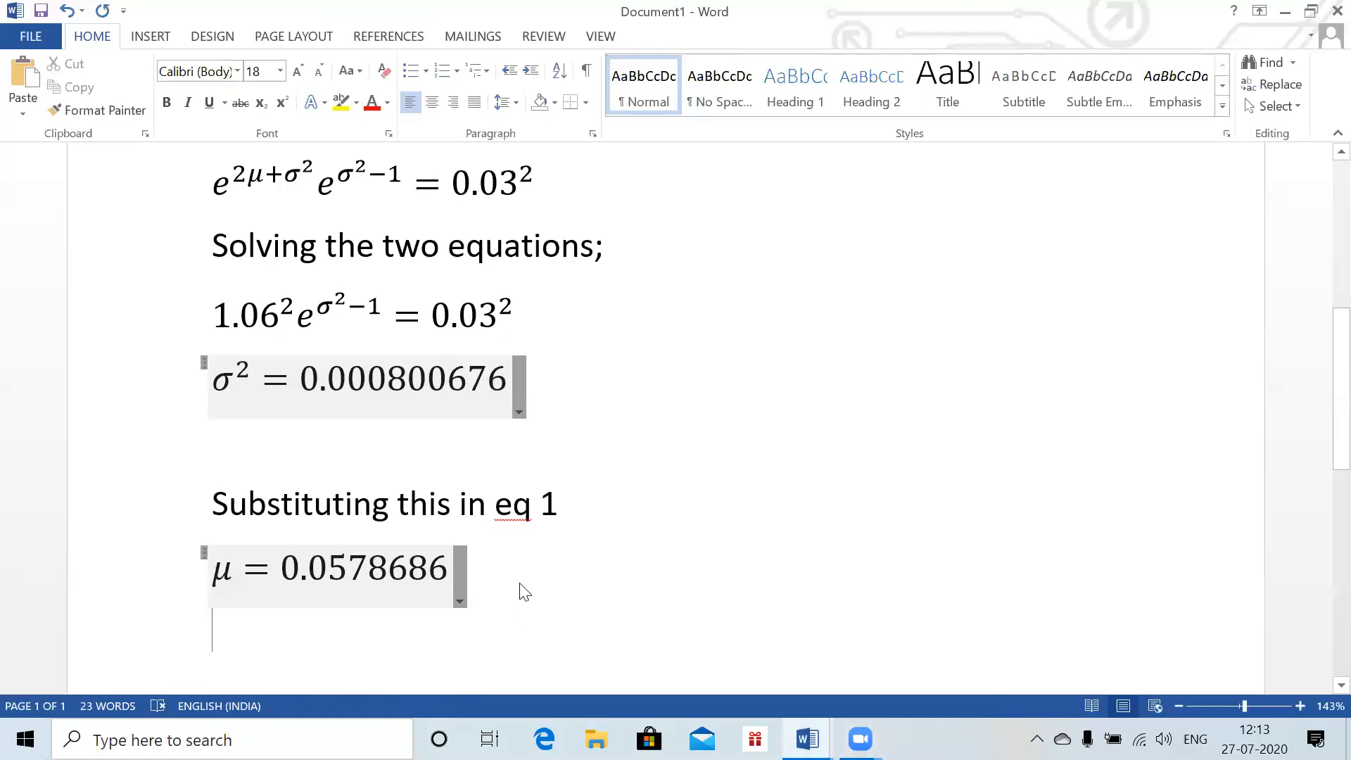
pyautogui.press('Return')
pyautogui.press('Return')
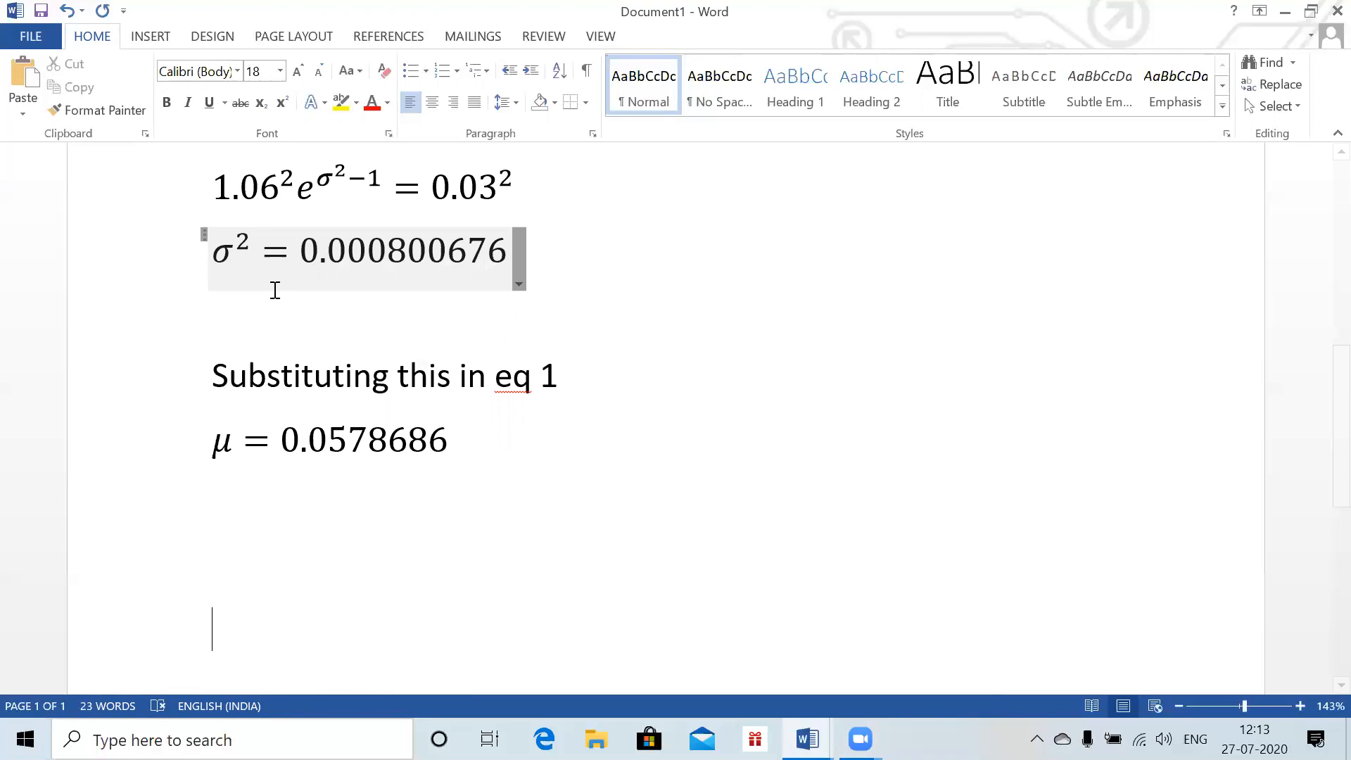
pyautogui.click(1195, 23)
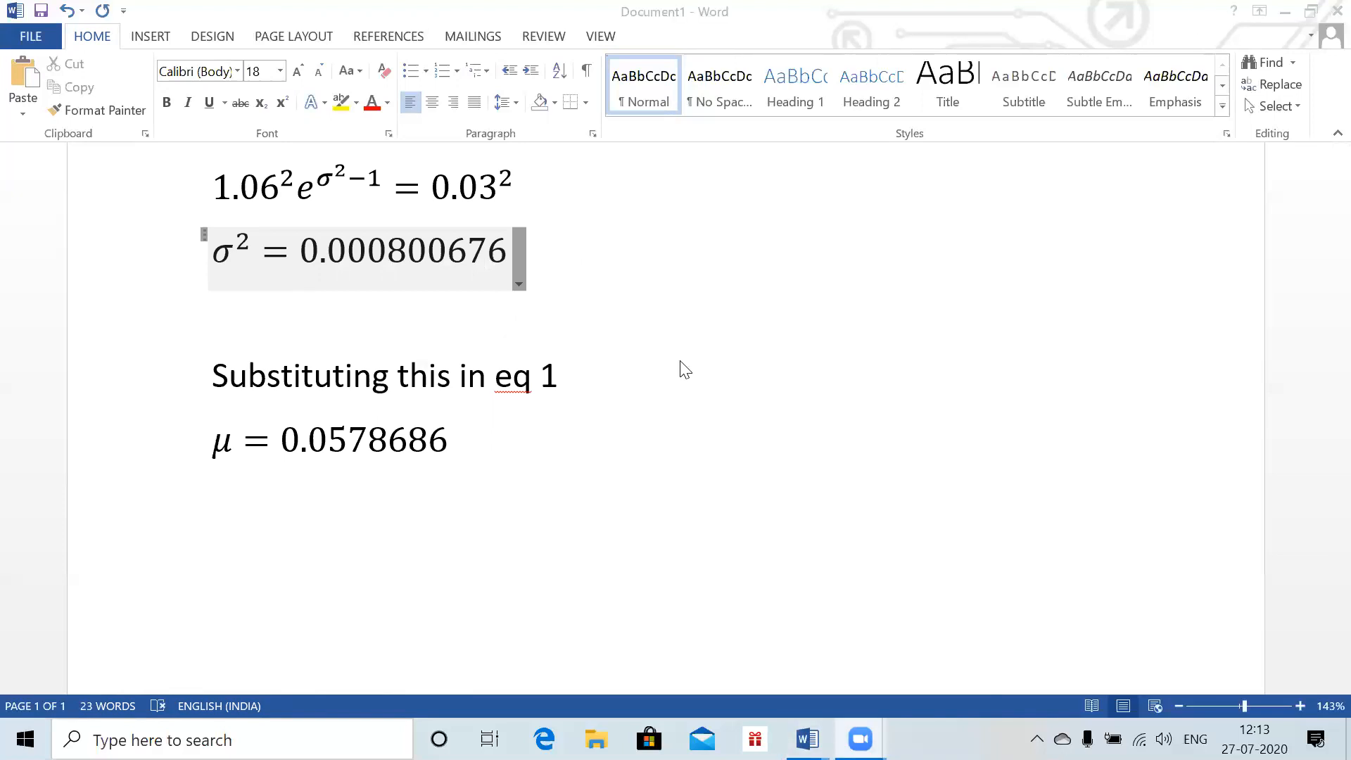
pyautogui.click(292, 527)
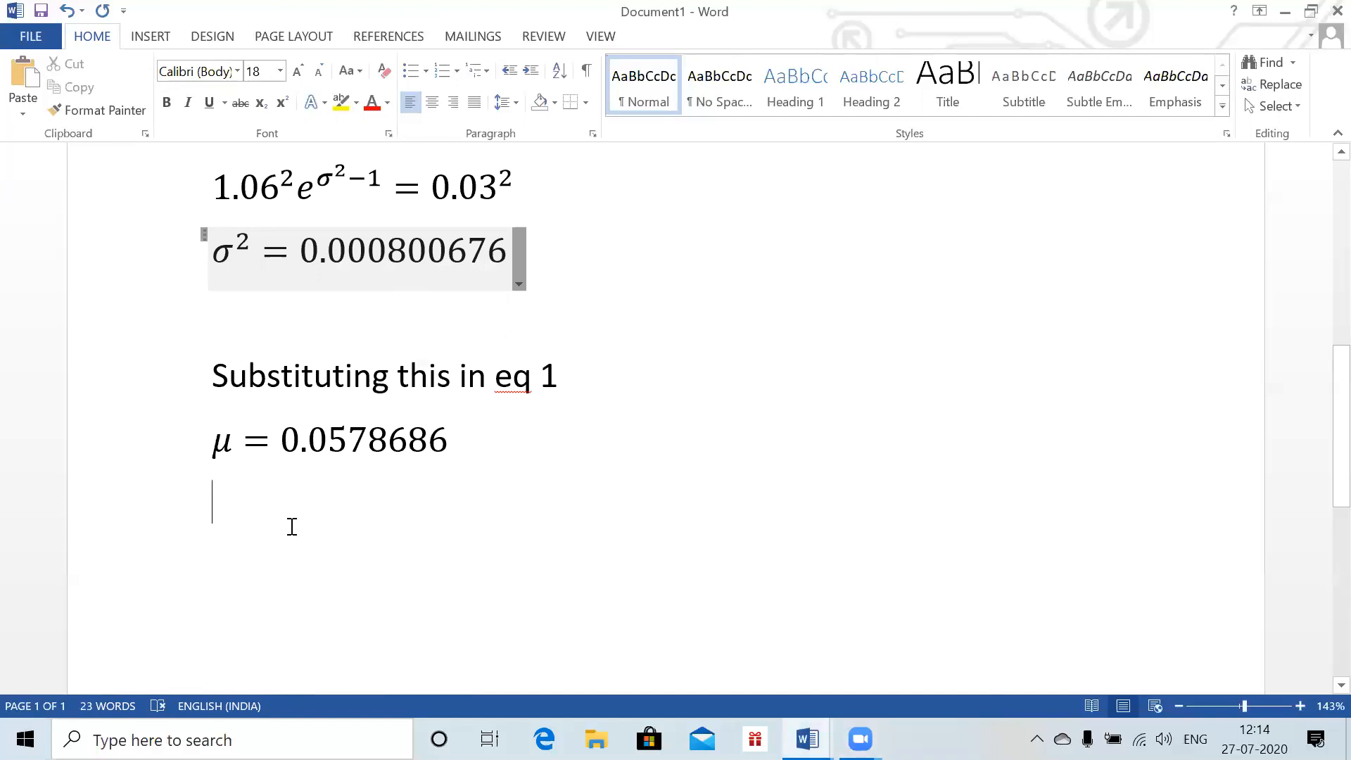
# - Switch to the Word Class 3 document and correct "thr nrxt" to "the next" in part (i) of Question 2
pyautogui.hotkey('alt', 'Tab')
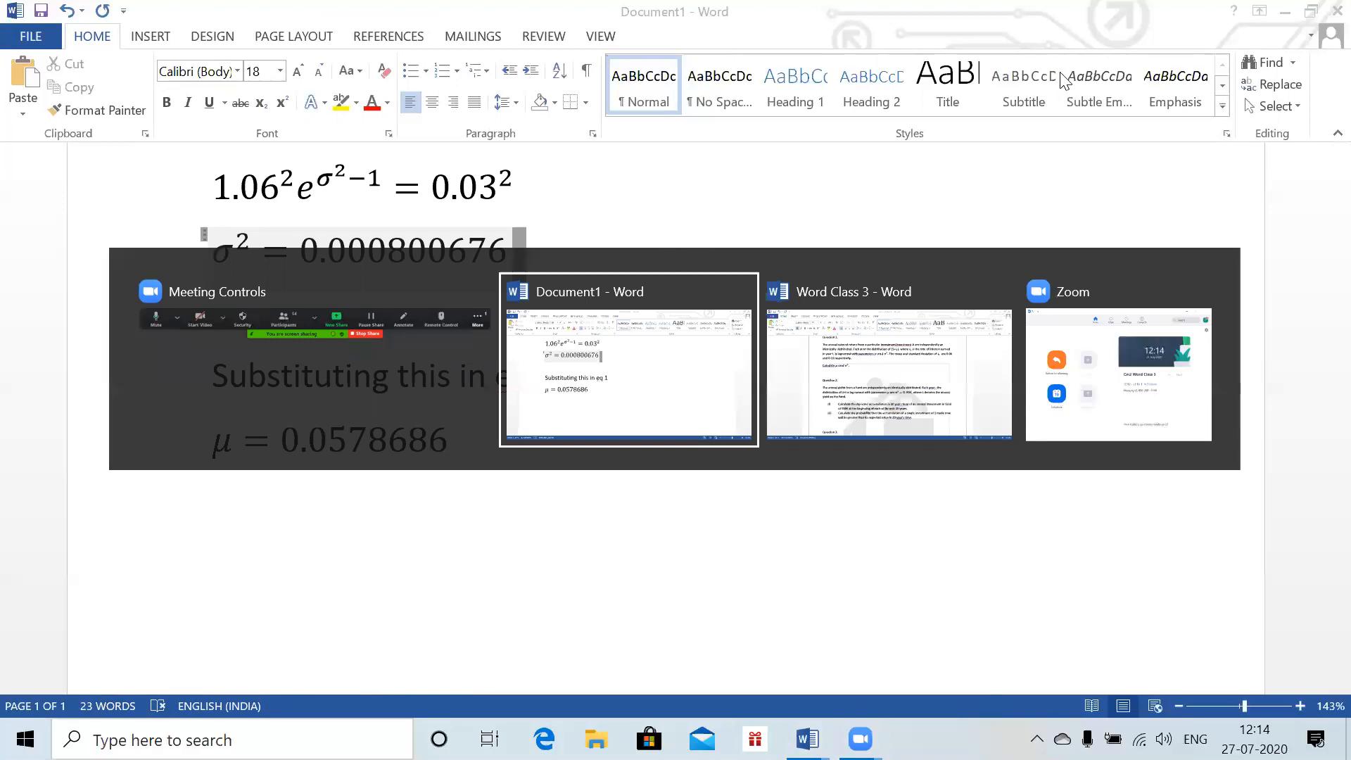
pyautogui.hotkey('alt', 'Tab')
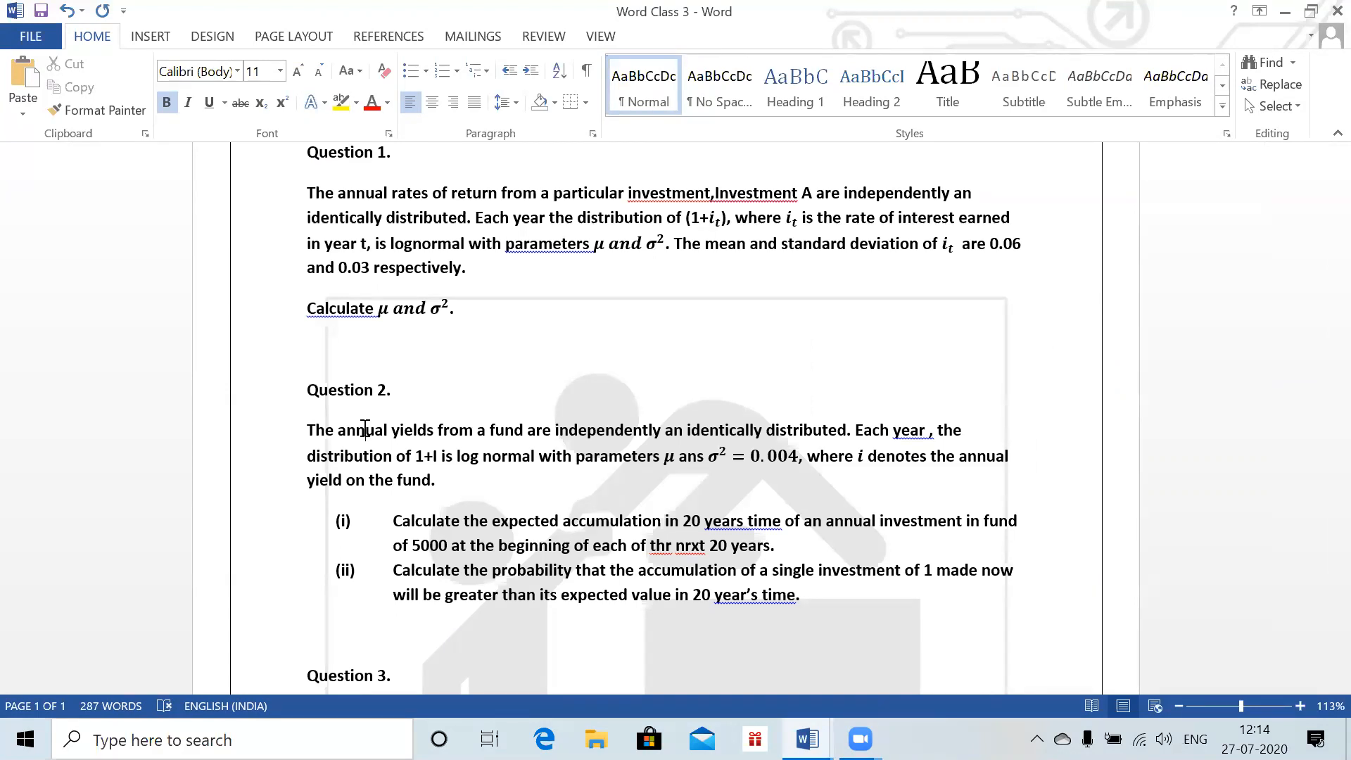
pyautogui.click(672, 546)
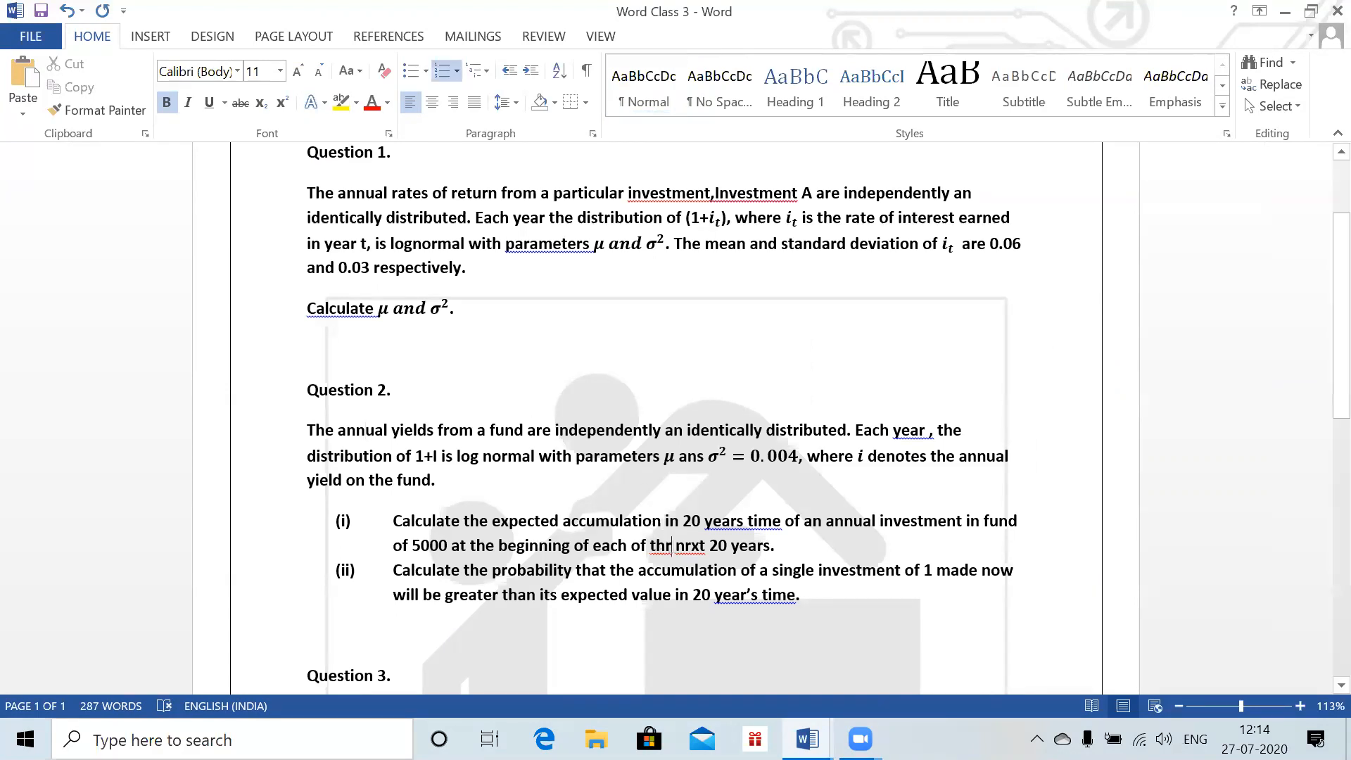
pyautogui.press('BackSpace')
pyautogui.write('e')
pyautogui.press('BackSpace')
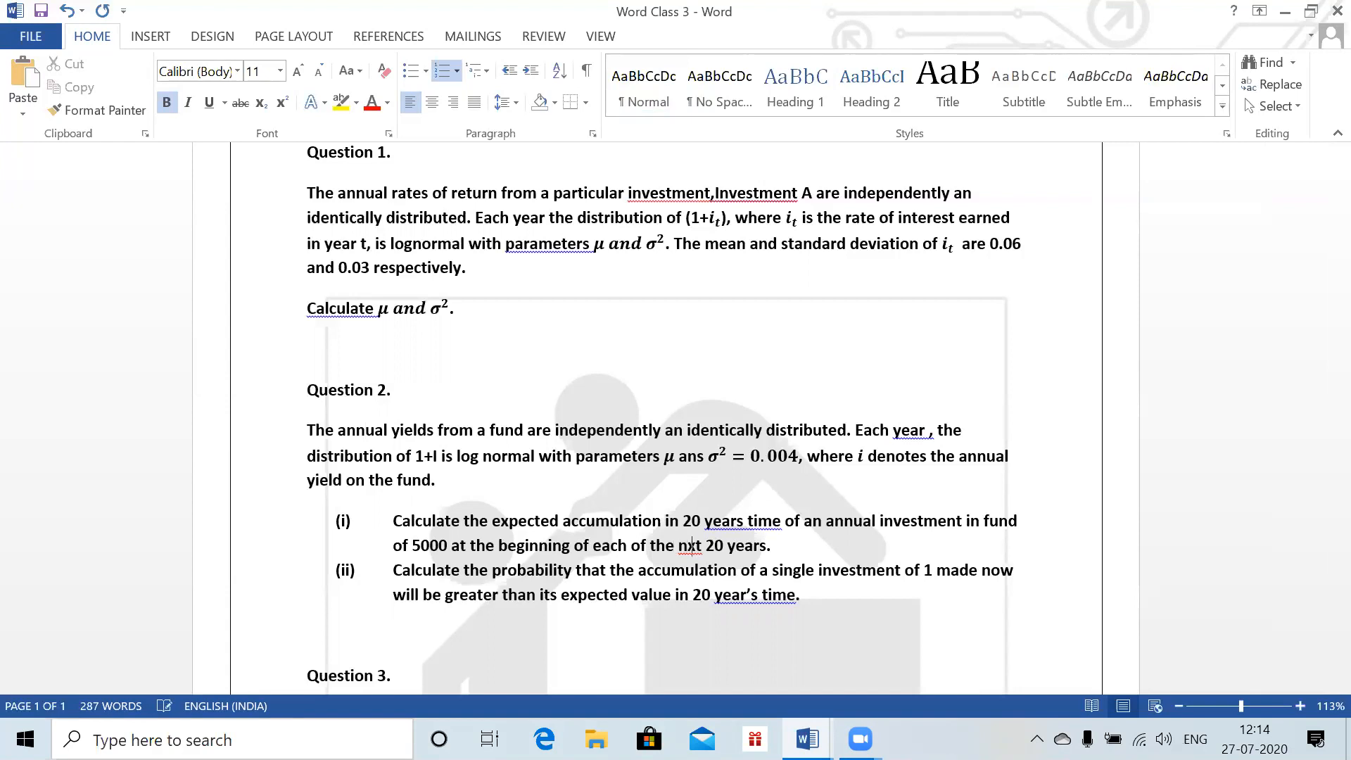
pyautogui.write('e')
pyautogui.click(613, 616)
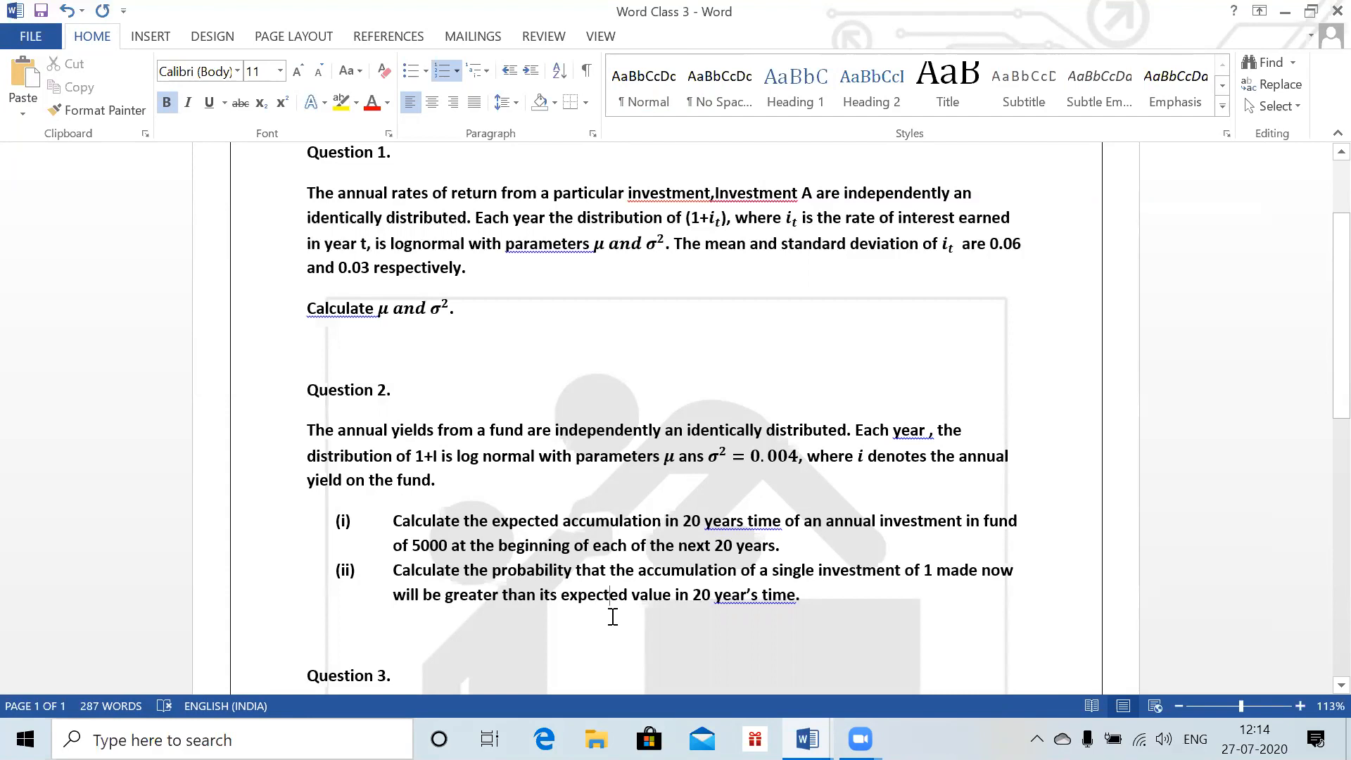
# - Switch back to Document1, start a new page after the Question 1 solution and head it "Q2." with a new line below
pyautogui.hotkey('alt', 'Tab')
pyautogui.hotkey('alt', 'Tab')
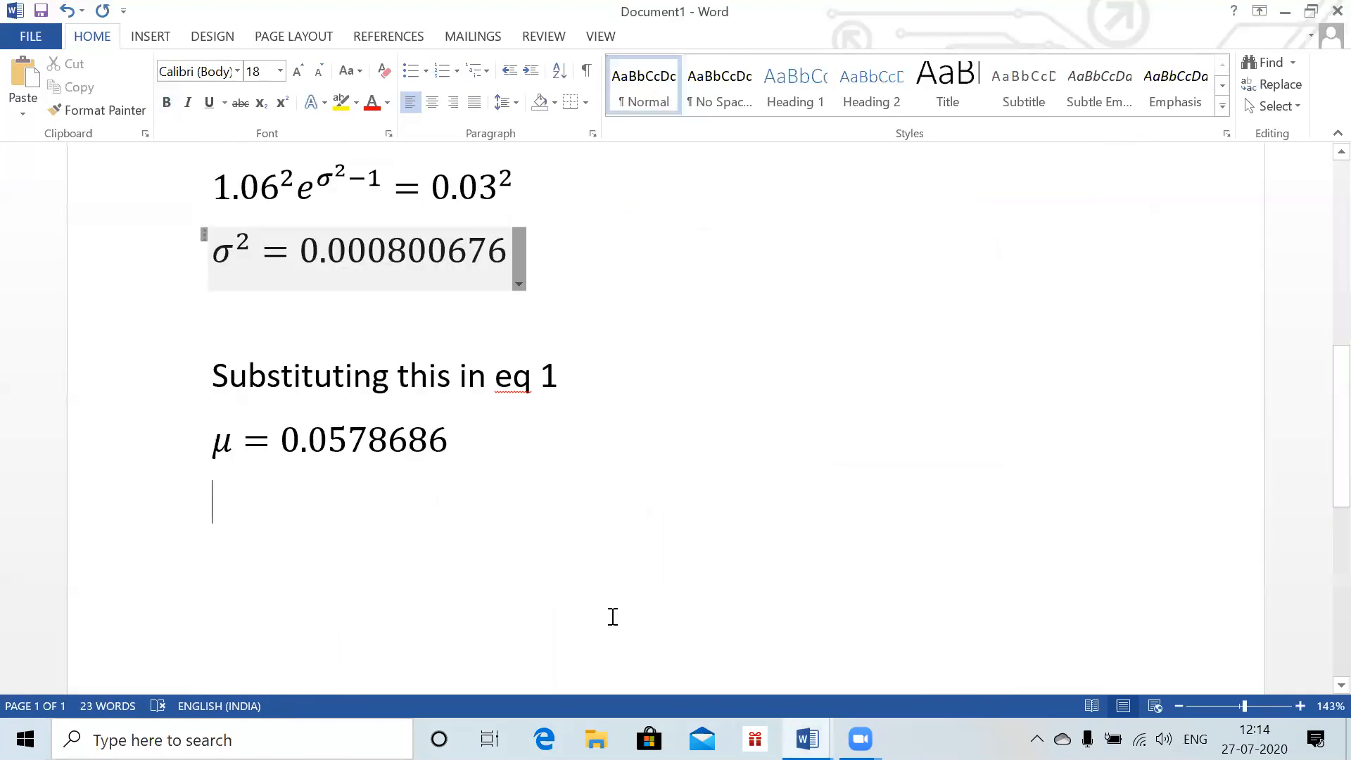
pyautogui.press('Return')
pyautogui.hotkey('alt', '=')
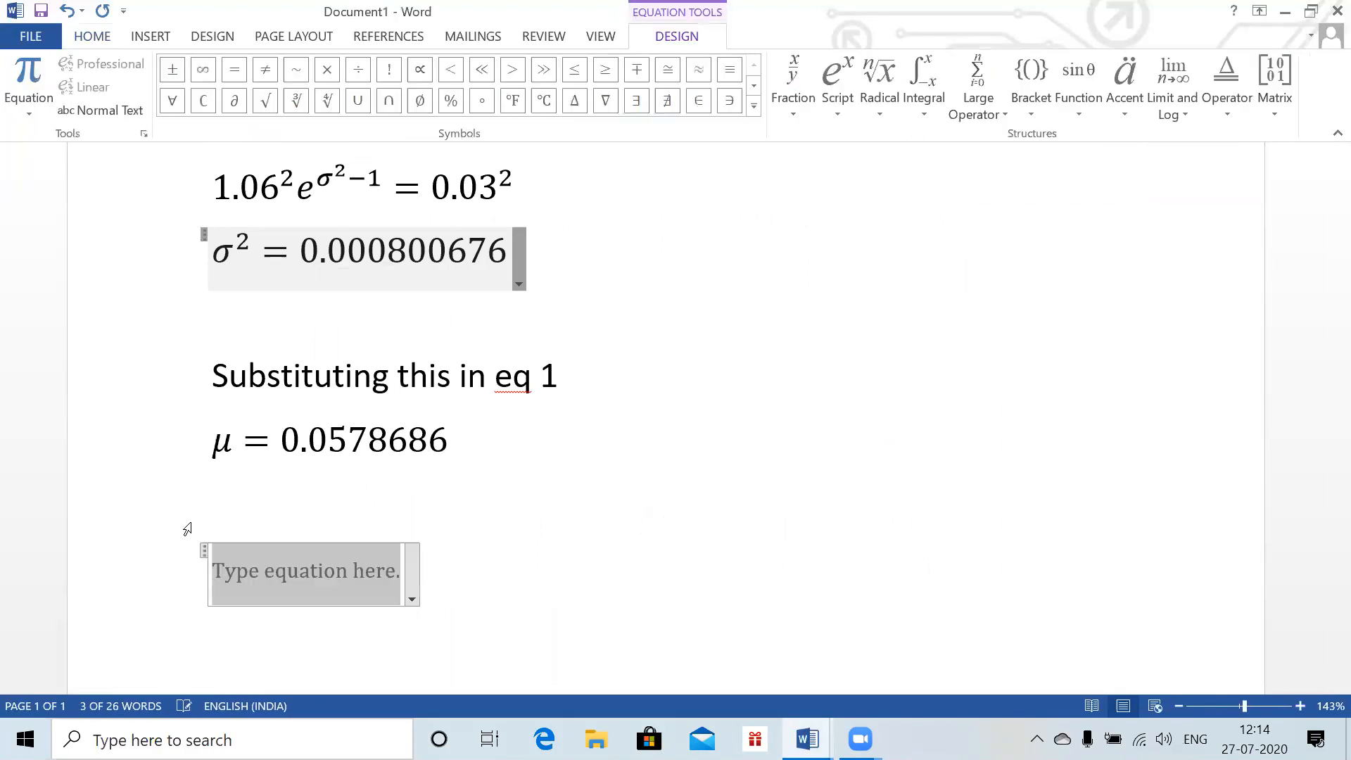
pyautogui.press('BackSpace')
pyautogui.hotkey('ctrl', 'Return')
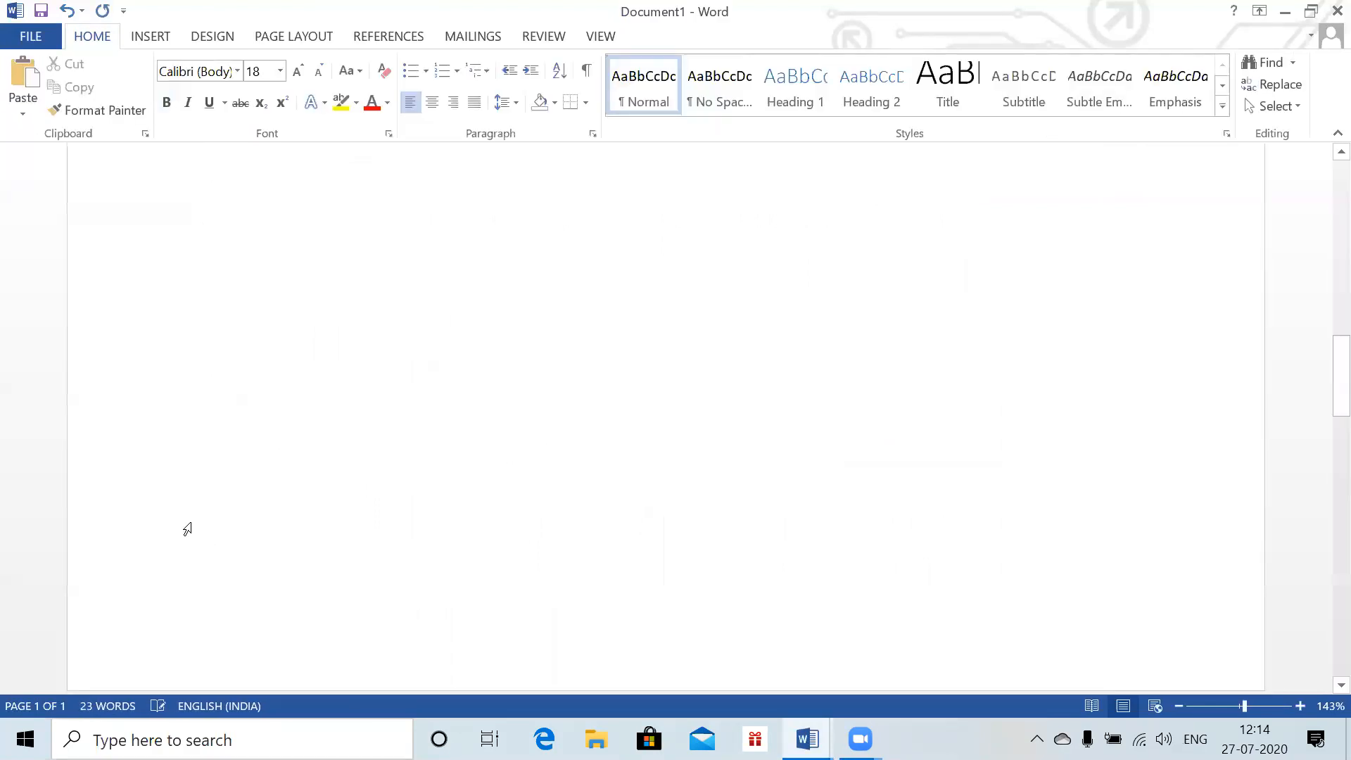
pyautogui.write('Q2.')
pyautogui.press('Return')
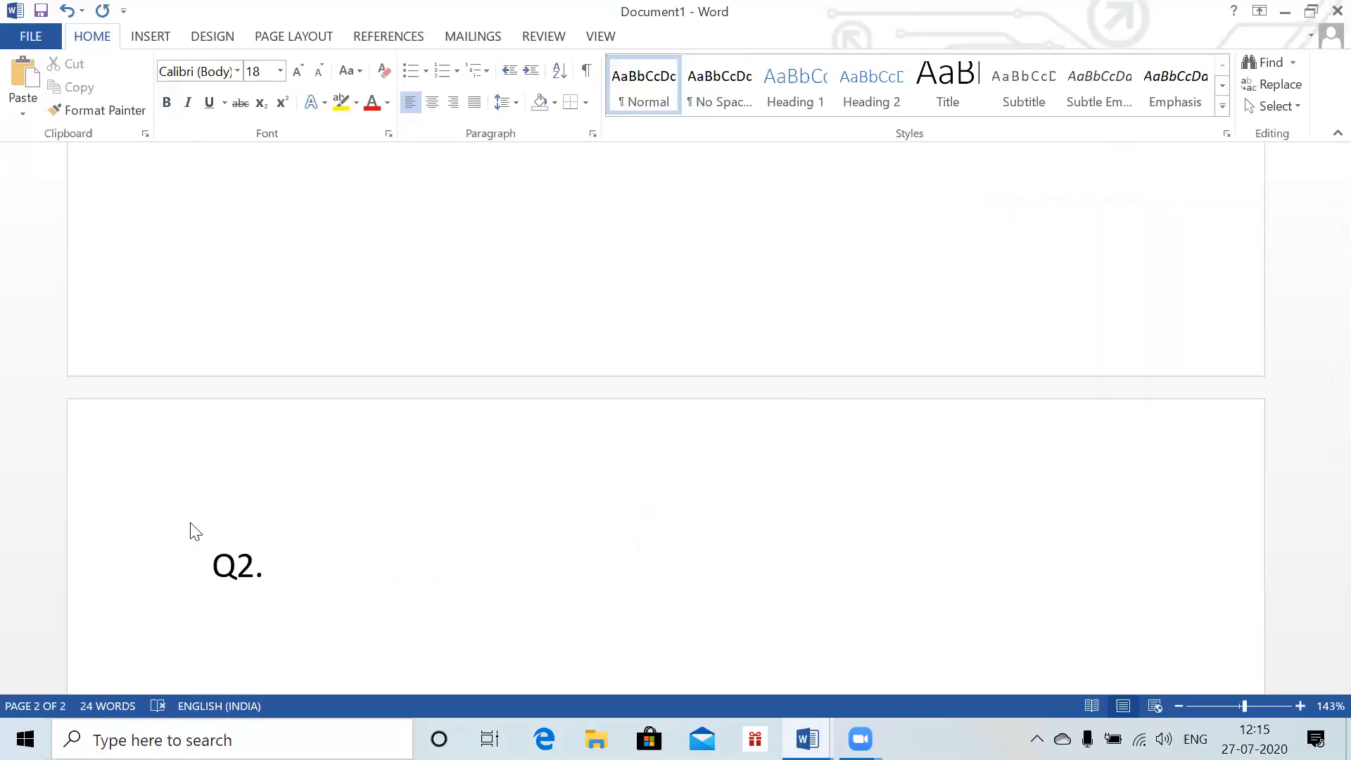
pyautogui.write('(1')
pyautogui.press('BackSpace')
pyautogui.press('BackSpace')
pyautogui.hotkey('alt', '=')
pyautogui.write('1=')
pyautogui.press('BackSpace')
pyautogui.press('BackSpace')
pyautogui.press('BackSpace')
# - Insert an equation under the Q2 heading that begins with (1 + i)~ logN
pyautogui.hotkey('alt', '=')
pyautogui.write('(1')
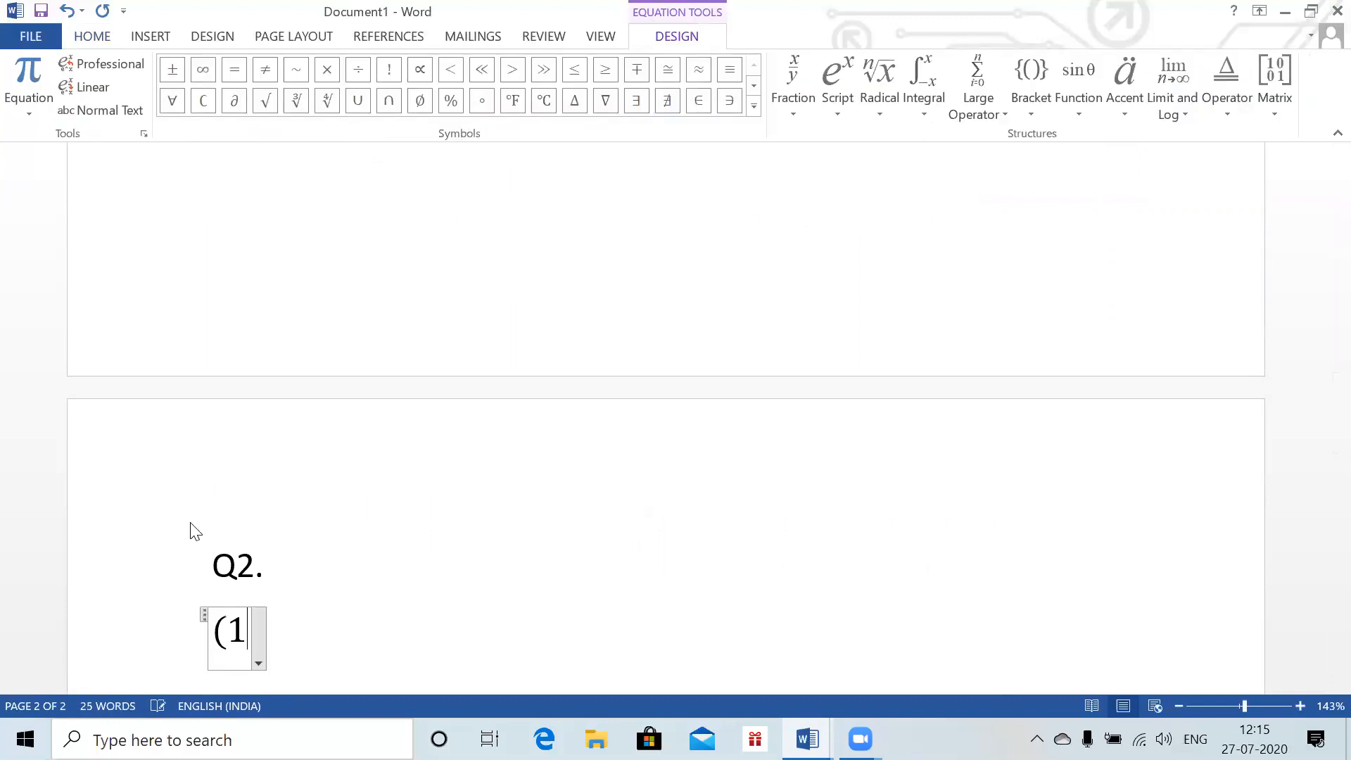
pyautogui.write('+i_t')
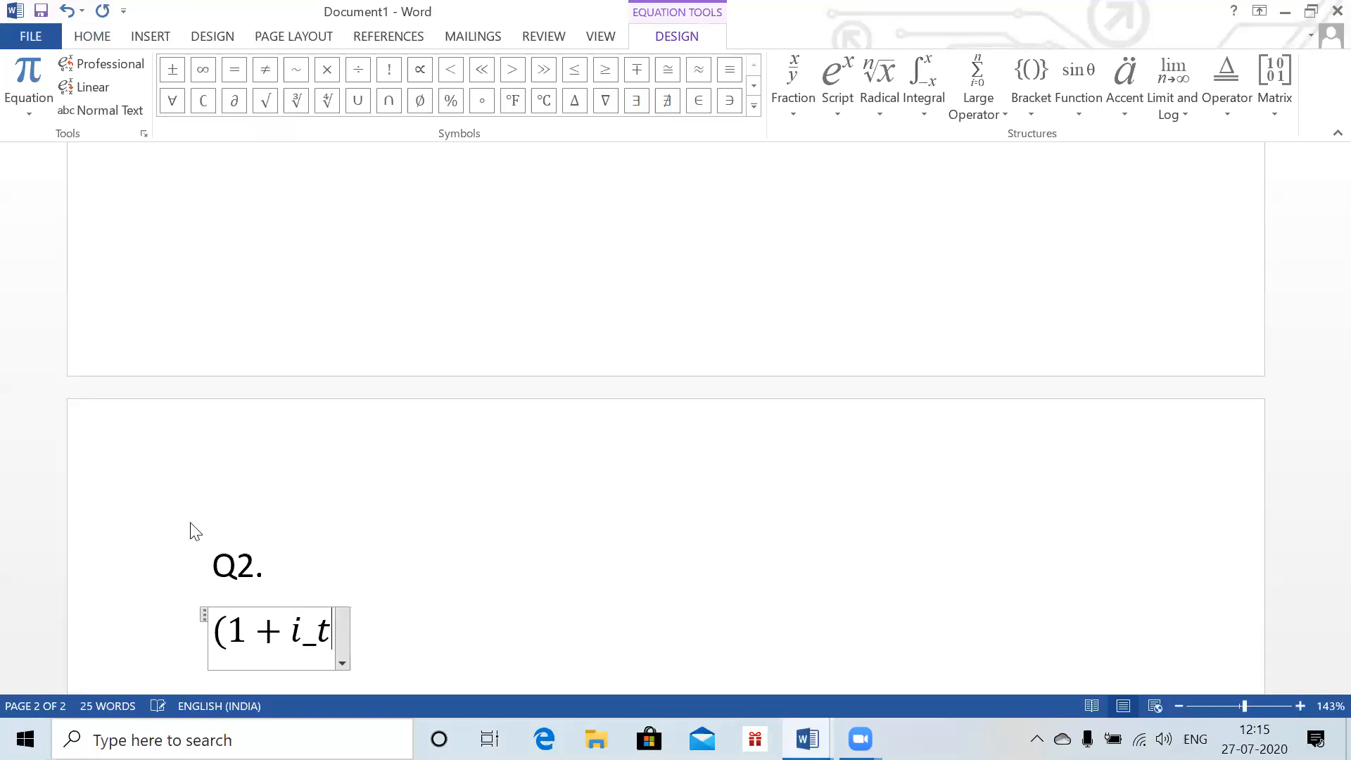
pyautogui.press('BackSpace')
pyautogui.press('BackSpace')
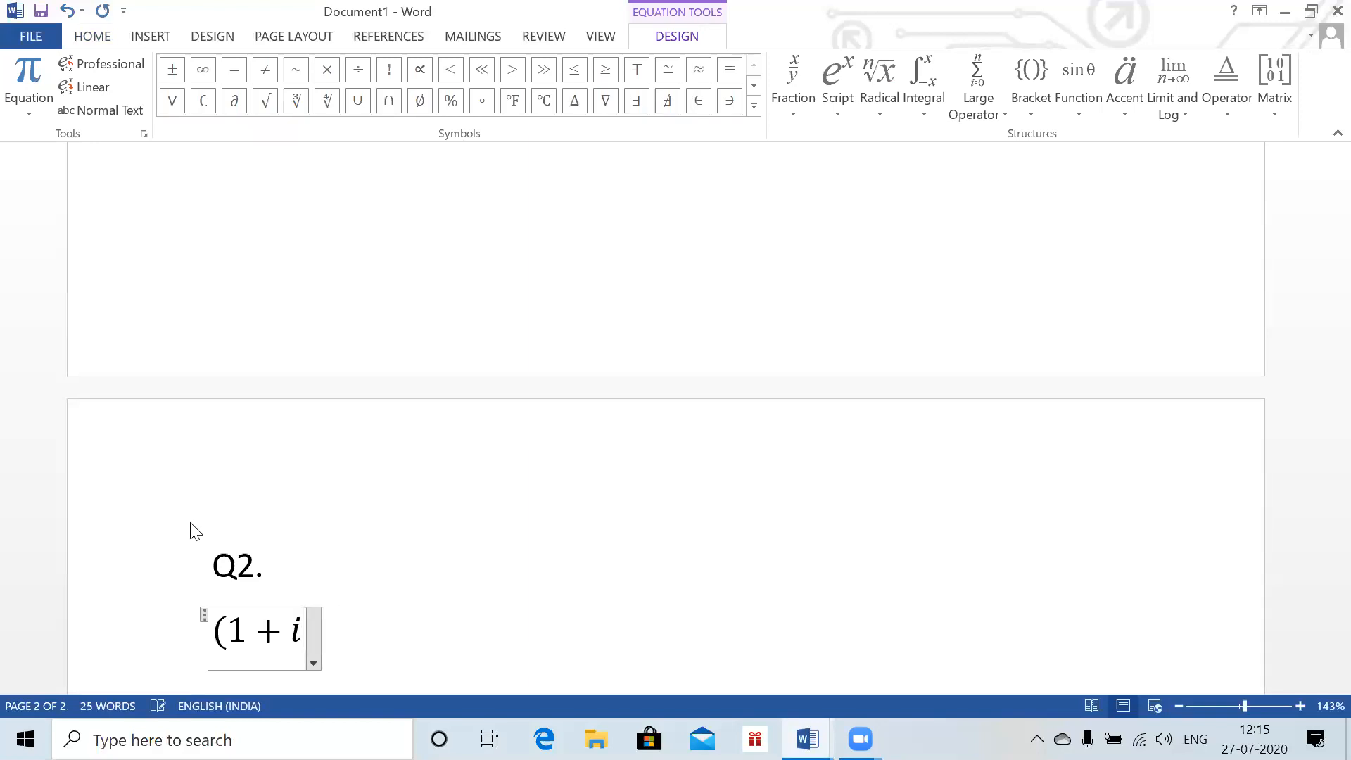
pyautogui.write(')~ ')
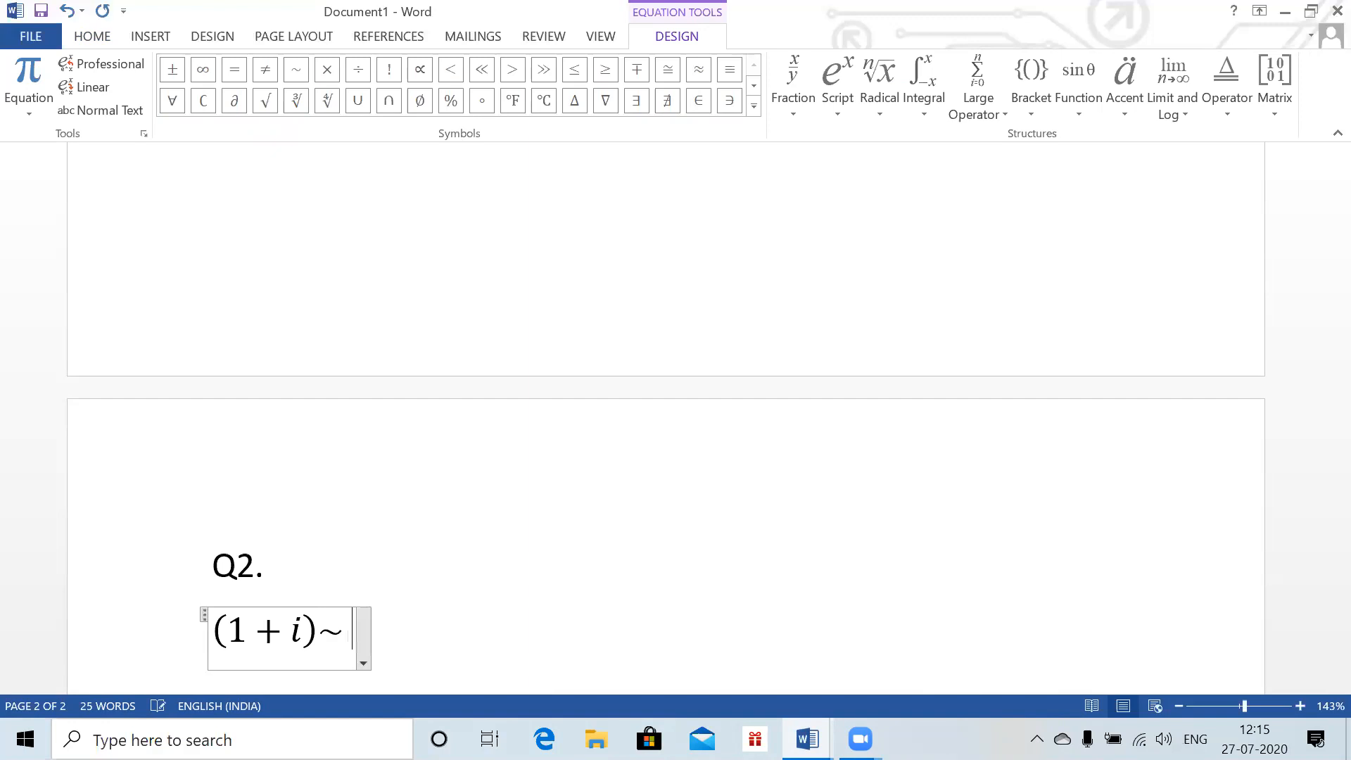
pyautogui.write('logN')
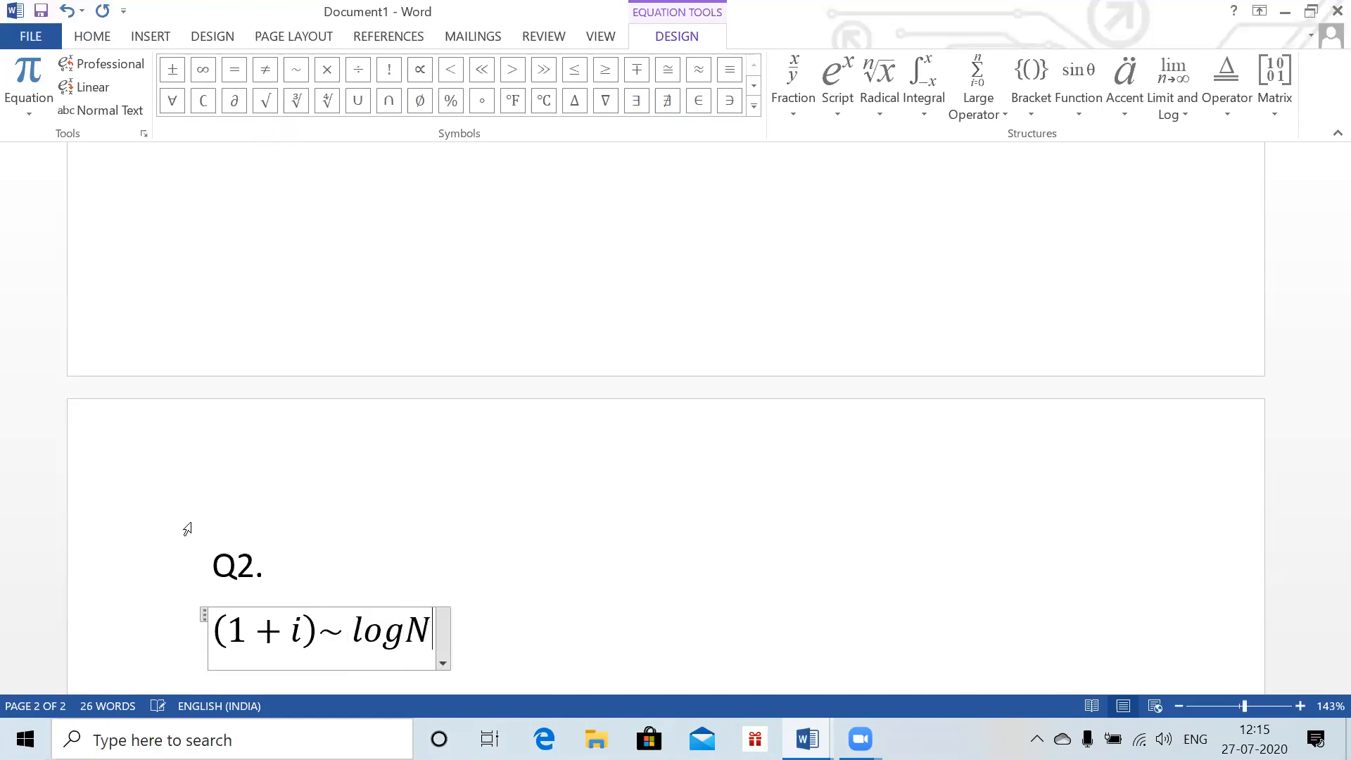
# - Complete the logN distribution with the parameters (0.05,0.004) and start a new line below the equation
pyautogui.write('(0')
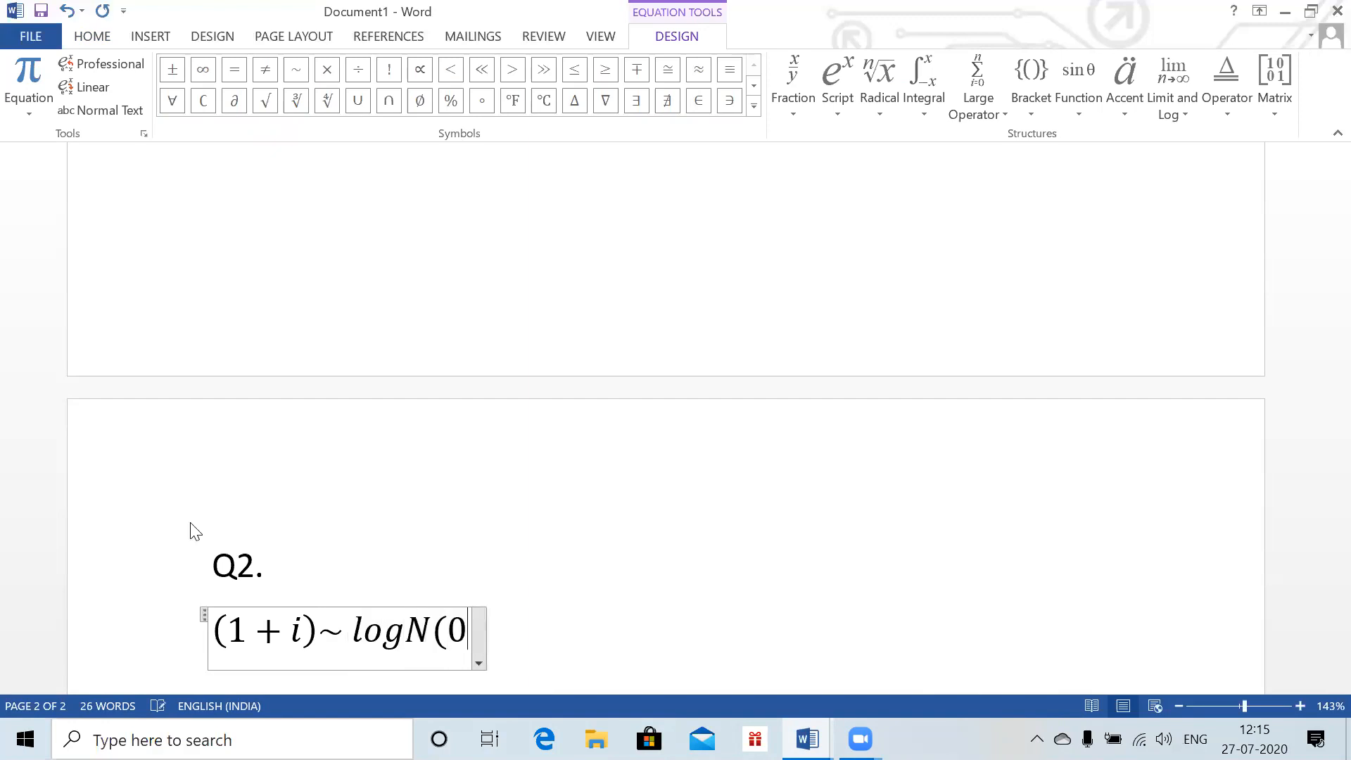
pyautogui.write('.05')
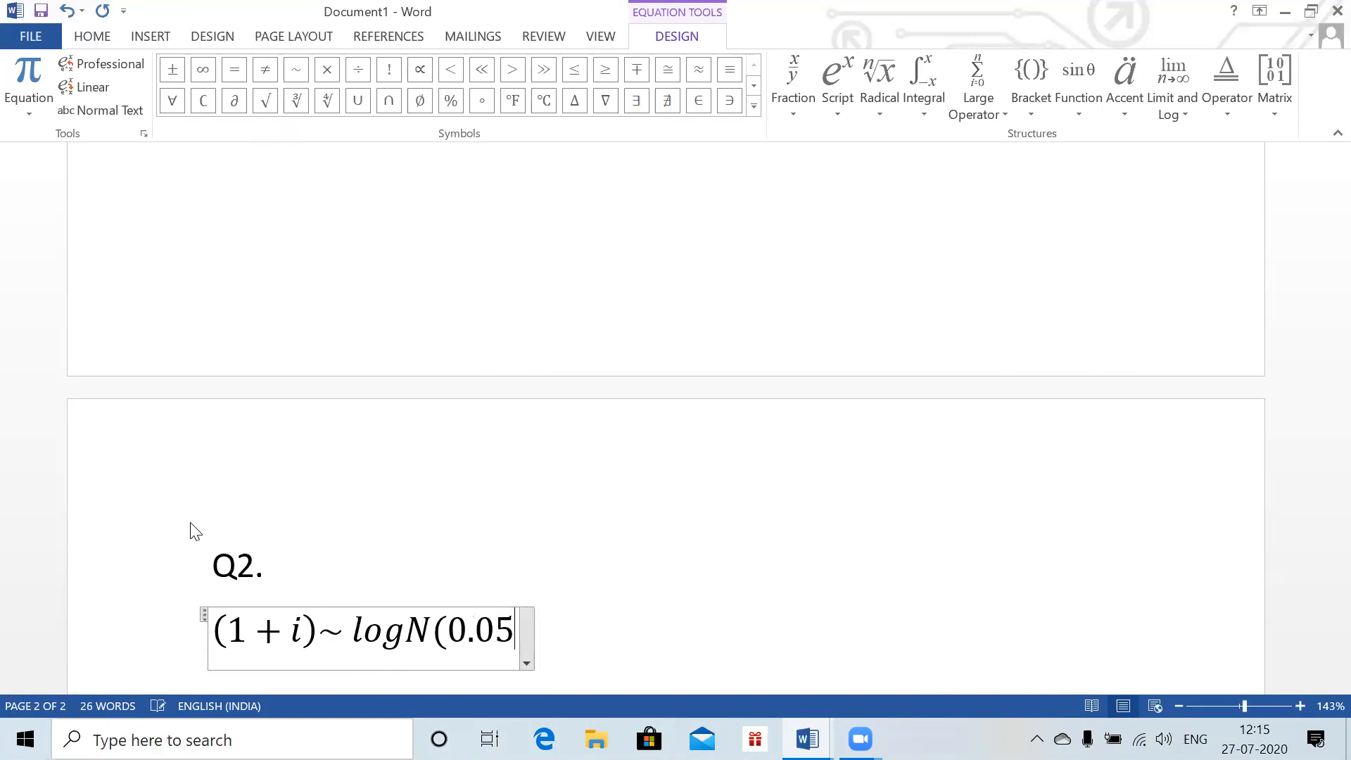
pyautogui.write(',0.04')
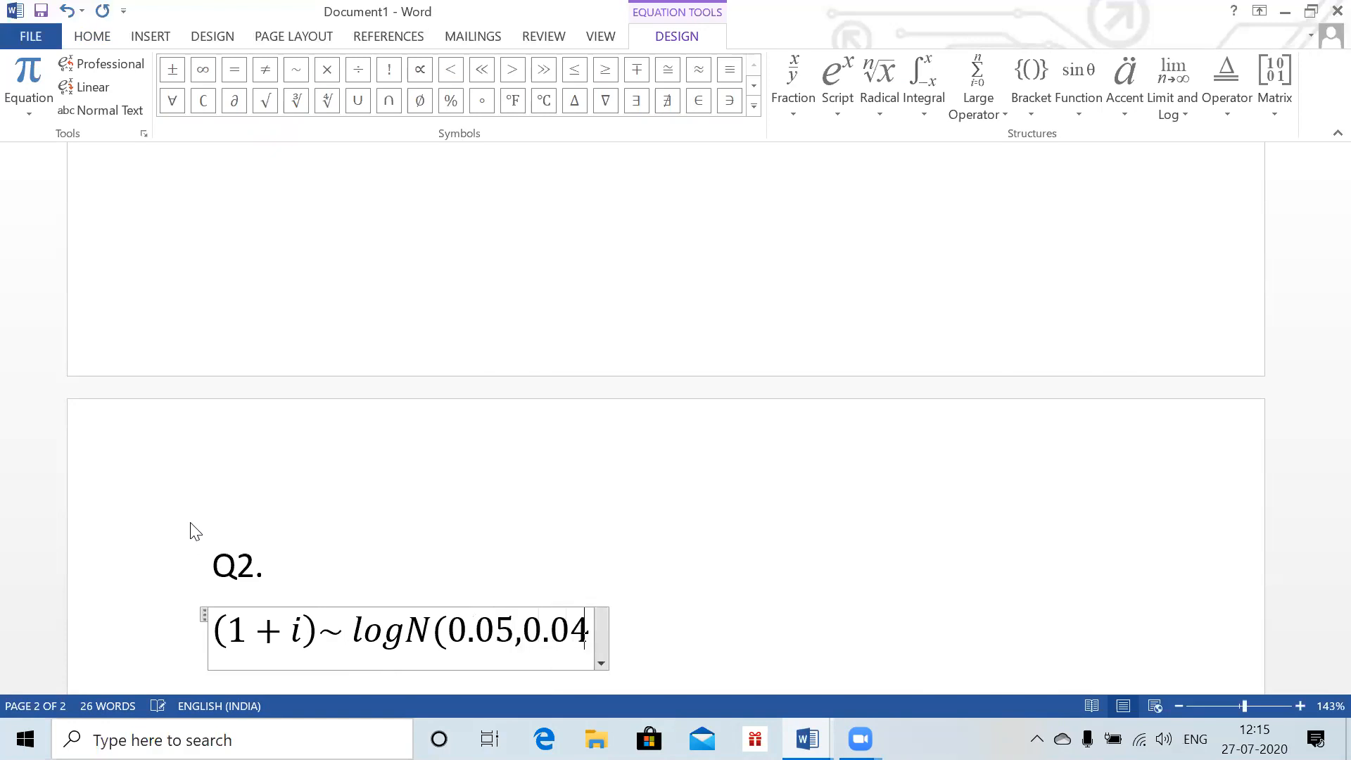
pyautogui.press('BackSpace')
pyautogui.press('BackSpace')
pyautogui.write('0')
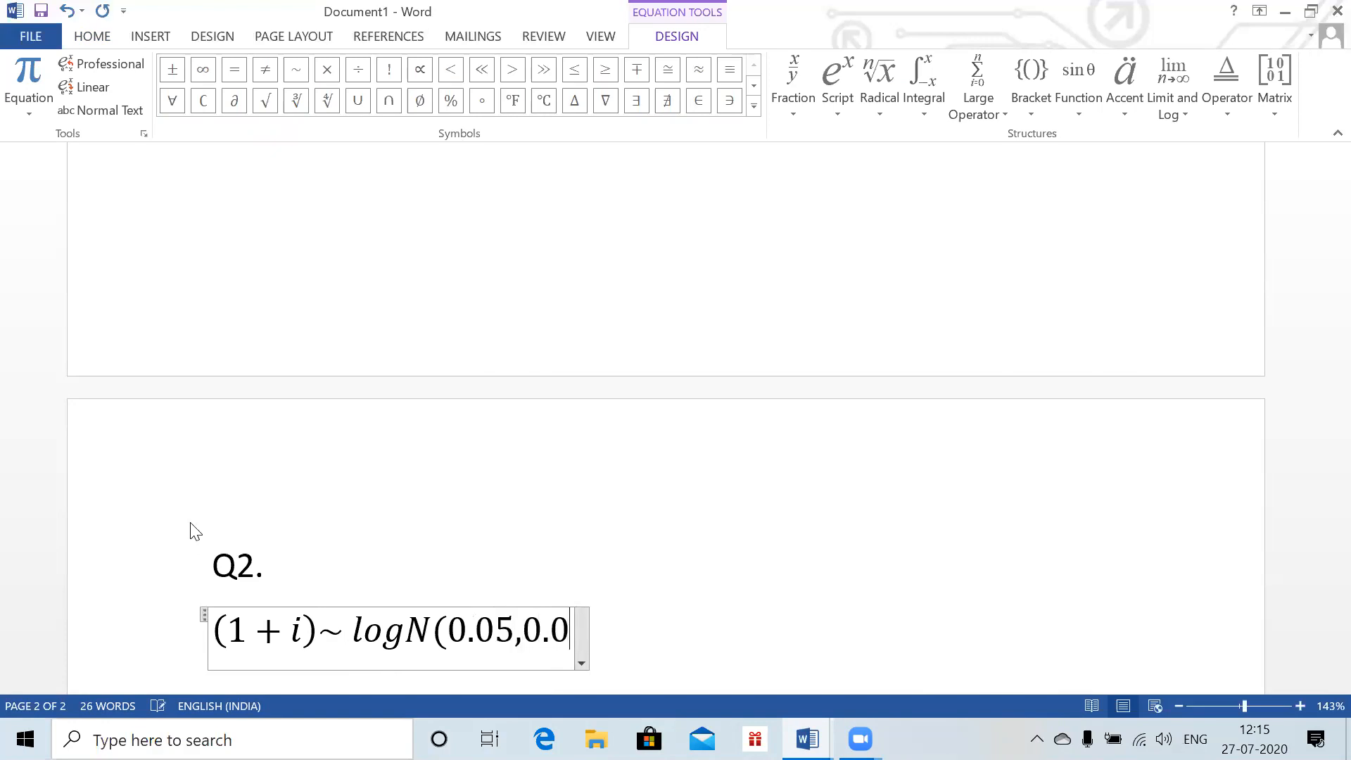
pyautogui.write('04)')
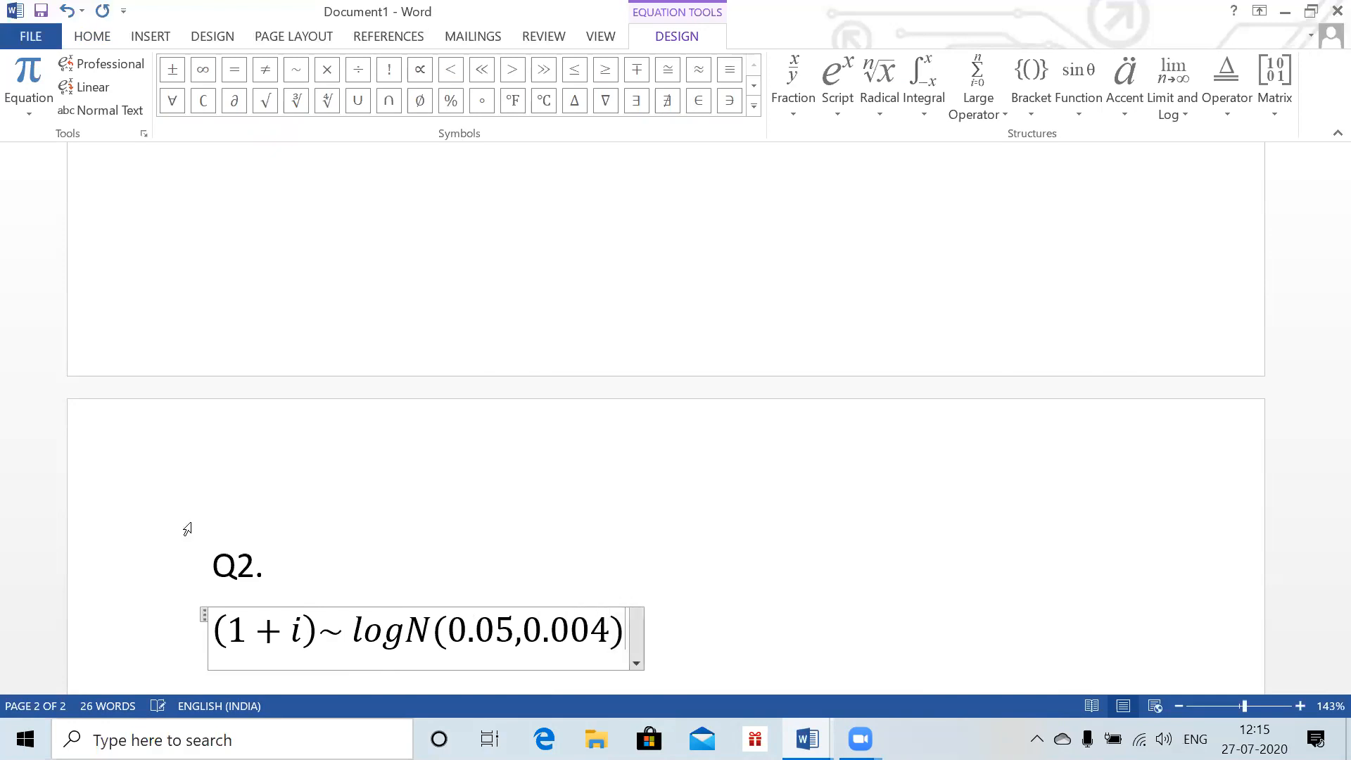
pyautogui.press('Right')
pyautogui.press('Return')
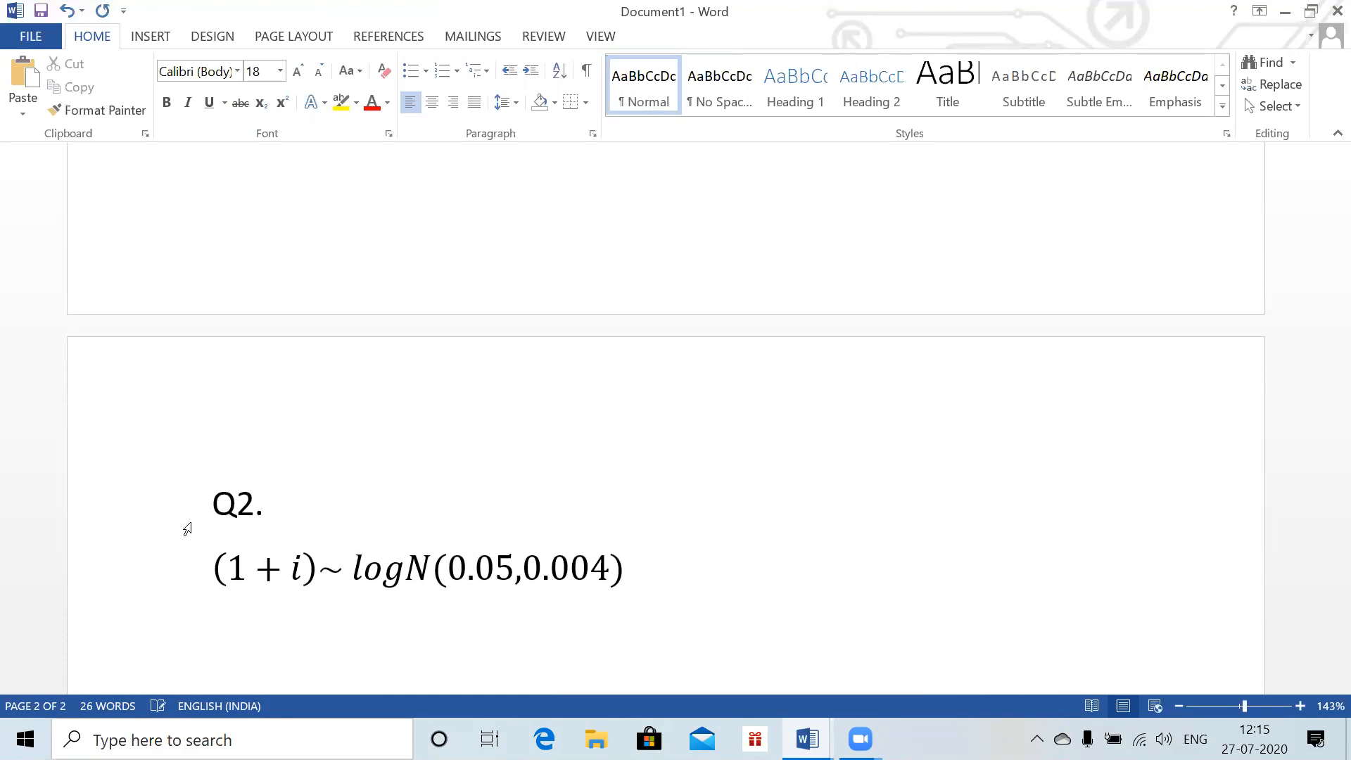
# - Insert a new equation below the logN line that begins with E(5000A_20) =, with 20 as the subscript of A
pyautogui.hotkey('alt', '=')
pyautogui.write('E(')
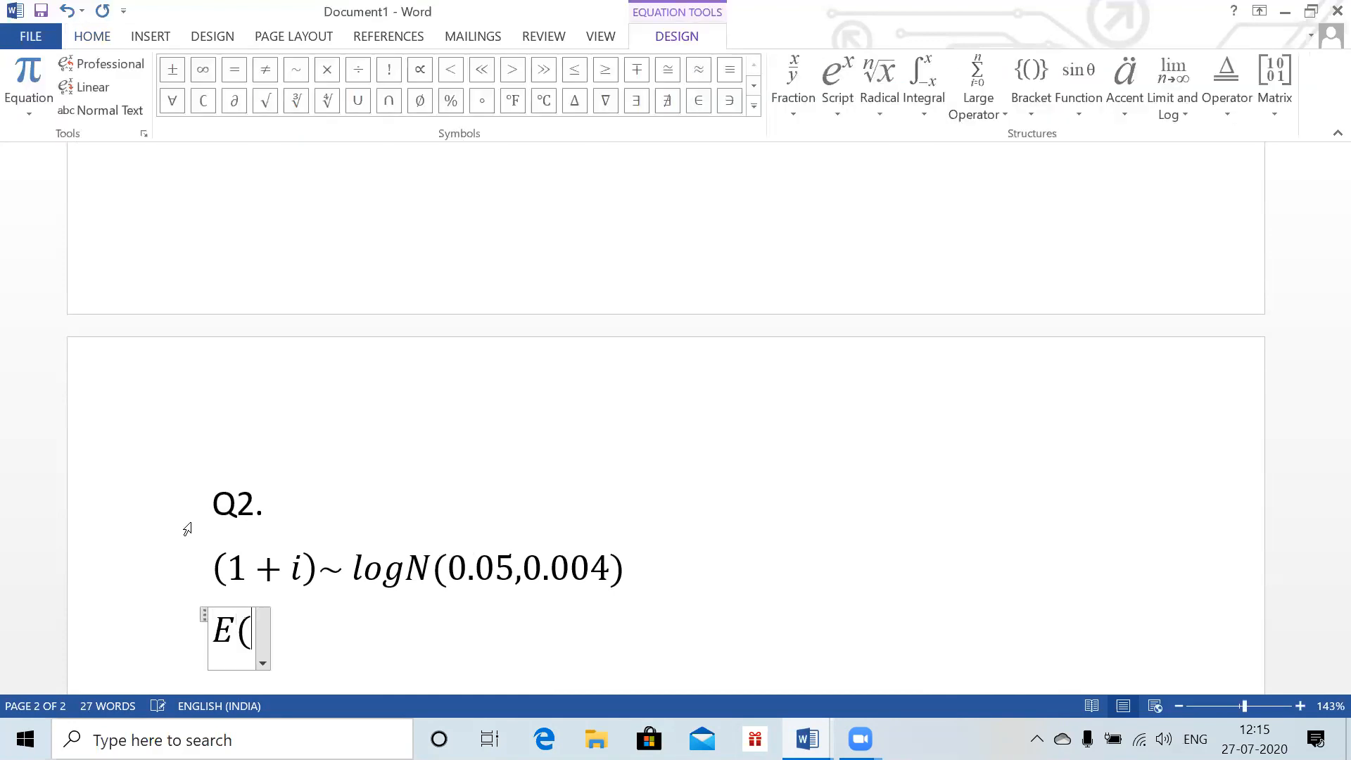
pyautogui.write('5000')
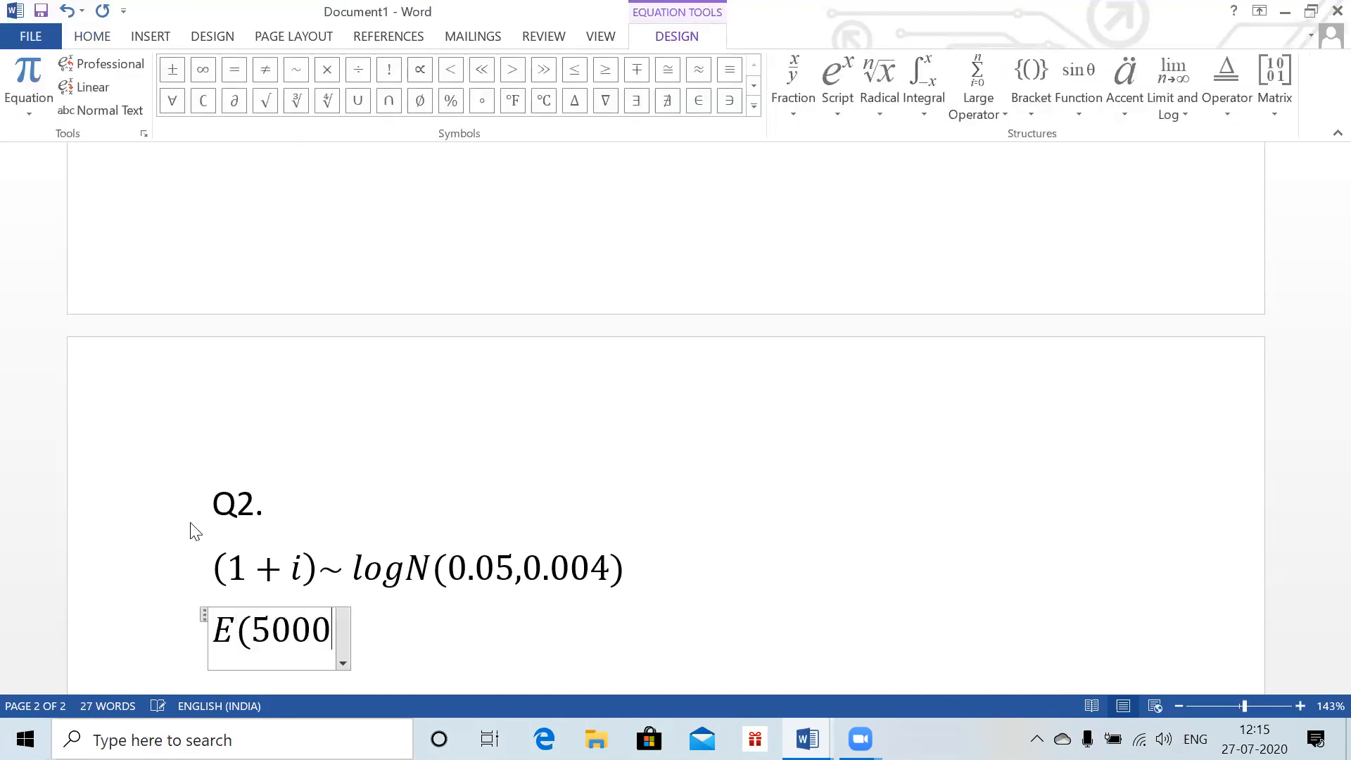
pyautogui.write('A_')
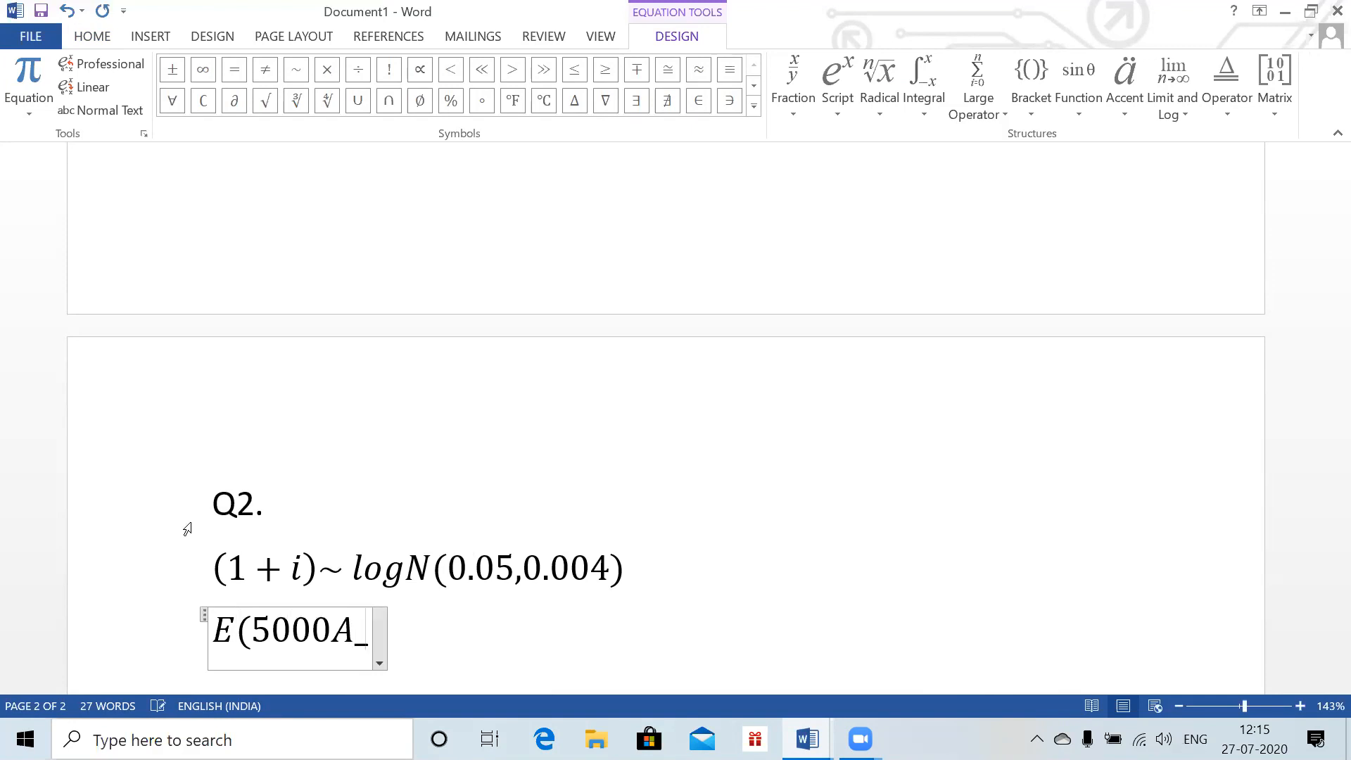
pyautogui.write('20 )')
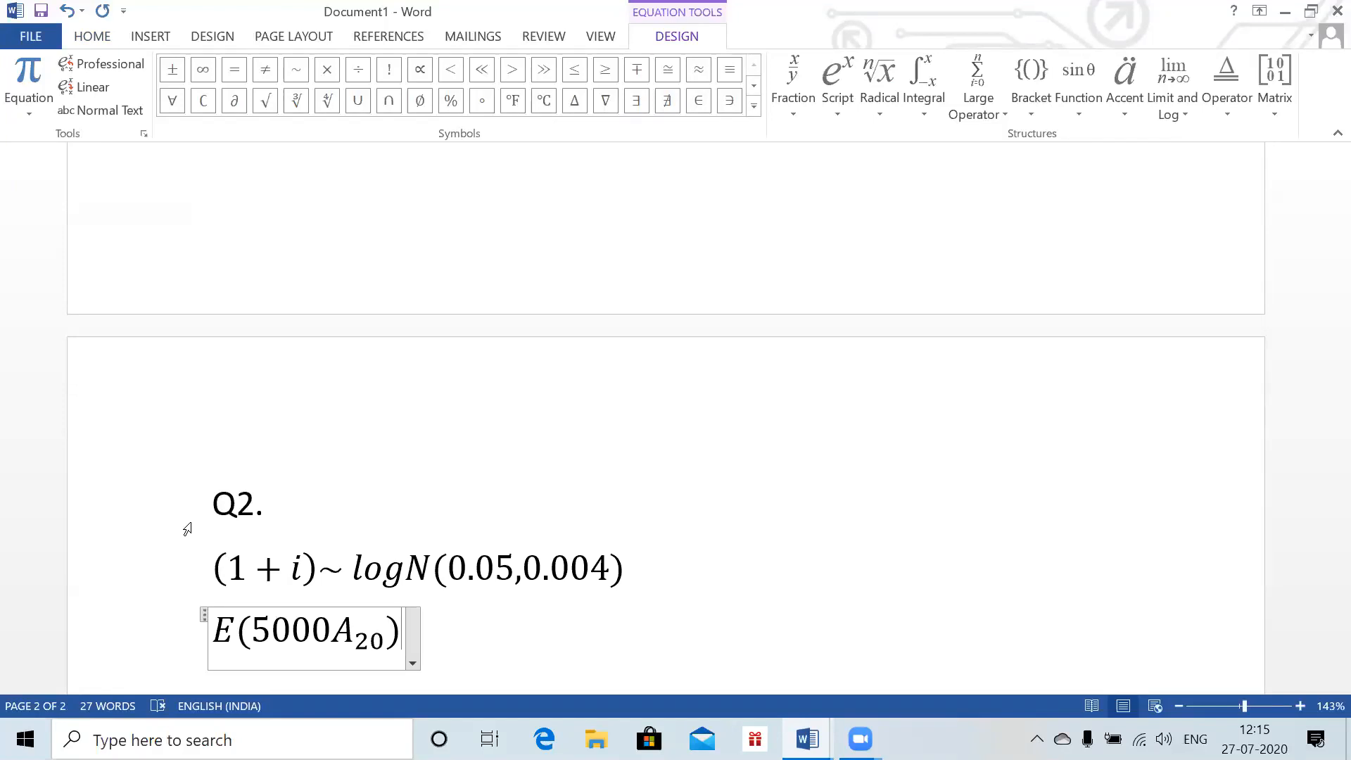
pyautogui.write('=')
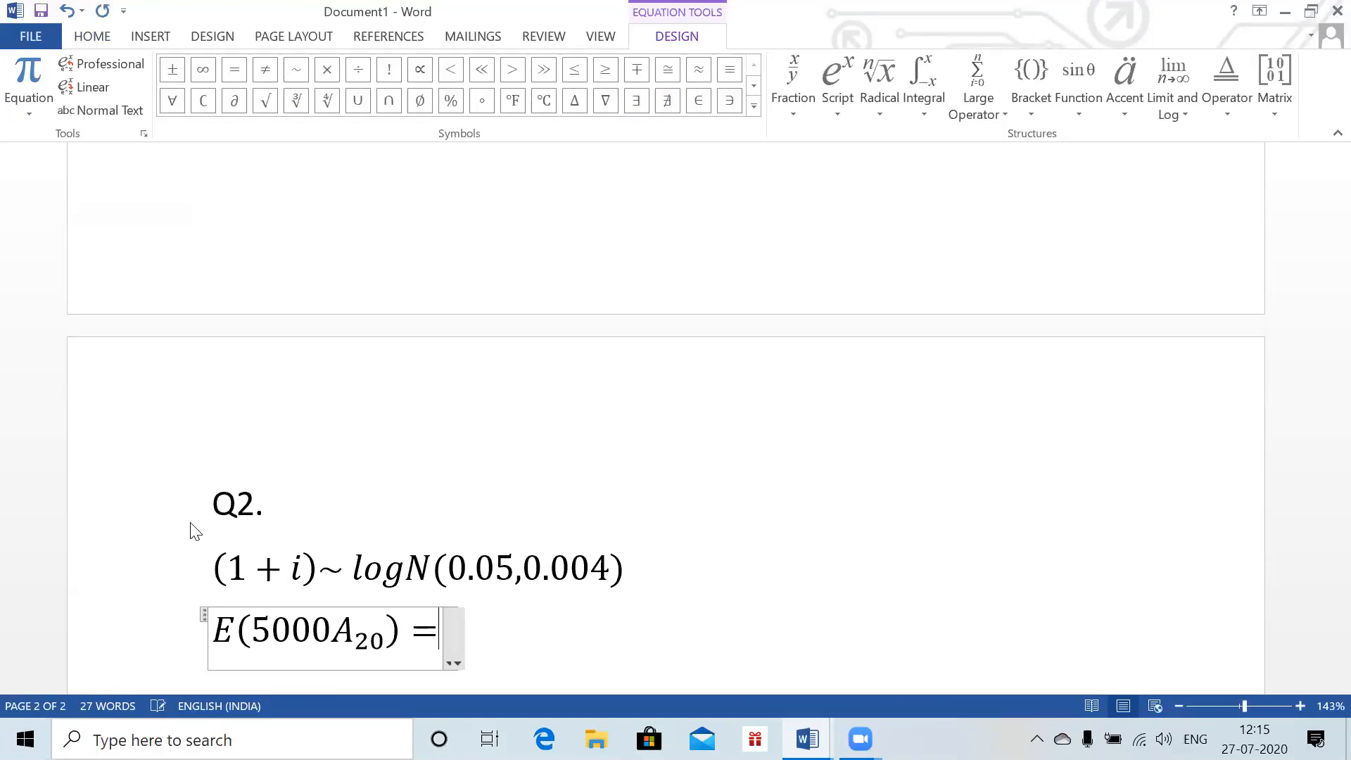
# - Check the wording of Question 2 part (i) in the Word Class 3 document and return to Document1
pyautogui.hotkey('alt', 'Tab')
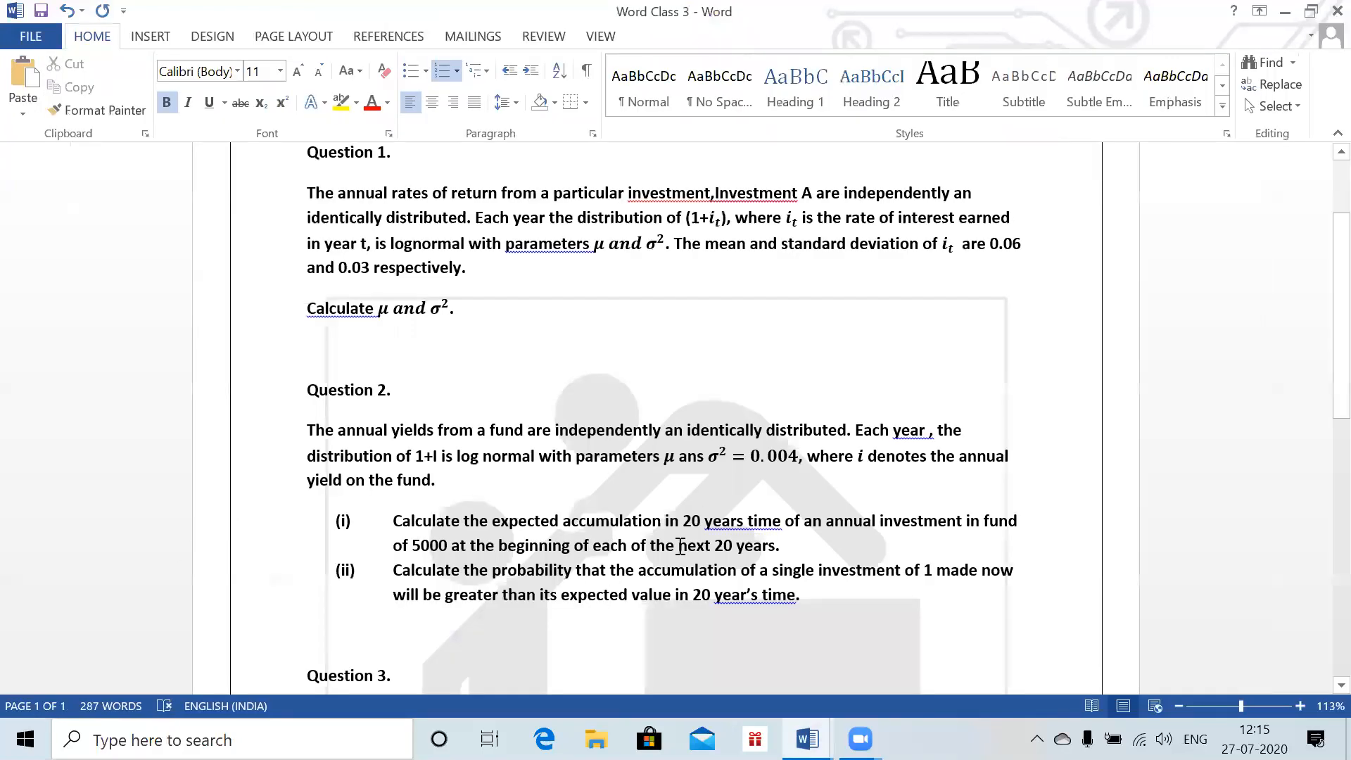
pyautogui.hotkey('alt', 'Tab')
pyautogui.hotkey('alt', 'Tab')
pyautogui.hotkey('alt', 'Tab')
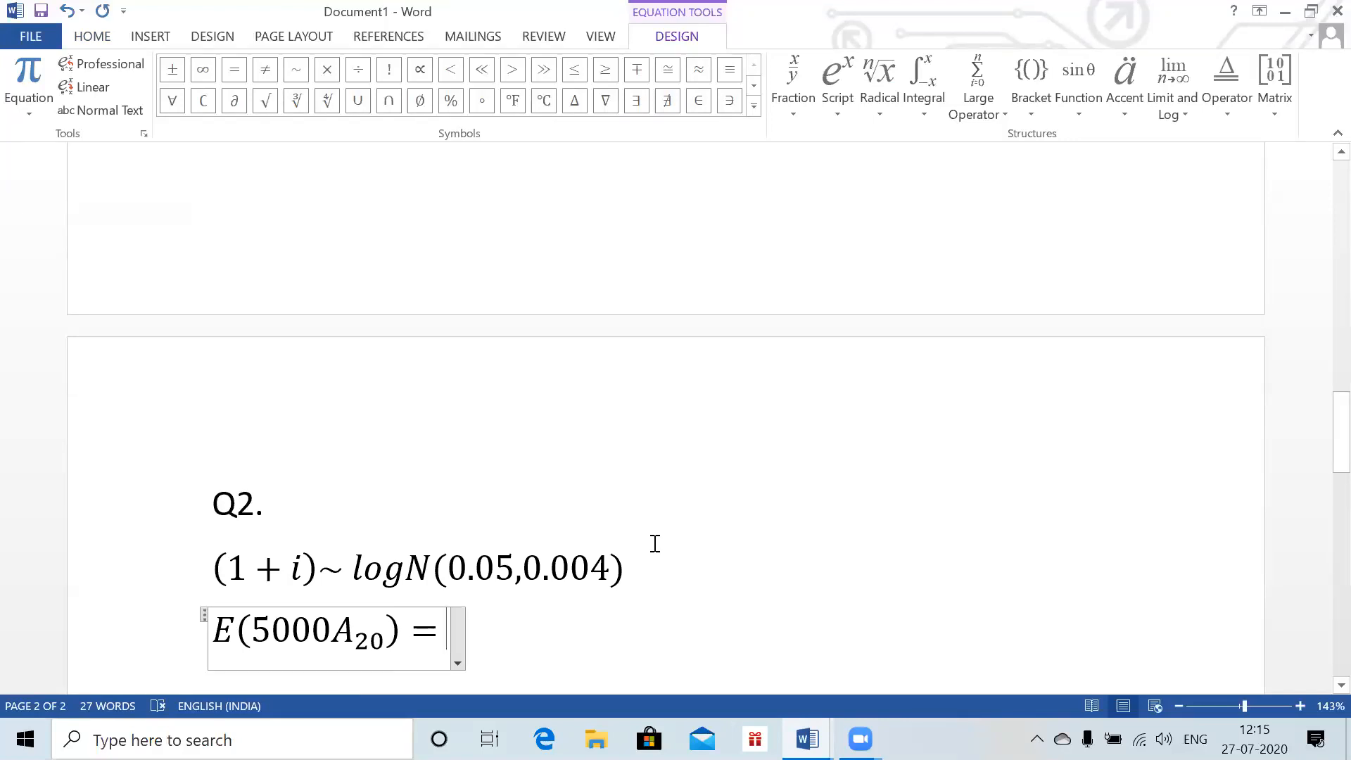
# - Continue the equation with 5000E(A_20) = 5000, with 20 as the subscript of A
pyautogui.write('5000E')
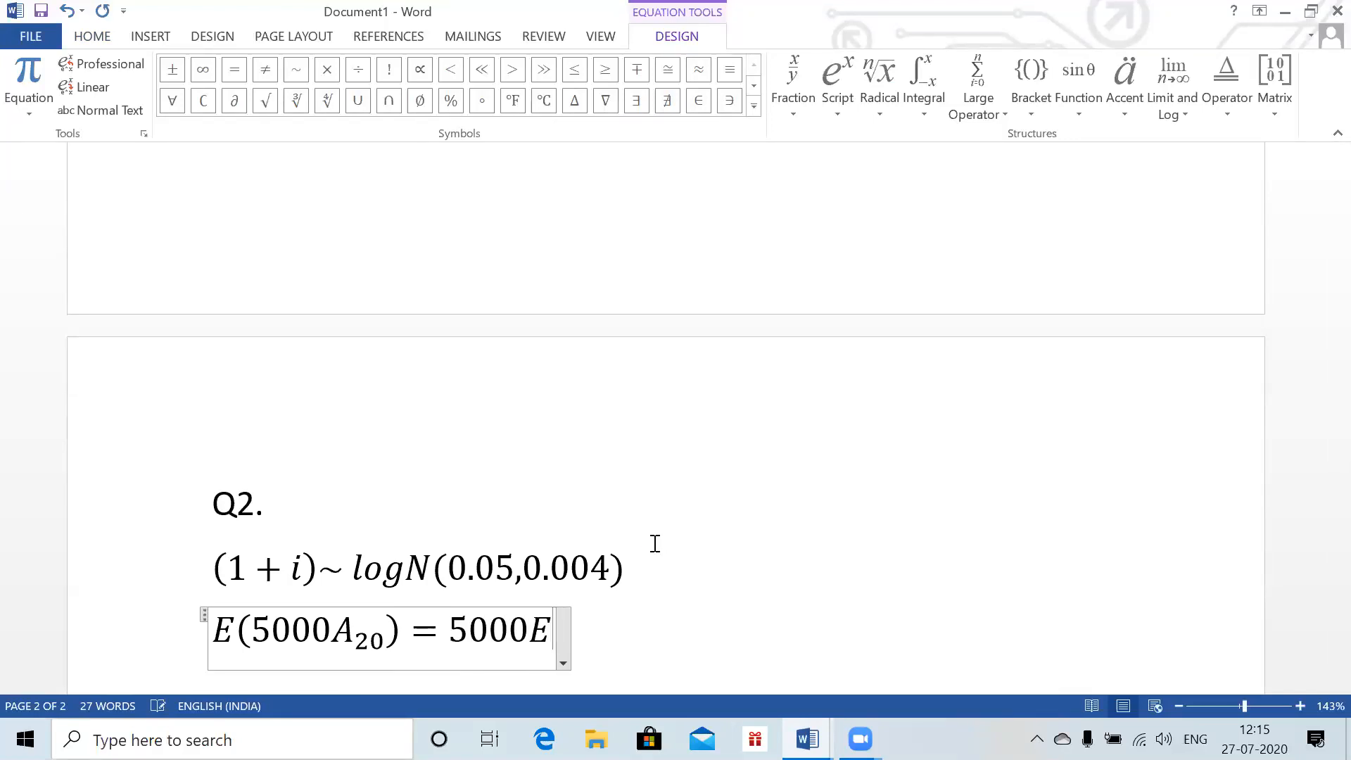
pyautogui.write('(A_20 ')
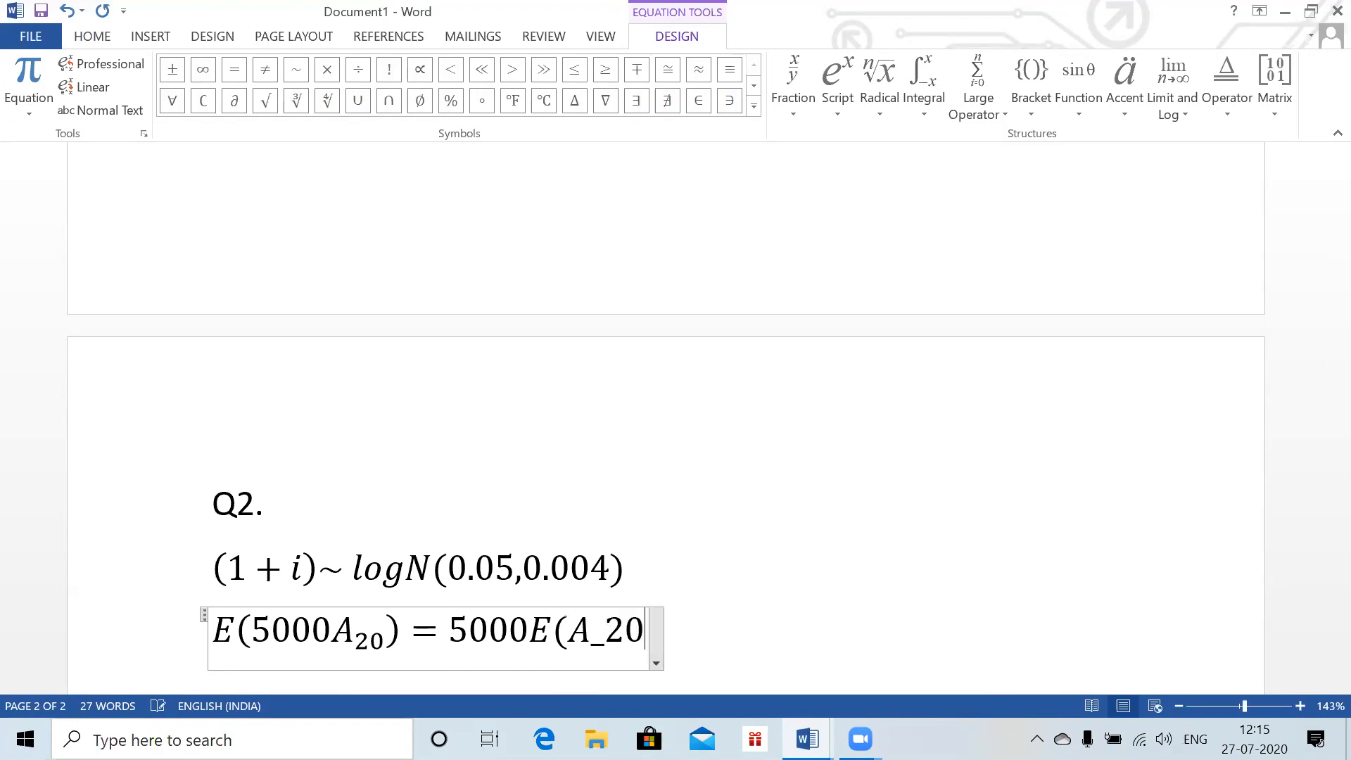
pyautogui.write(')= ')
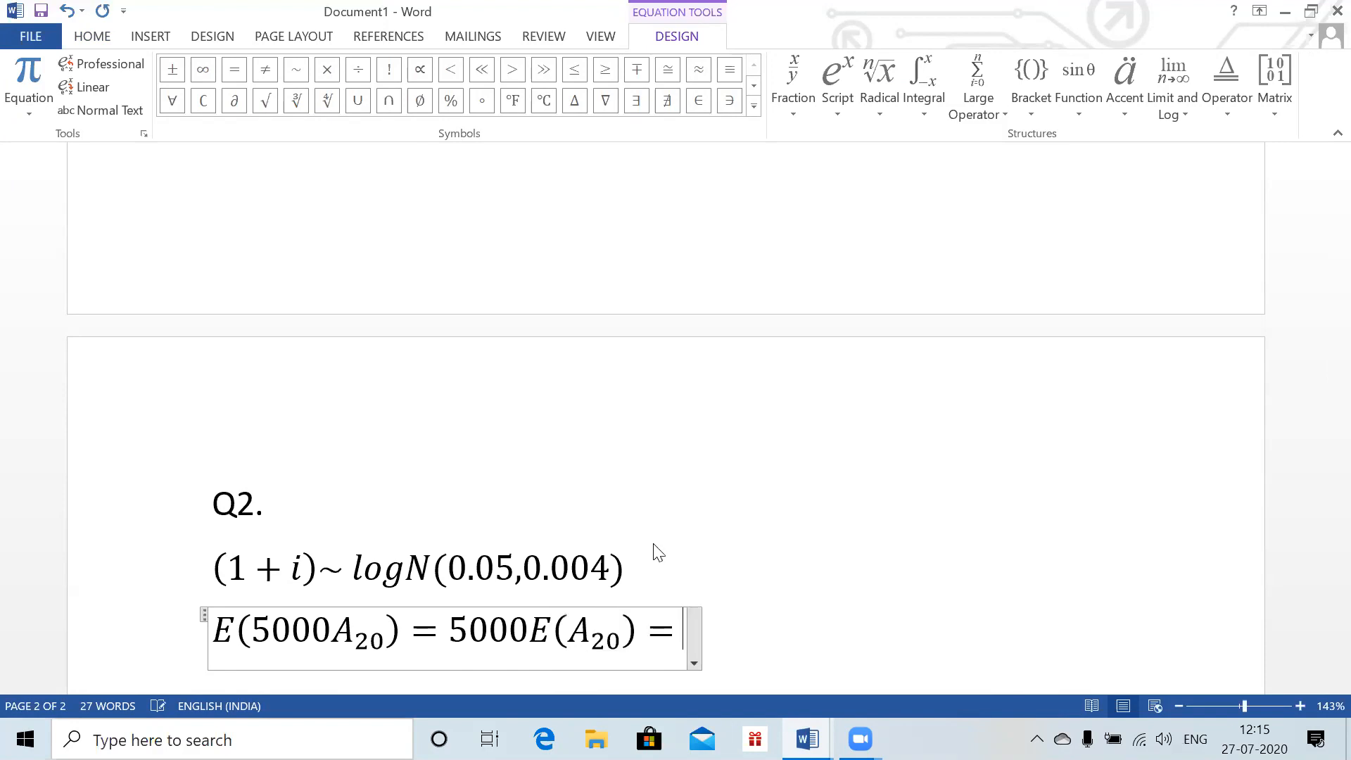
pyautogui.write('5000')
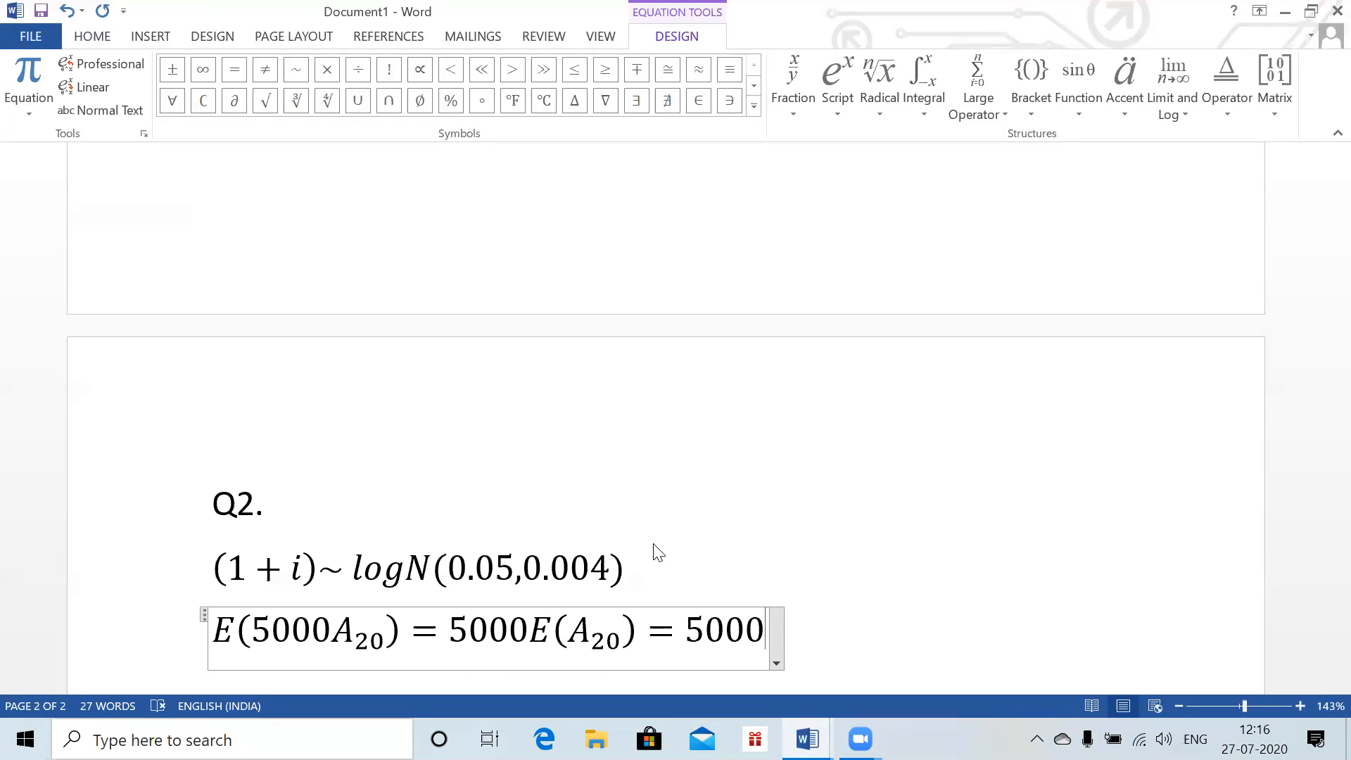
pyautogui.write('s')
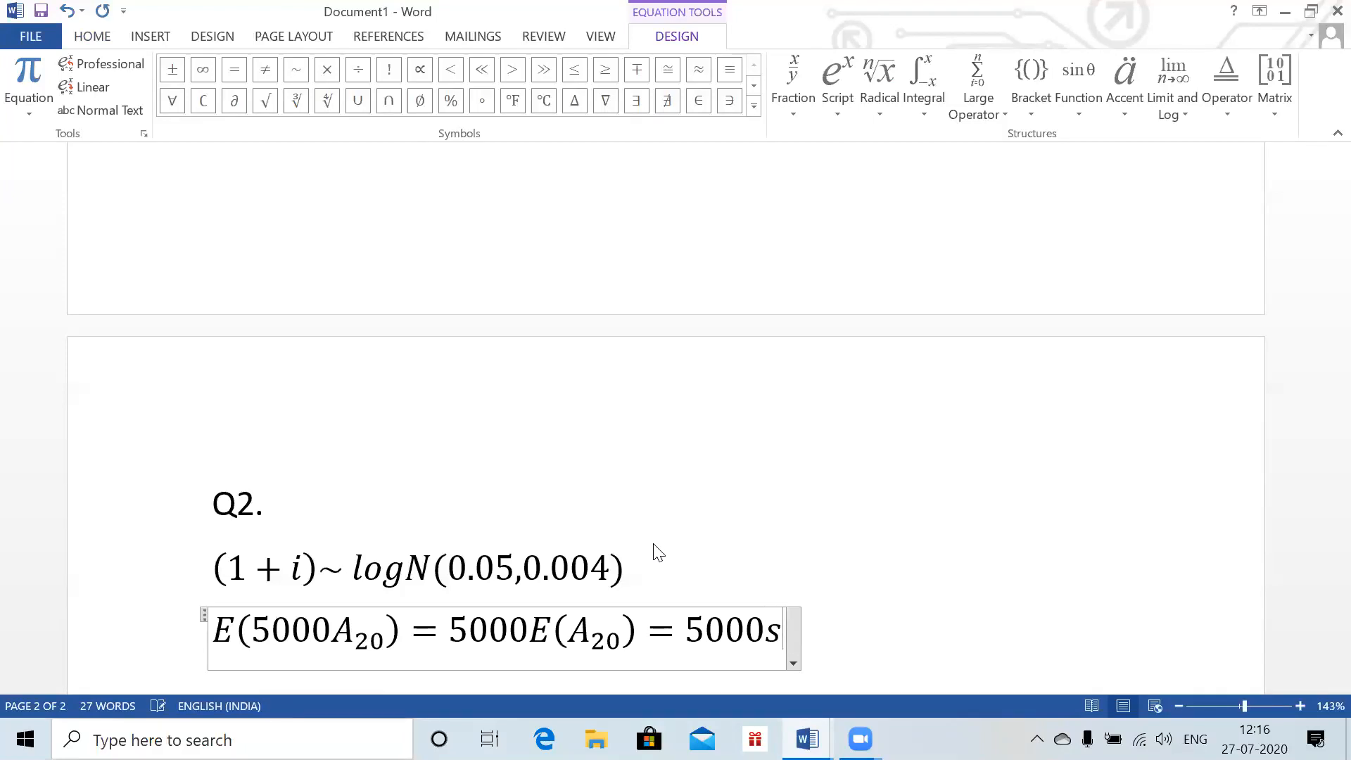
pyautogui.write('\\ddot')
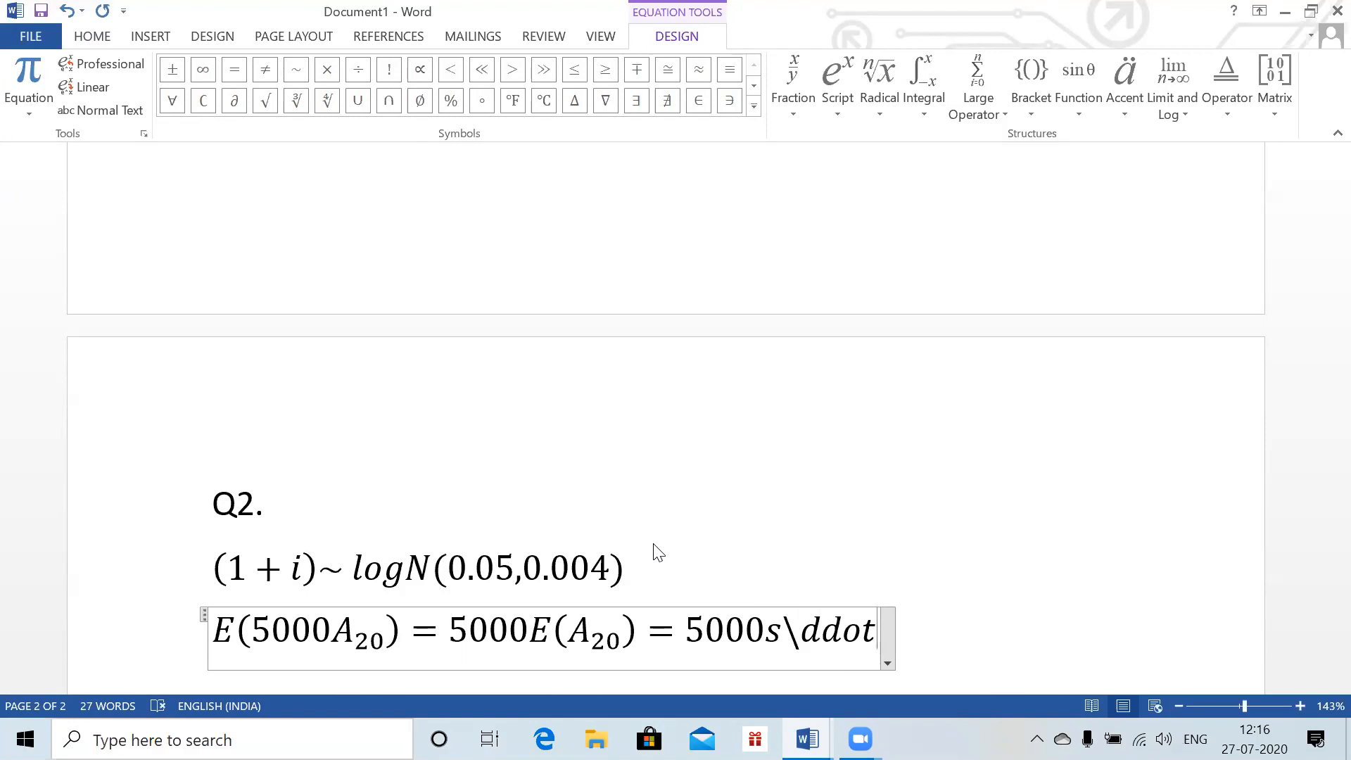
pyautogui.press('space')
pyautogui.press('space')
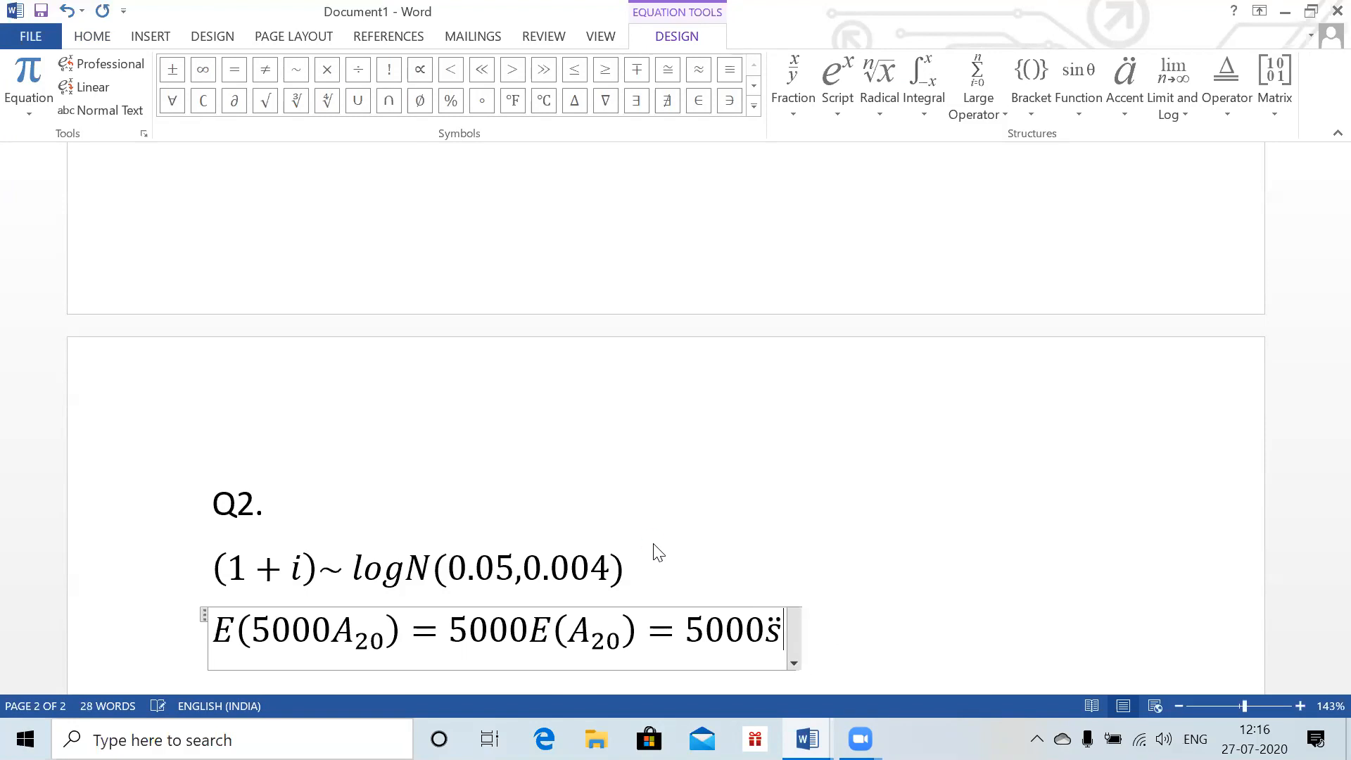
pyautogui.hotkey('ctrl', 'z')
pyautogui.hotkey('ctrl', 'z')
pyautogui.hotkey('ctrl', 'z')
pyautogui.hotkey('ctrl', 'z')
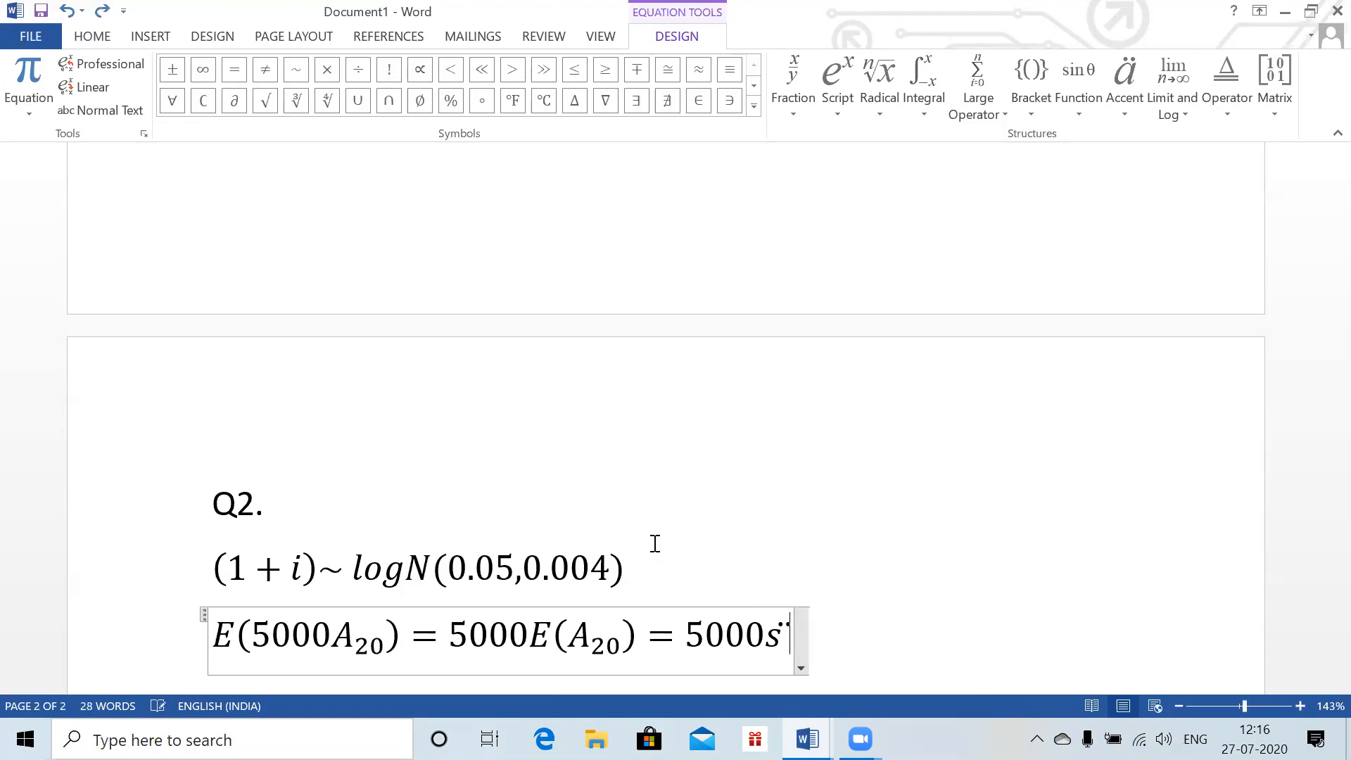
pyautogui.press('BackSpace')
pyautogui.press('BackSpace')
pyautogui.press('BackSpace')
pyautogui.press('BackSpace')
pyautogui.press('BackSpace')
pyautogui.press('BackSpace')
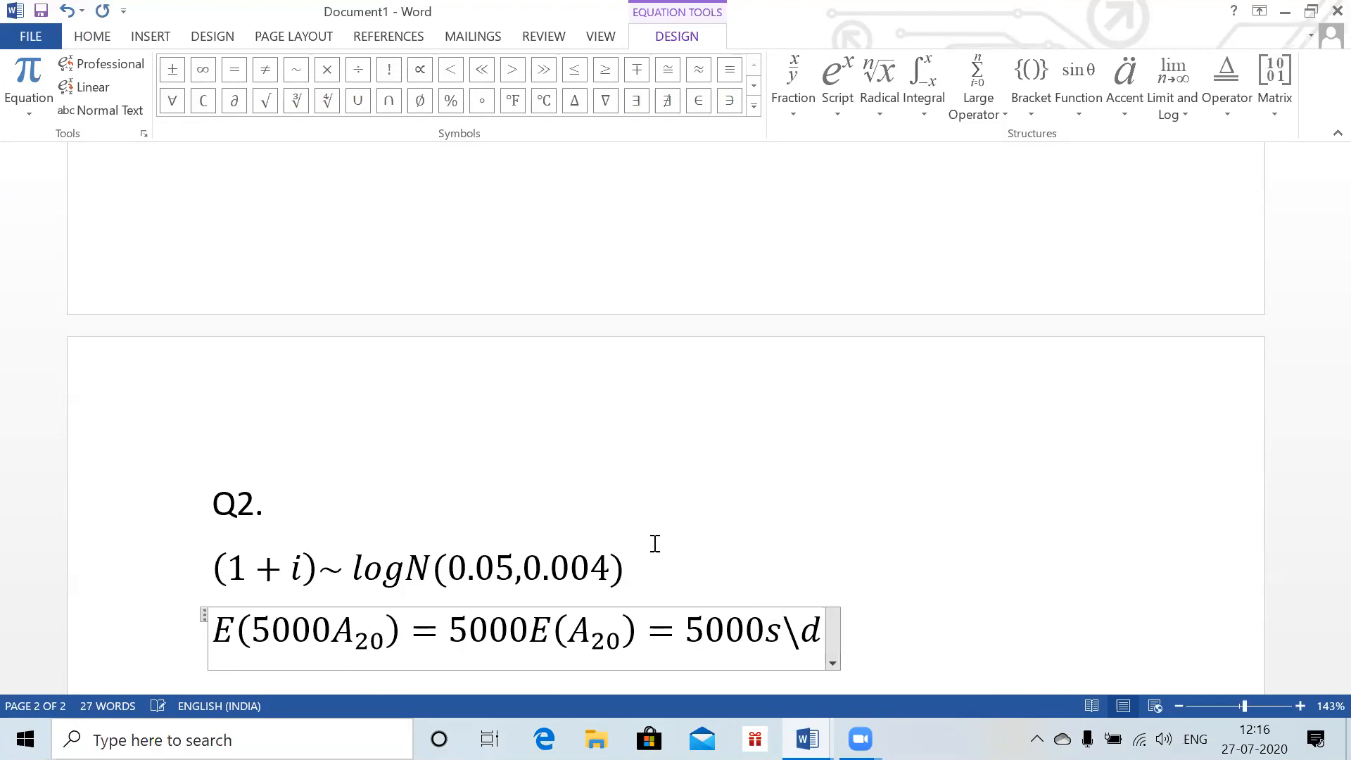
# - Add an s with a double-dot accent after the final 5000, separated from it by a space
pyautogui.write('s')
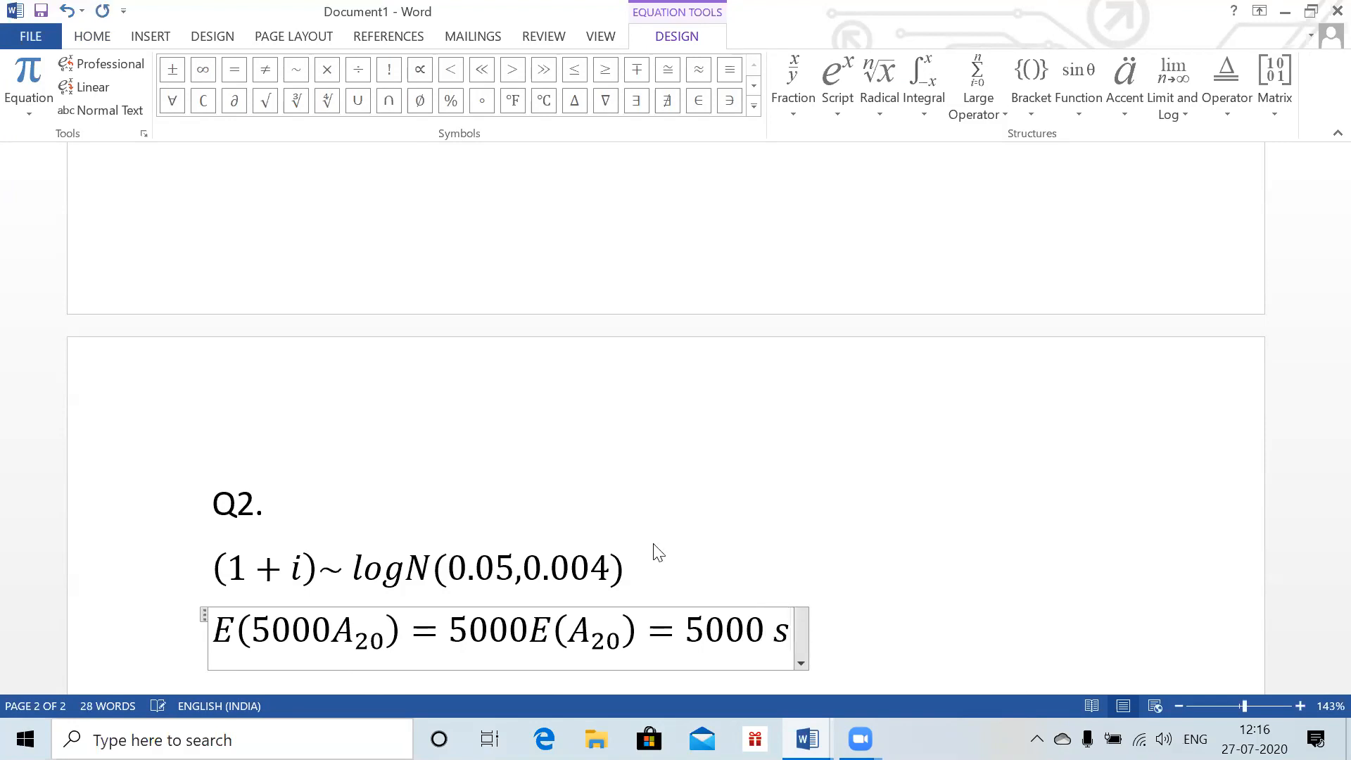
pyautogui.write('\\ddot')
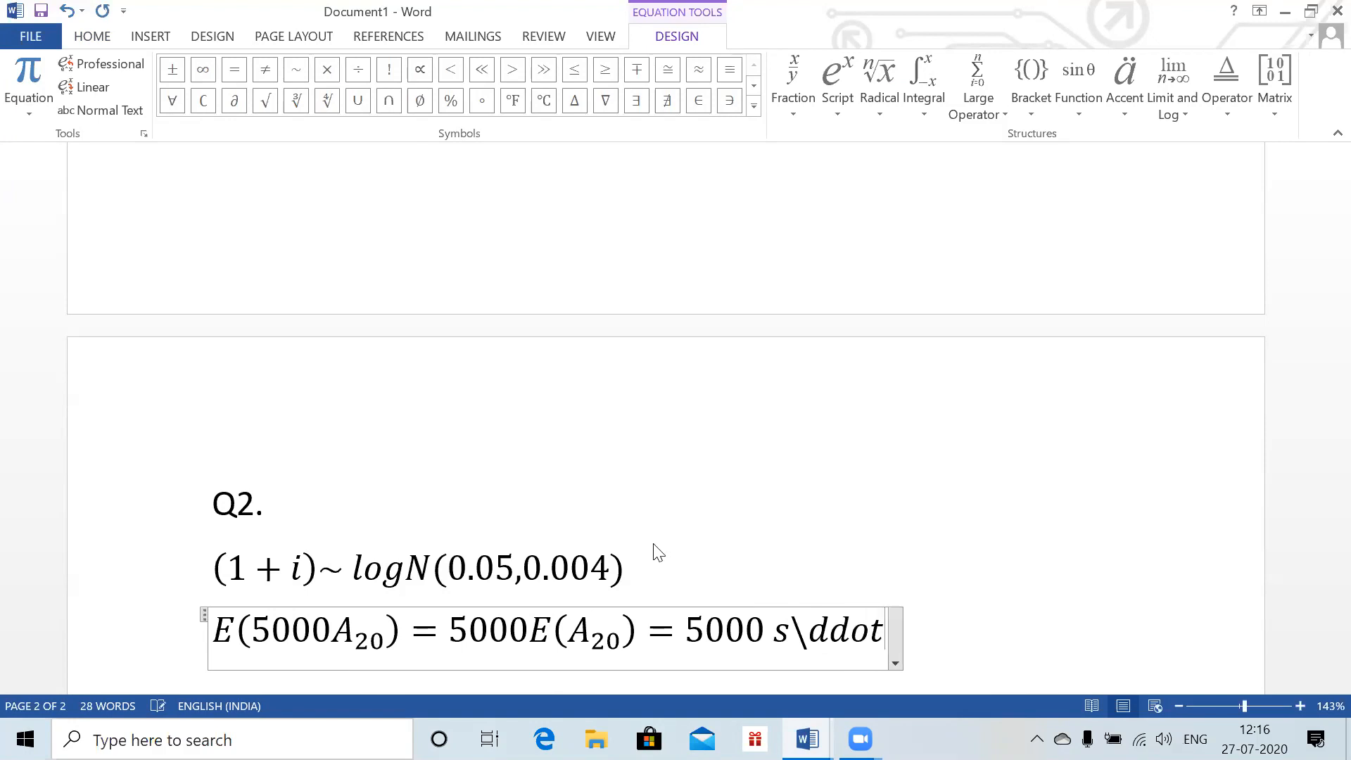
pyautogui.press('space')
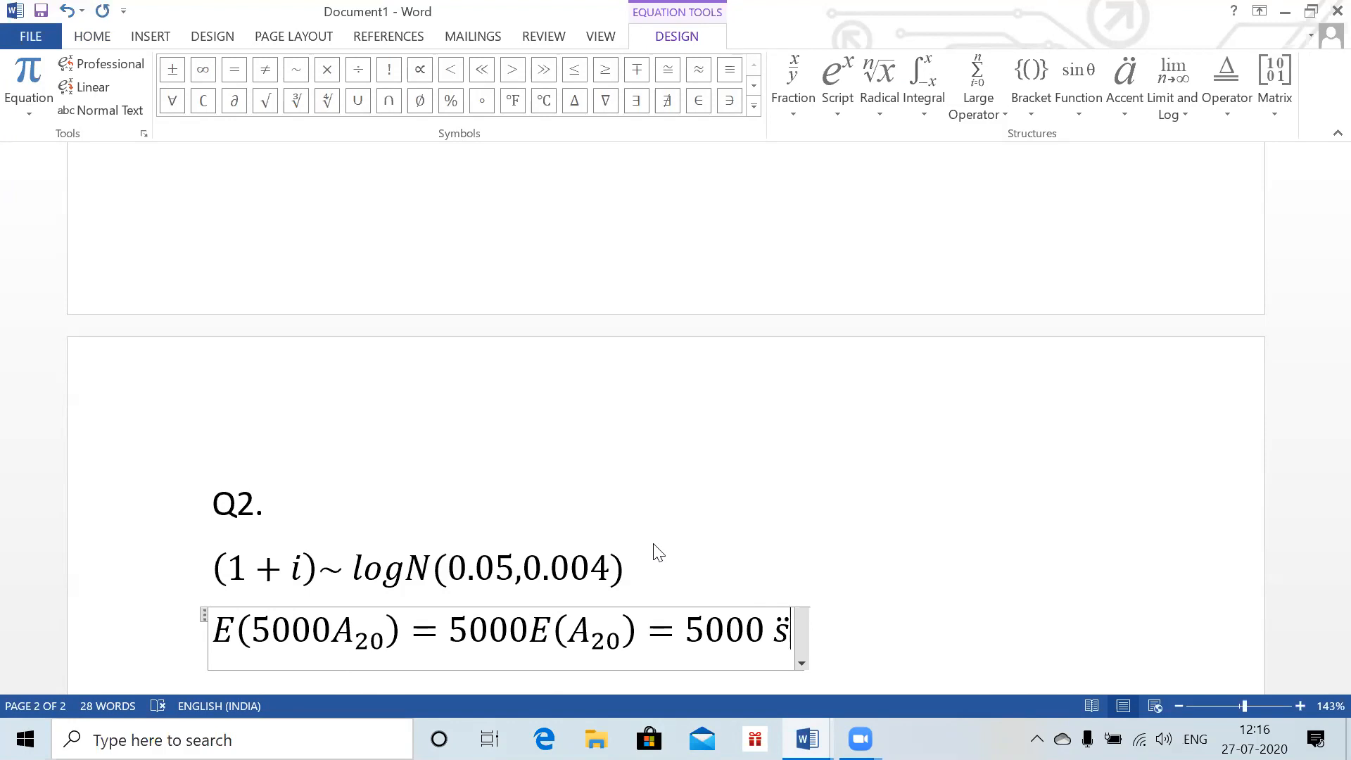
# - Give the double-dotted s a subscript 20 with an overbar across both digits, followed by a vertical bar
pyautogui.write('_')
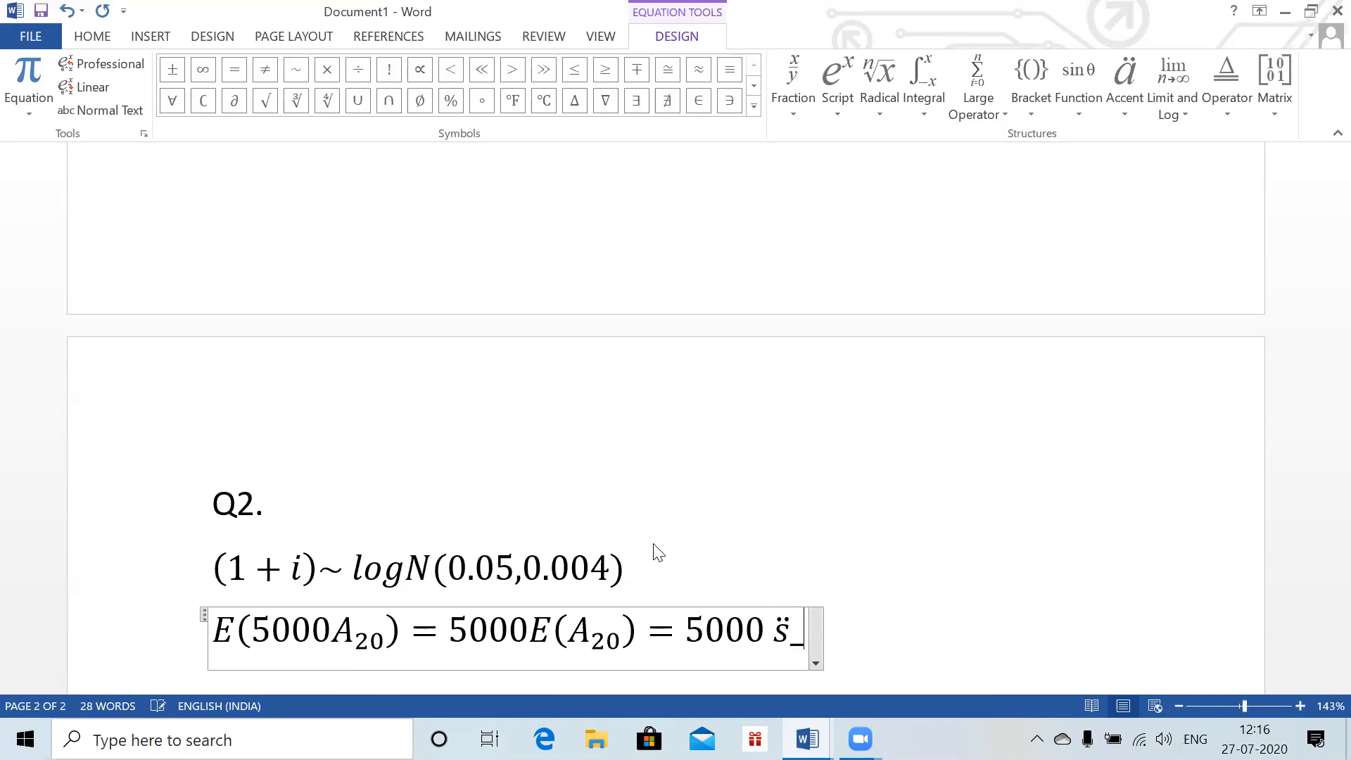
pyautogui.write('(20\x08ar')
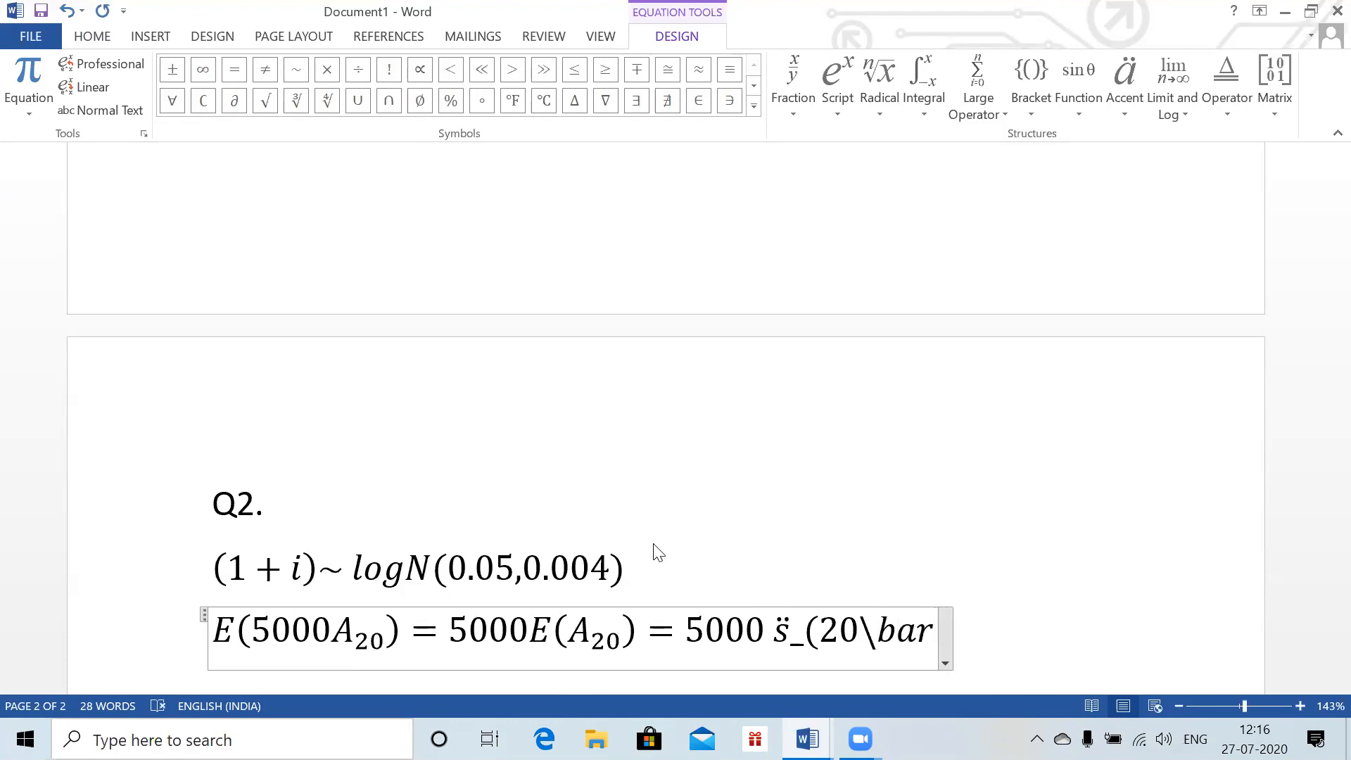
pyautogui.press('space')
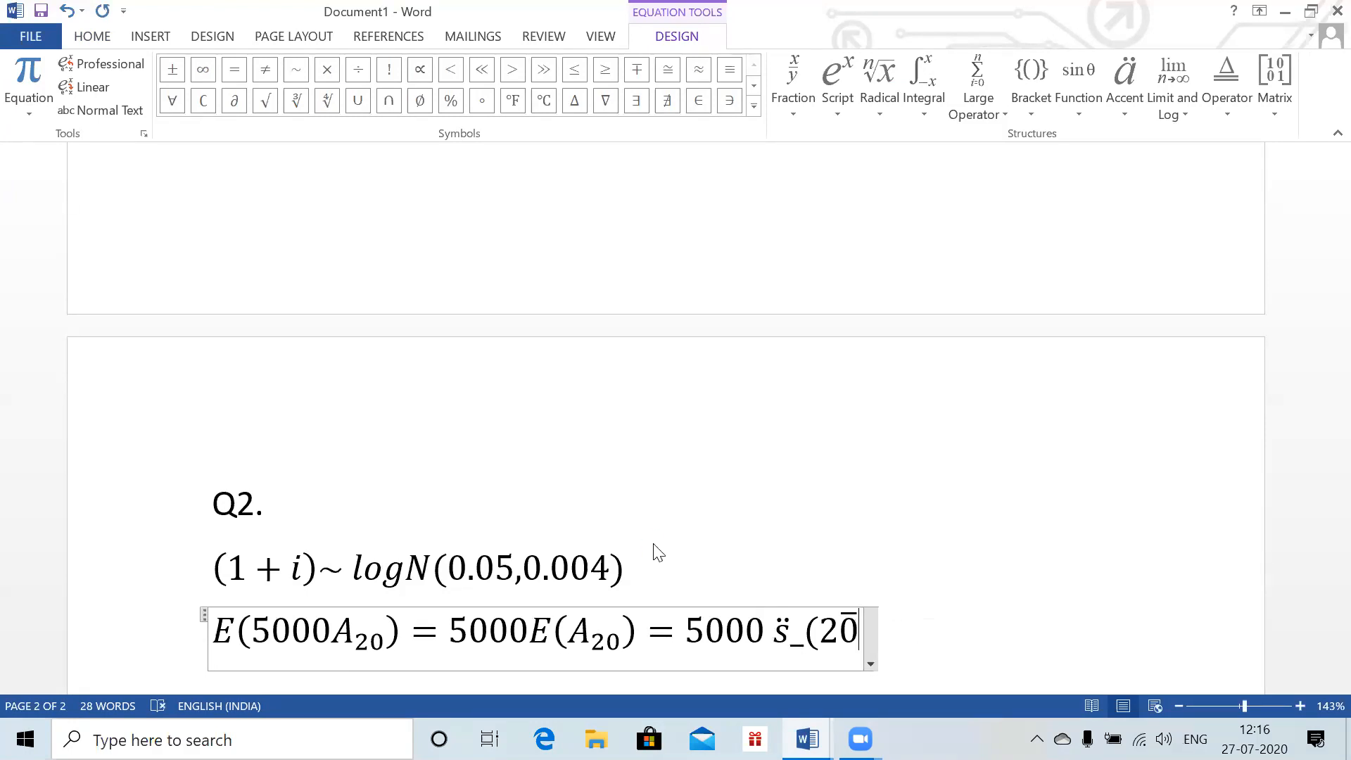
pyautogui.press('BackSpace')
pyautogui.press('BackSpace')
pyautogui.press('BackSpace')
pyautogui.write(')')
pyautogui.press('BackSpace')
pyautogui.write('20)')
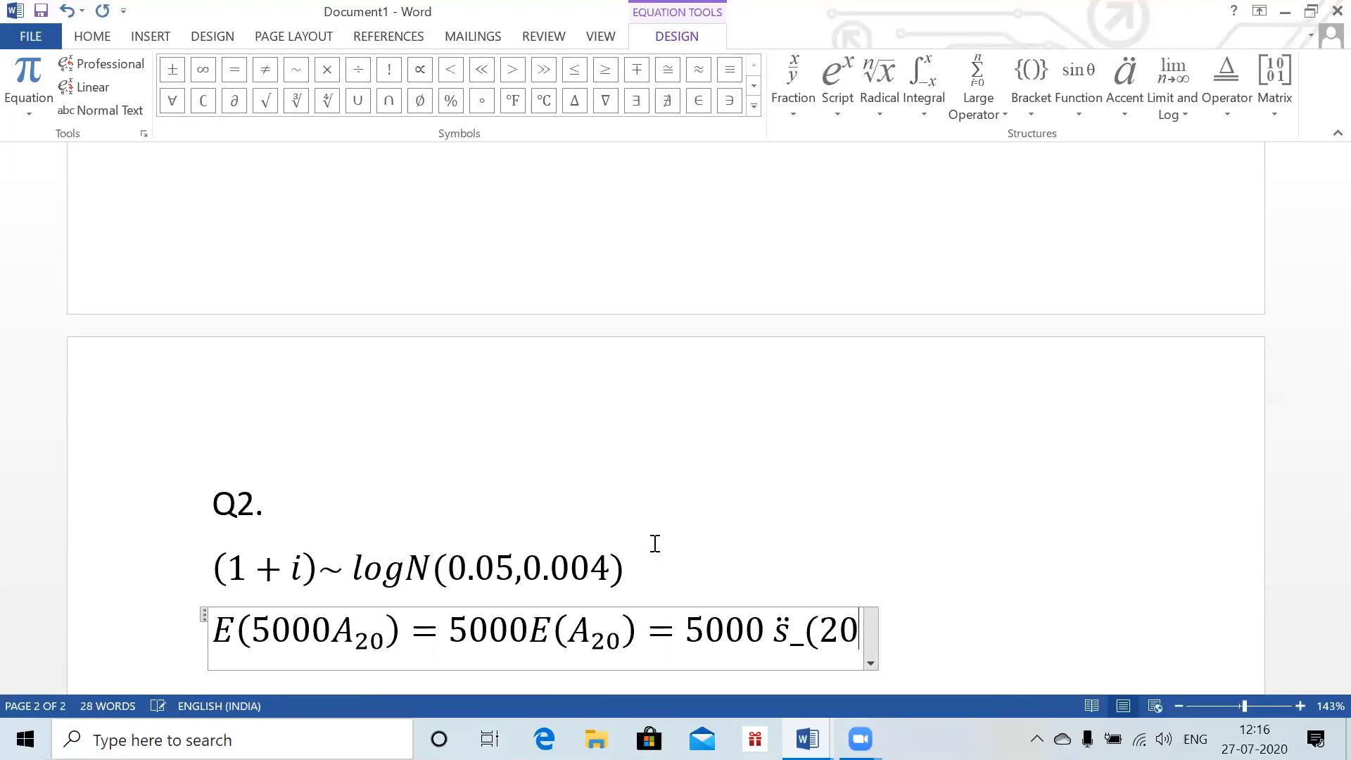
pyautogui.write('\\bar')
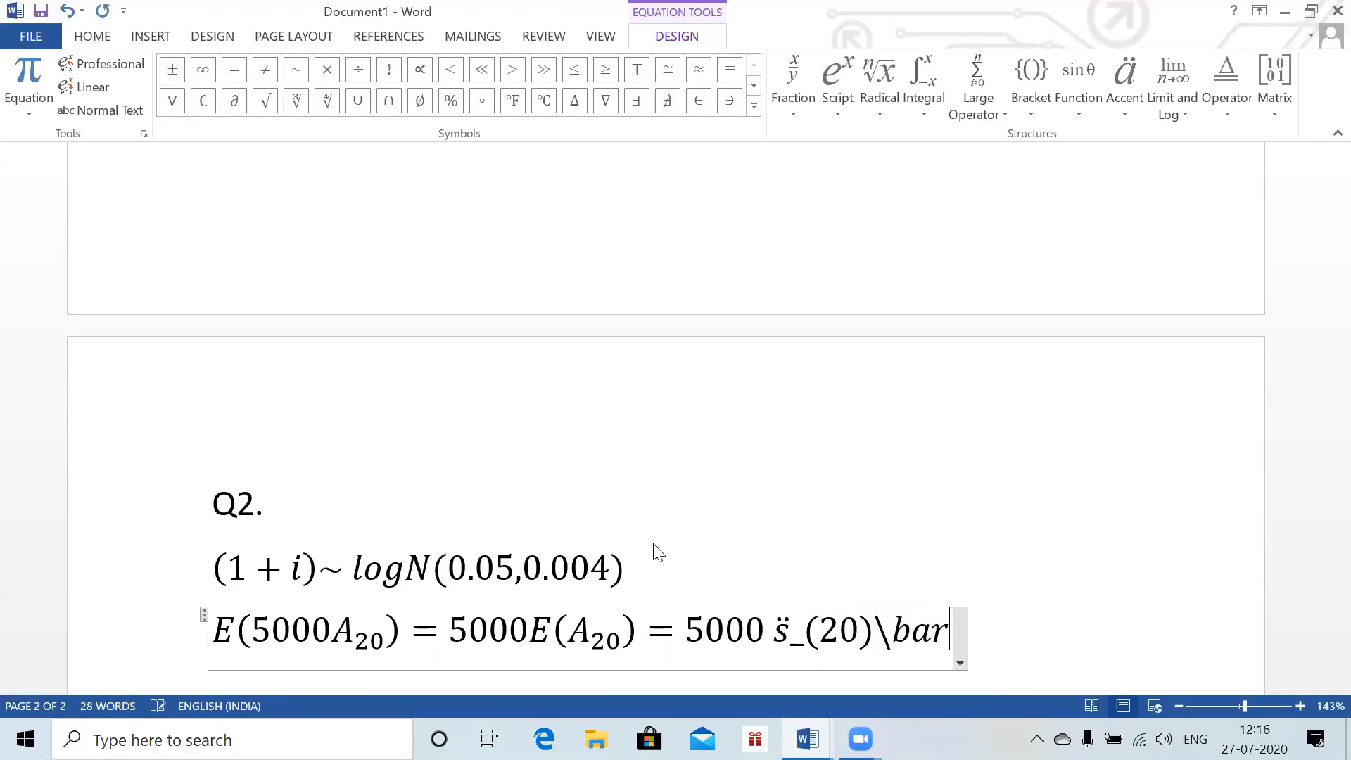
pyautogui.press('space')
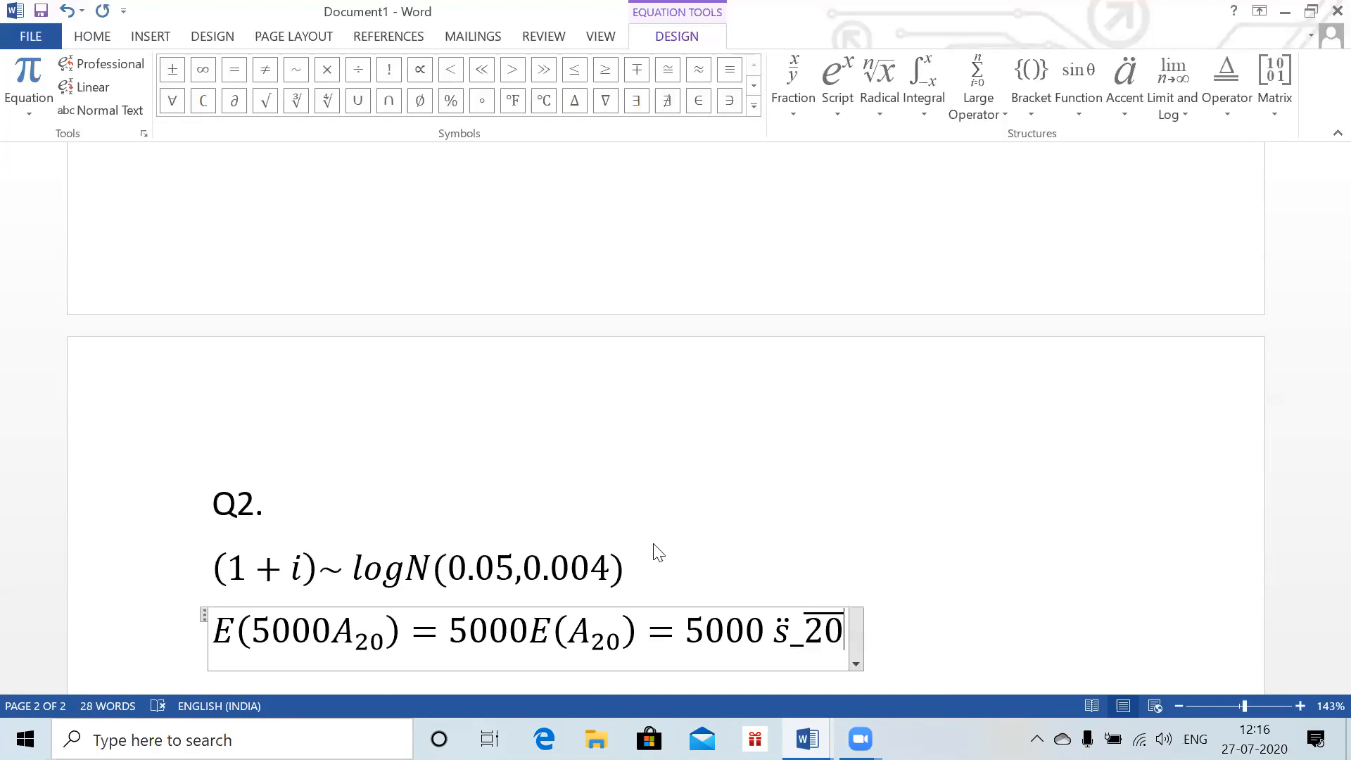
pyautogui.press('space')
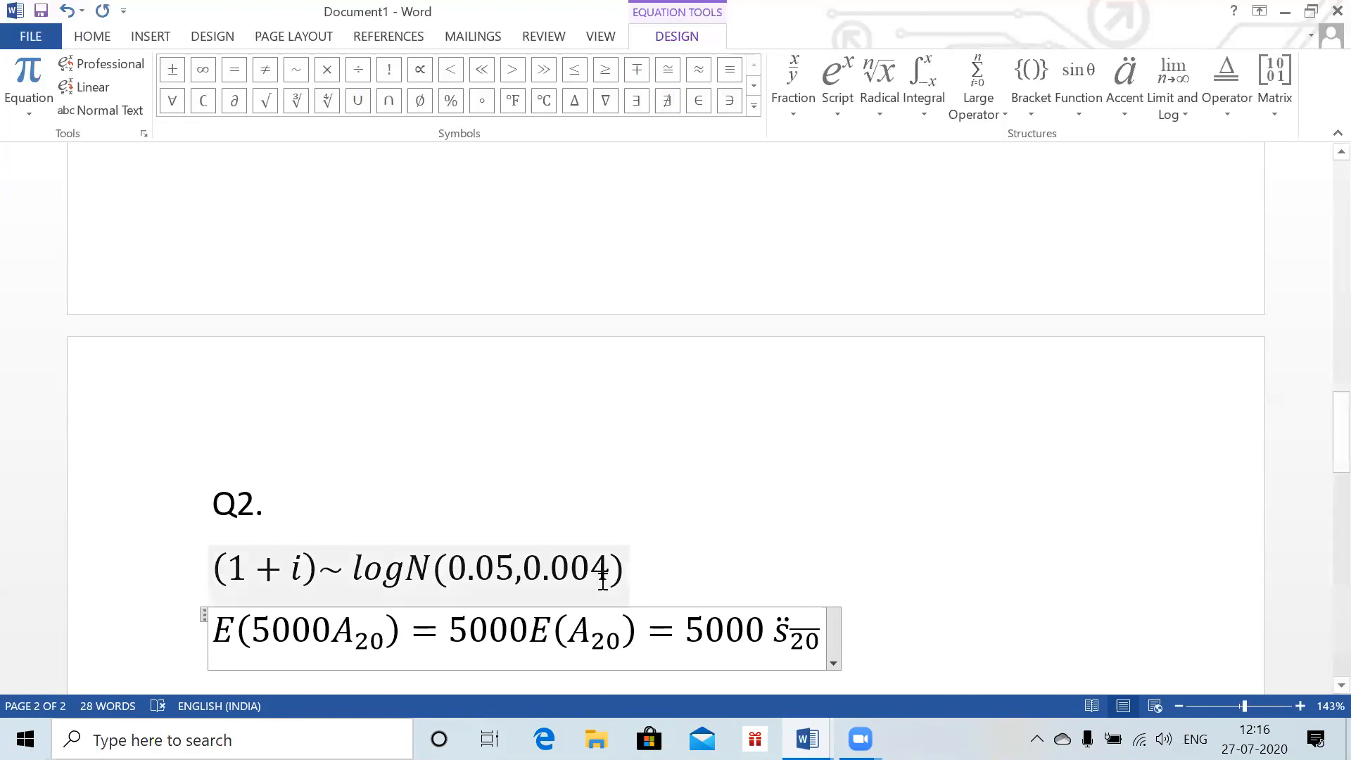
pyautogui.click(818, 641)
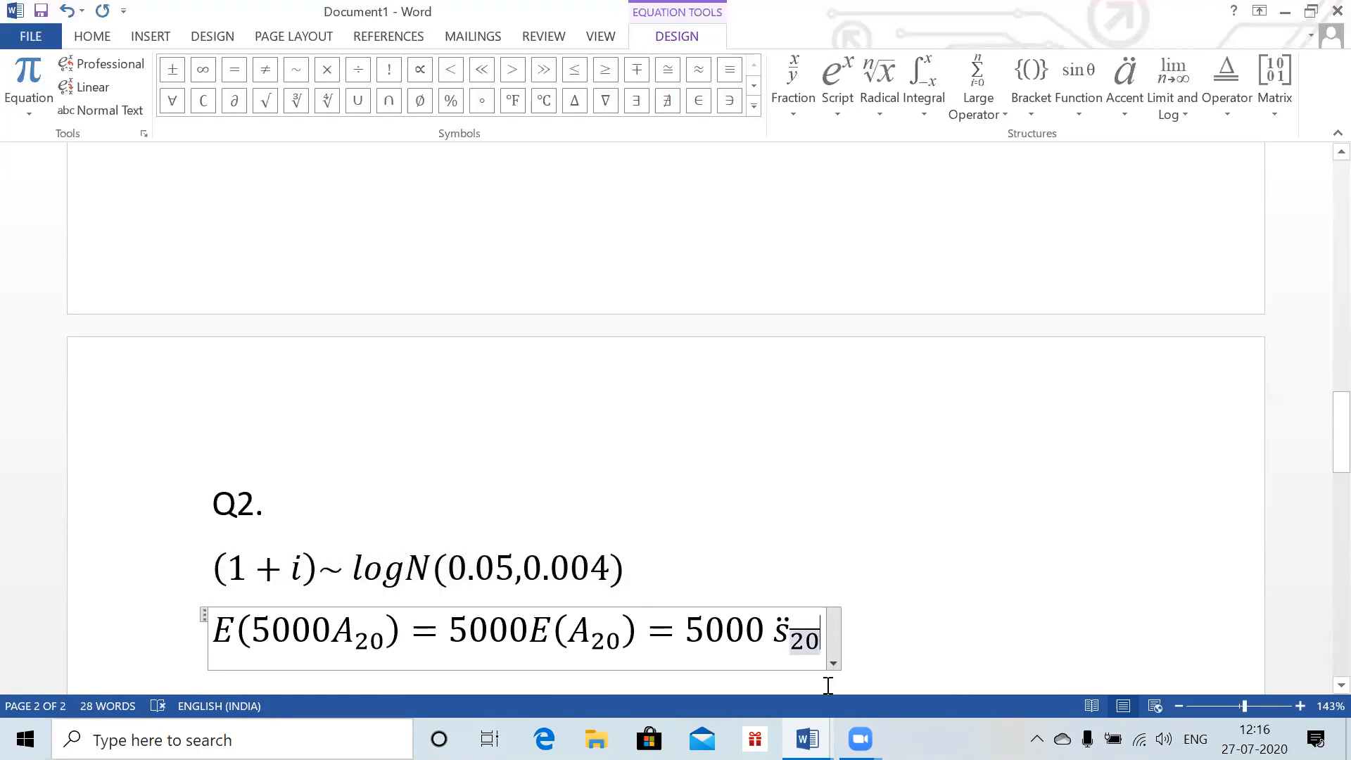
pyautogui.write('|')
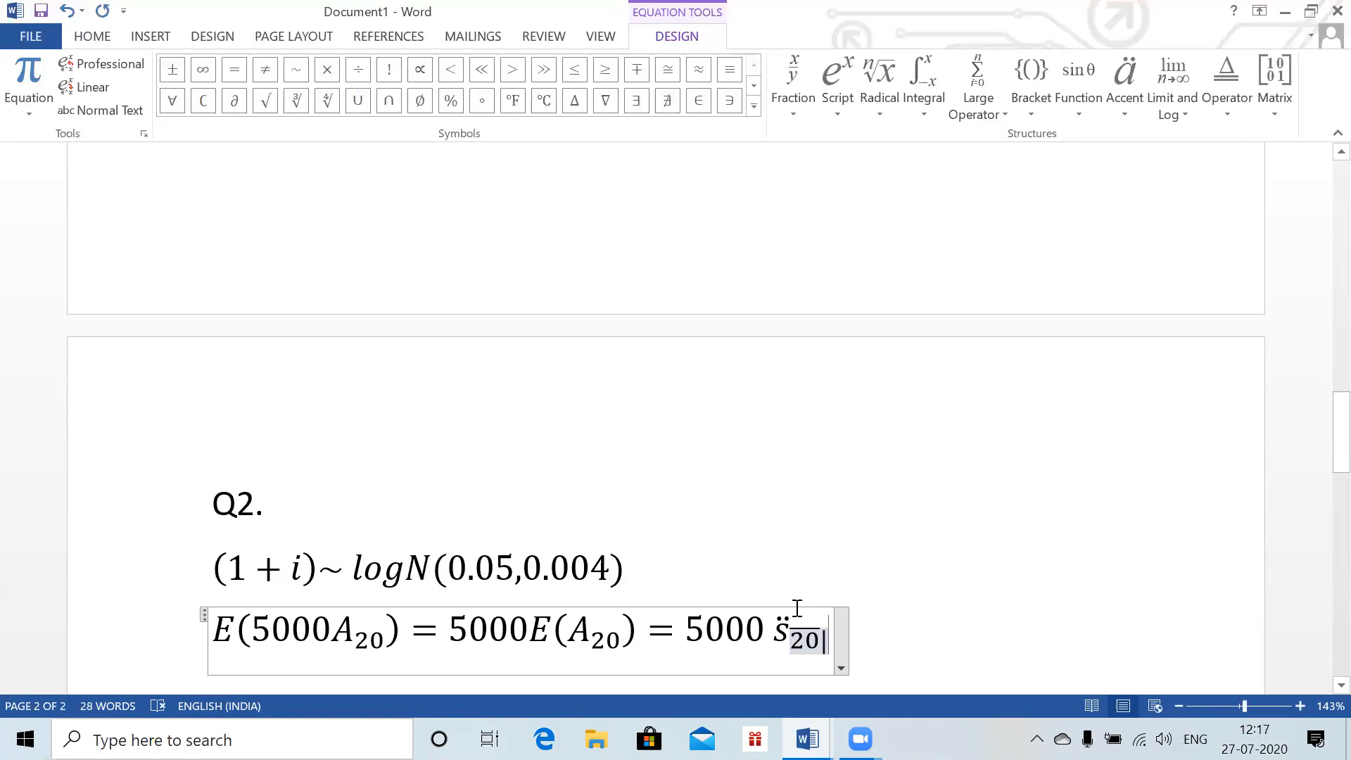
# - Start a new equation on the line below the E(5000A_20) equation and enter an s with a double-dot accent
pyautogui.moveTo(1340, 431); pyautogui.dragTo(1320, 459)
pyautogui.click(212, 546)
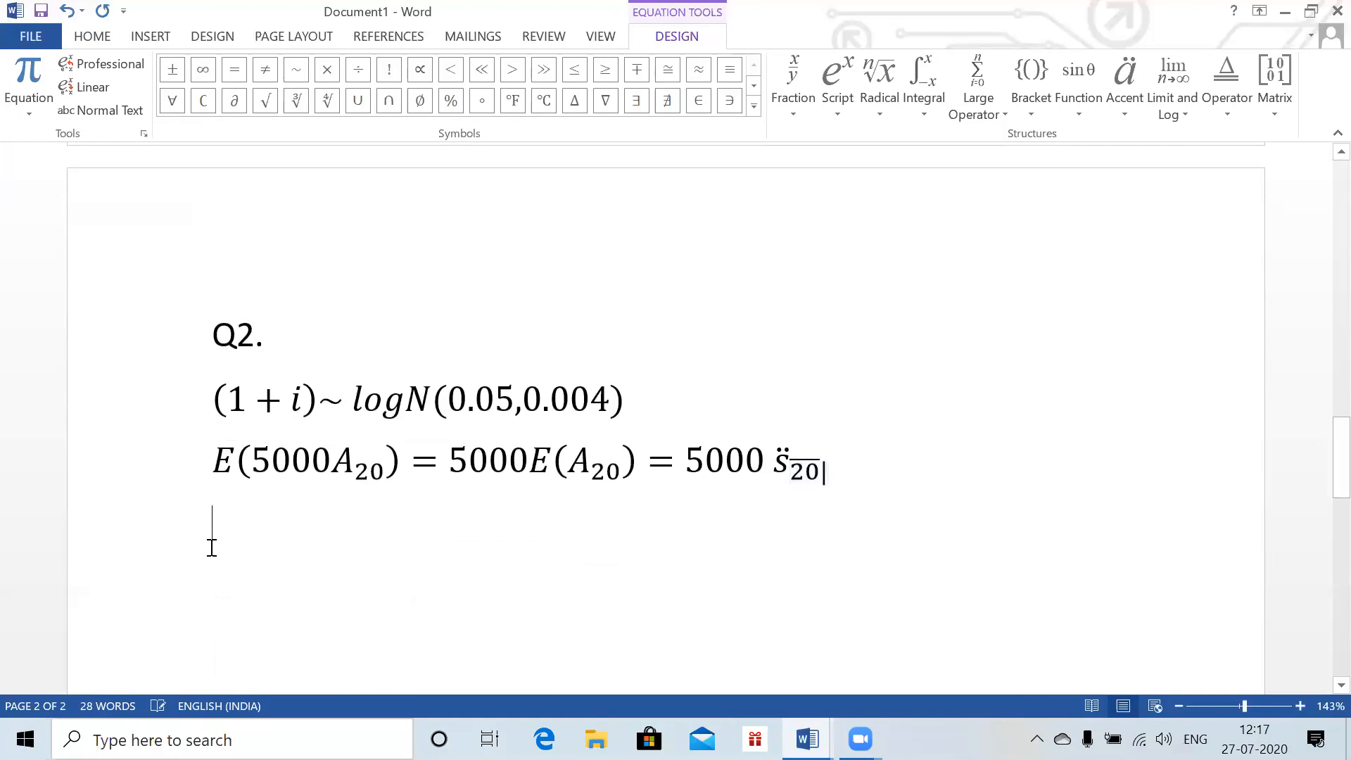
pyautogui.hotkey('alt', '=')
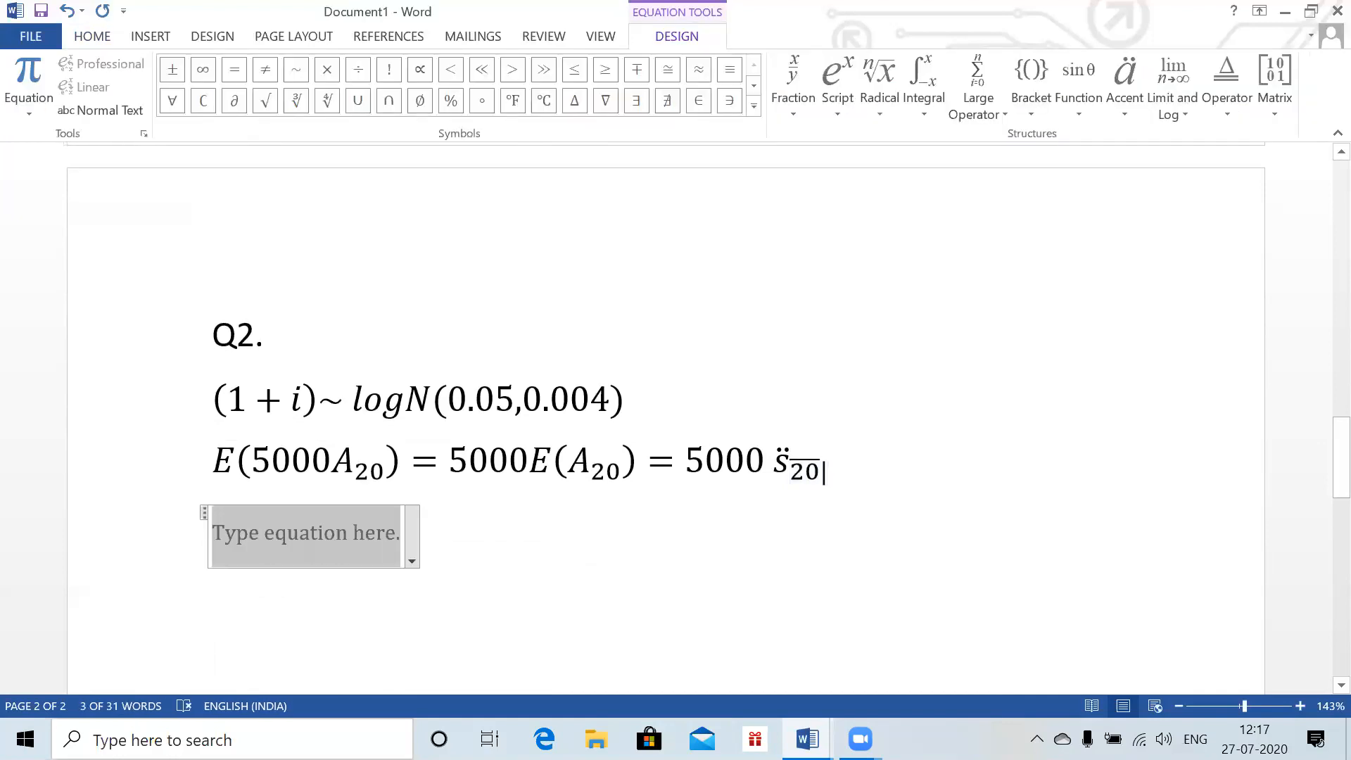
pyautogui.write('s\\ddot')
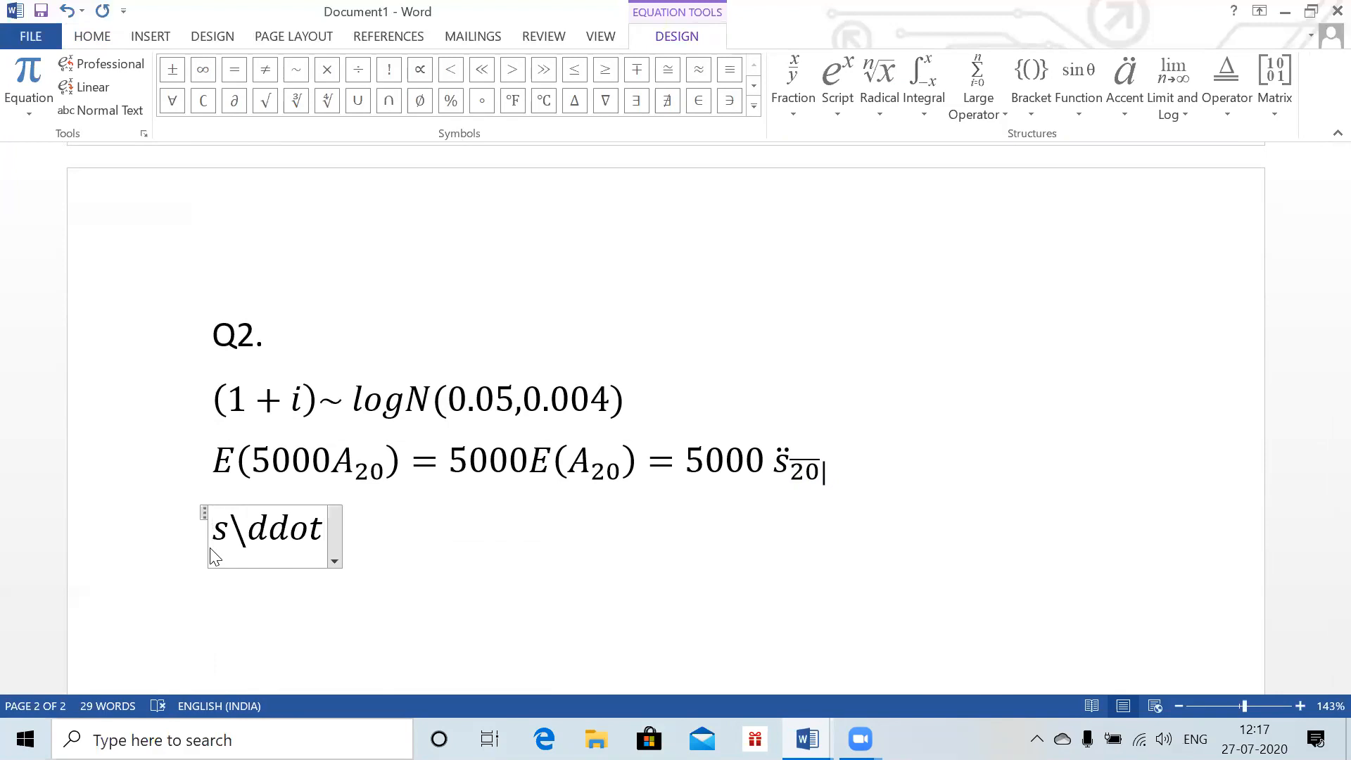
pyautogui.press('space')
pyautogui.press('space')
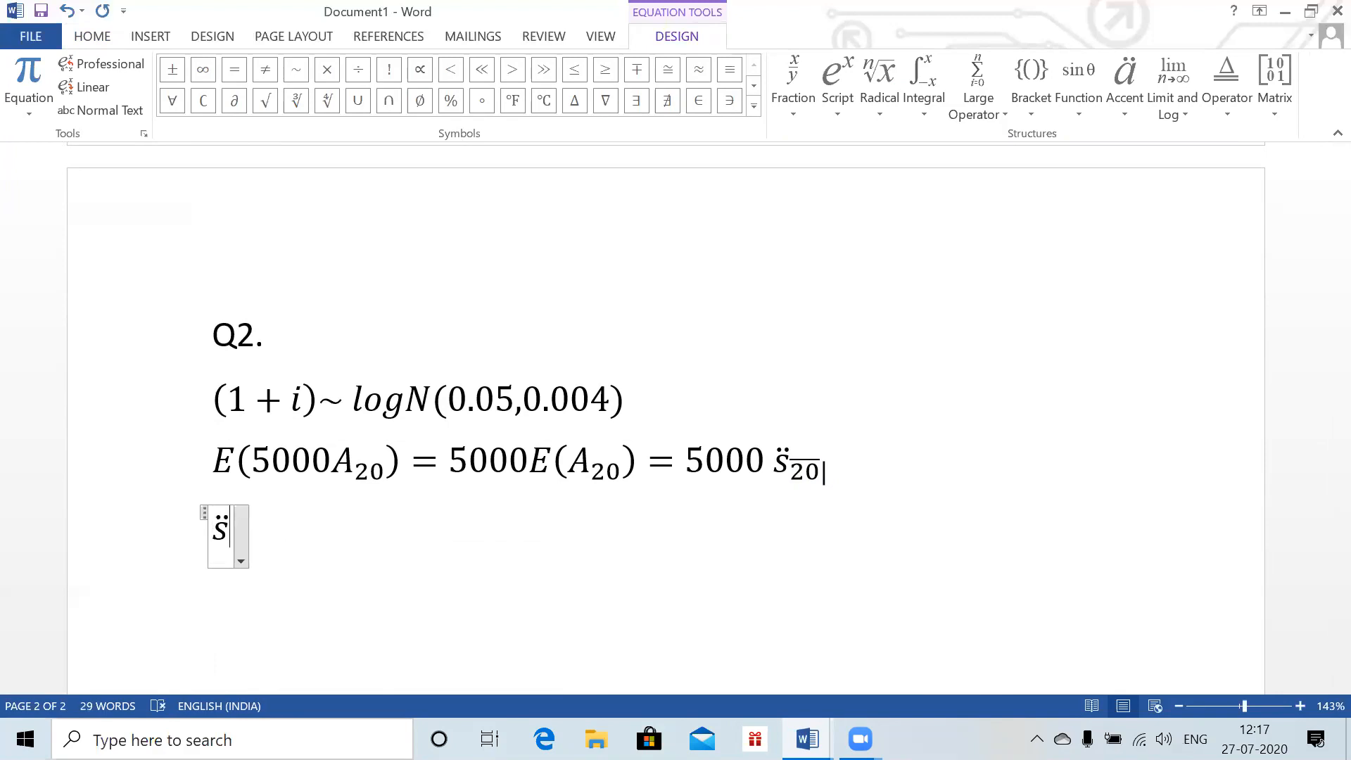
# - Give the double-dotted s a subscript n with an overbar, followed by a vertical bar
pyautogui.write('_')
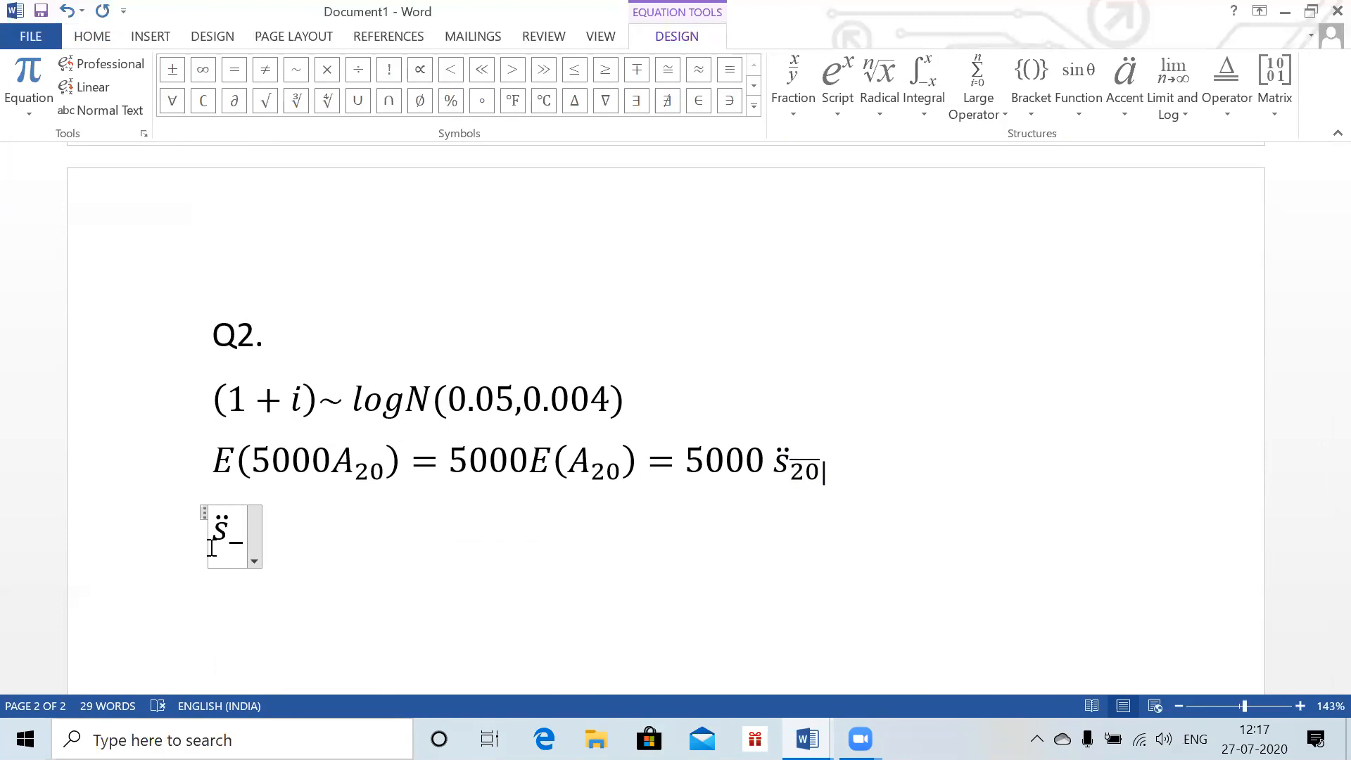
pyautogui.write('n\x08a')
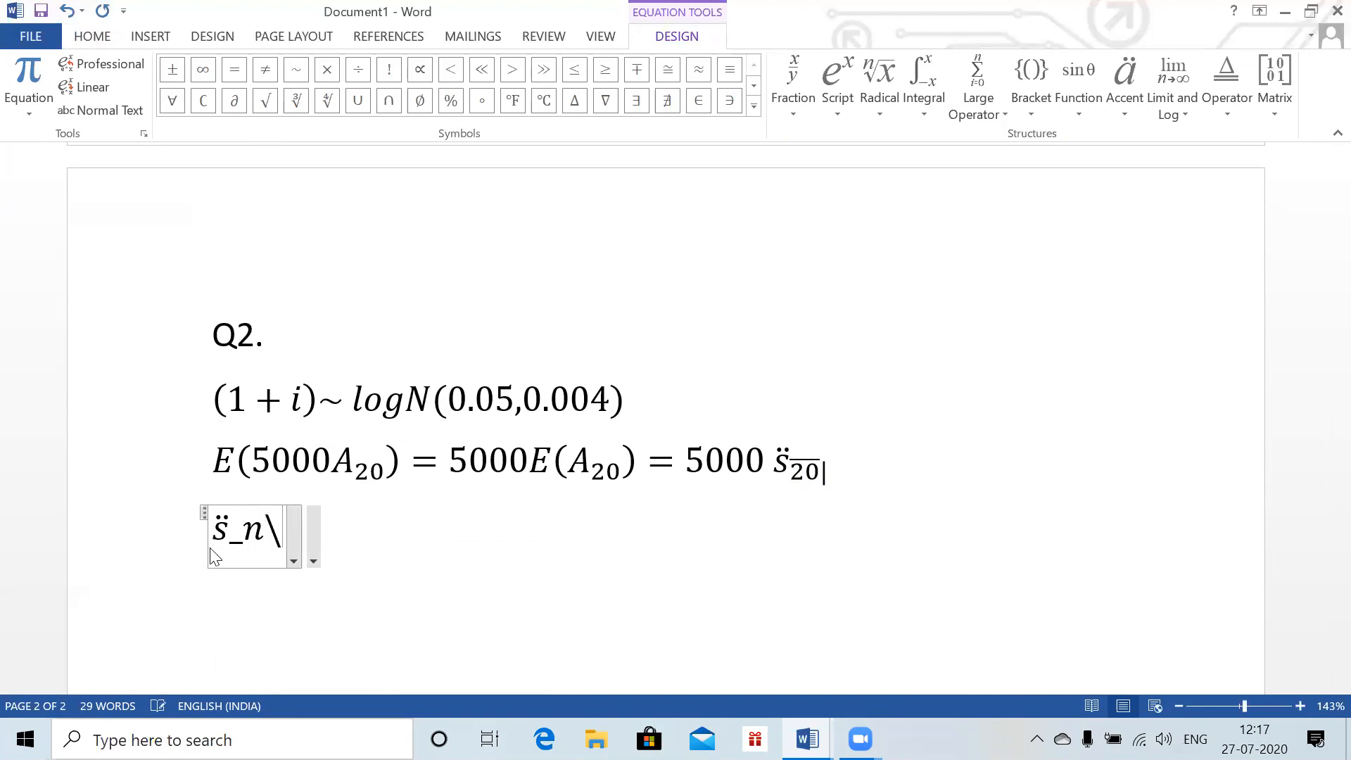
pyautogui.write('r')
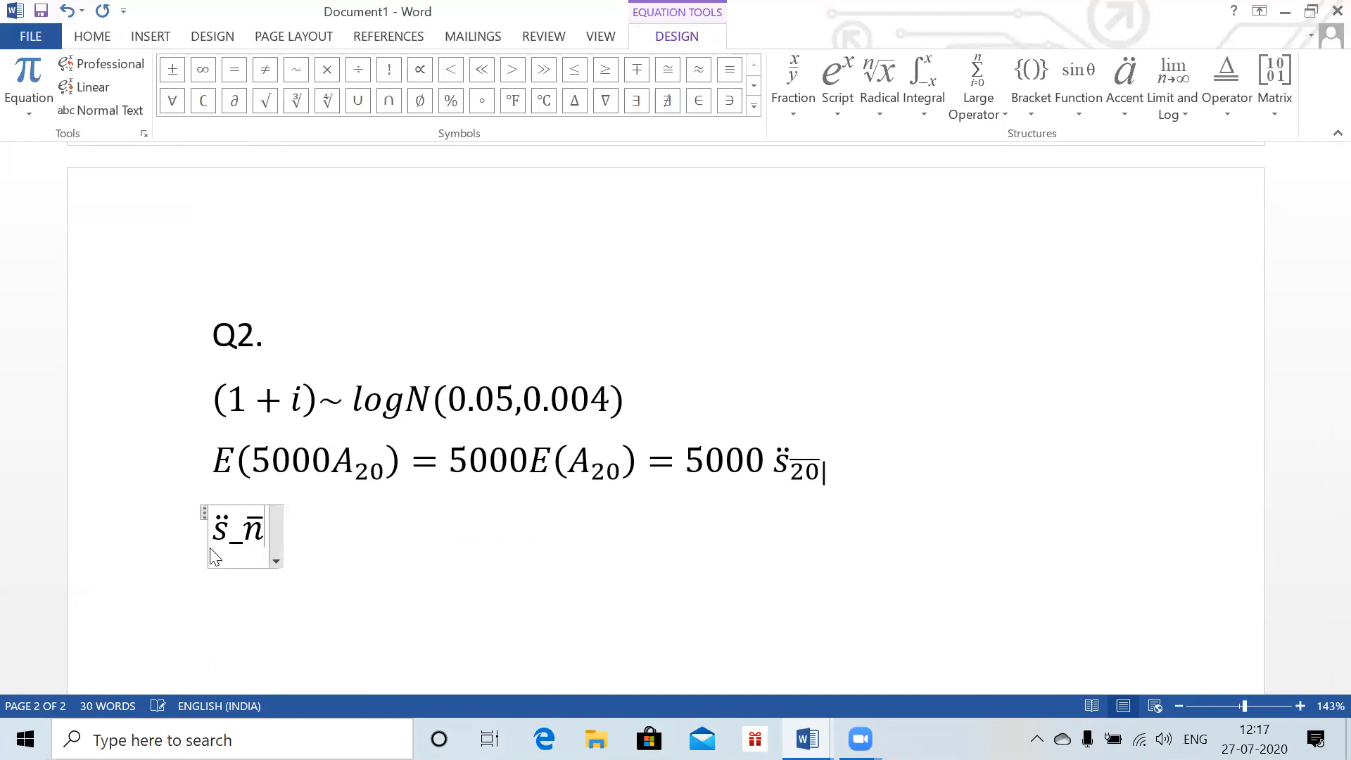
pyautogui.press('Left')
pyautogui.write('|')
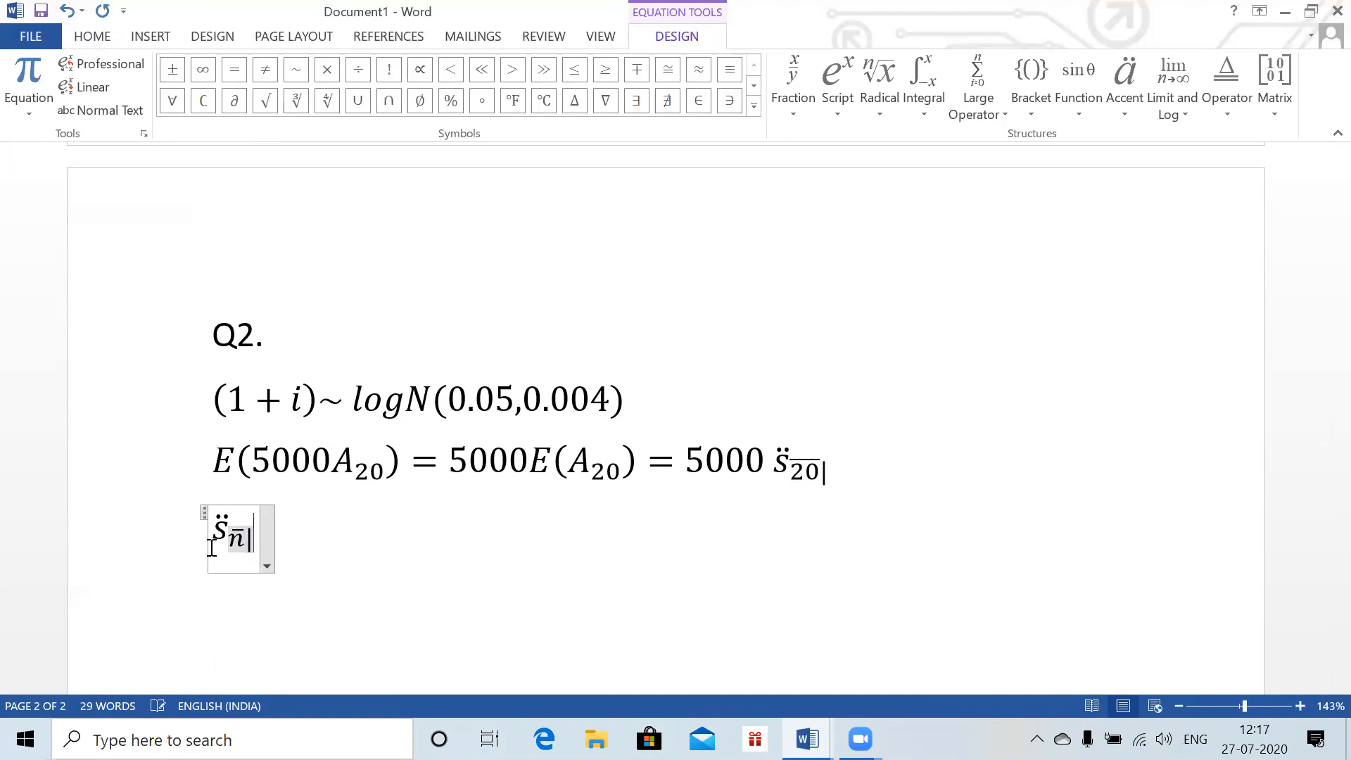
# - Start saving the double-dotted s equation as a new building block and name it "accumulate value"
pyautogui.click(265, 527)
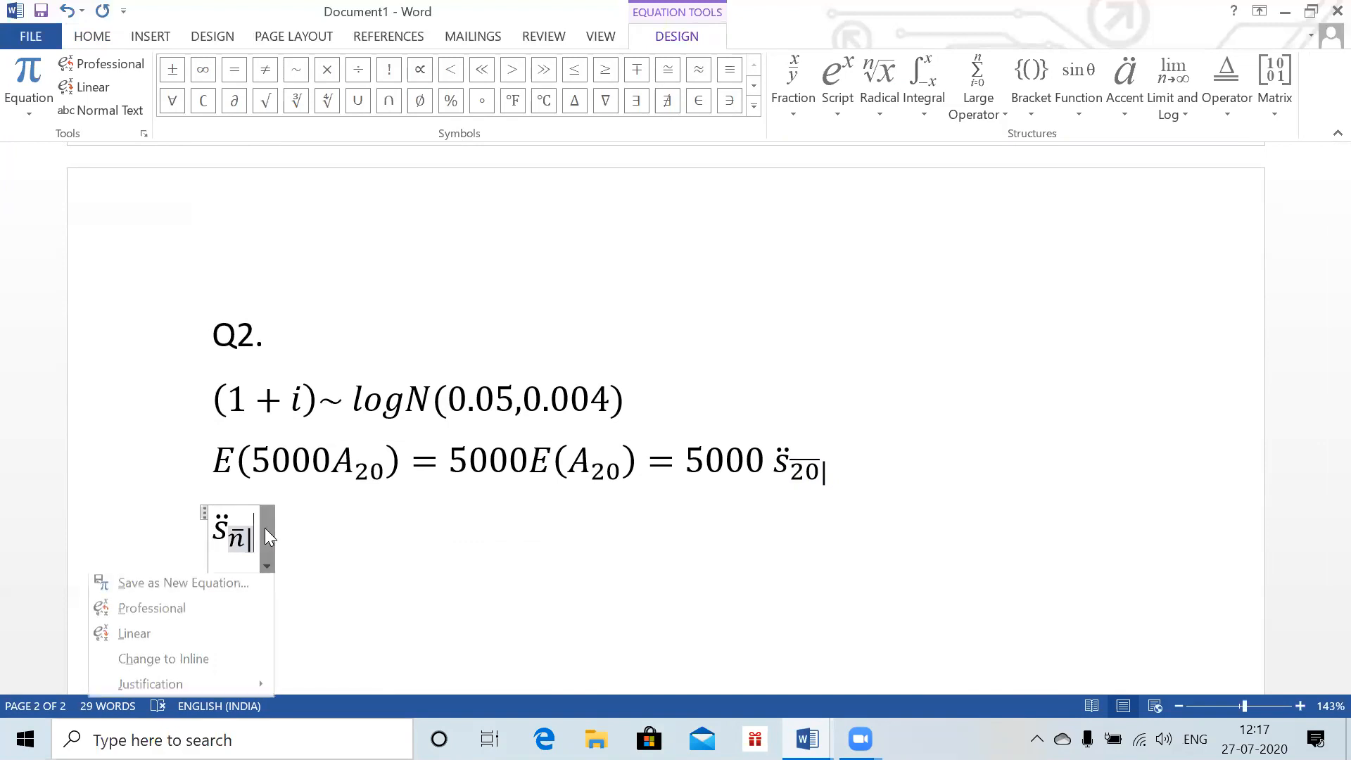
pyautogui.click(211, 587)
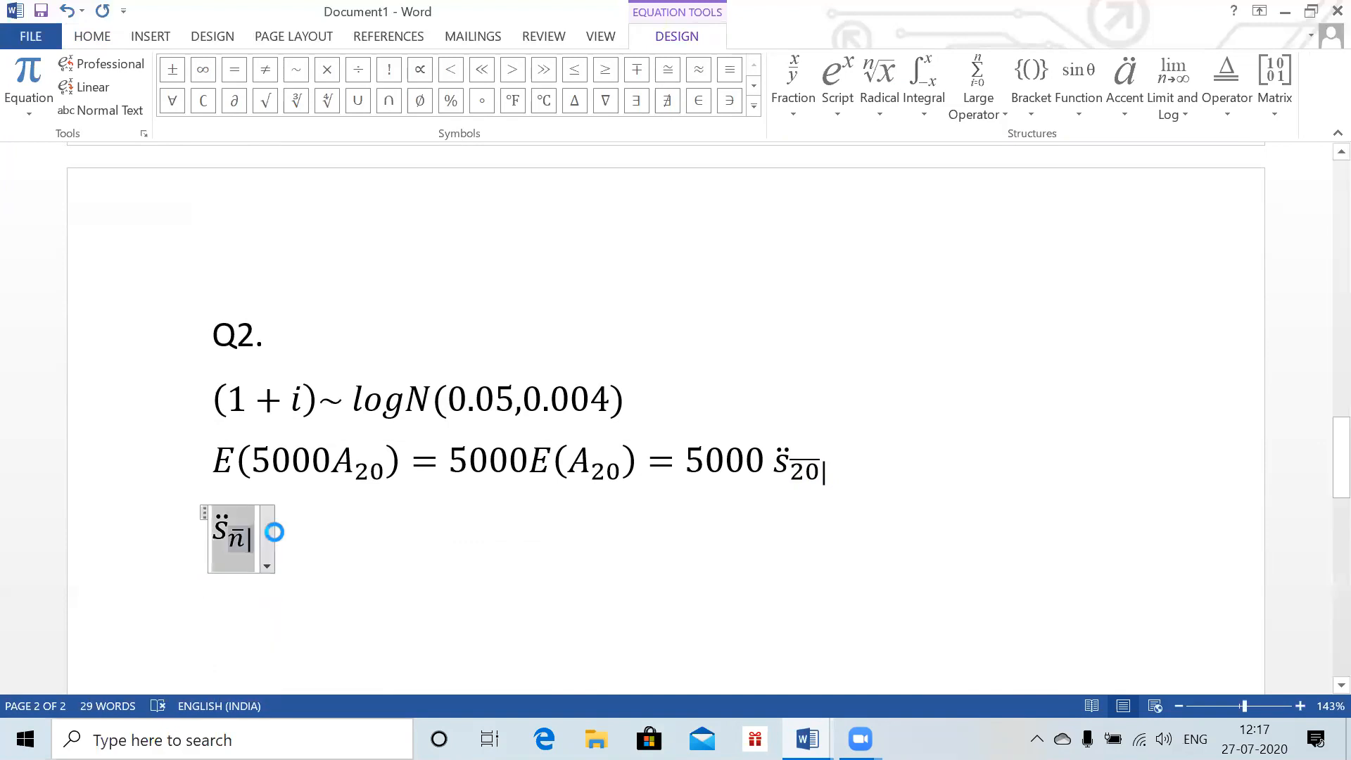
pyautogui.write('acc')
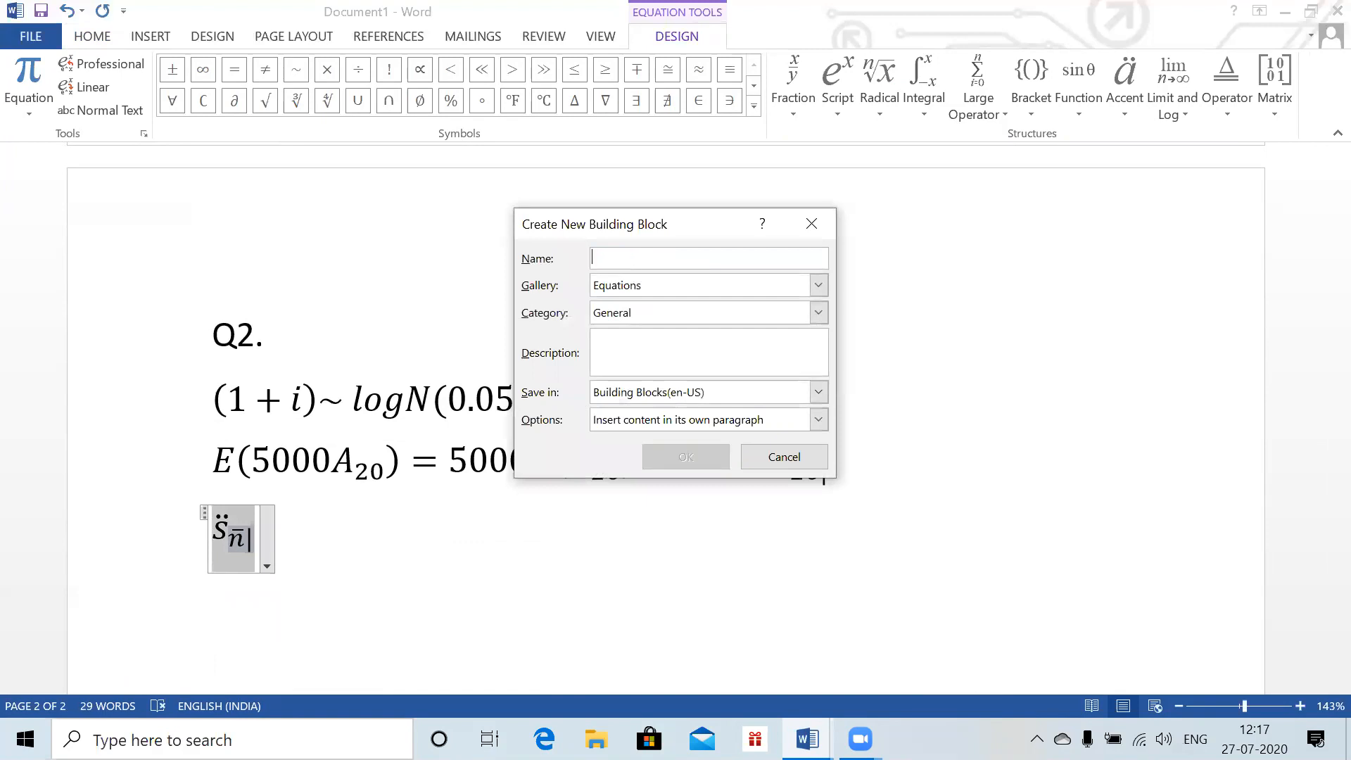
pyautogui.write('umy')
pyautogui.write('ulate value')
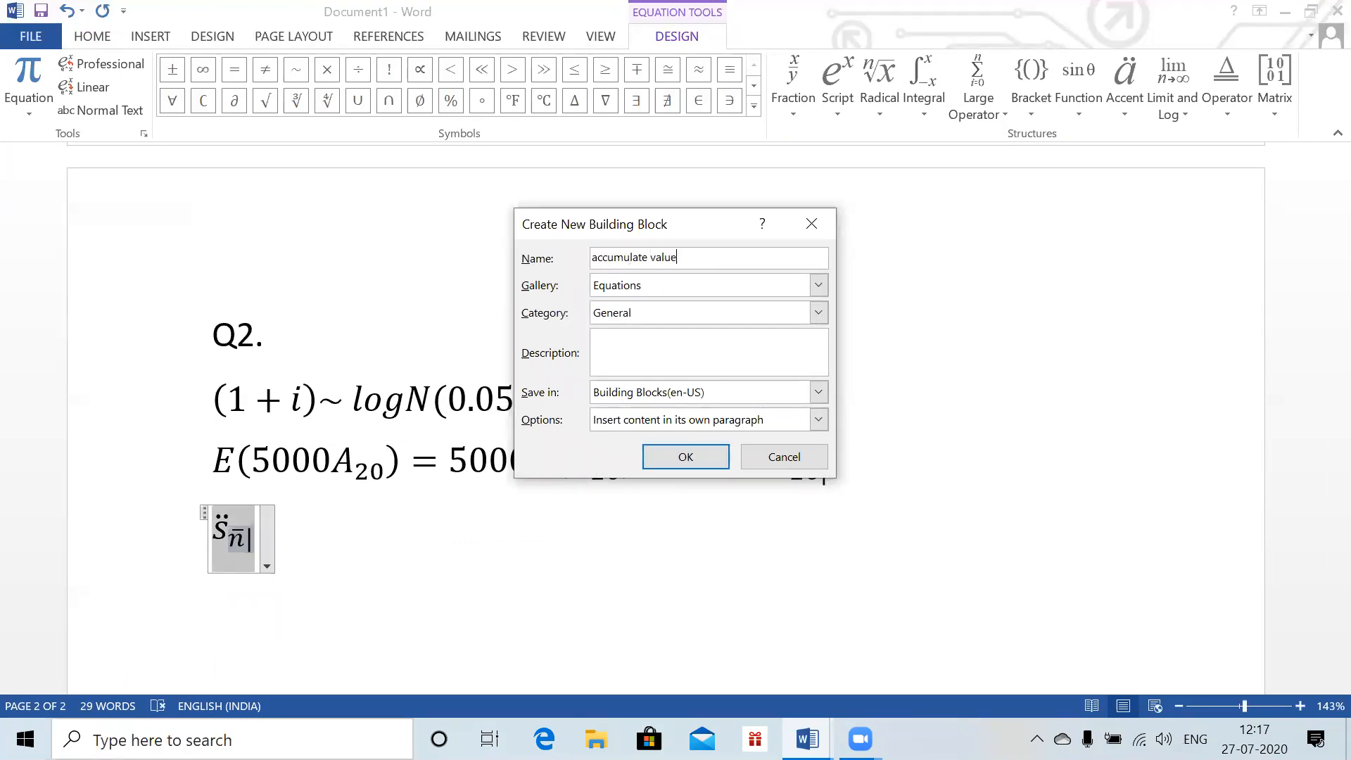
# - Create a new category named Actuarial for the building block
pyautogui.click(730, 312)
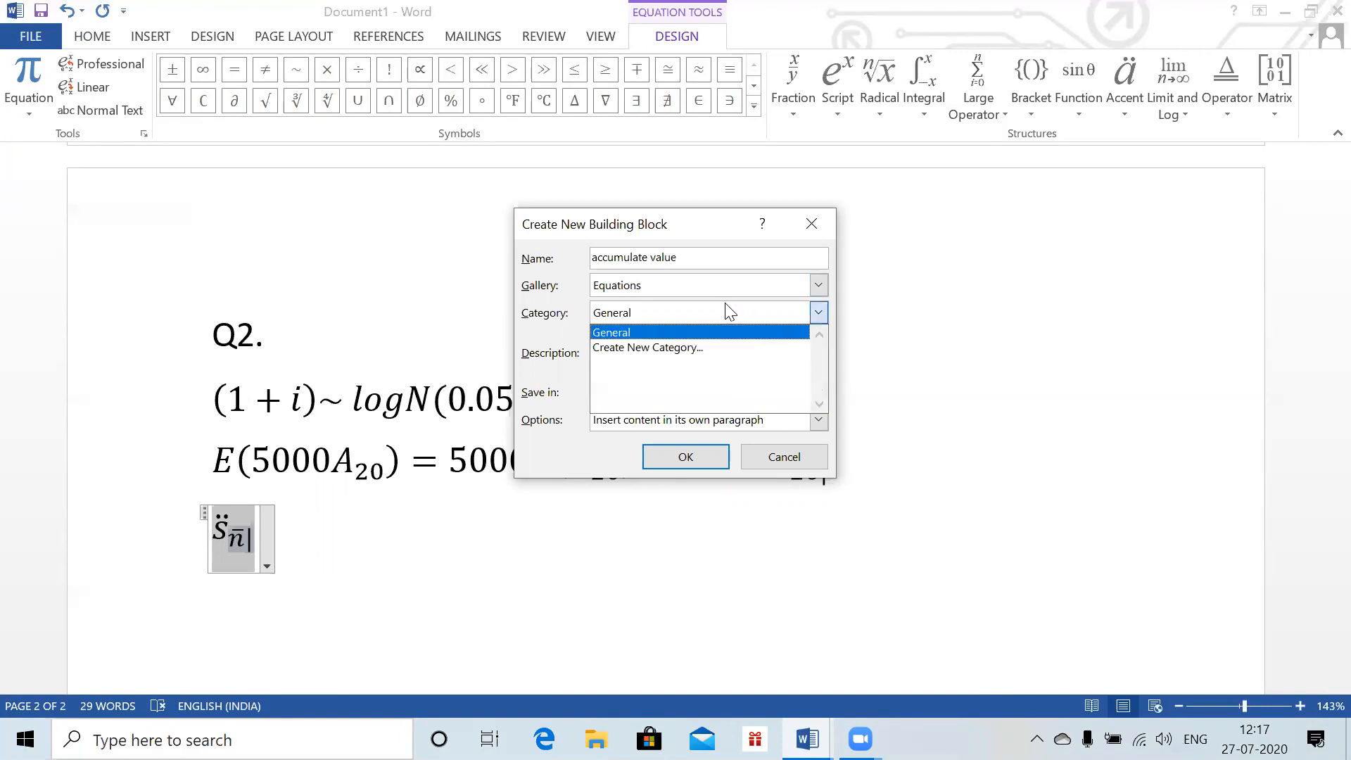
pyautogui.click(695, 347)
pyautogui.press('Escape')
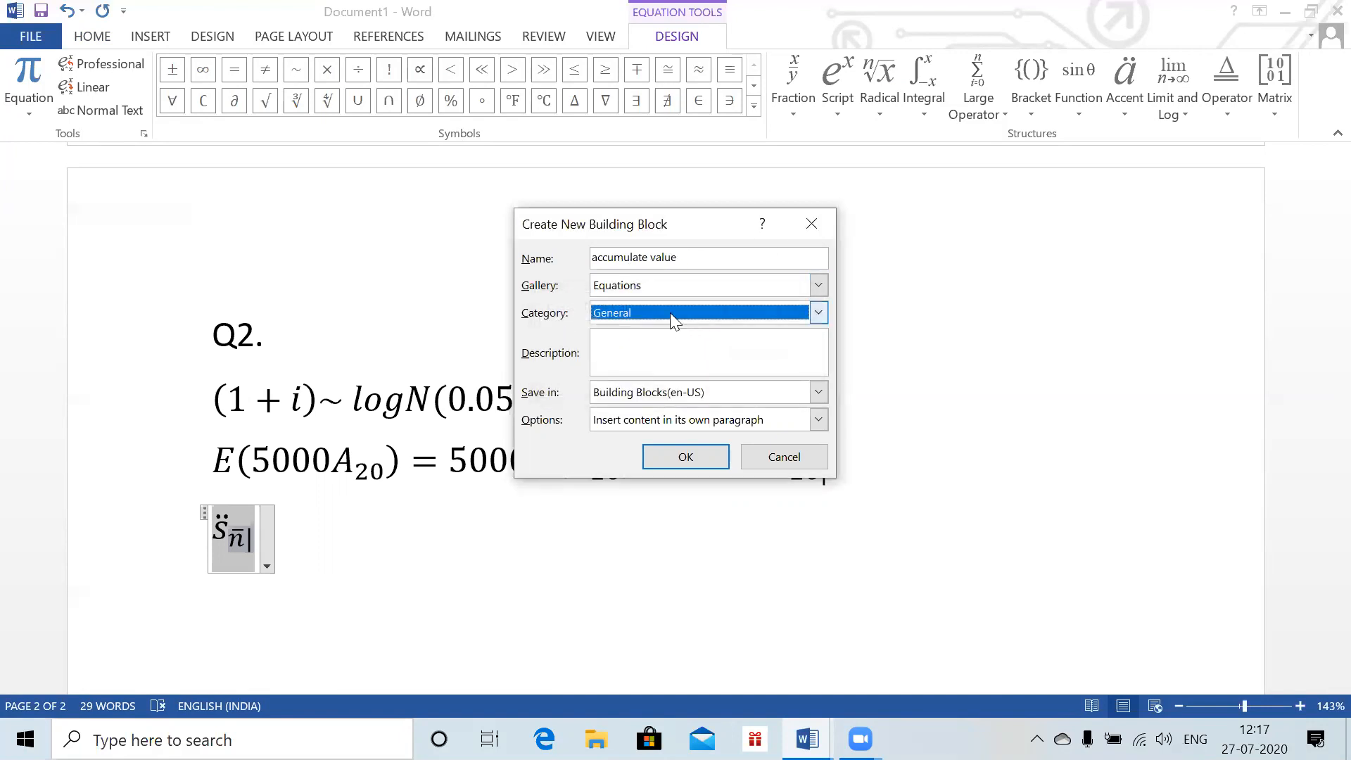
pyautogui.click(765, 311)
pyautogui.click(712, 345)
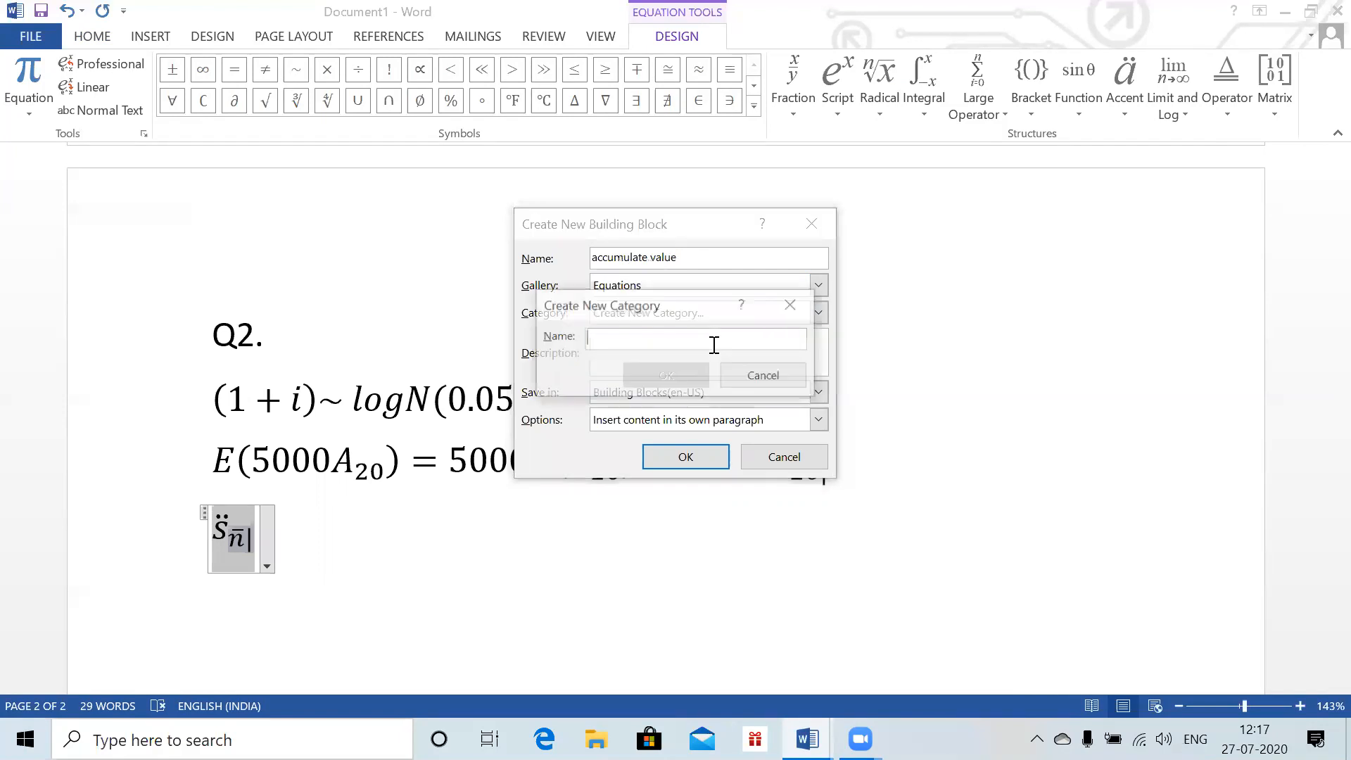
pyautogui.write('Actuarial')
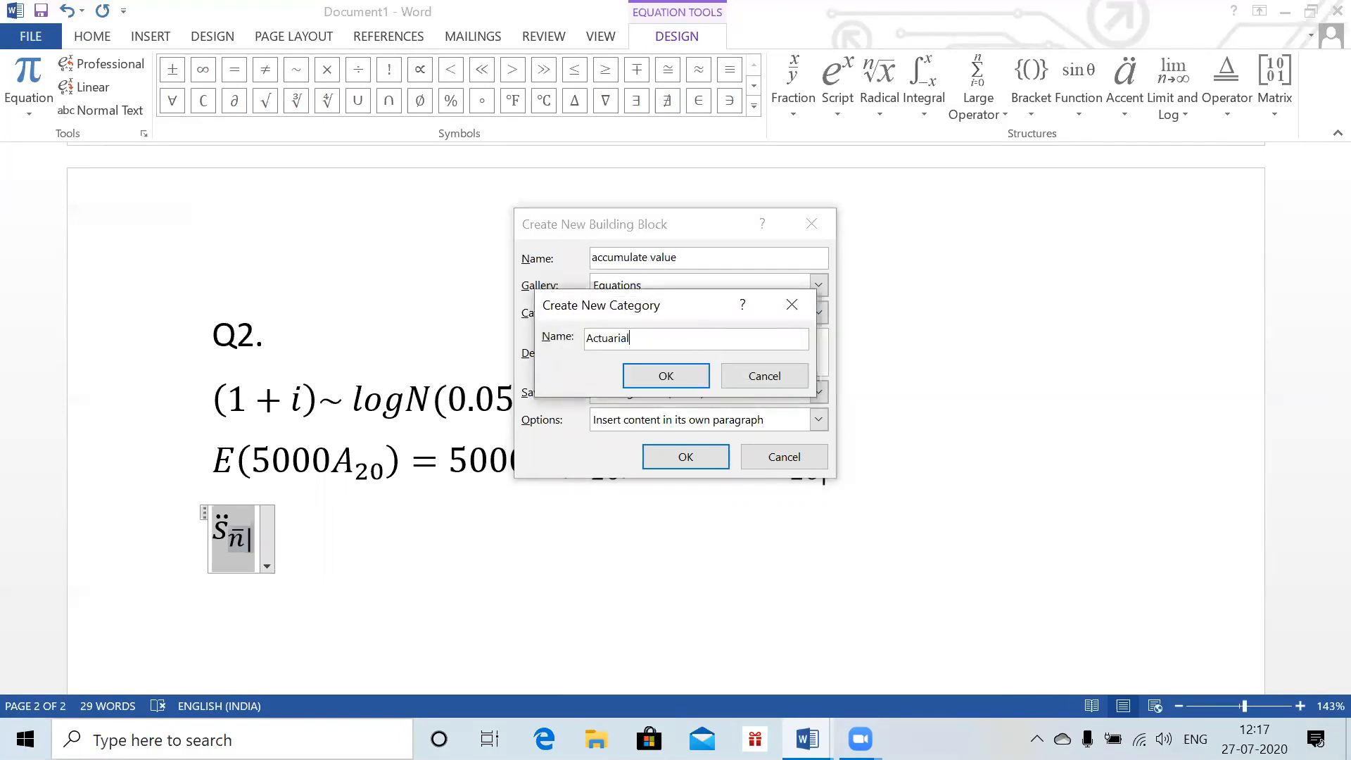
pyautogui.click(652, 372)
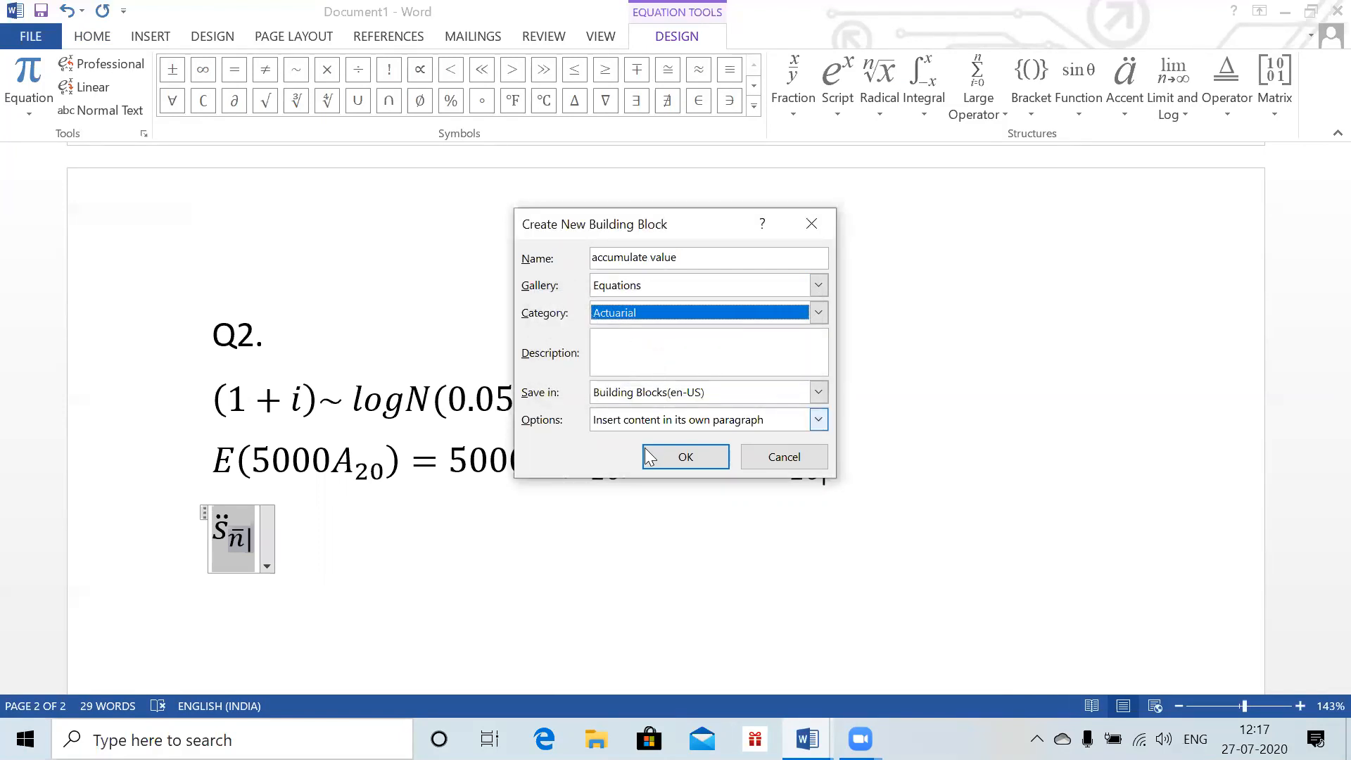
# - Set the building block to insert content only and save it
pyautogui.click(653, 421)
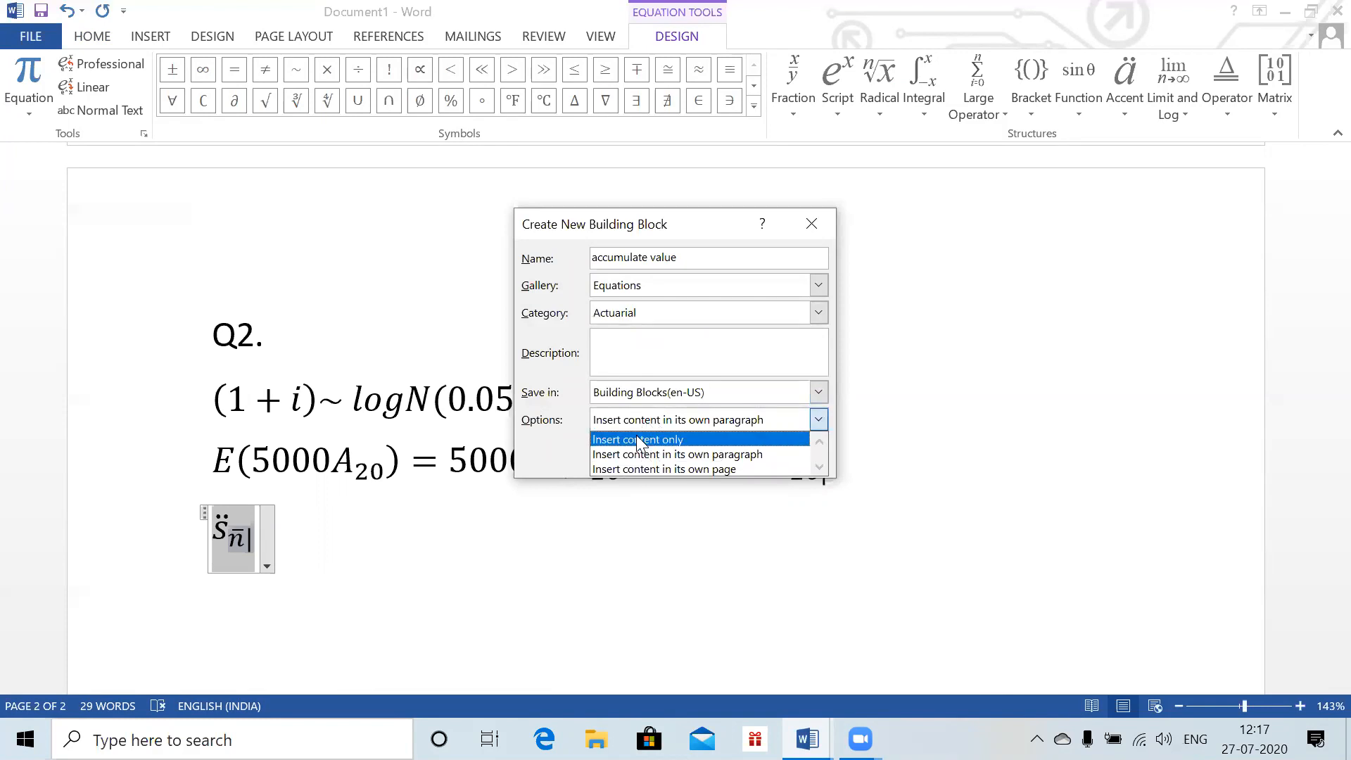
pyautogui.click(637, 438)
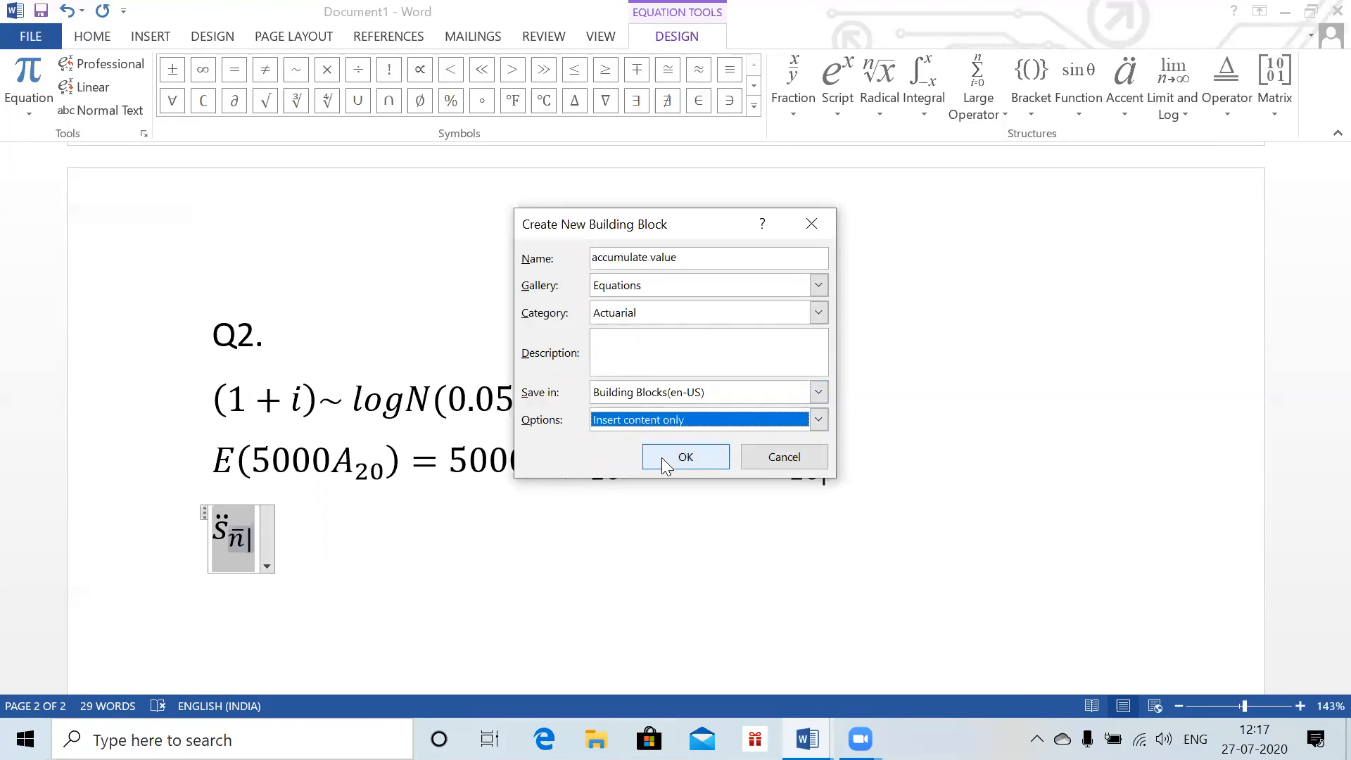
pyautogui.click(661, 458)
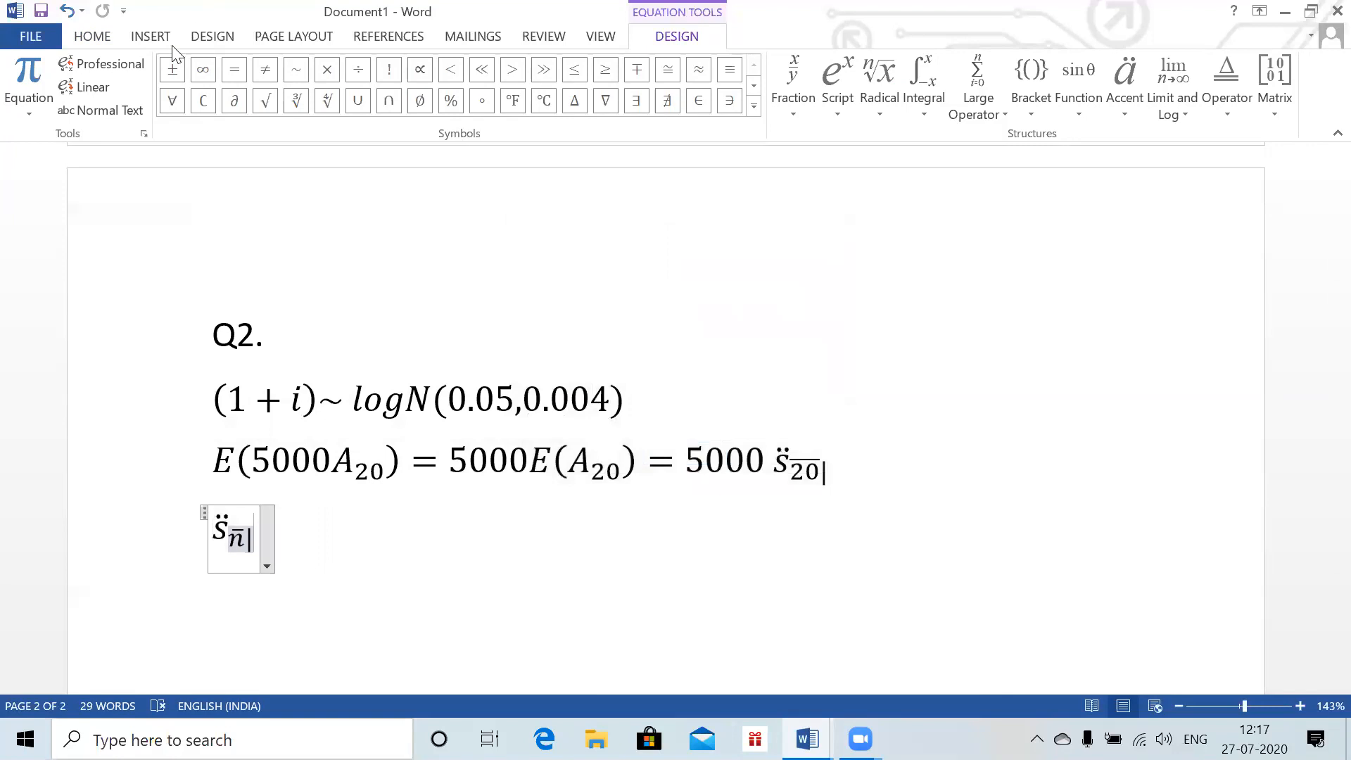
# - Look through the equation gallery for the saved "accumulate value" entry under Actuarial
pyautogui.click(152, 39)
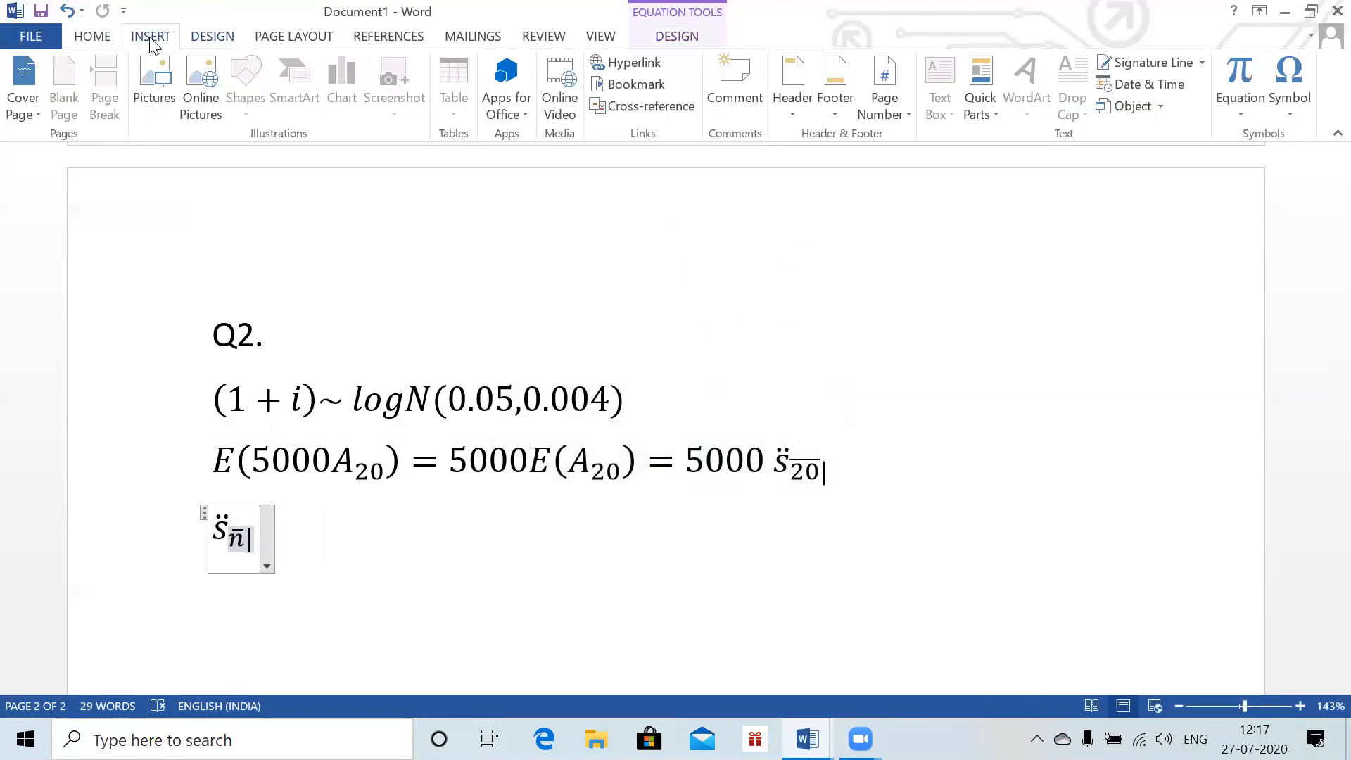
pyautogui.click(1240, 110)
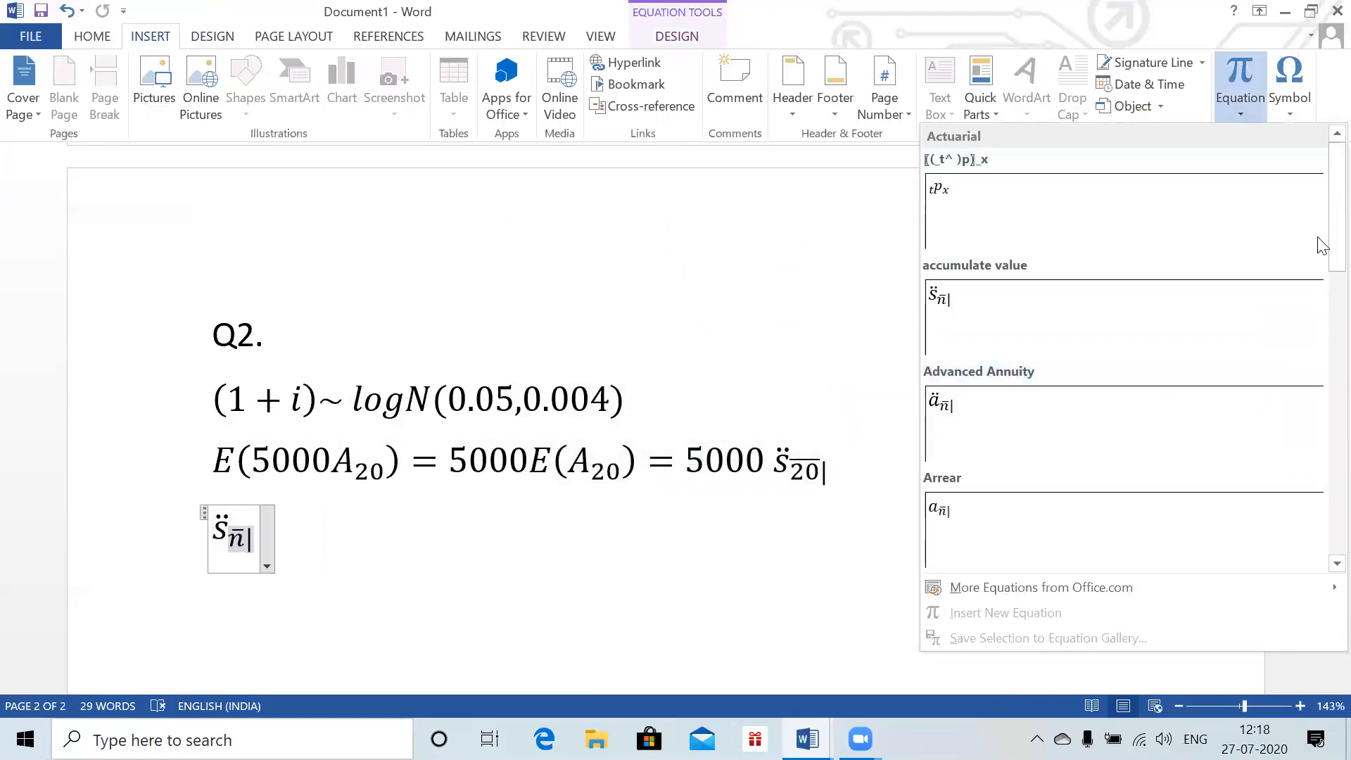
pyautogui.scroll(-3, 1322, 246)
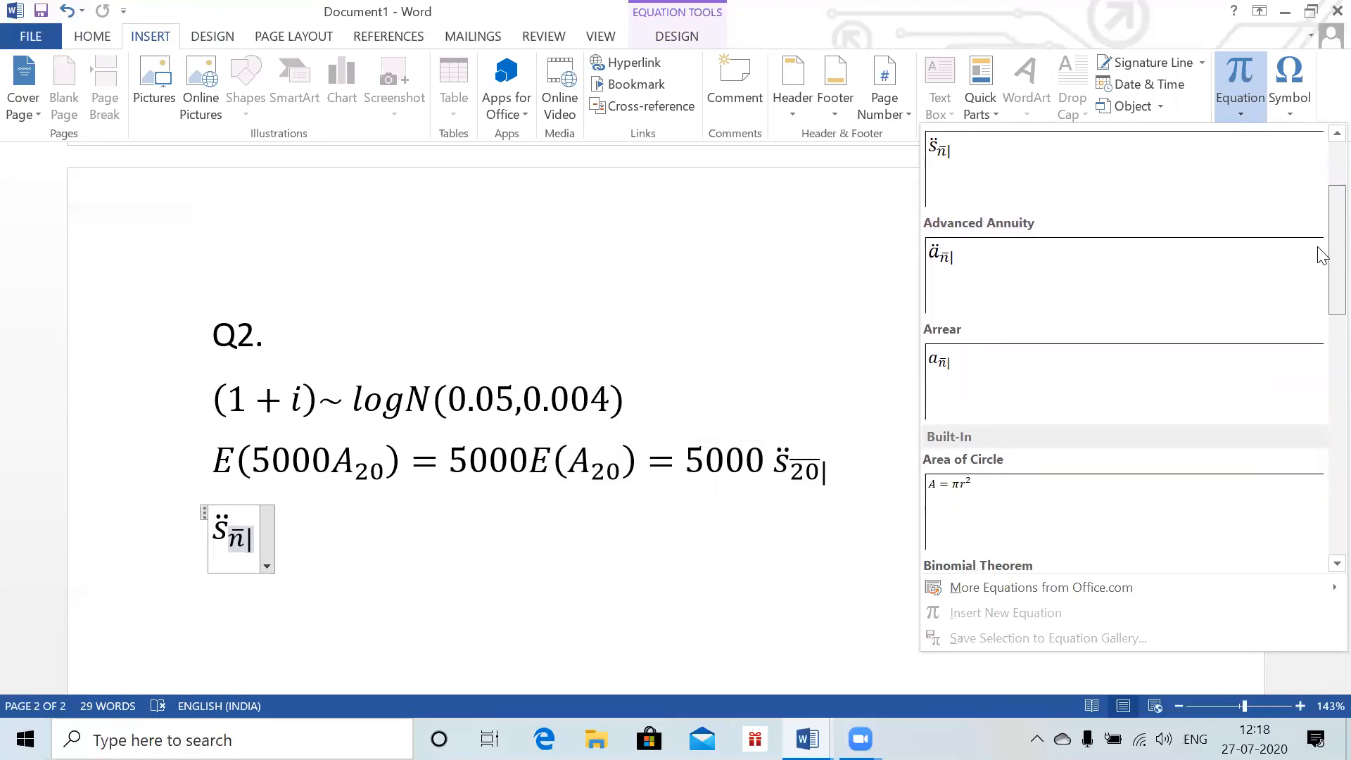
pyautogui.scroll(-2, 1321, 267)
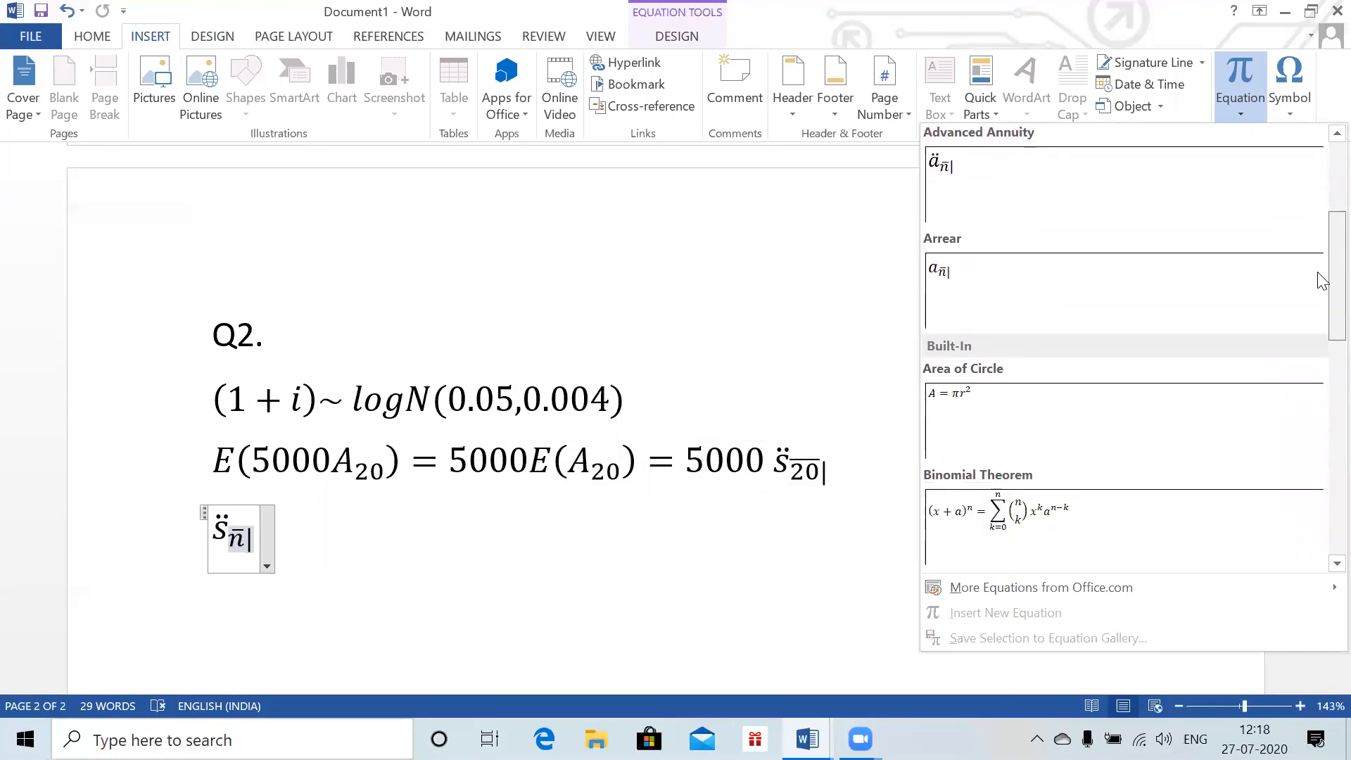
pyautogui.scroll(5, 1321, 281)
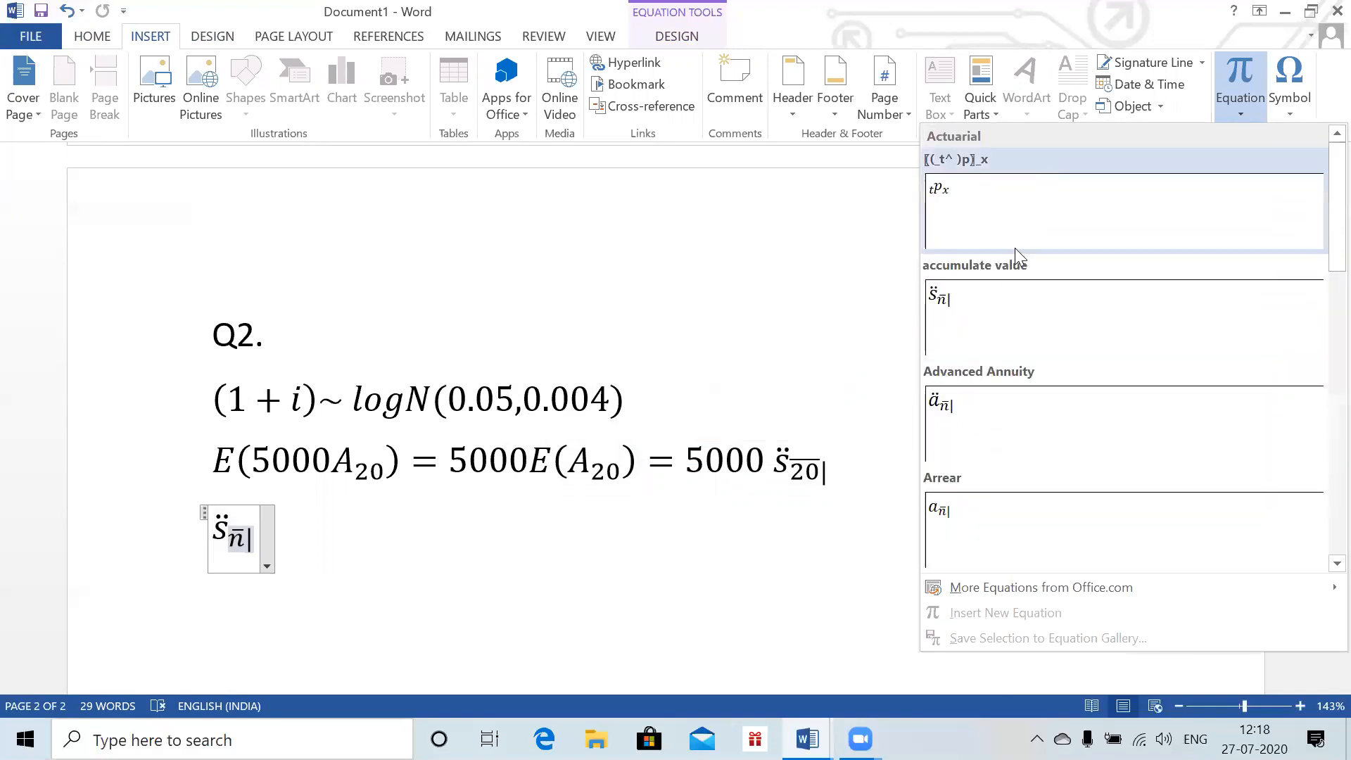
pyautogui.press('Escape')
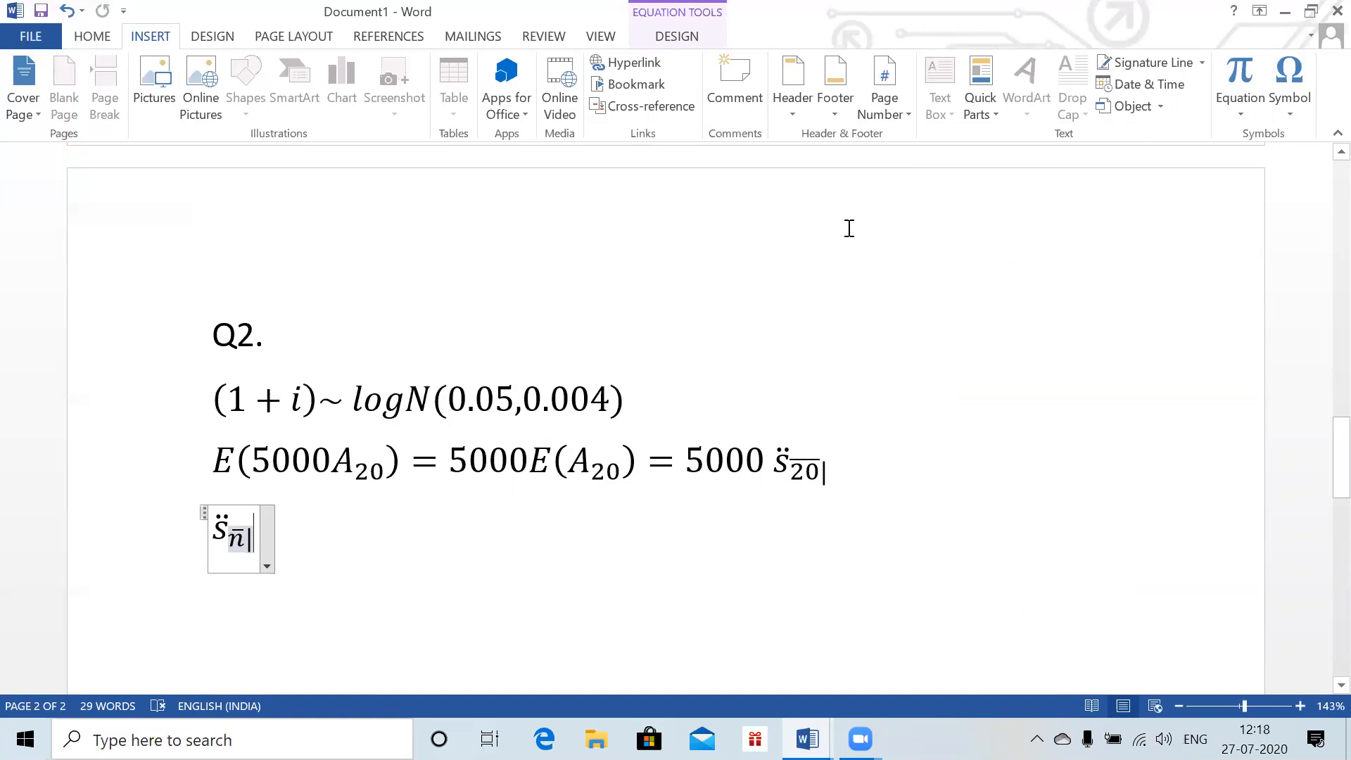
# - Start another equation below the saved symbol and enter a double-dotted s with the subscript 20
pyautogui.click(303, 603)
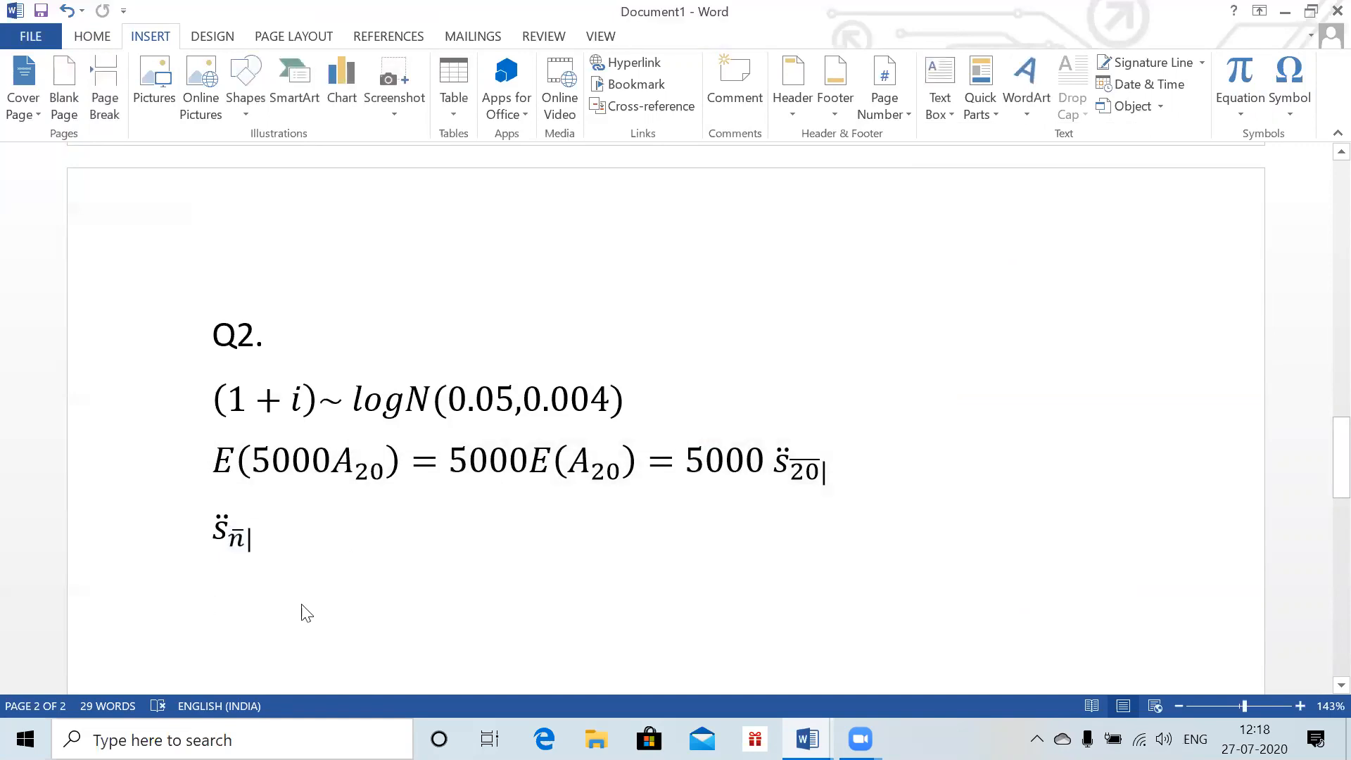
pyautogui.hotkey('alt', '=')
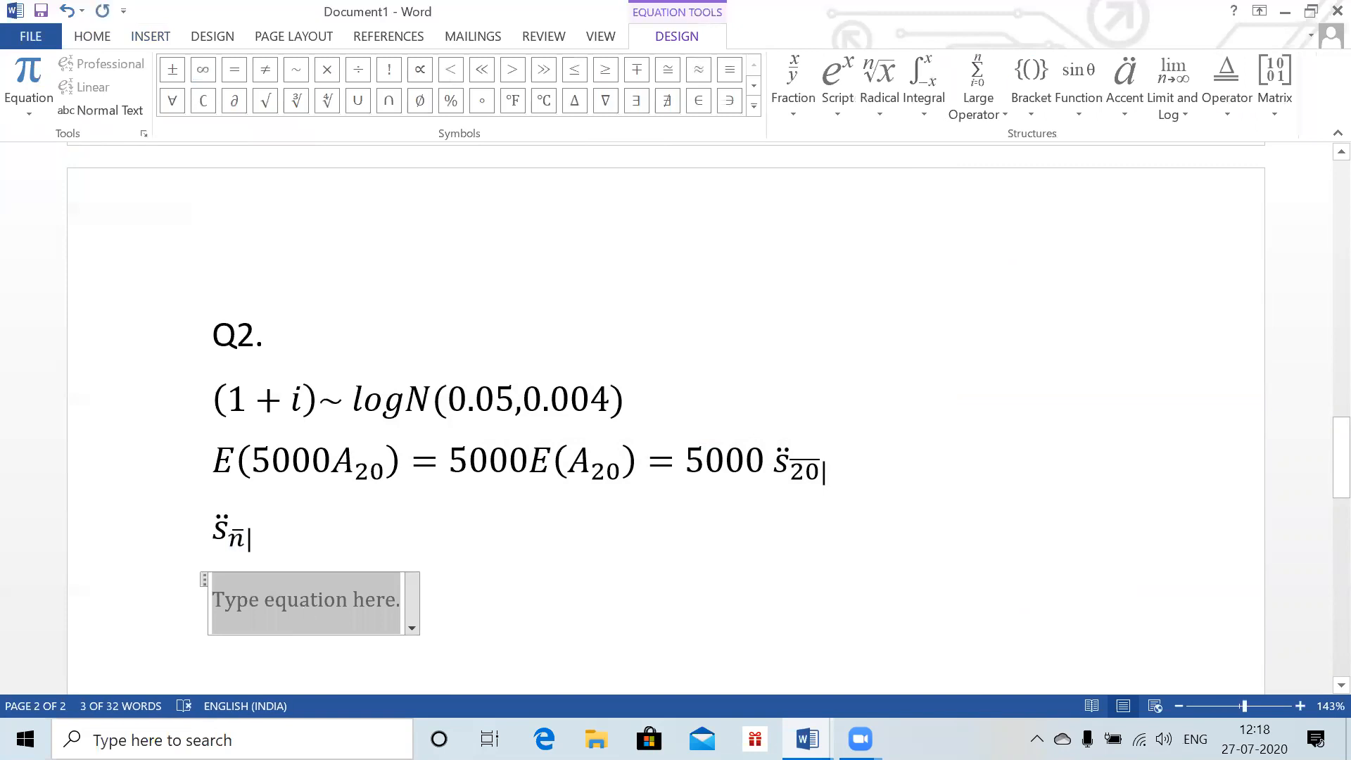
pyautogui.write('s\\ddot')
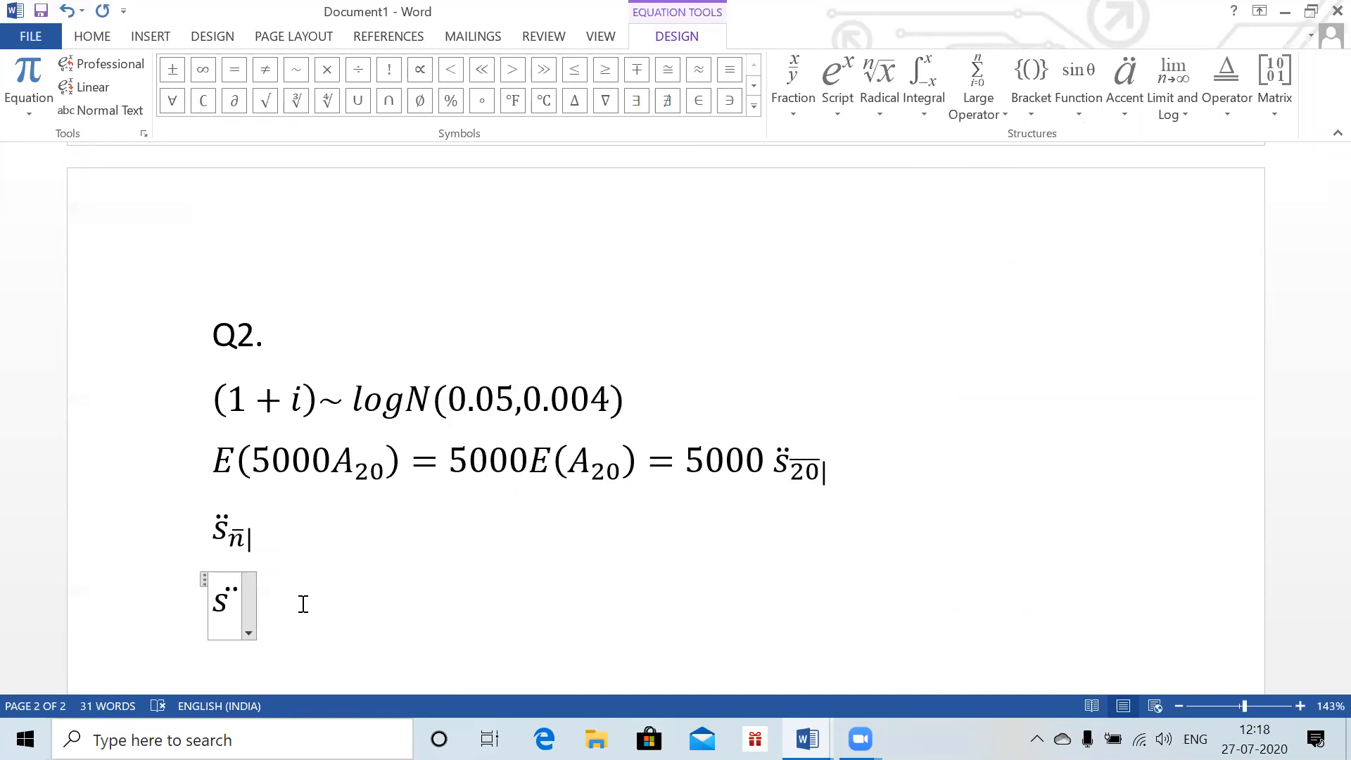
pyautogui.press('space')
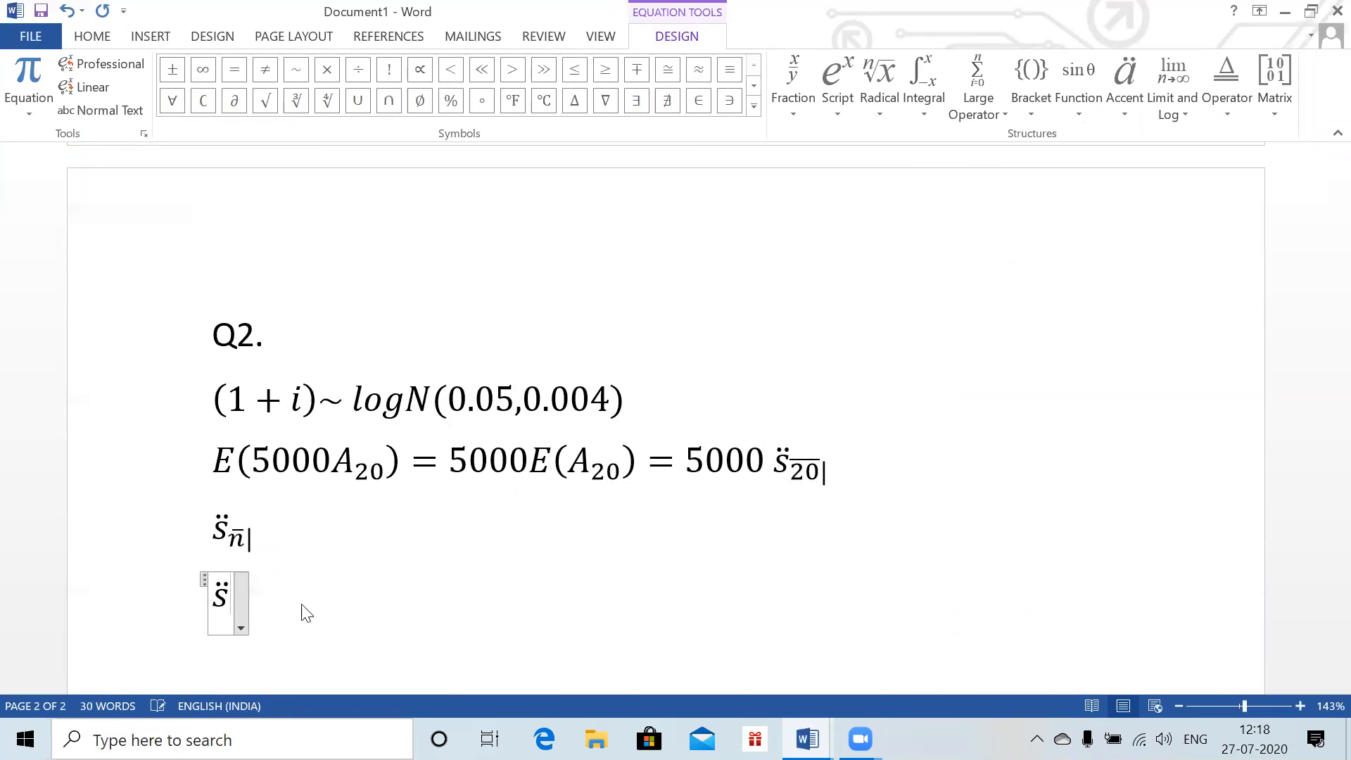
pyautogui.write('(')
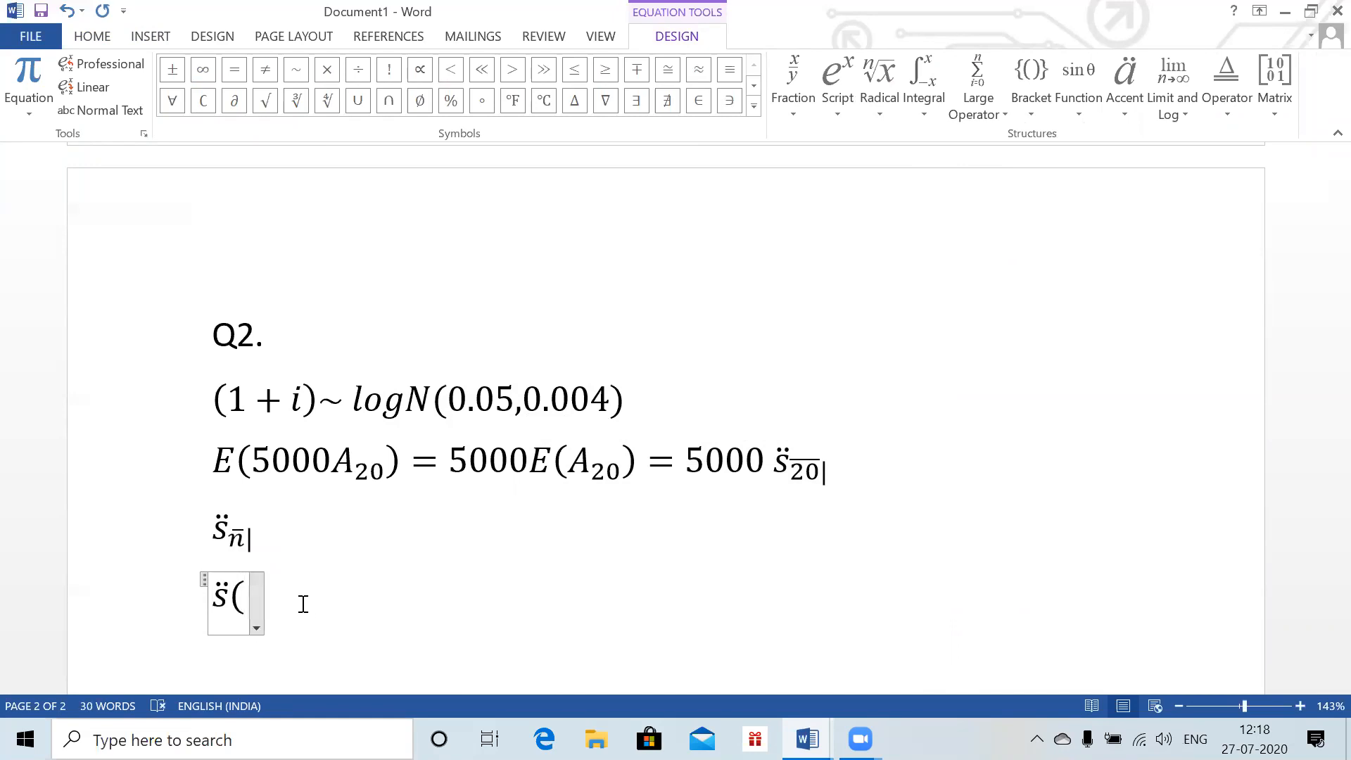
pyautogui.press('BackSpace')
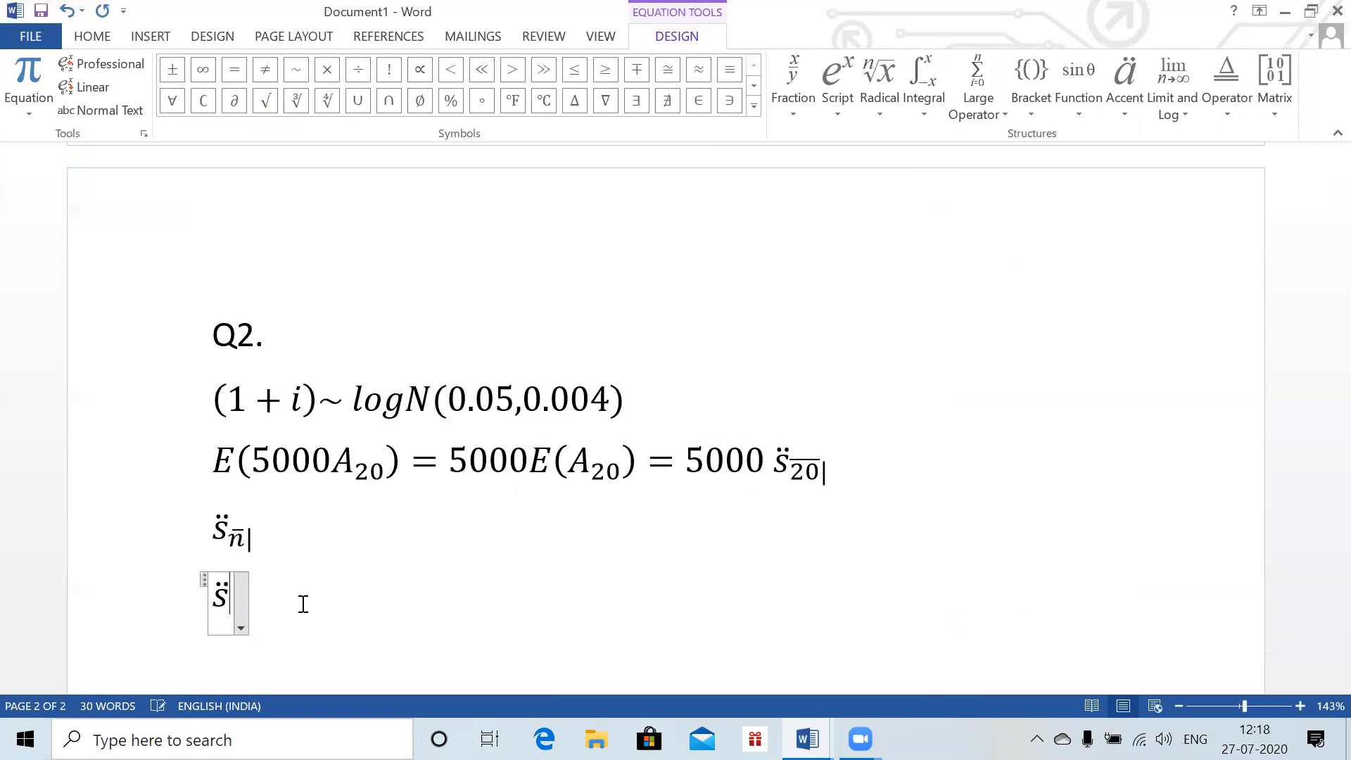
pyautogui.write('_(')
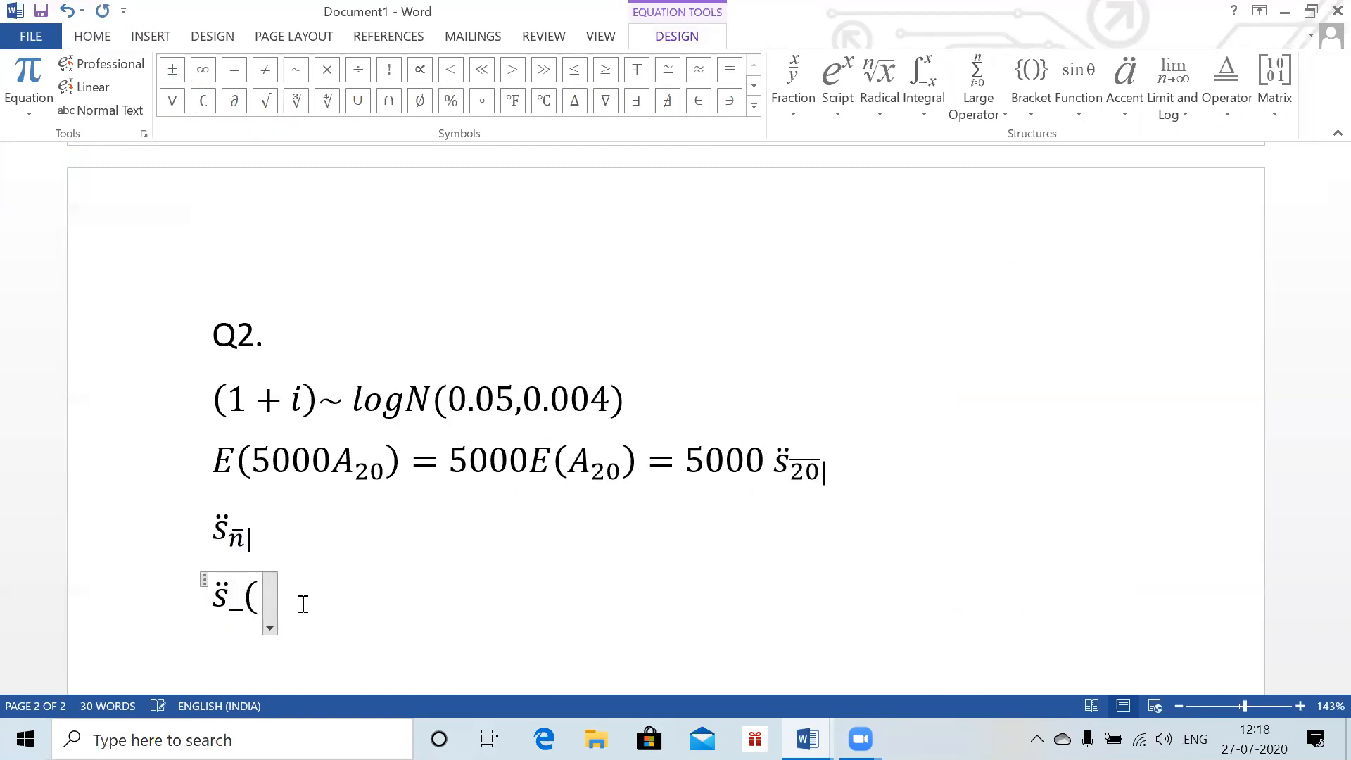
pyautogui.write('20)')
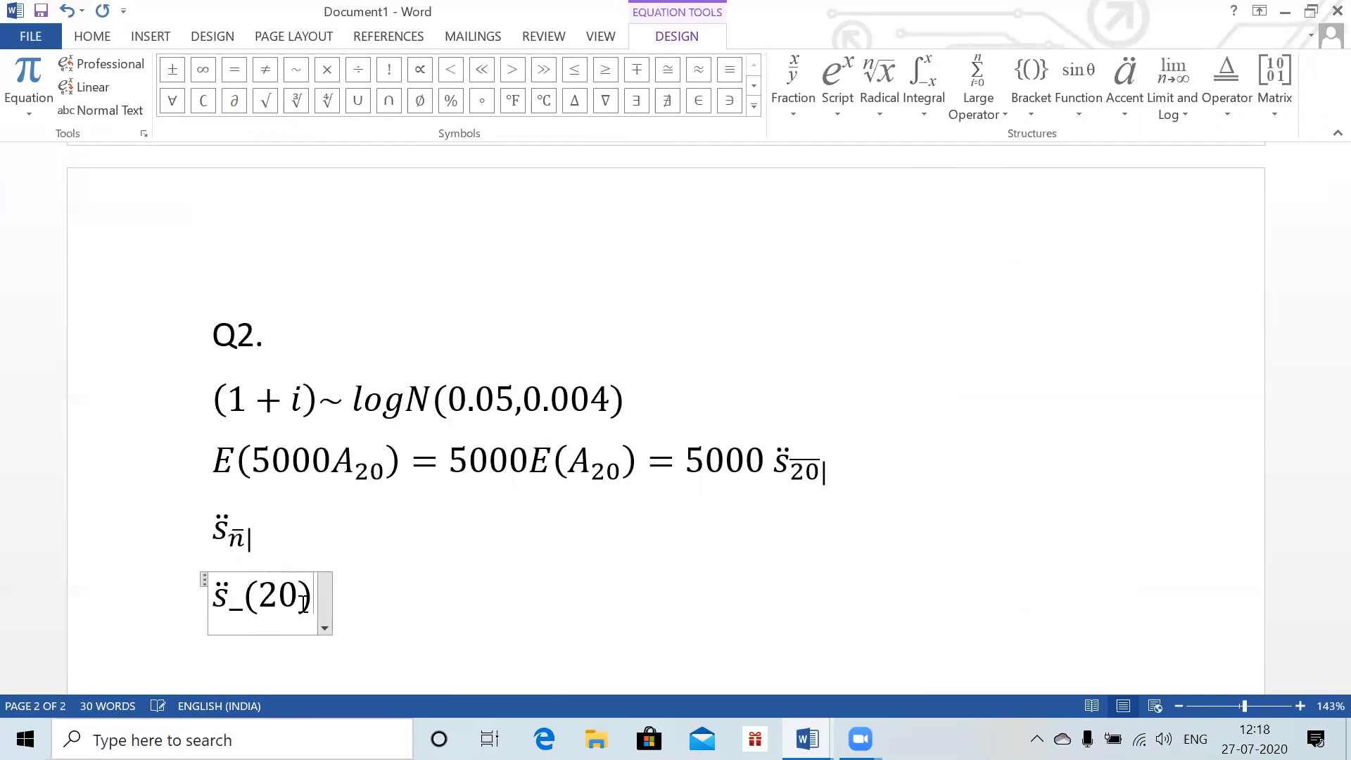
pyautogui.press('space')
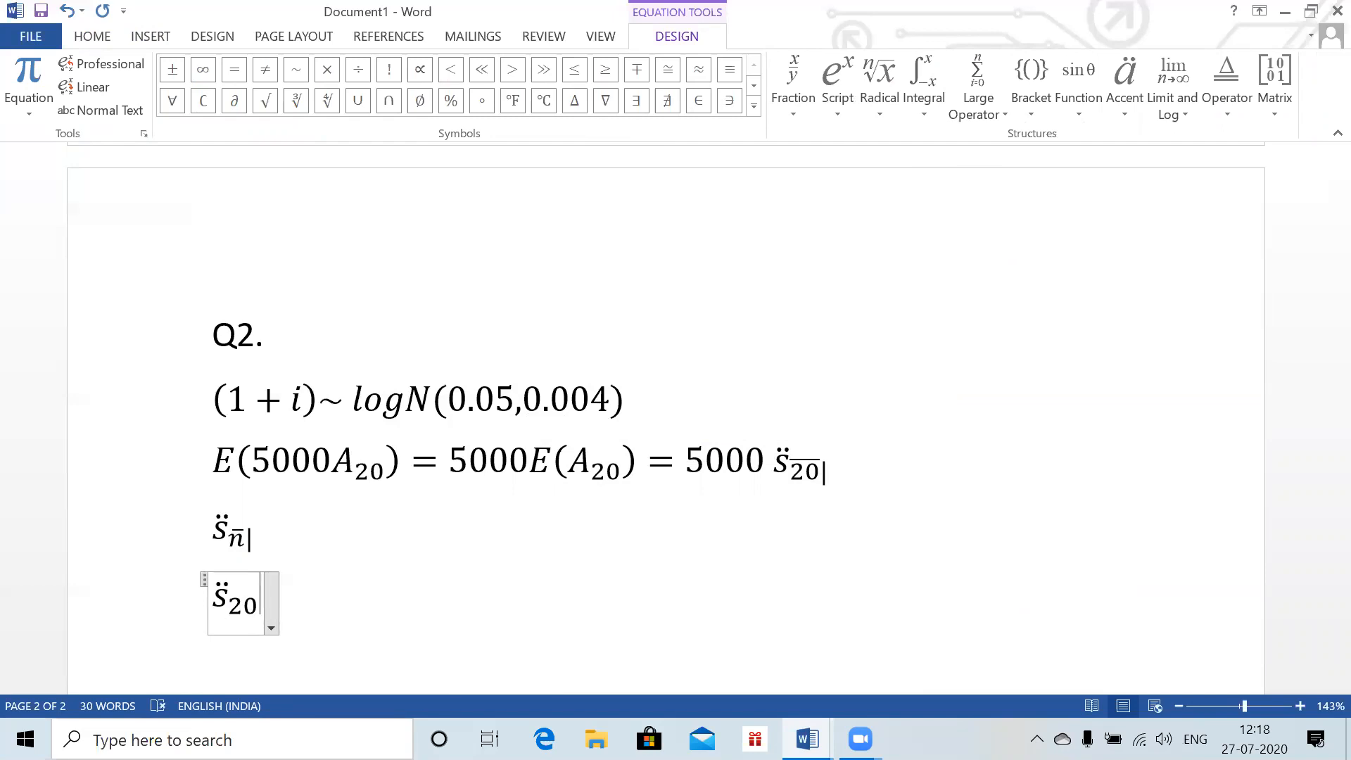
# - Undo the subscript formatting on the last s symbol and rebuild it as an overbarred 20 followed by a vertical bar
pyautogui.hotkey('ctrl', 'z')
pyautogui.write('\x08ar')
pyautogui.press('BackSpace')
pyautogui.press('BackSpace')
pyautogui.press('BackSpace')
pyautogui.press('BackSpace')
pyautogui.press('BackSpace')
pyautogui.write('\\bat')
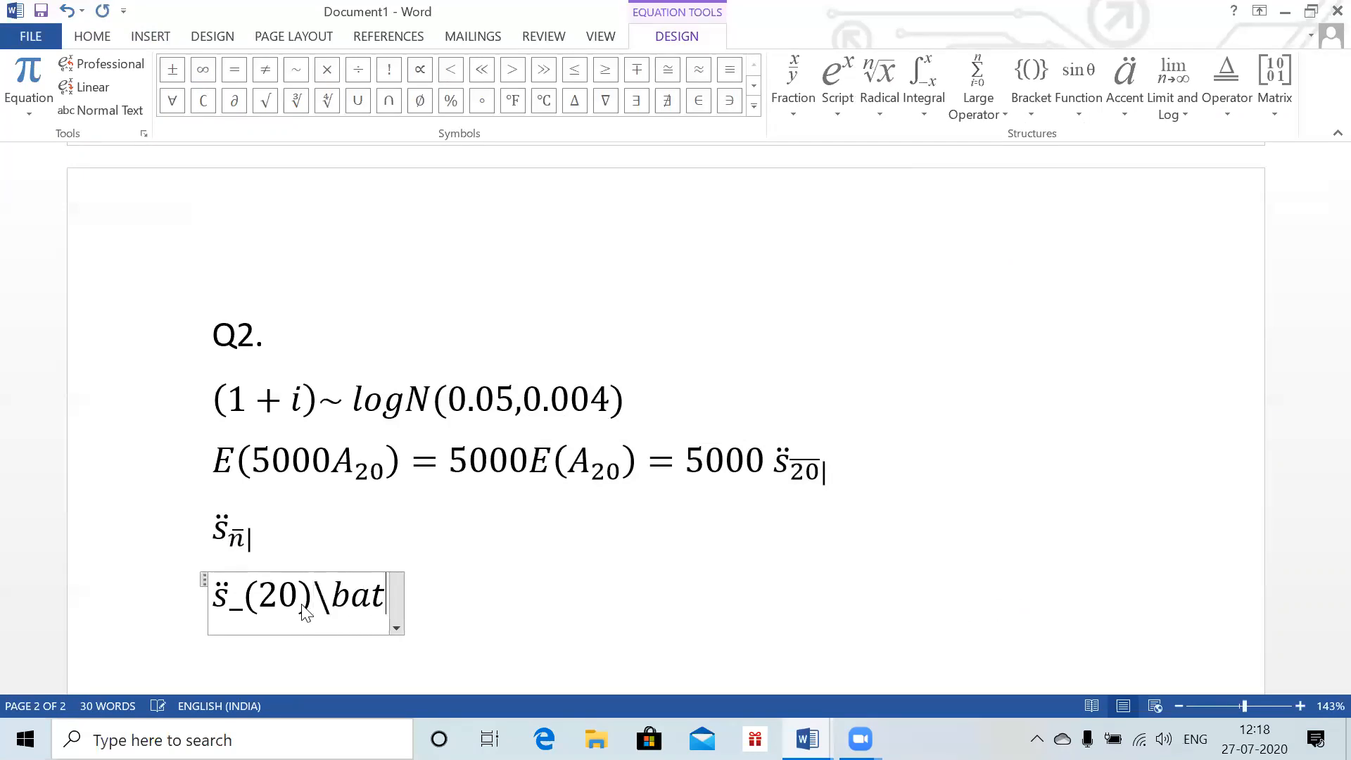
pyautogui.press('BackSpace')
pyautogui.write('r   ')
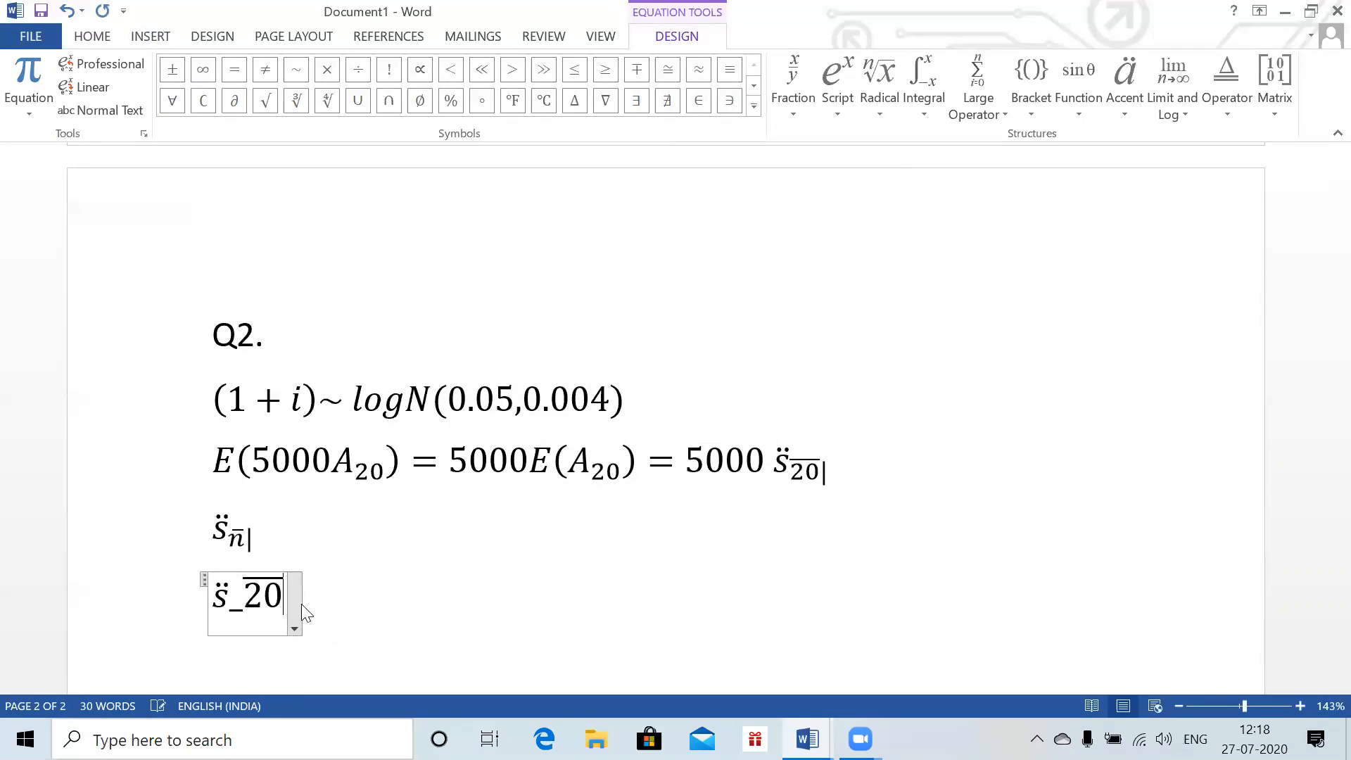
pyautogui.write('|')
pyautogui.click(359, 611)
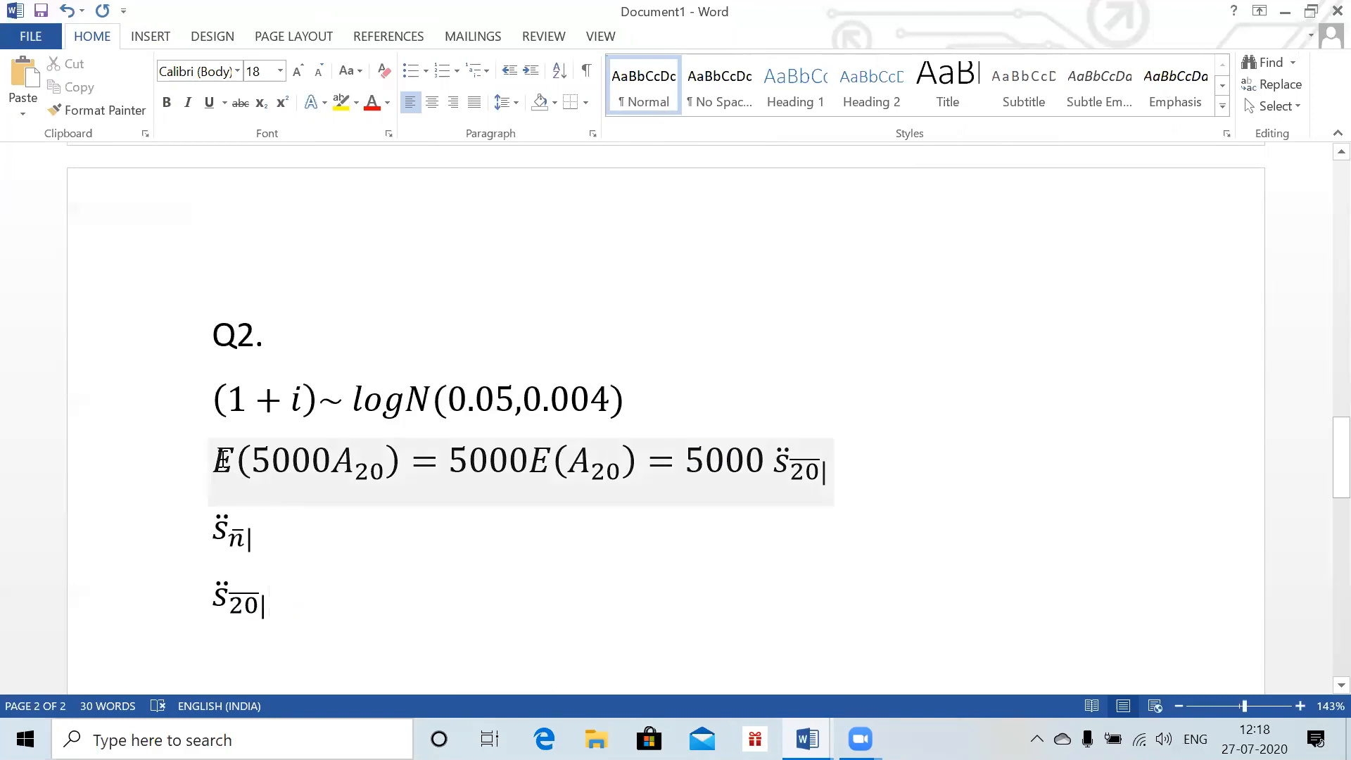
pyautogui.moveTo(213, 459); pyautogui.dragTo(795, 466)
pyautogui.click(789, 463)
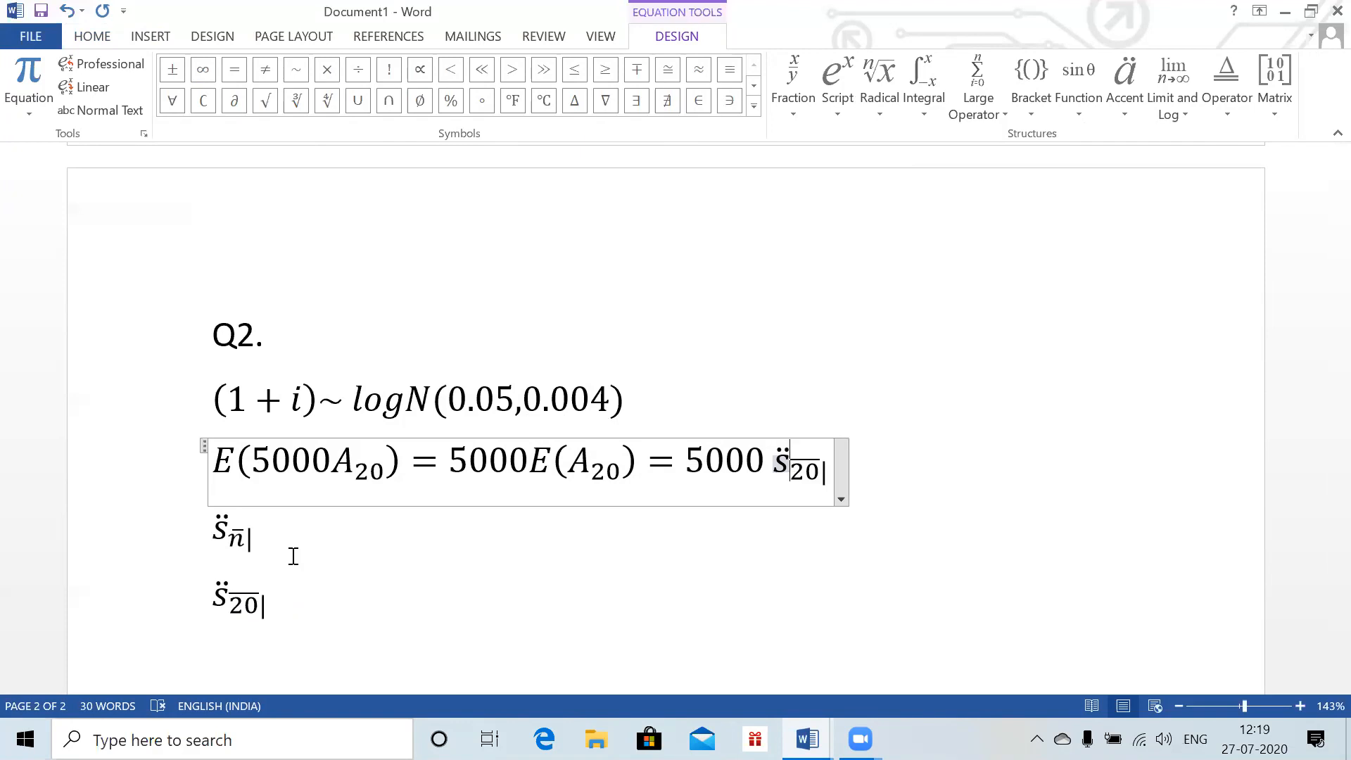
pyautogui.click(243, 542)
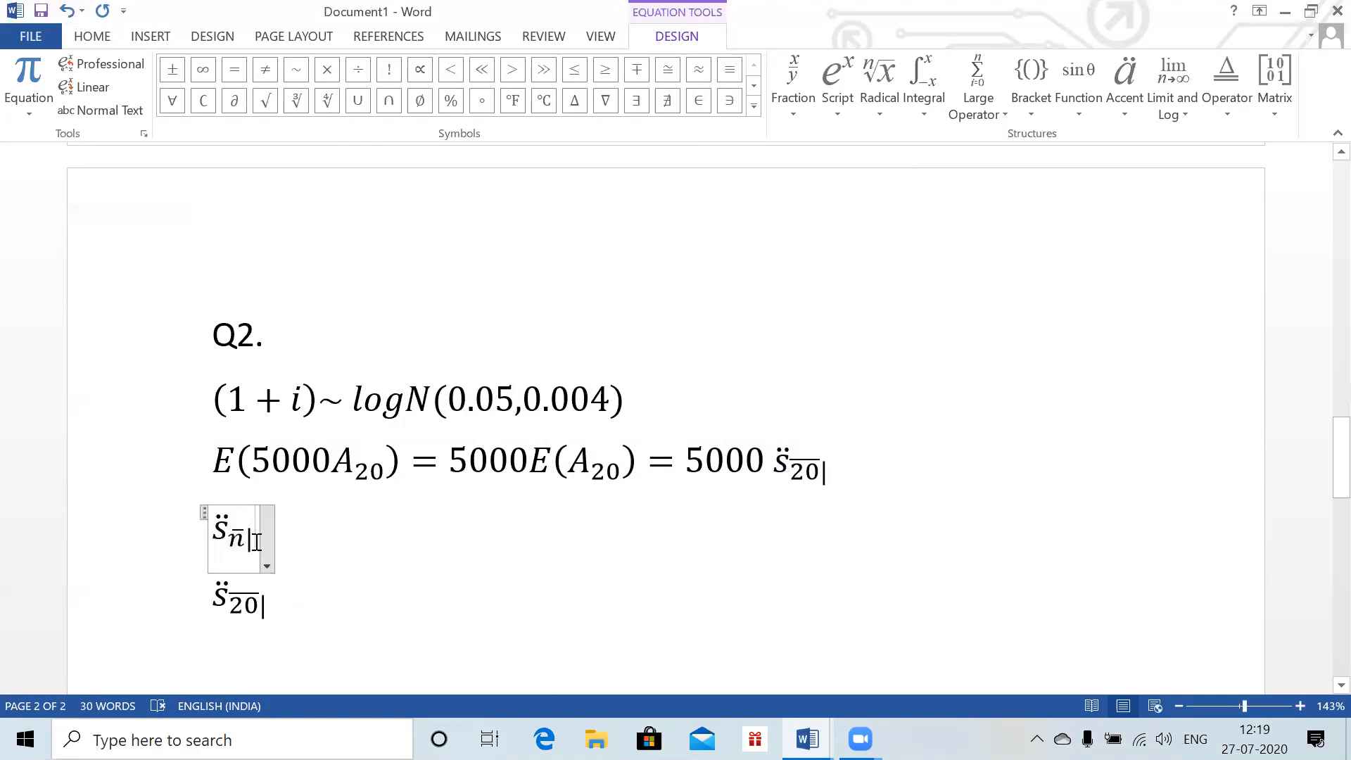
# - Open the keyboard shortcut customization in the program options and list the Building Blocks category
pyautogui.click(16, 34)
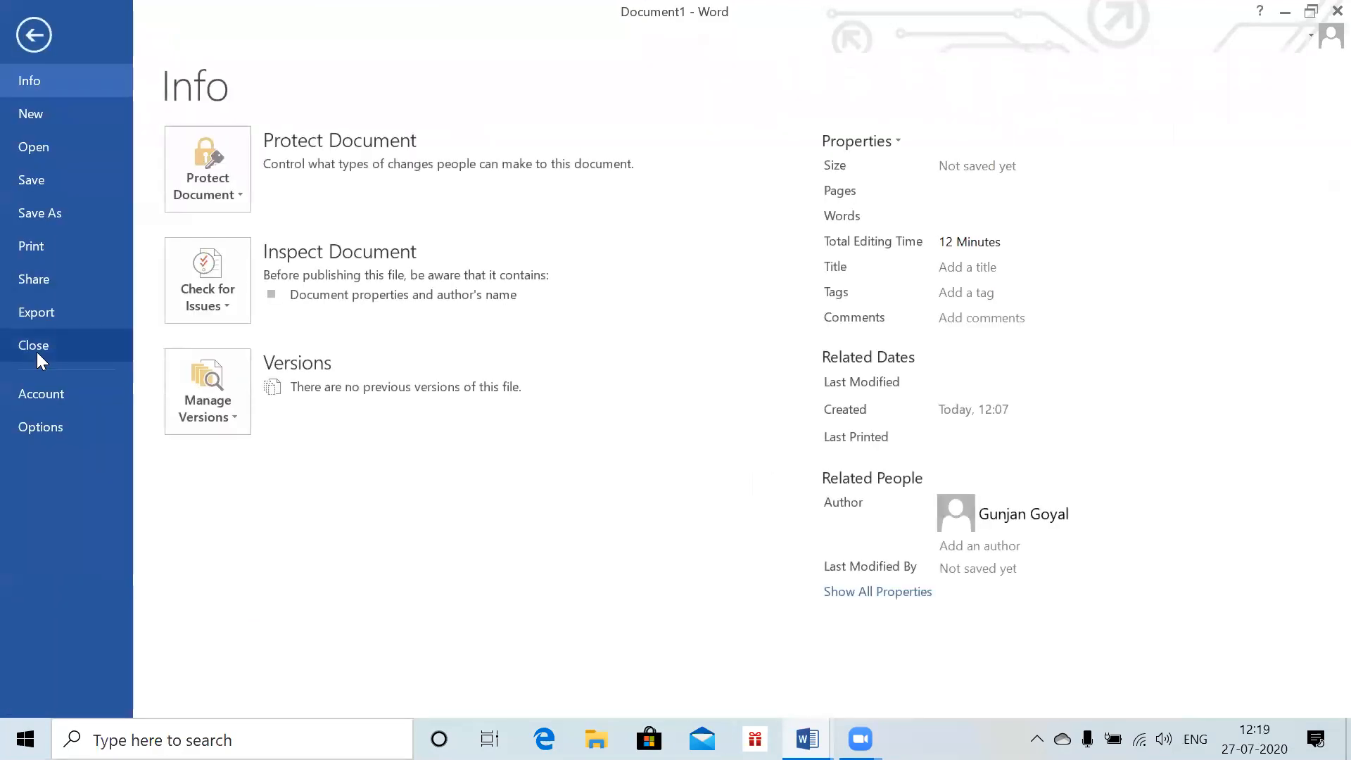
pyautogui.click(32, 422)
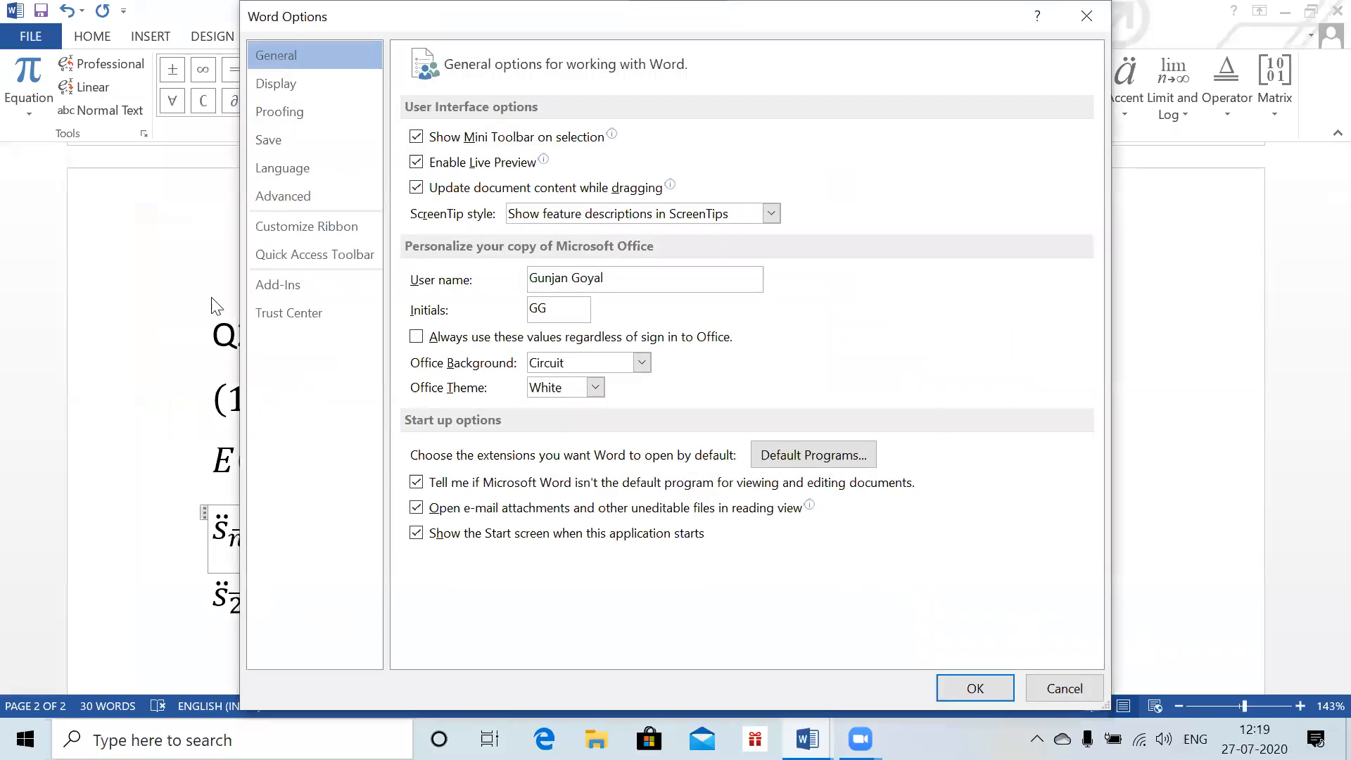
pyautogui.click(277, 238)
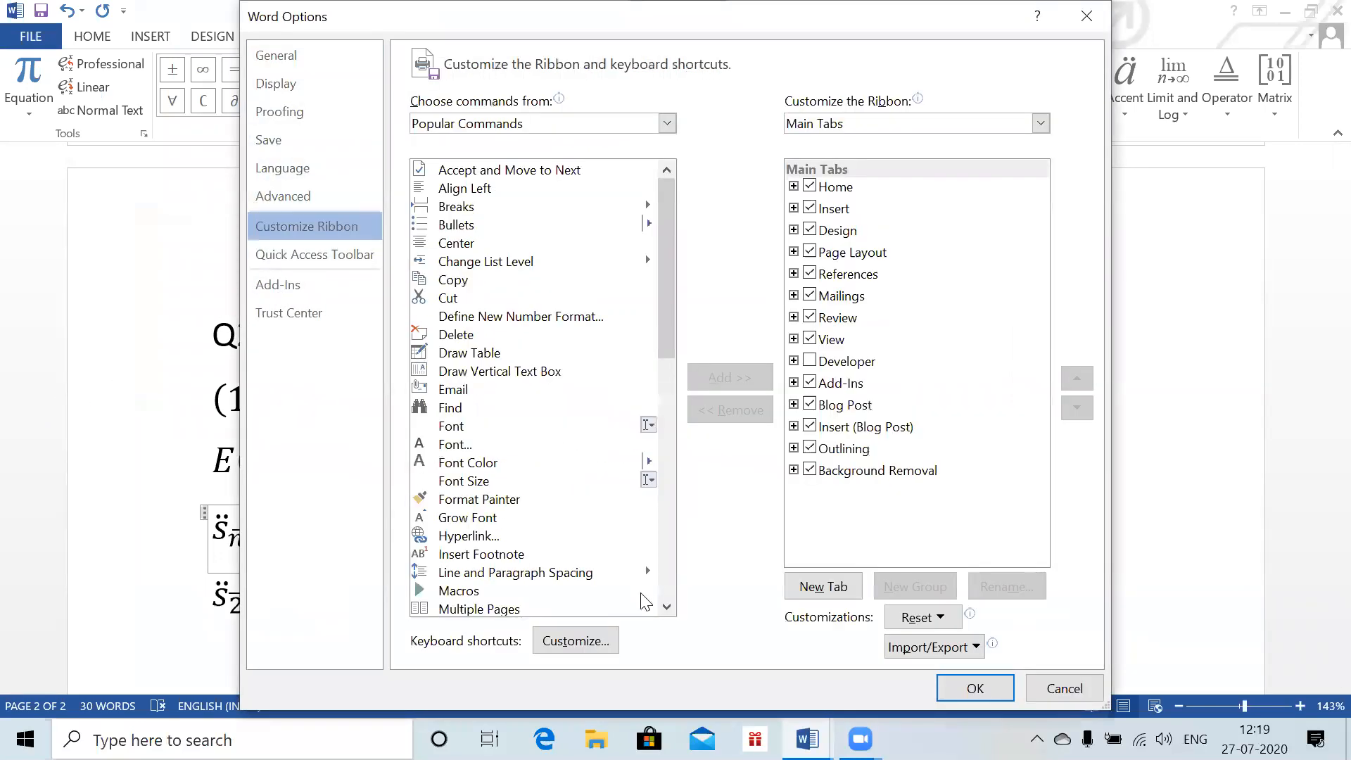
pyautogui.click(574, 641)
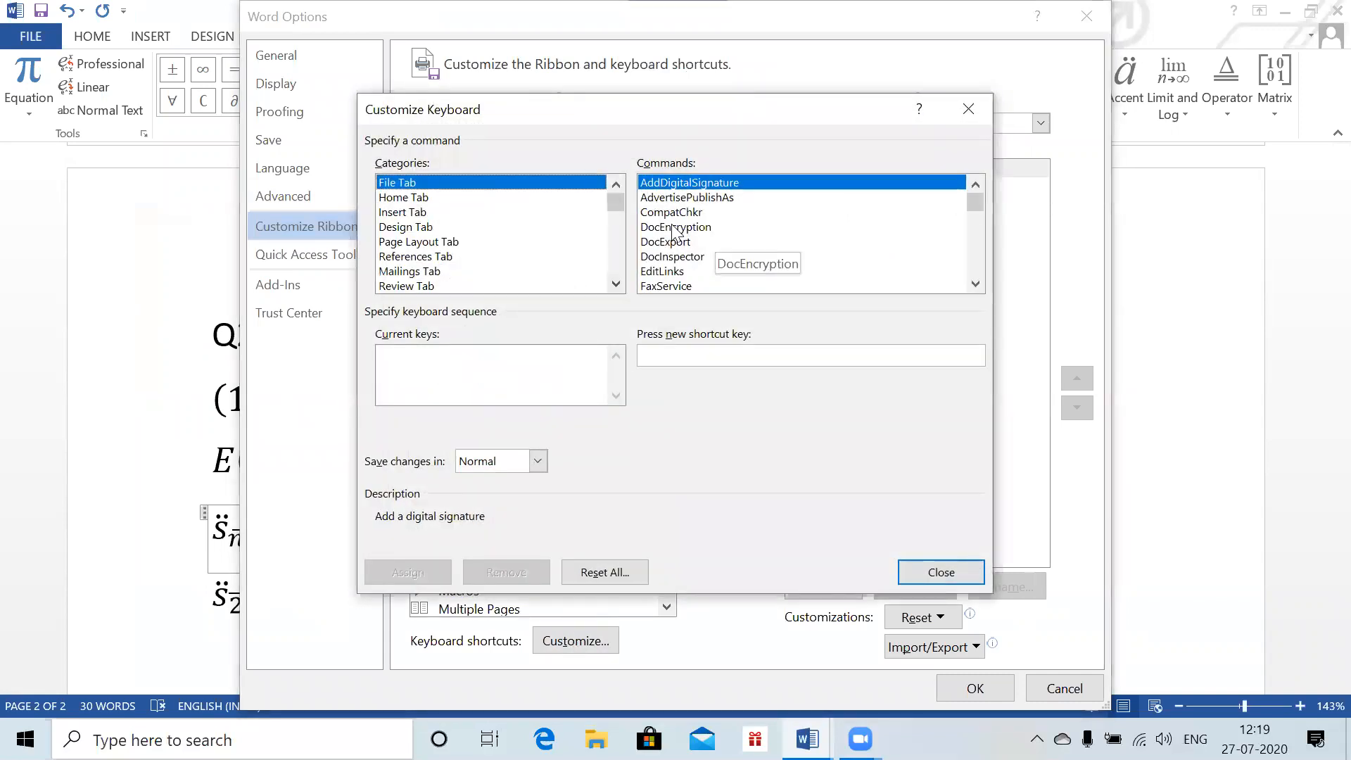
pyautogui.moveTo(614, 202); pyautogui.dragTo(617, 283)
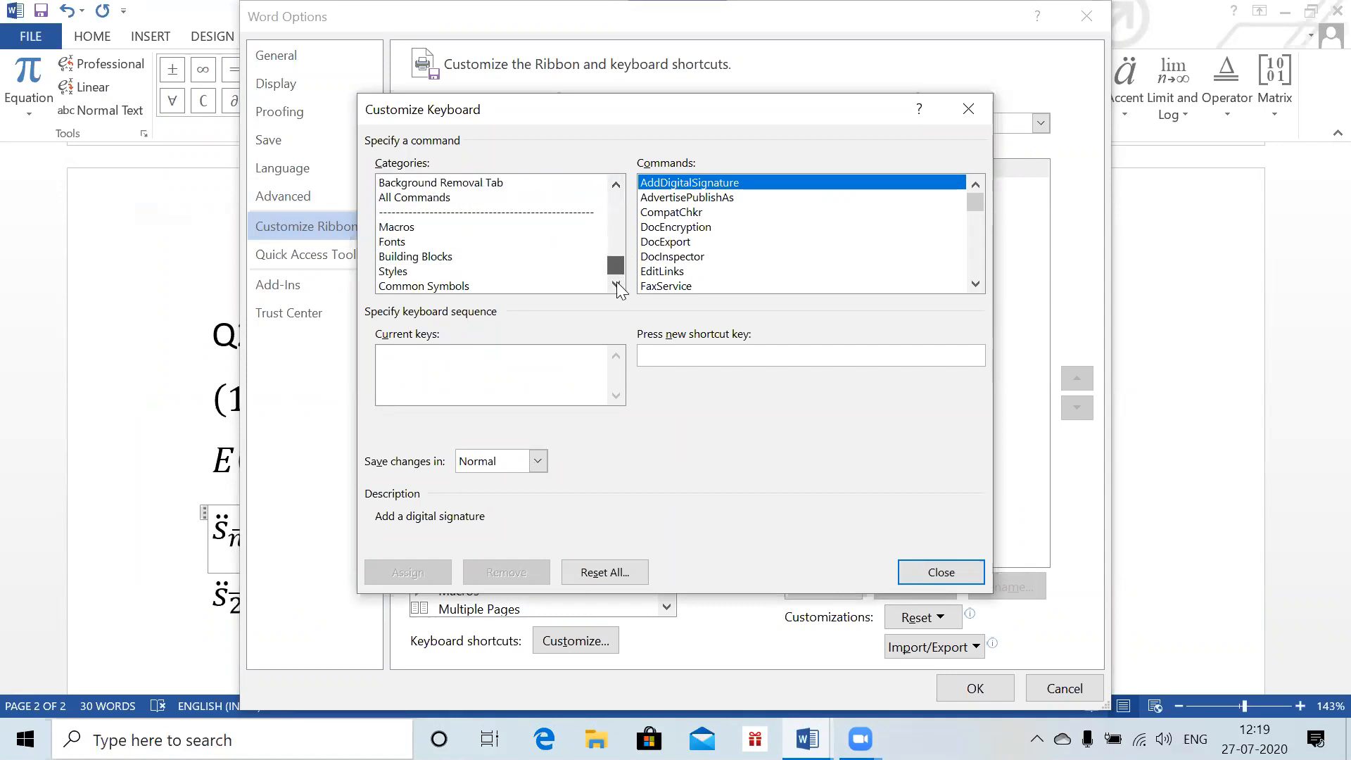
pyautogui.click(446, 258)
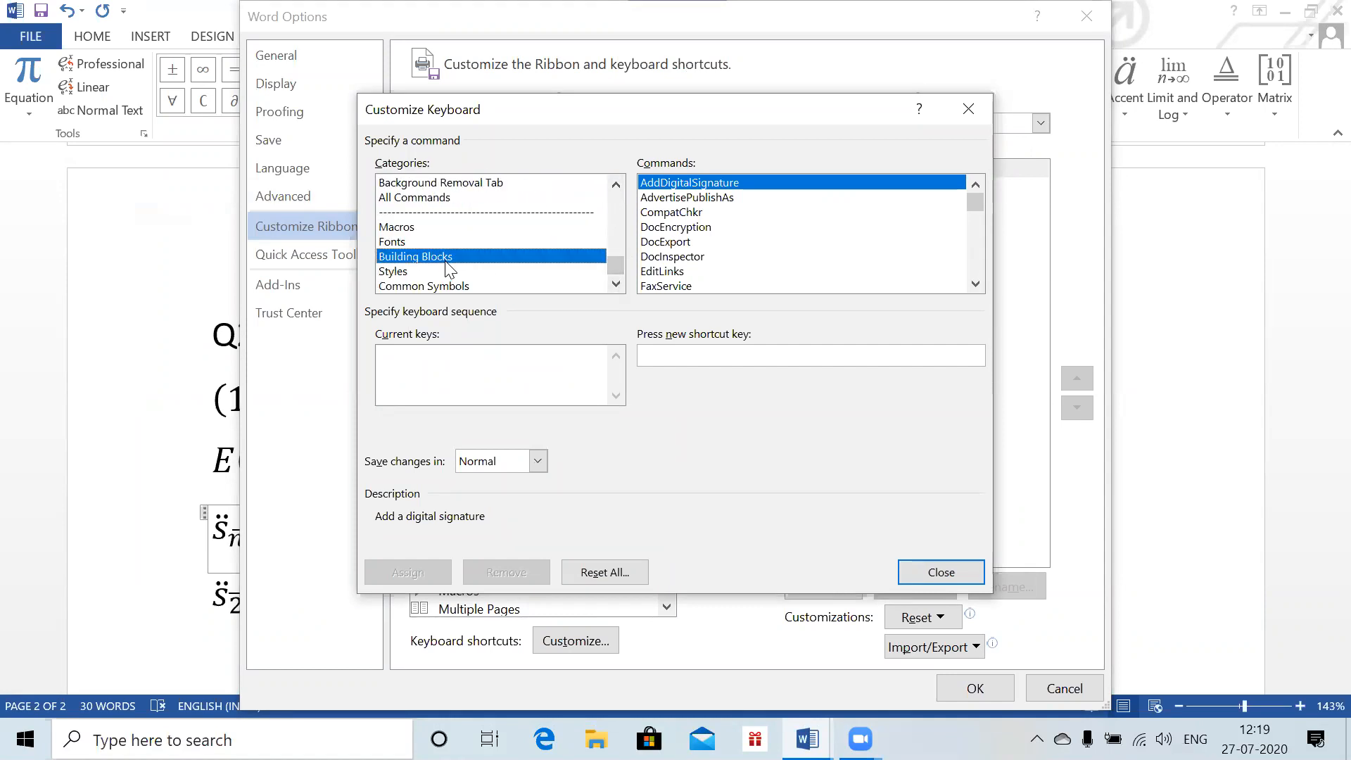
pyautogui.click(942, 85)
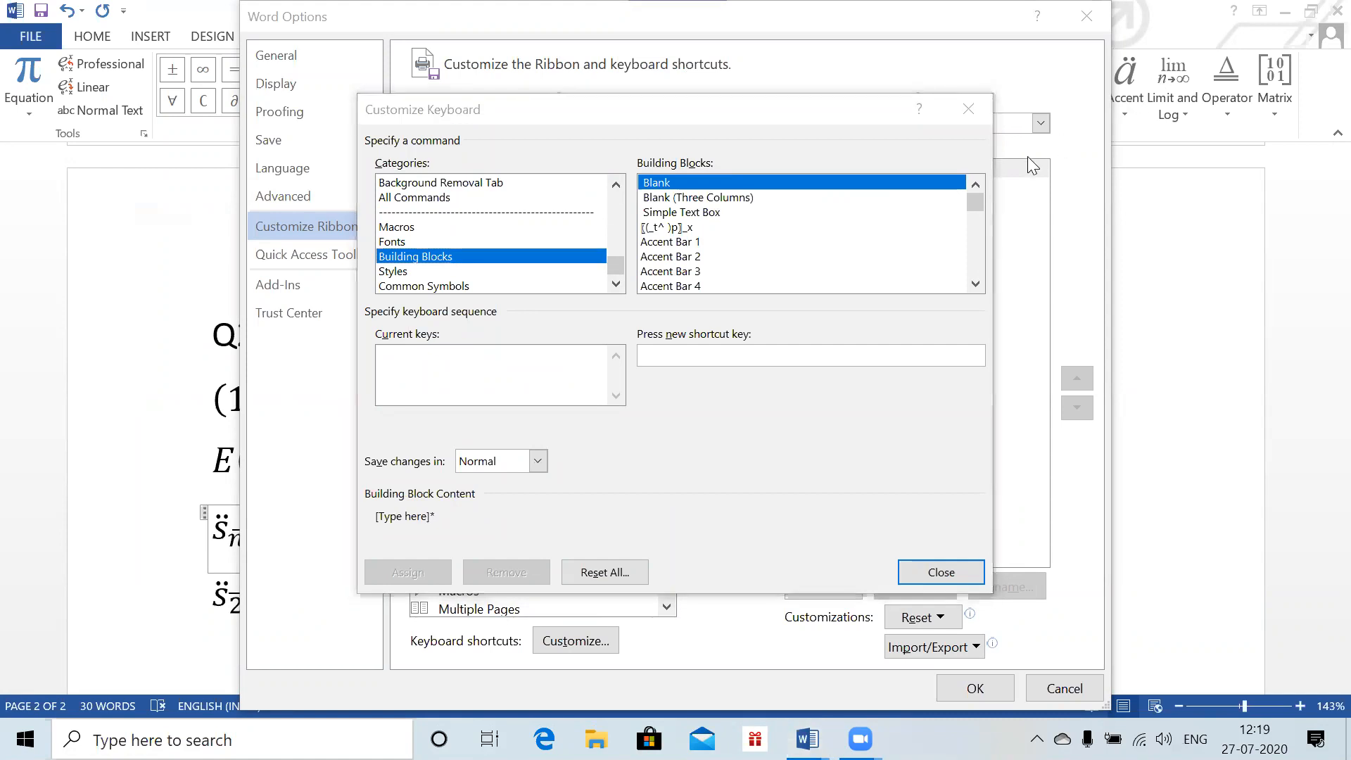
# - Assign the shortcut Ctrl+Shift+S to the "accumulate value" building block and accept the options
pyautogui.moveTo(972, 201)
pyautogui.mouseDown()
pyautogui.moveTo(964, 281)
pyautogui.moveTo(963, 202)
pyautogui.mouseUp()
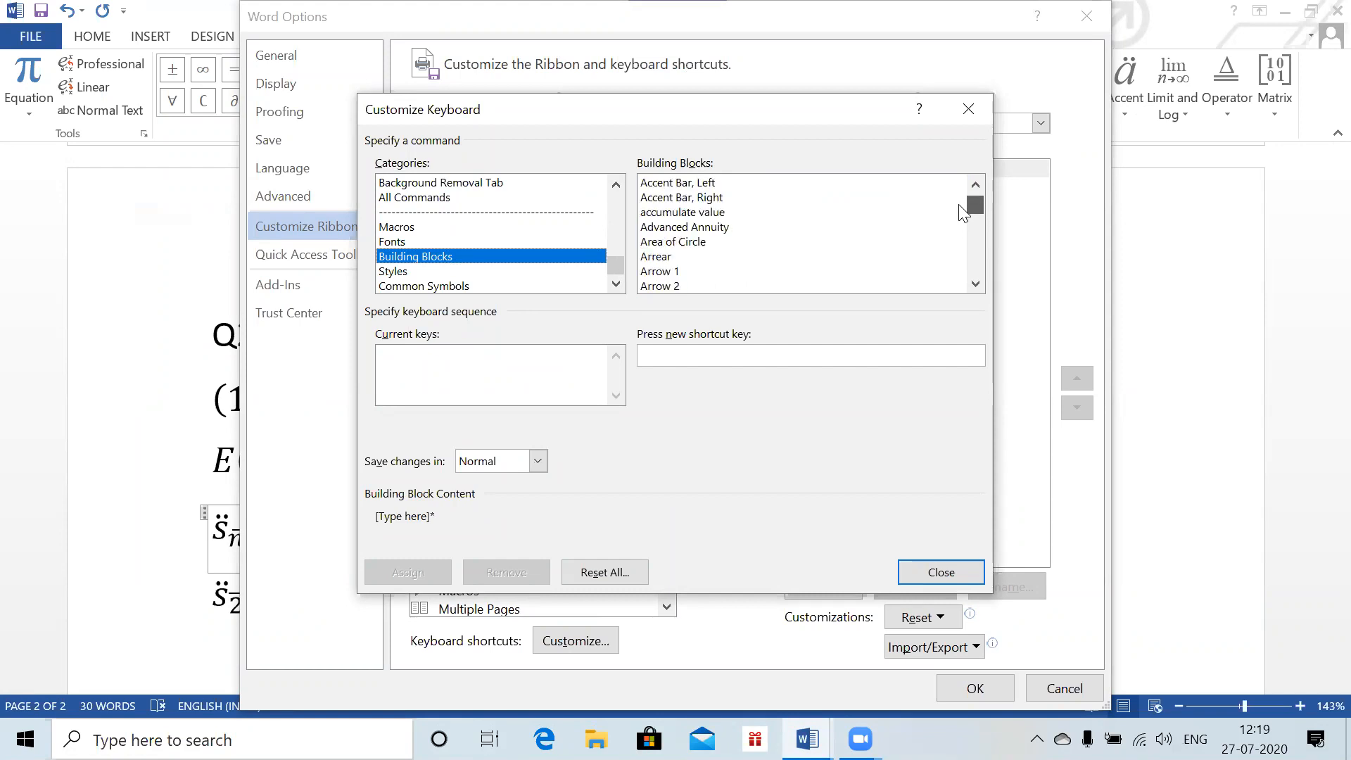
pyautogui.click(714, 212)
pyautogui.click(698, 357)
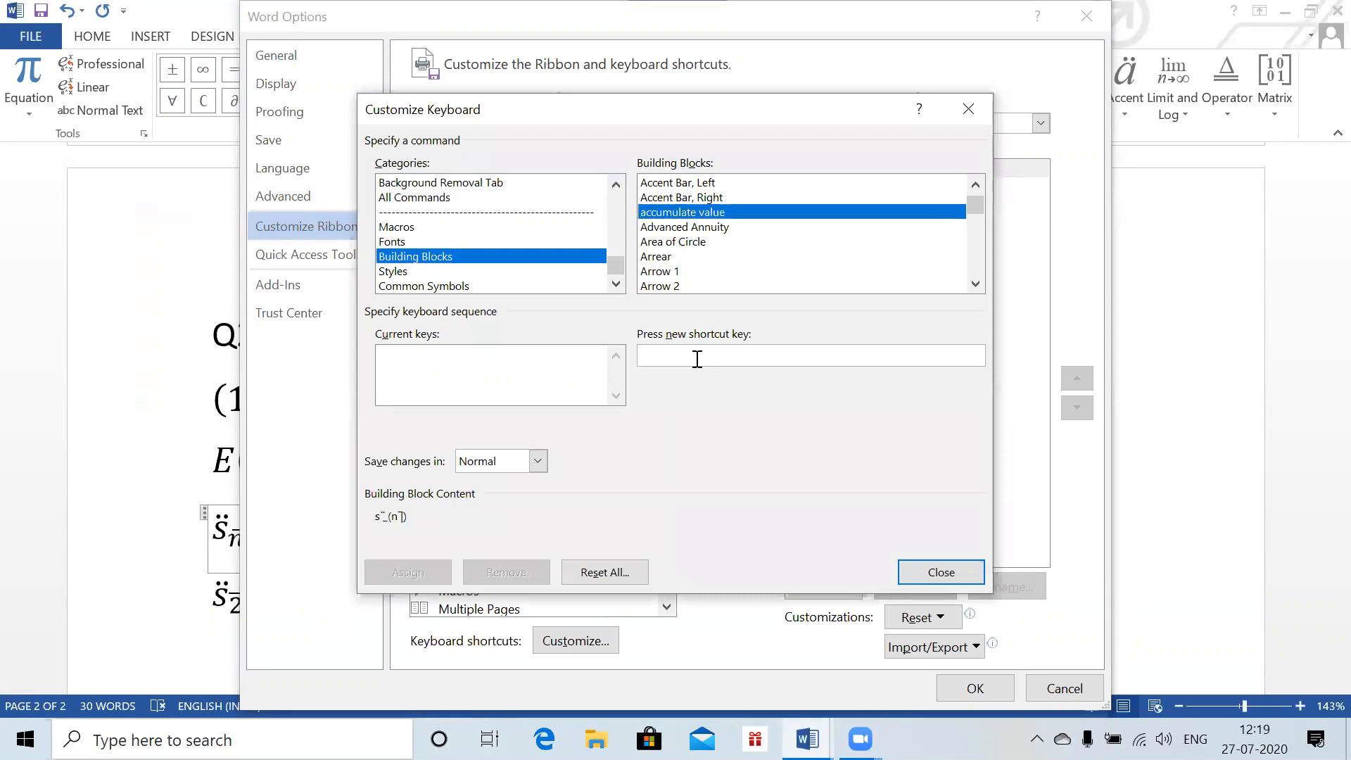
pyautogui.hotkey('ctrl', 'shift', 's')
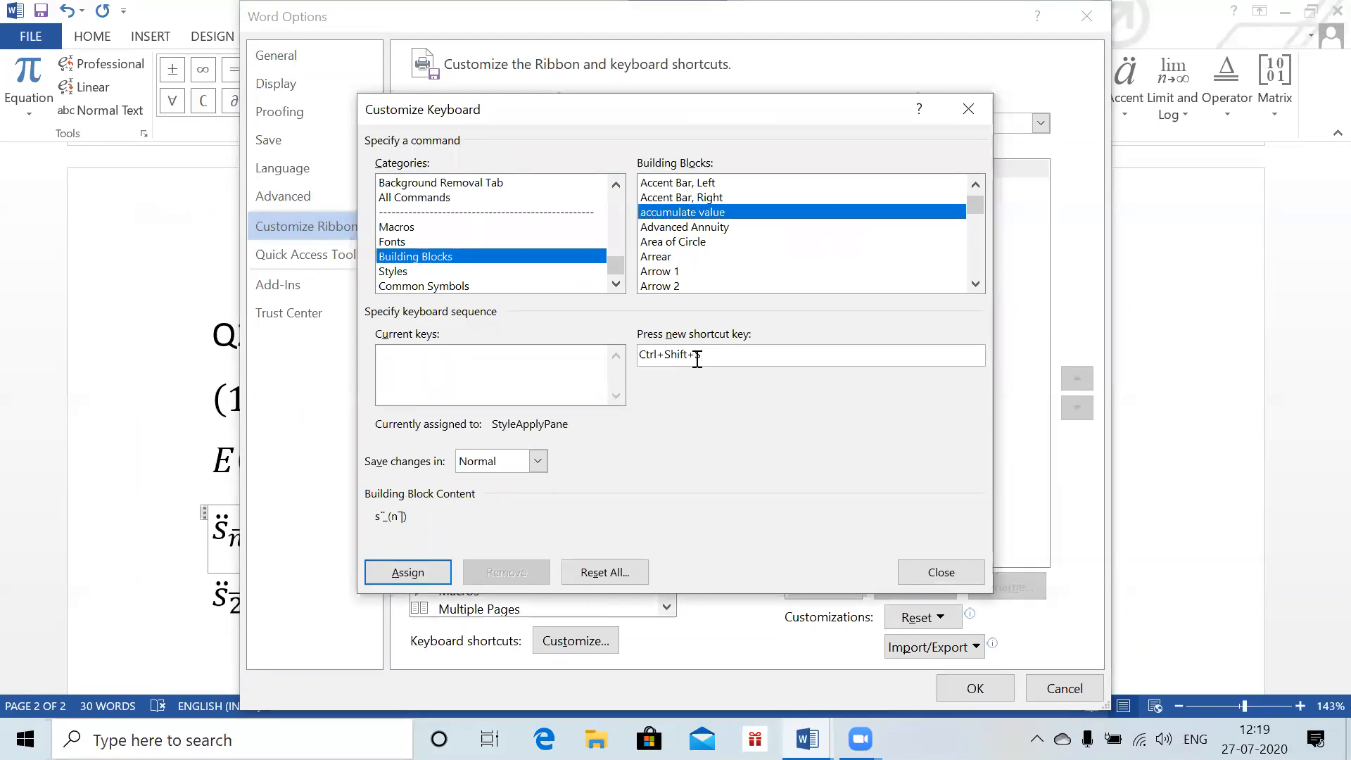
pyautogui.click(398, 567)
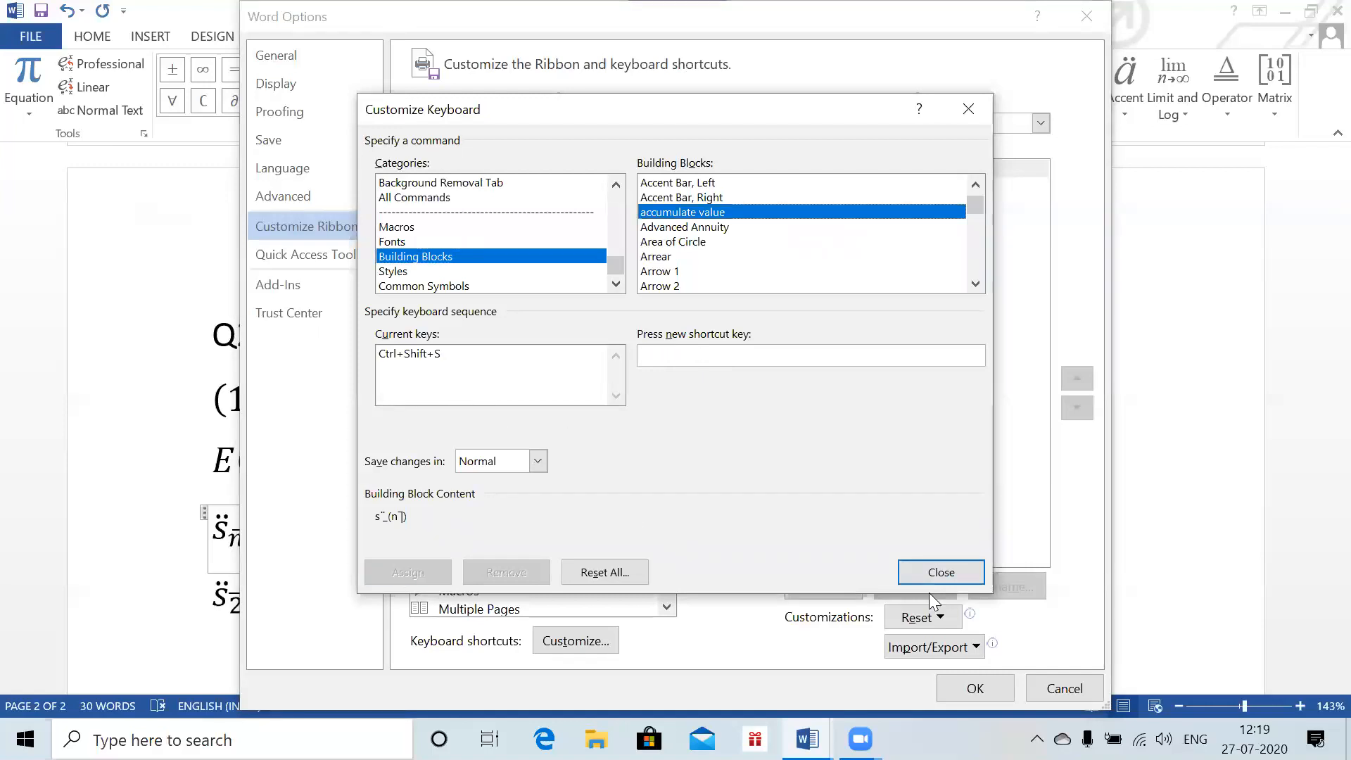
pyautogui.click(921, 575)
pyautogui.click(949, 696)
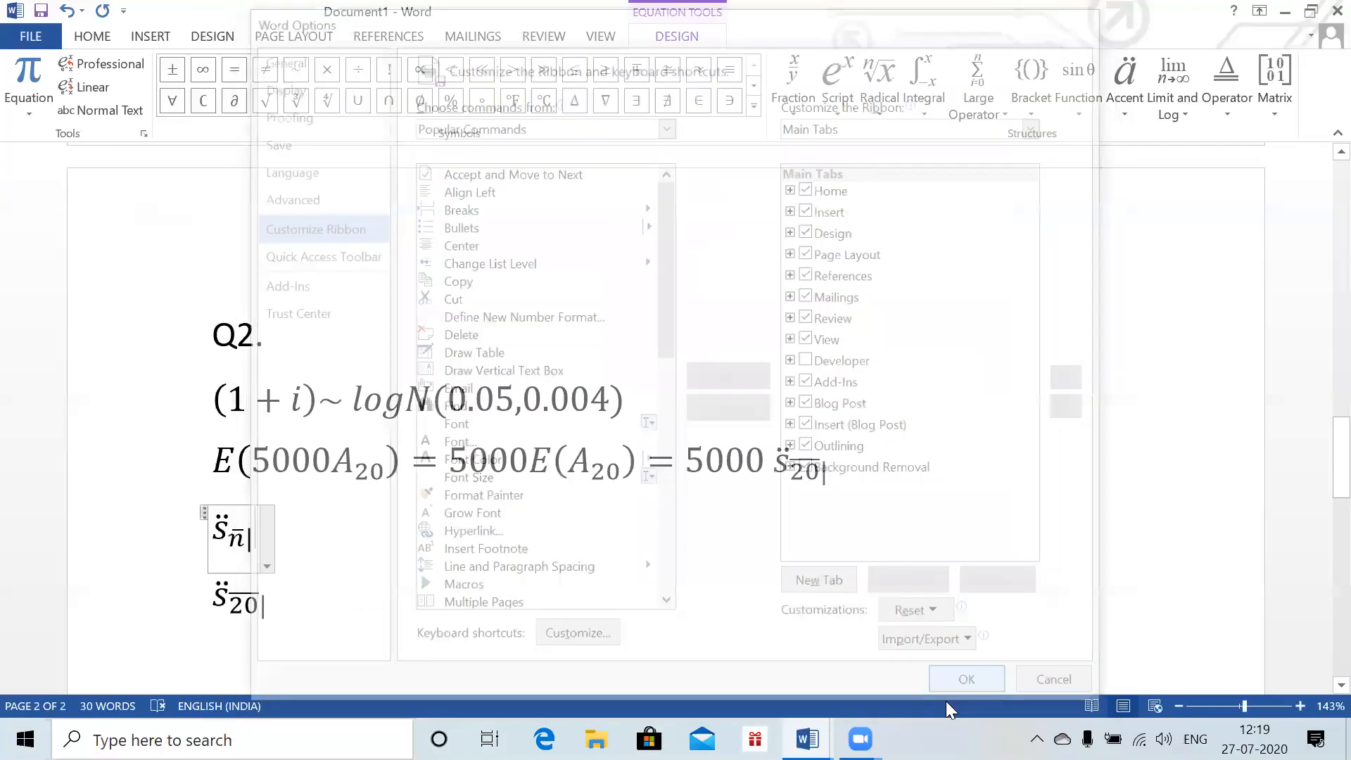
# - Replace the accumulation symbol after 5000 in the E(5000A20) equation with the saved double-dotted s symbol with subscript n
pyautogui.click(829, 448)
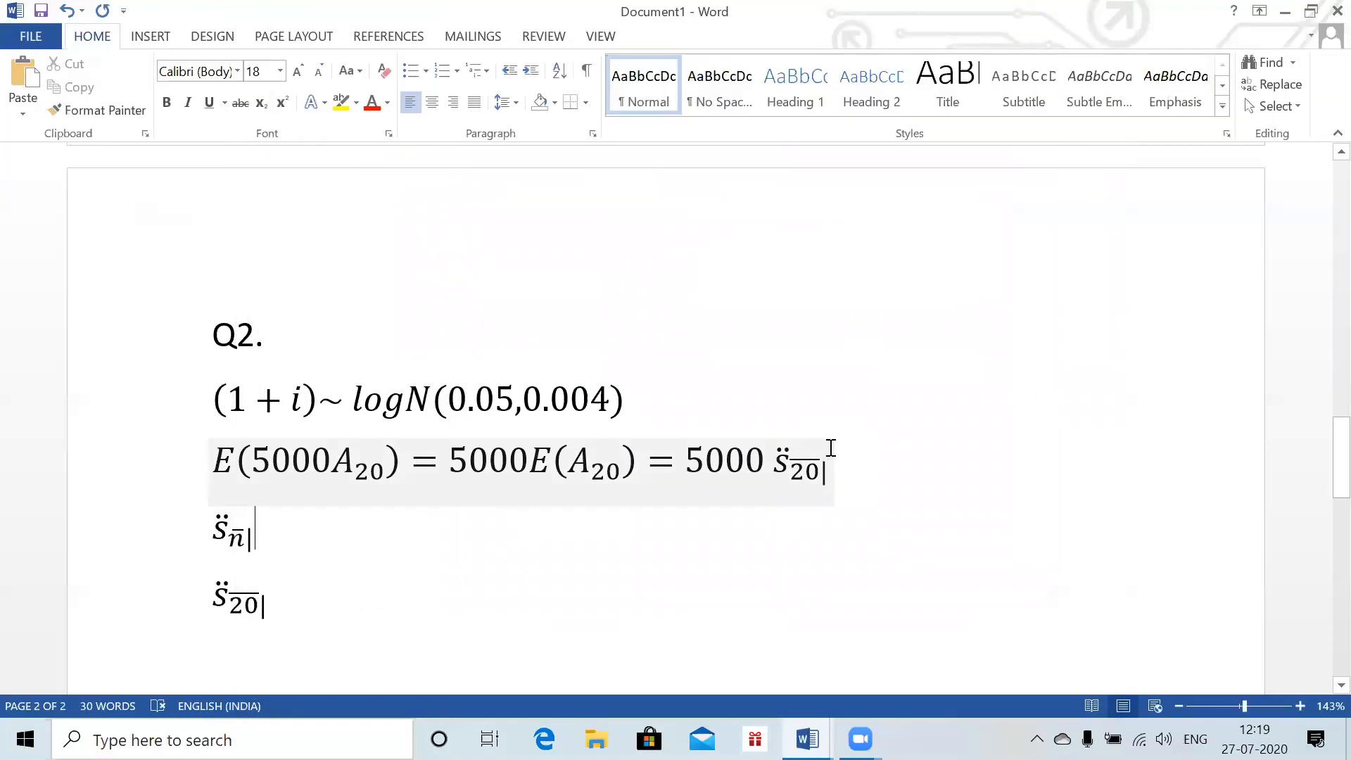
pyautogui.click(826, 469)
pyautogui.press('BackSpace')
pyautogui.press('BackSpace')
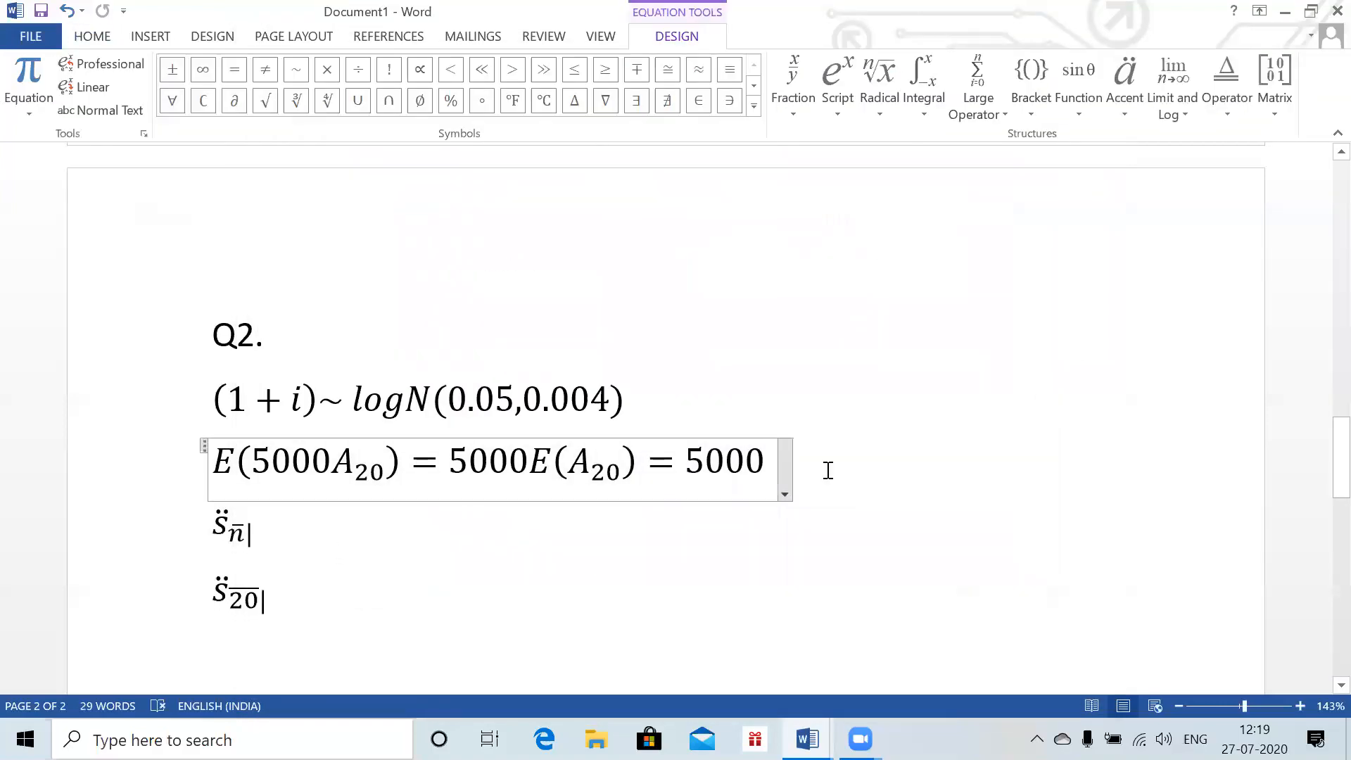
pyautogui.hotkey('ctrl', 'v')
# - Change the n under the bar of the inserted accumulation symbol to 20 and leave the equation
pyautogui.click(810, 472)
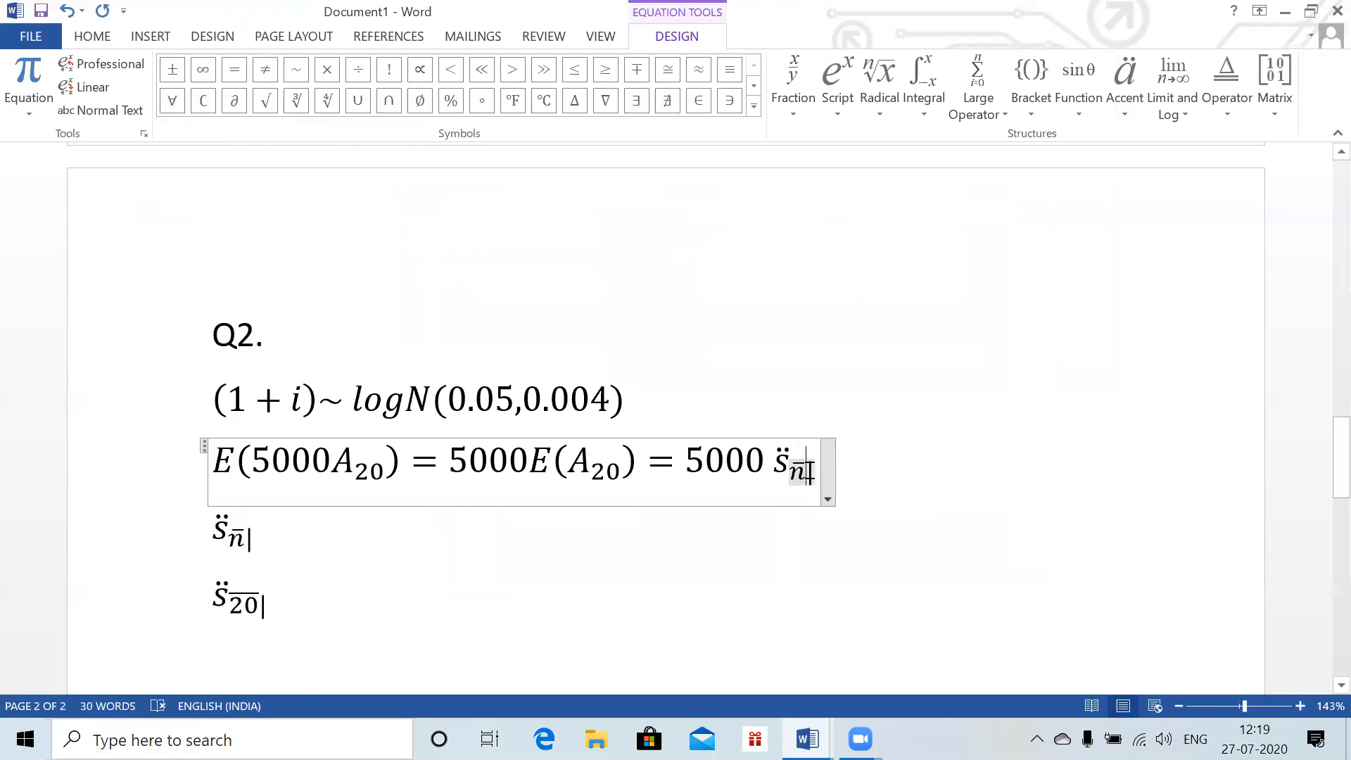
pyautogui.press('Left')
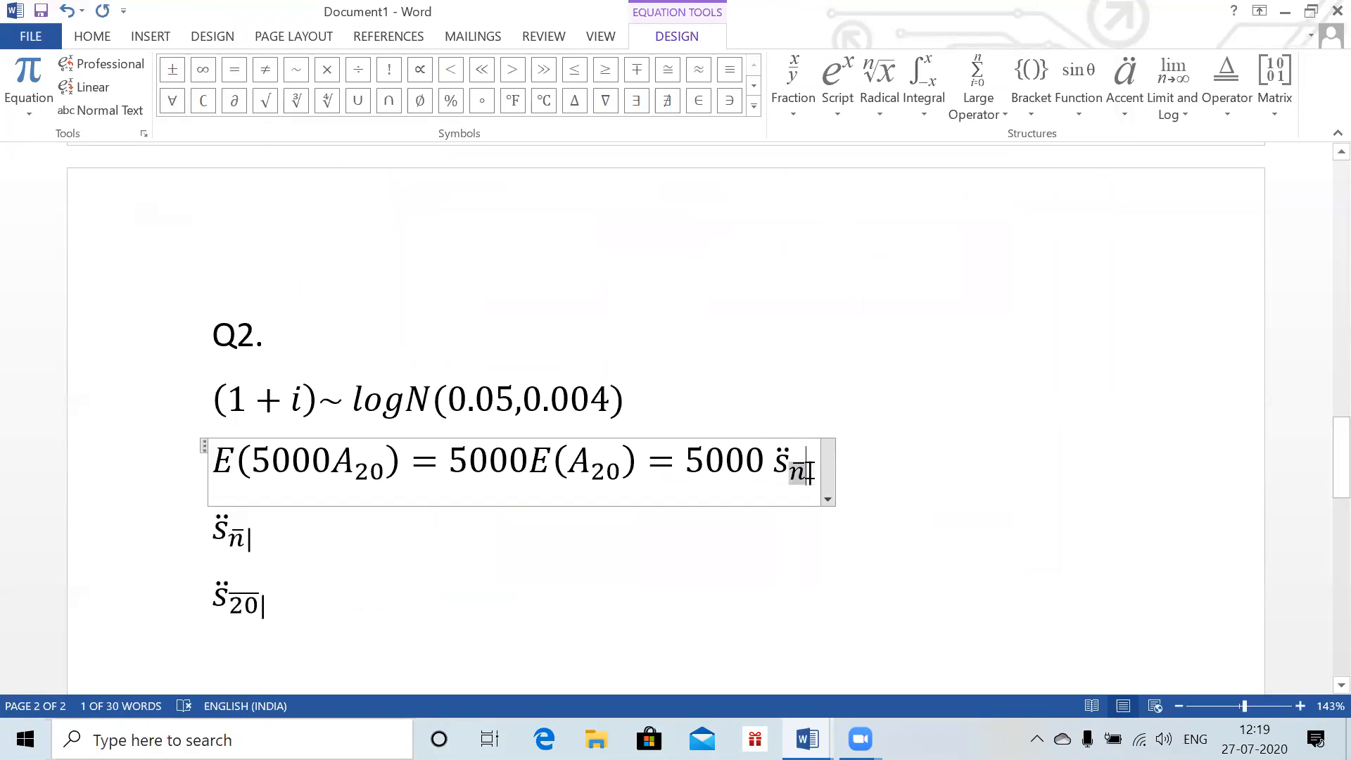
pyautogui.press('Left')
pyautogui.click(799, 472)
pyautogui.press('BackSpace')
pyautogui.write('20')
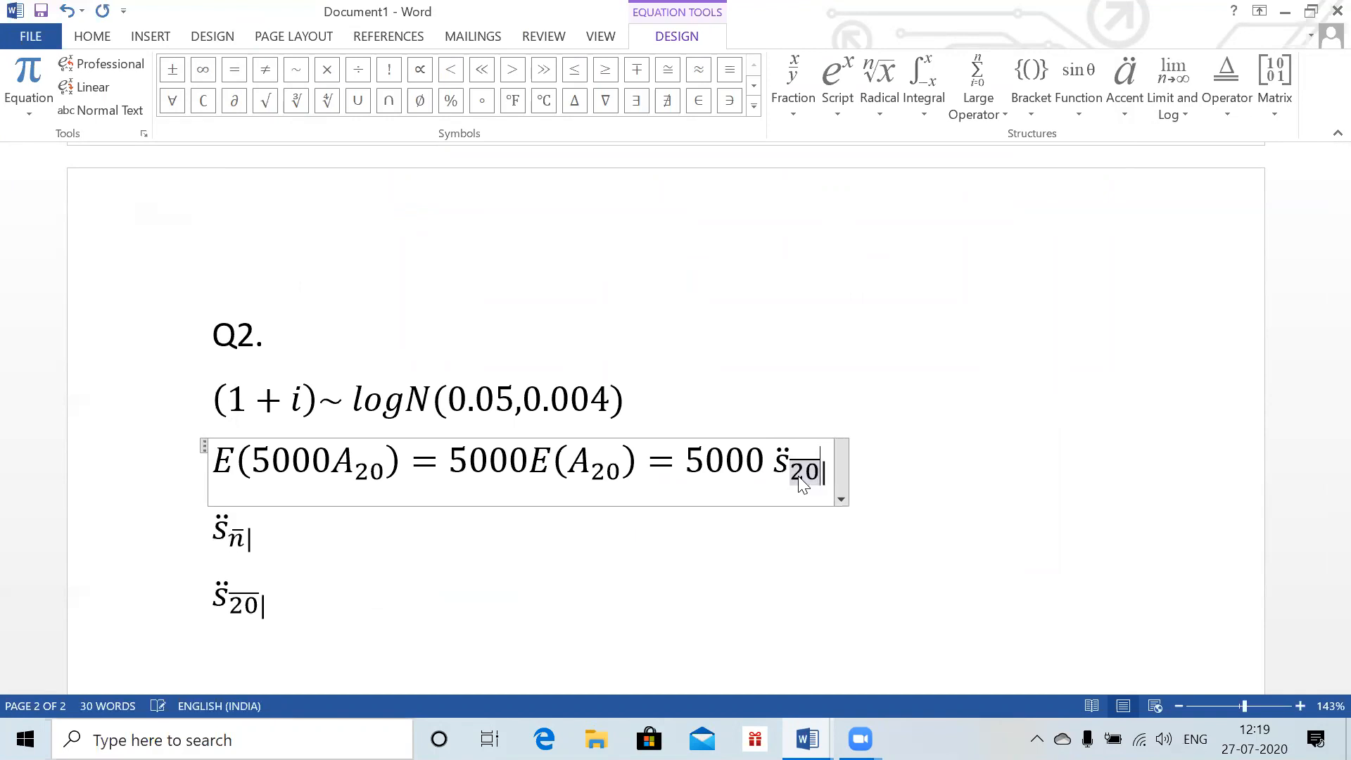
pyautogui.click(934, 464)
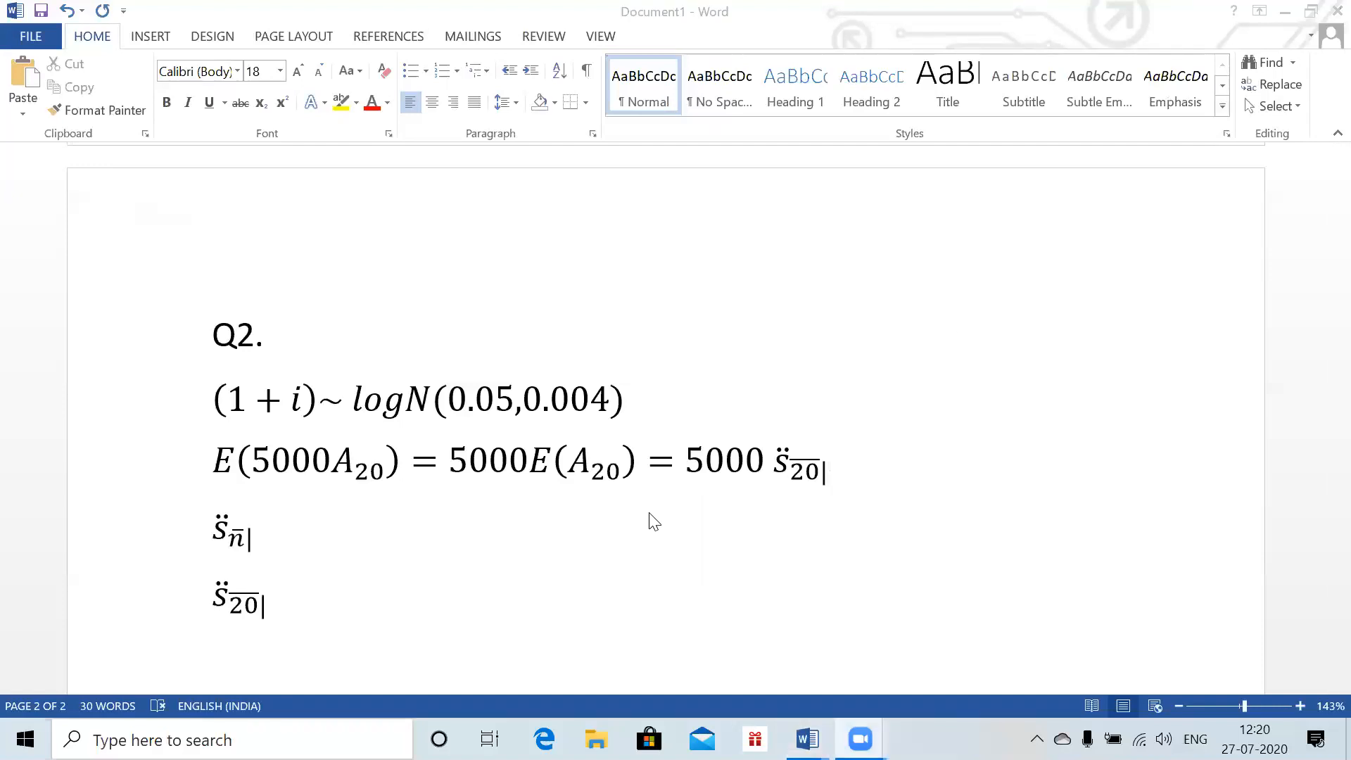
# - Start saving the standalone double-dotted s equation with subscript n as a new equation named "accumulated"
pyautogui.click(257, 539)
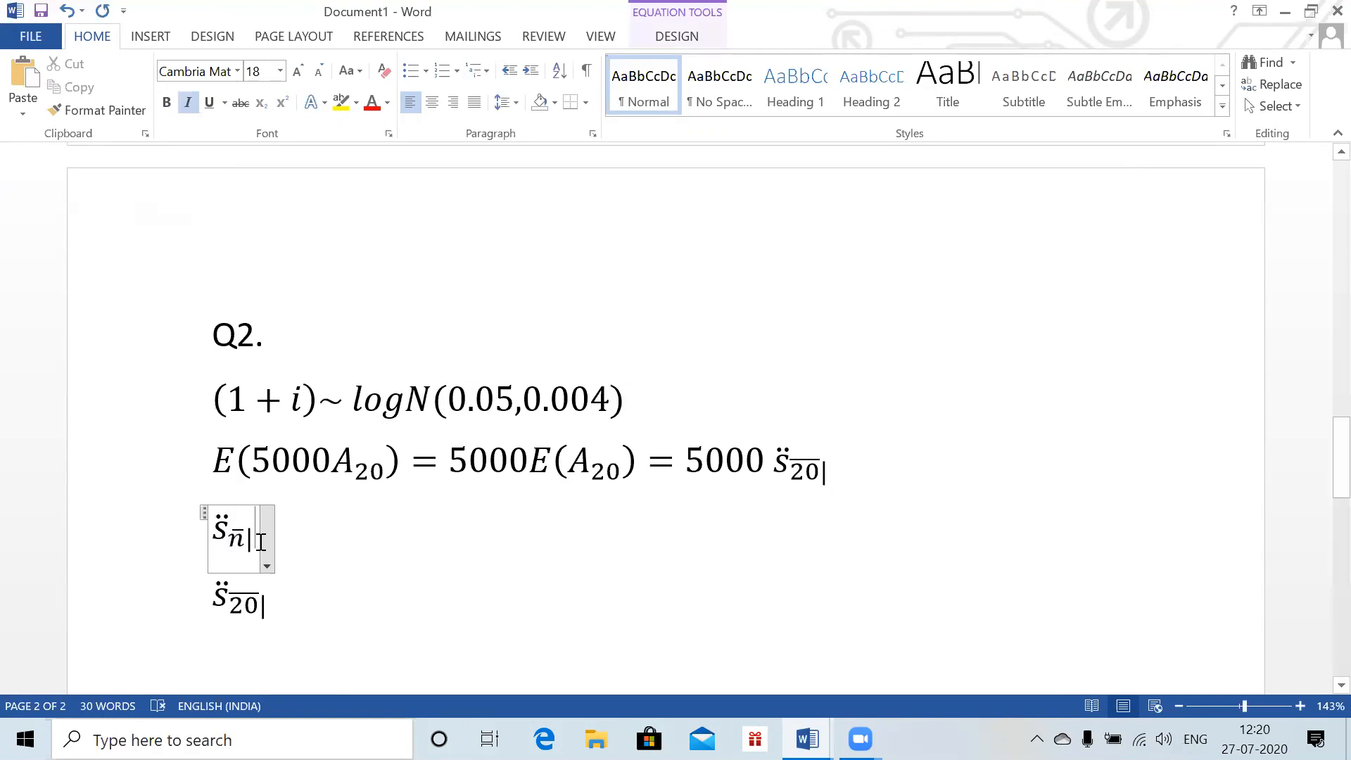
pyautogui.click(264, 539)
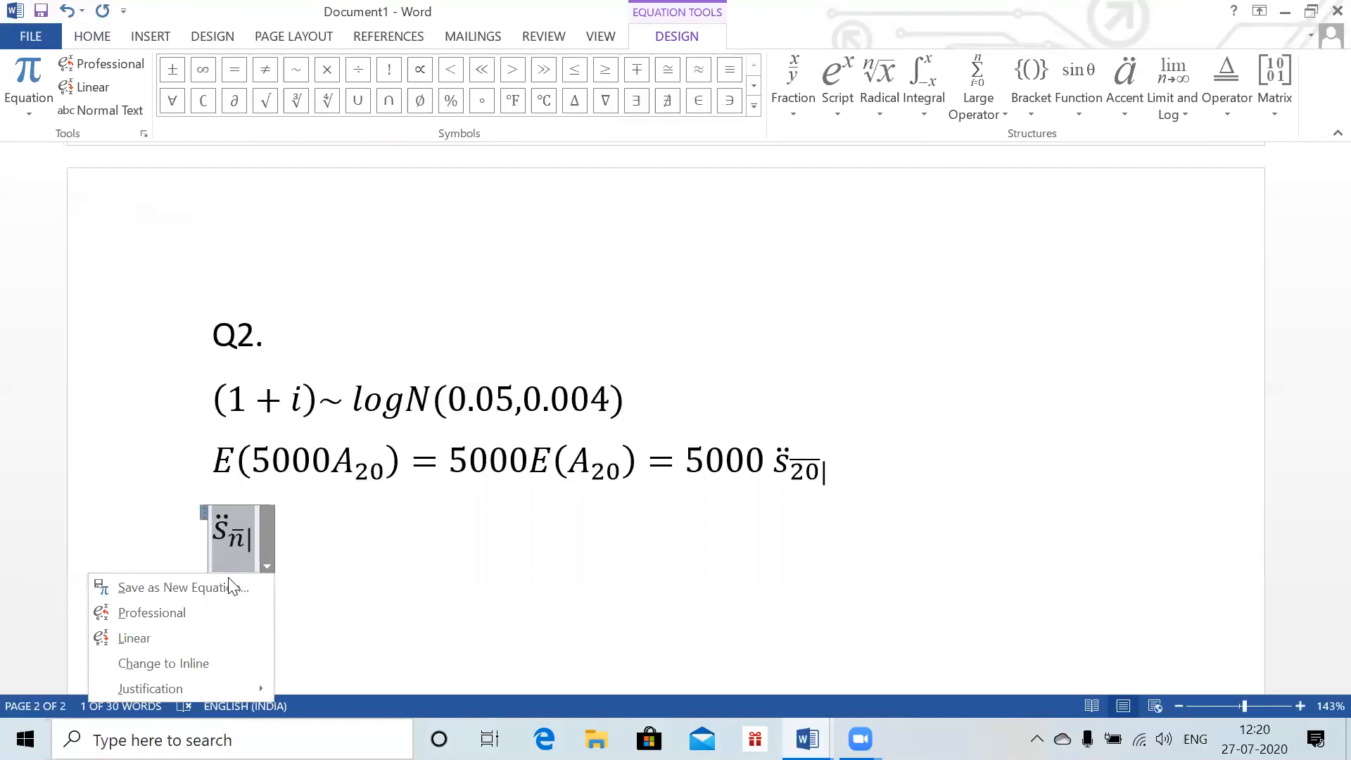
pyautogui.click(216, 590)
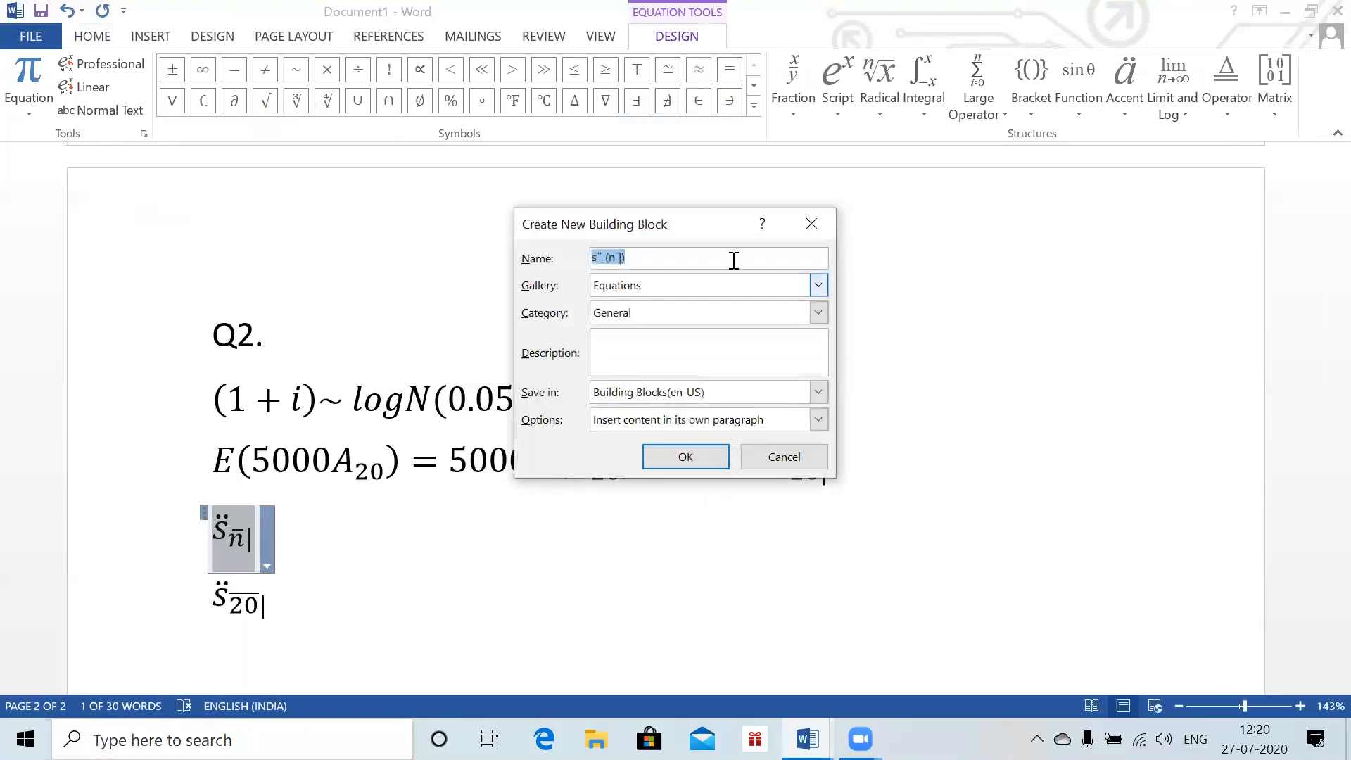
pyautogui.press('BackSpace')
pyautogui.write('accumulated')
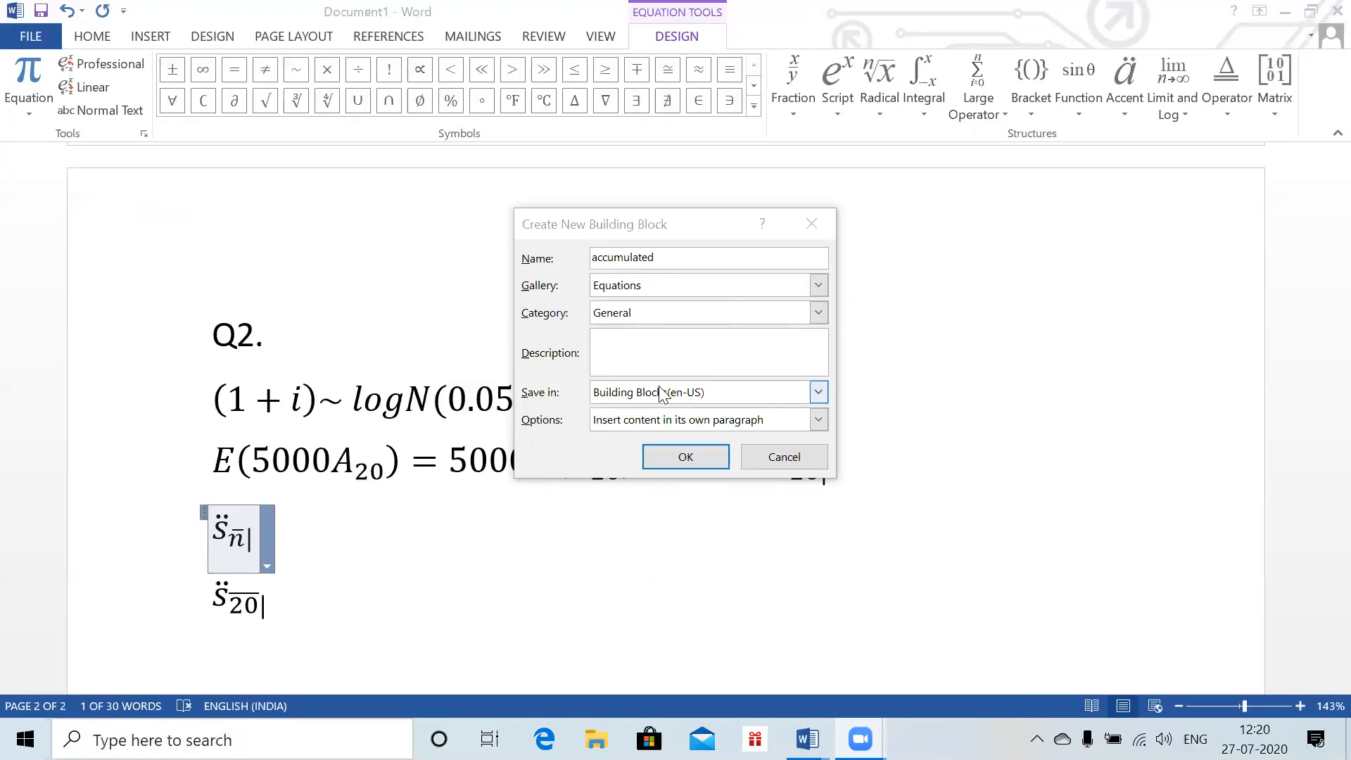
# - Put the new building block in the Actuarial category, set it to insert content only and save it
pyautogui.click(623, 314)
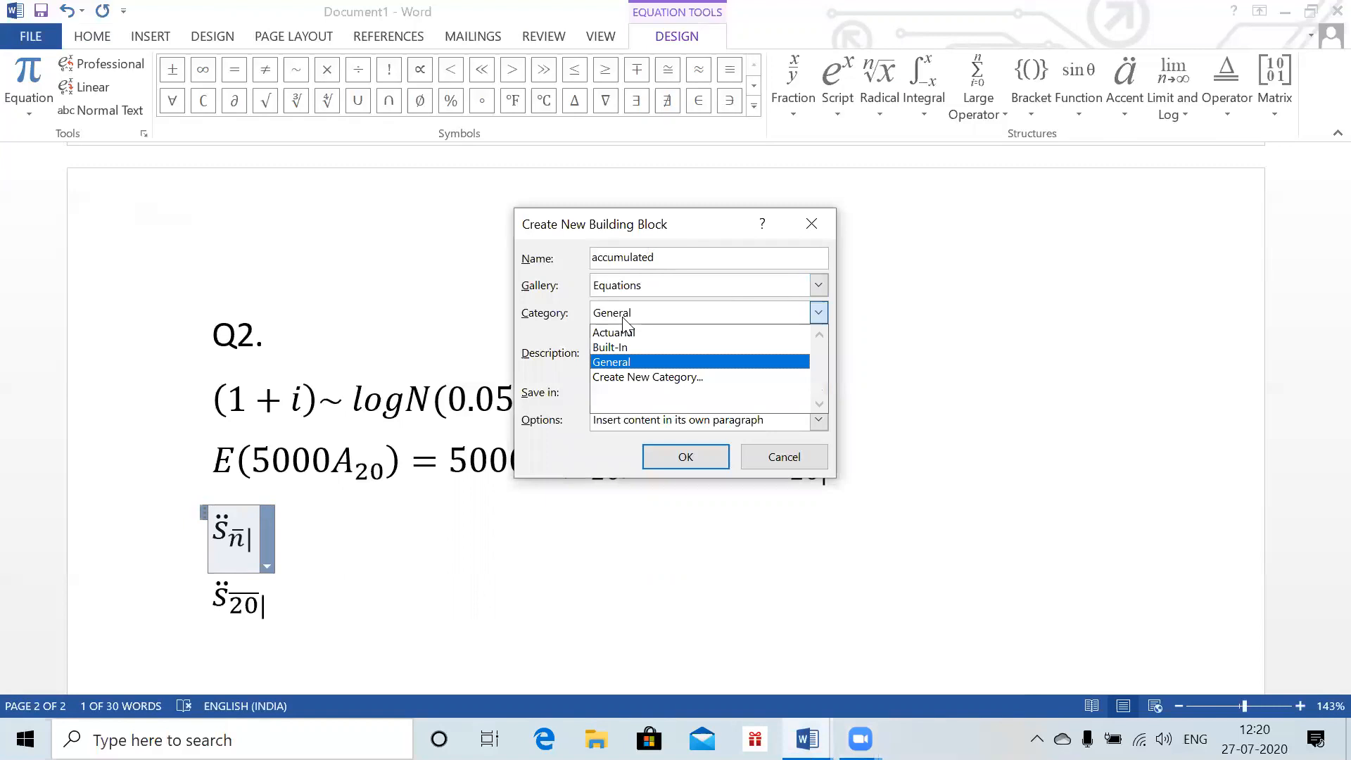
pyautogui.click(617, 333)
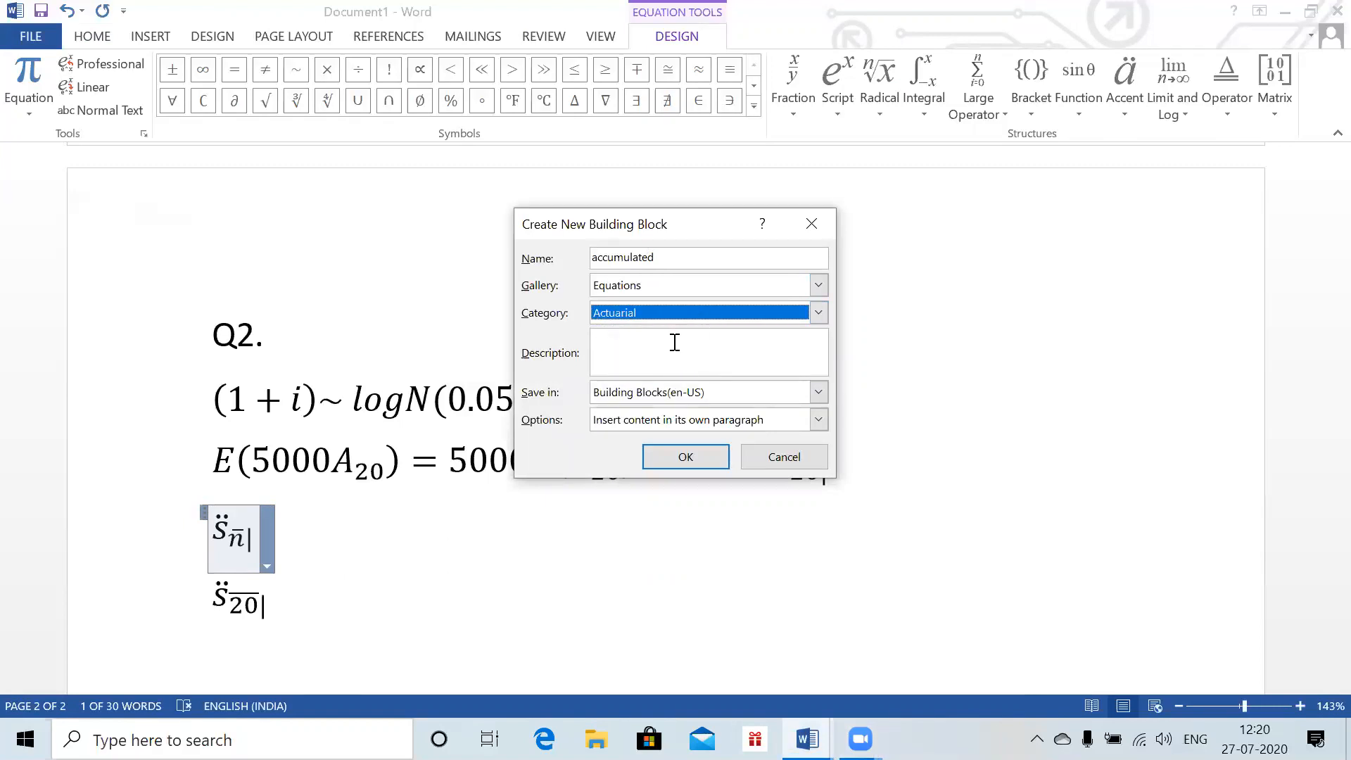
pyautogui.click(608, 427)
pyautogui.click(600, 441)
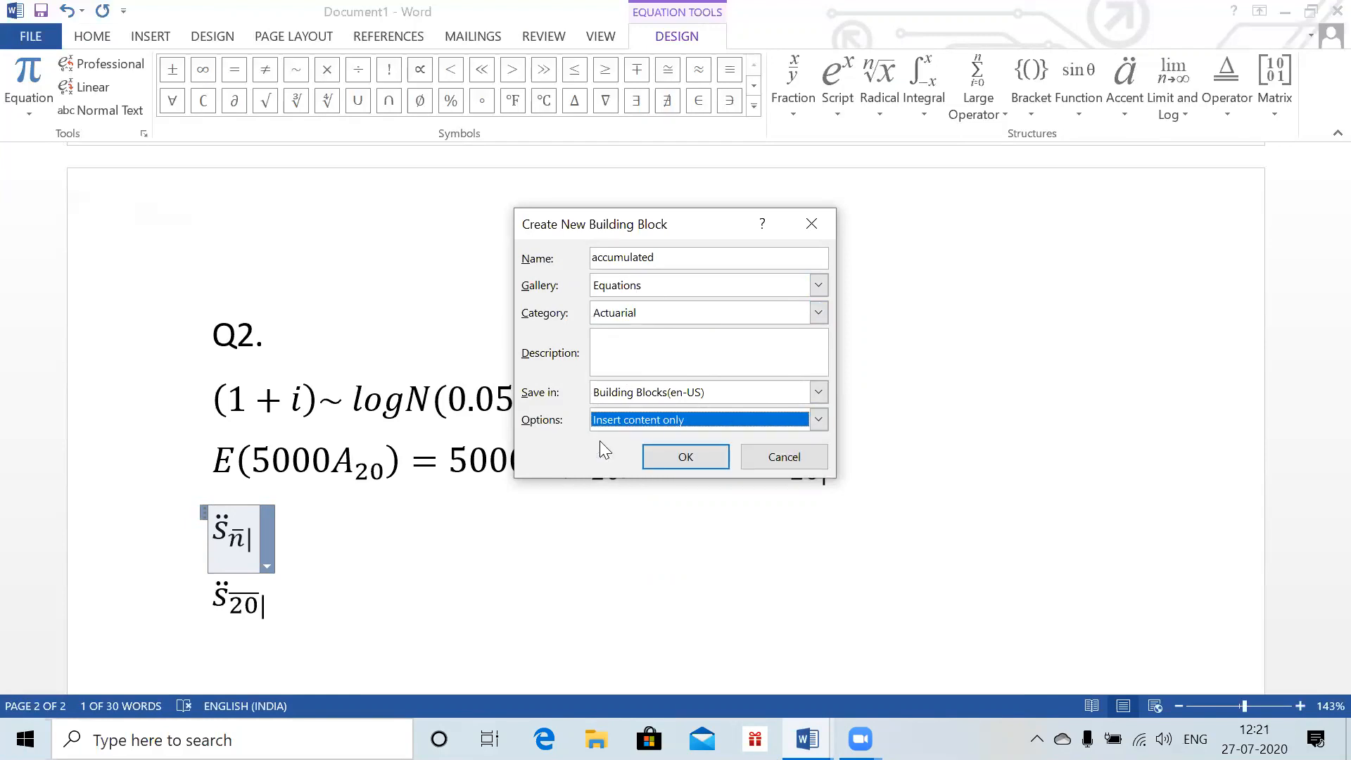
pyautogui.click(597, 418)
pyautogui.click(597, 418)
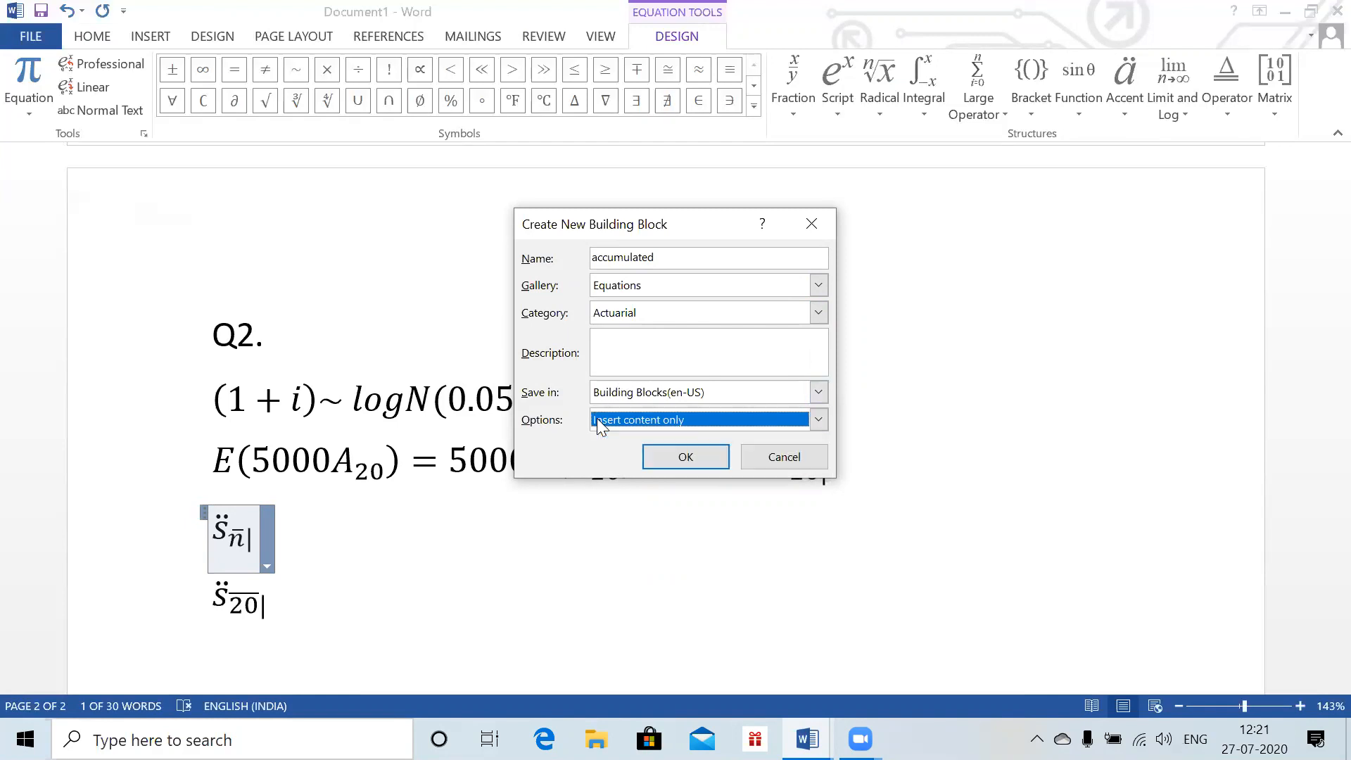
pyautogui.click(644, 462)
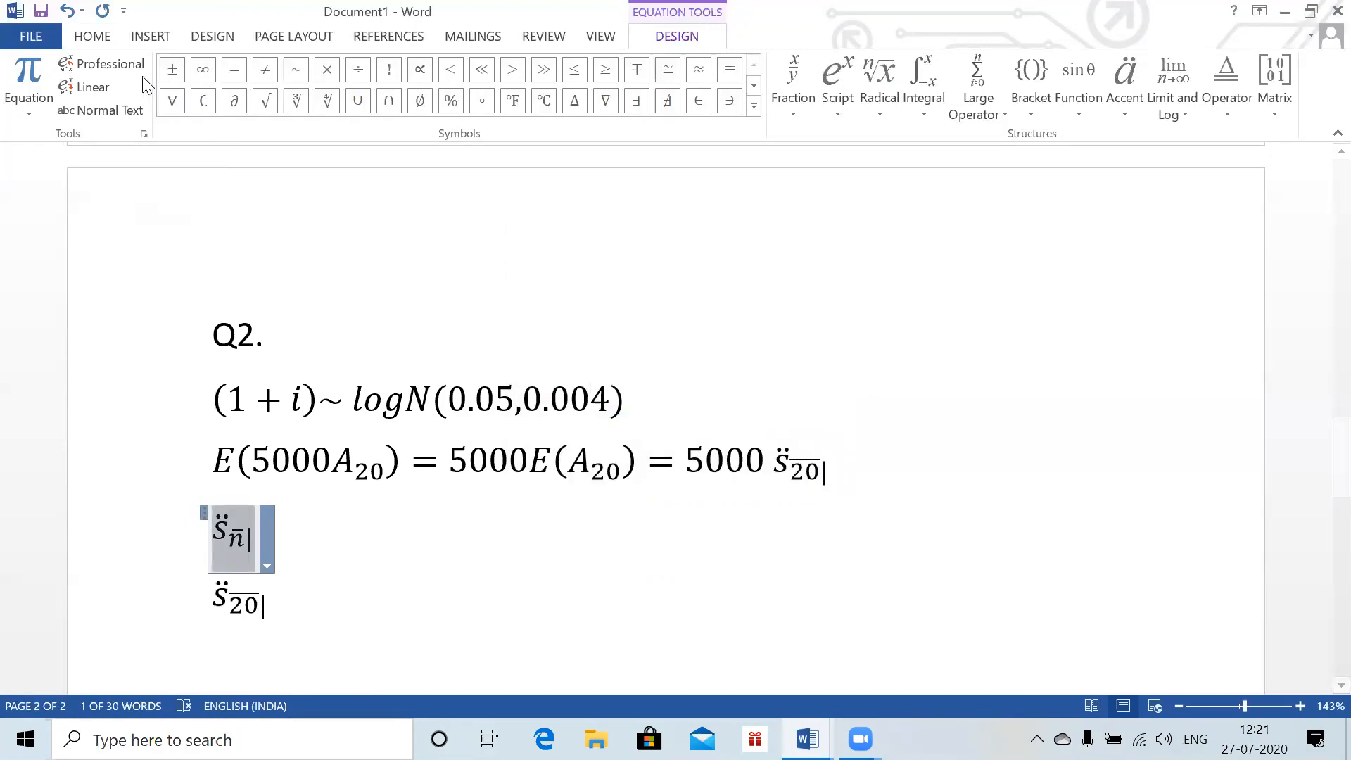
pyautogui.click(150, 36)
pyautogui.moveTo(143, 77); pyautogui.dragTo(105, 553)
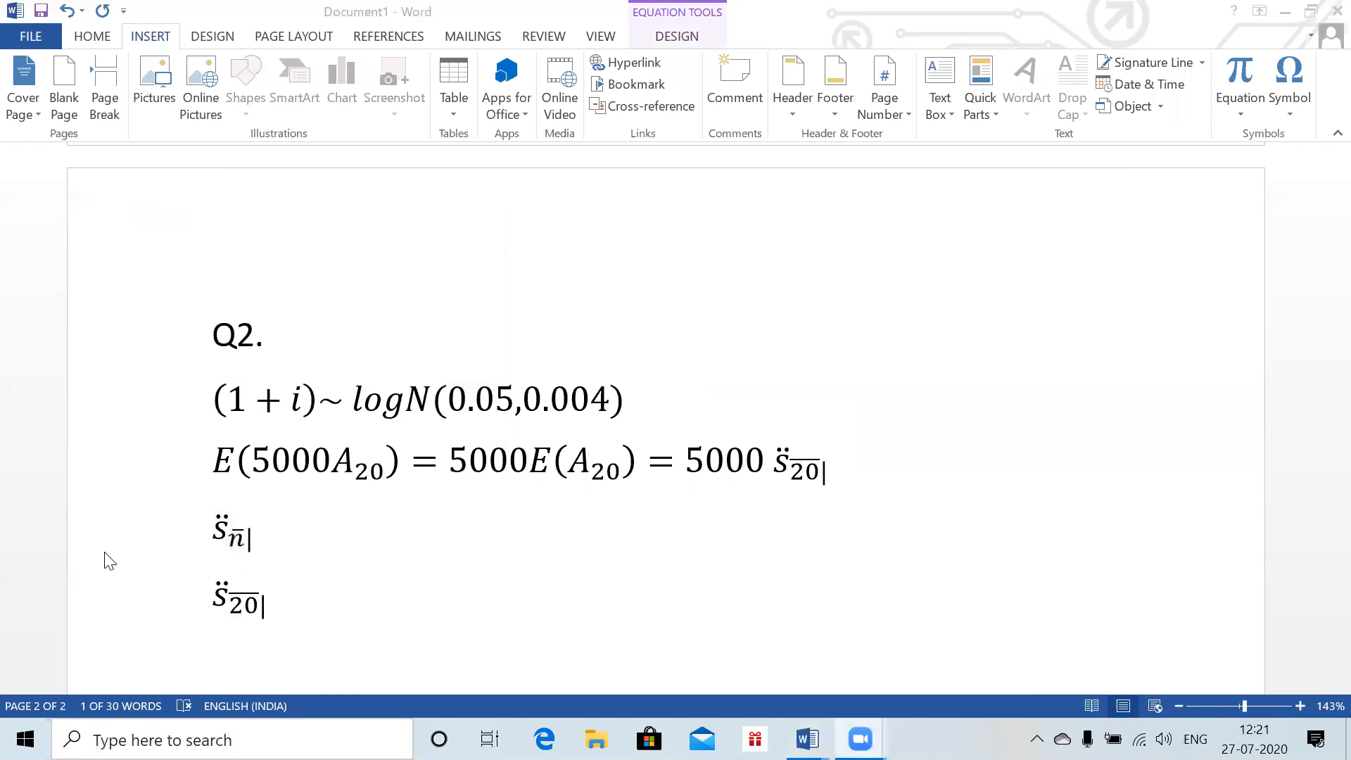
pyautogui.click(232, 552)
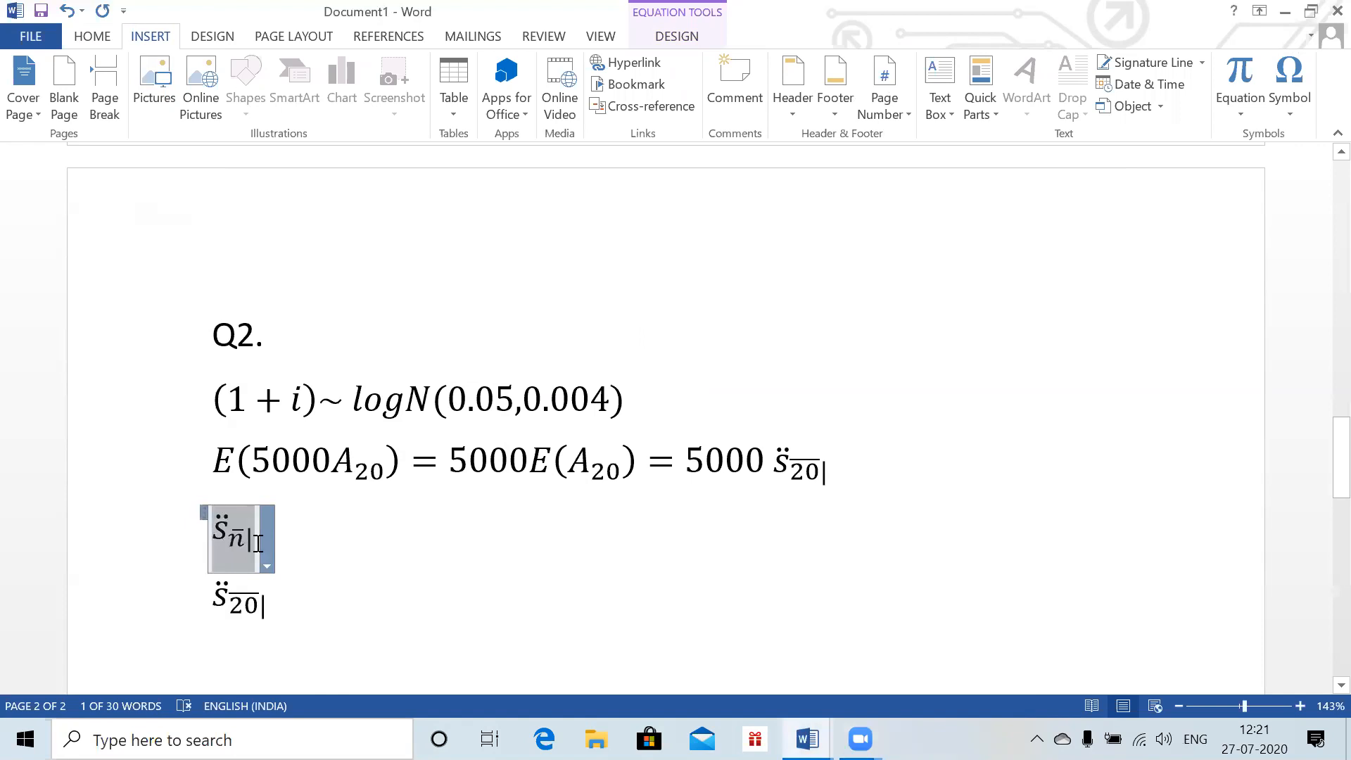
pyautogui.doubleClick(261, 544)
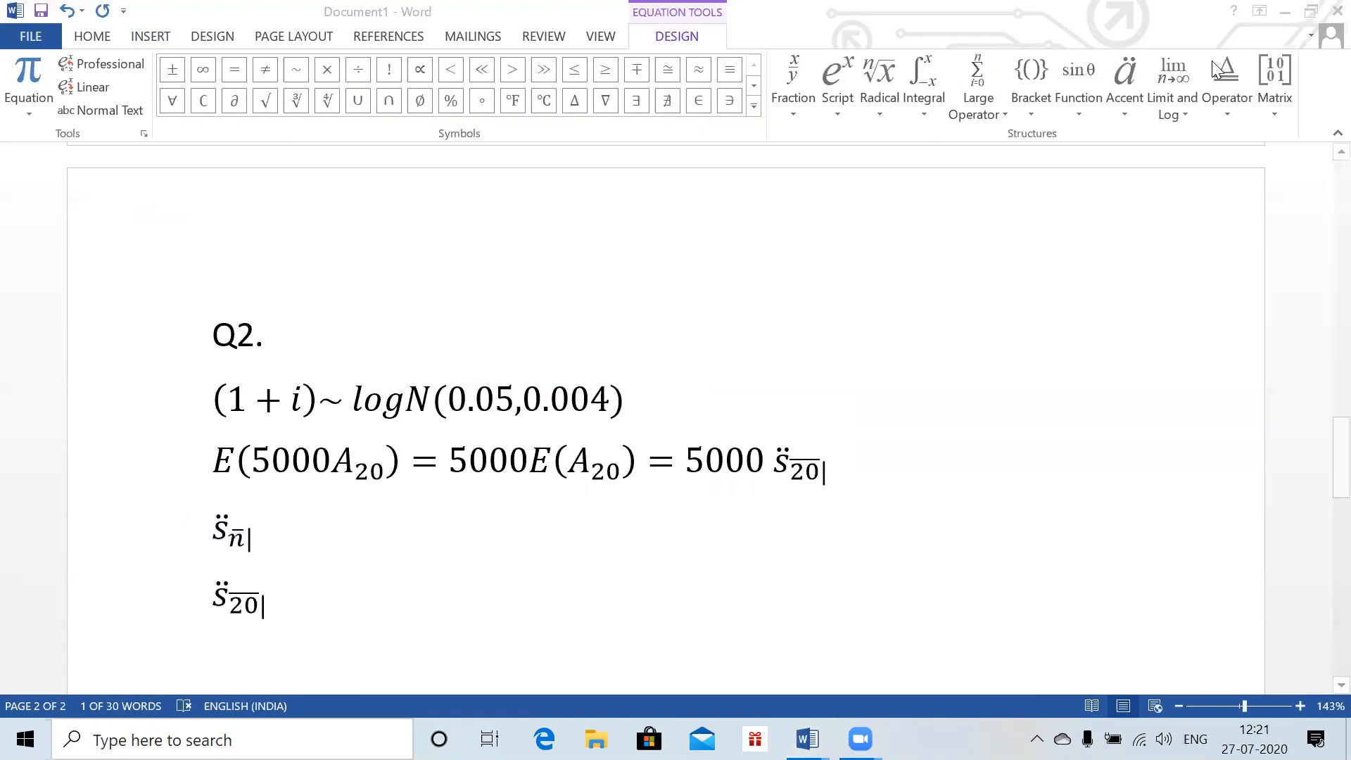
pyautogui.click(241, 539)
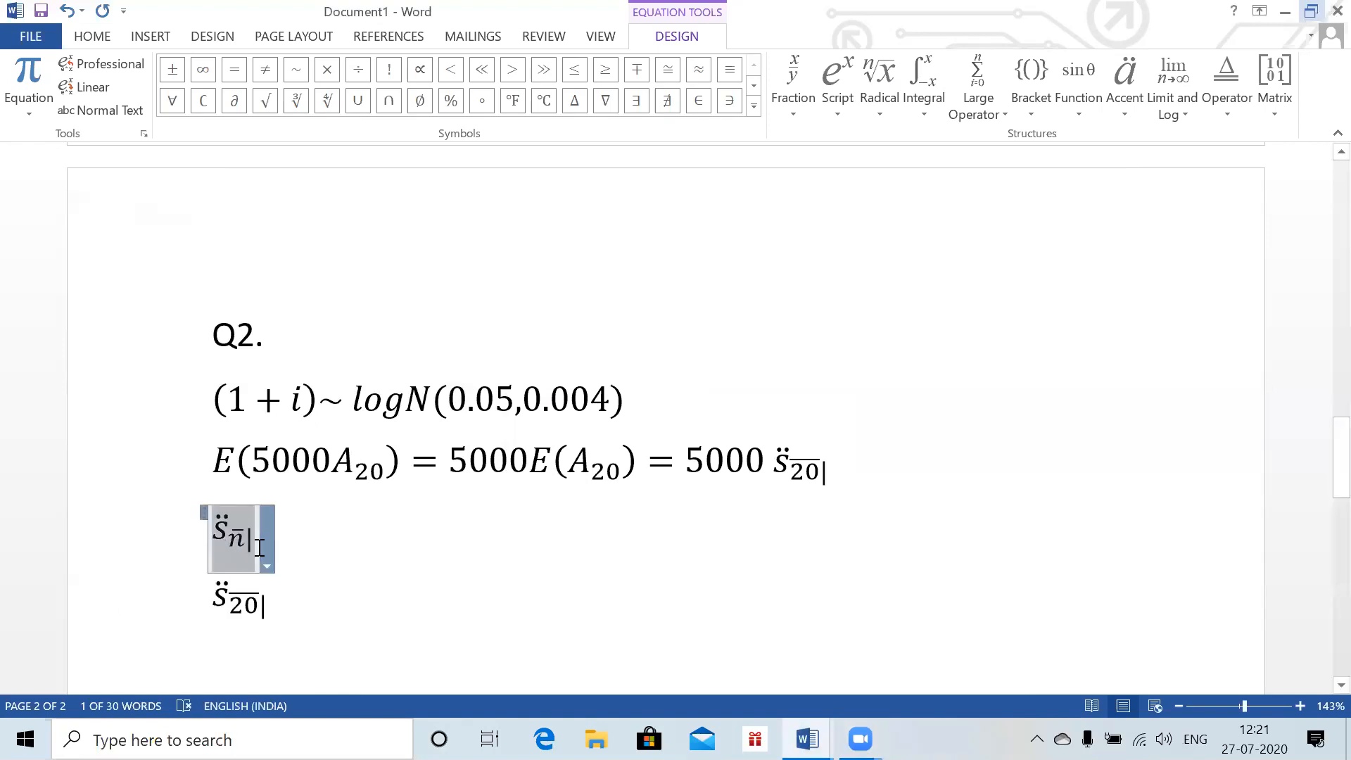
pyautogui.click(261, 551)
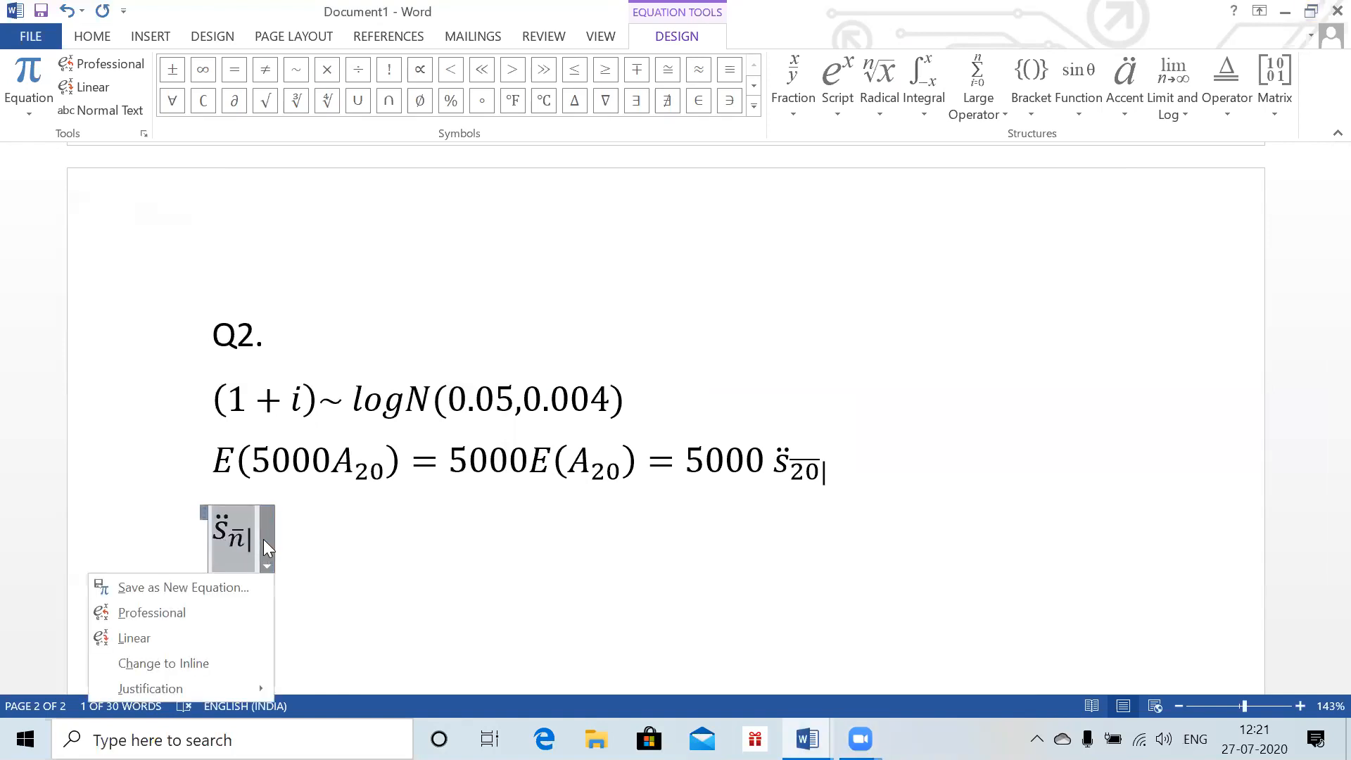
pyautogui.click(232, 579)
pyautogui.write('accumulated valued')
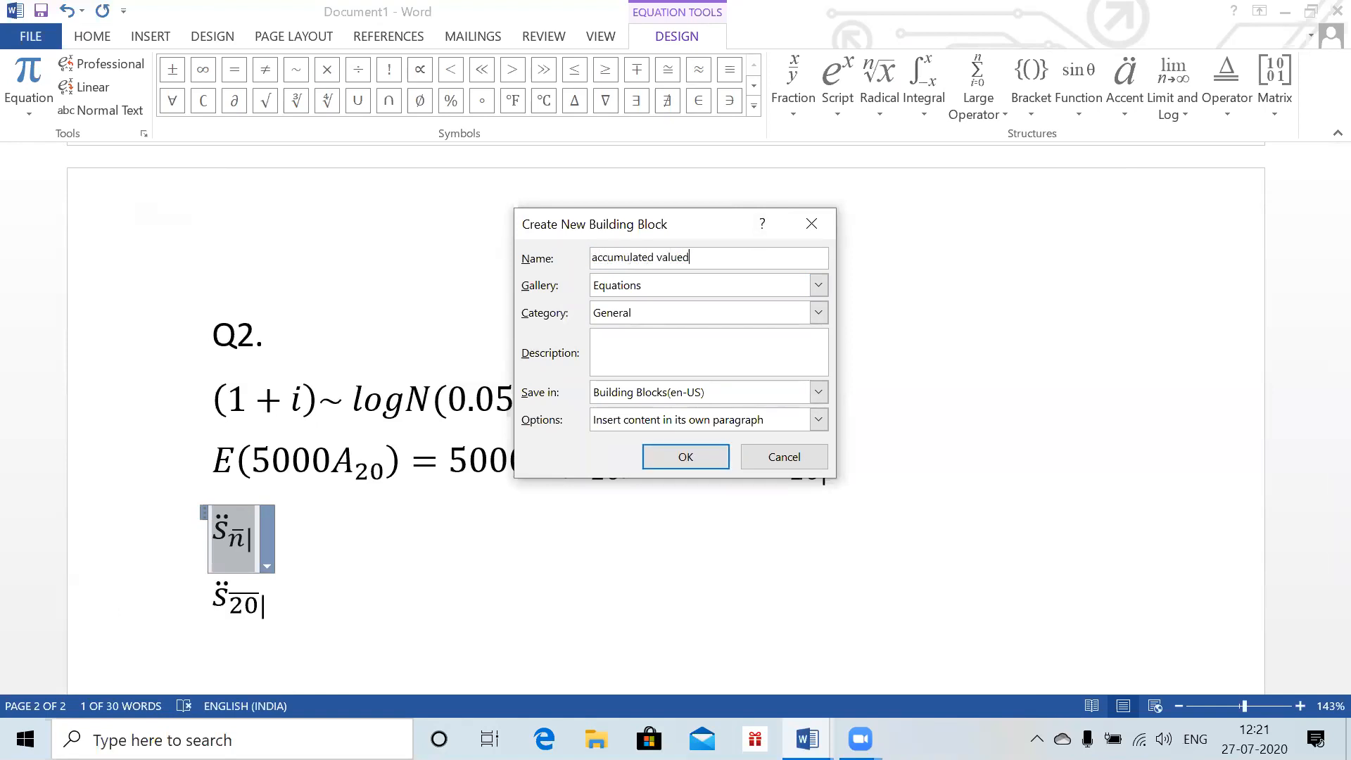
pyautogui.click(636, 289)
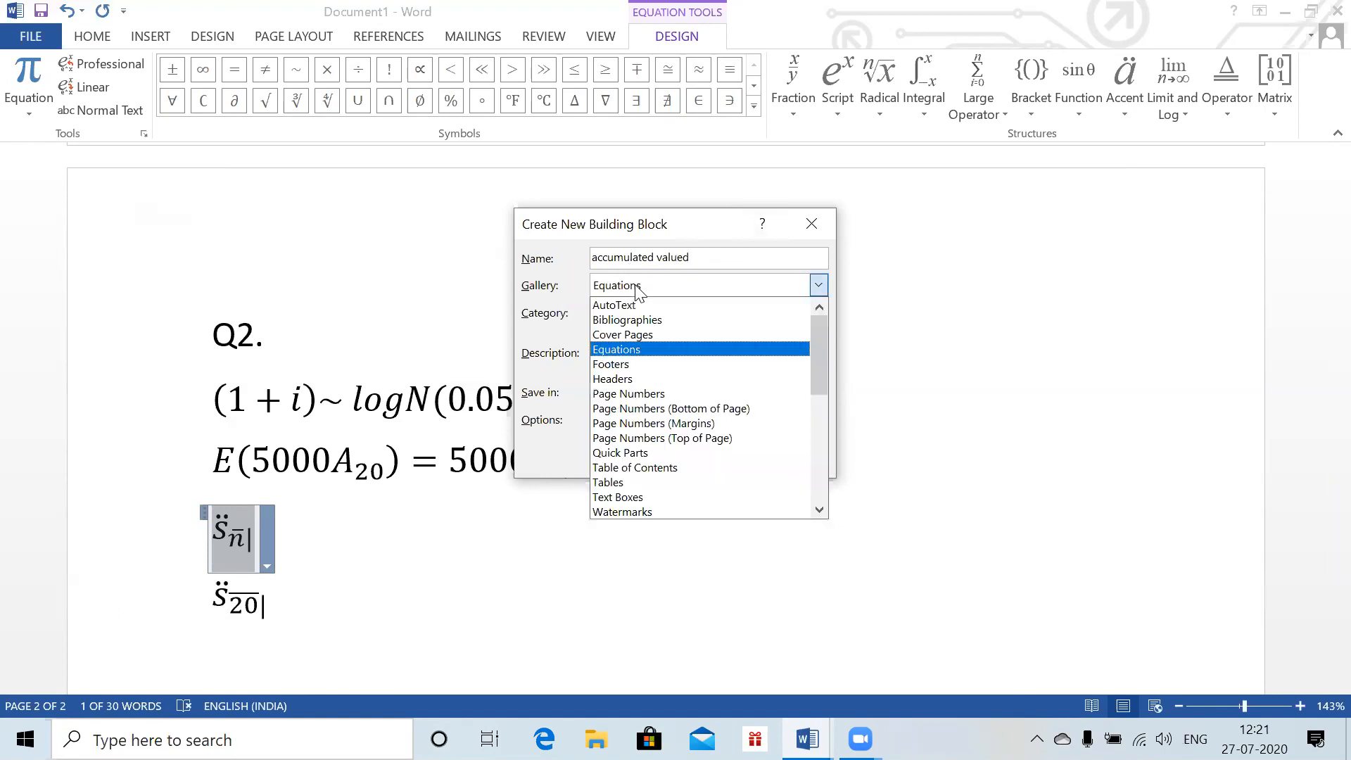
pyautogui.click(637, 288)
pyautogui.click(615, 317)
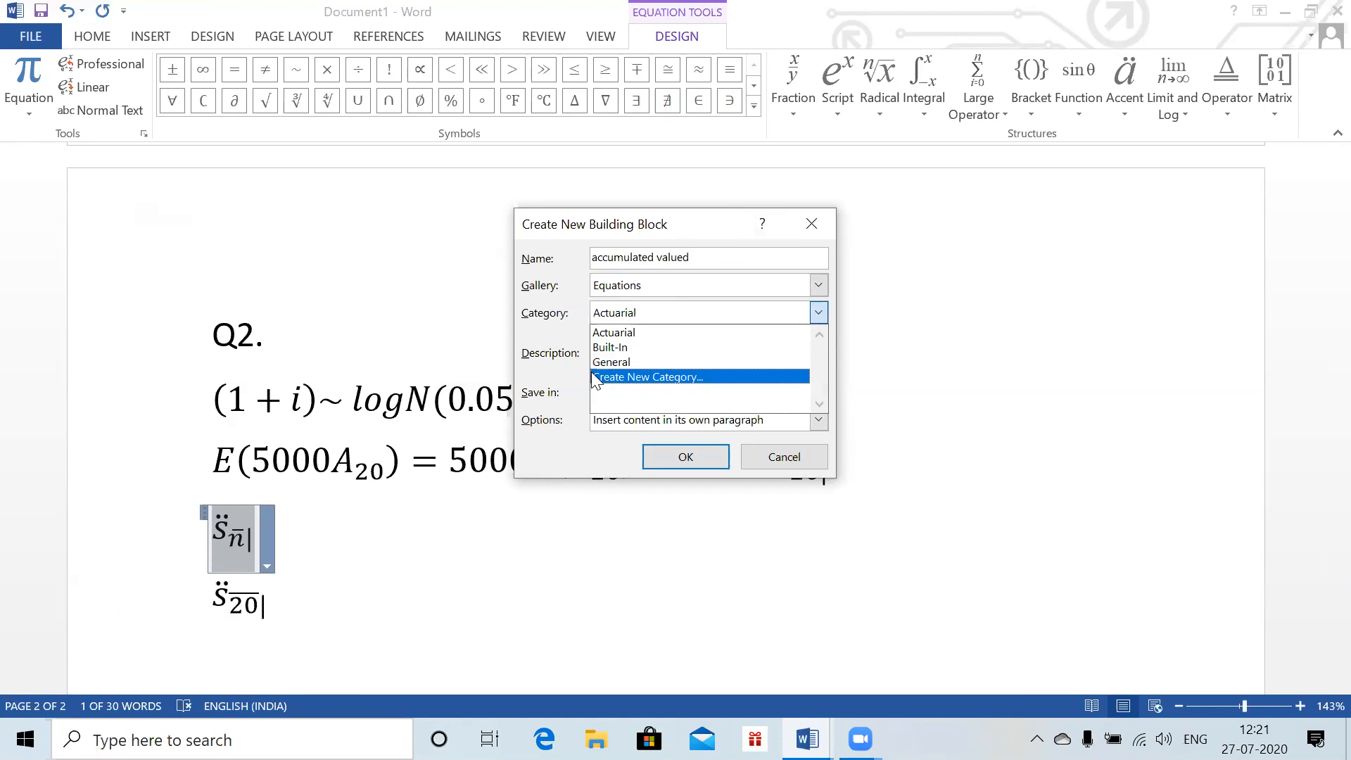
pyautogui.click(596, 333)
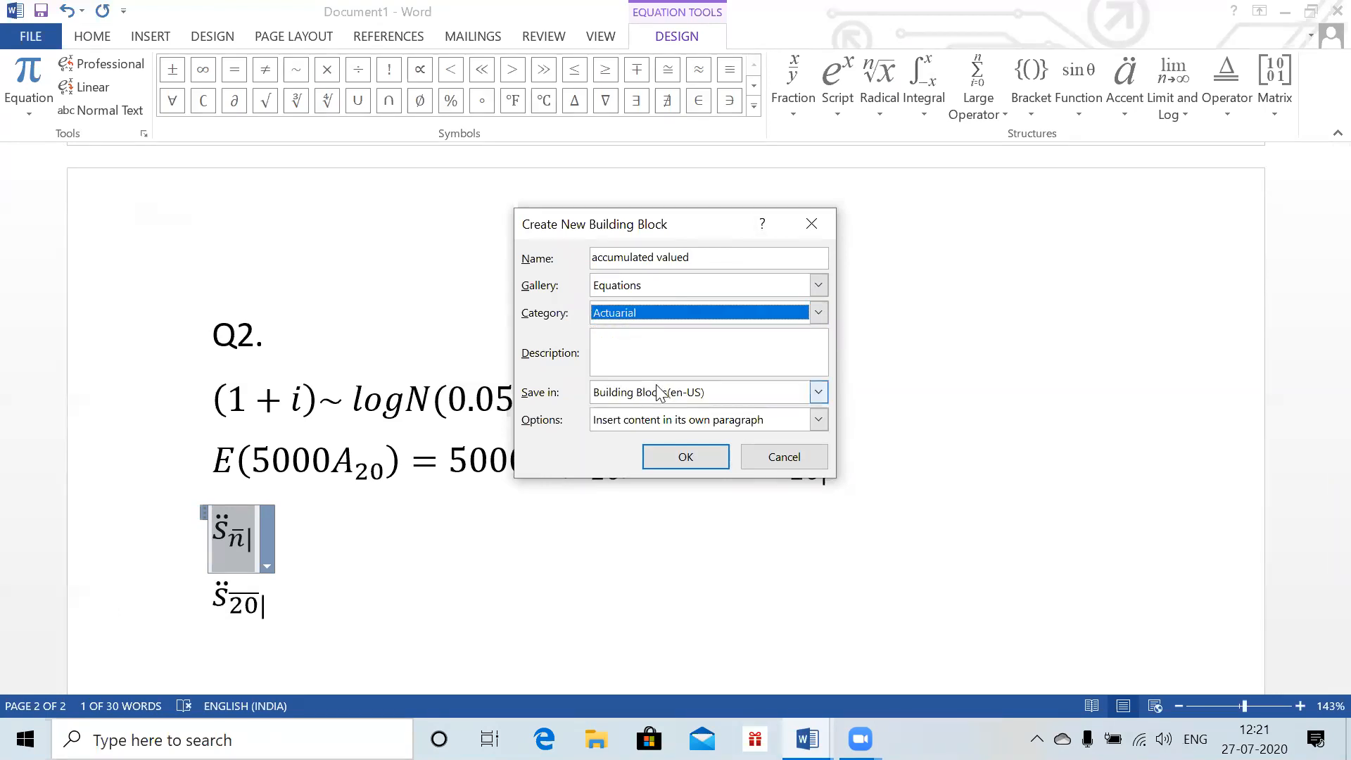
pyautogui.click(638, 420)
pyautogui.click(630, 434)
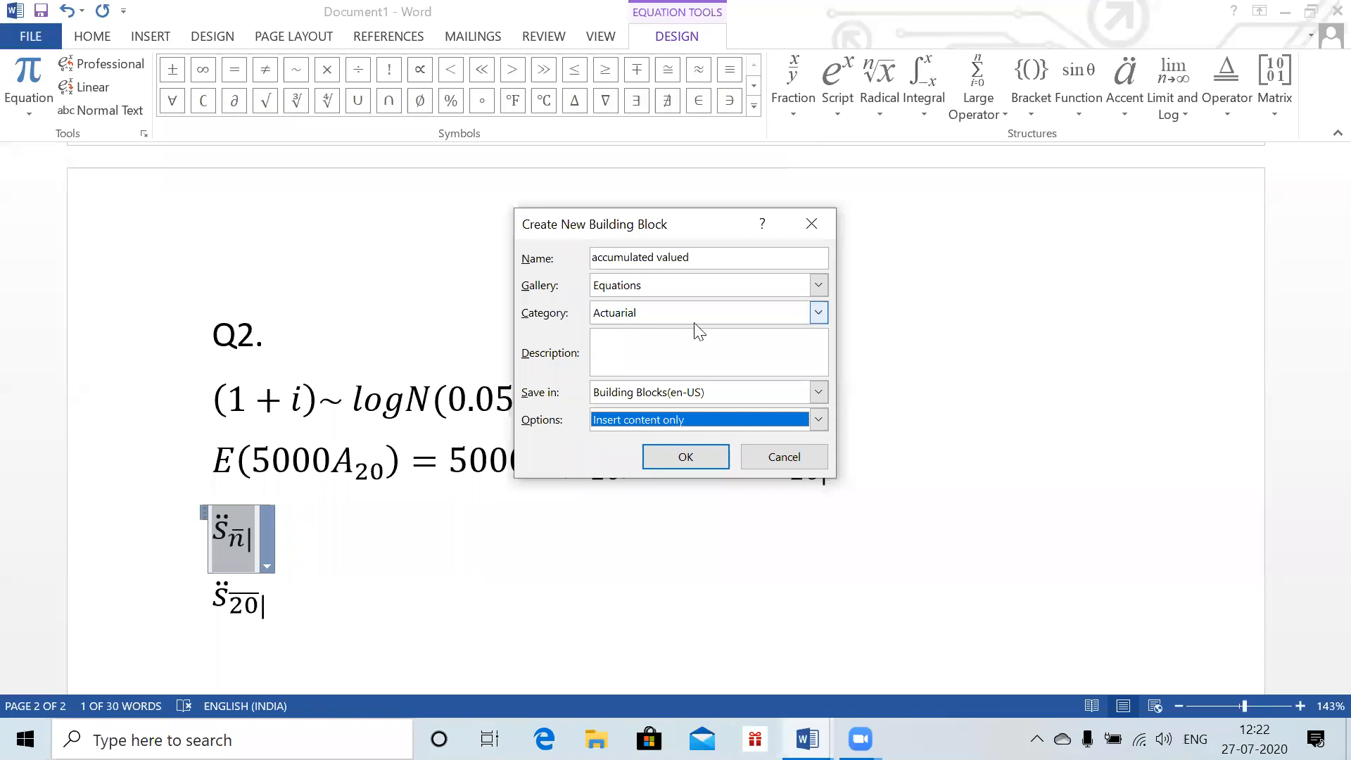
pyautogui.click(647, 396)
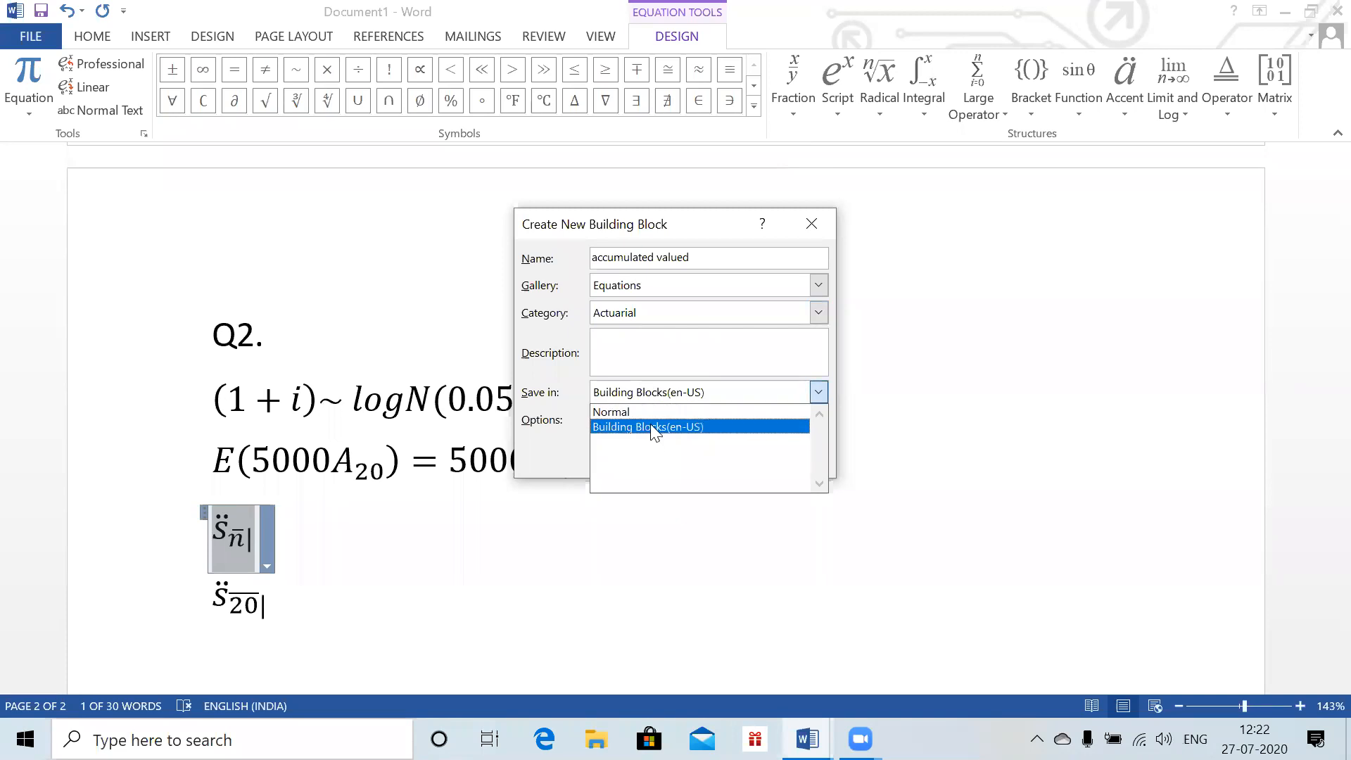
pyautogui.click(650, 426)
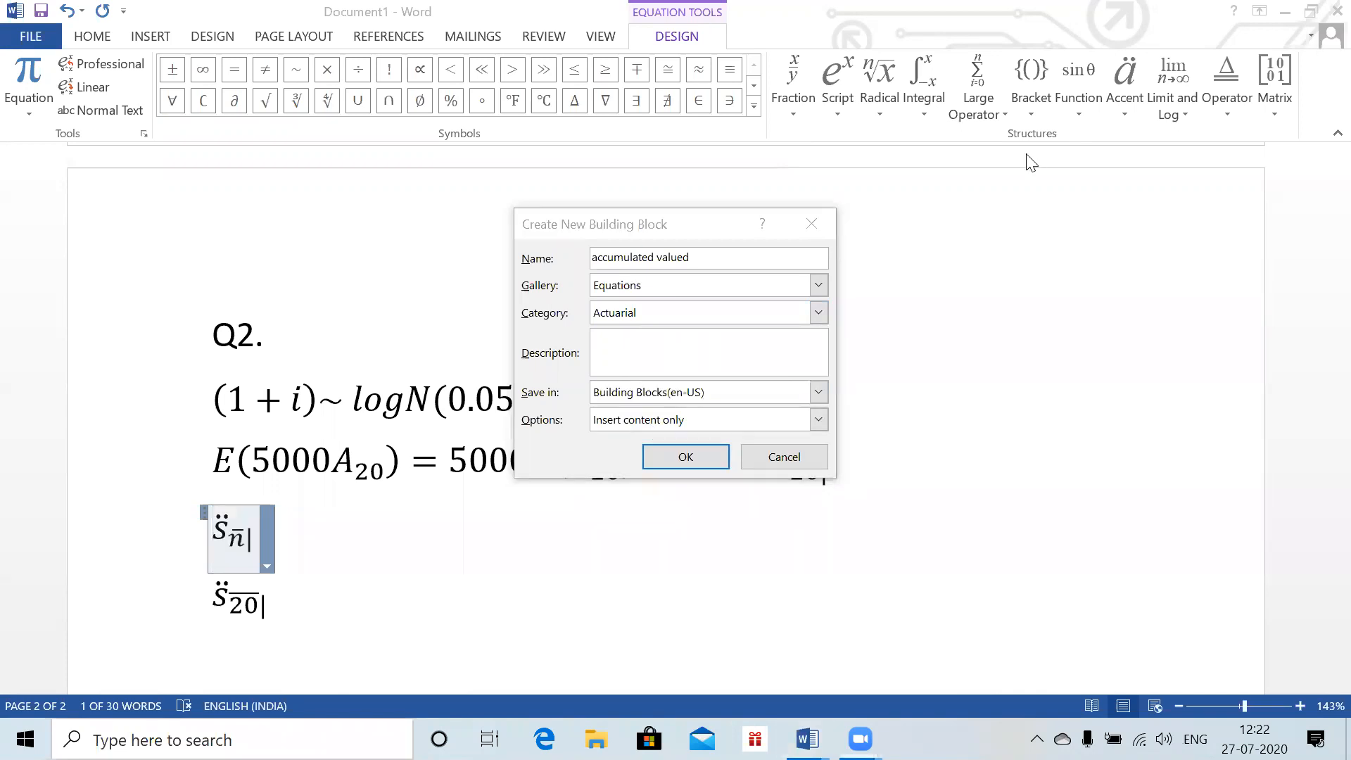
pyautogui.click(790, 459)
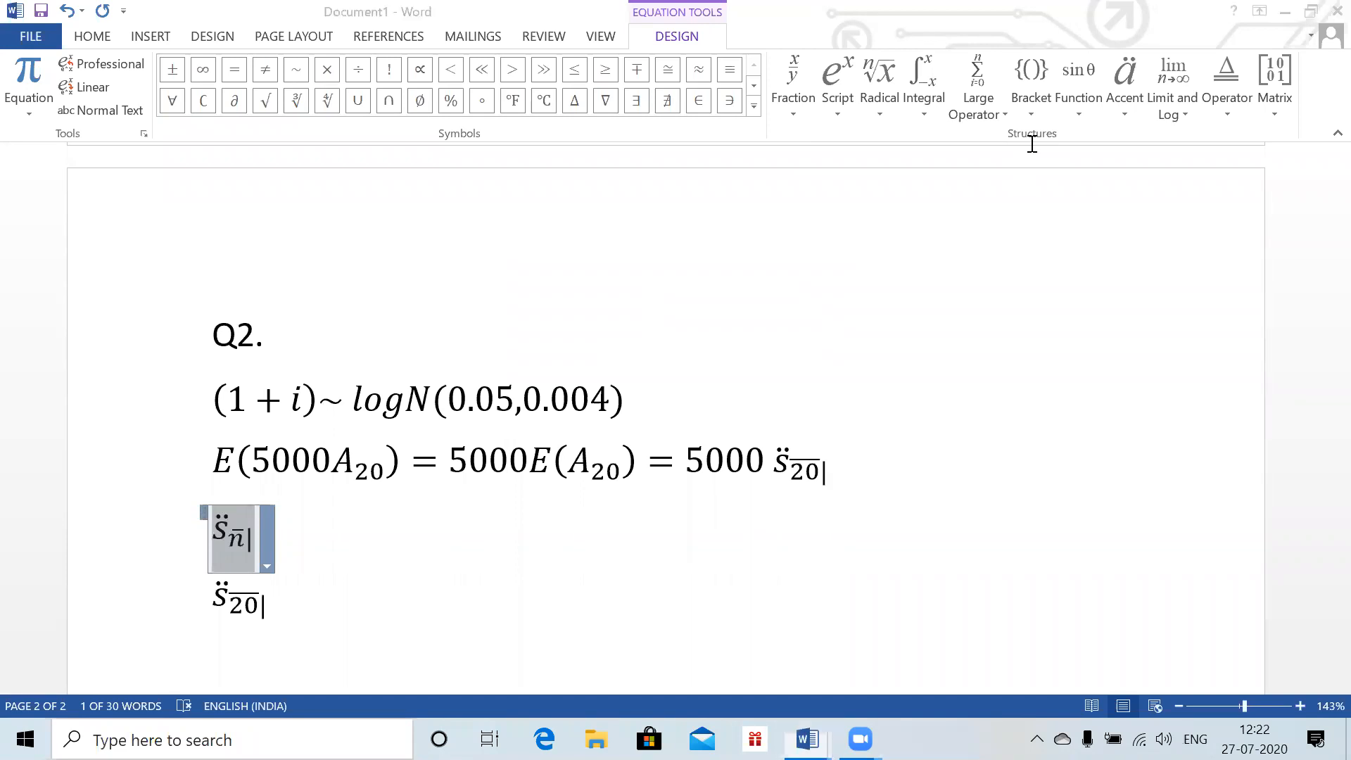
# - View the saved Actuarial entries in the equation gallery and close it
pyautogui.click(144, 38)
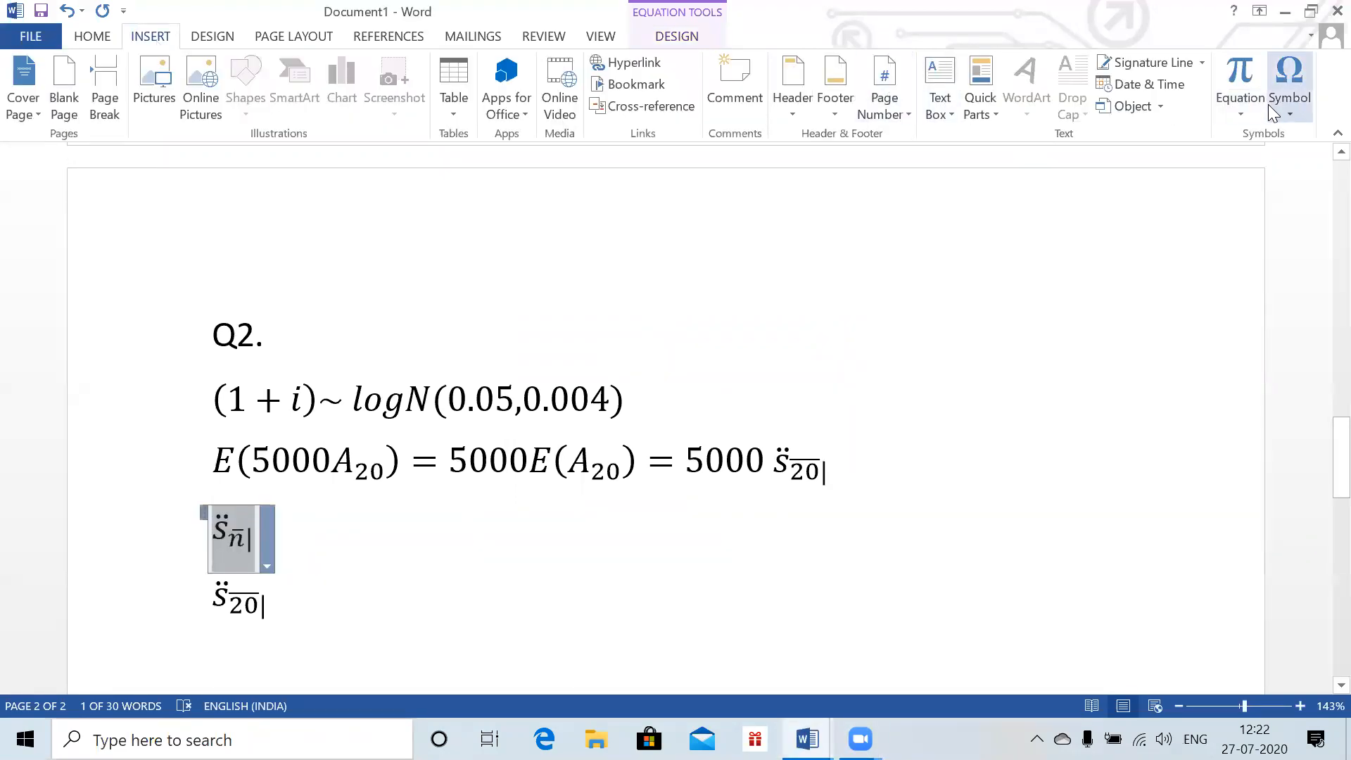
pyautogui.click(1243, 107)
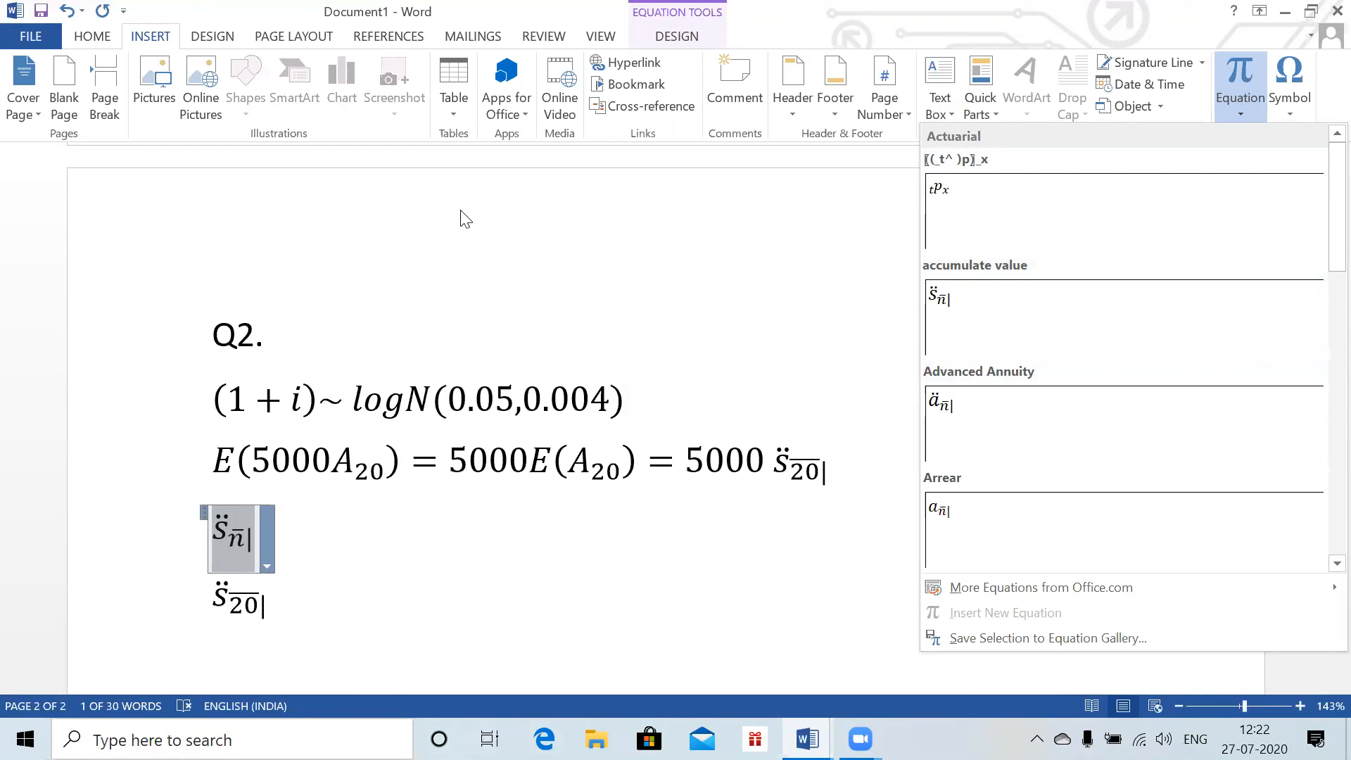
pyautogui.press('Escape')
# - Look up the keyboard shortcut assigned to the accumulate value building block in Word's keyboard customization
pyautogui.click(10, 38)
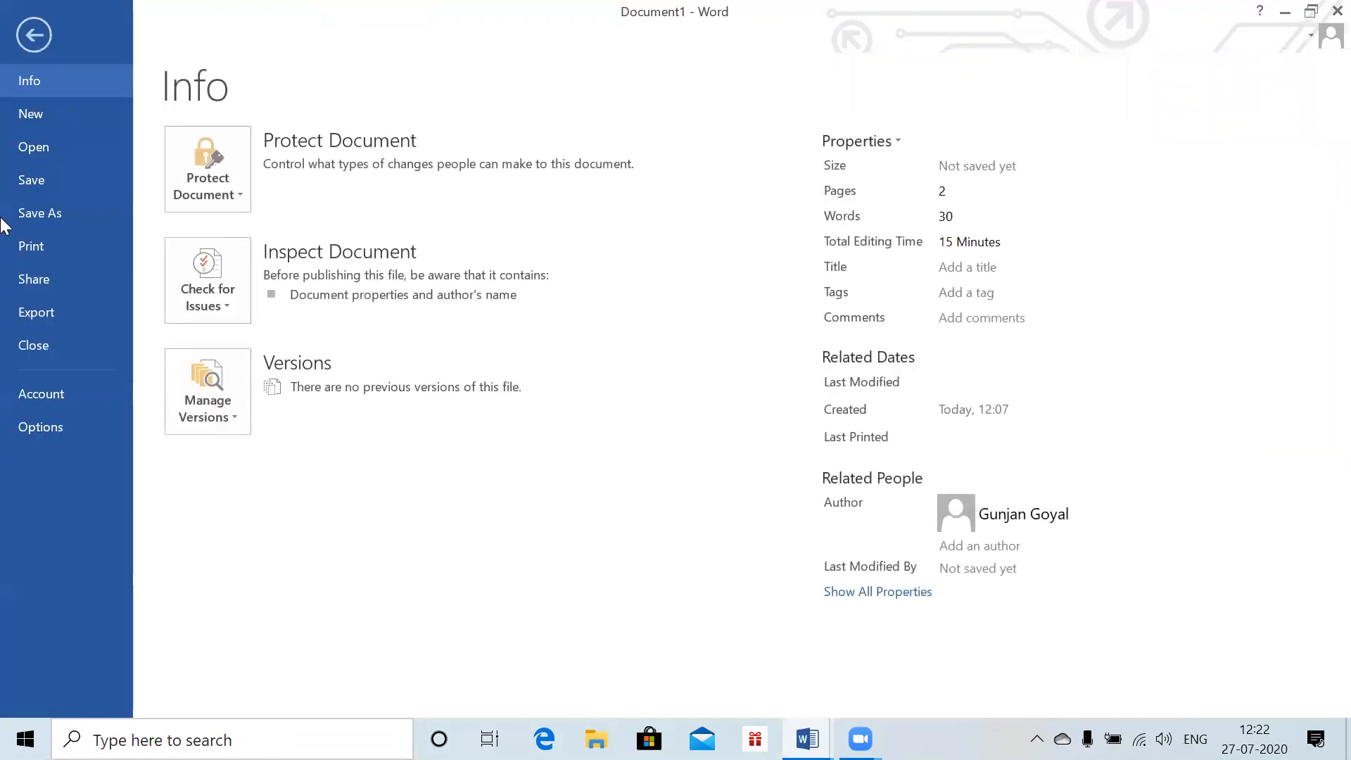
pyautogui.click(17, 423)
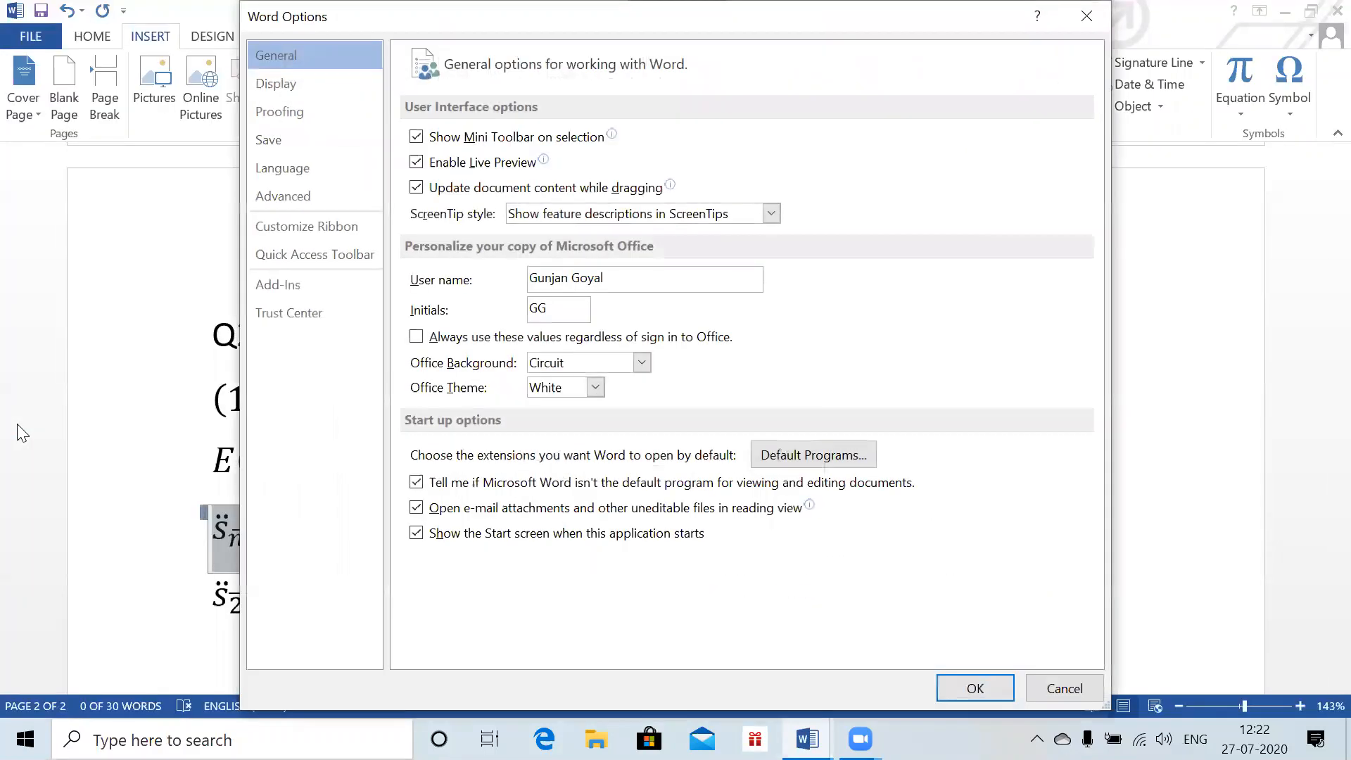
pyautogui.click(266, 225)
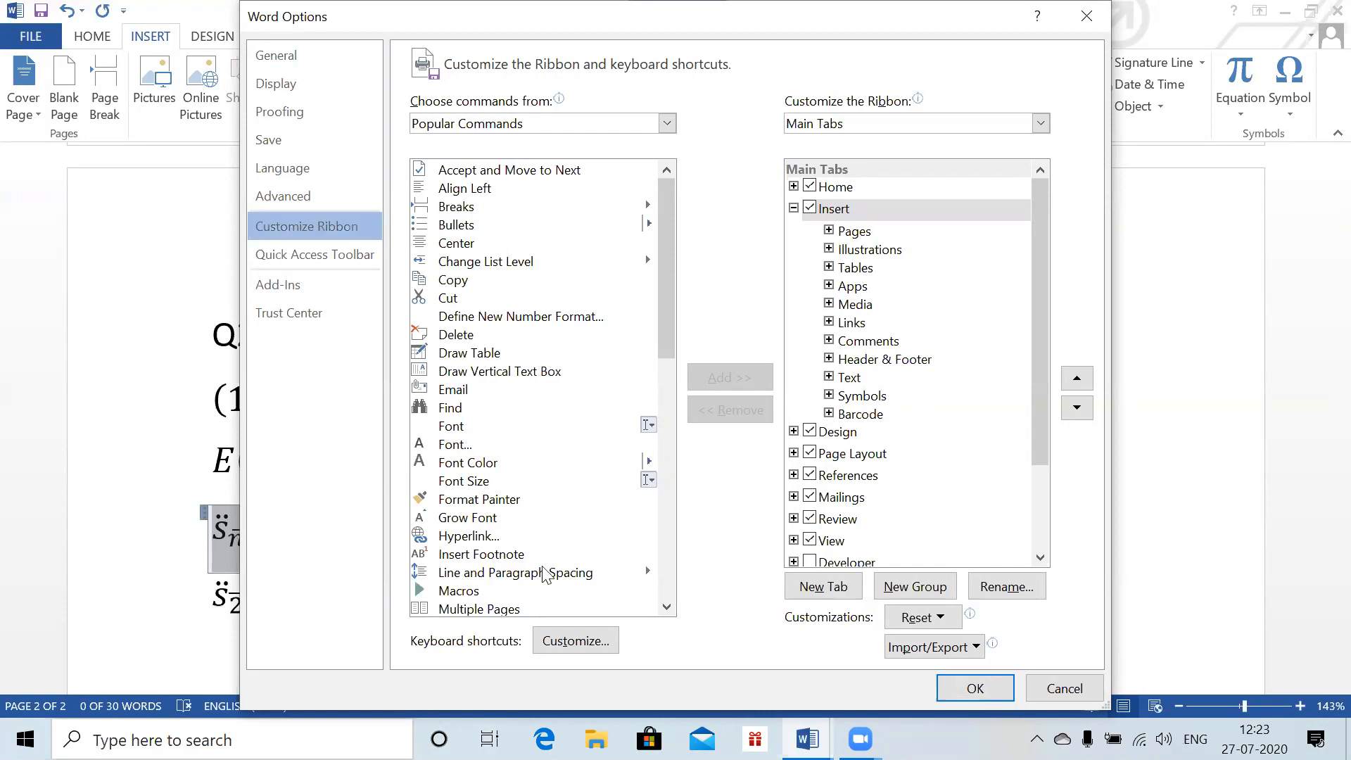
pyautogui.click(565, 642)
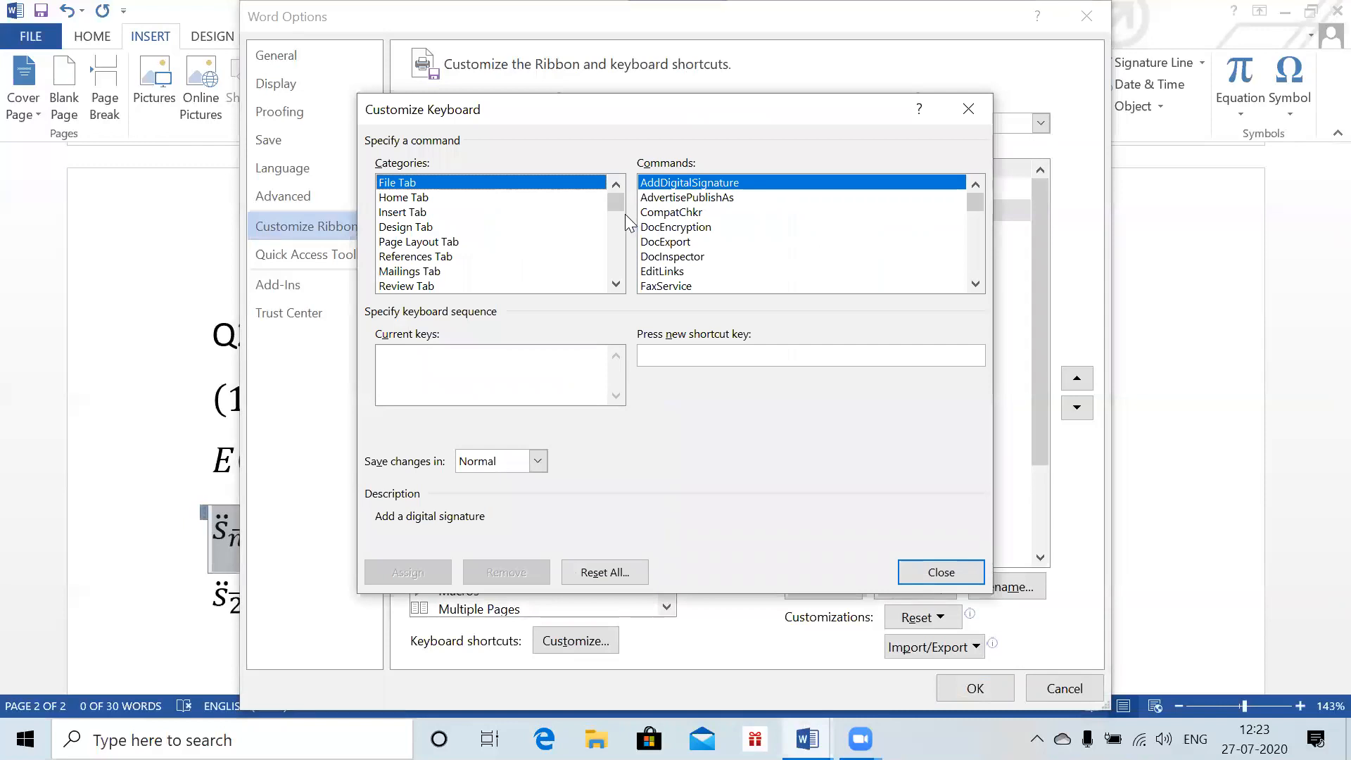
pyautogui.moveTo(615, 200); pyautogui.dragTo(622, 280)
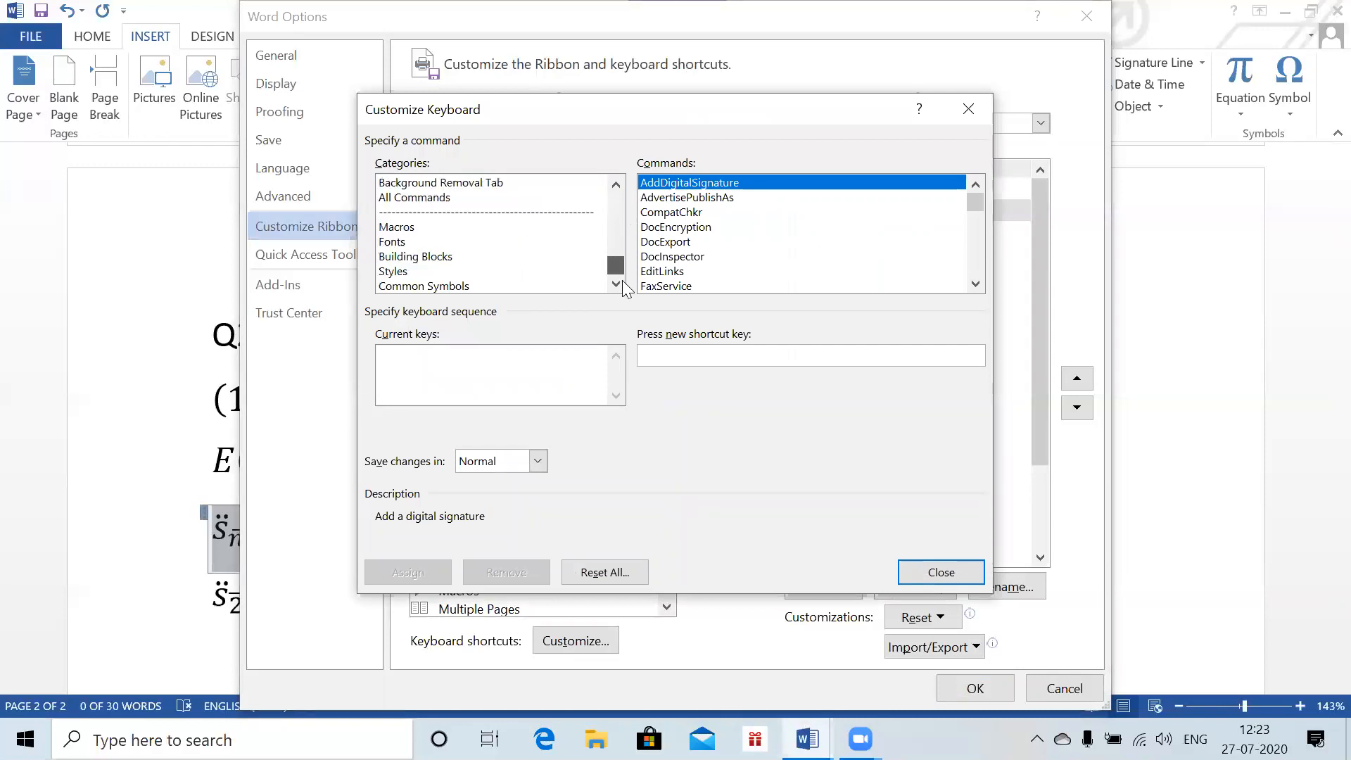
pyautogui.click(454, 260)
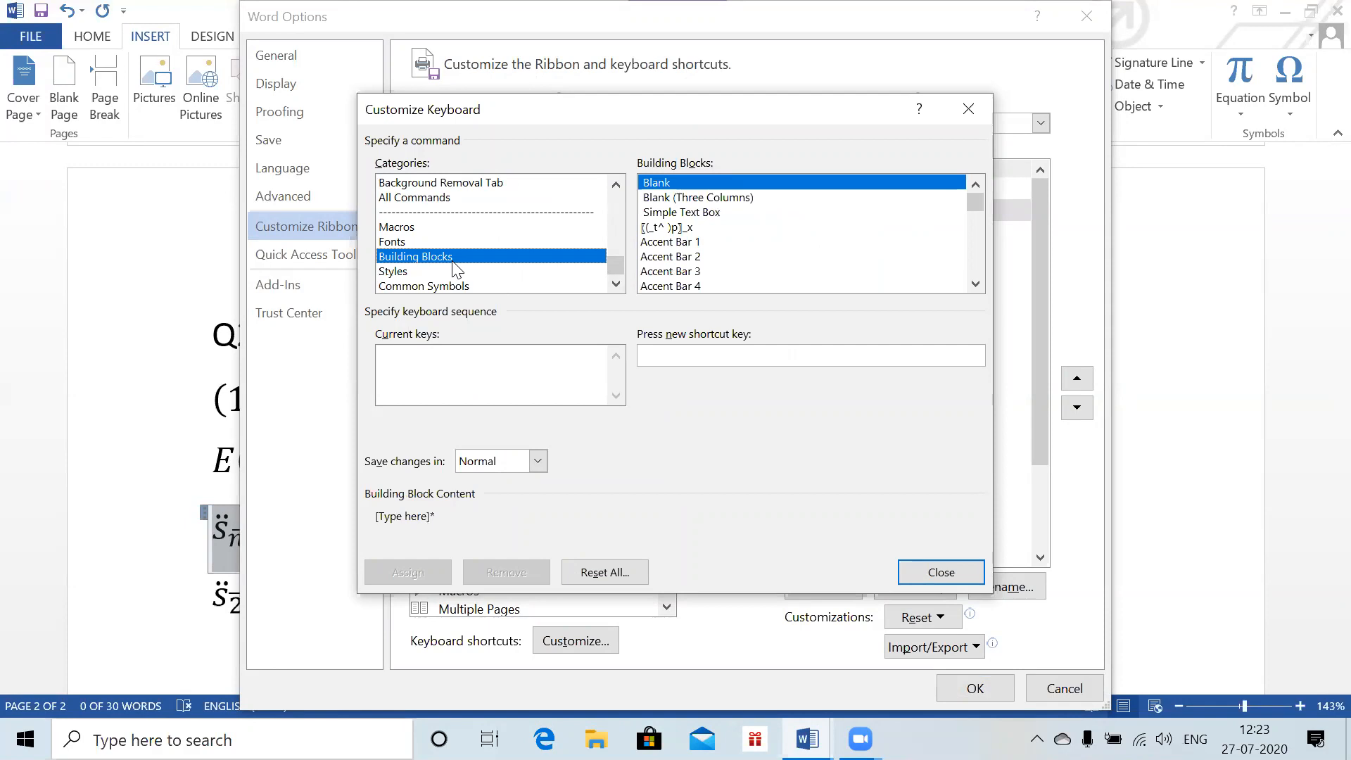
pyautogui.moveTo(974, 206)
pyautogui.mouseDown()
pyautogui.moveTo(978, 229)
pyautogui.moveTo(975, 209)
pyautogui.mouseUp()
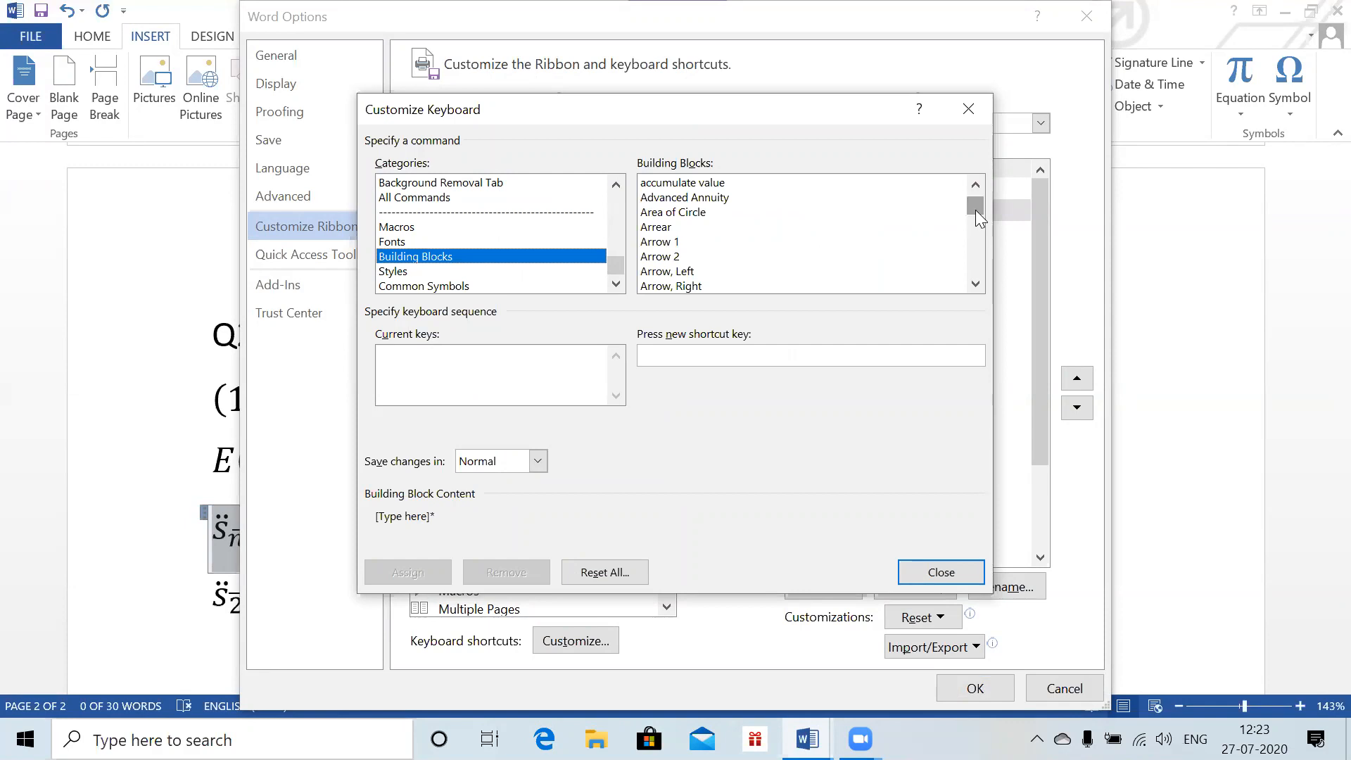
pyautogui.click(683, 185)
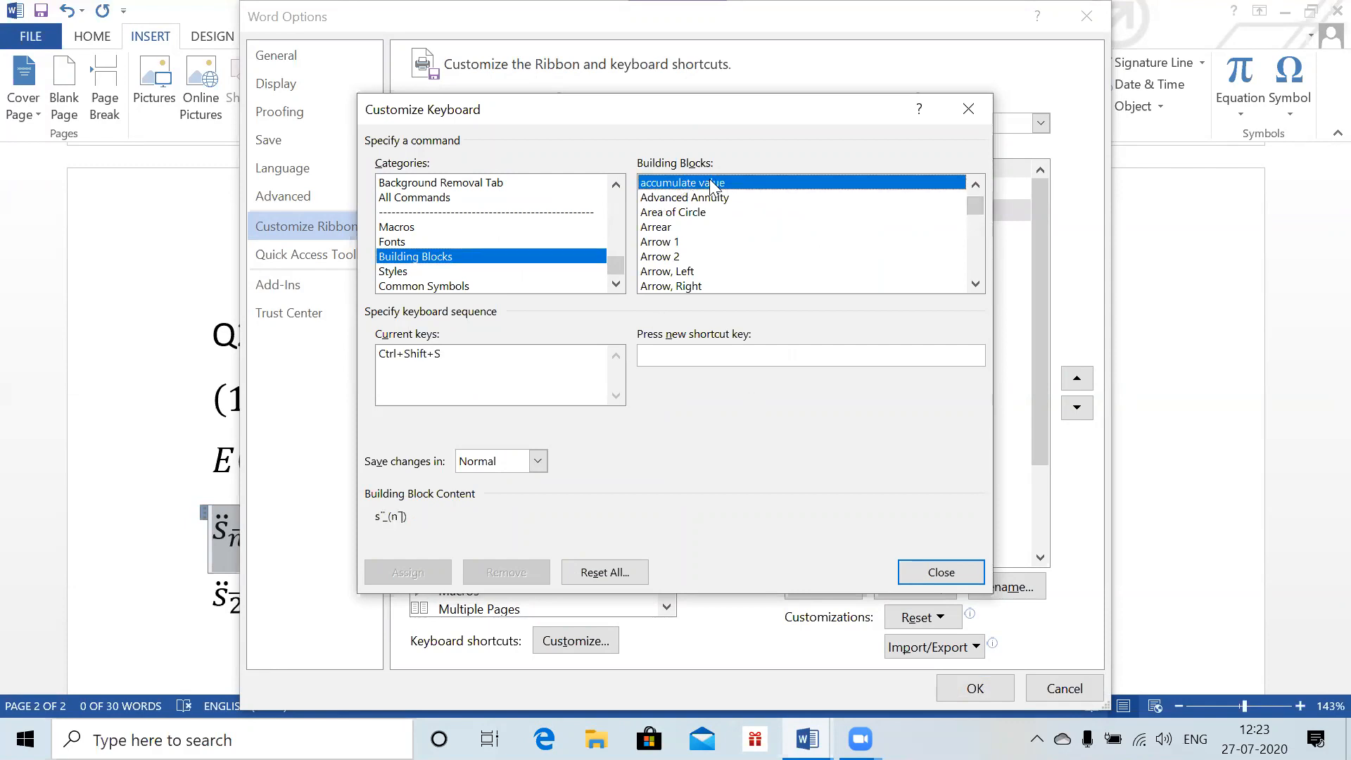
# - Try Ctrl+Shift+S as the new shortcut for the accumulate value building block and close the options
pyautogui.click(687, 356)
pyautogui.hotkey('ctrl', 'shift', 's')
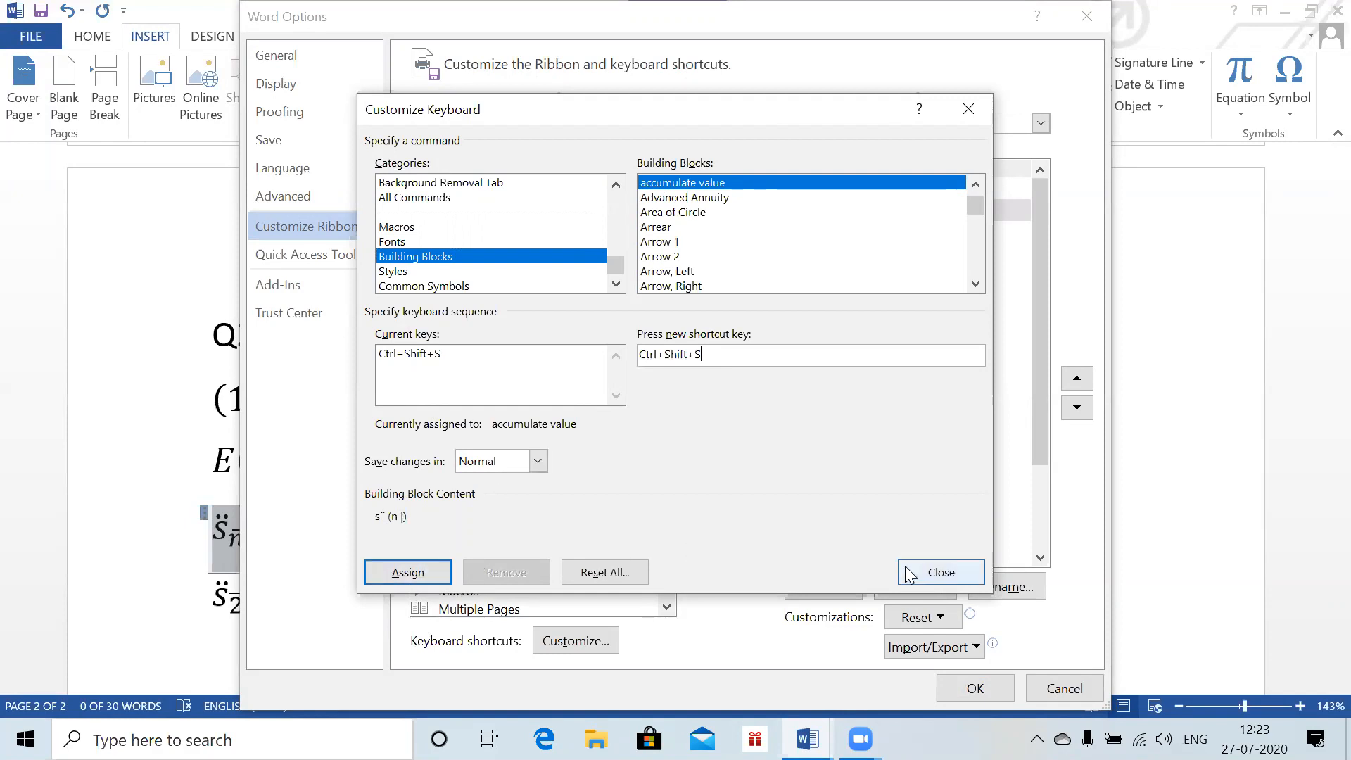
pyautogui.click(939, 571)
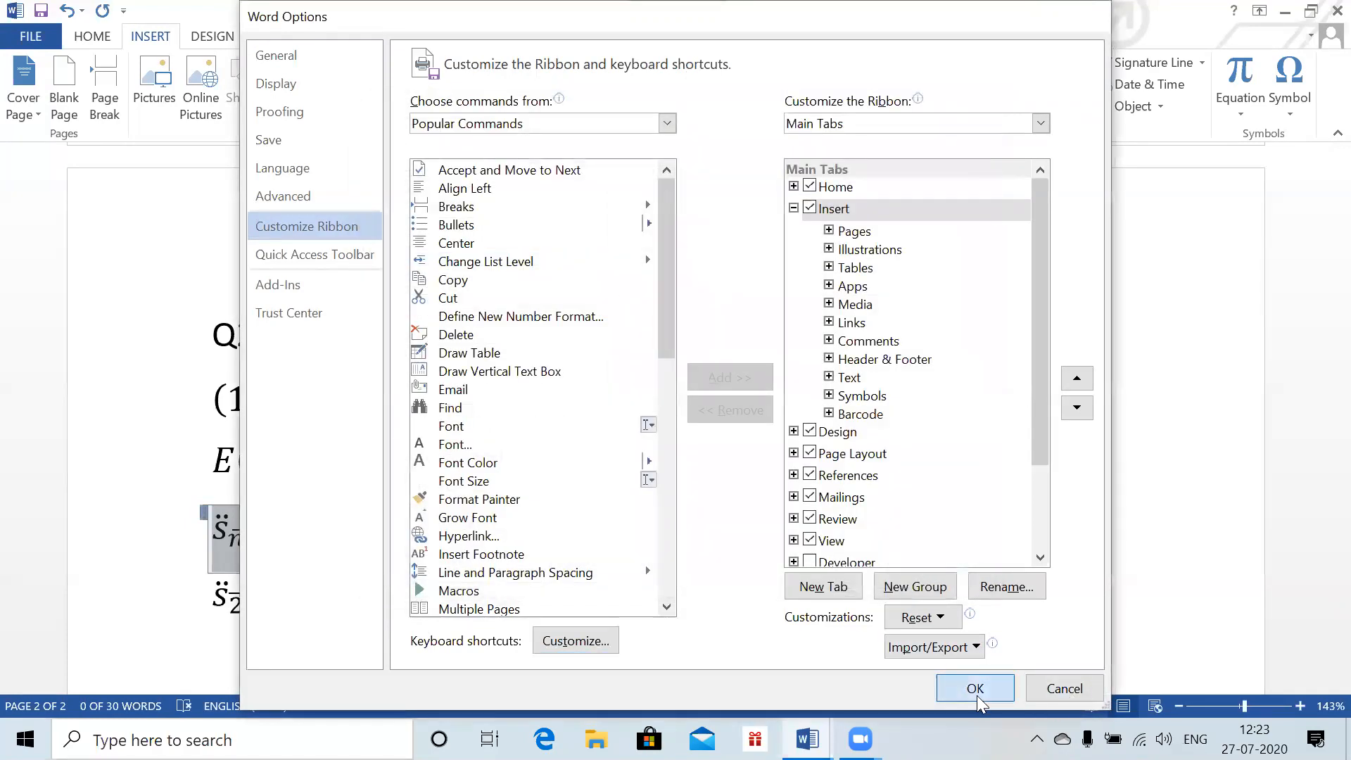
pyautogui.click(975, 688)
# - Insert seven double-dotted s symbols with subscript n in a row below the standalone symbol with subscript 20
pyautogui.click(293, 616)
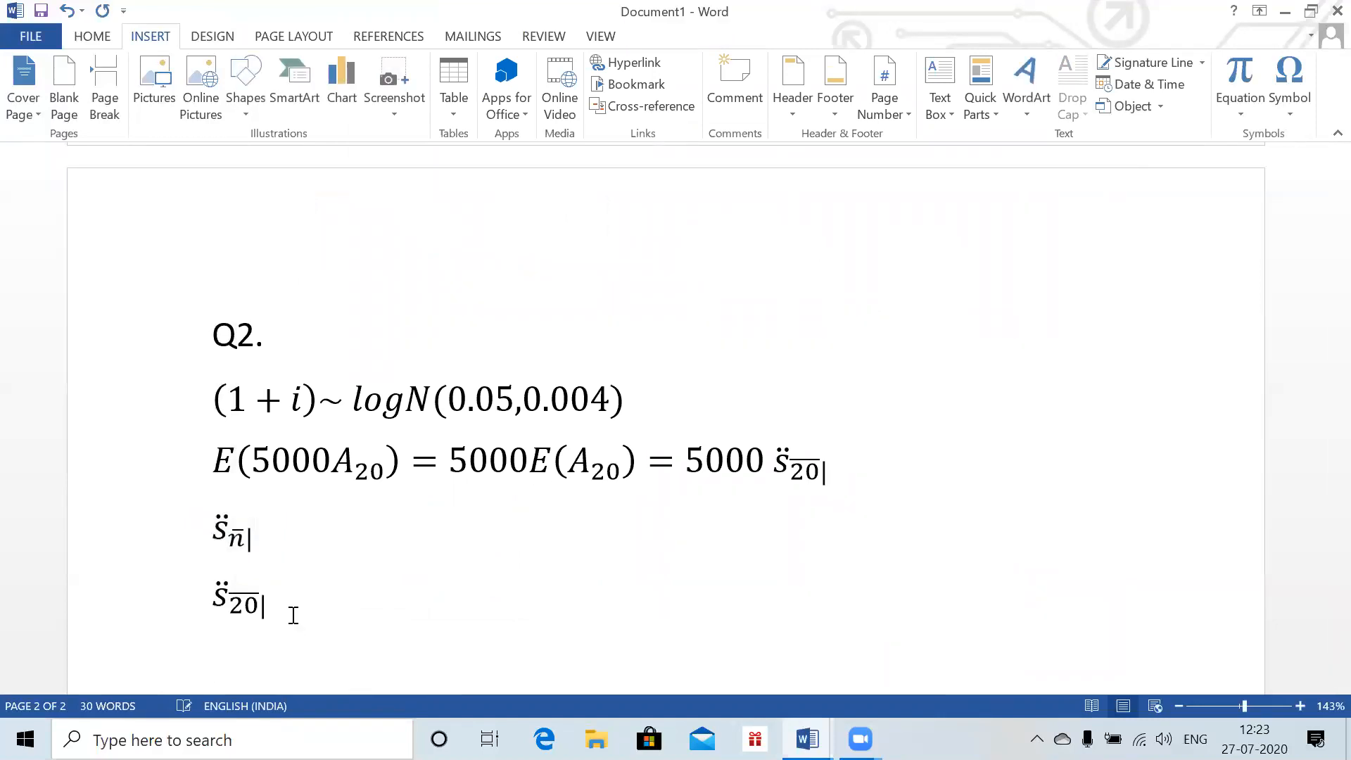
pyautogui.hotkey('ctrl', 'v')
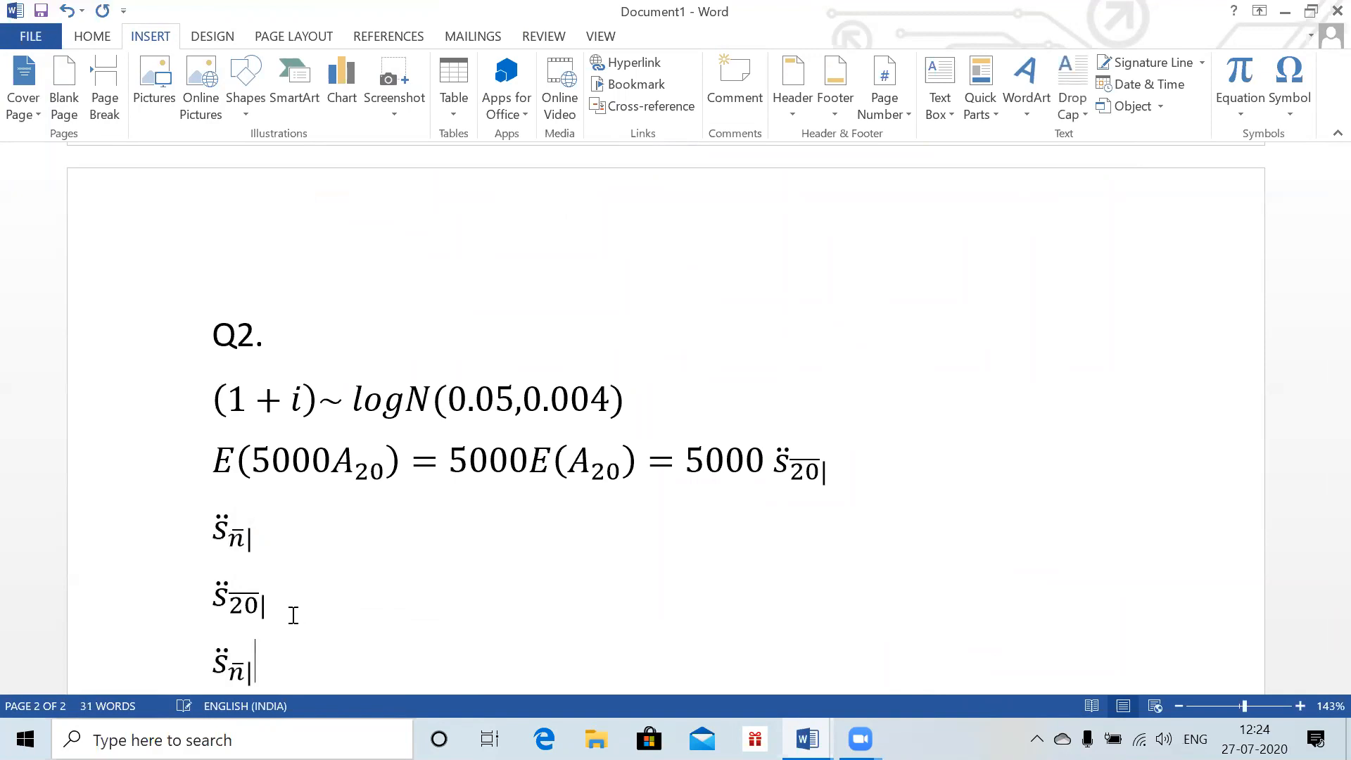
pyautogui.hotkey('ctrl', 'v')
pyautogui.hotkey('ctrl', 'v')
pyautogui.hotkey('ctrl', 'v')
pyautogui.hotkey('ctrl', 'v')
pyautogui.hotkey('ctrl', 'v')
pyautogui.hotkey('ctrl', 'v')
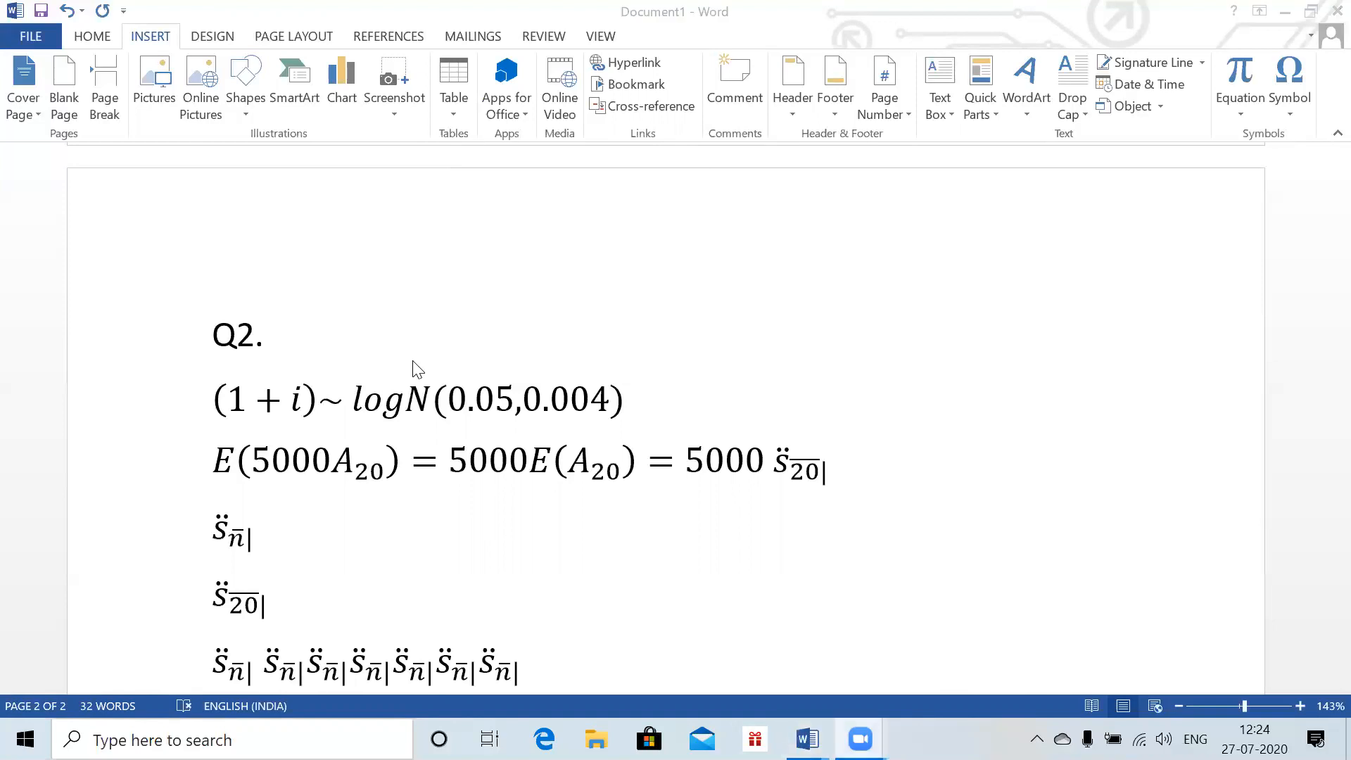
# - Open Word's keyboard shortcut customization again and choose the Building Blocks category
pyautogui.click(41, 27)
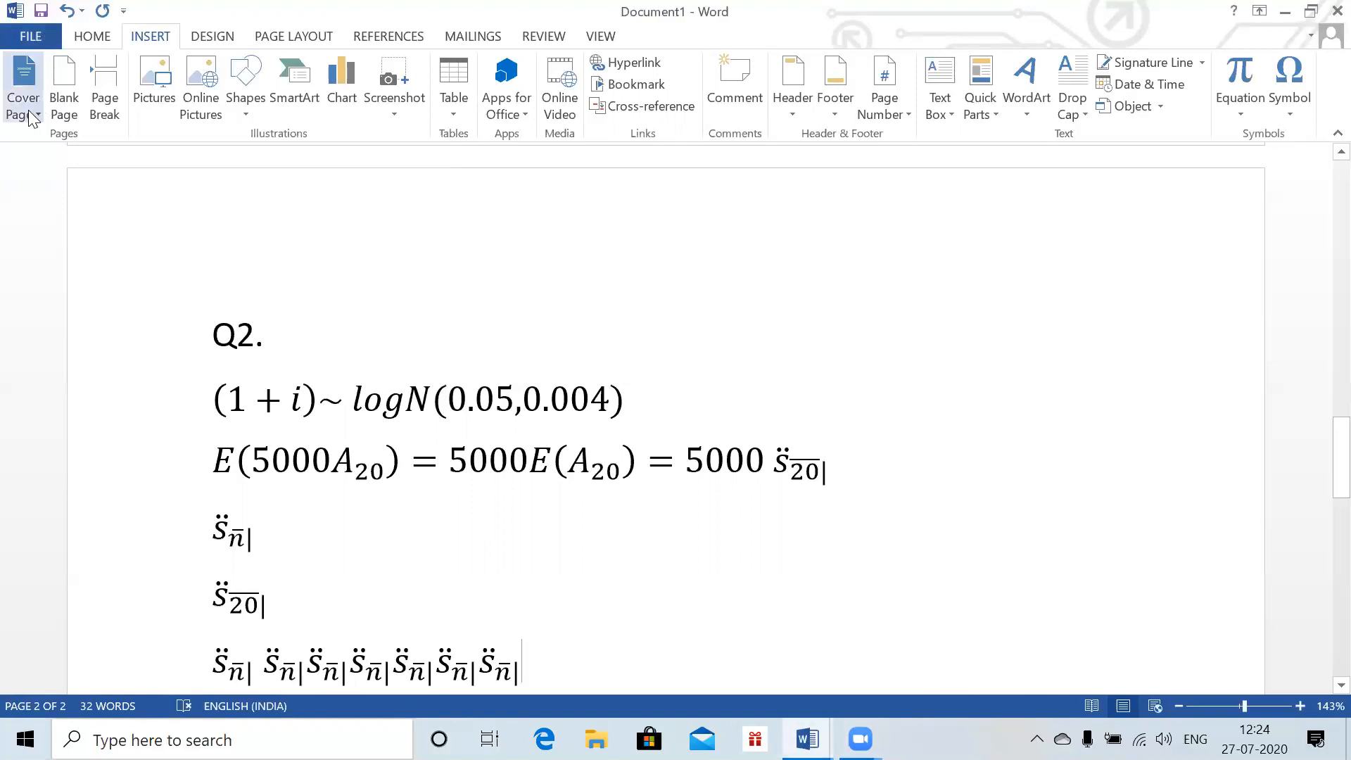
pyautogui.click(21, 38)
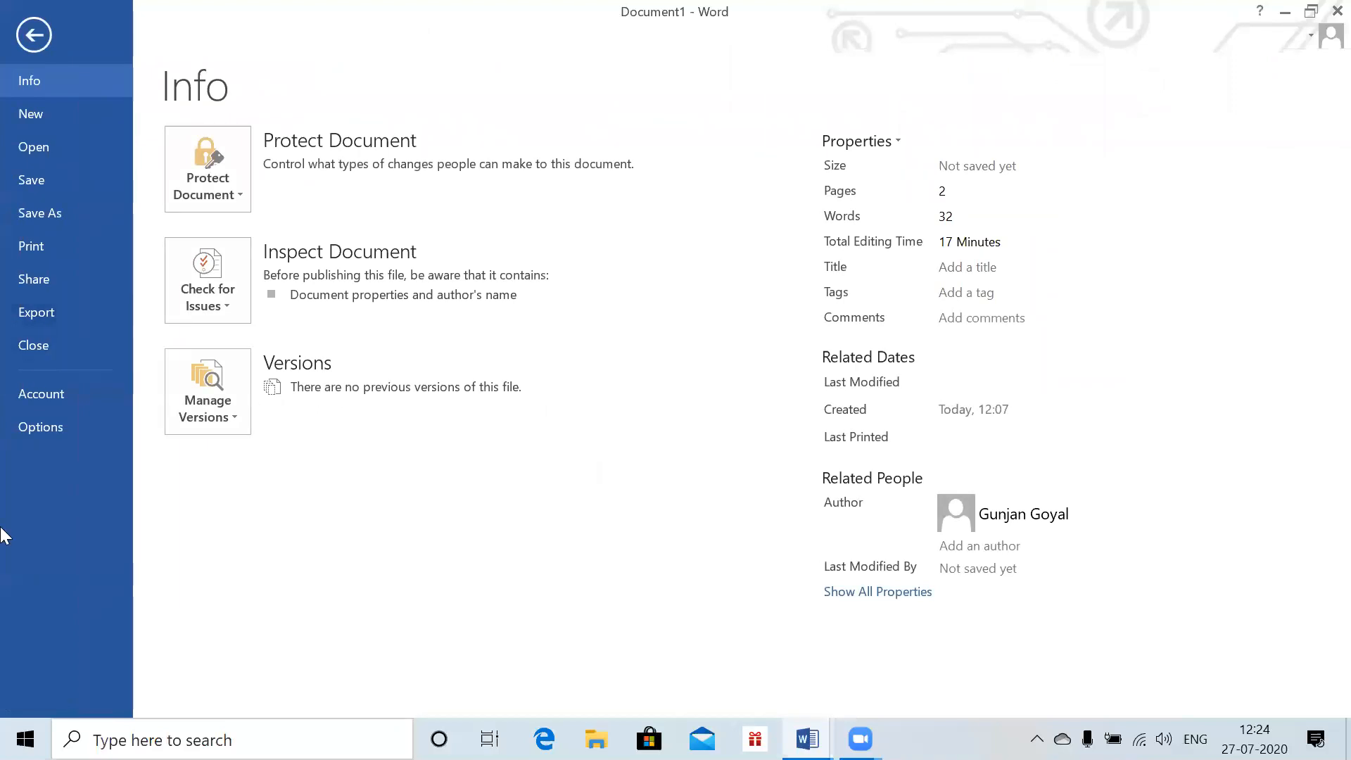
pyautogui.click(18, 428)
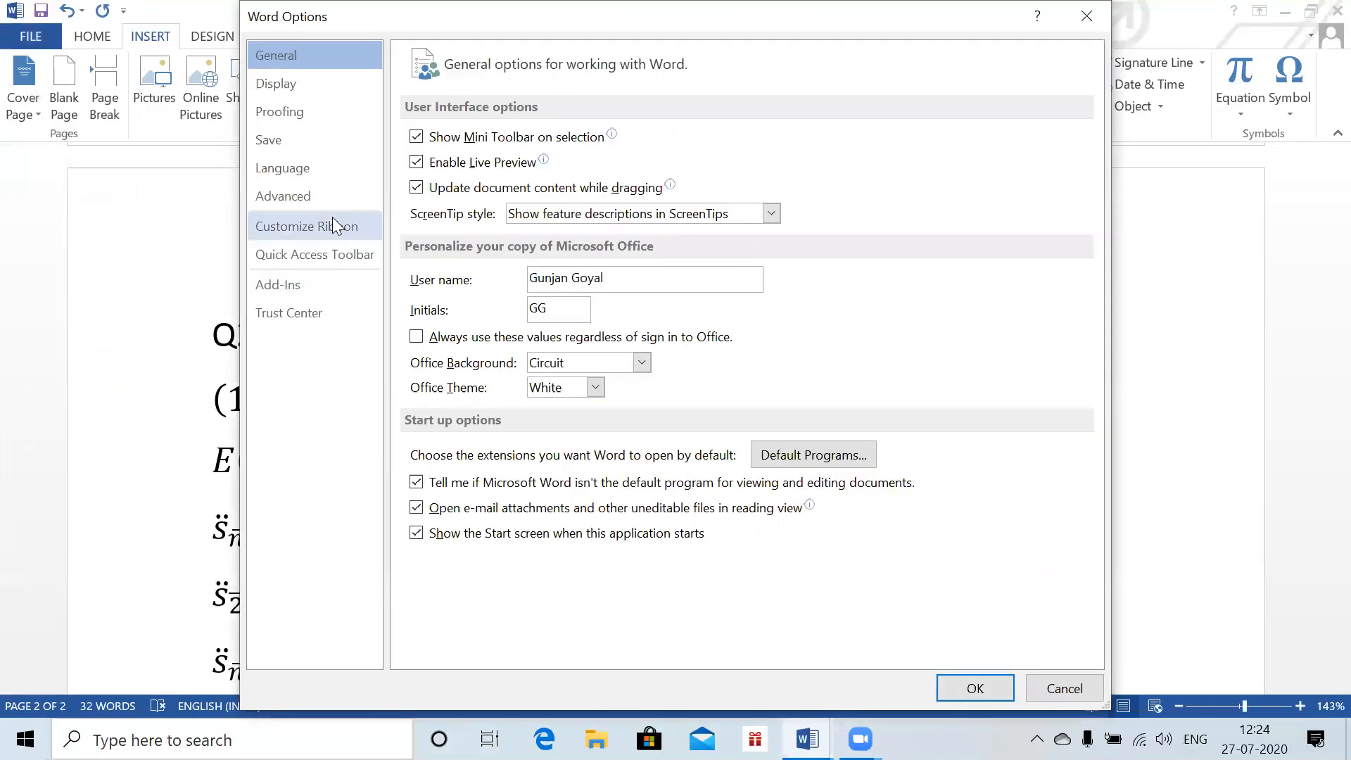
pyautogui.click(334, 224)
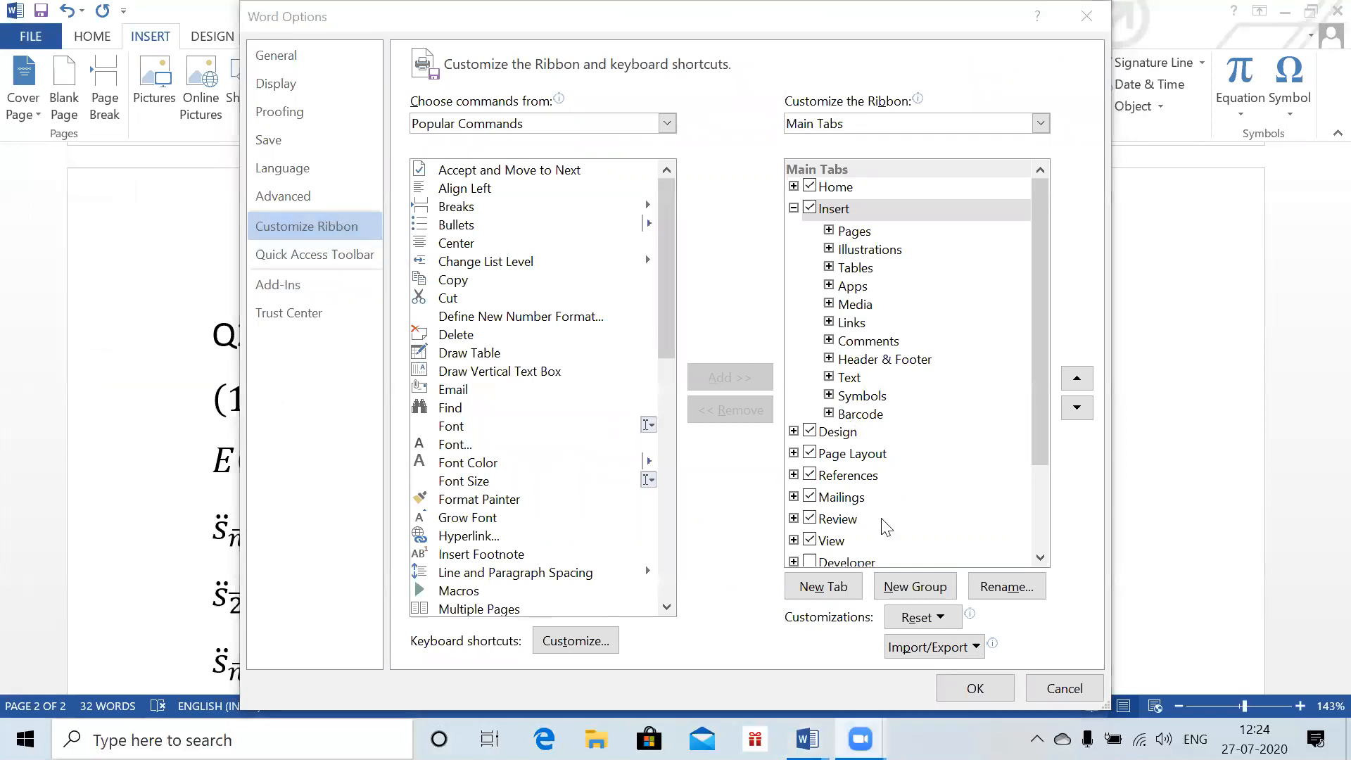
pyautogui.click(599, 638)
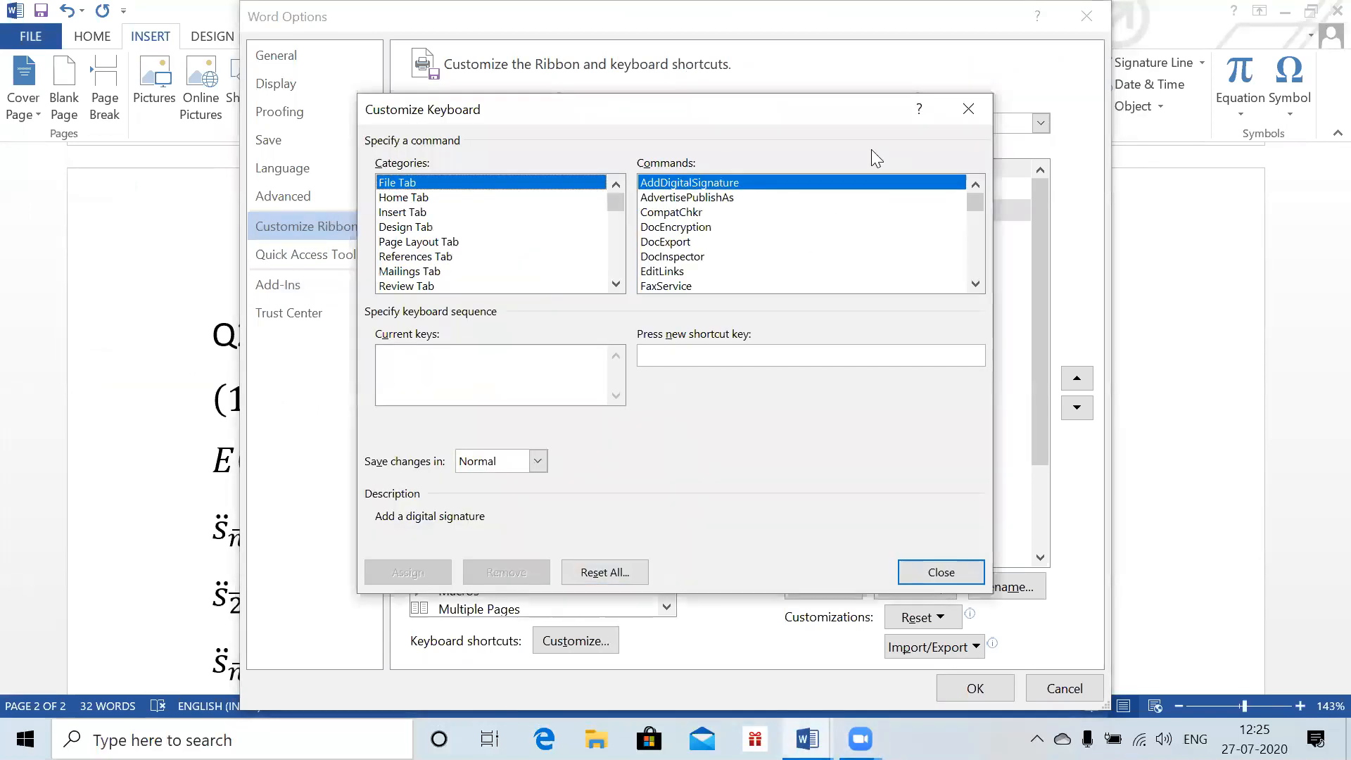
pyautogui.moveTo(618, 201); pyautogui.dragTo(631, 287)
pyautogui.click(486, 256)
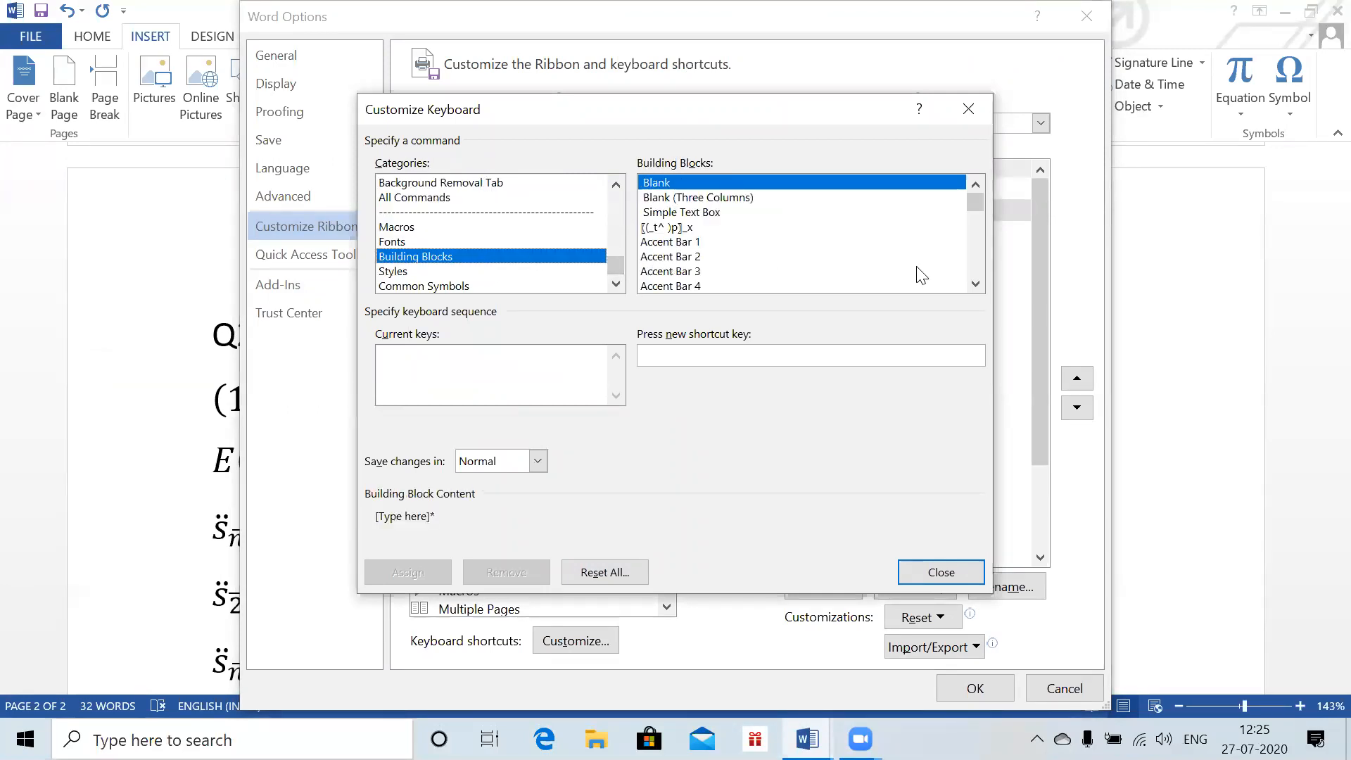
# - Remove the Ctrl+Shift+S shortcut from the accumulate value building block
pyautogui.click(975, 284)
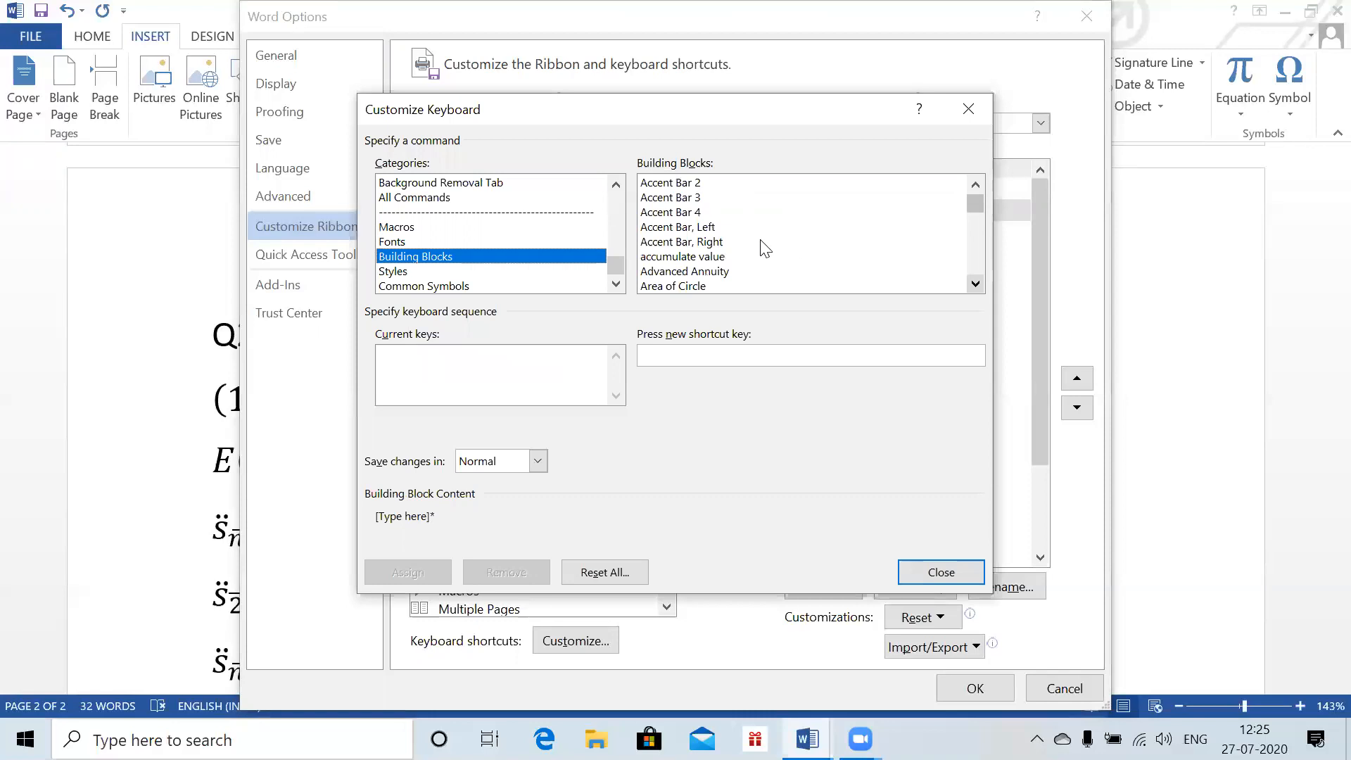
pyautogui.click(725, 257)
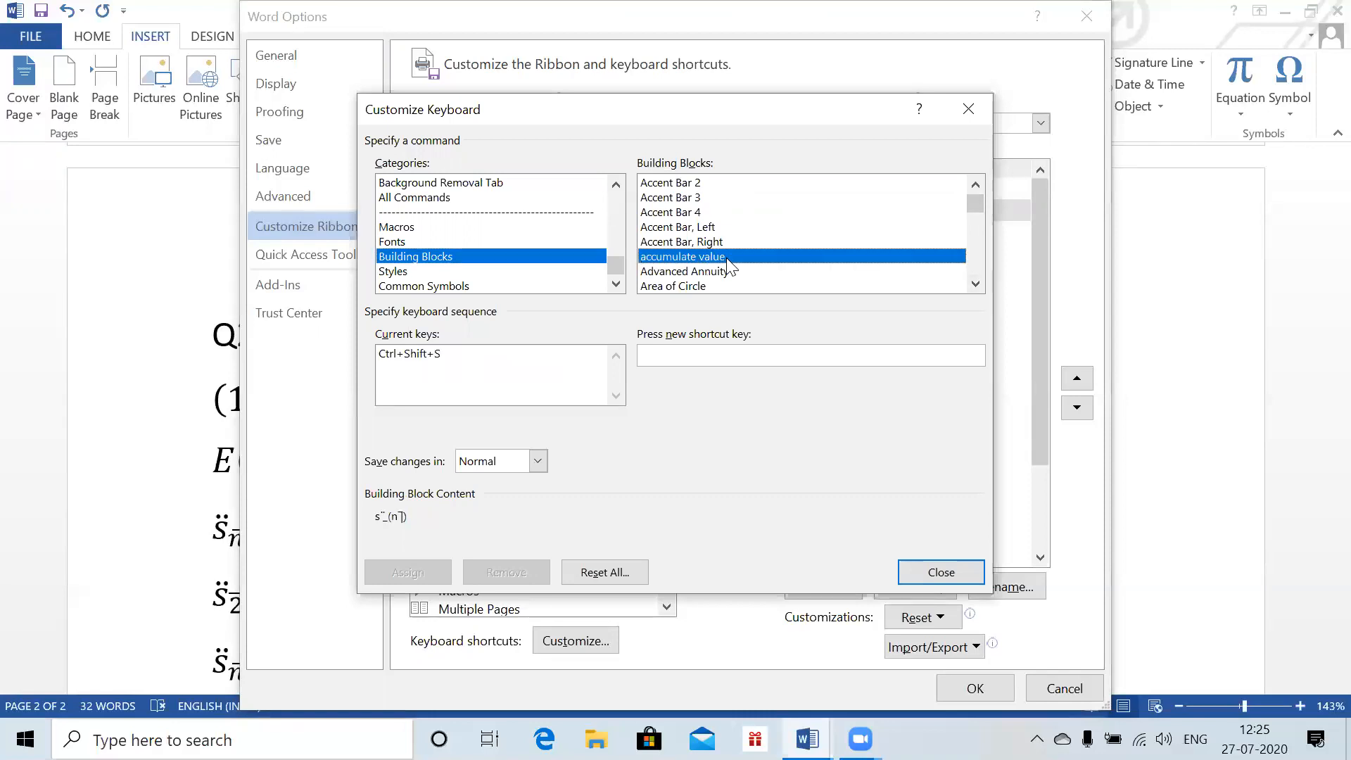
pyautogui.click(432, 355)
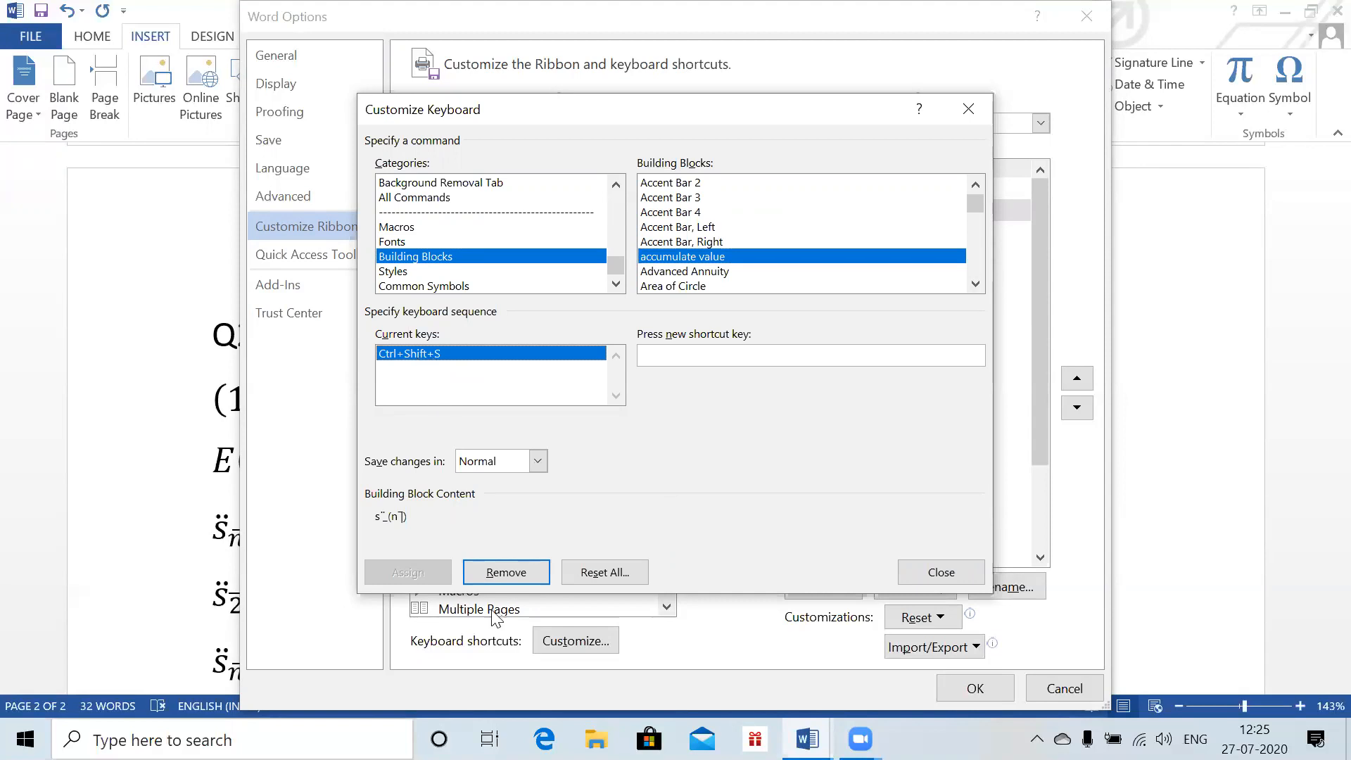
pyautogui.click(487, 574)
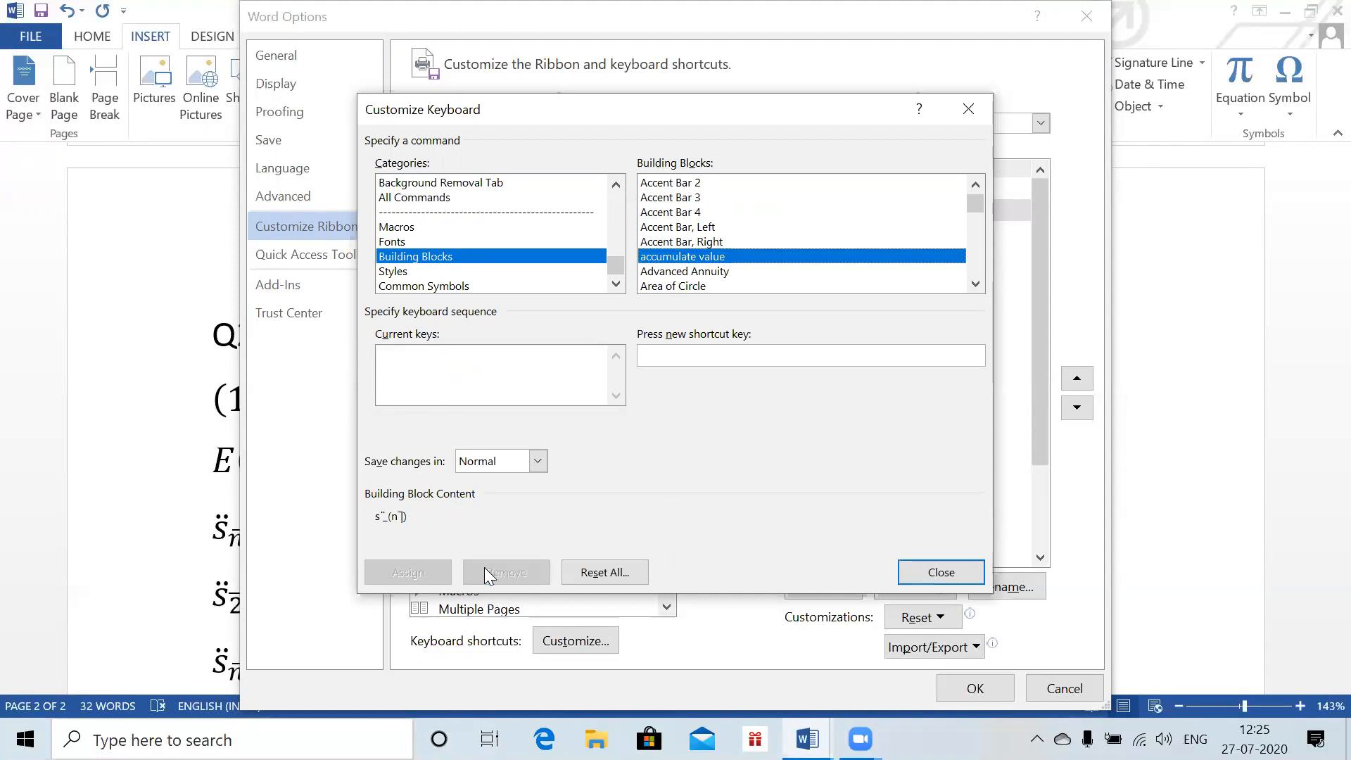
# - Assign Ctrl+Shift+S to the accumulate value building block and close the options with the change accepted
pyautogui.click(684, 347)
pyautogui.hotkey('ctrl', 'shift', 's')
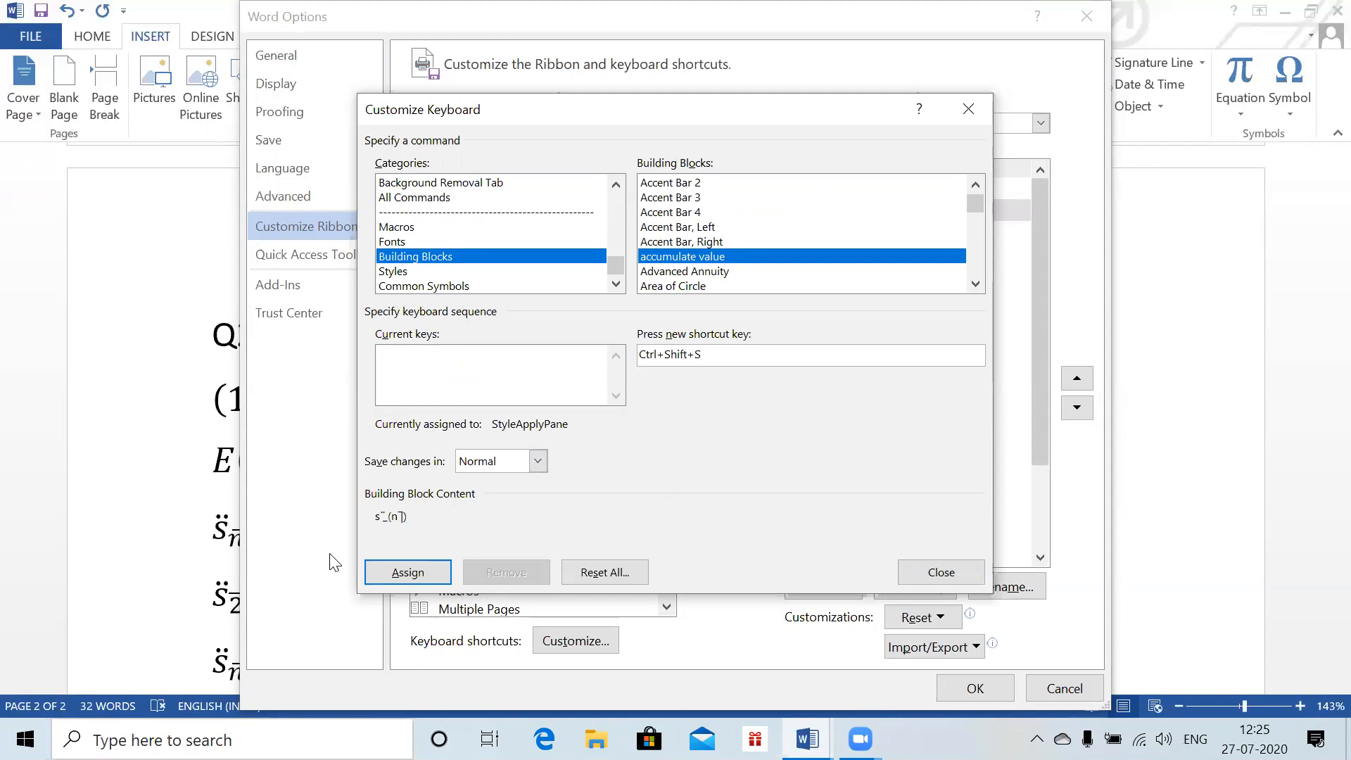
pyautogui.click(409, 573)
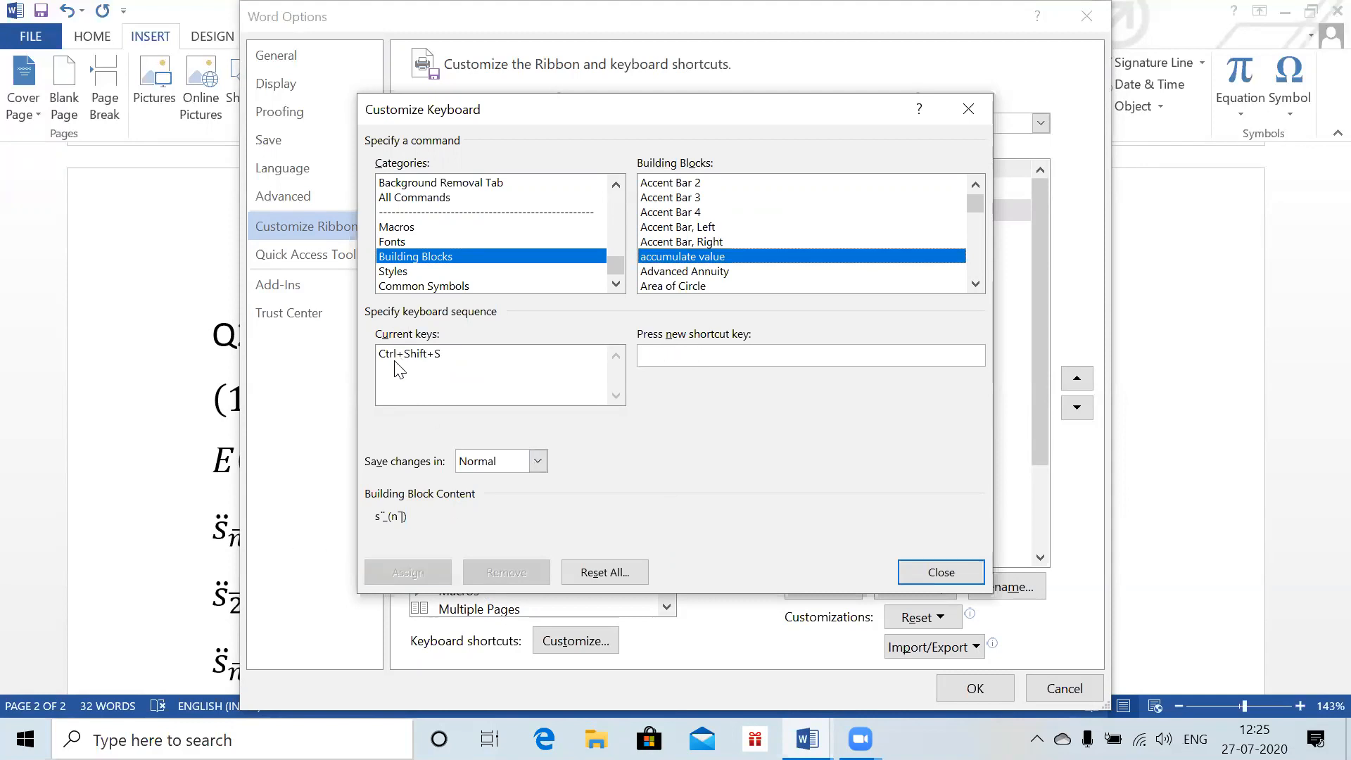
pyautogui.click(944, 578)
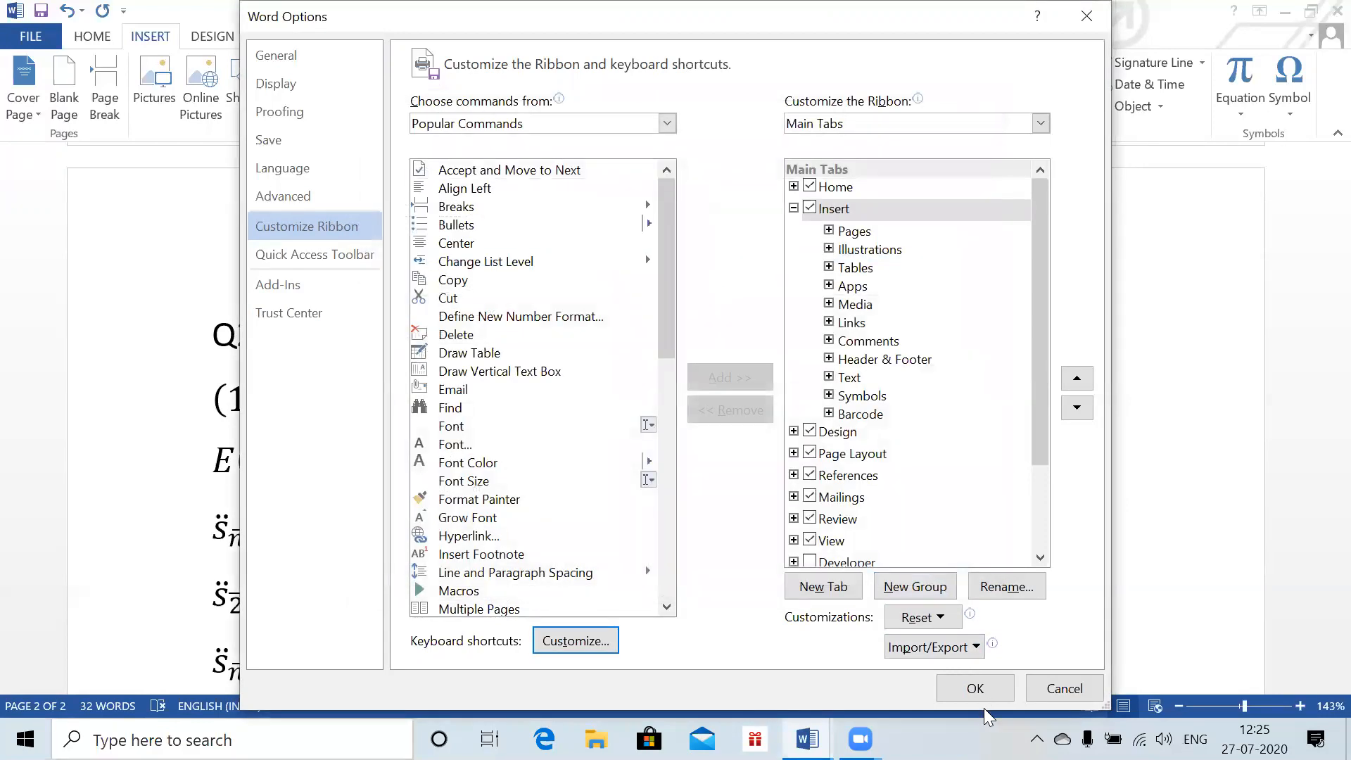
pyautogui.click(978, 688)
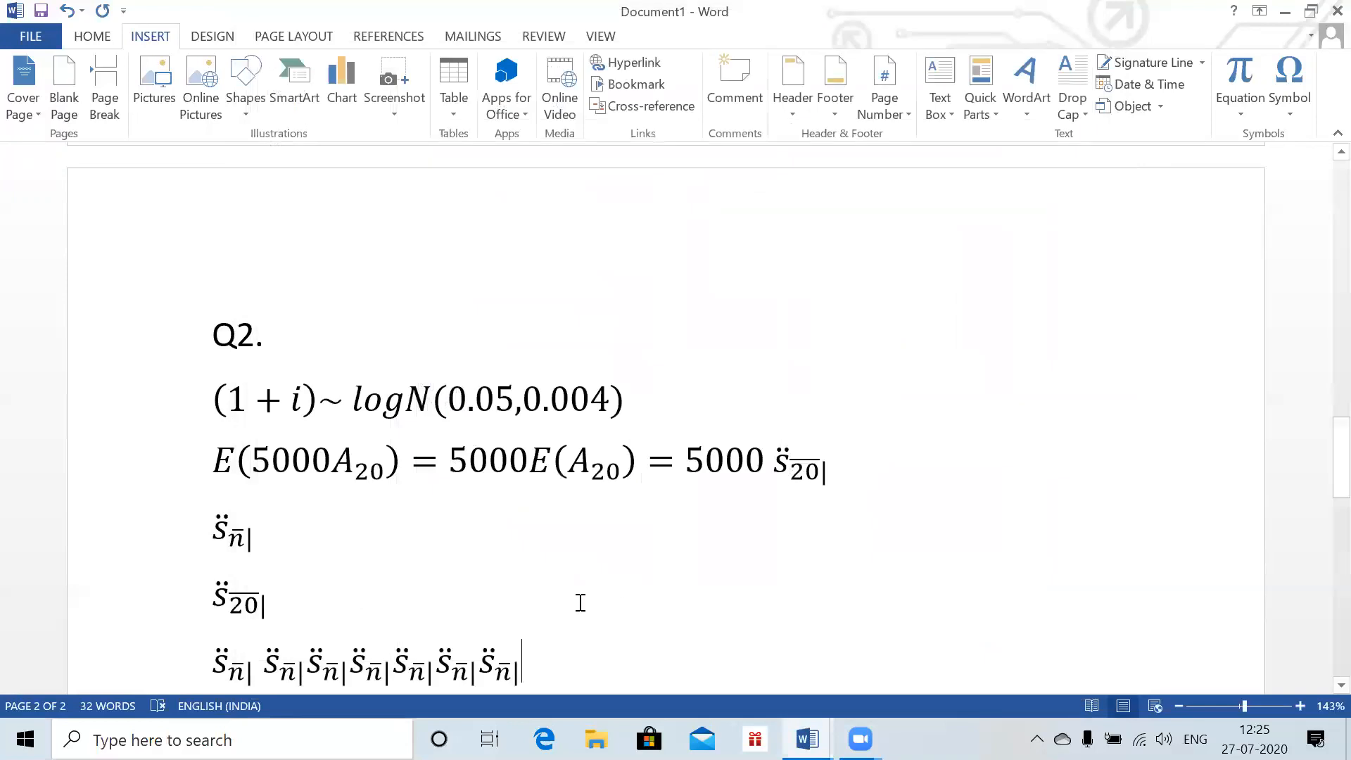
# - Insert three more double-dotted s symbols with subscript n at the end of the symbol row
pyautogui.hotkey('ctrl', 'v')
pyautogui.hotkey('ctrl', 'v')
pyautogui.hotkey('ctrl', 'v')
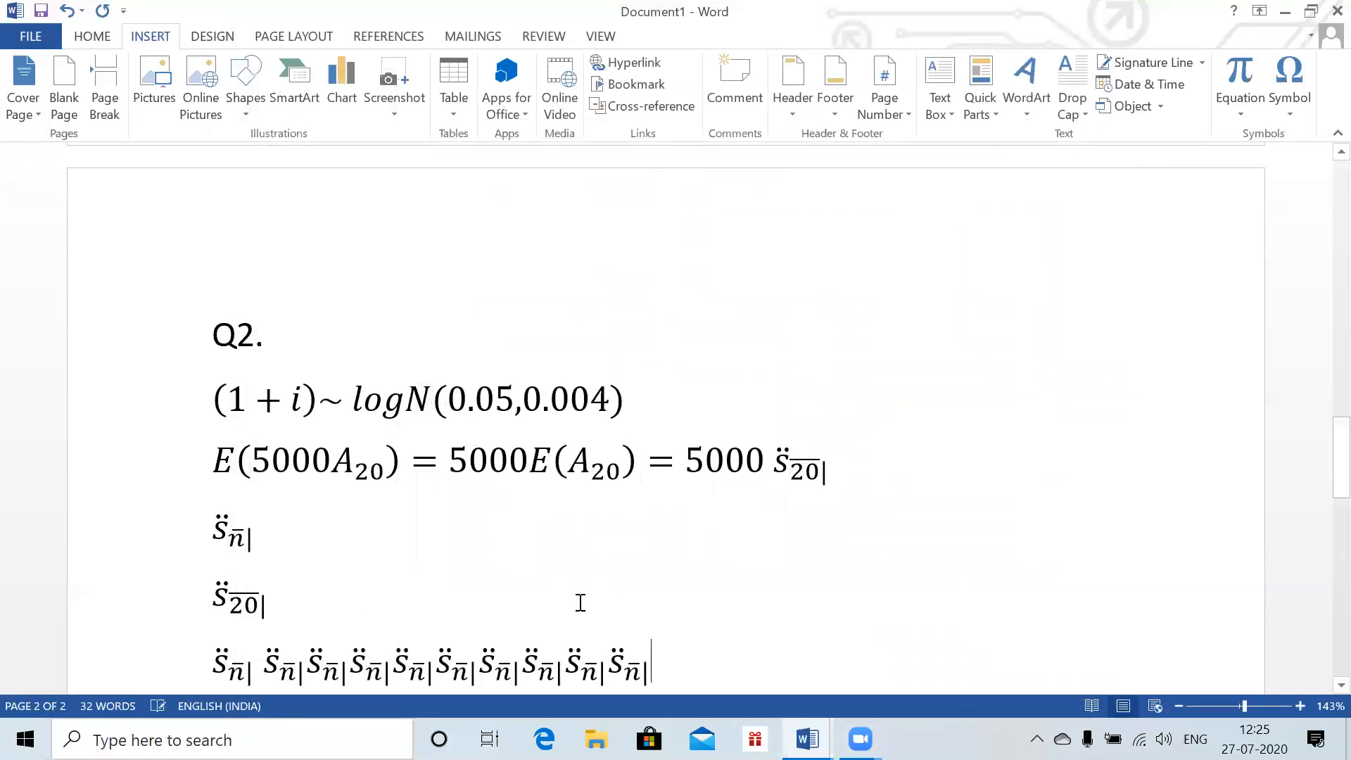
# - Delete the whole row of double-dotted s symbols below the standalone symbol with subscript 20
pyautogui.click(629, 35)
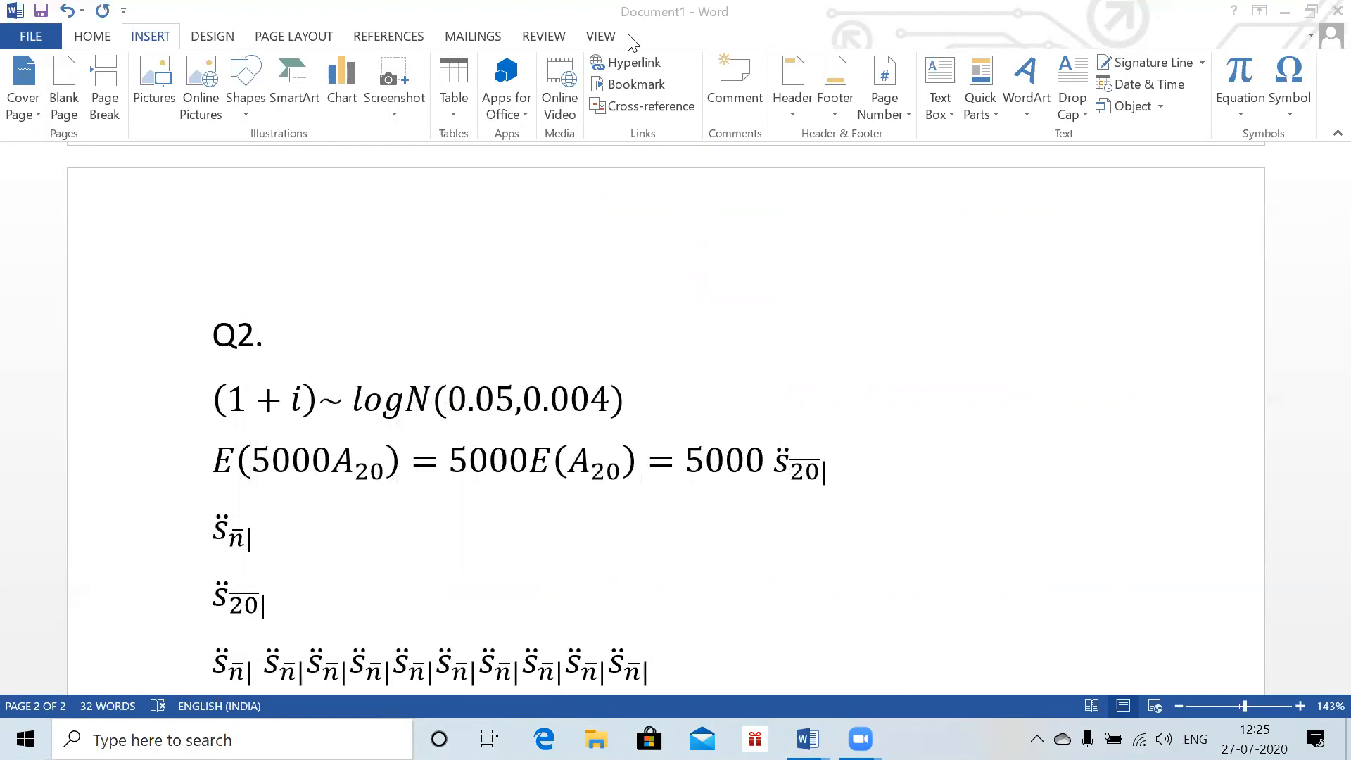
pyautogui.click(651, 665)
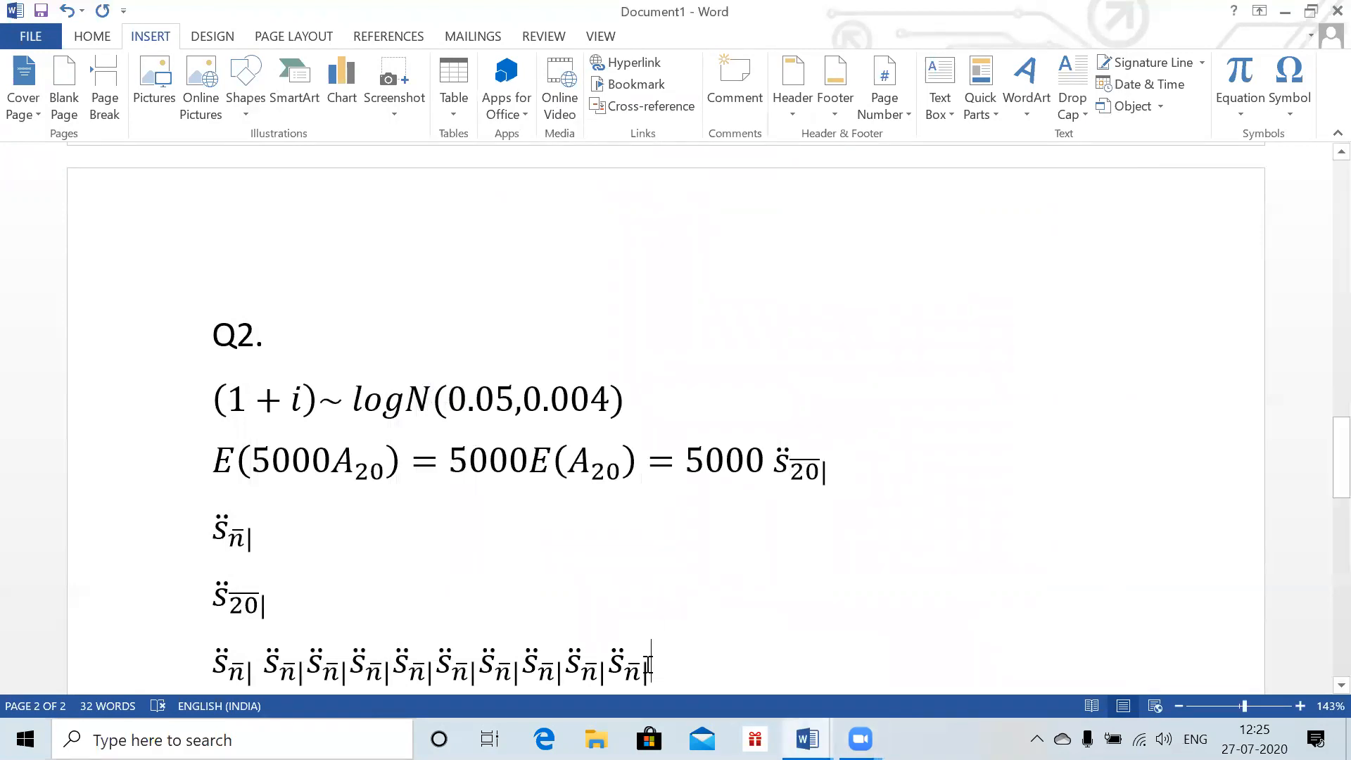
pyautogui.press('BackSpace')
pyautogui.press('BackSpace')
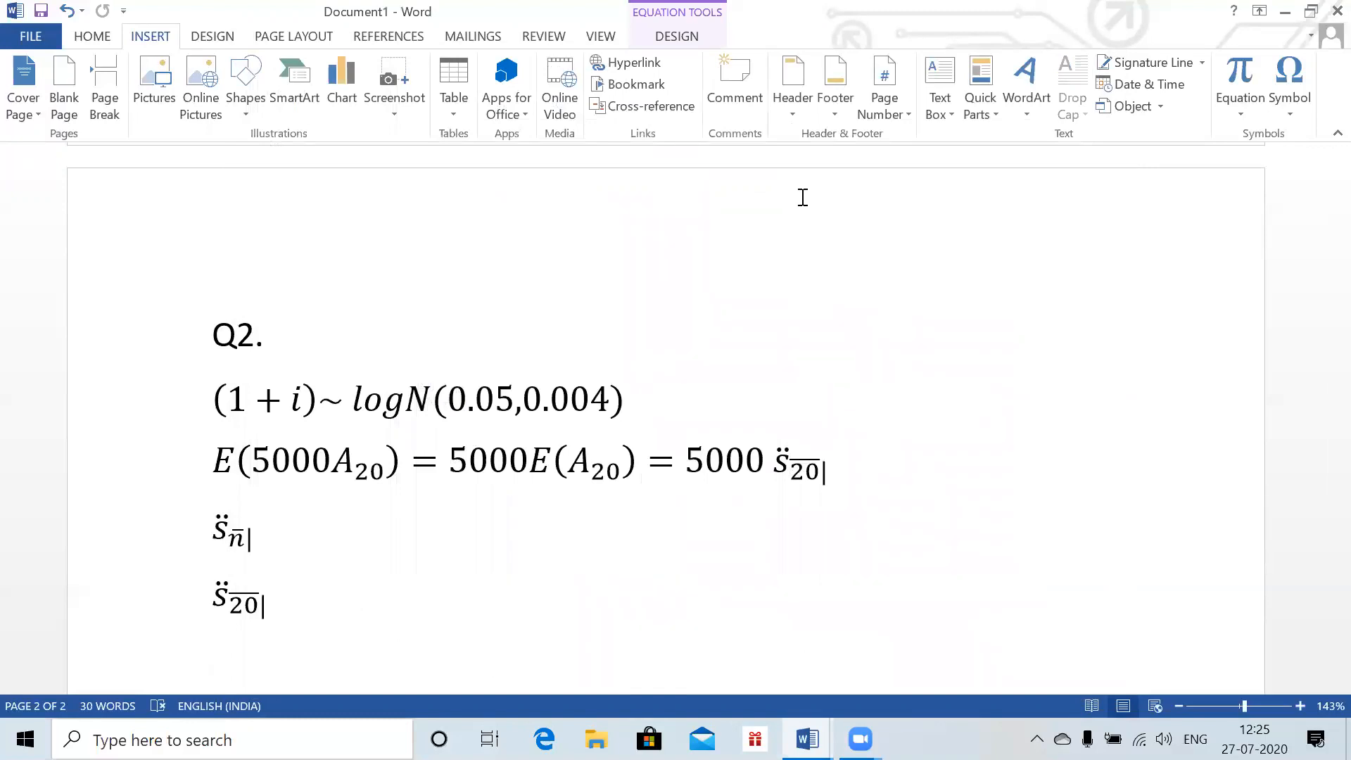
pyautogui.hotkey('alt', 'Tab')
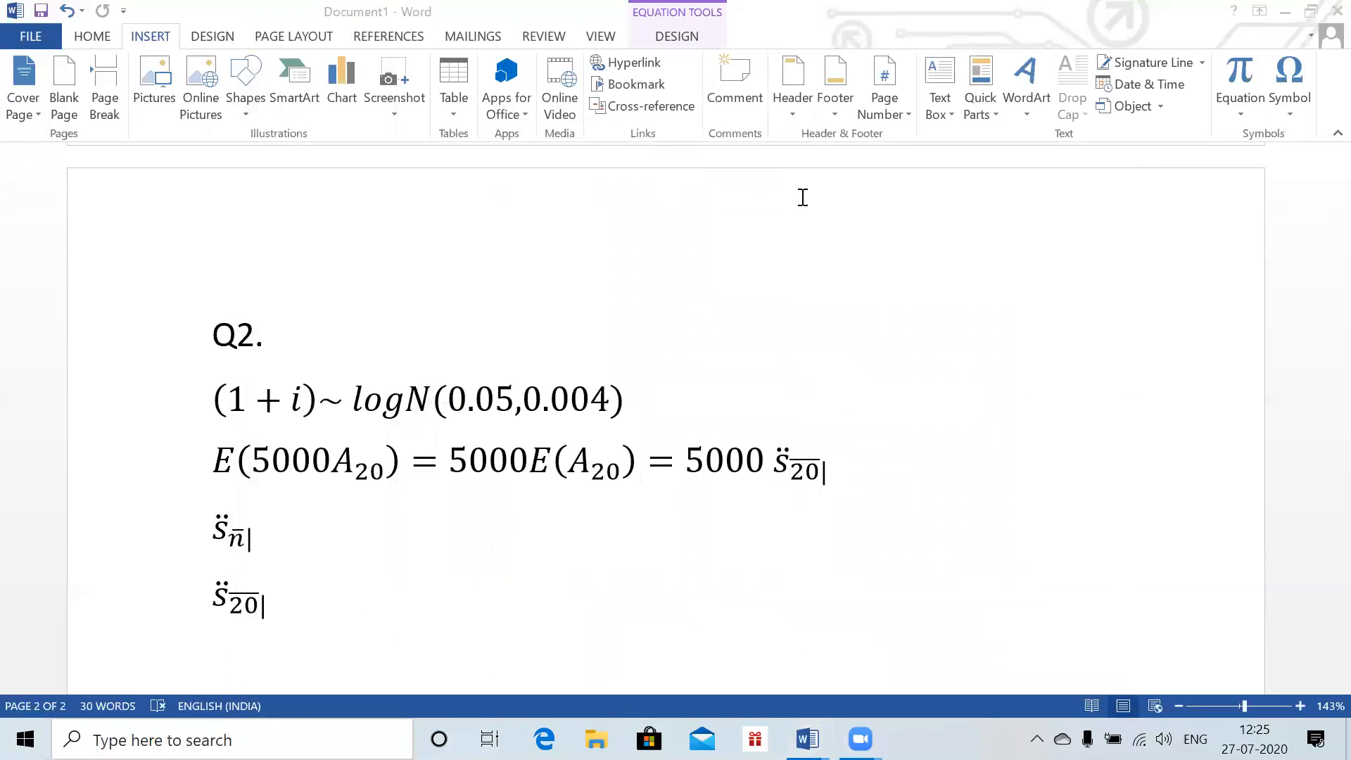
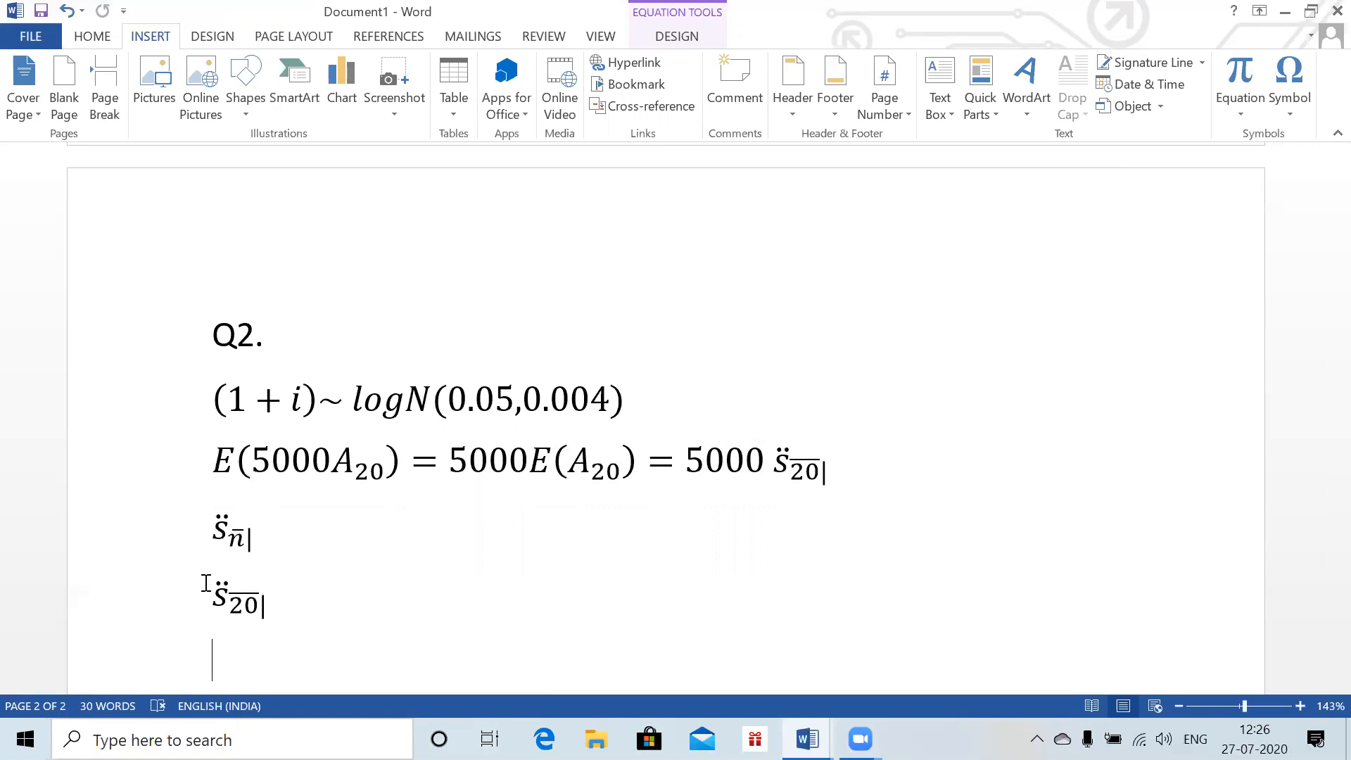
pyautogui.scroll(-3, 206, 583)
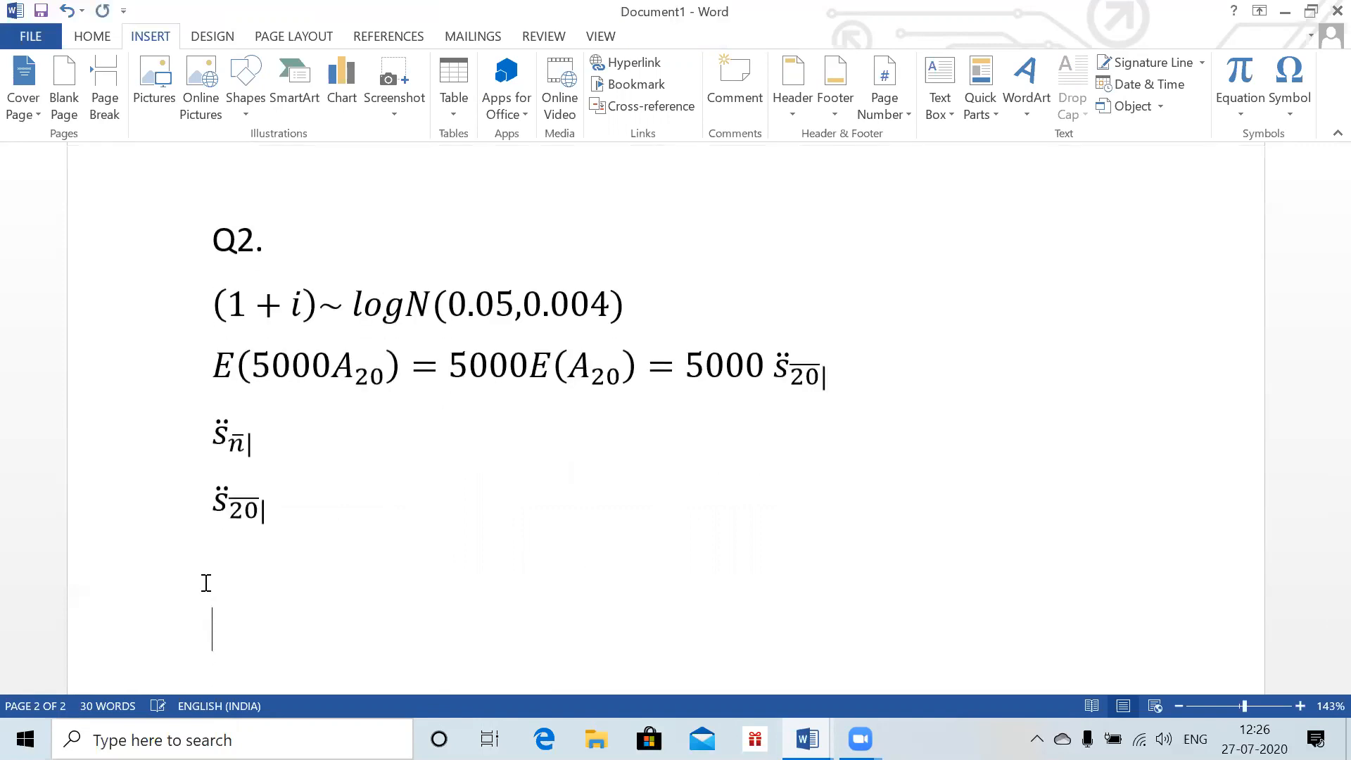
# - Check the wording of Question 2 in the Word Class 3 document and return to Document1
pyautogui.hotkey('alt', 'Tab')
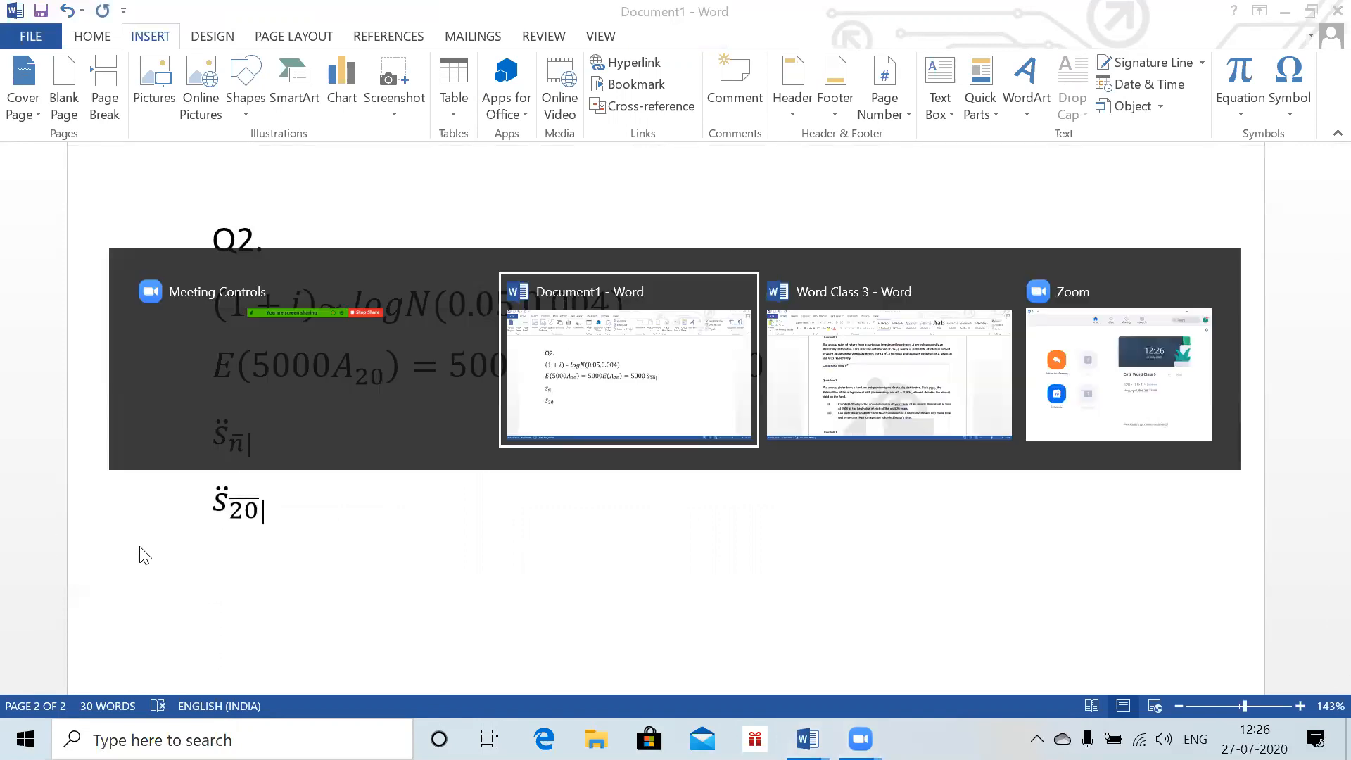
pyautogui.hotkey('alt', 'Tab')
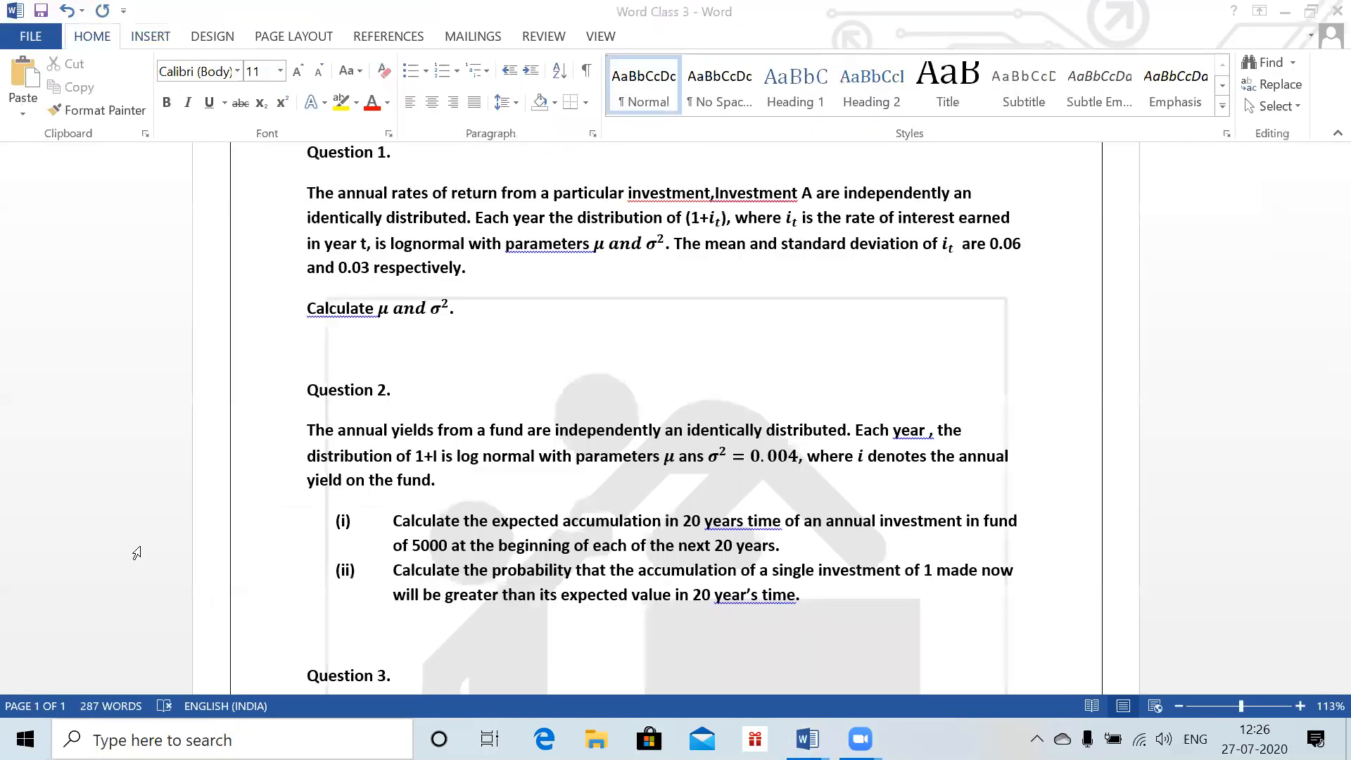
pyautogui.hotkey('alt', 'Tab')
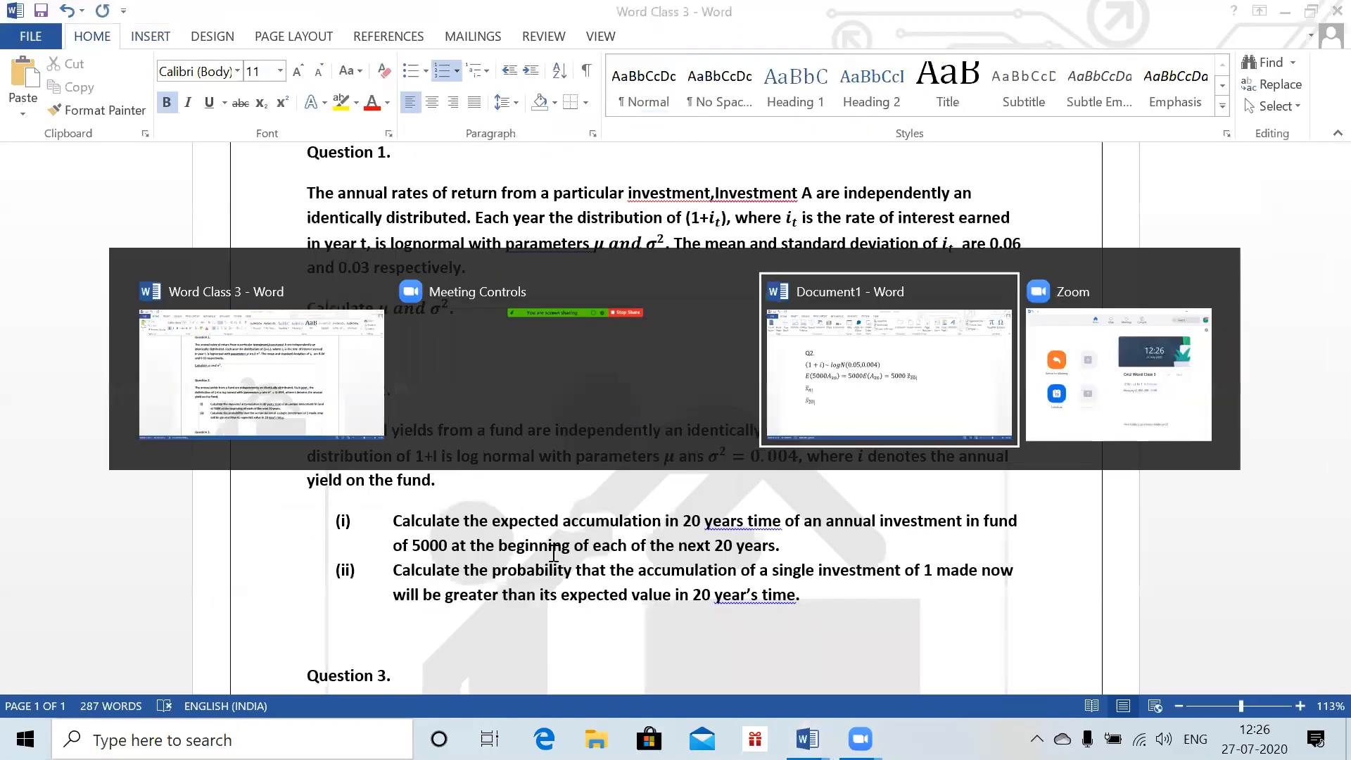
# - Delete the two standalone double-dotted s symbols, with subscripts n and 20, below the E(5000A20) equation
pyautogui.moveTo(271, 432); pyautogui.dragTo(157, 437)
pyautogui.press('Delete')
pyautogui.press('Delete')
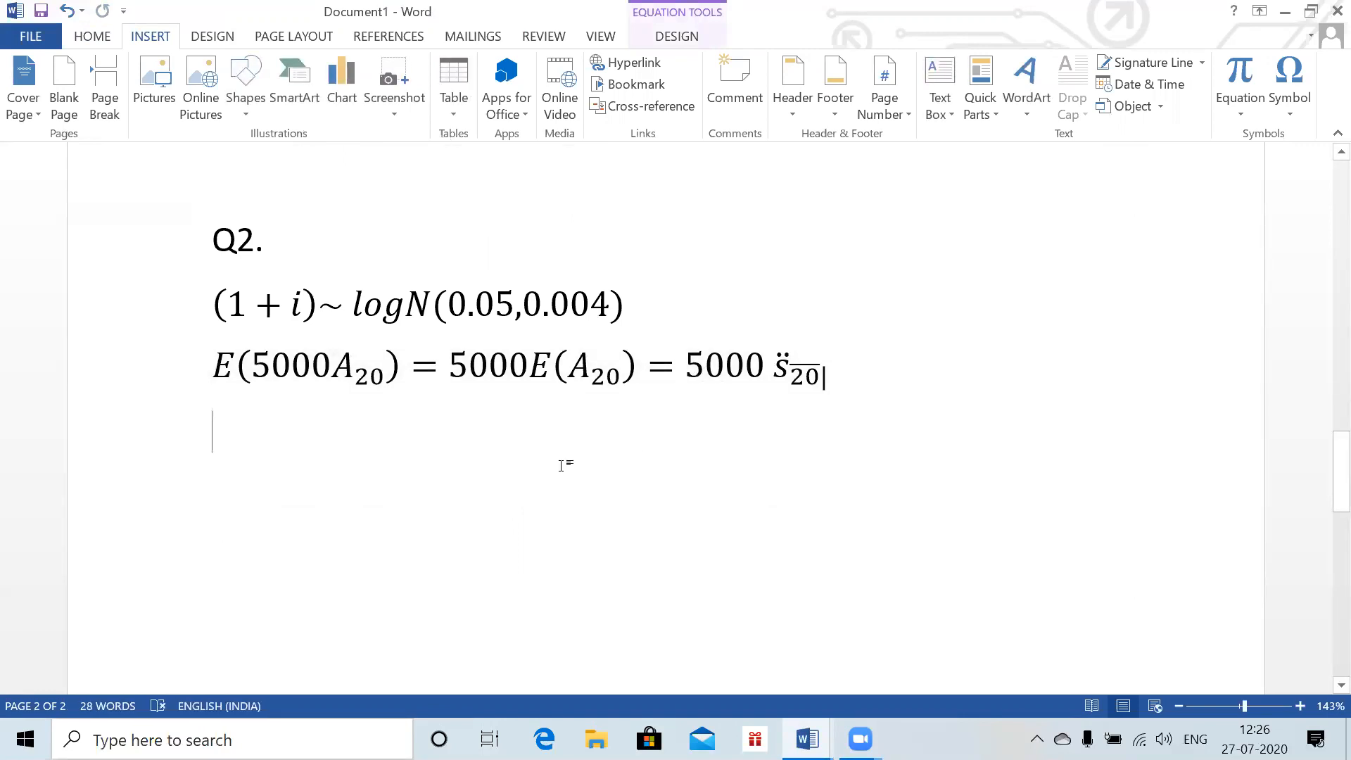
# - Append "@j%" to the end of the E(5000A20) equation and write "where j = E(i)" on the line below
pyautogui.click(344, 454)
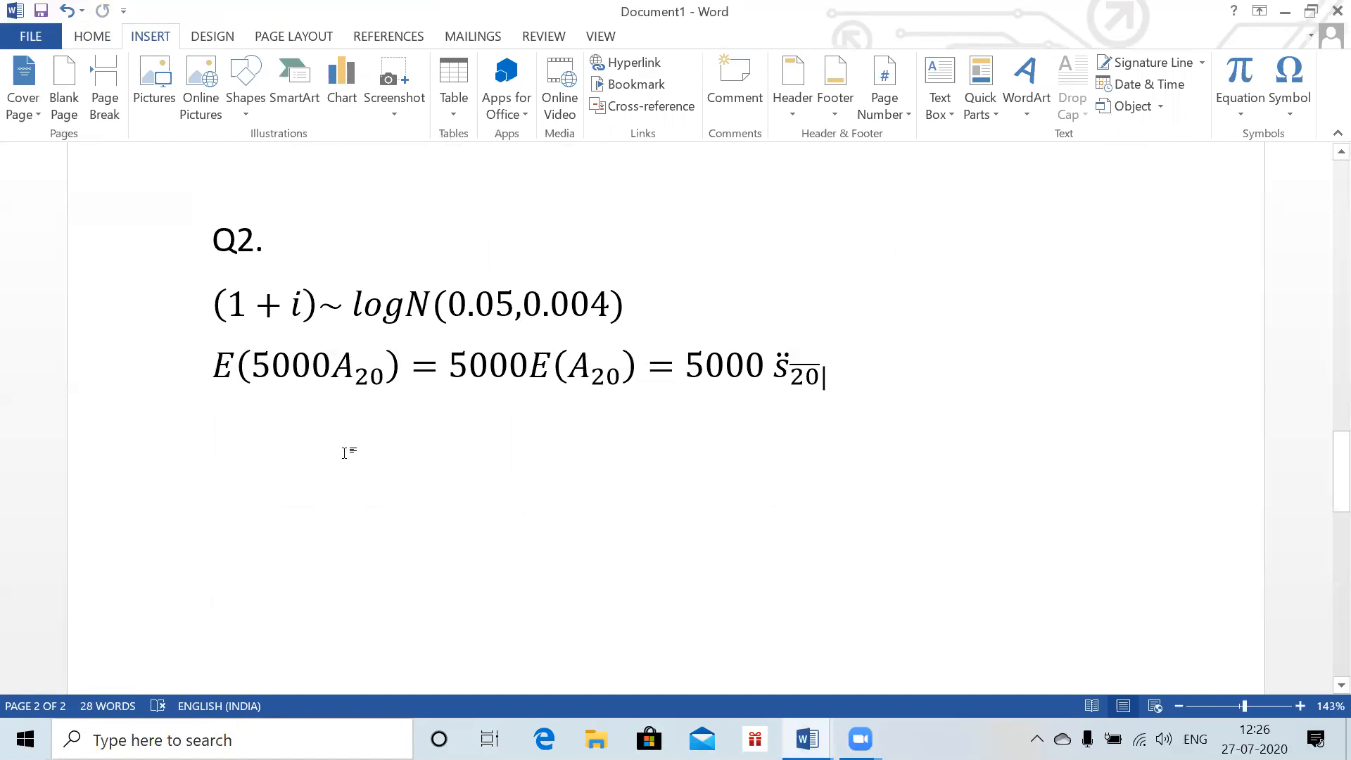
pyautogui.write('W')
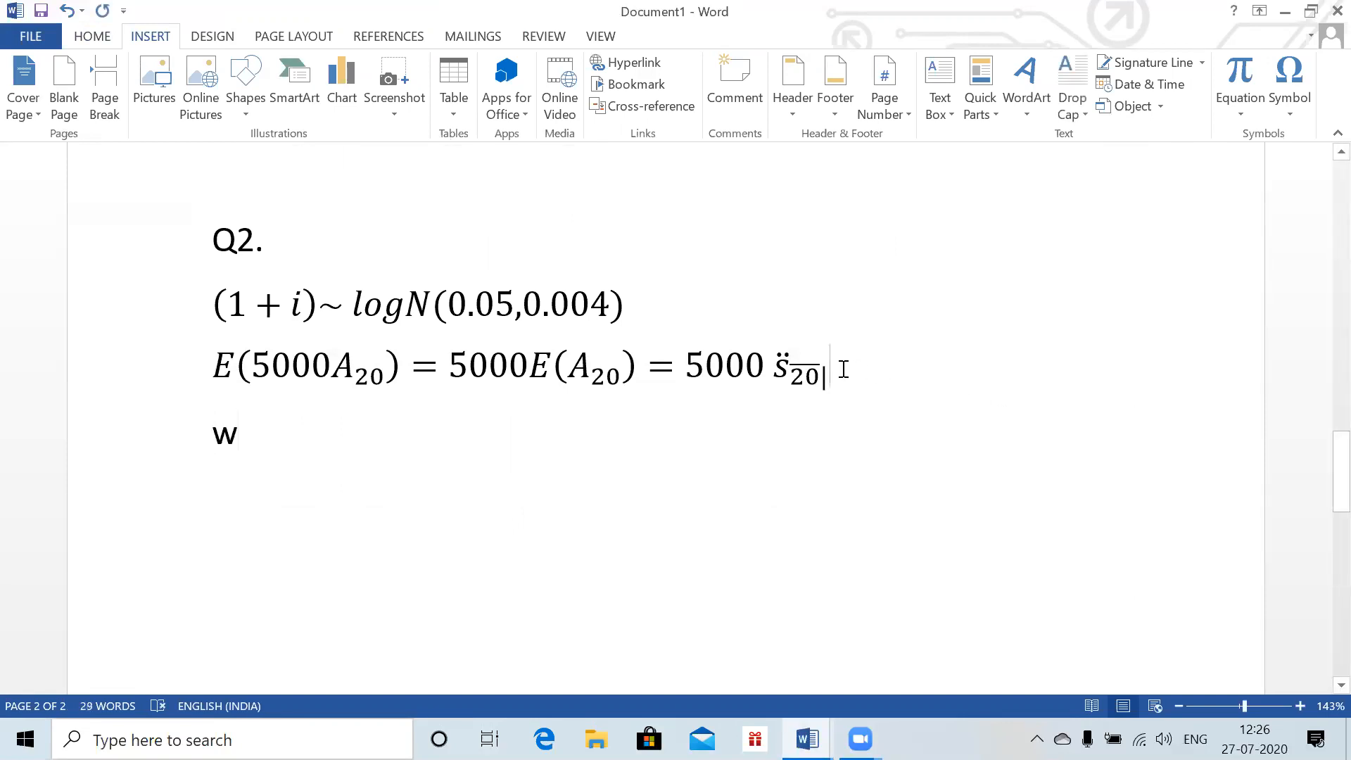
pyautogui.click(843, 369)
pyautogui.write('@j%')
pyautogui.click(252, 432)
pyautogui.write('hr')
pyautogui.press('BackSpace')
pyautogui.write('ere j = E')
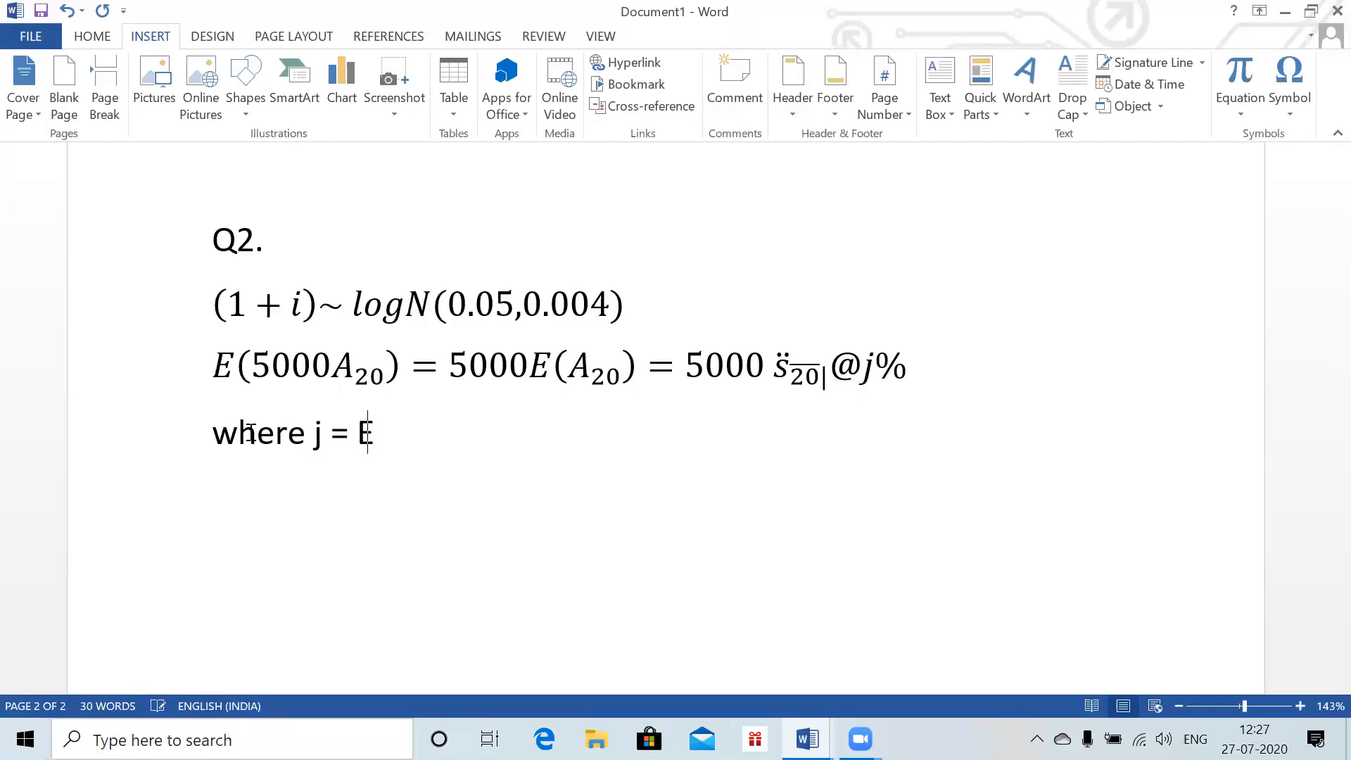
pyautogui.write('(i)')
pyautogui.press('Return')
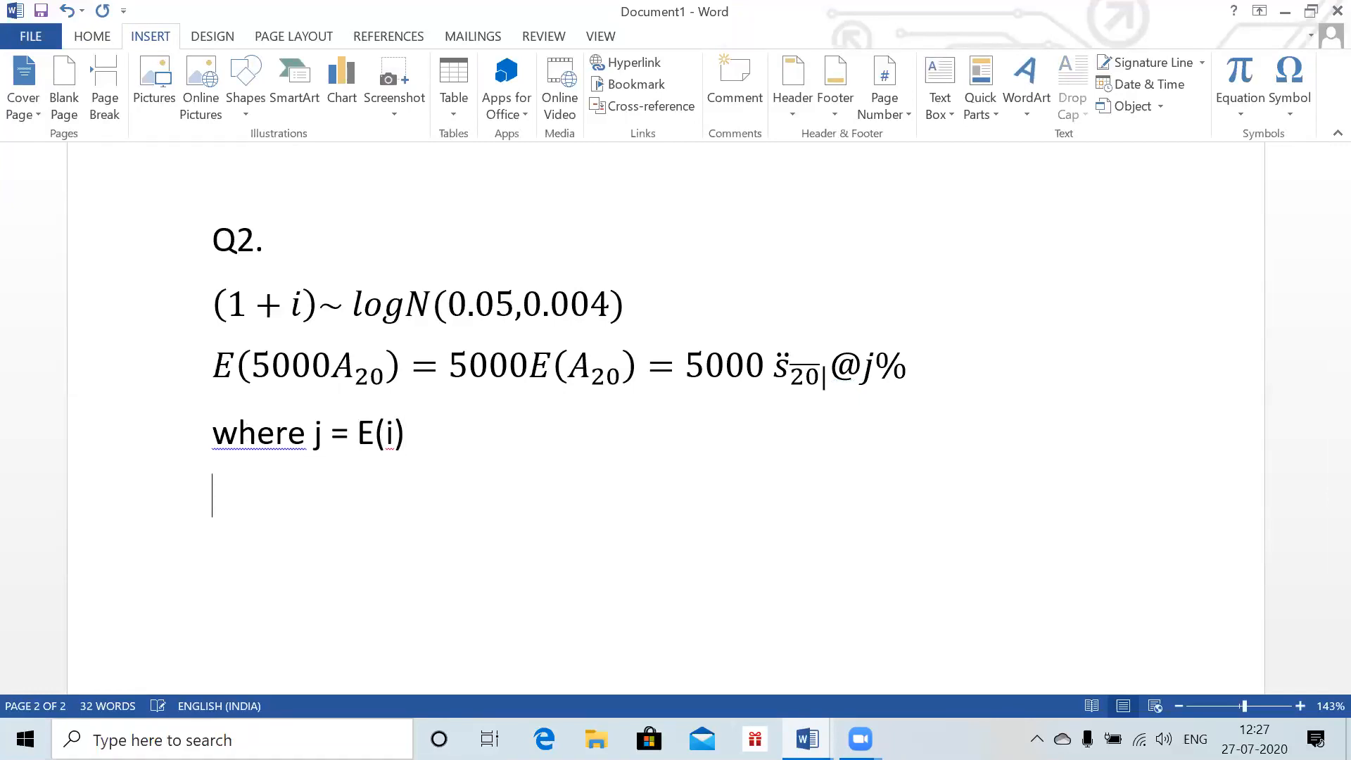
# - Add the line "Using the tables:" below the definition of j
pyautogui.write('Using the t')
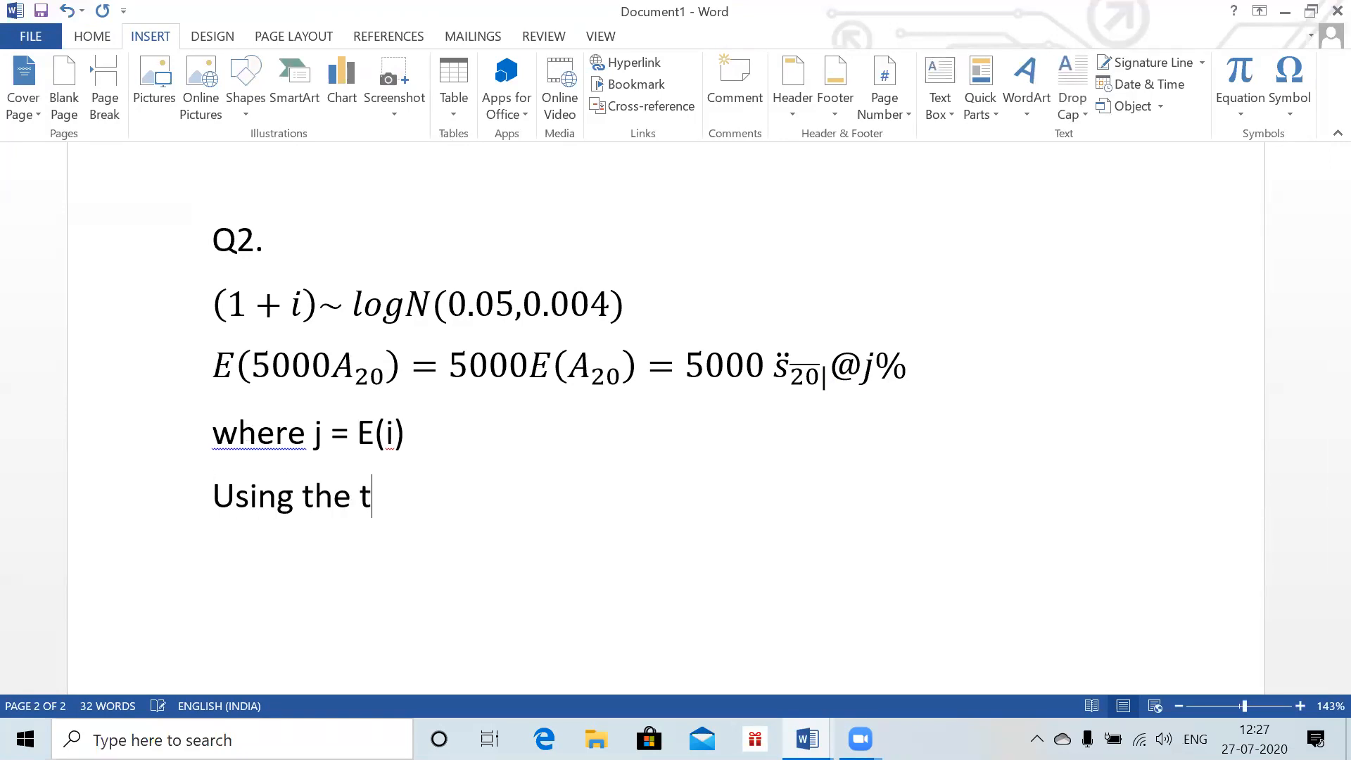
pyautogui.write('ables:')
pyautogui.press('Return')
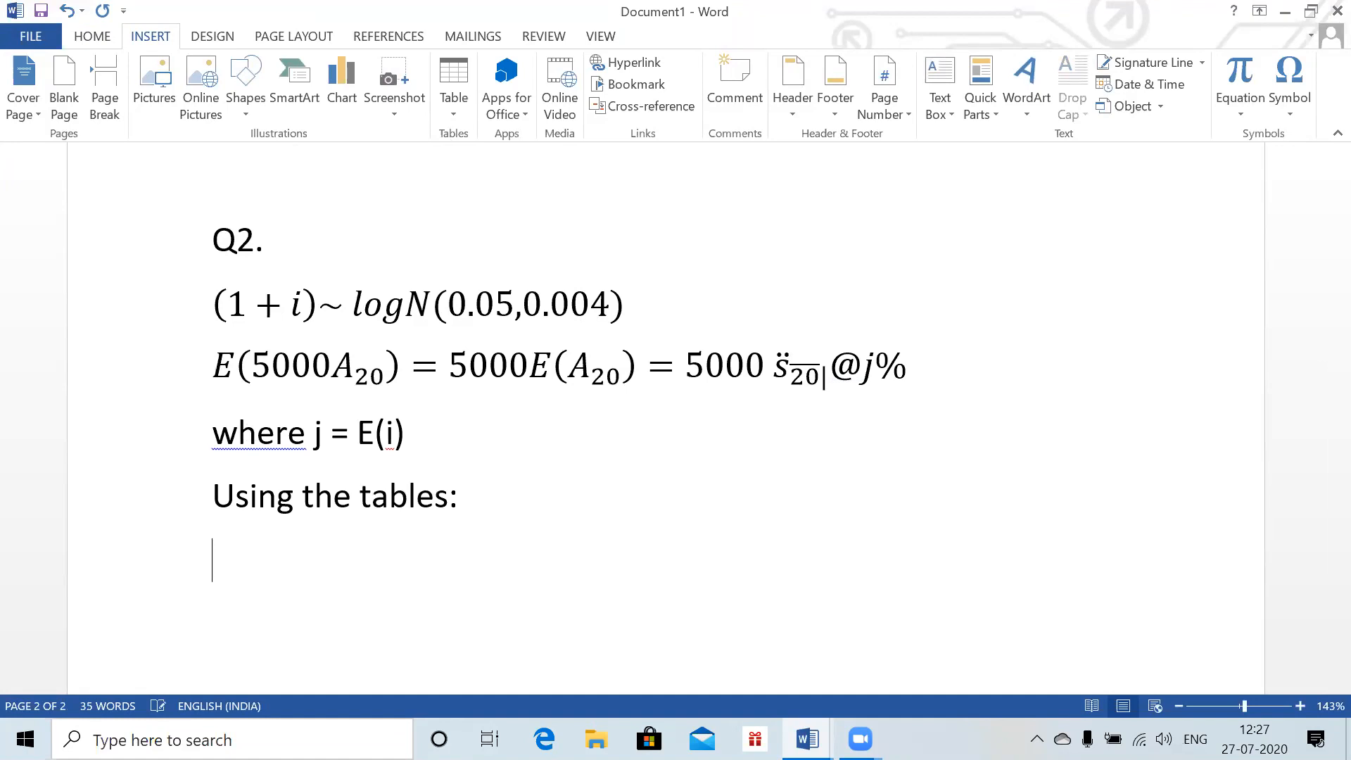
# - Insert a new equation below "Using the tables:" and enter E(1+i) as its left side
pyautogui.write('E')
pyautogui.press('BackSpace')
pyautogui.hotkey('alt', '=')
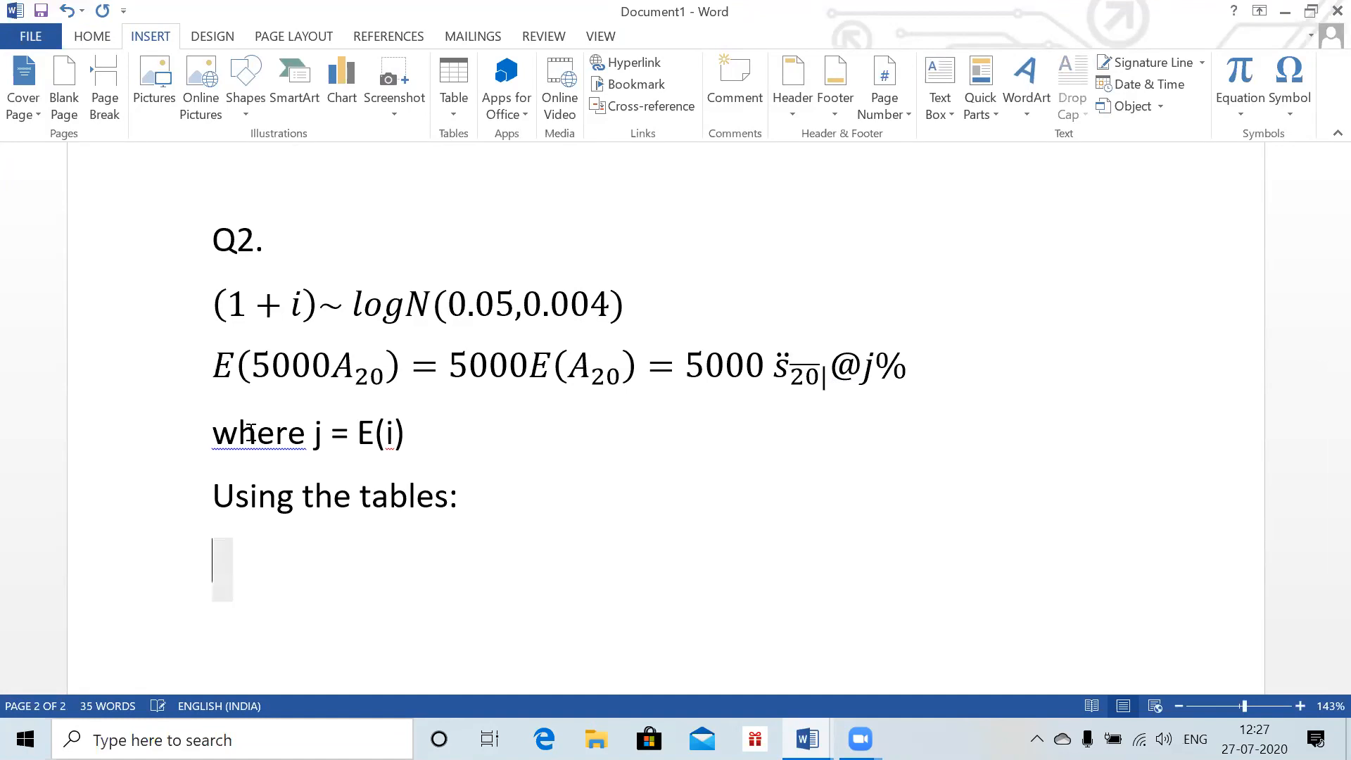
pyautogui.write('E(1+o')
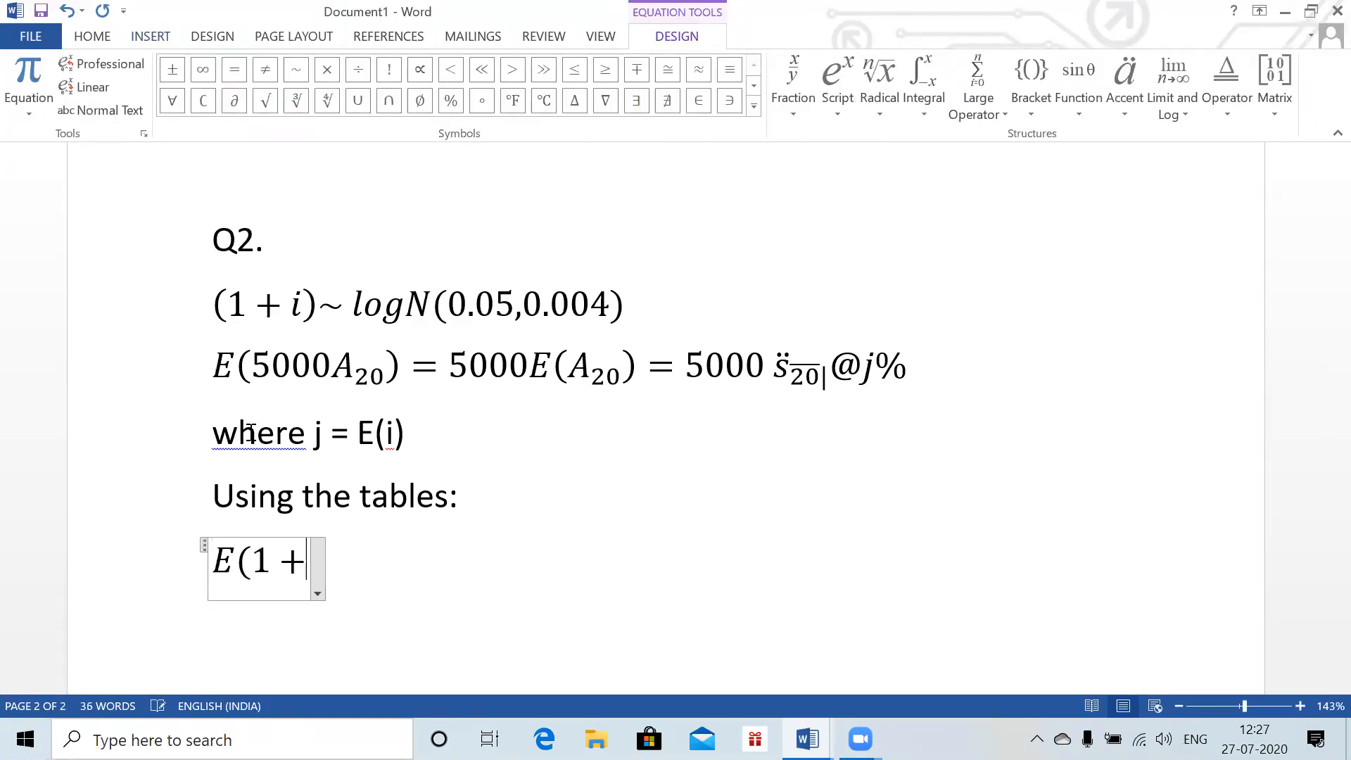
pyautogui.press('BackSpace')
pyautogui.write('i)')
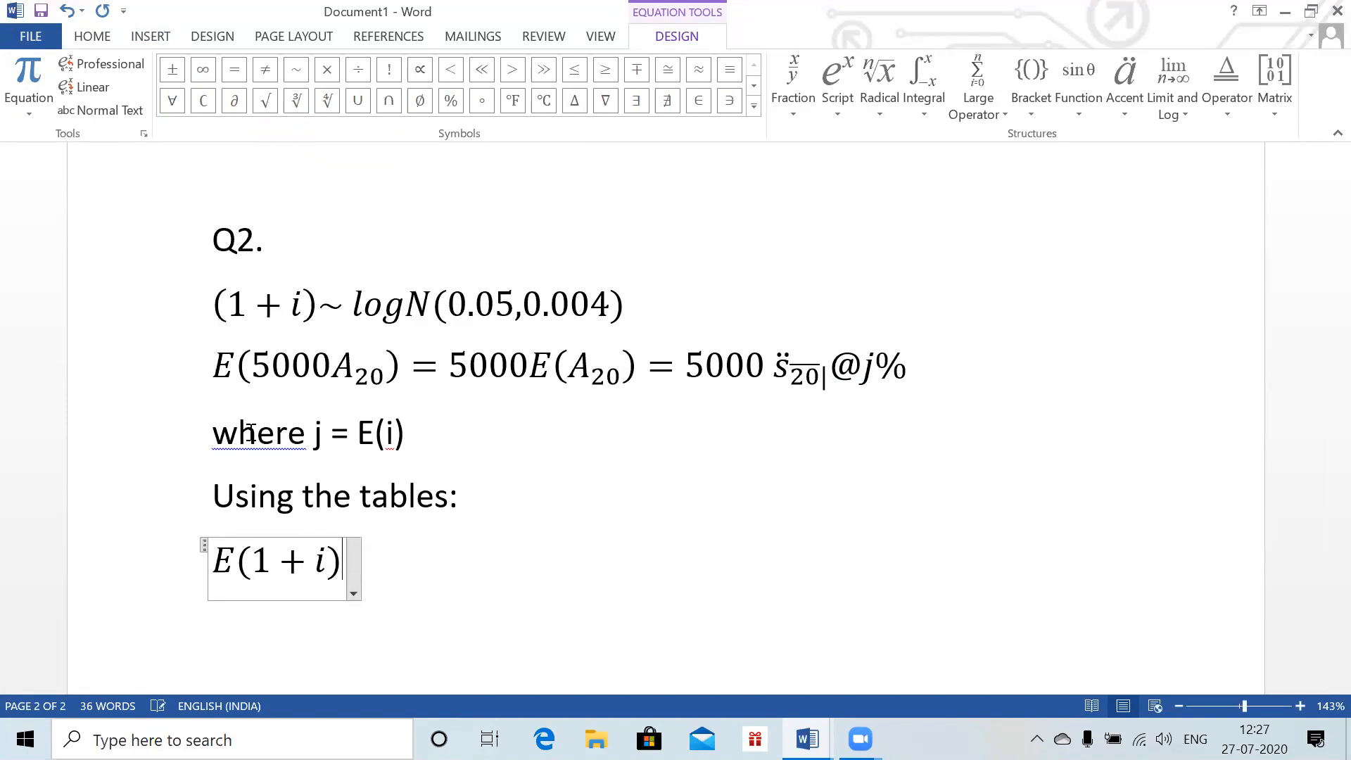
# - Continue the E(1+i) equation with "= e^(μ +", using the Greek letter mu in the exponent
pyautogui.write('=e^')
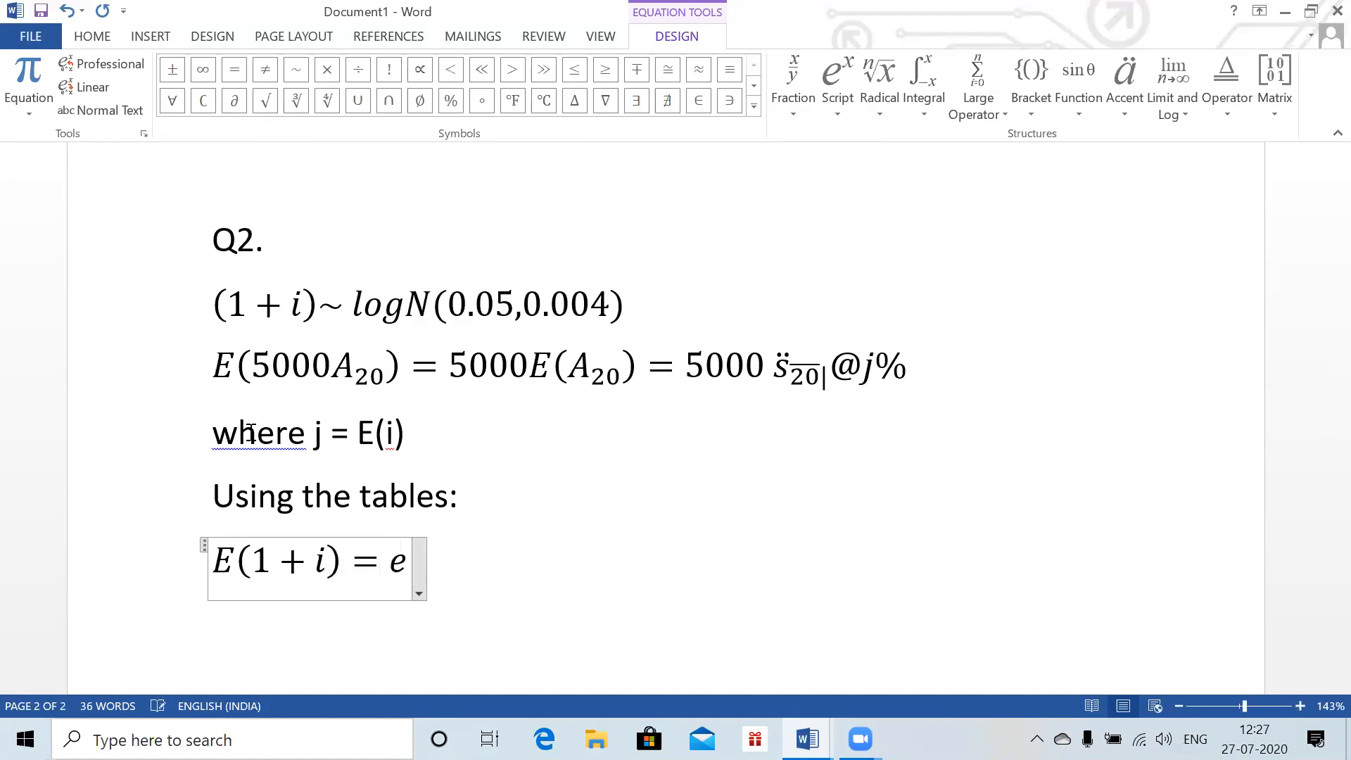
pyautogui.write('(\\mu ')
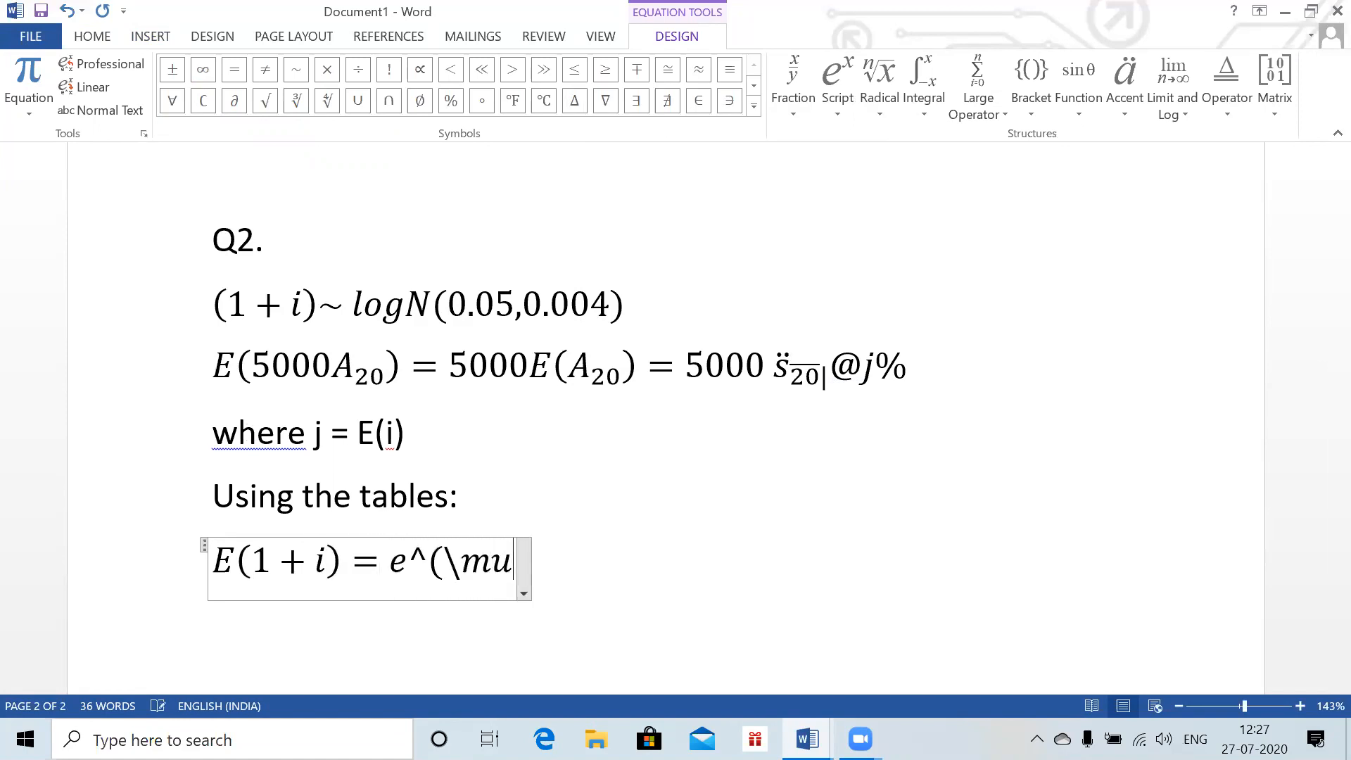
pyautogui.press('BackSpace')
pyautogui.press('BackSpace')
pyautogui.press('BackSpace')
pyautogui.press('BackSpace')
pyautogui.write('μ +')
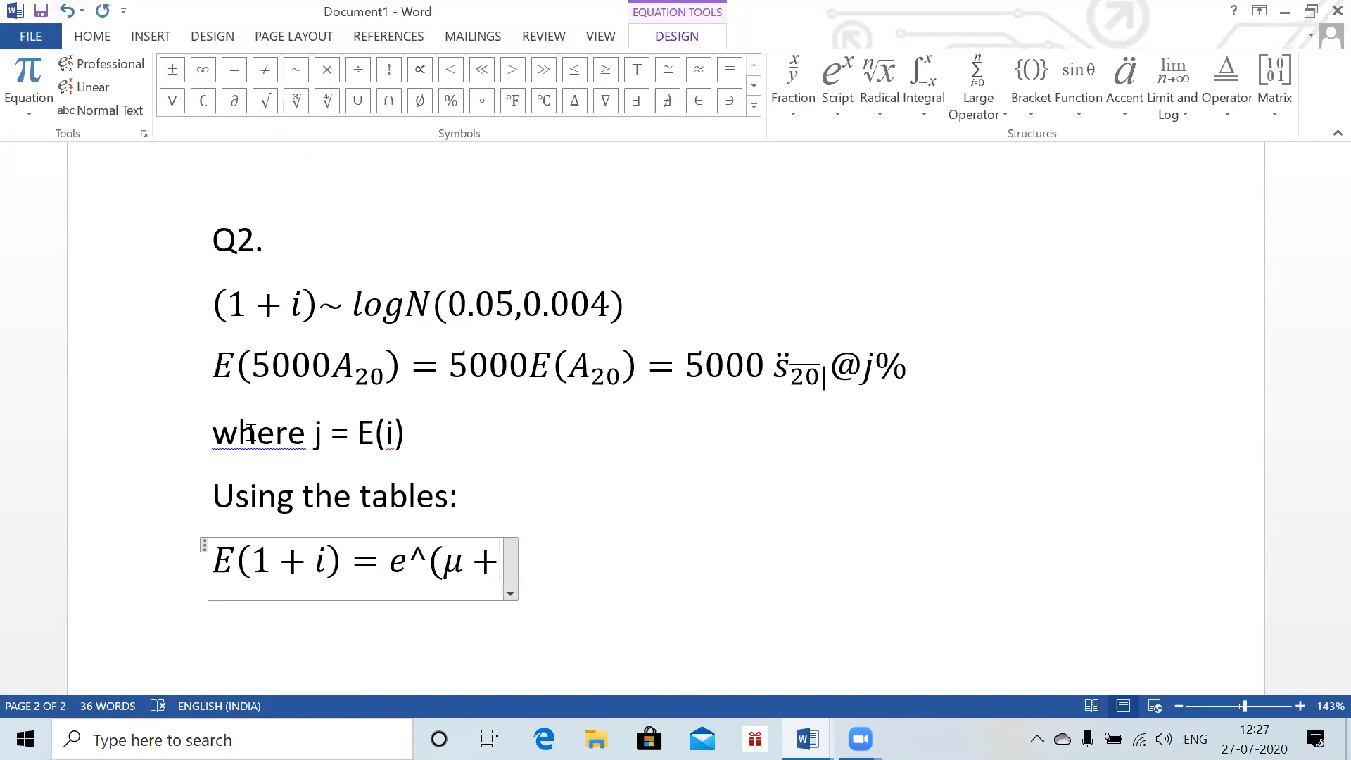
# - Complete the exponent of e with the fraction 1/2 times σ², closed and converted to a superscript
pyautogui.write('\\')
pyautogui.press('BackSpace')
pyautogui.write('1/2')
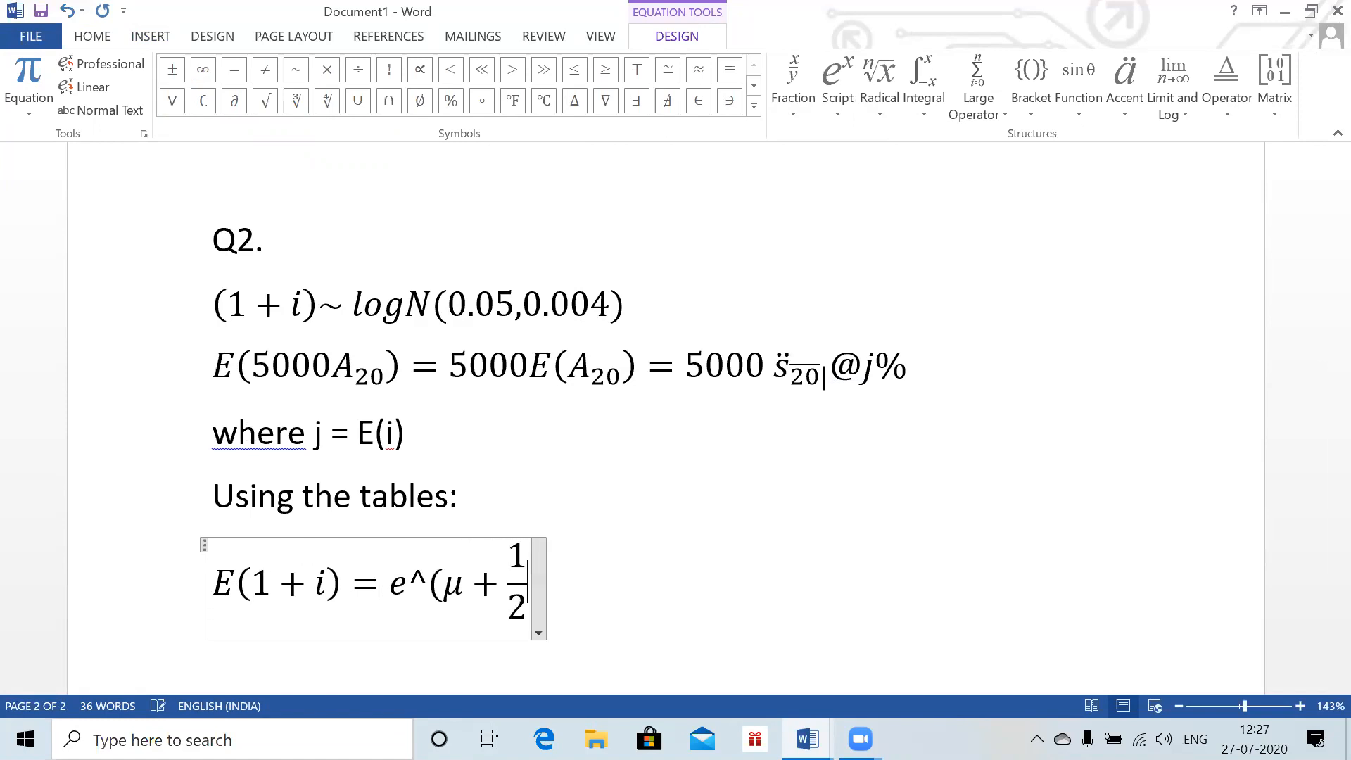
pyautogui.press('BackSpace')
pyautogui.press('BackSpace')
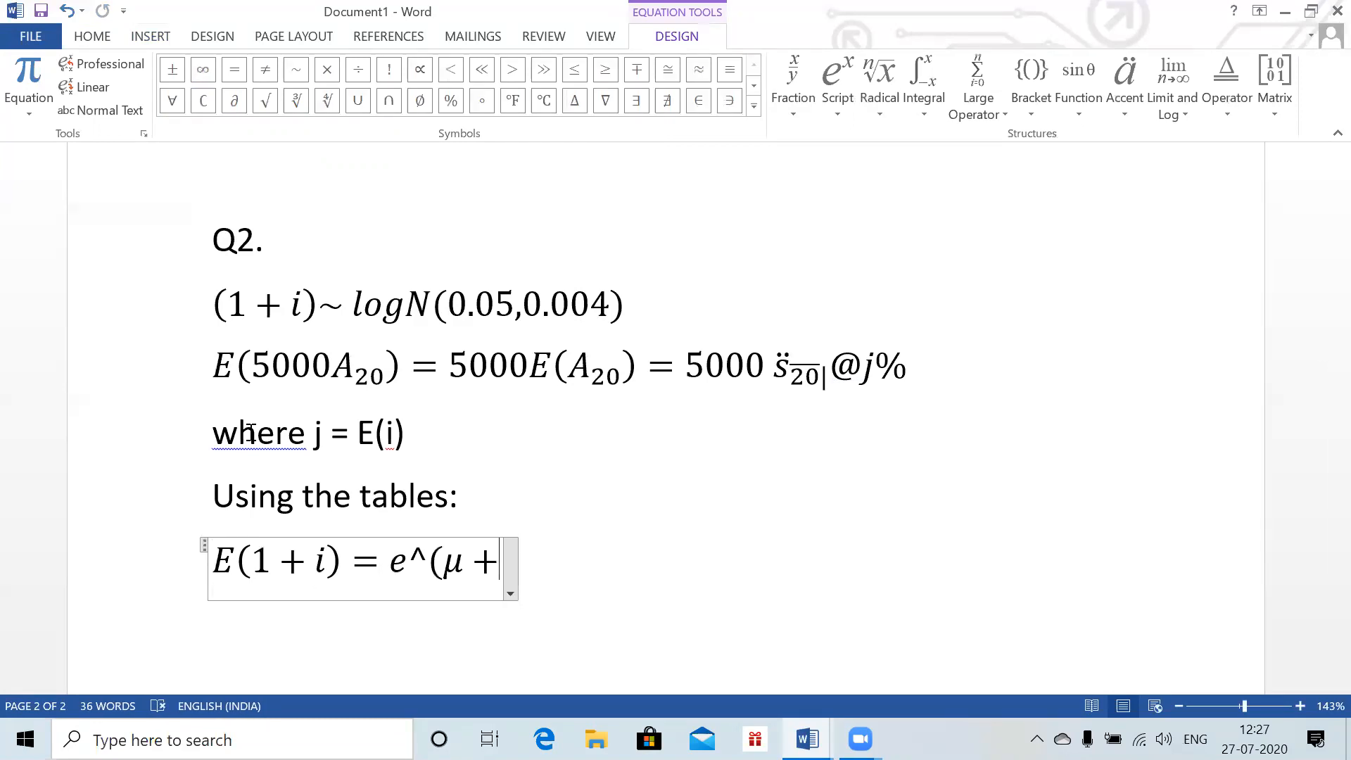
pyautogui.write('1/2 ')
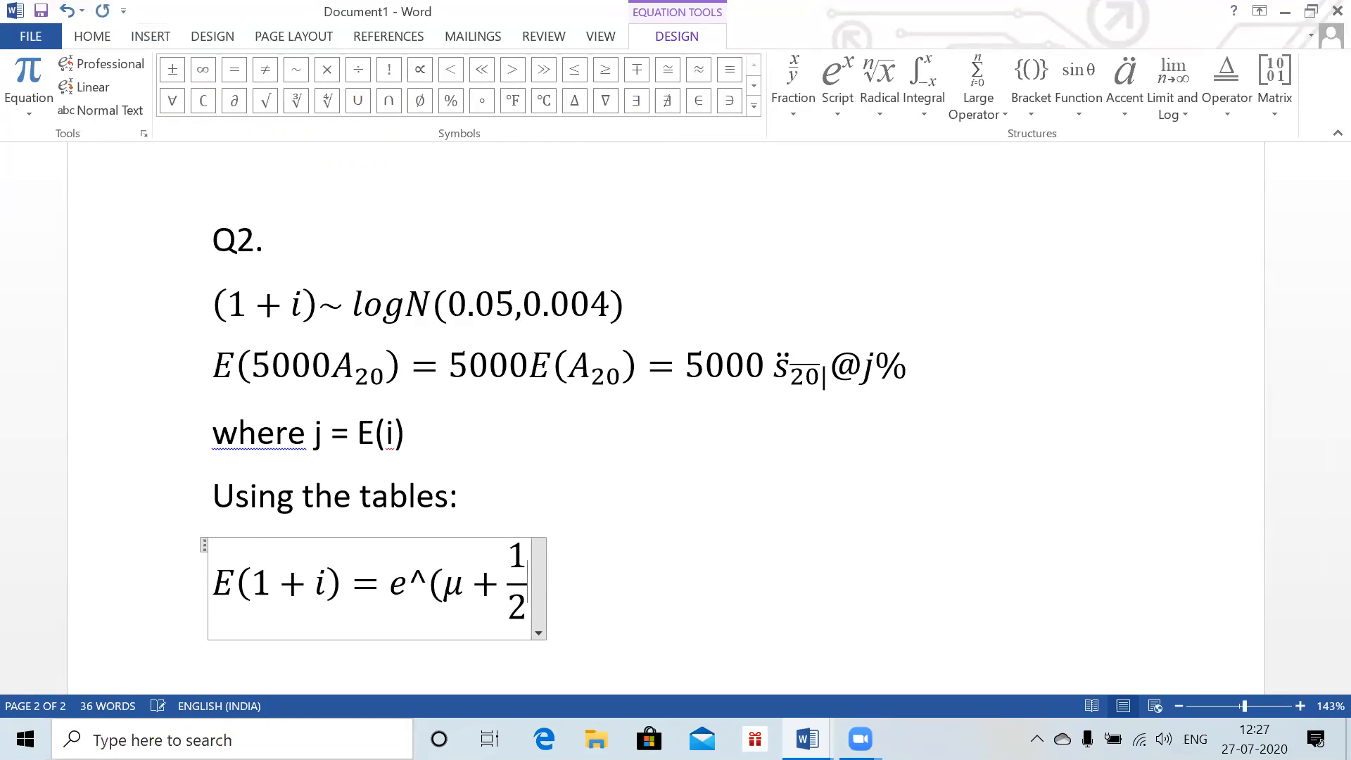
pyautogui.write('\\sigma')
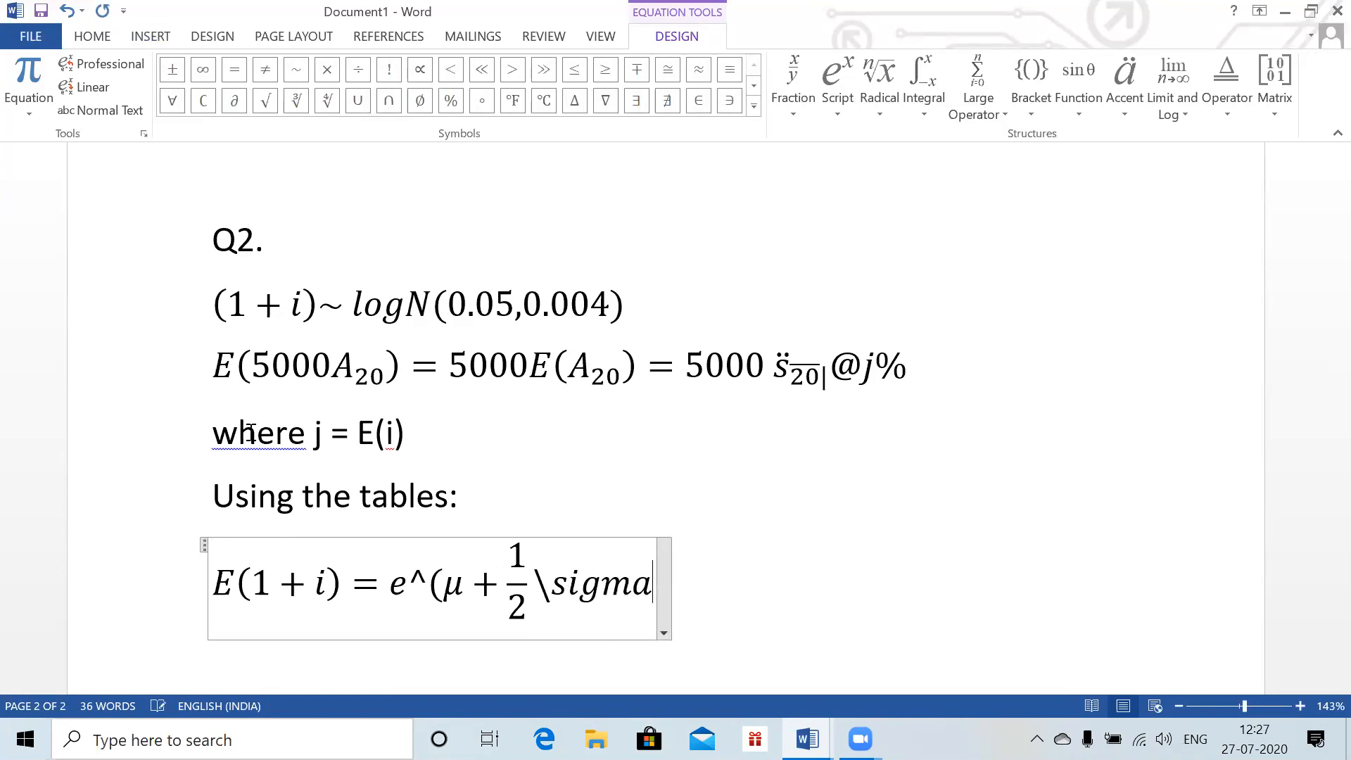
pyautogui.write('^2')
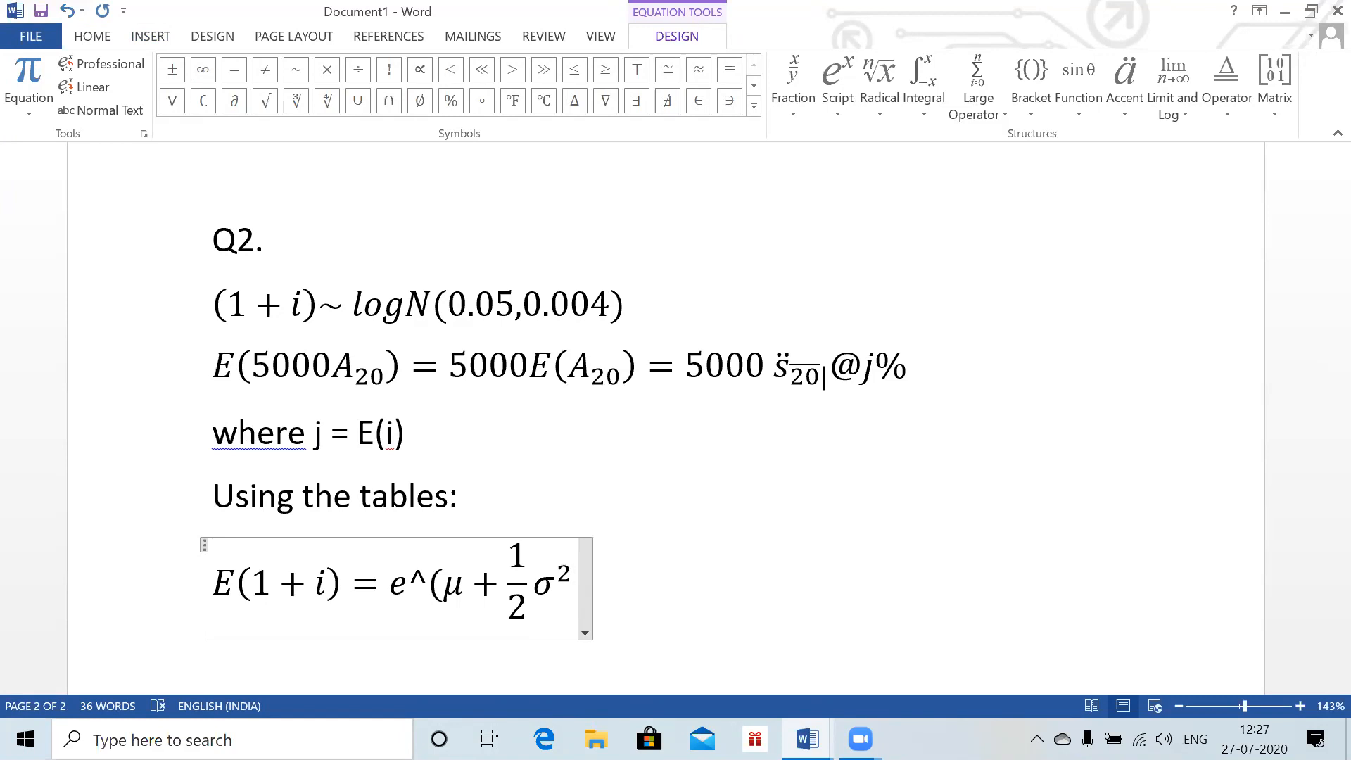
pyautogui.write(') ')
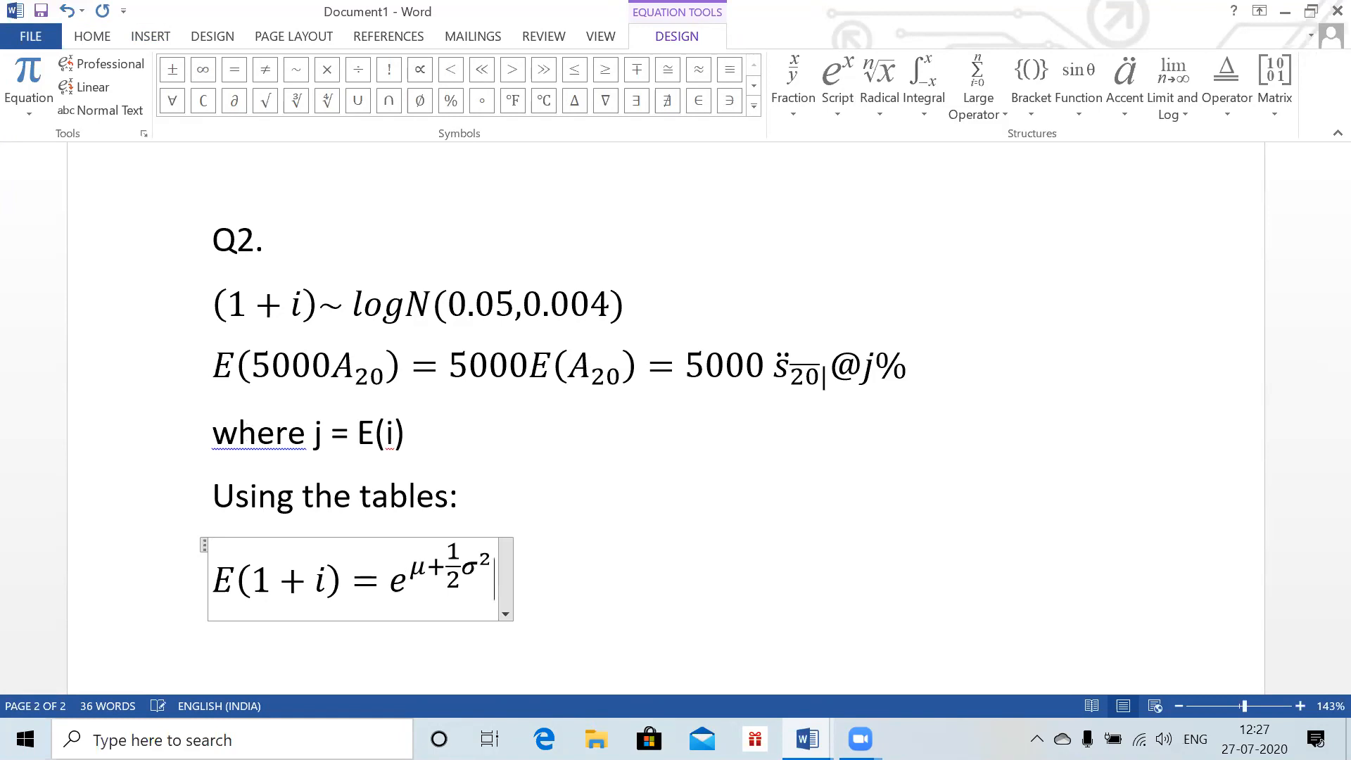
# - Continue the E(1+i) equation with "= e" raised to the power 0.05 + 1/2(0.004), with 1/2 as a stacked fraction
pyautogui.write('= e^(')
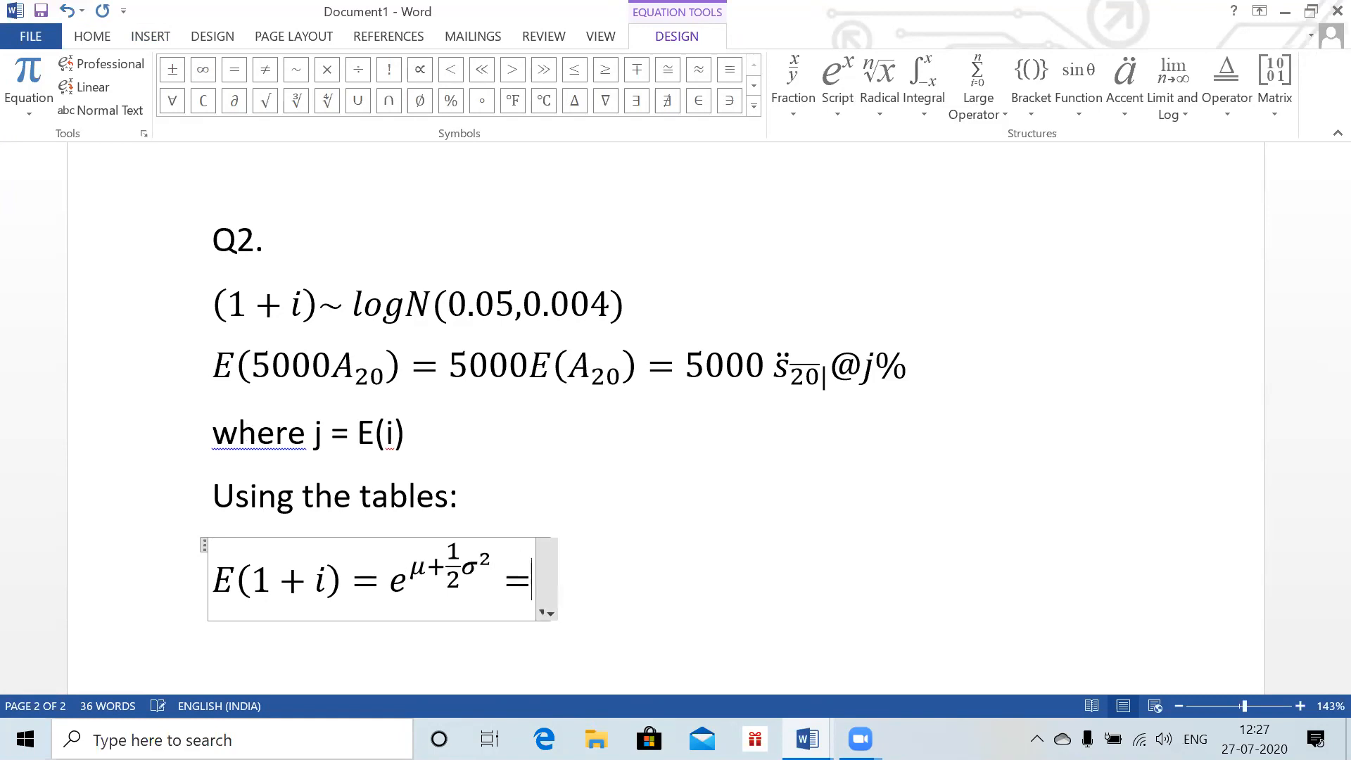
pyautogui.write('0.05+')
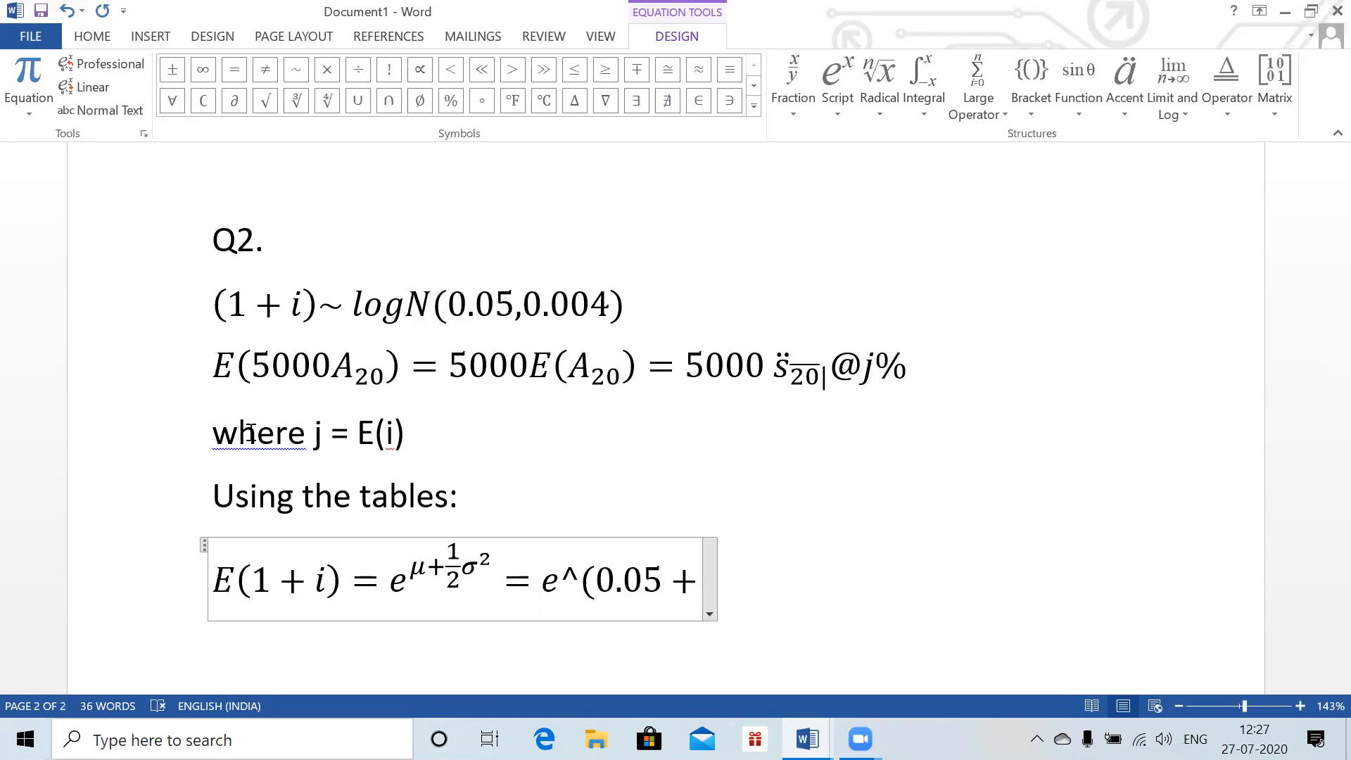
pyautogui.write('1/2 ')
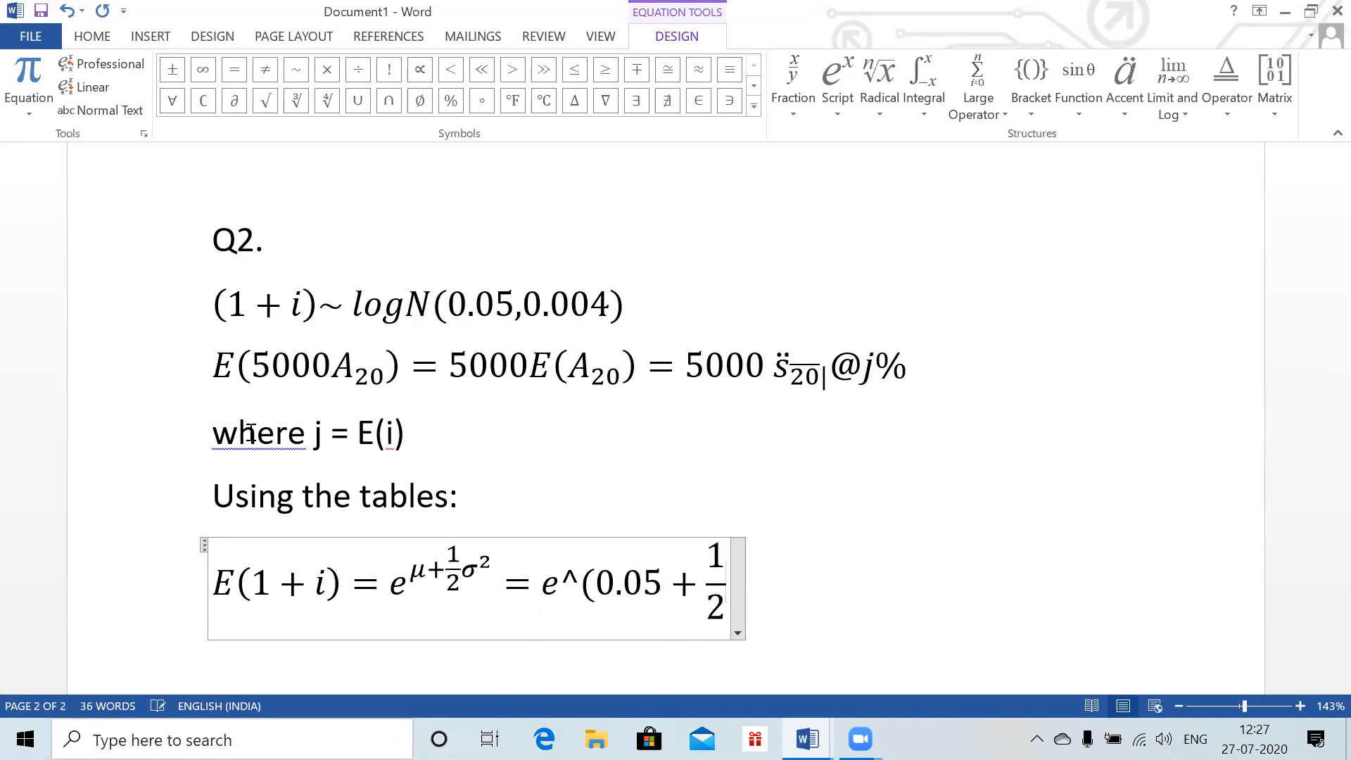
pyautogui.write('(0.00')
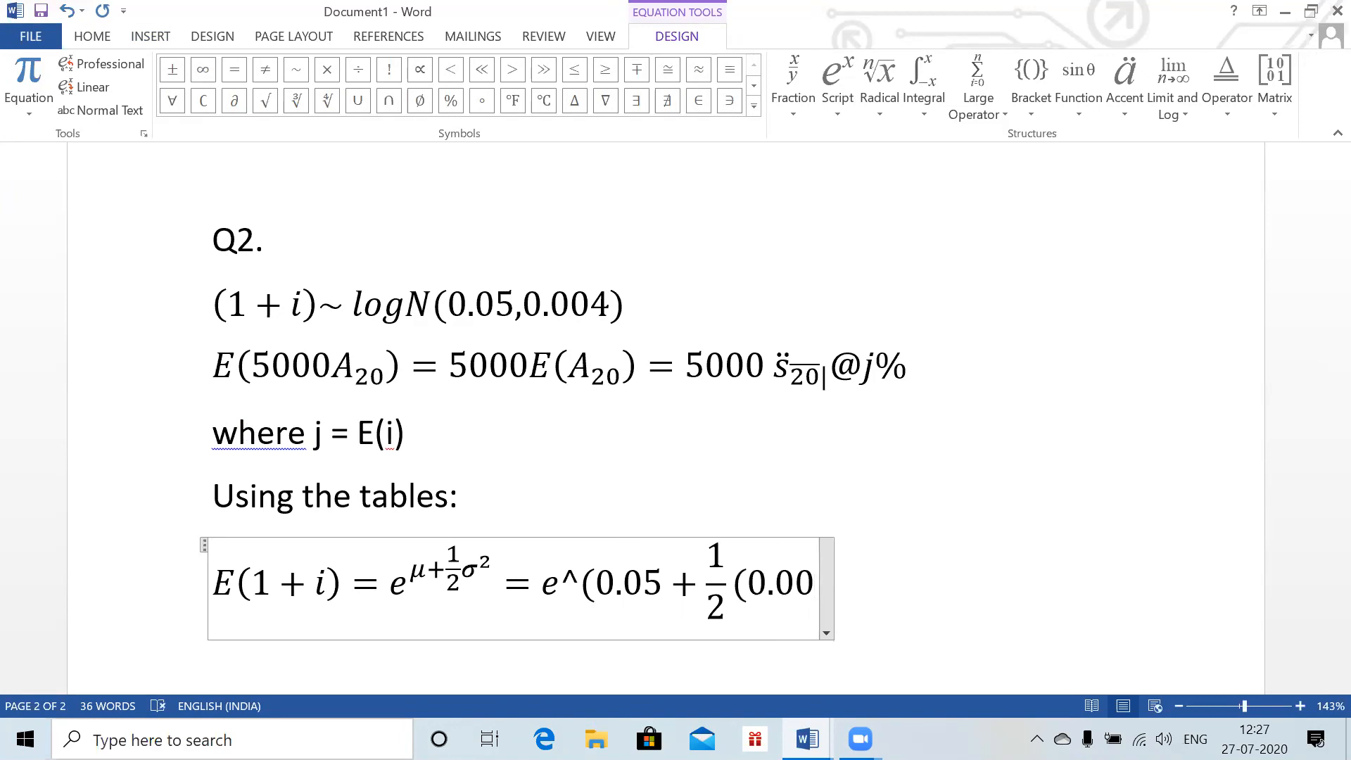
pyautogui.write('4))')
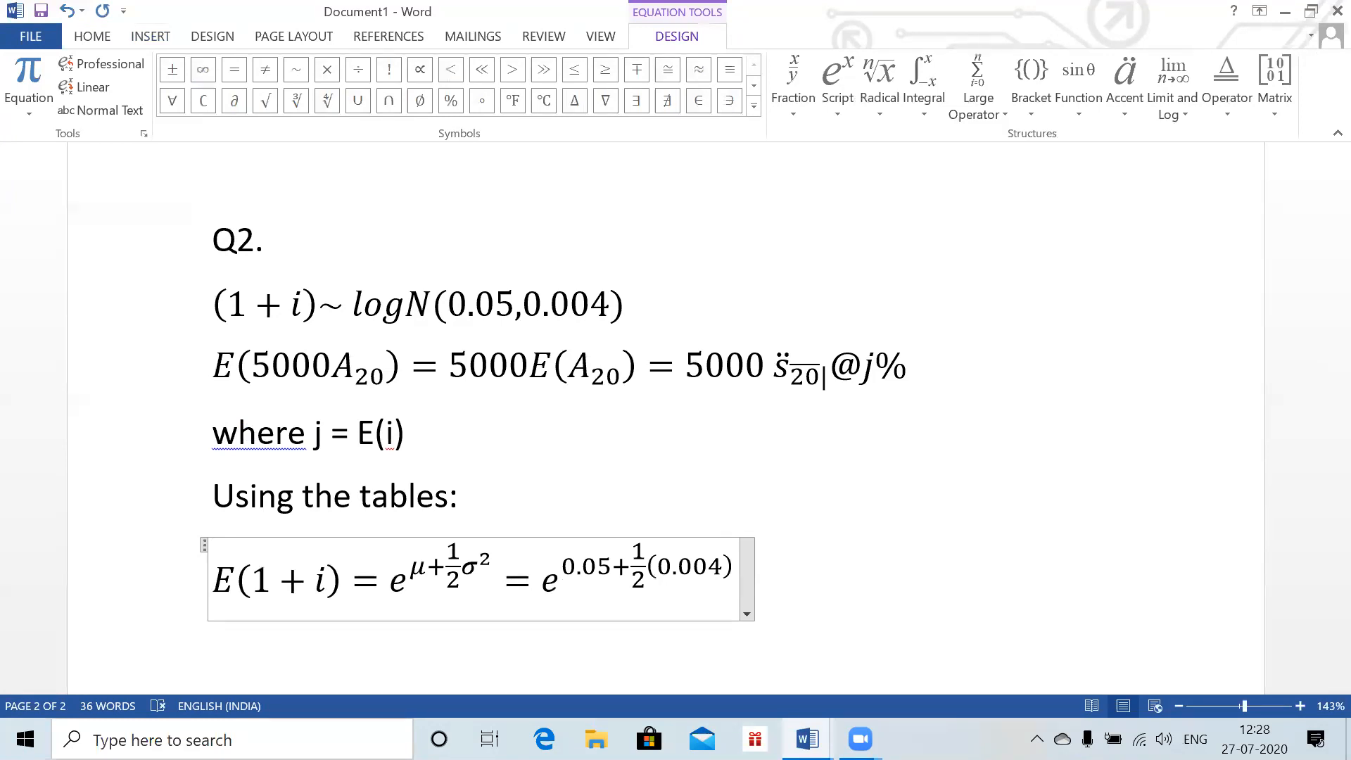
# - Finish the E(1+i) equation with the result "= 1.0533757"
pyautogui.write(' = 1.5')
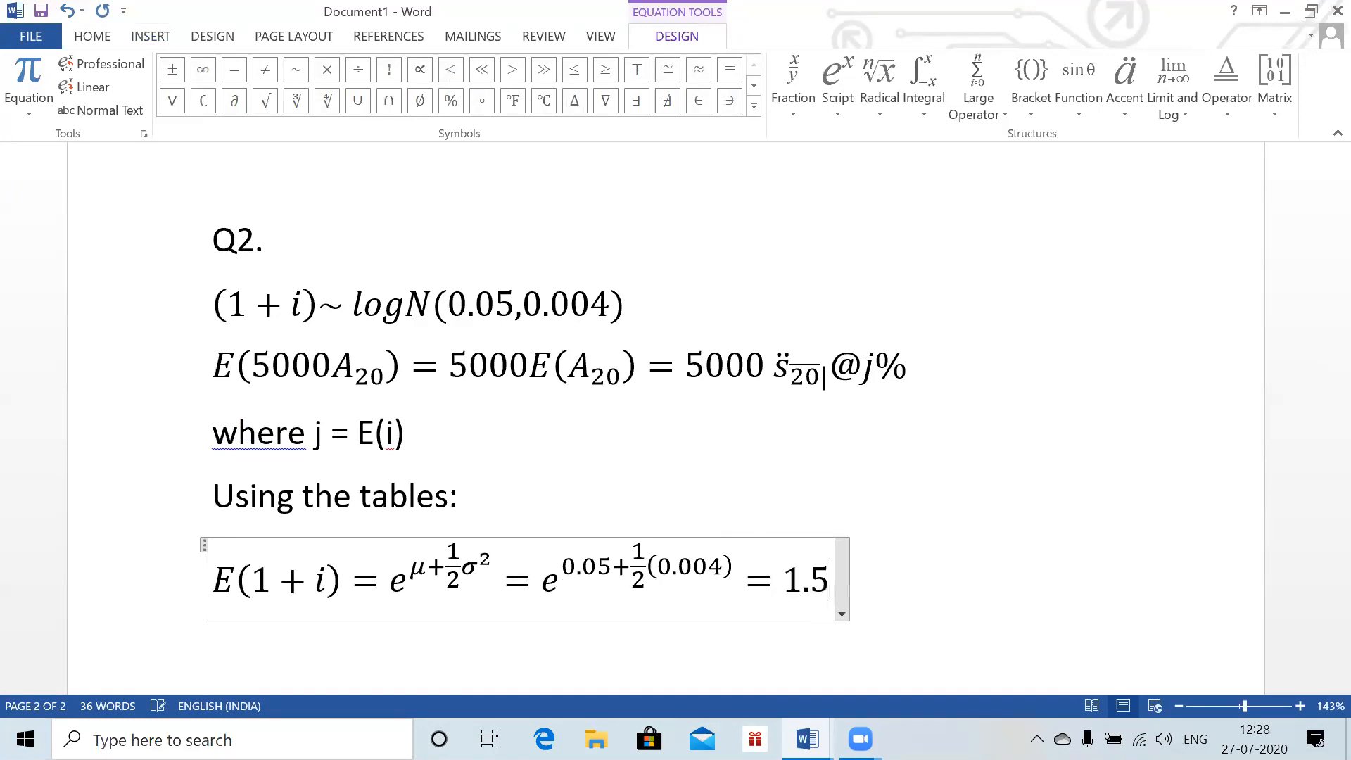
pyautogui.press('BackSpace')
pyautogui.write('0533757')
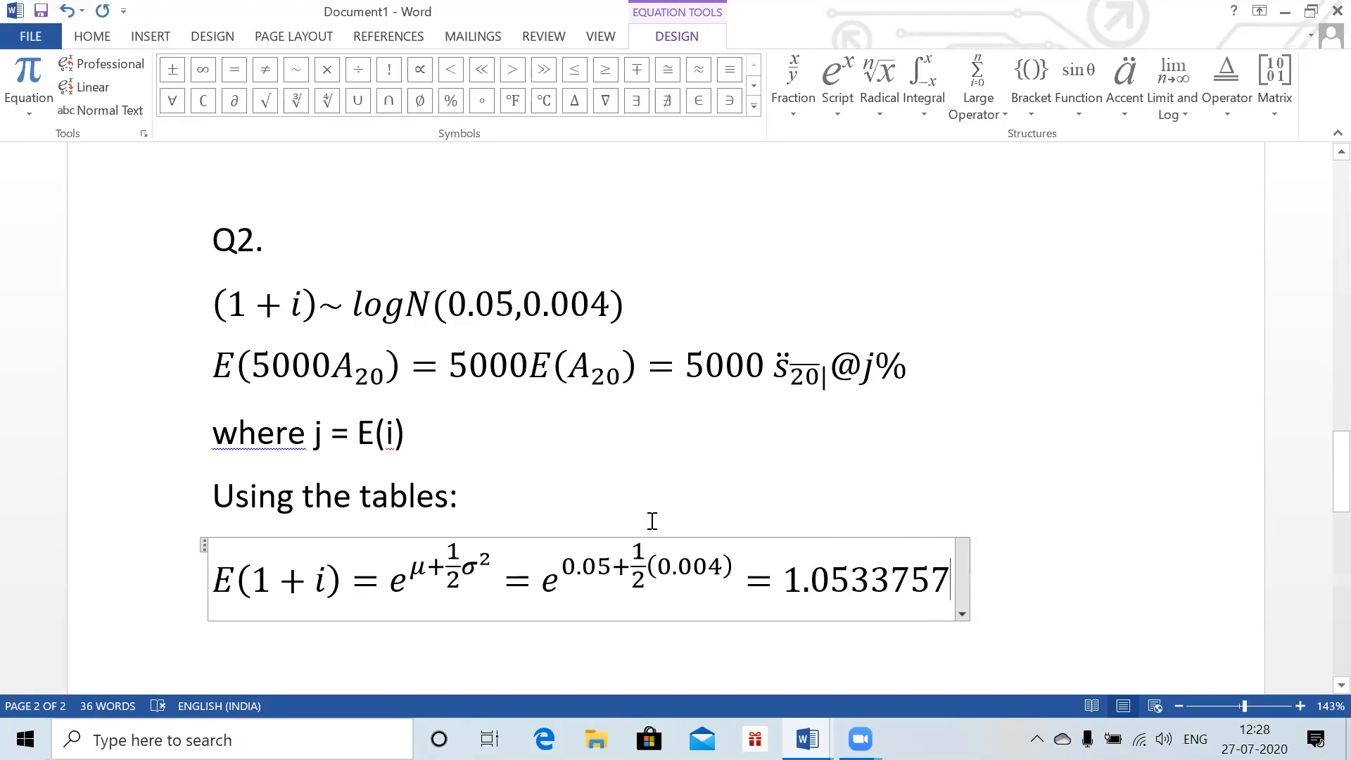
# - Insert a new equation below E(1+i) reading "⇒ j = E(i) = 0.0533757", starting with the double right arrow symbol
pyautogui.moveTo(1342, 482); pyautogui.dragTo(1341, 524)
pyautogui.click(298, 401)
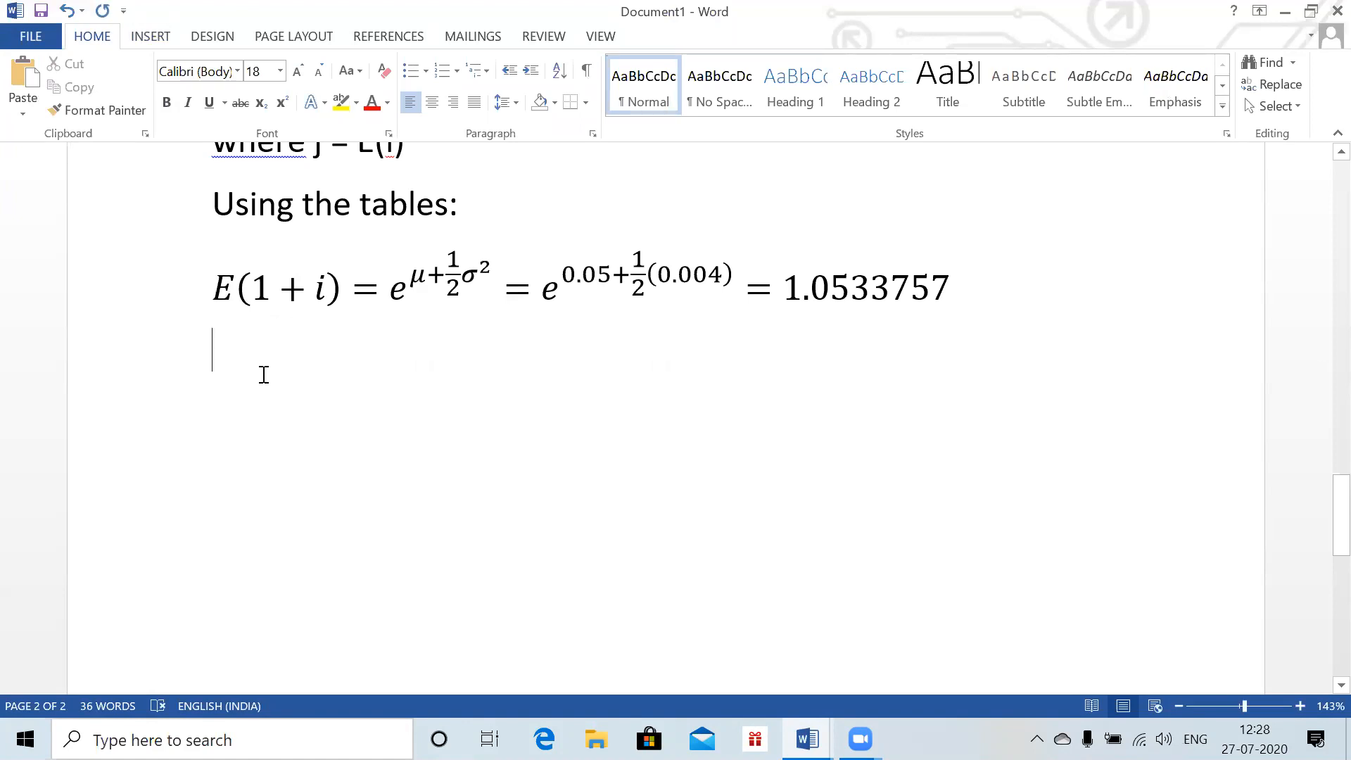
pyautogui.hotkey('alt', '=')
pyautogui.write('\\Righ')
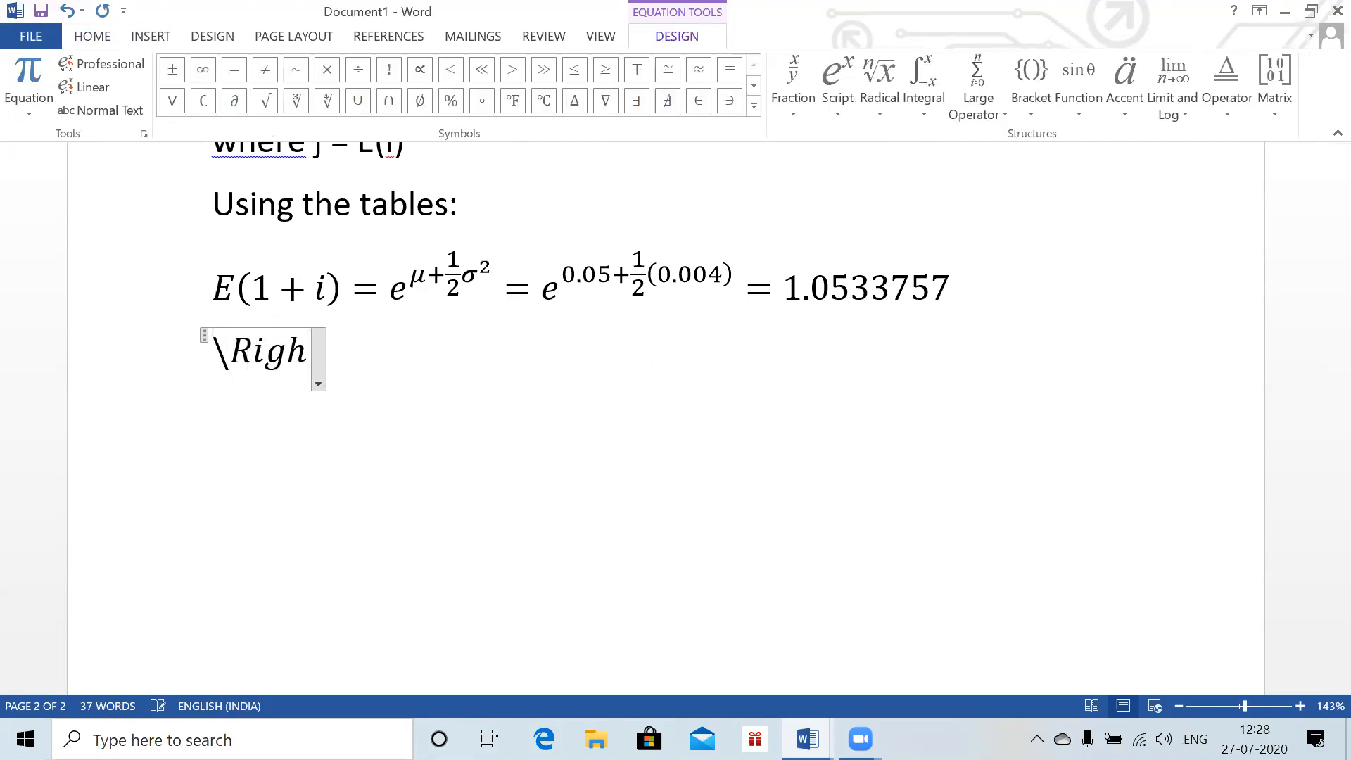
pyautogui.write('tarrow j=')
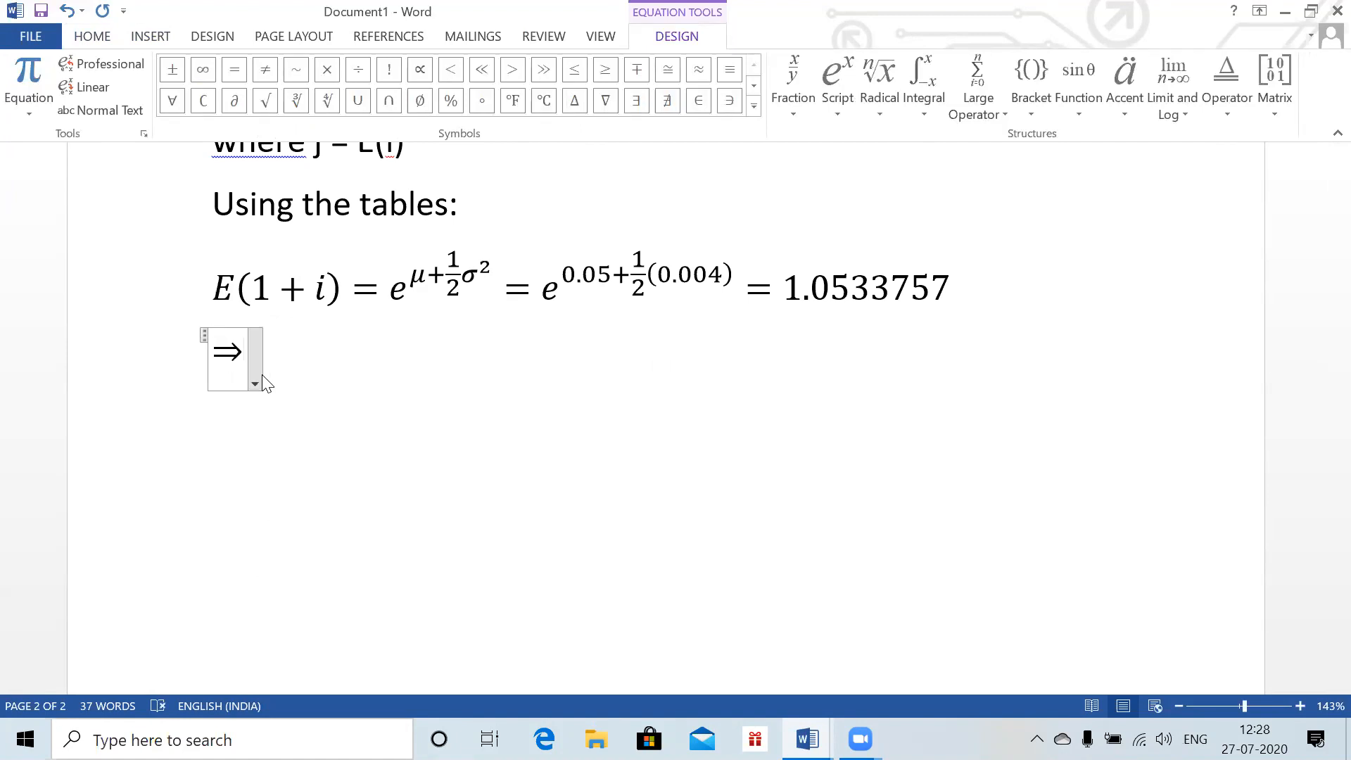
pyautogui.write('E')
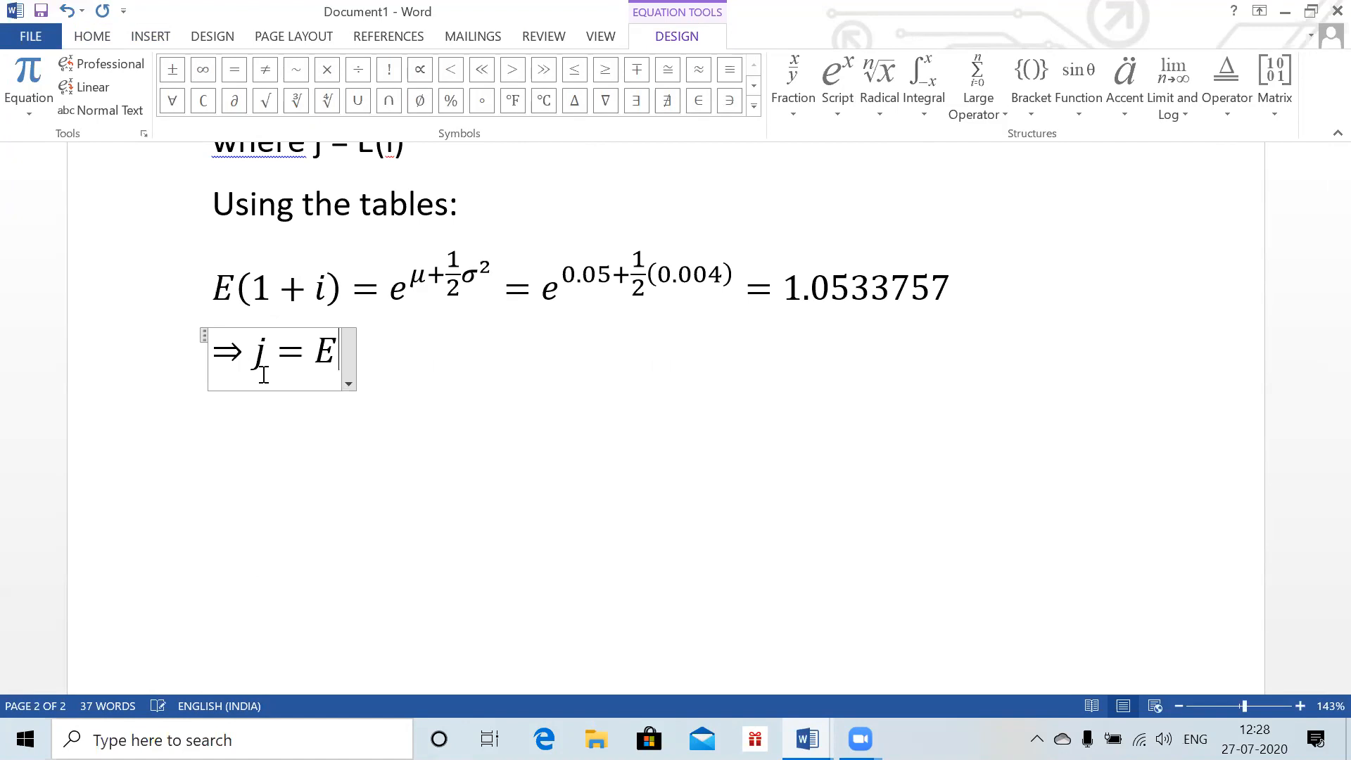
pyautogui.write('(i)=0.0533')
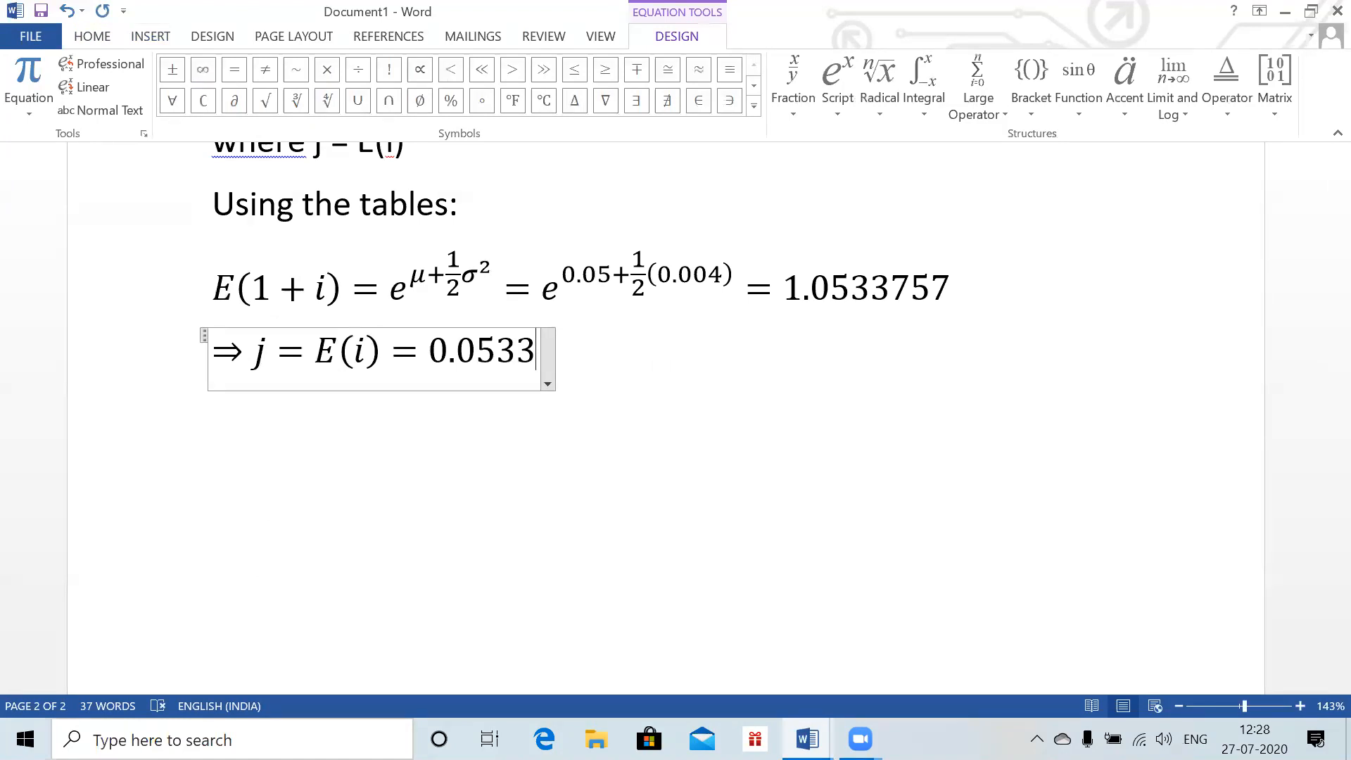
pyautogui.write('757')
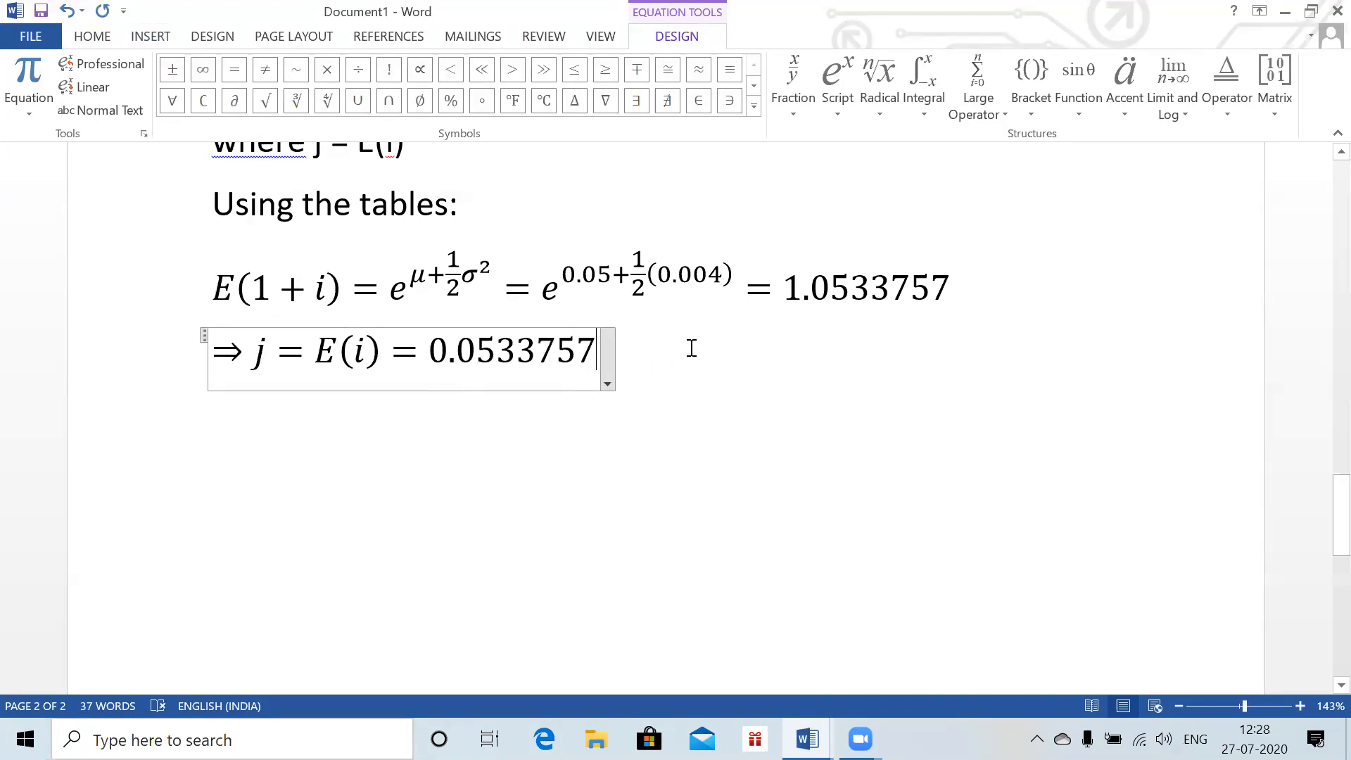
# - Leave a blank line below the j equation, add the text "Therefore;" and start a new line under it
pyautogui.click(691, 348)
pyautogui.press('Return')
pyautogui.press('Return')
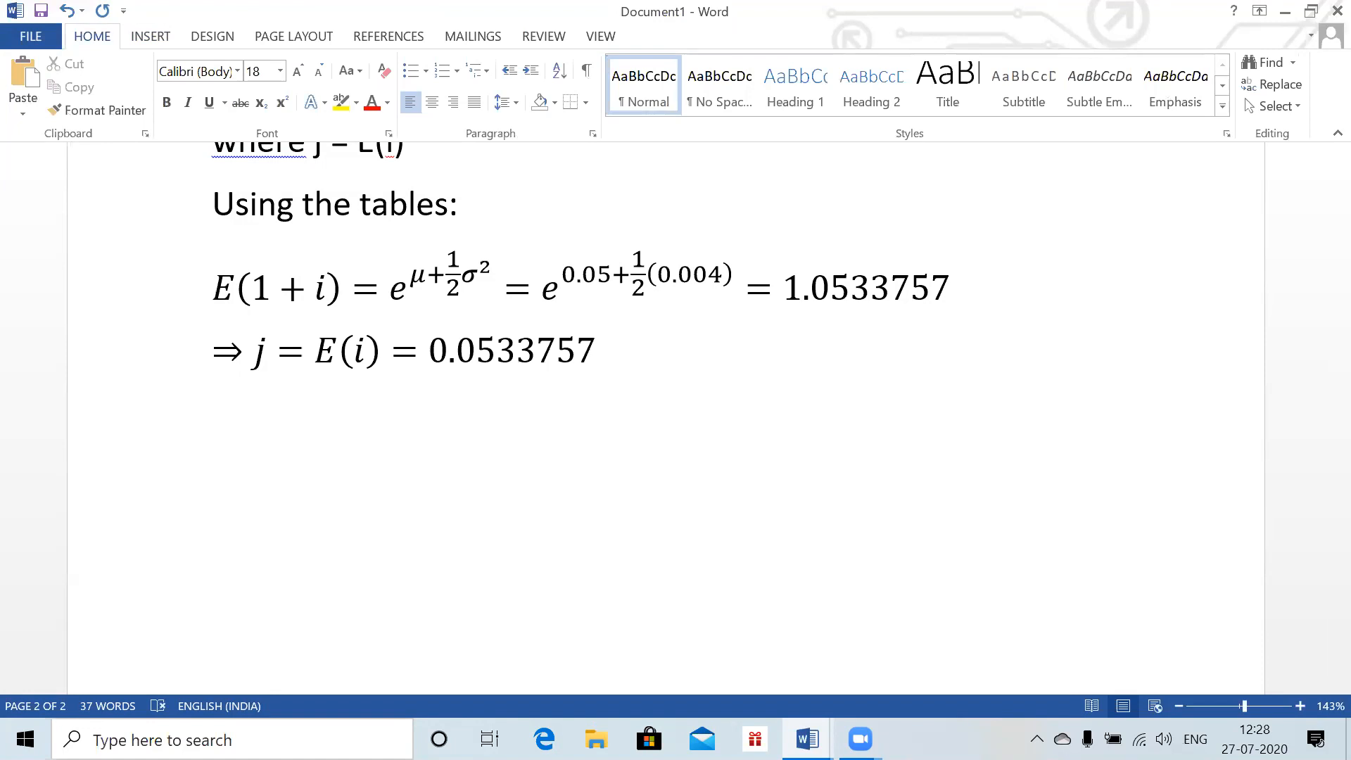
pyautogui.write('Therefore;')
pyautogui.press('Return')
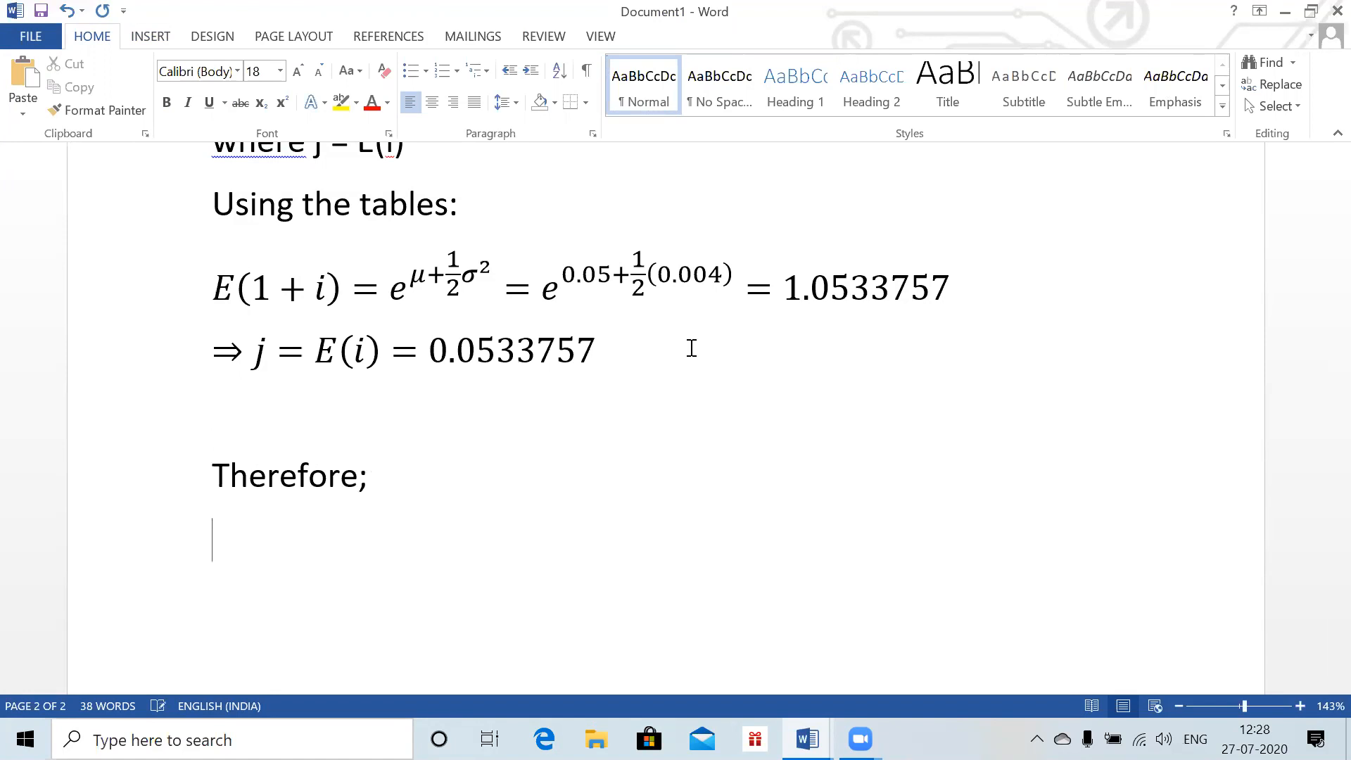
# - Insert a new equation below "Therefore;" and enter E(5000A₂₀) = with 20 as a subscript
pyautogui.hotkey('alt', '=')
pyautogui.write('E(')
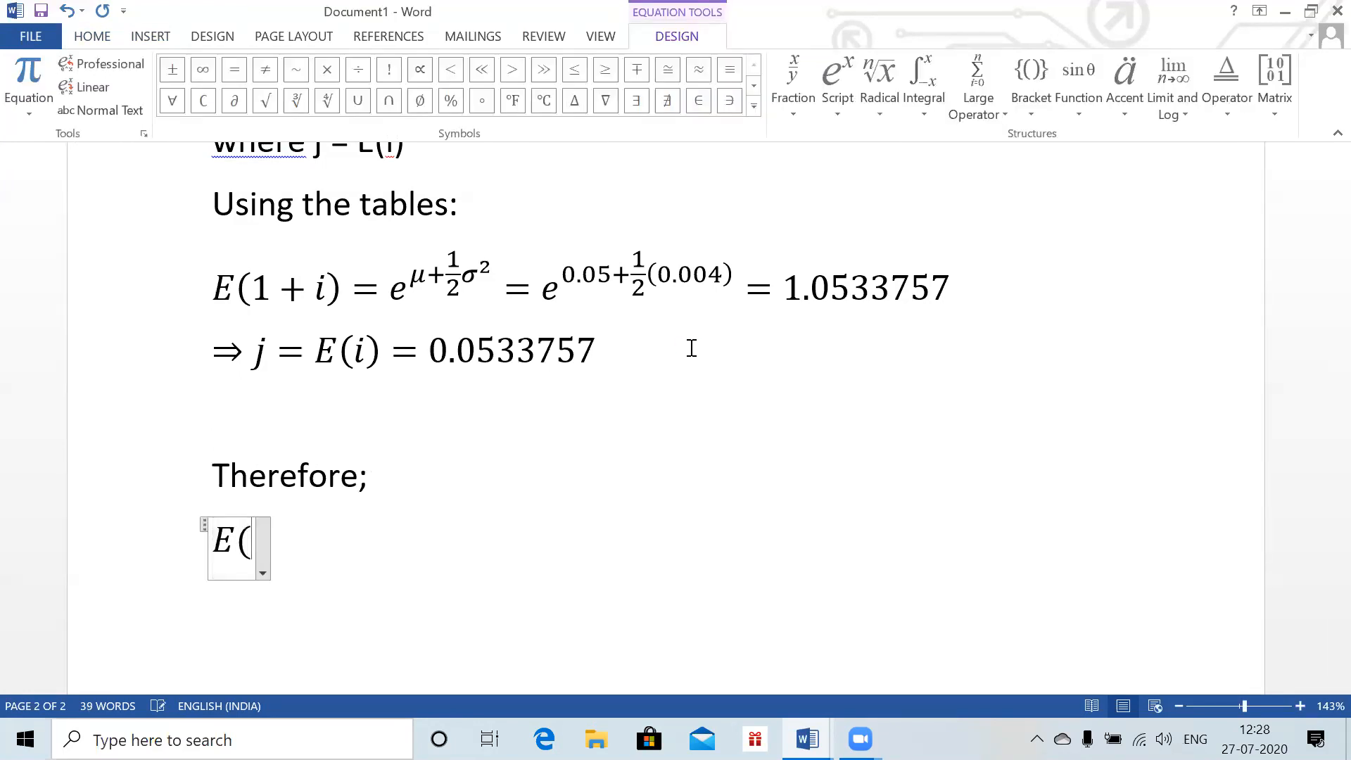
pyautogui.write('5000A')
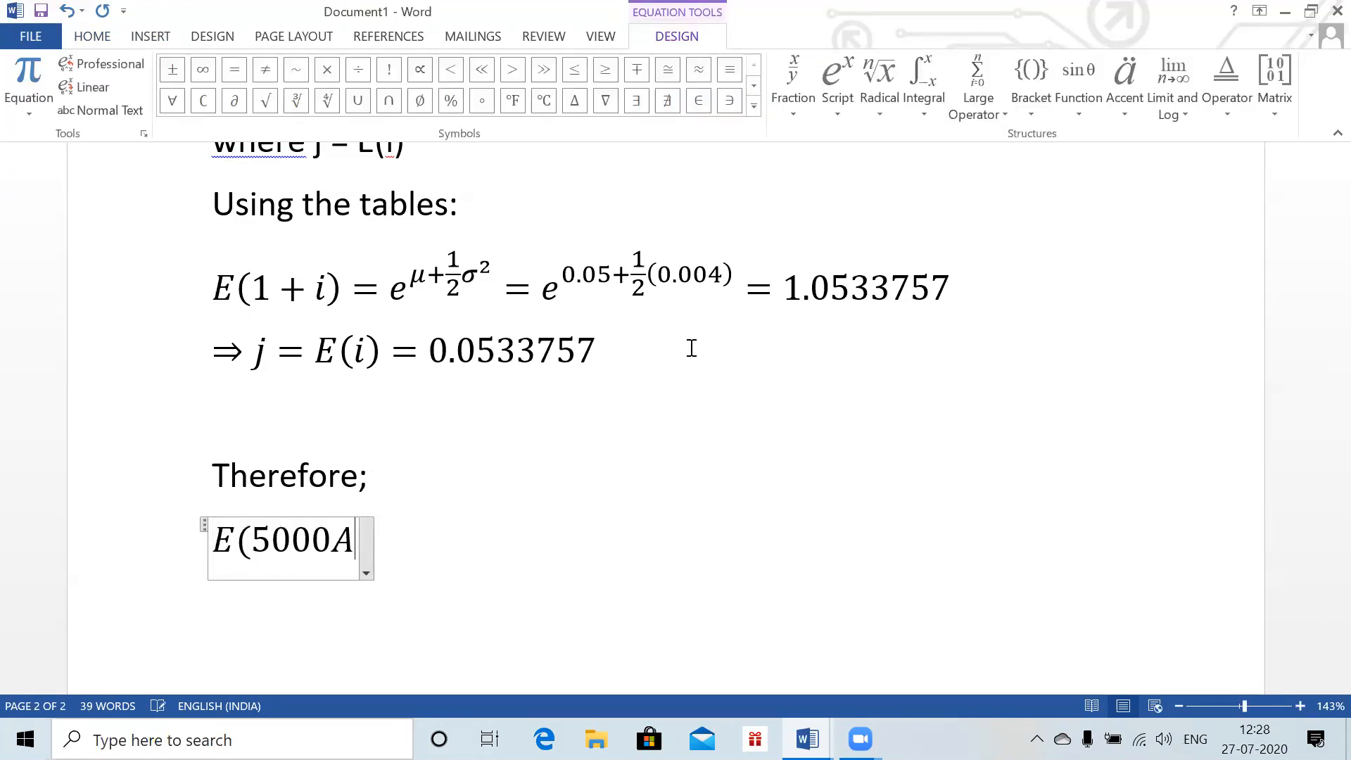
pyautogui.write('_20')
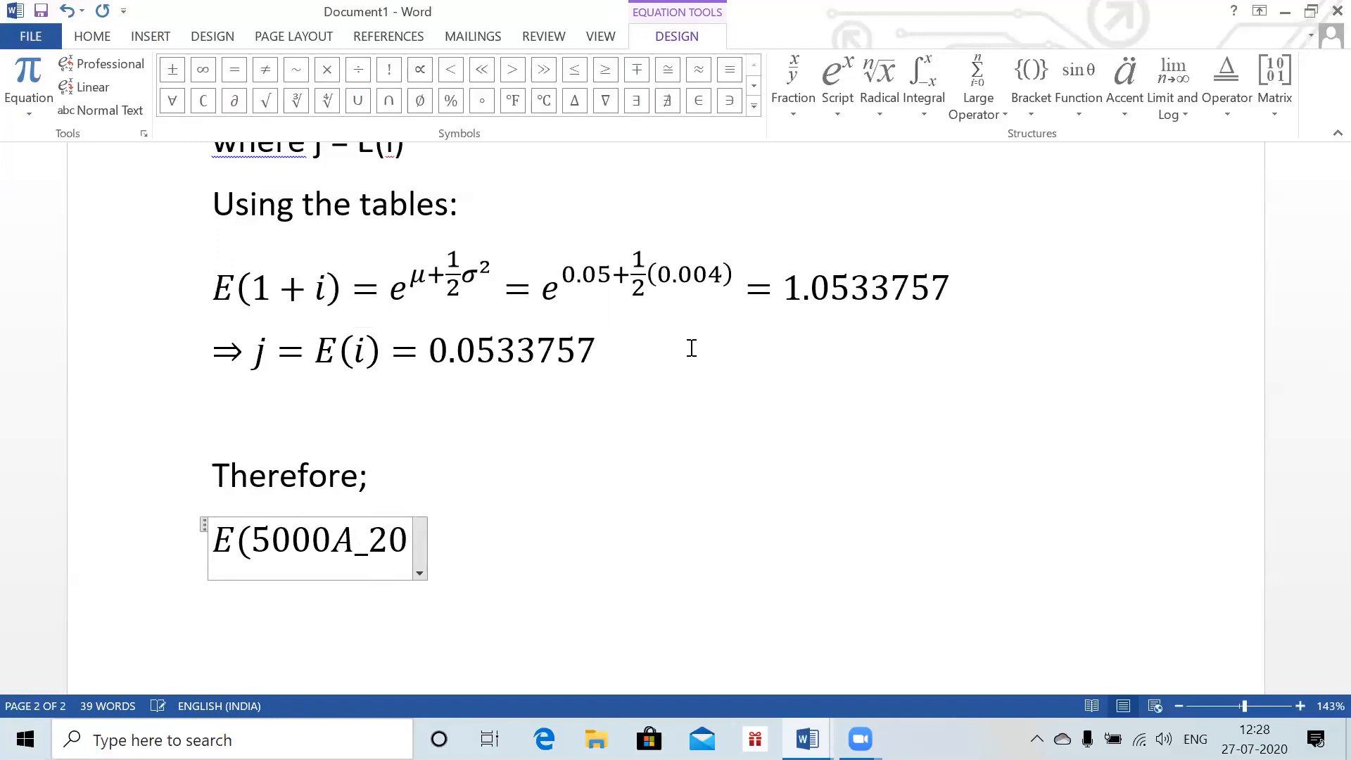
pyautogui.write(' )')
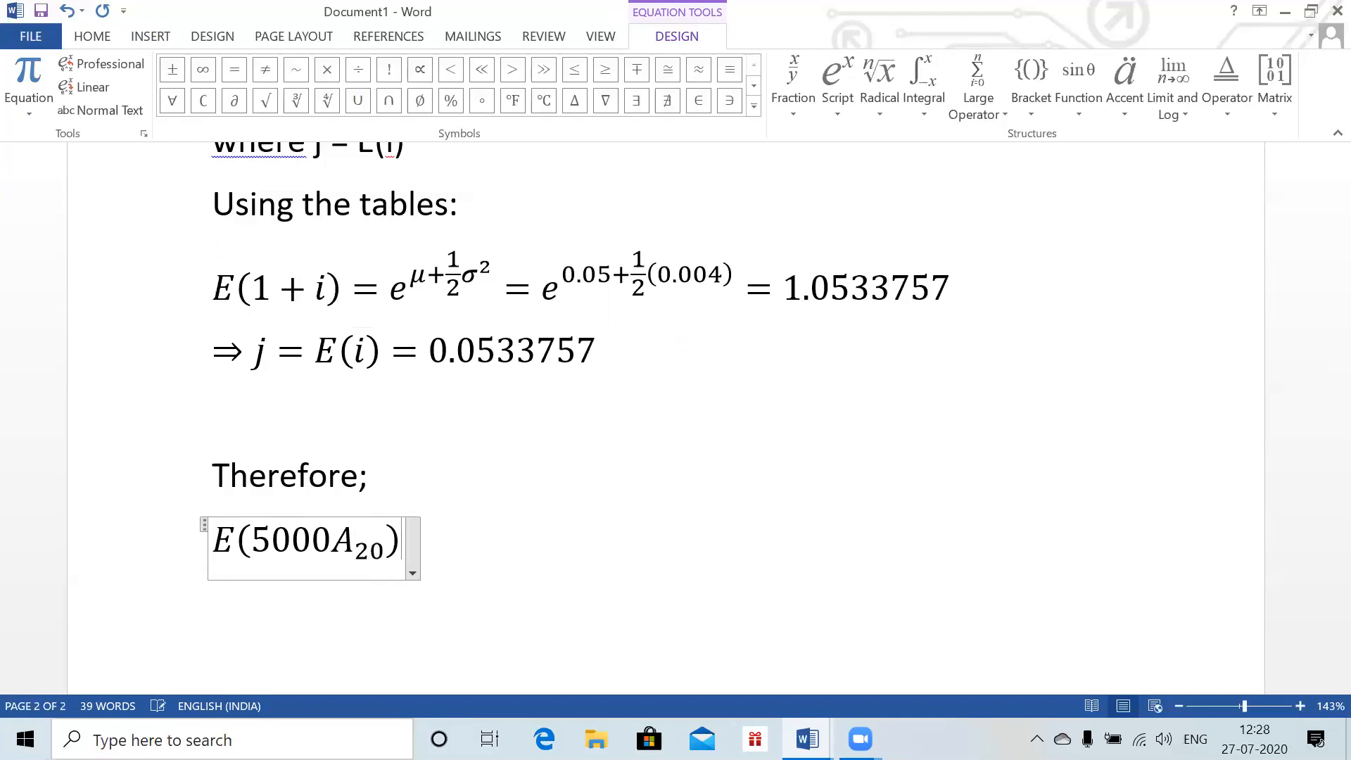
pyautogui.write('=')
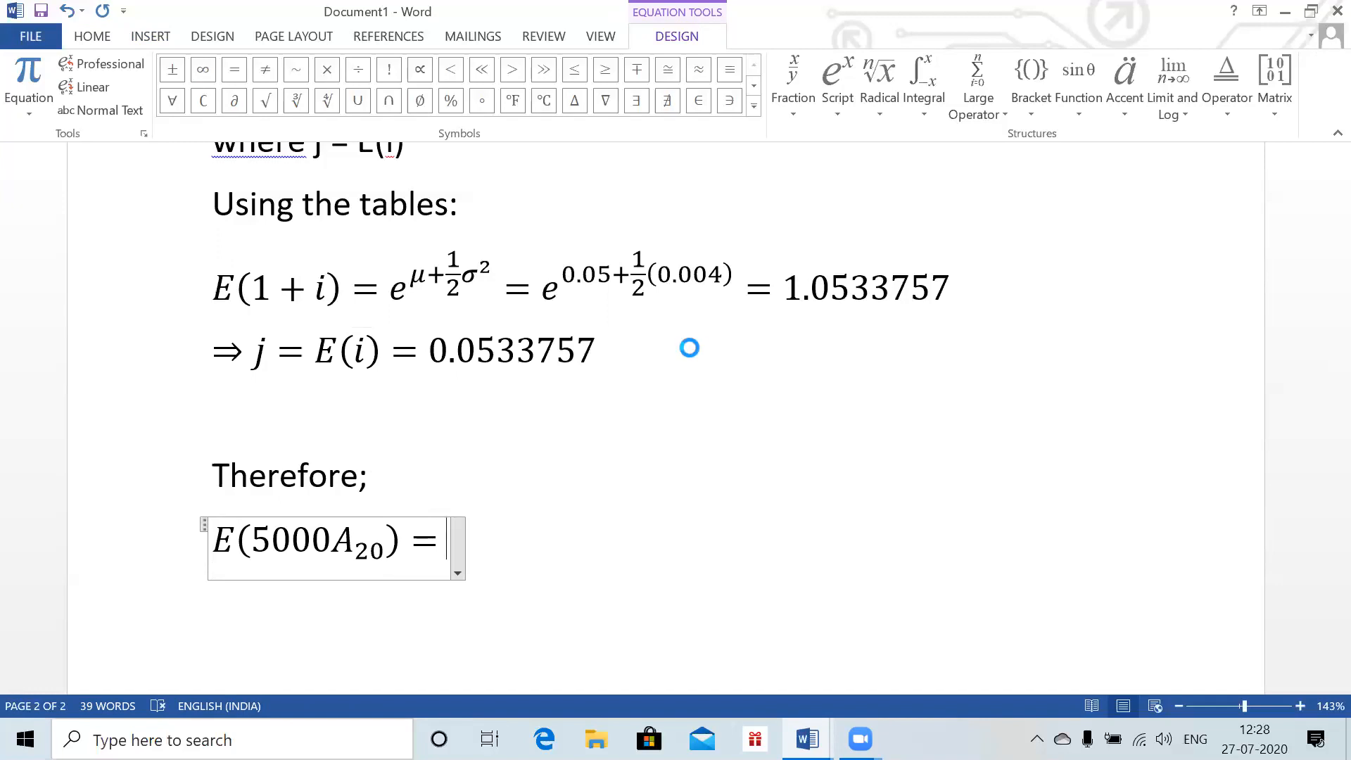
# - Continue the E(5000A₂₀) equation with 5000 * (1.0533757²⁰ − 1), making 20 a superscript
pyautogui.write('5000')
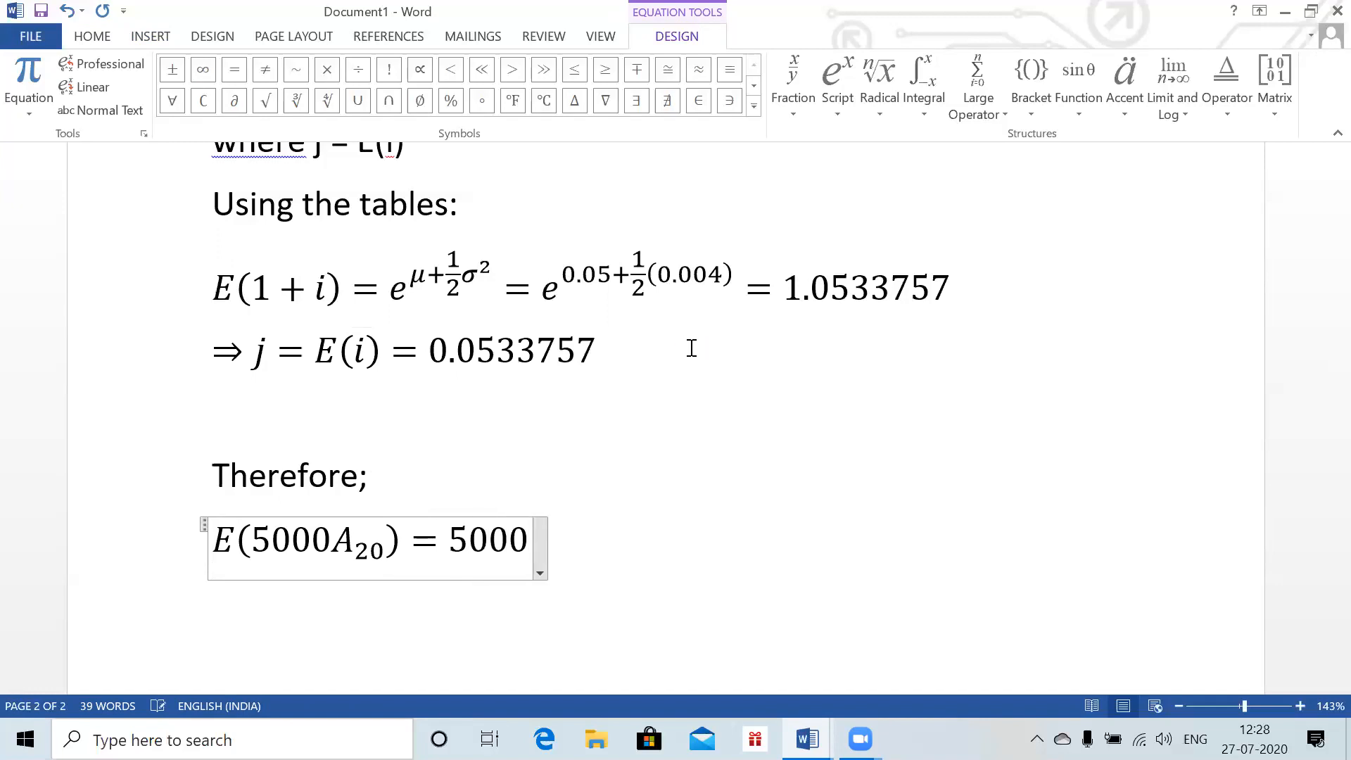
pyautogui.write('*(')
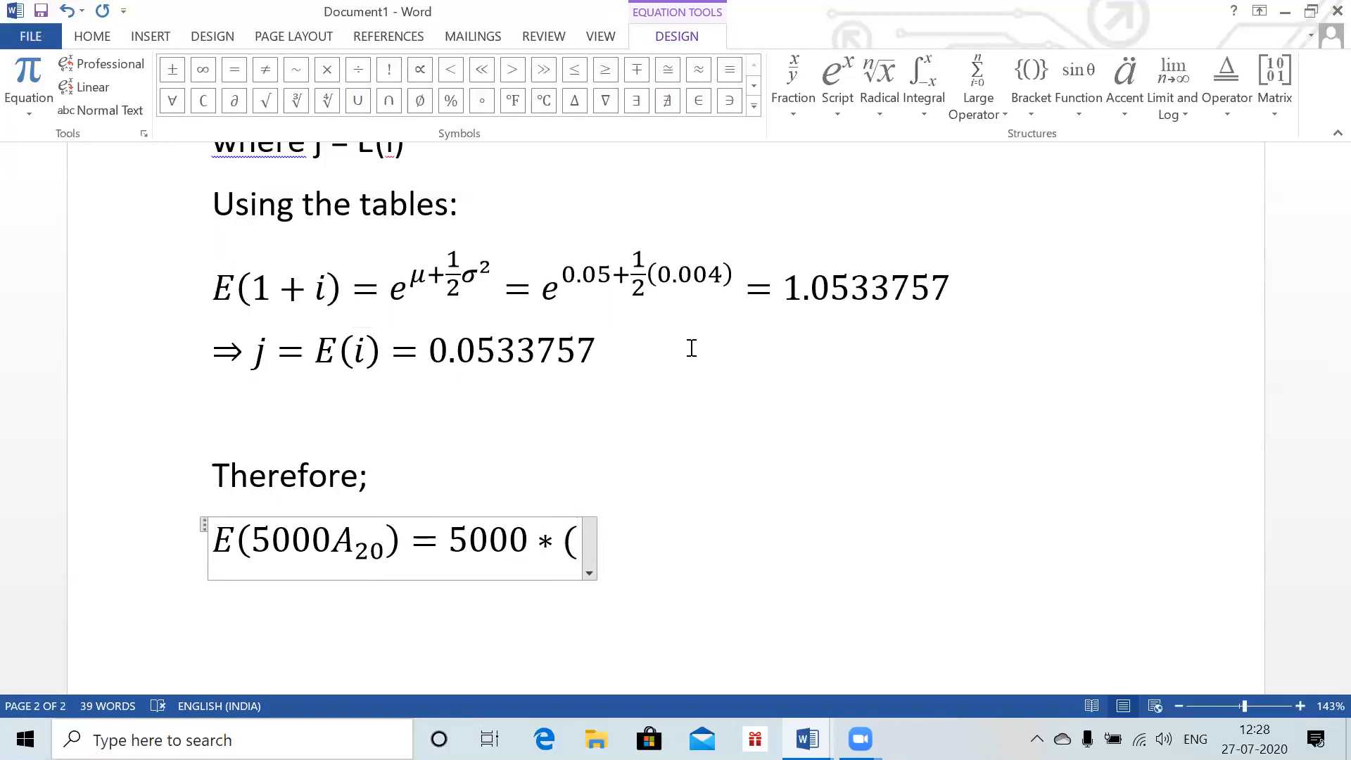
pyautogui.write('1.05')
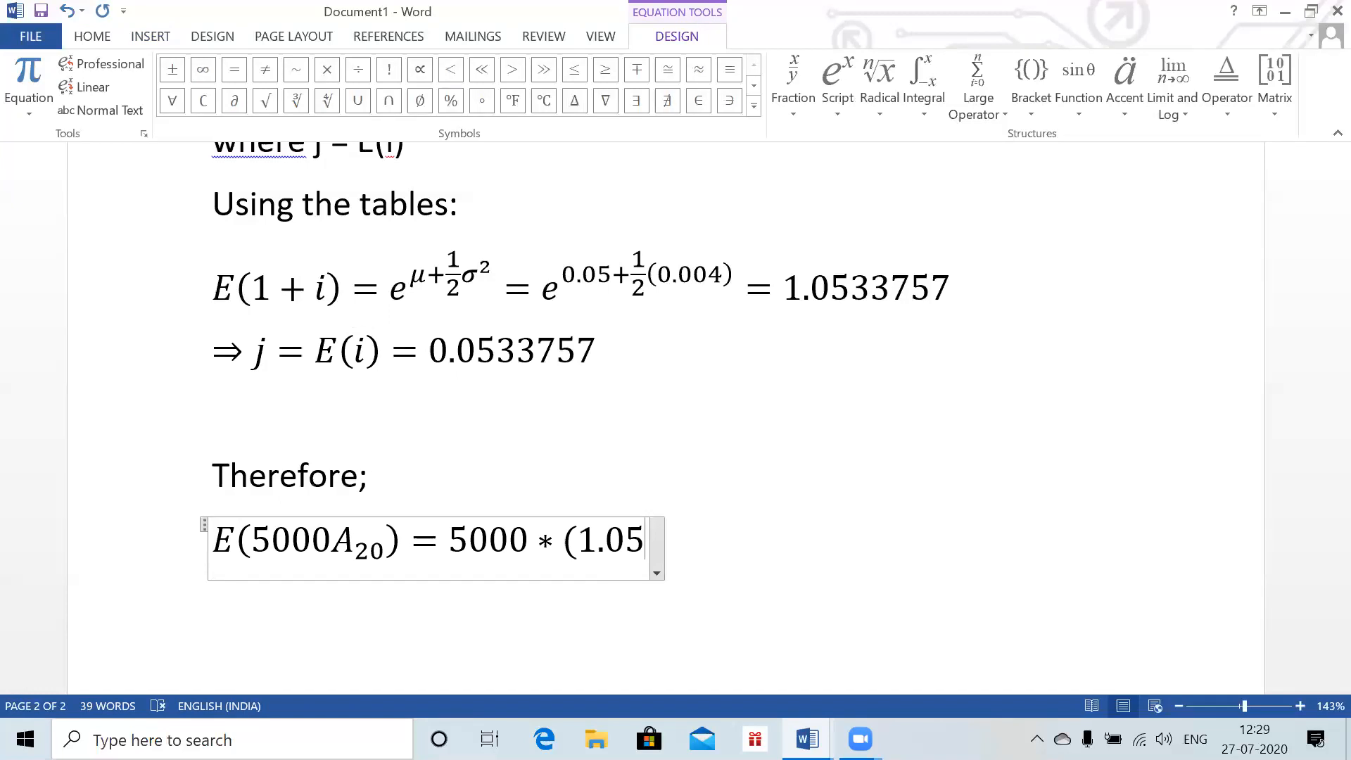
pyautogui.write('33757')
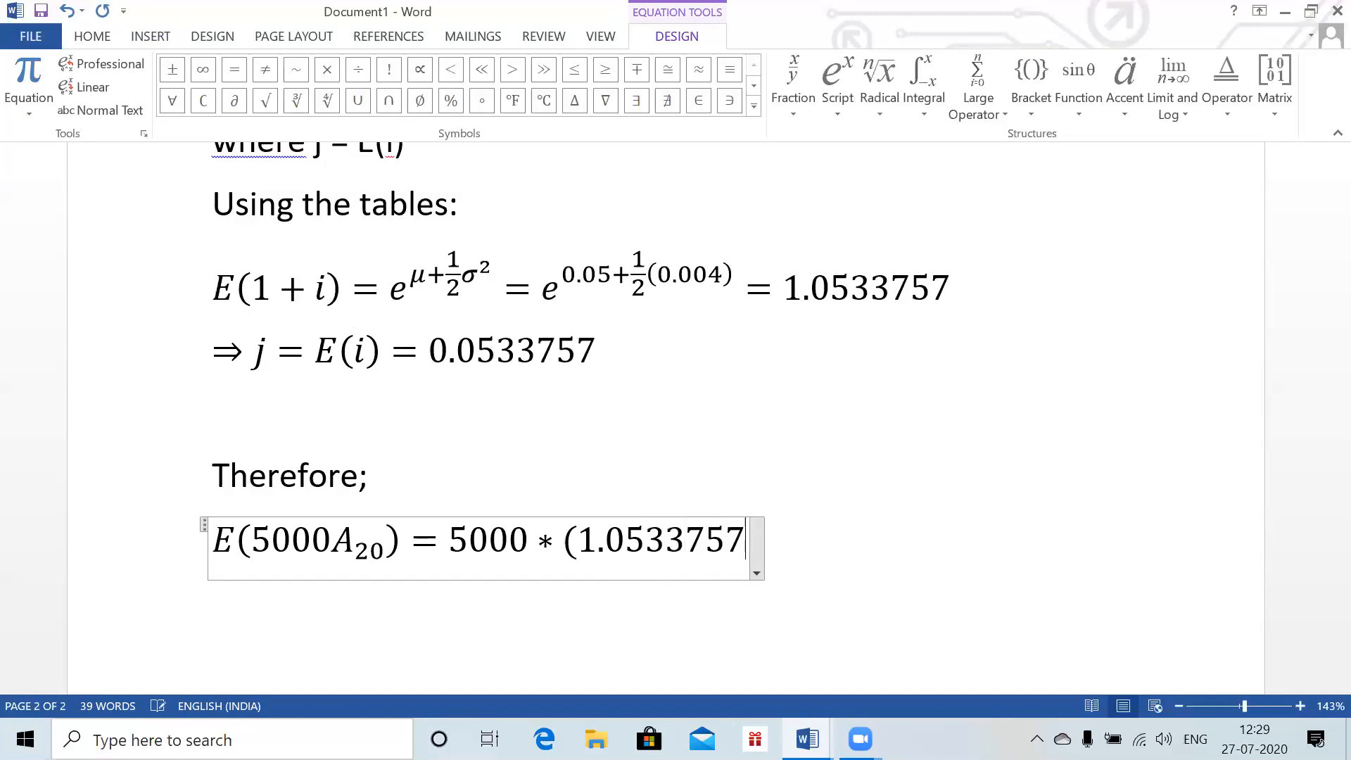
pyautogui.write('^(20')
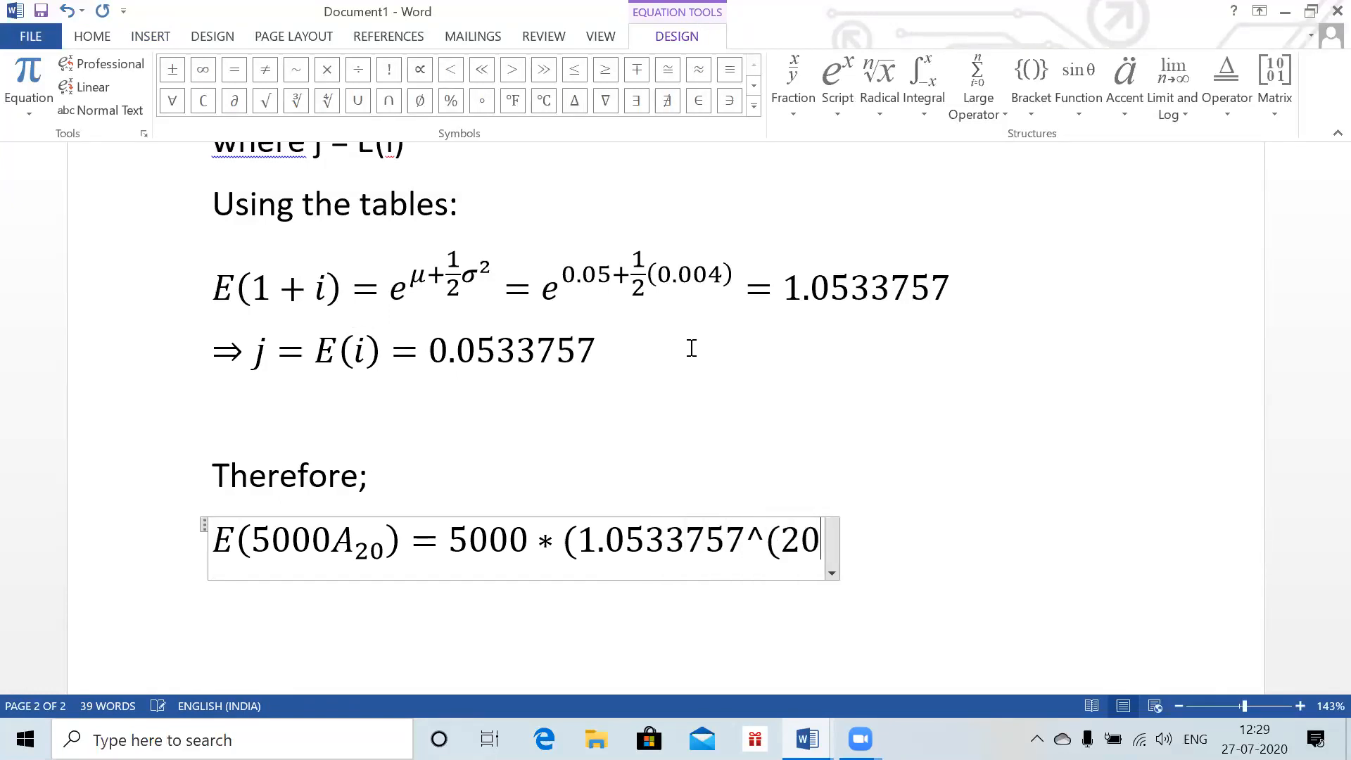
pyautogui.write(') -1)')
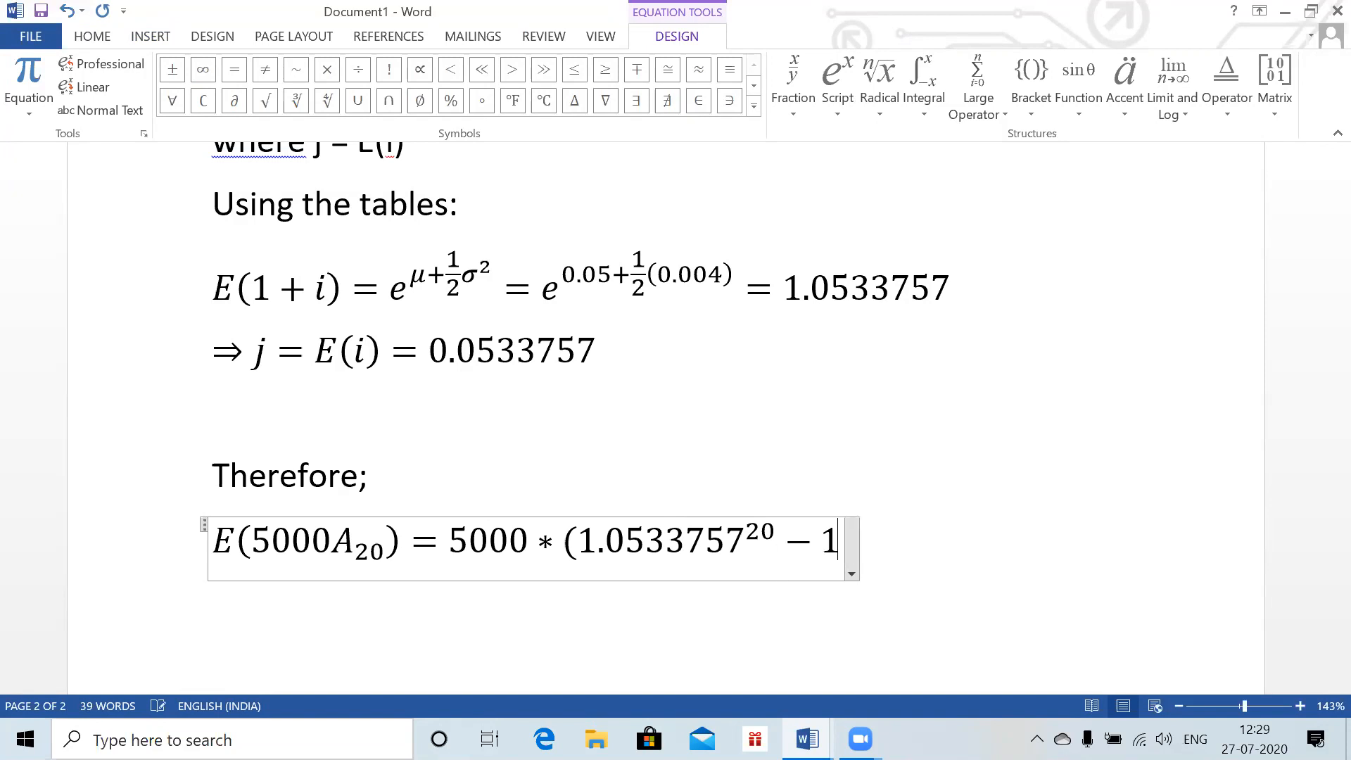
# - Divide the bracketed term by (1 − (1.0533657)⁻¹) and convert the expression into a stacked fraction
pyautogui.write('/(1.')
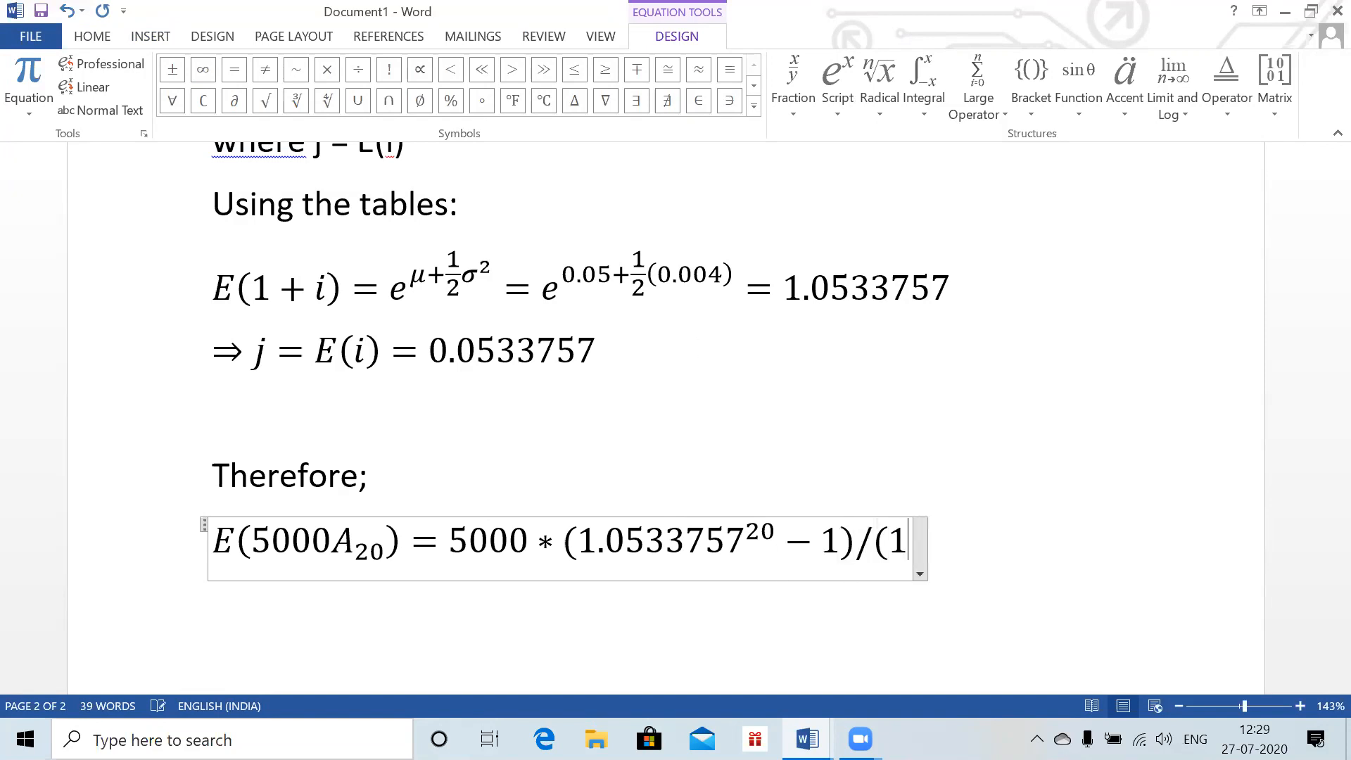
pyautogui.press('BackSpace')
pyautogui.write('1-')
pyautogui.press('BackSpace')
pyautogui.press('BackSpace')
pyautogui.write('-(1')
pyautogui.write('.05')
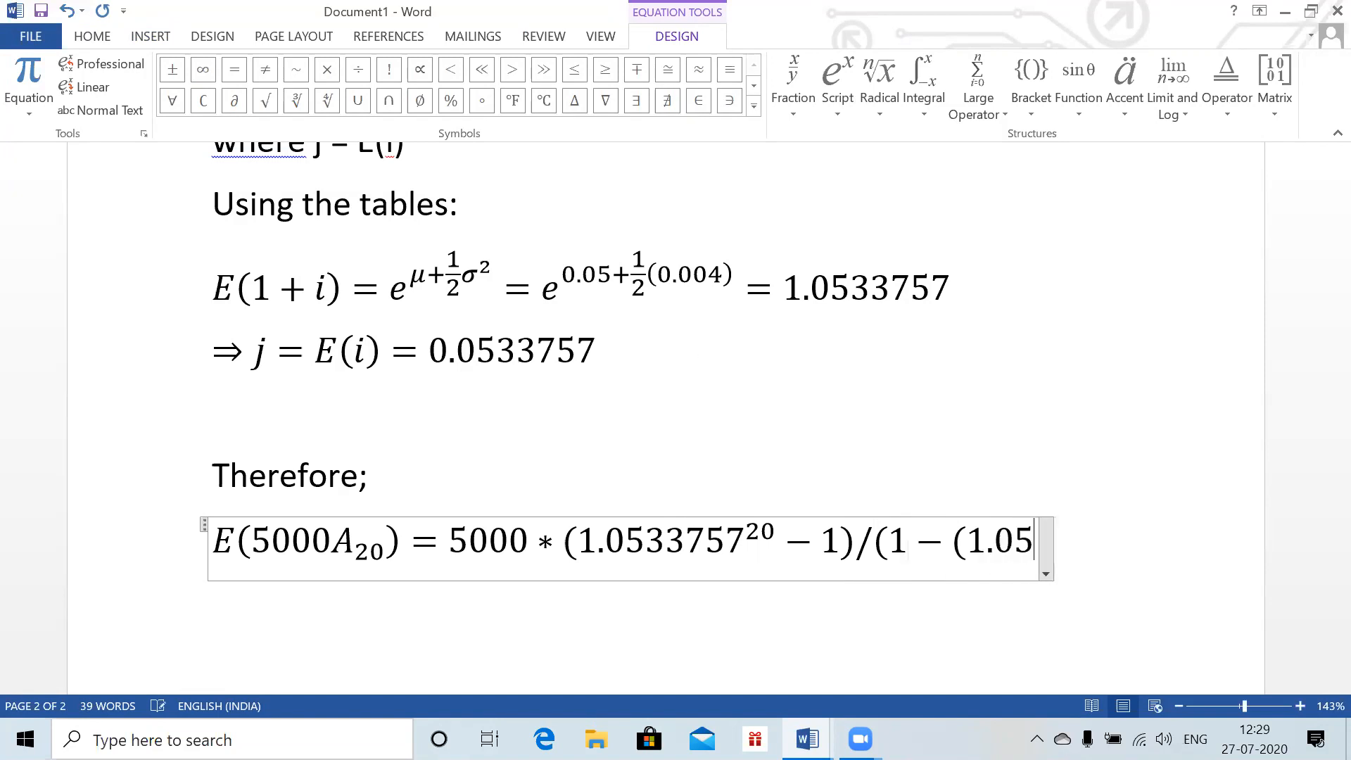
pyautogui.write('33657')
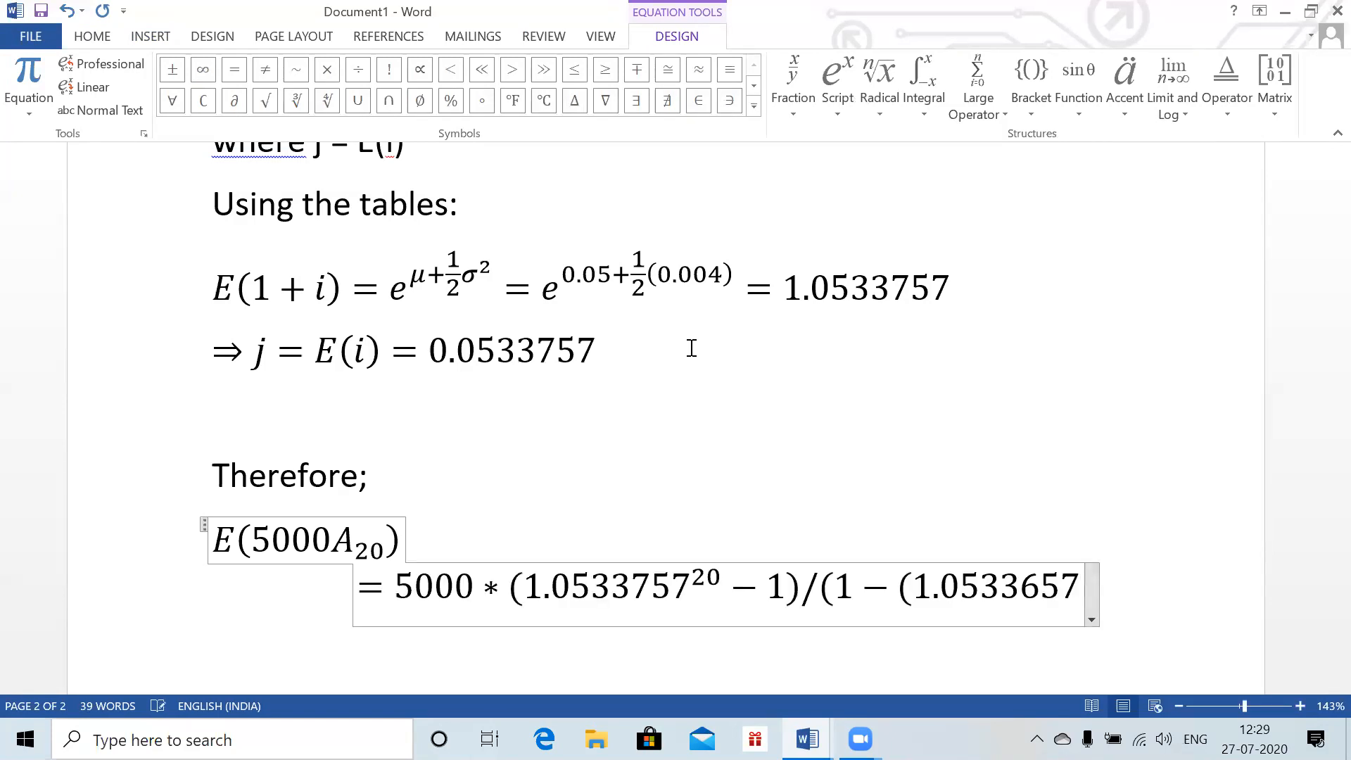
pyautogui.write(')^')
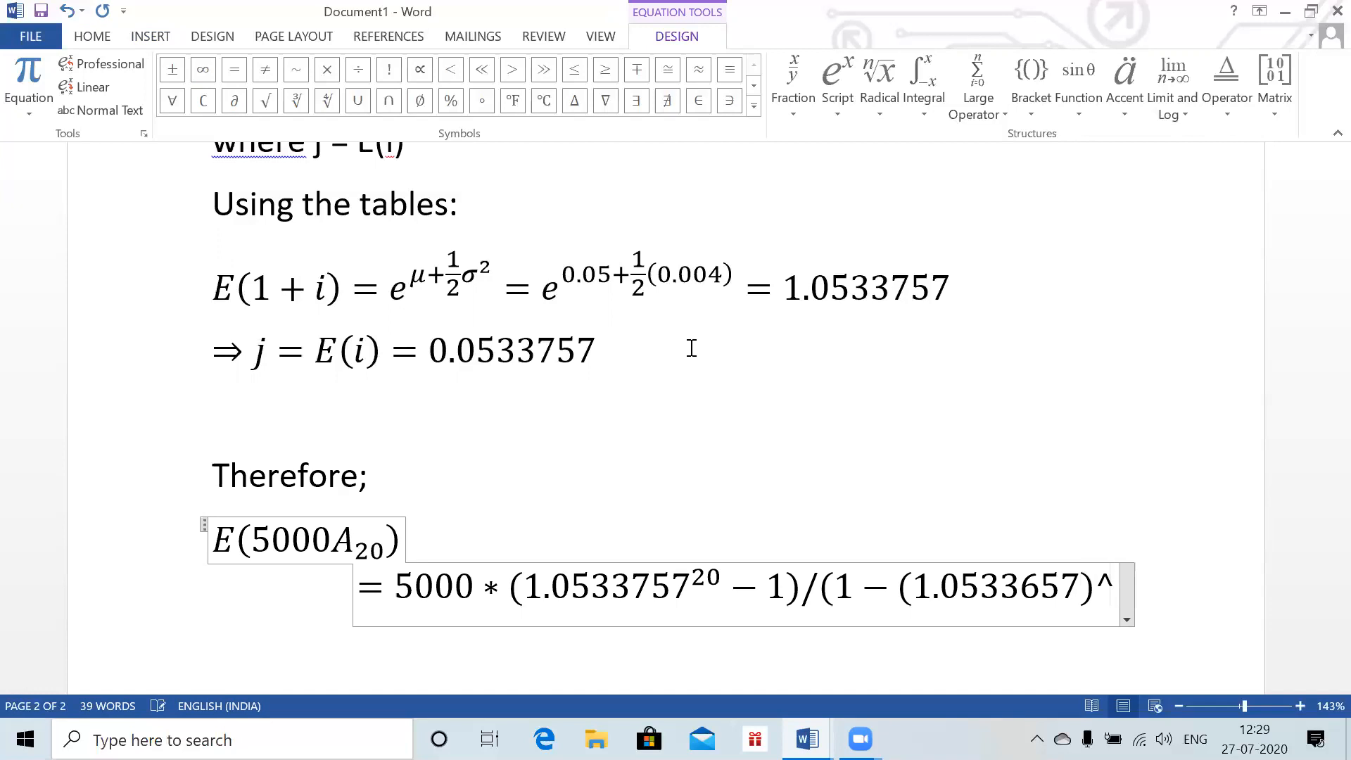
pyautogui.write('(-1))')
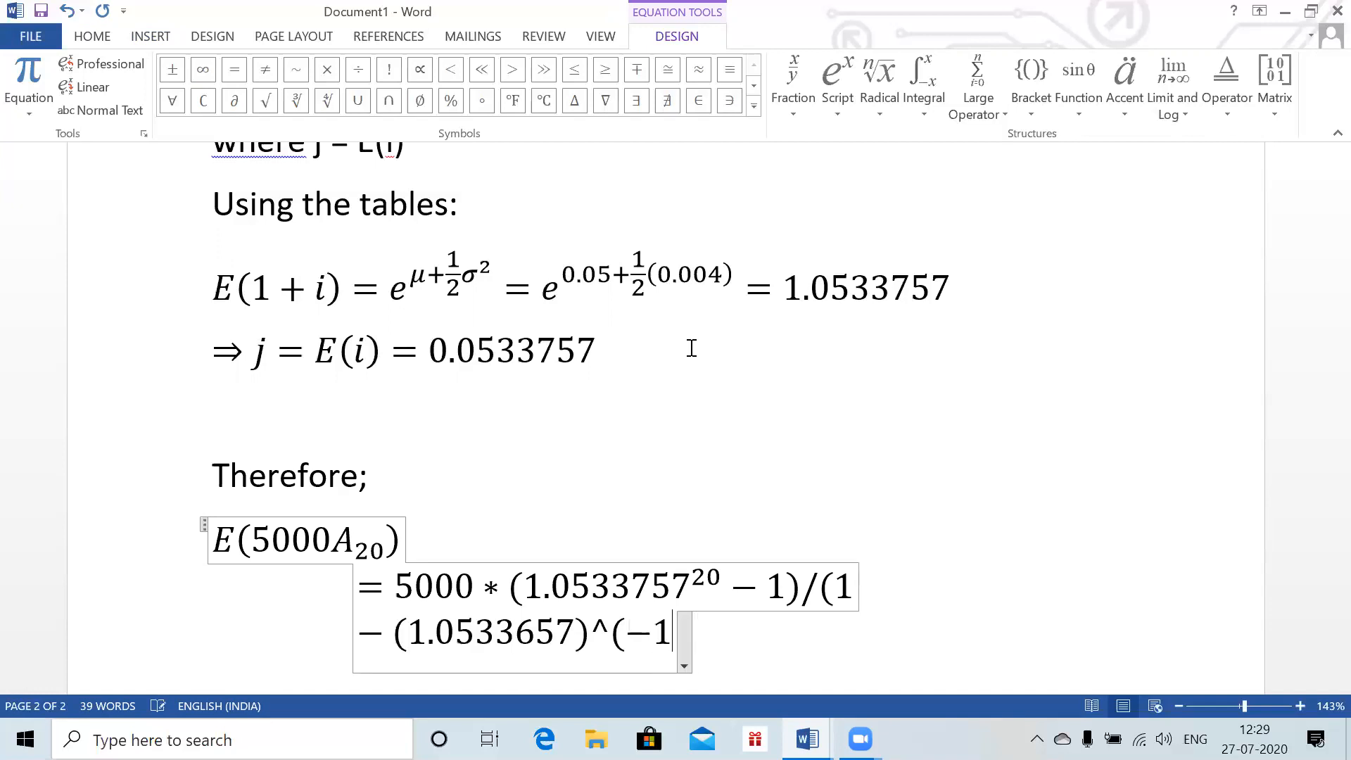
pyautogui.press('space')
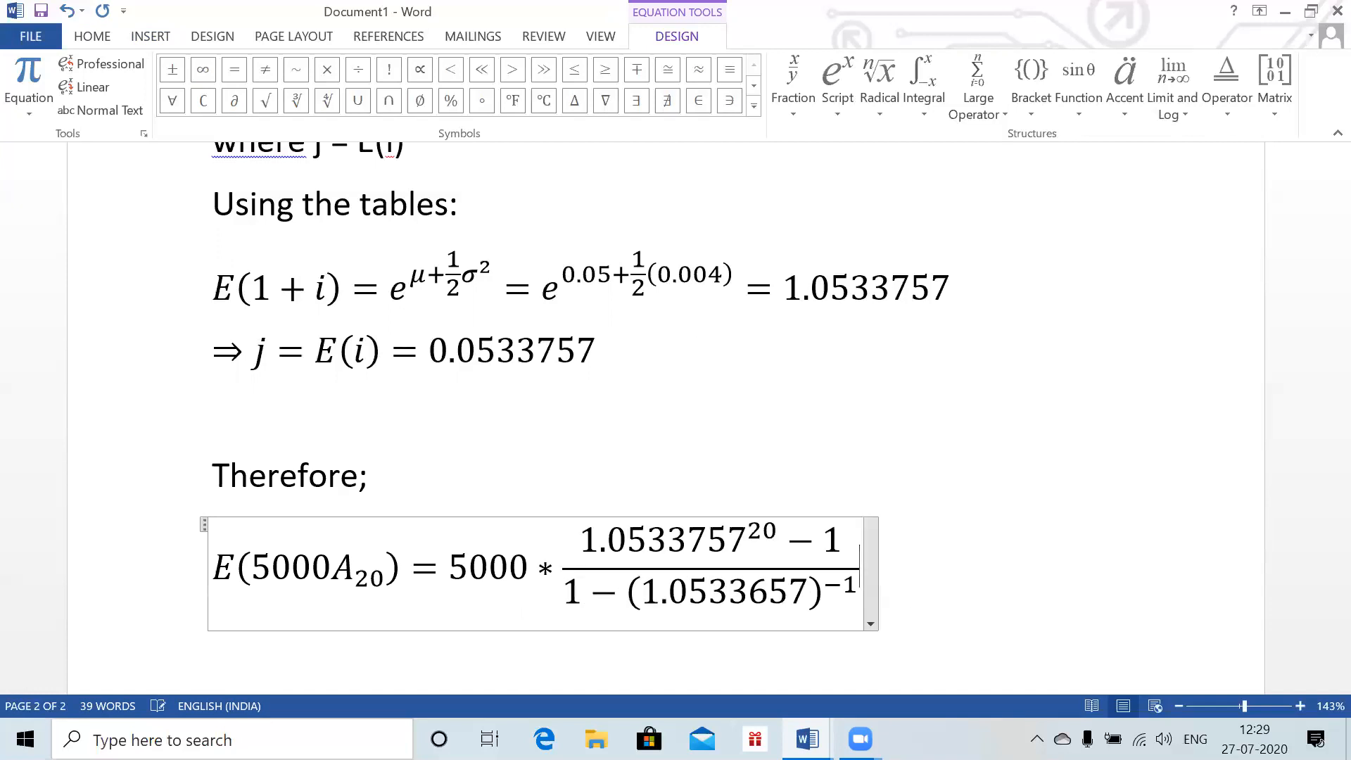
# - Continue after the fraction with an equals sign and a new inline equation reading 5000 * 36.0998
pyautogui.press('Right')
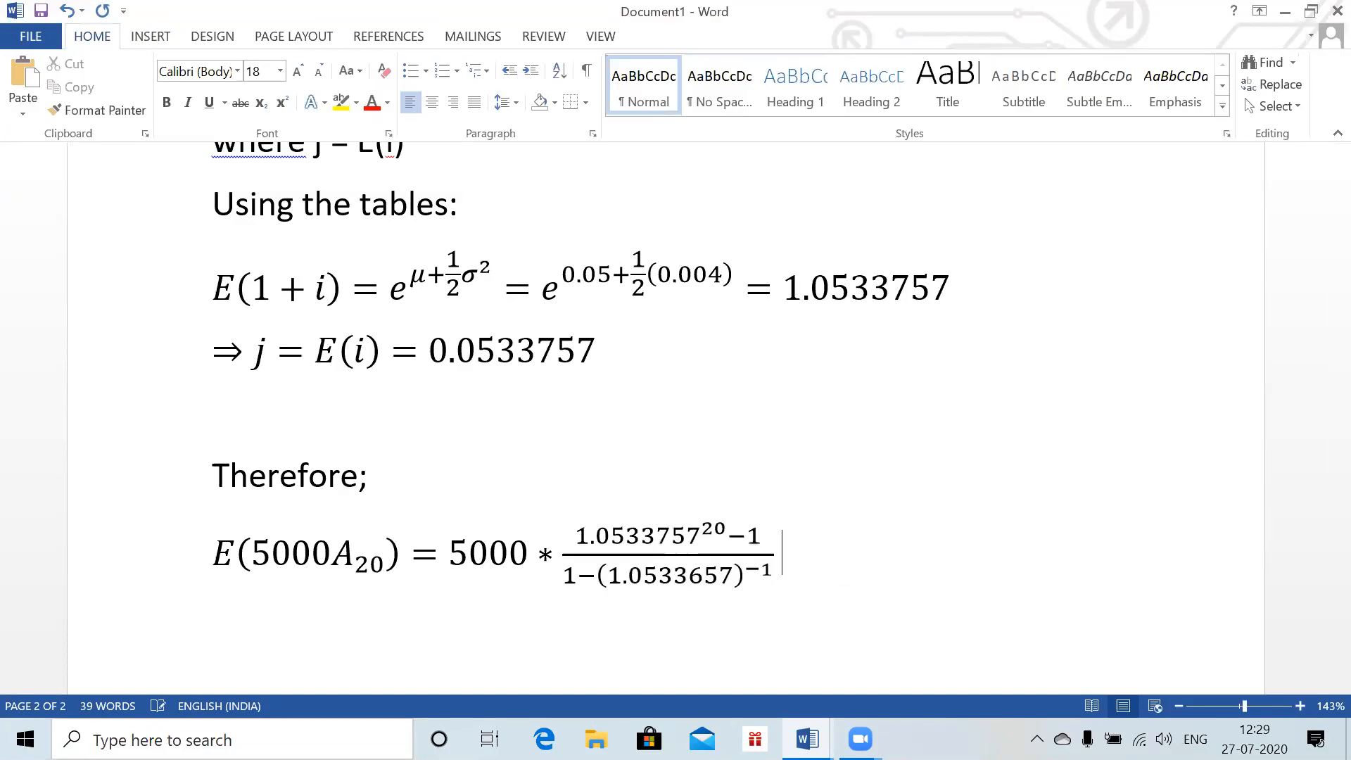
pyautogui.write('=')
pyautogui.hotkey('alt', '=')
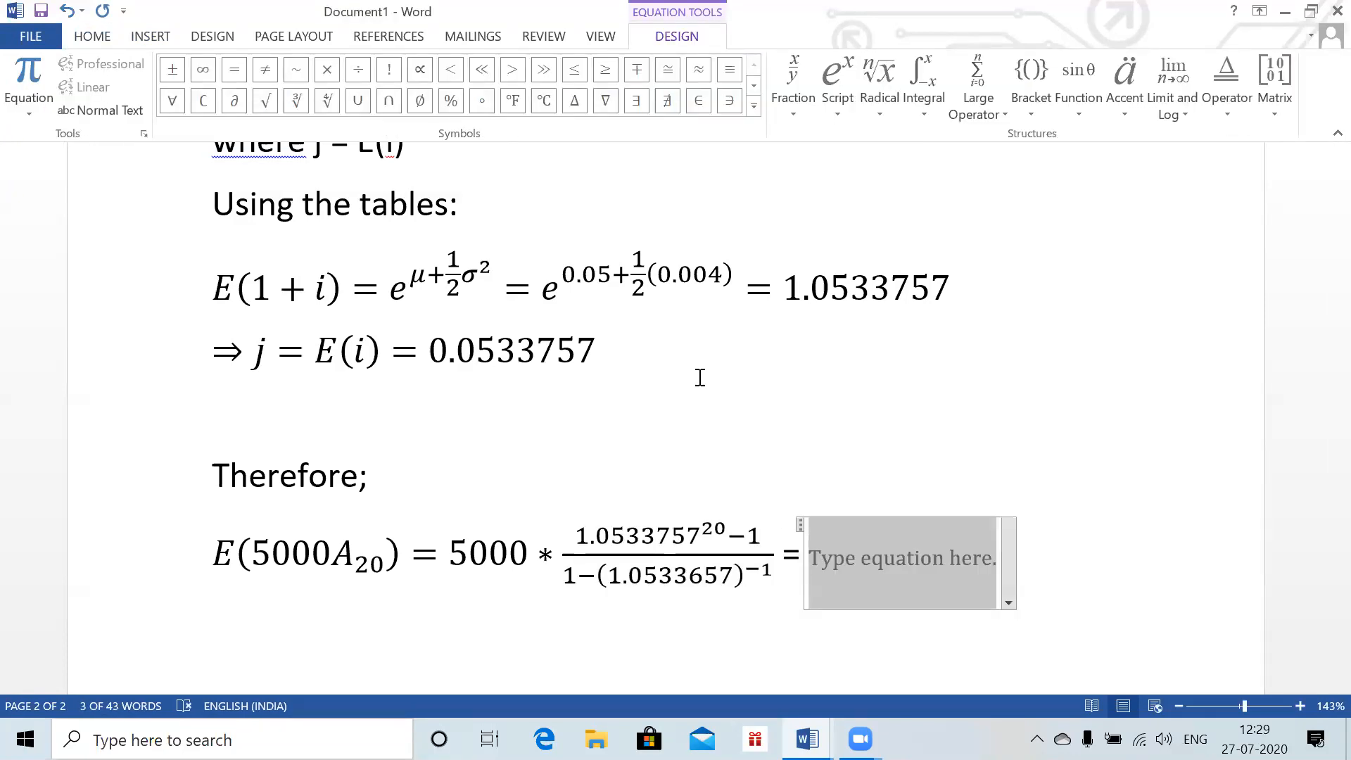
pyautogui.write('5000 ')
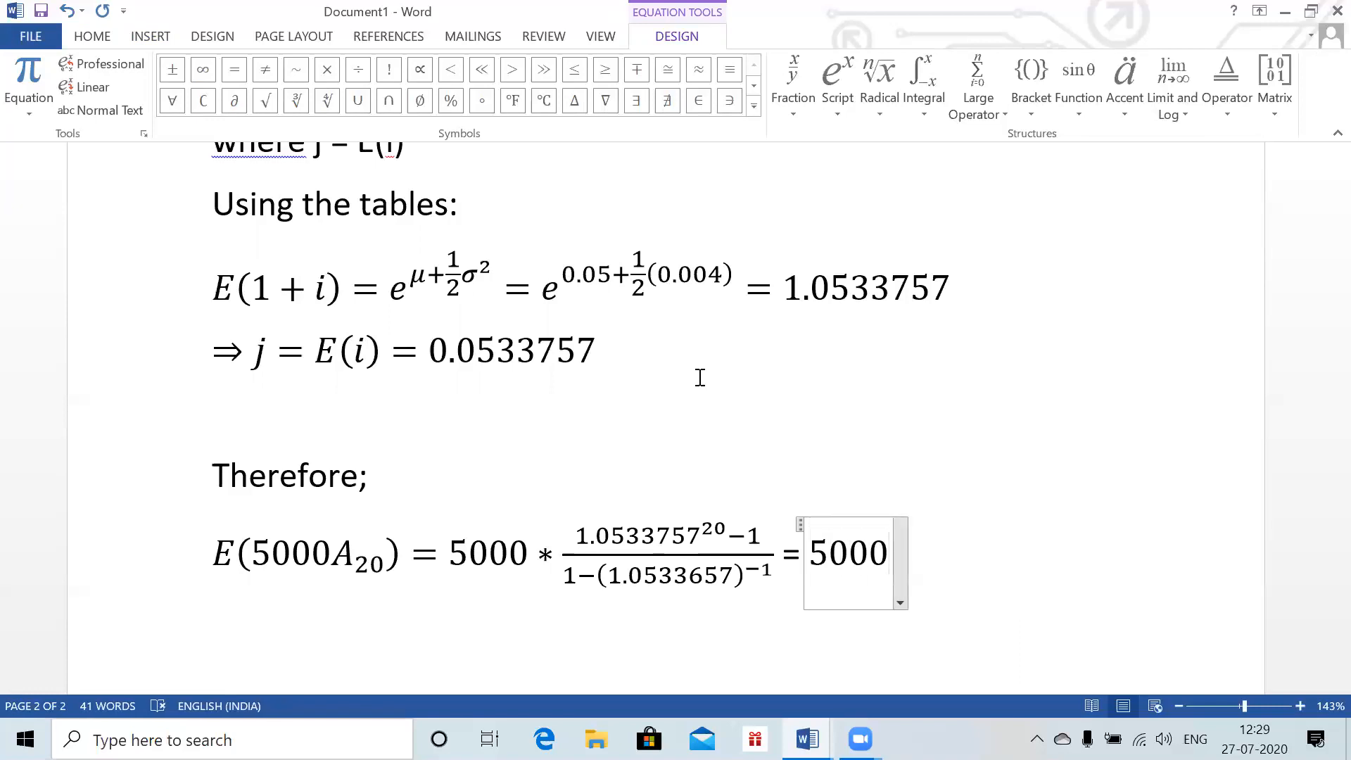
pyautogui.write('* ')
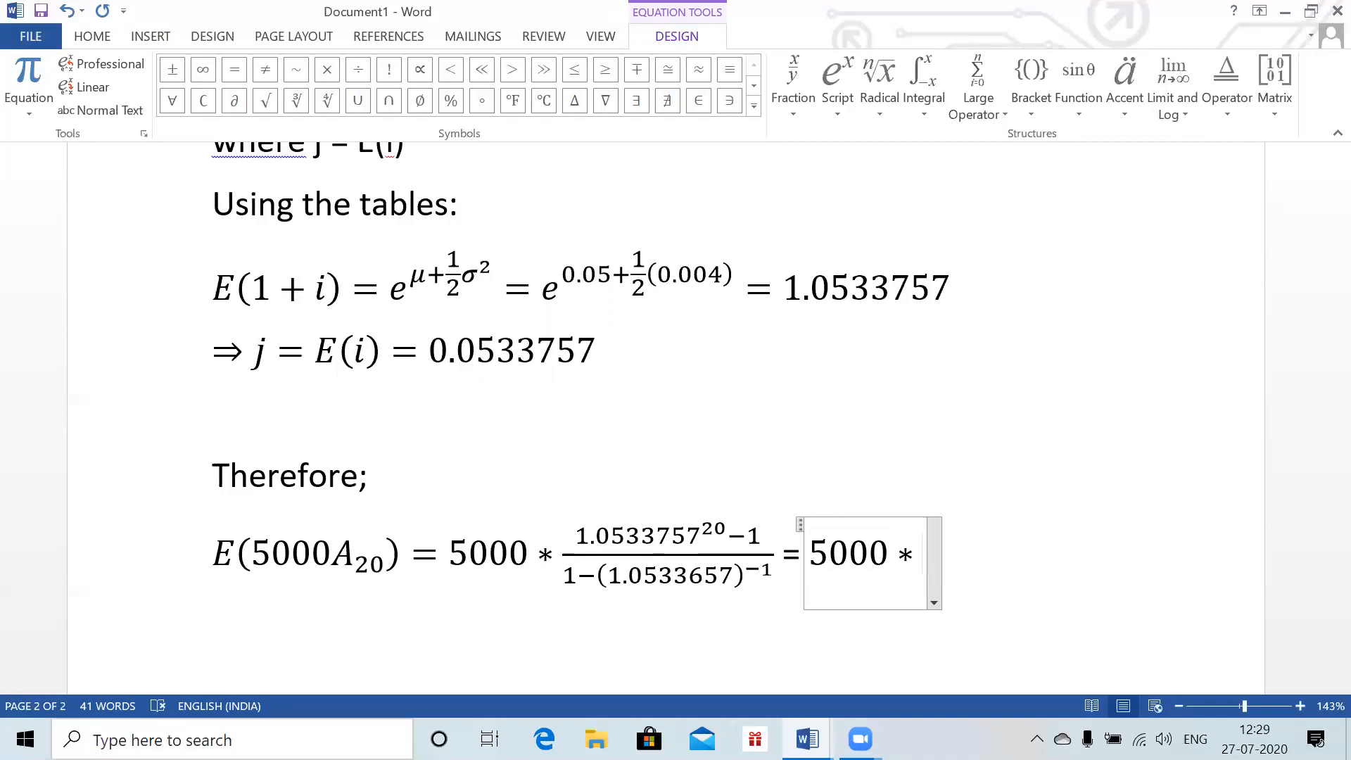
pyautogui.write('36.0')
pyautogui.write('999')
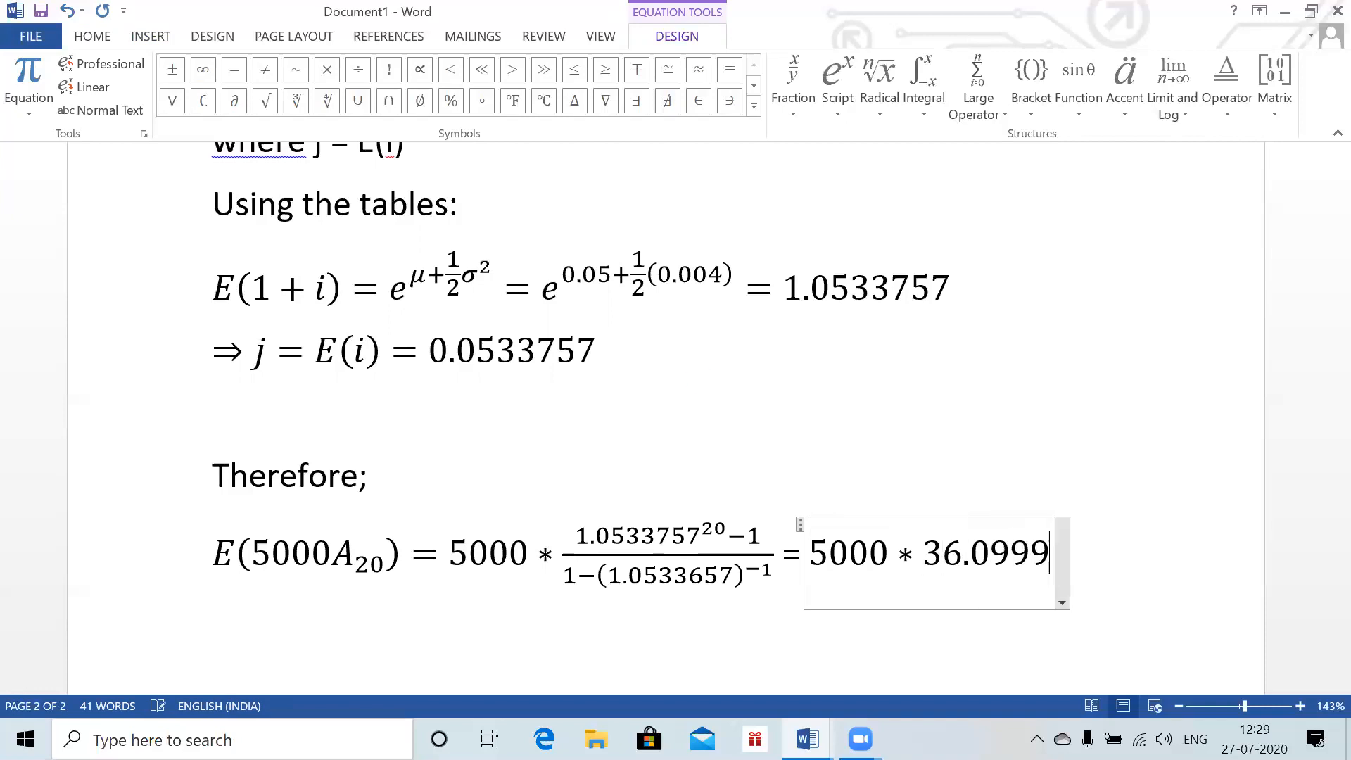
pyautogui.press('BackSpace')
pyautogui.write('8 ')
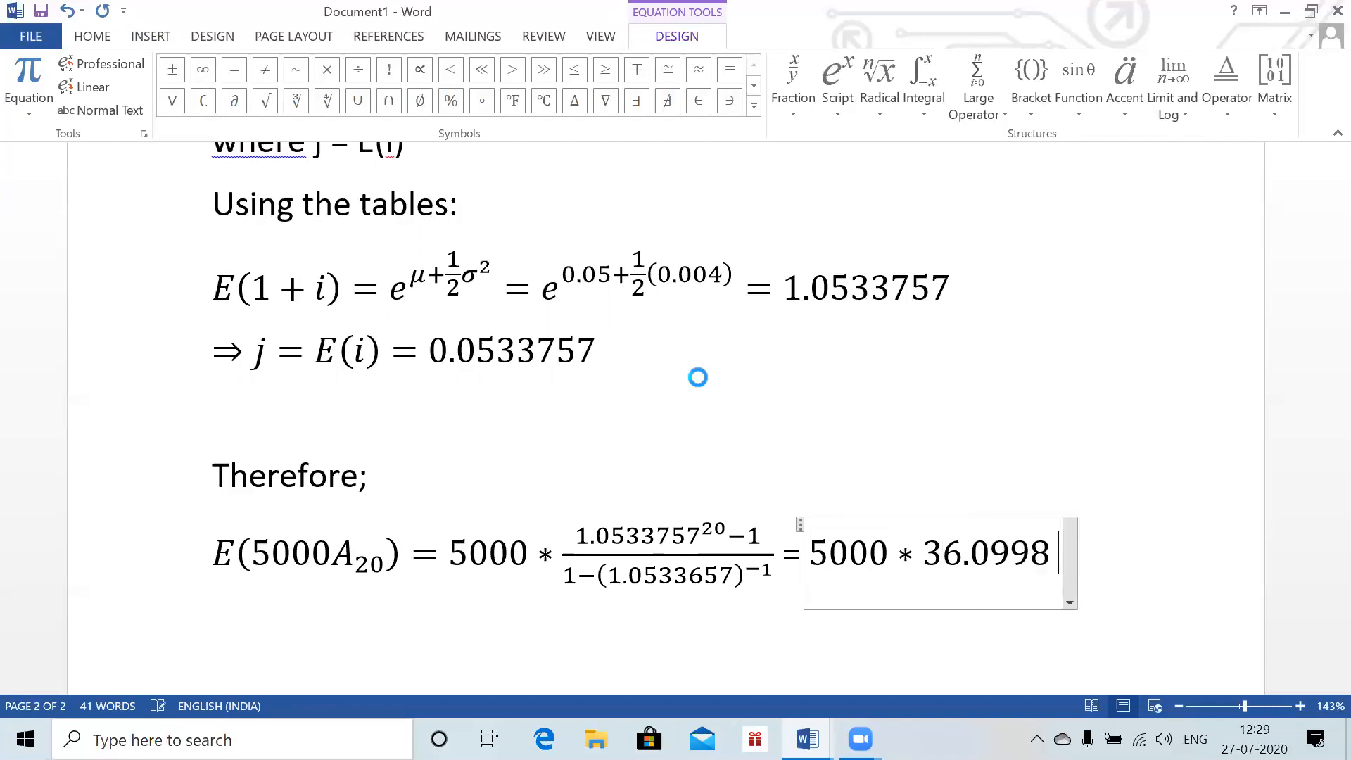
# - Append = 180499 to the 5000 * 36.0998 equation and try to break the result onto its own line
pyautogui.write('= 1')
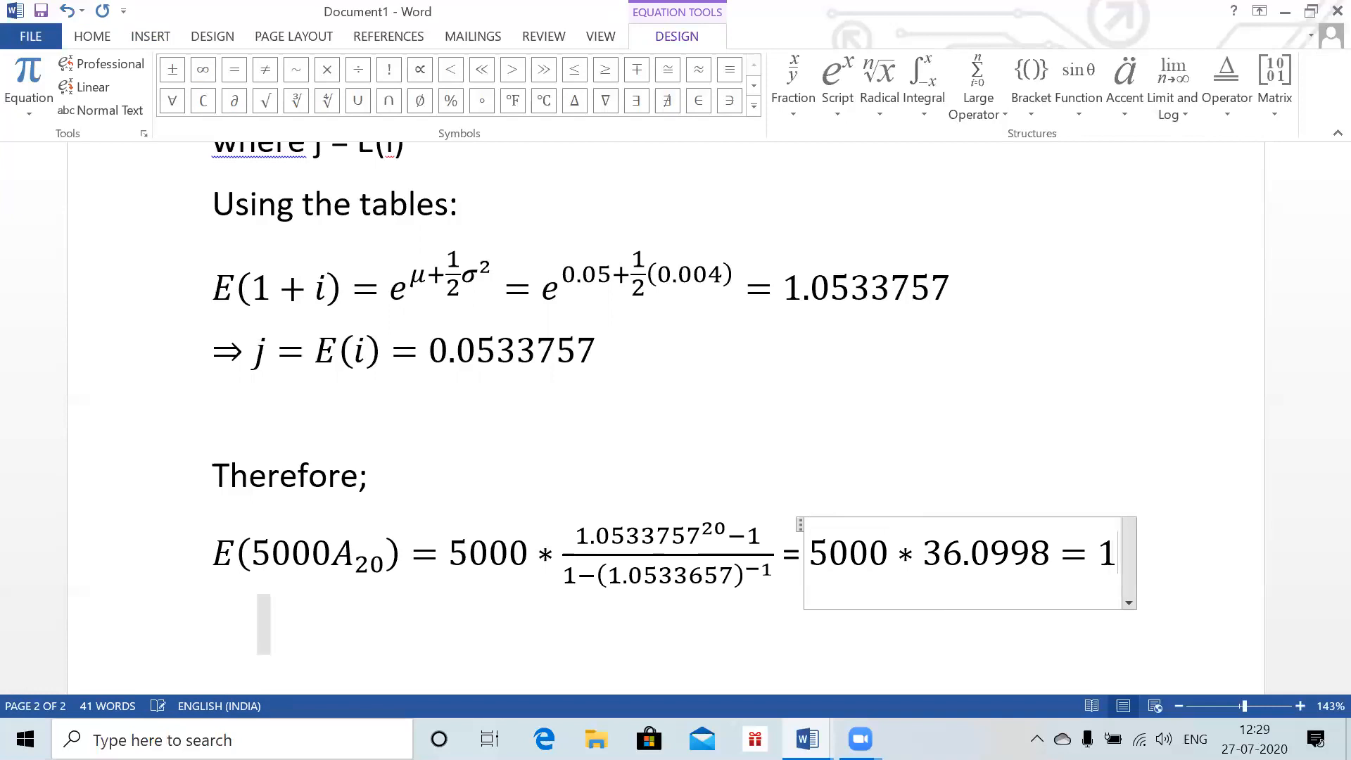
pyautogui.write('80499')
pyautogui.press('Right')
pyautogui.press('Return')
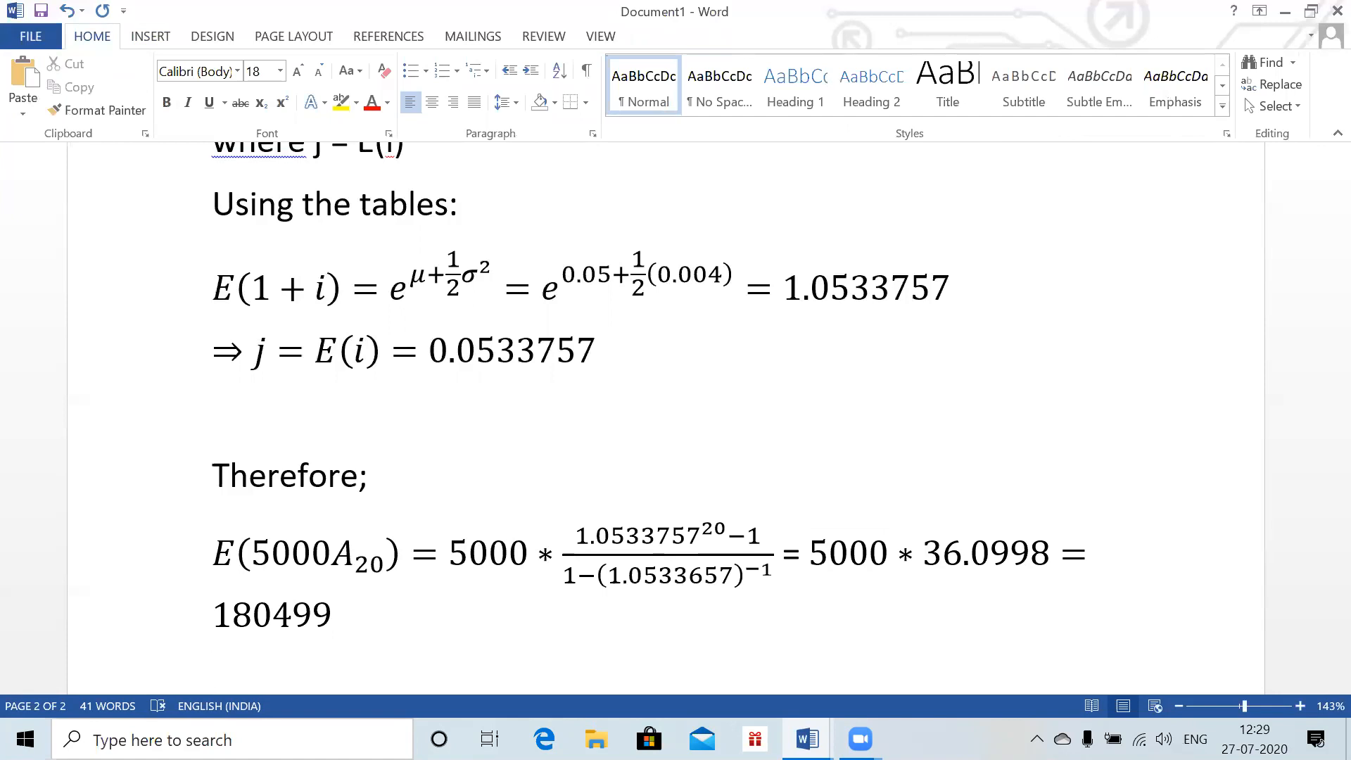
pyautogui.scroll(-2, 648, 401)
pyautogui.click(1068, 443)
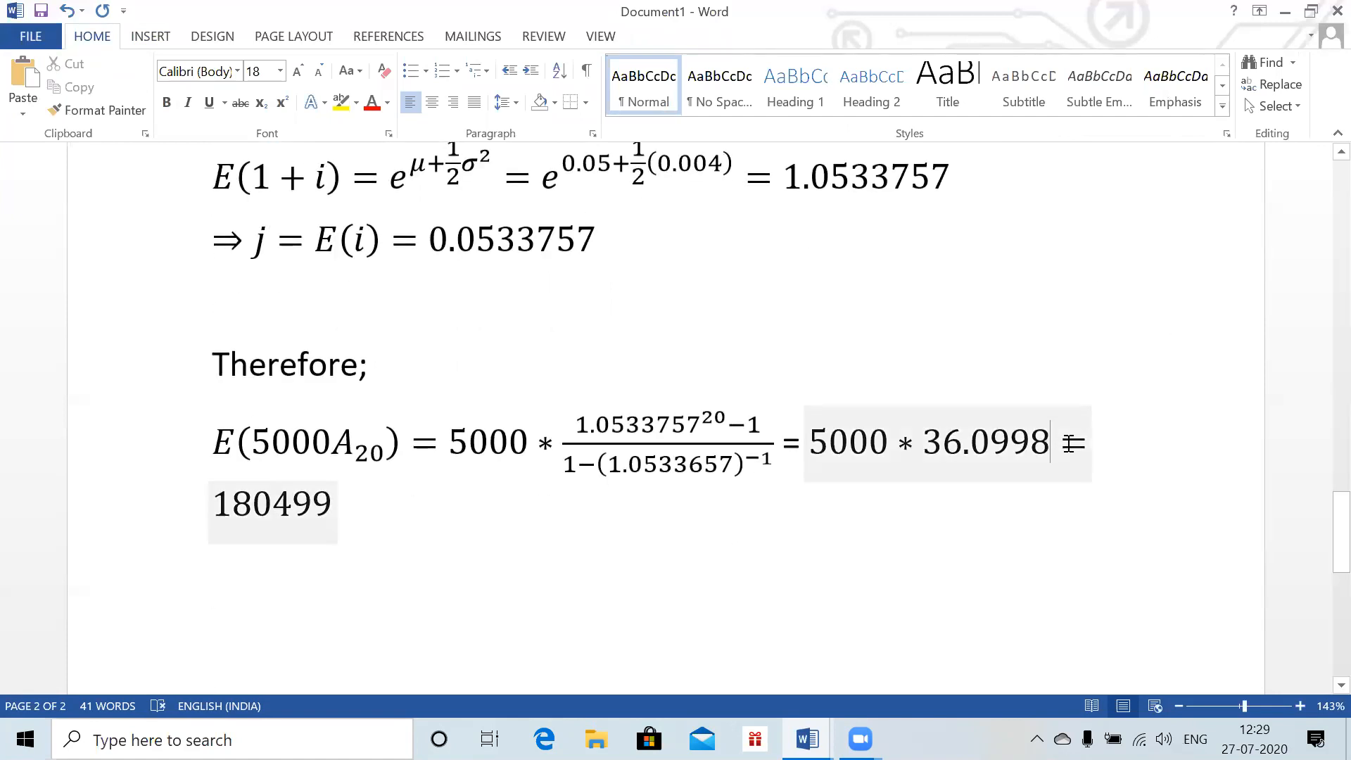
pyautogui.press('Right')
pyautogui.press('Return')
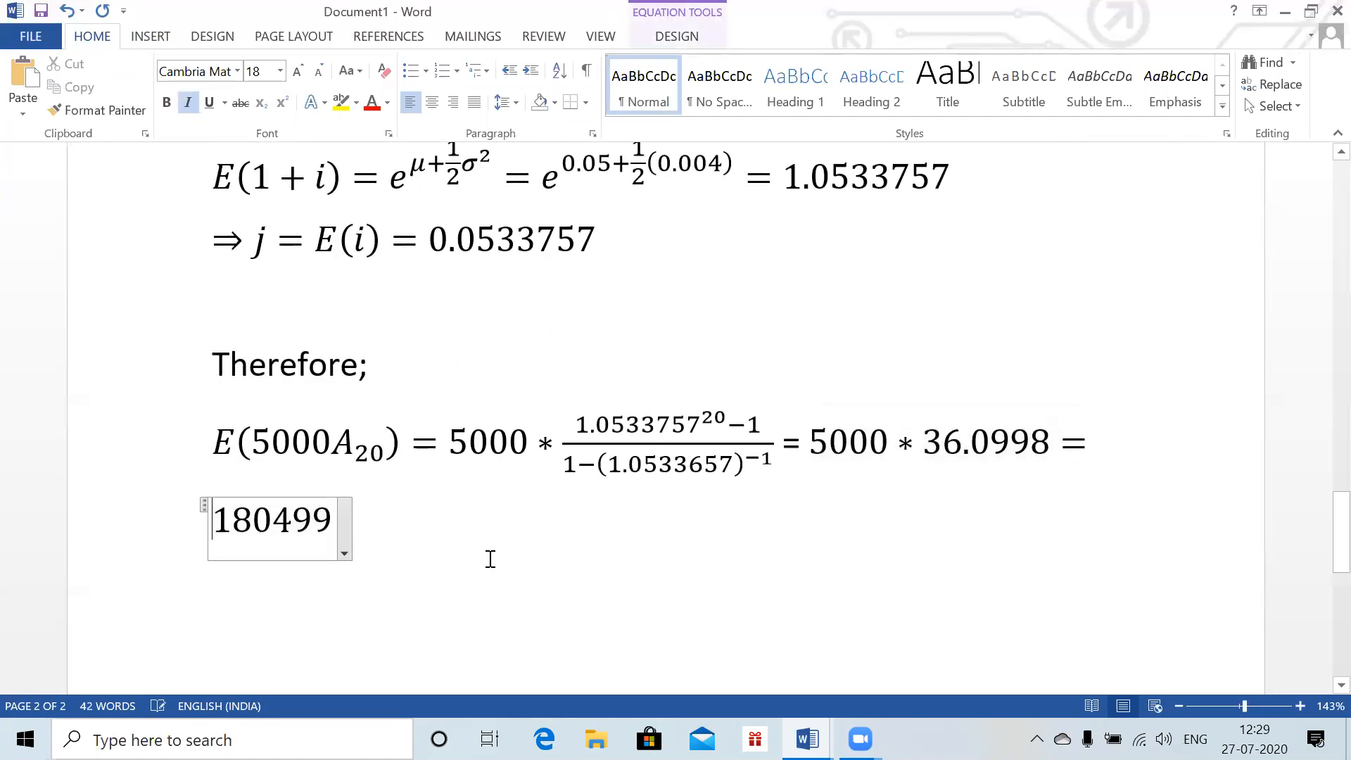
# - Delete the trailing equals sign after 36.0998 and the separate 180499 equation on the line below
pyautogui.click(1063, 441)
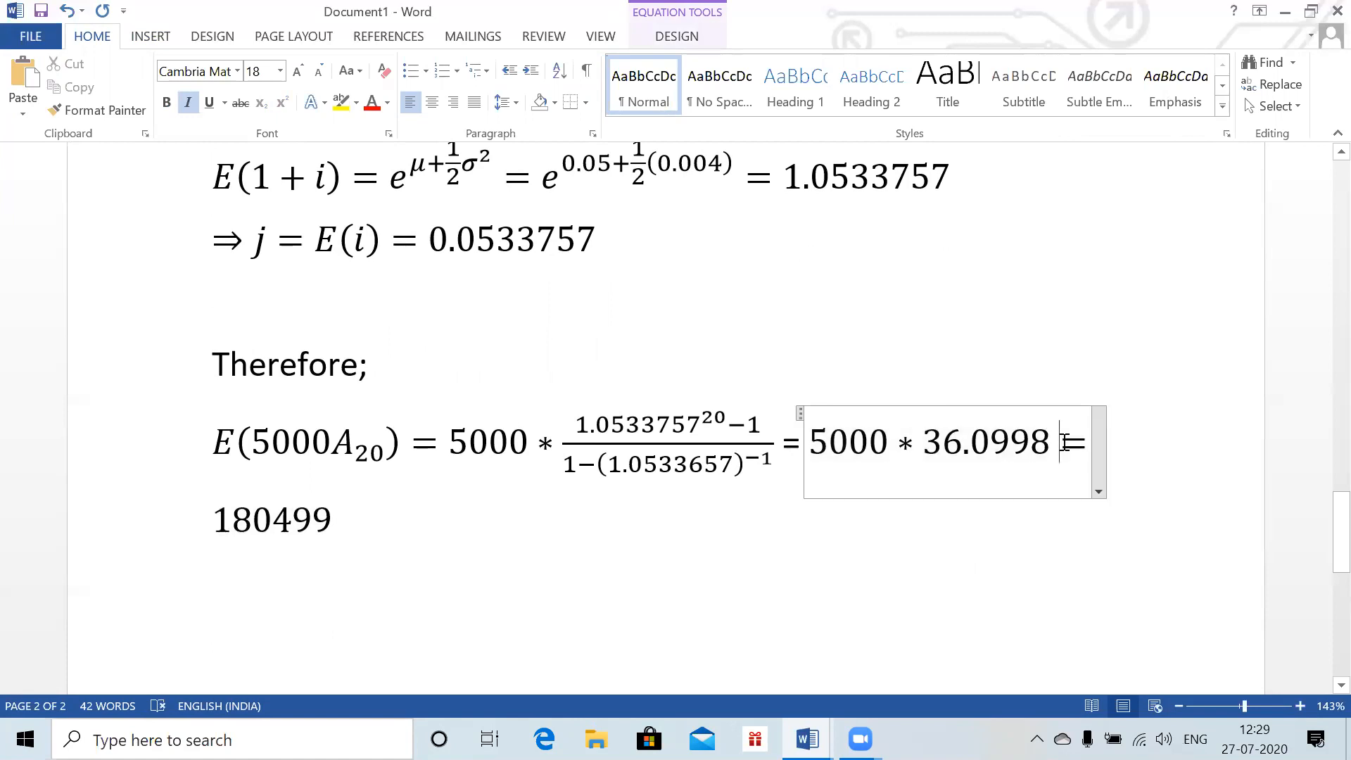
pyautogui.press('Right')
pyautogui.press('BackSpace')
pyautogui.click(273, 519)
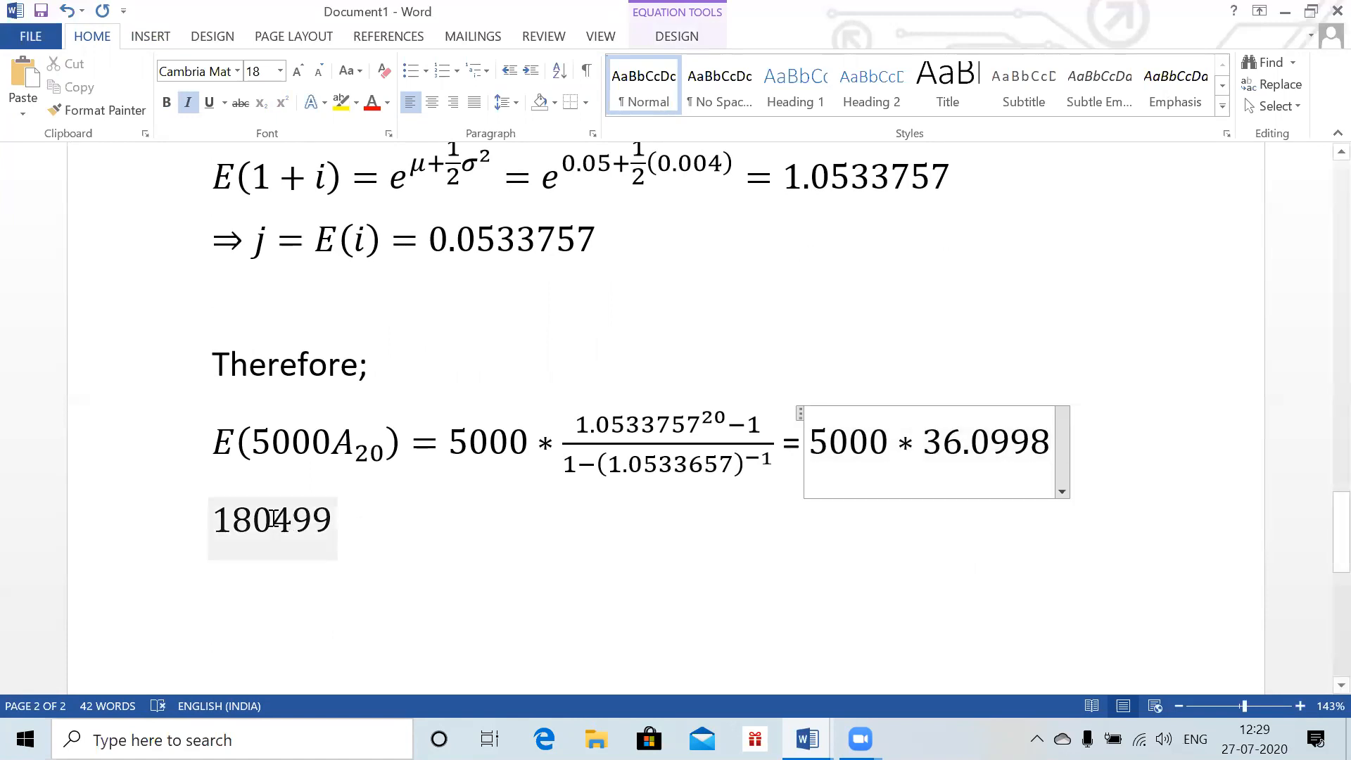
pyautogui.click(225, 506)
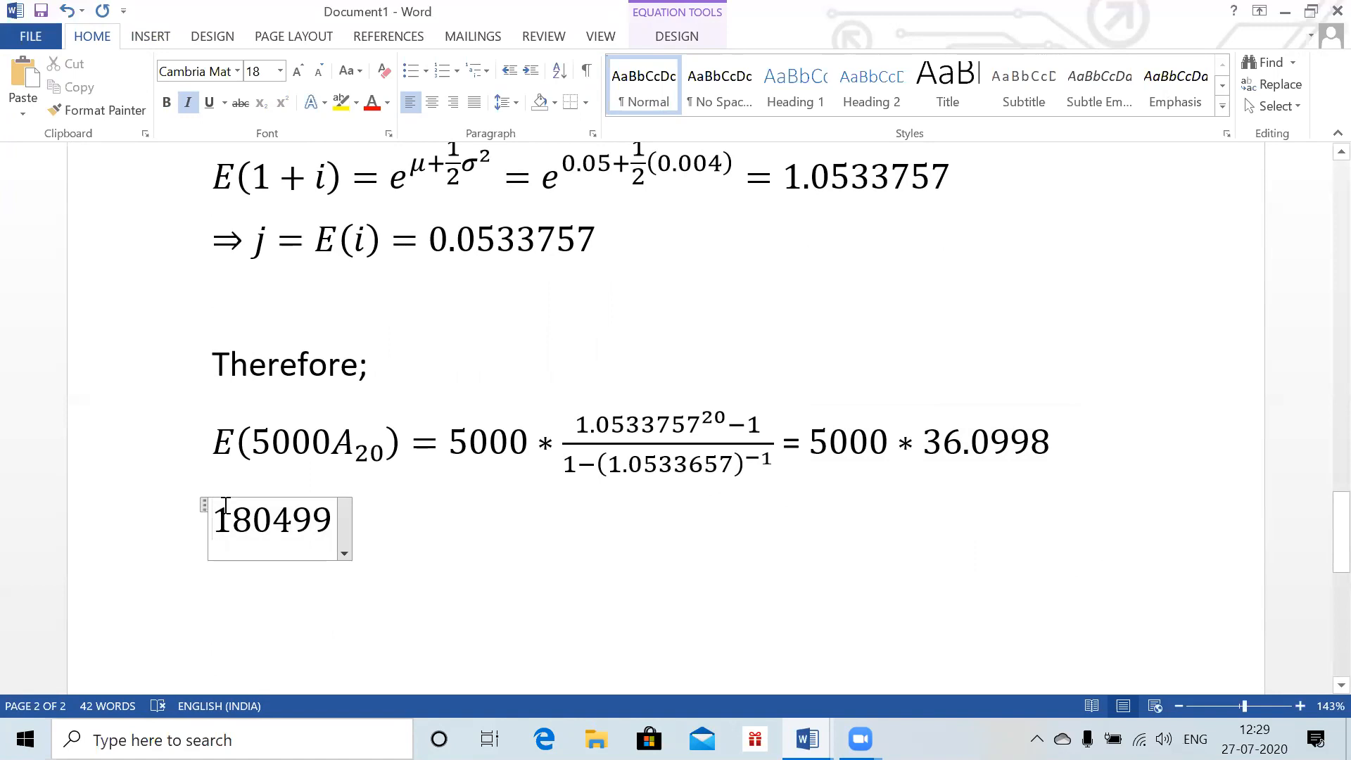
pyautogui.press('Left')
pyautogui.press('Left')
pyautogui.click(465, 513)
pyautogui.press('BackSpace')
pyautogui.press('BackSpace')
pyautogui.press('BackSpace')
pyautogui.press('BackSpace')
pyautogui.press('BackSpace')
pyautogui.press('BackSpace')
pyautogui.press('BackSpace')
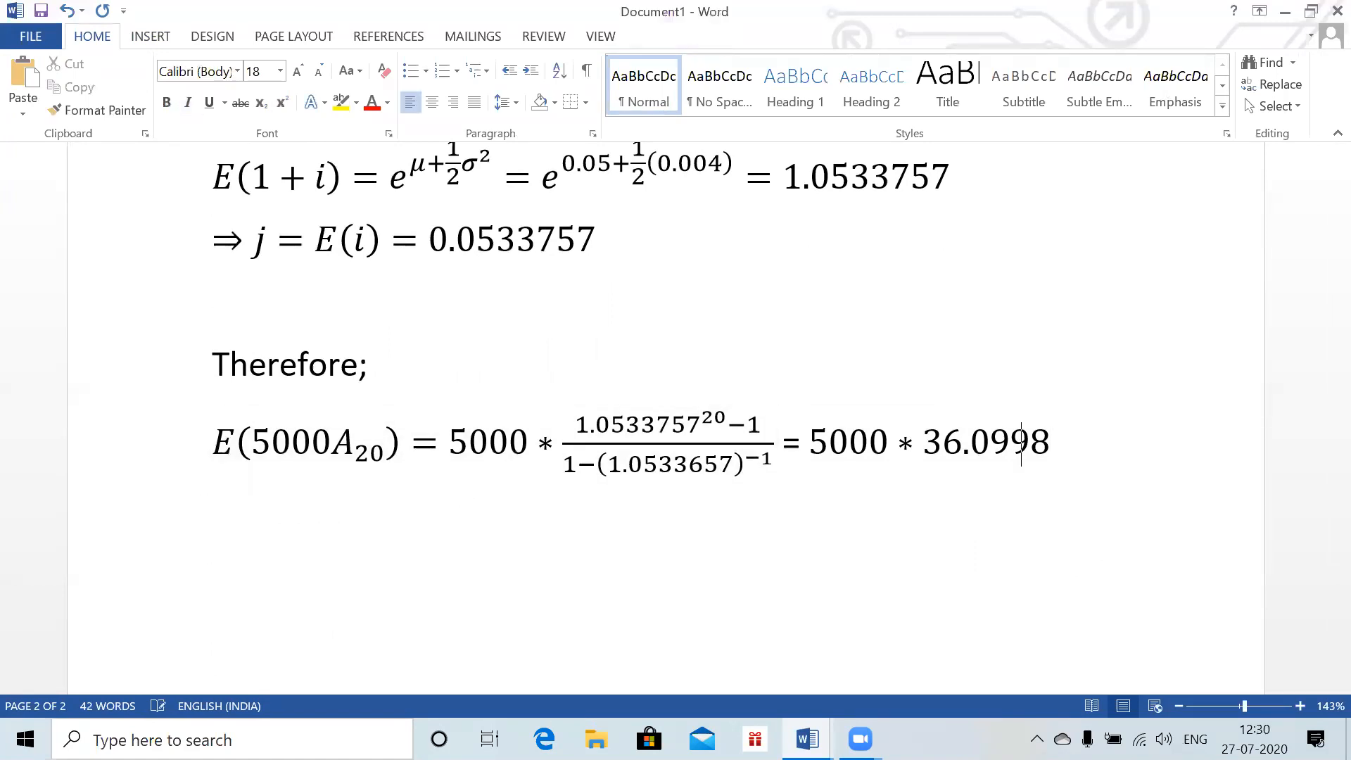
# - Enter the result = 180499 as plain text below the equation, indented by three tab stops, with an empty line under it
pyautogui.press('Tab')
pyautogui.press('Tab')
pyautogui.press('Tab')
pyautogui.write('= 18499')
pyautogui.press('Return')
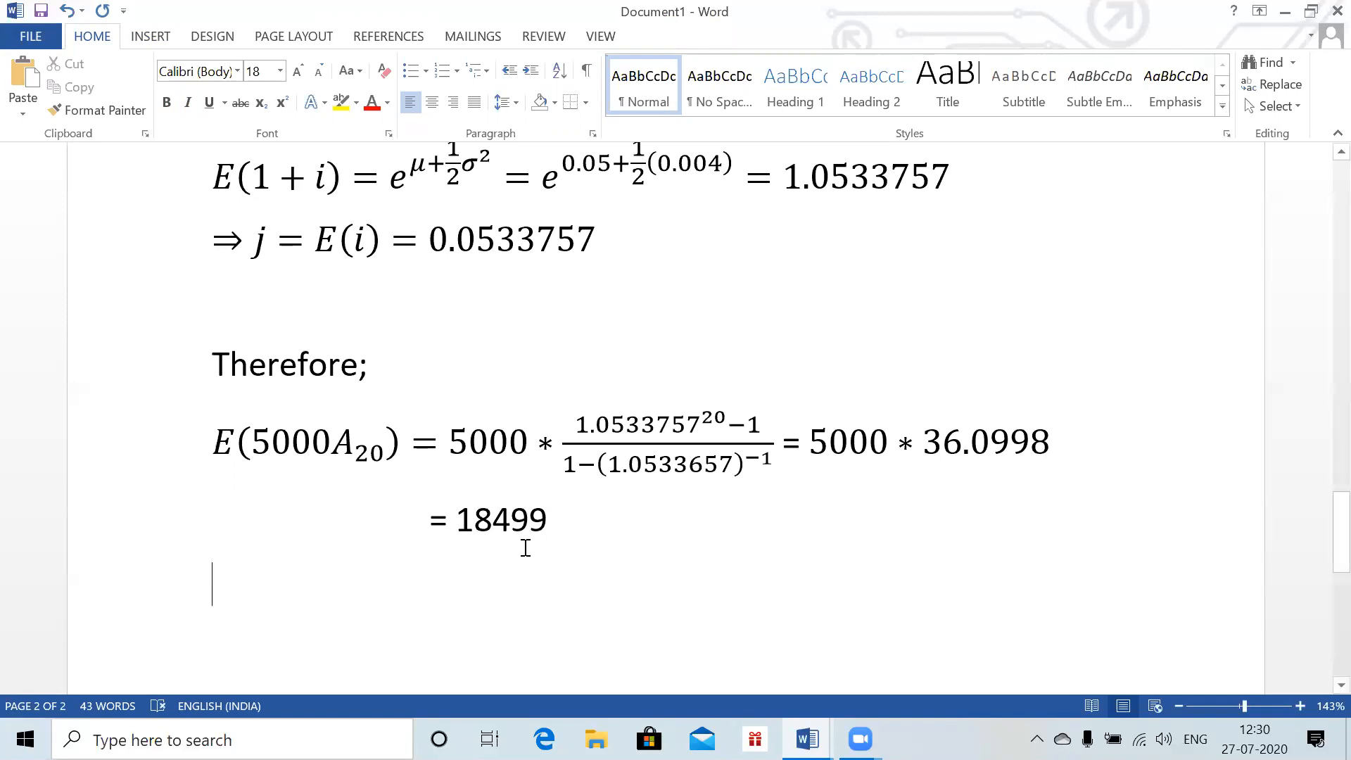
pyautogui.click(502, 525)
pyautogui.write('0')
# - Check part (ii) of Question 2 in the Word Class 3 document, and label the line below the 180499 result in Document1 as (ii)
pyautogui.click(286, 592)
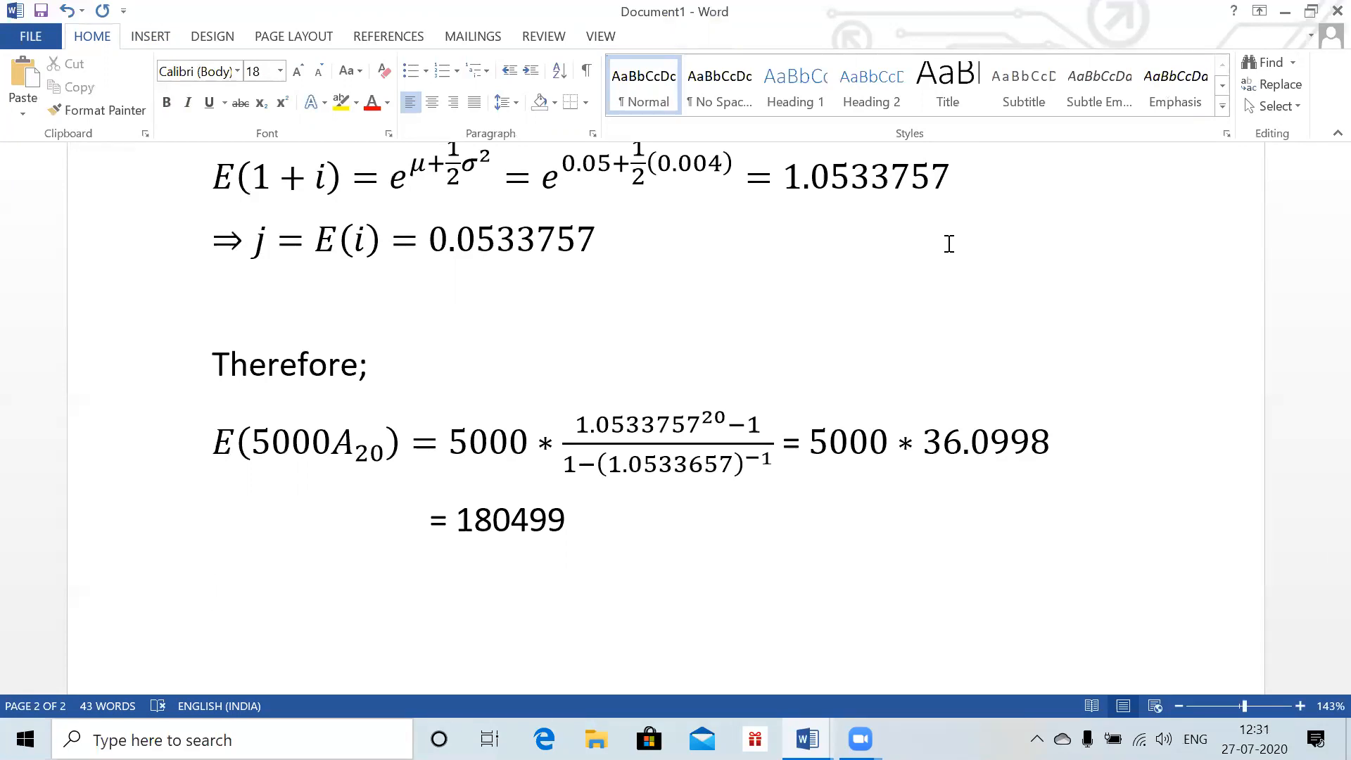
pyautogui.hotkey('alt', 'Tab')
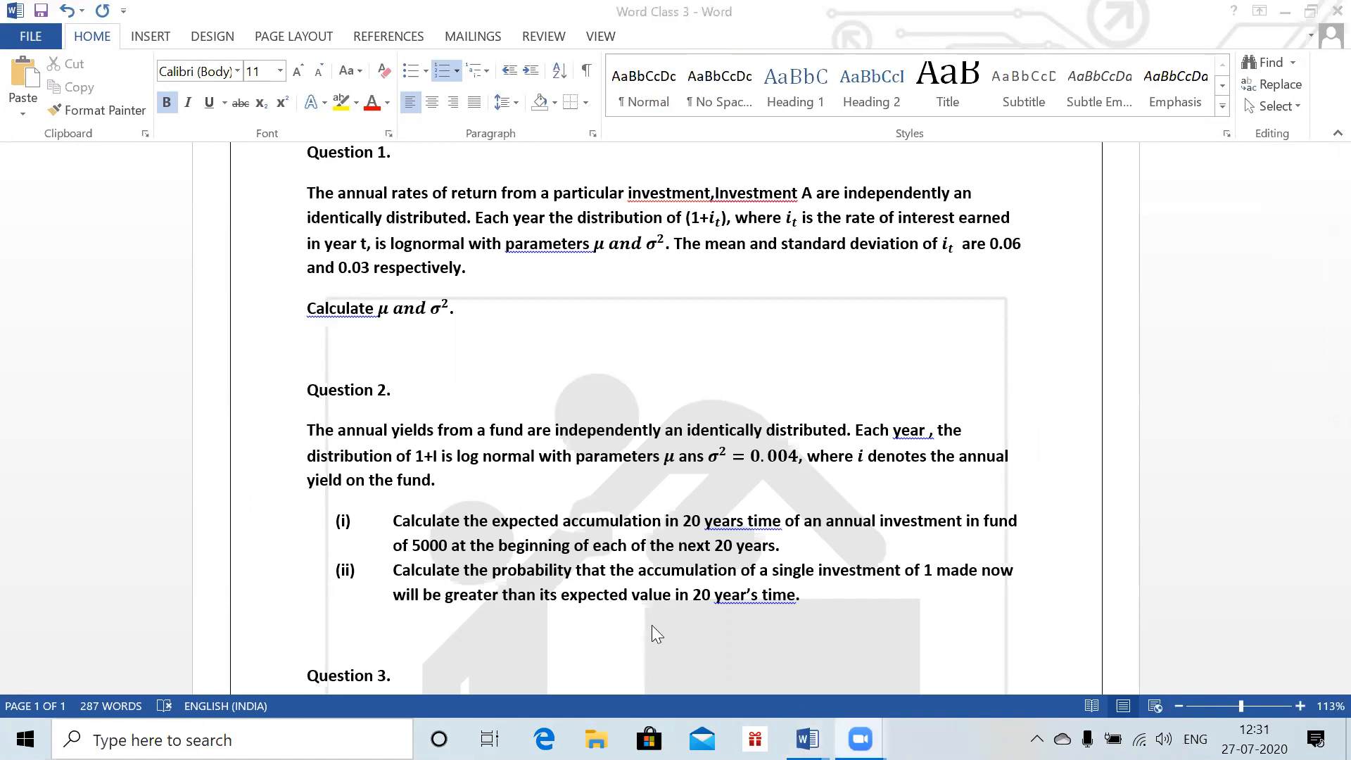
pyautogui.hotkey('alt', 'Tab')
pyautogui.hotkey('alt', 'Tab')
pyautogui.hotkey('alt', 'Tab')
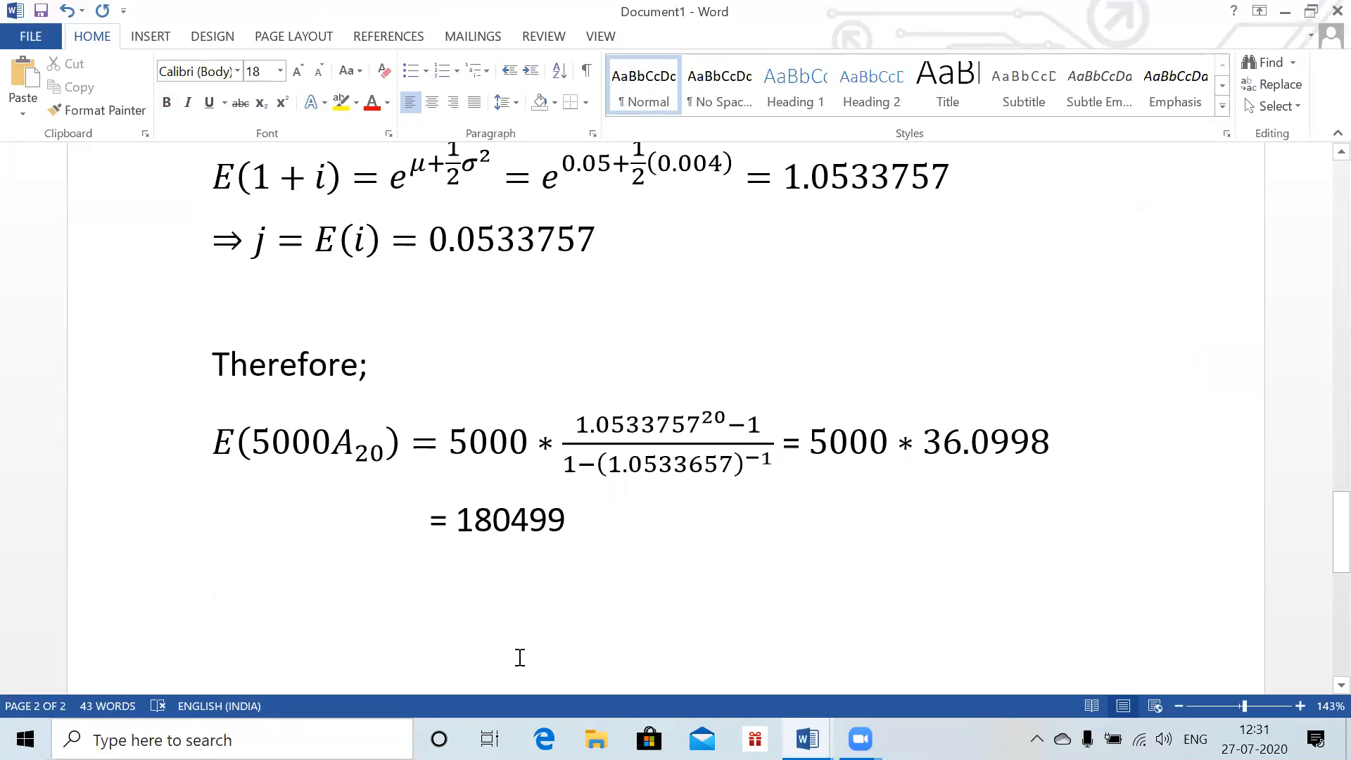
pyautogui.write('(i')
pyautogui.press('BackSpace')
pyautogui.write('ii)')
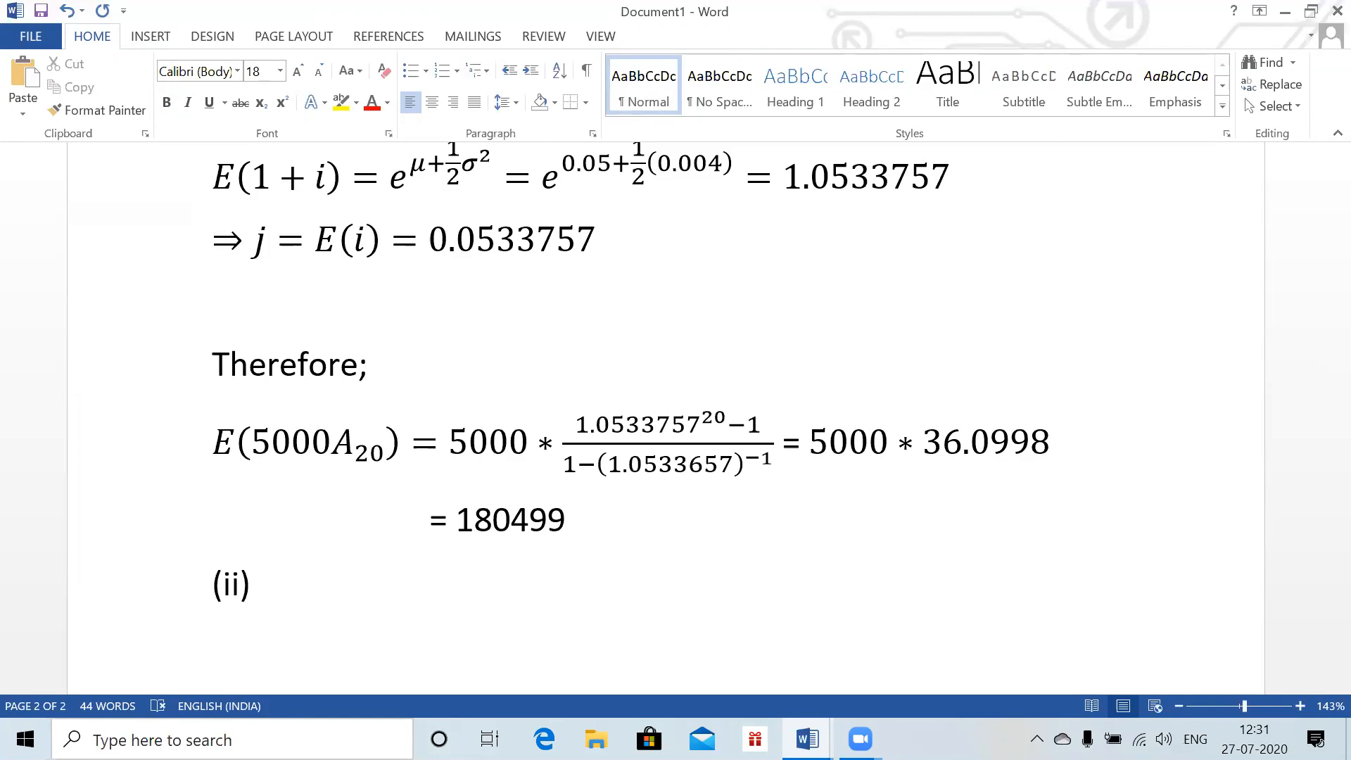
# - Insert an equation beside the (ii) label reading E(S₂₀) = (1+j)²⁰, with subscript and superscript 20
pyautogui.hotkey('alt', '=')
pyautogui.write('E(S')
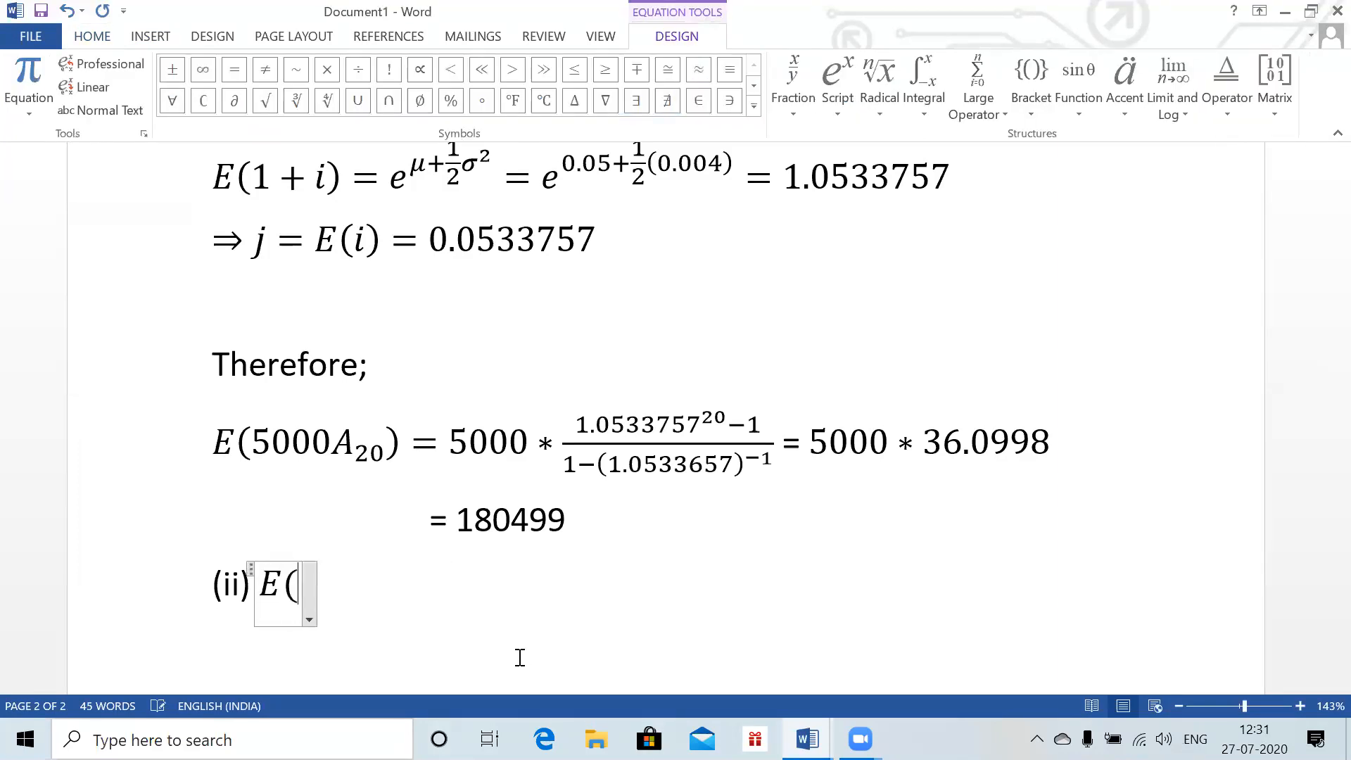
pyautogui.write('_20')
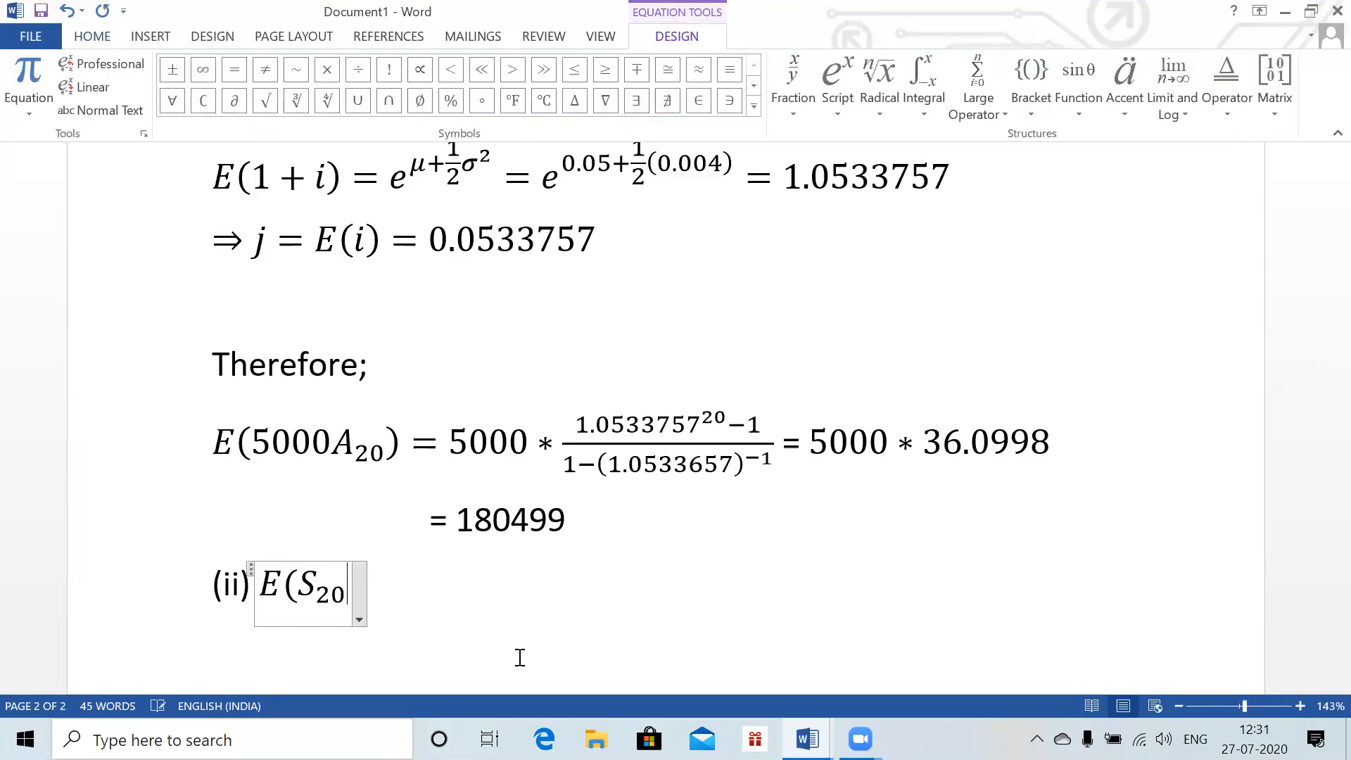
pyautogui.write(' )=')
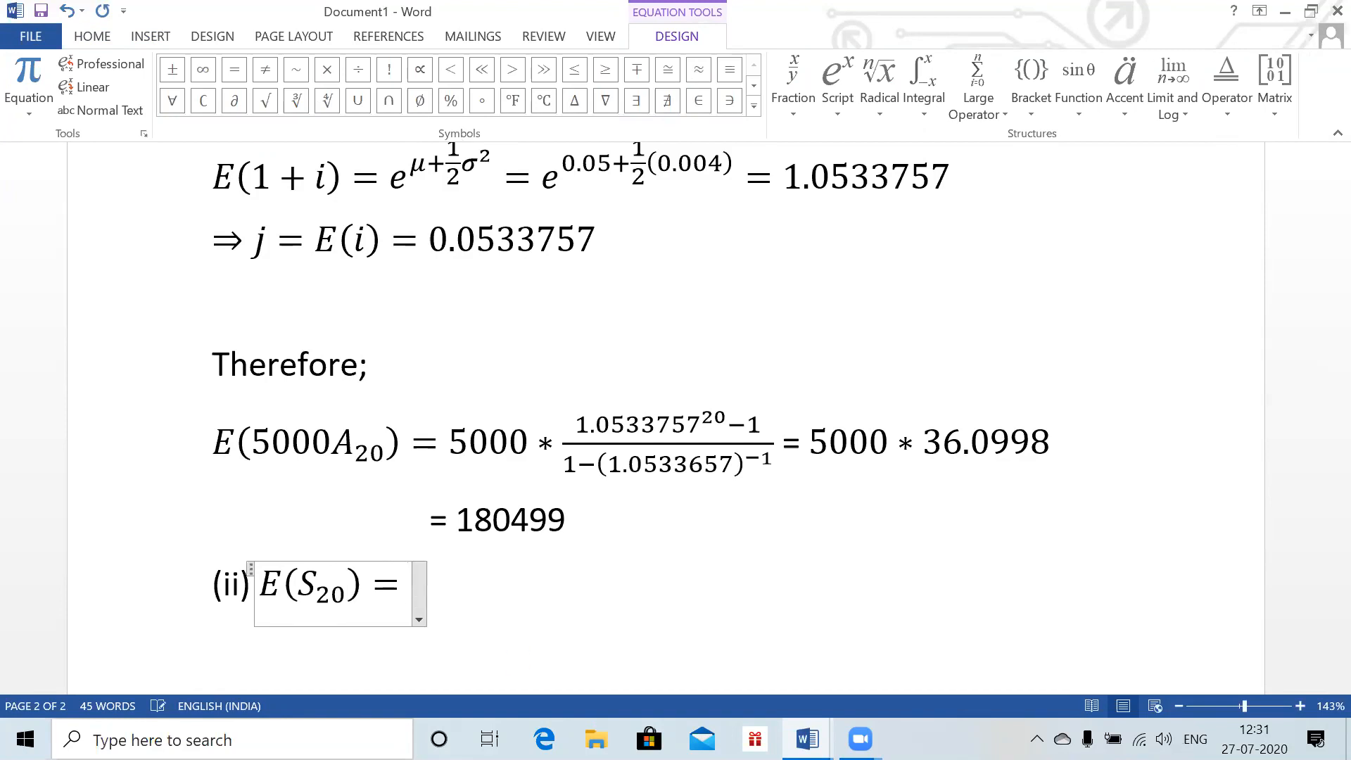
pyautogui.write('(1+j)')
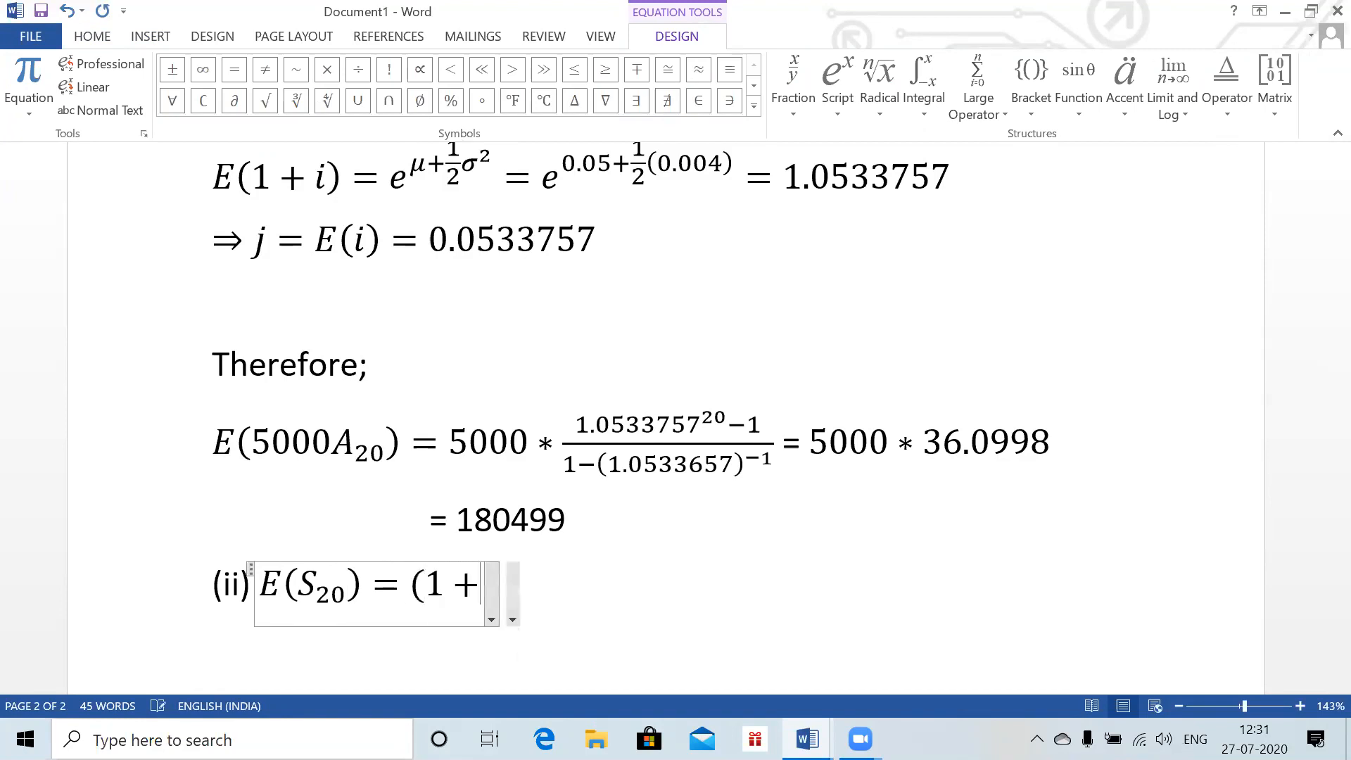
pyautogui.write('^20 ')
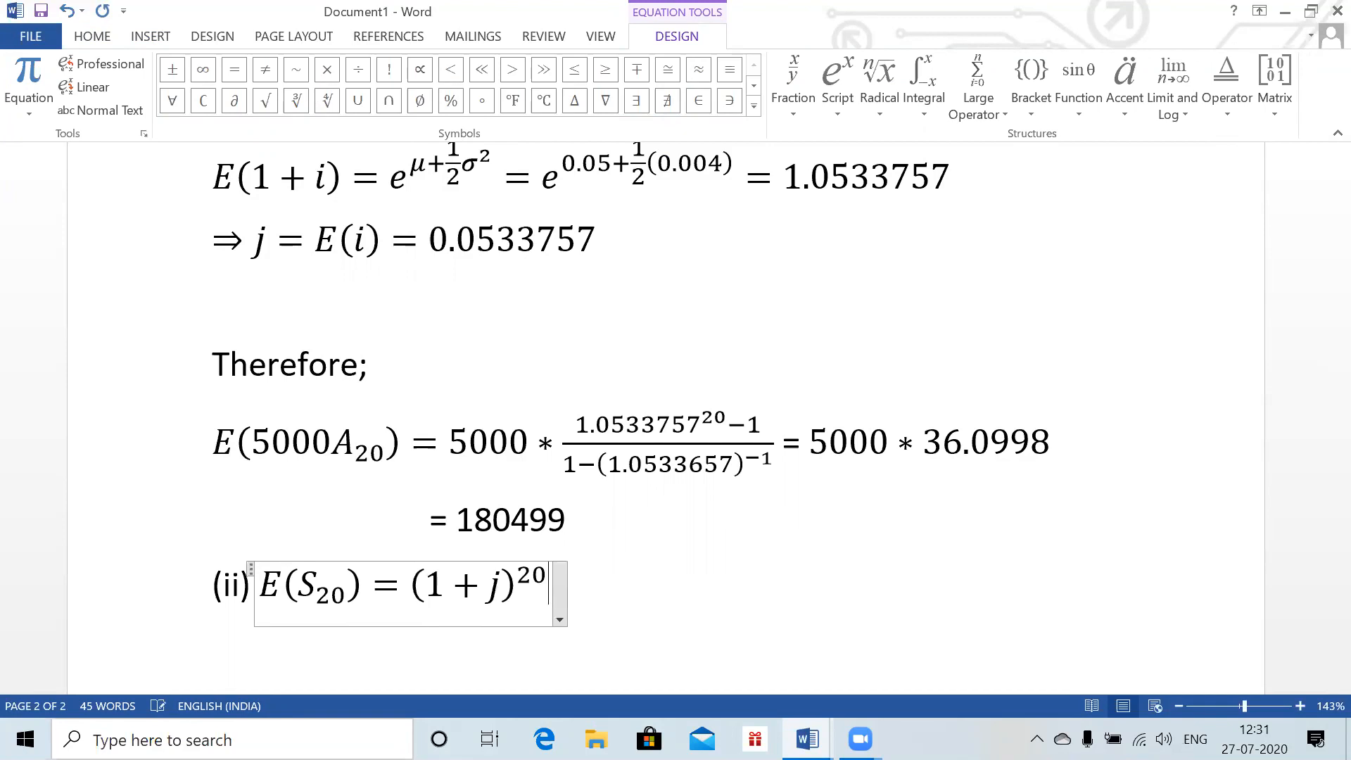
# - Extend the E(S₂₀) equation with = 1.0533757²⁰, making 20 a superscript
pyautogui.write('=')
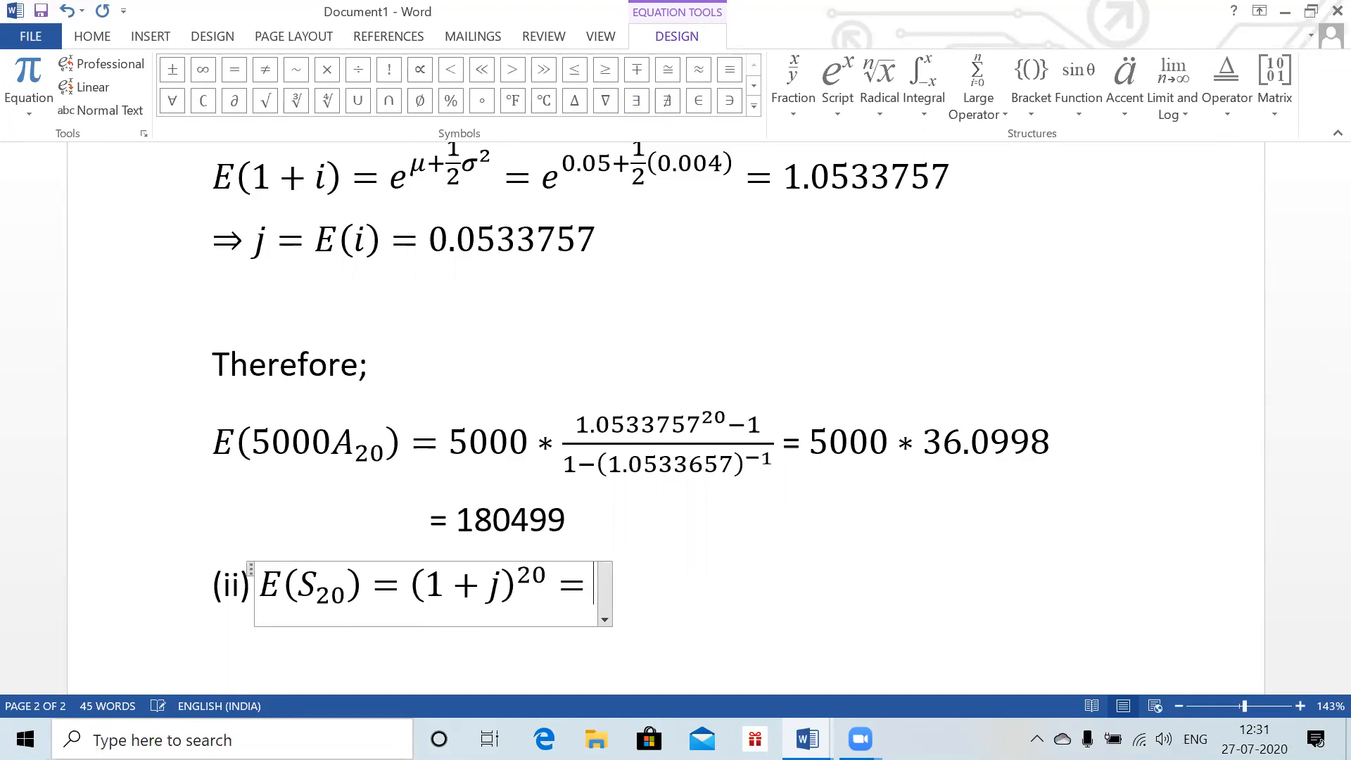
pyautogui.write('1.05')
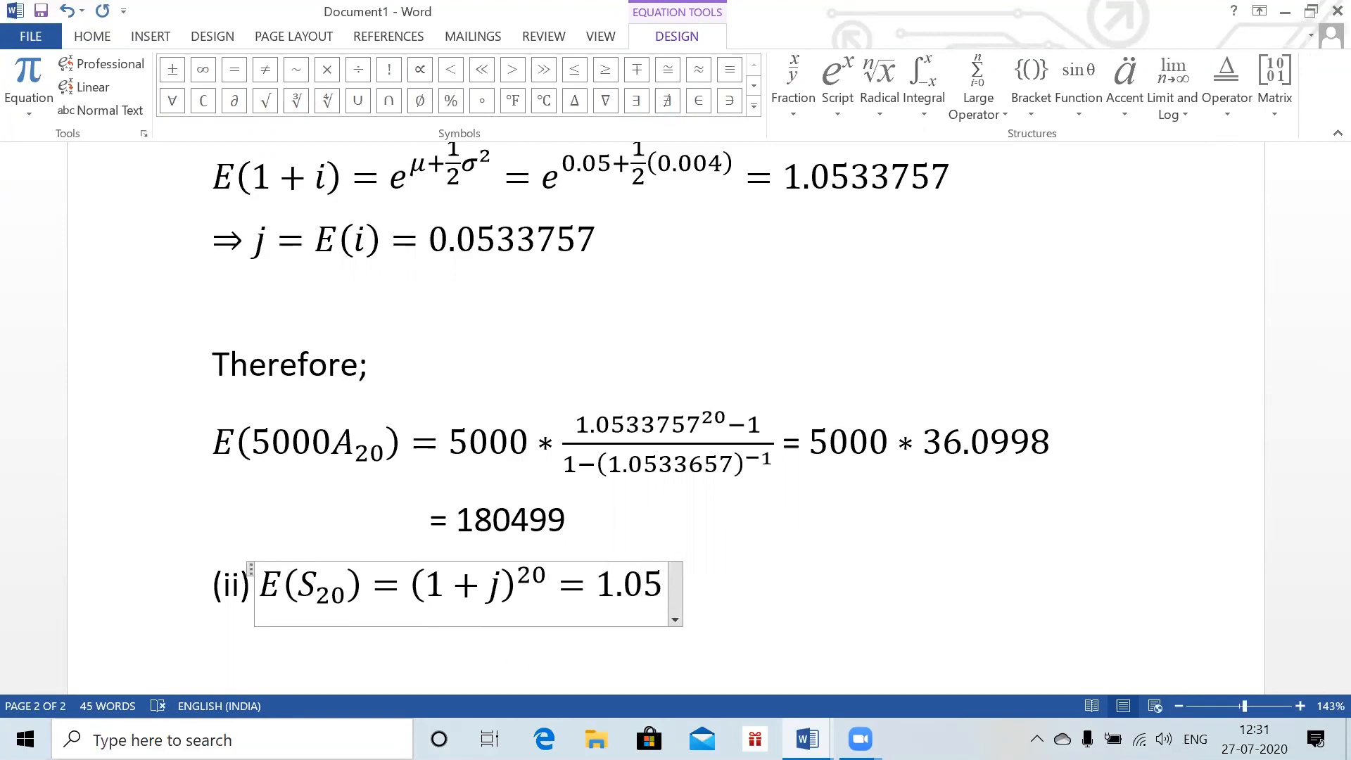
pyautogui.write('55')
pyautogui.press('BackSpace')
pyautogui.press('BackSpace')
pyautogui.write('33757')
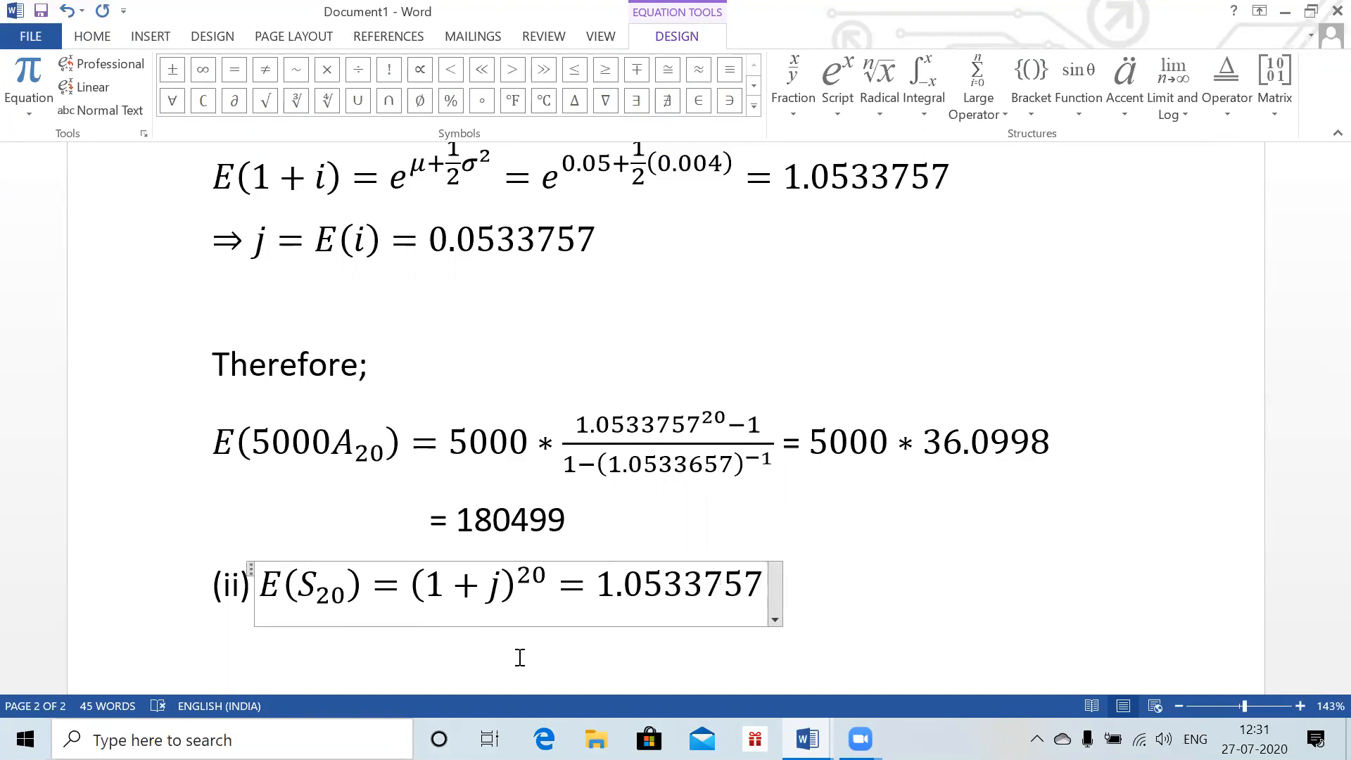
pyautogui.write('^20 ')
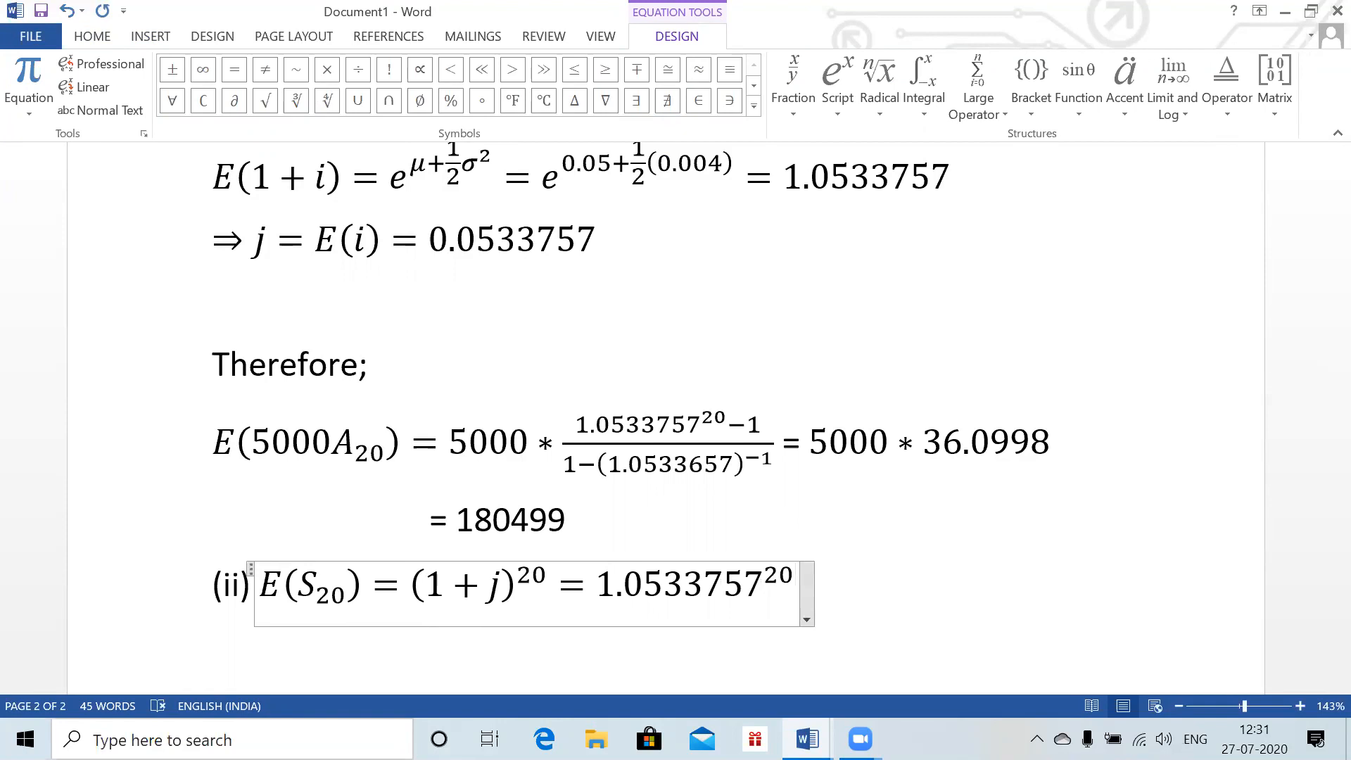
# - Finish the E(S₂₀) equation with = 2.829217 and add new lines below it
pyautogui.write('= 2.')
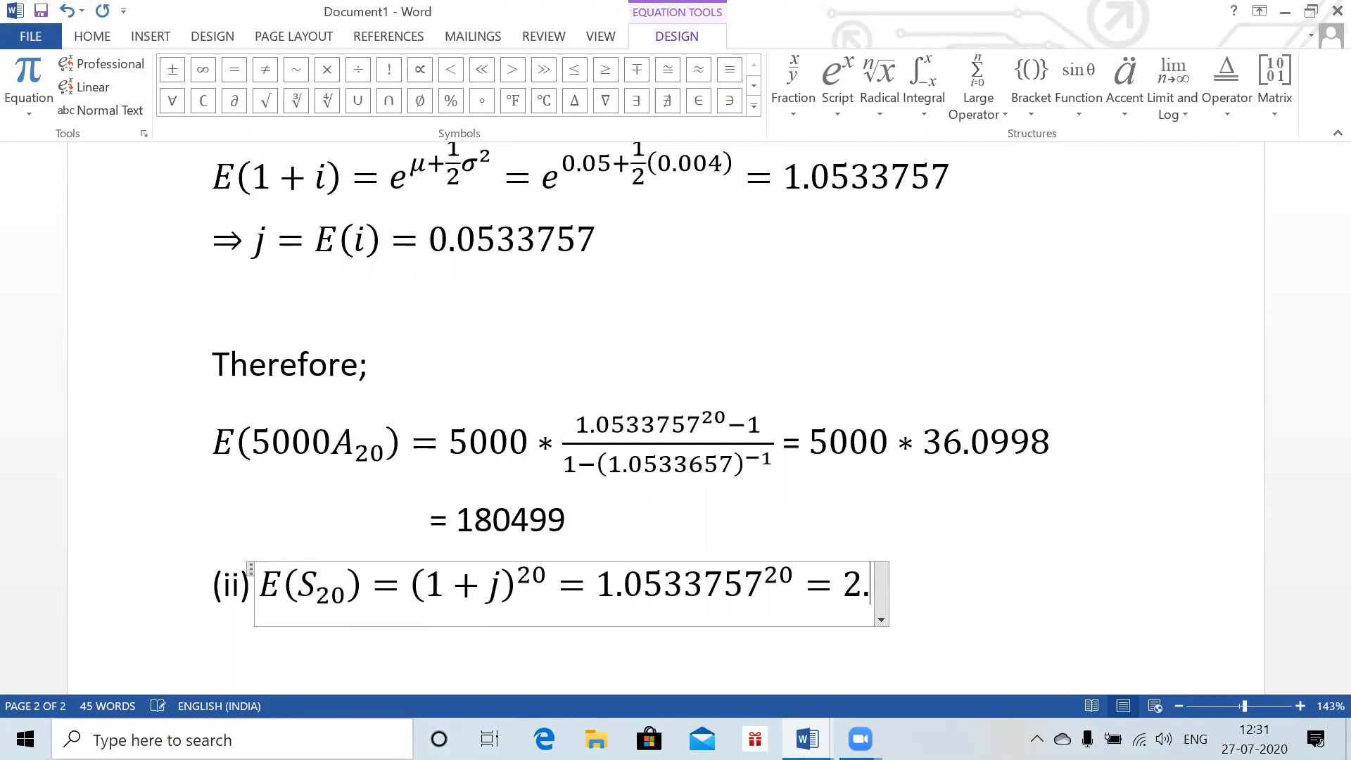
pyautogui.write('82')
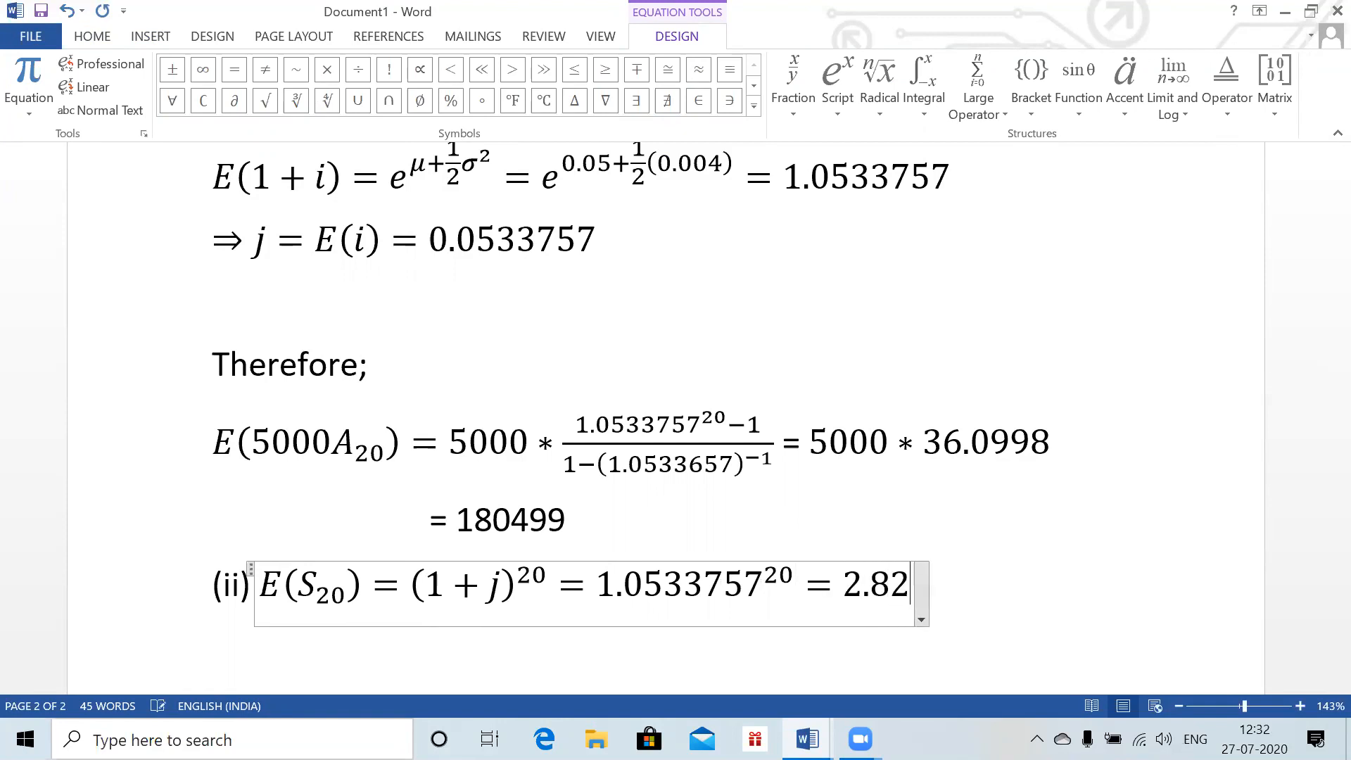
pyautogui.write('9217')
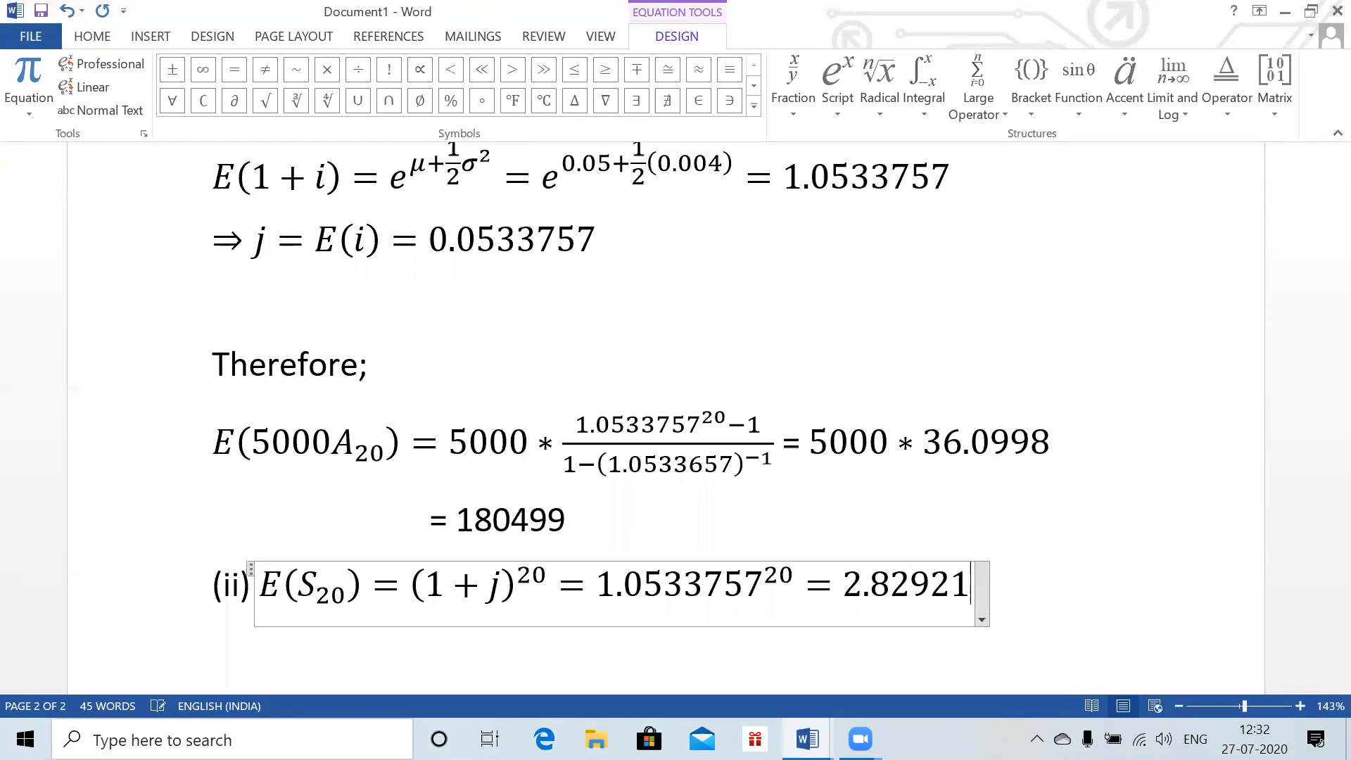
pyautogui.press('Return')
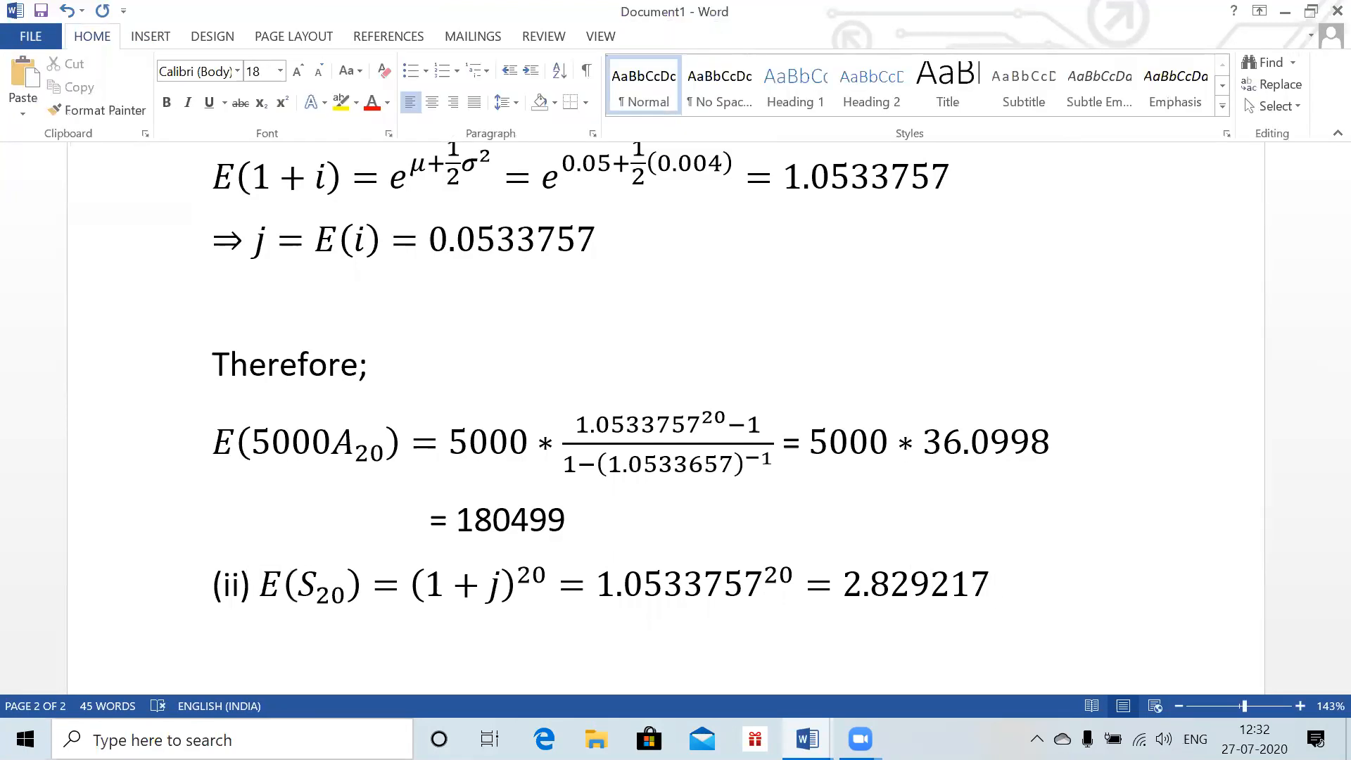
pyautogui.press('Return')
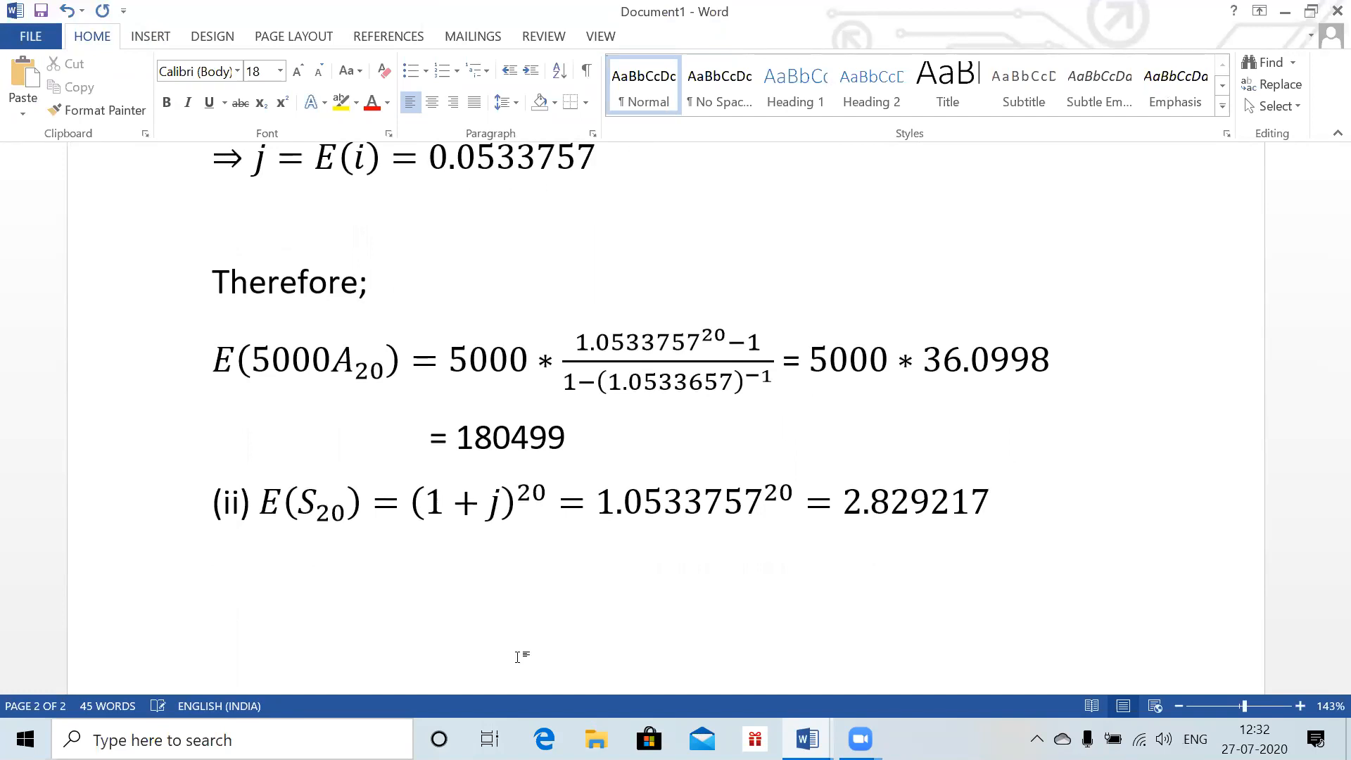
# - Insert the equation S₂₀ ~ log N(20μ, 20σ²) on the empty line below the part (ii) result and end the line
pyautogui.hotkey('alt', '=')
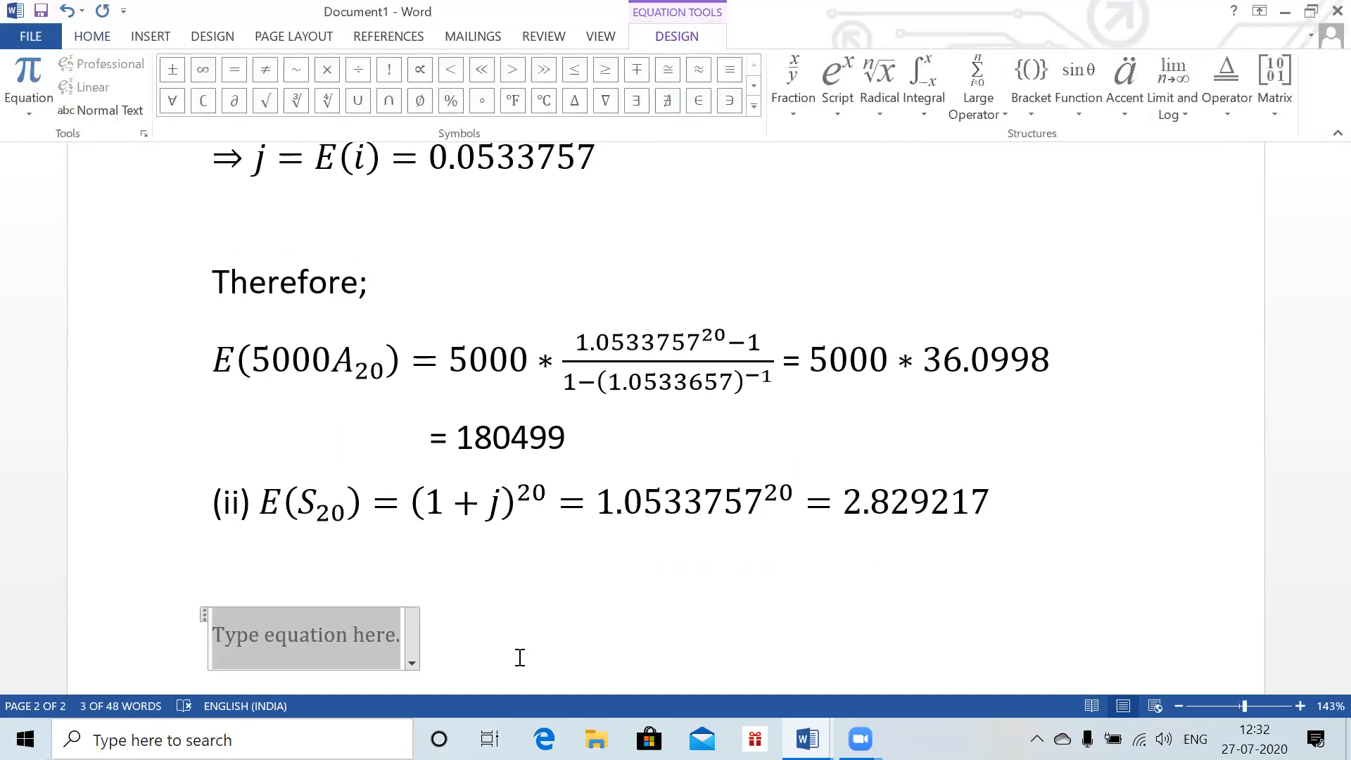
pyautogui.write('S_20 ')
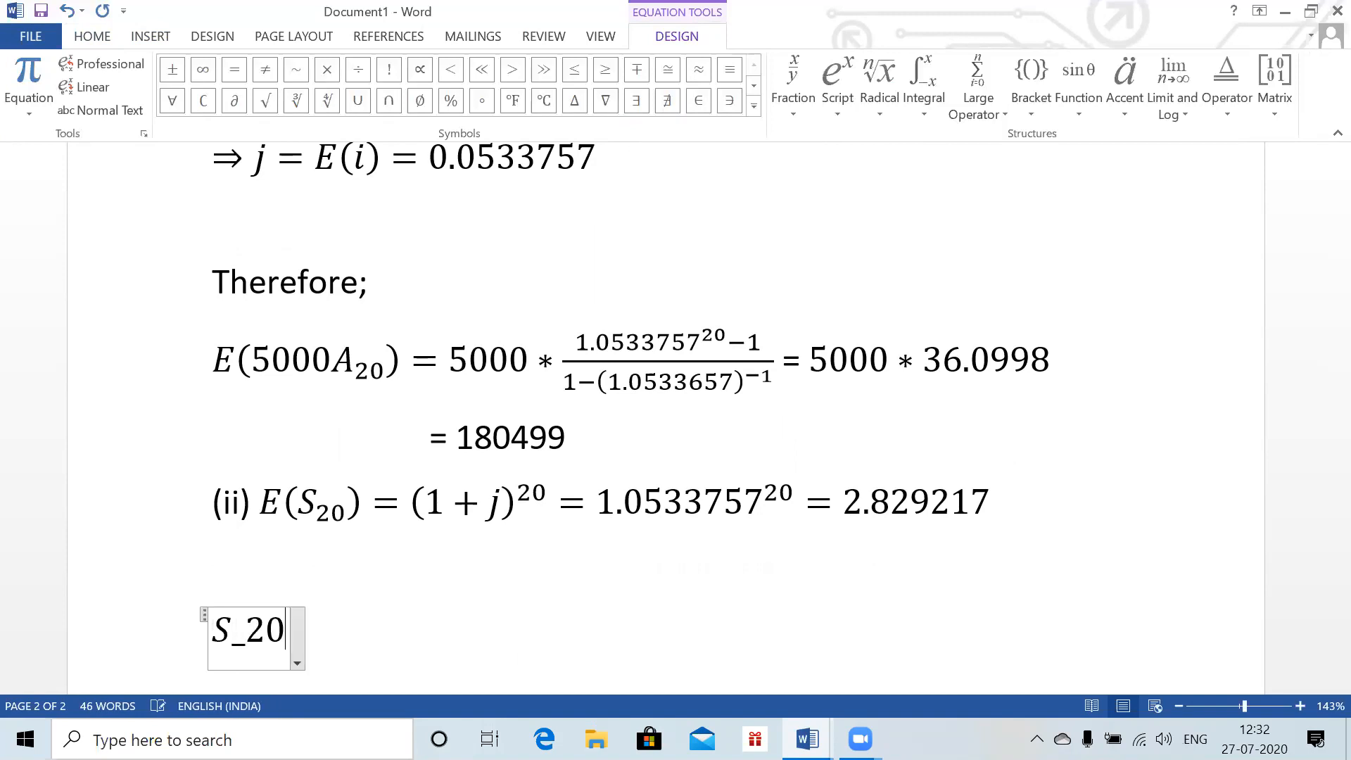
pyautogui.write('~')
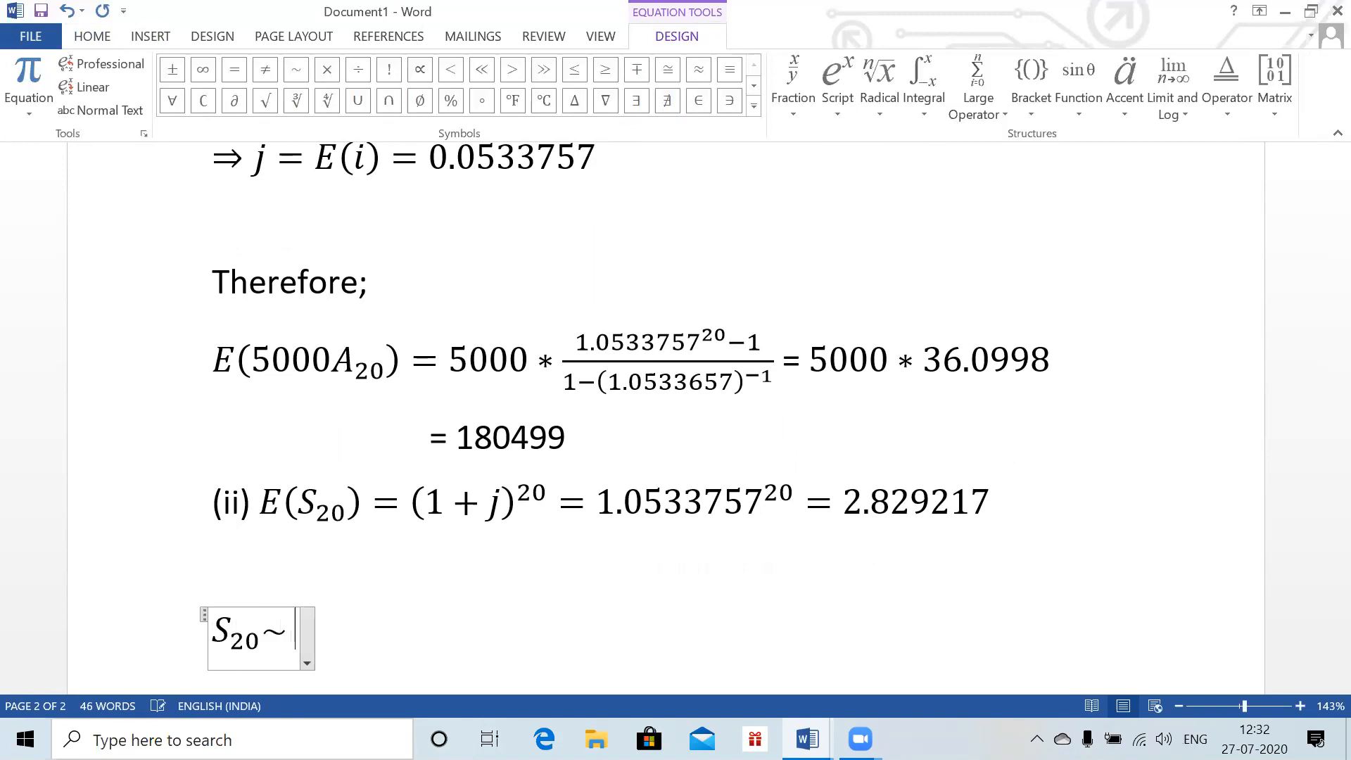
pyautogui.write('log N')
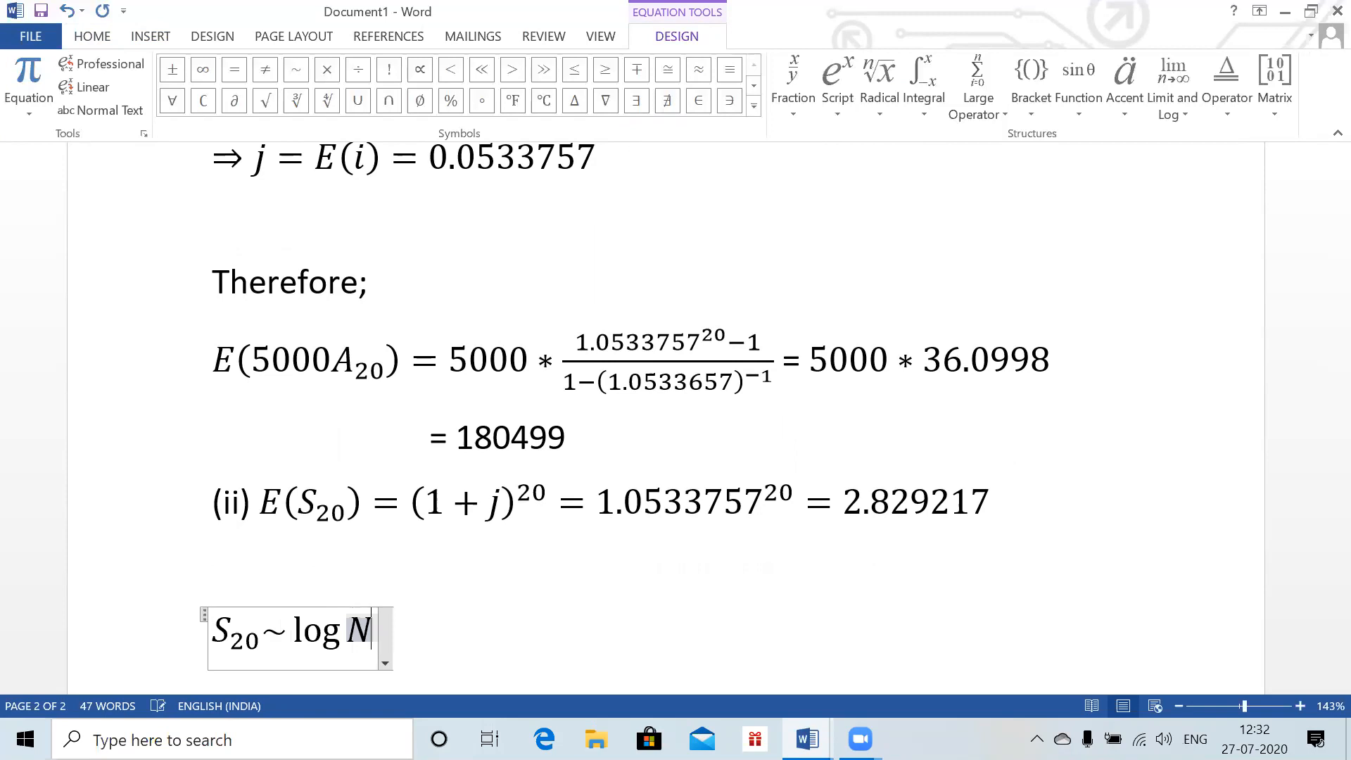
pyautogui.write('(')
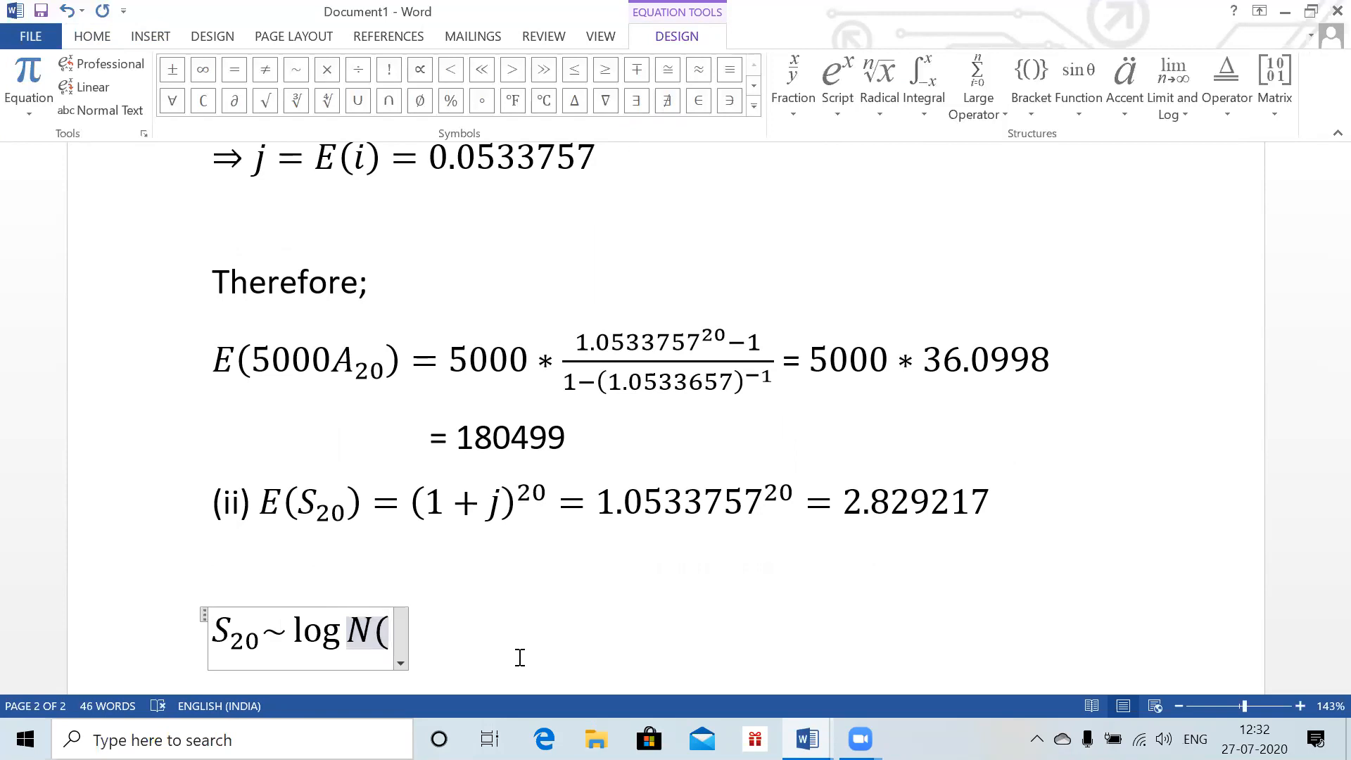
pyautogui.write('20\\')
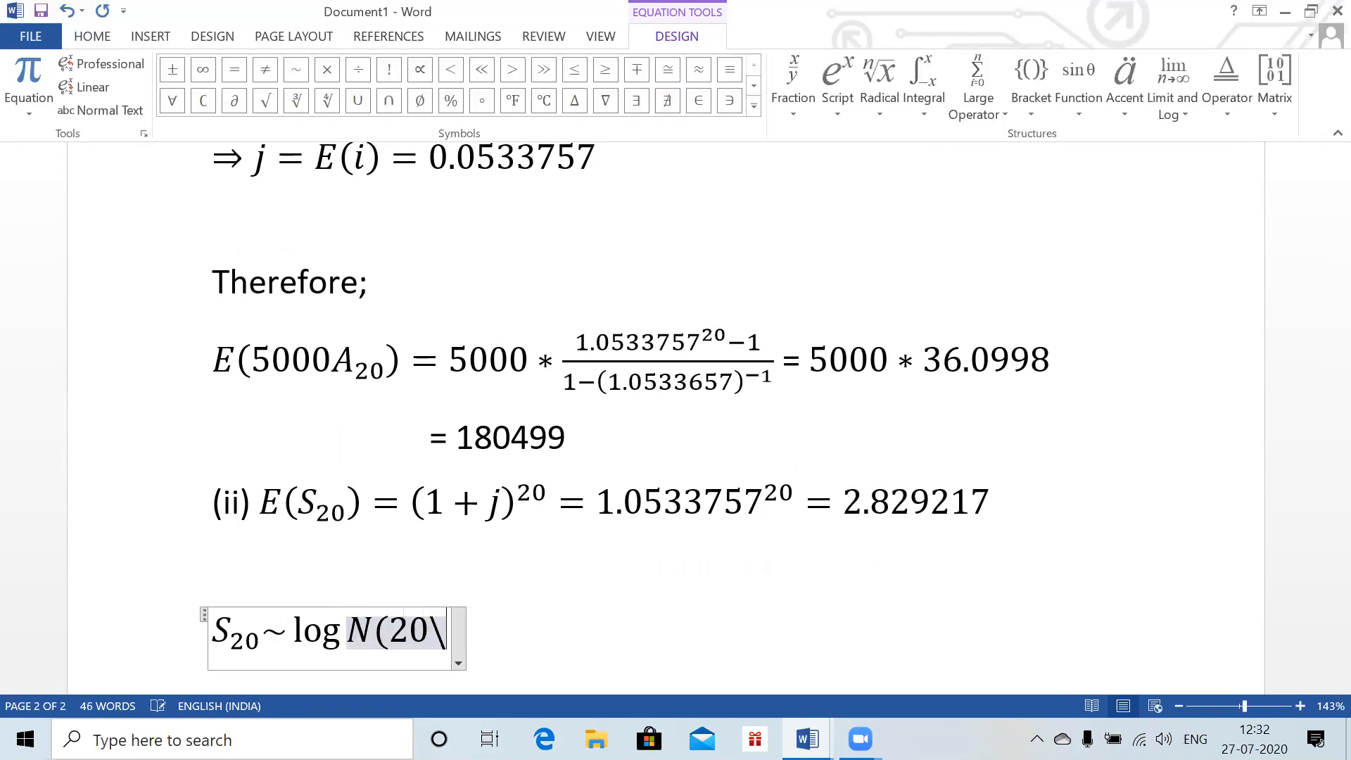
pyautogui.write('mu ,')
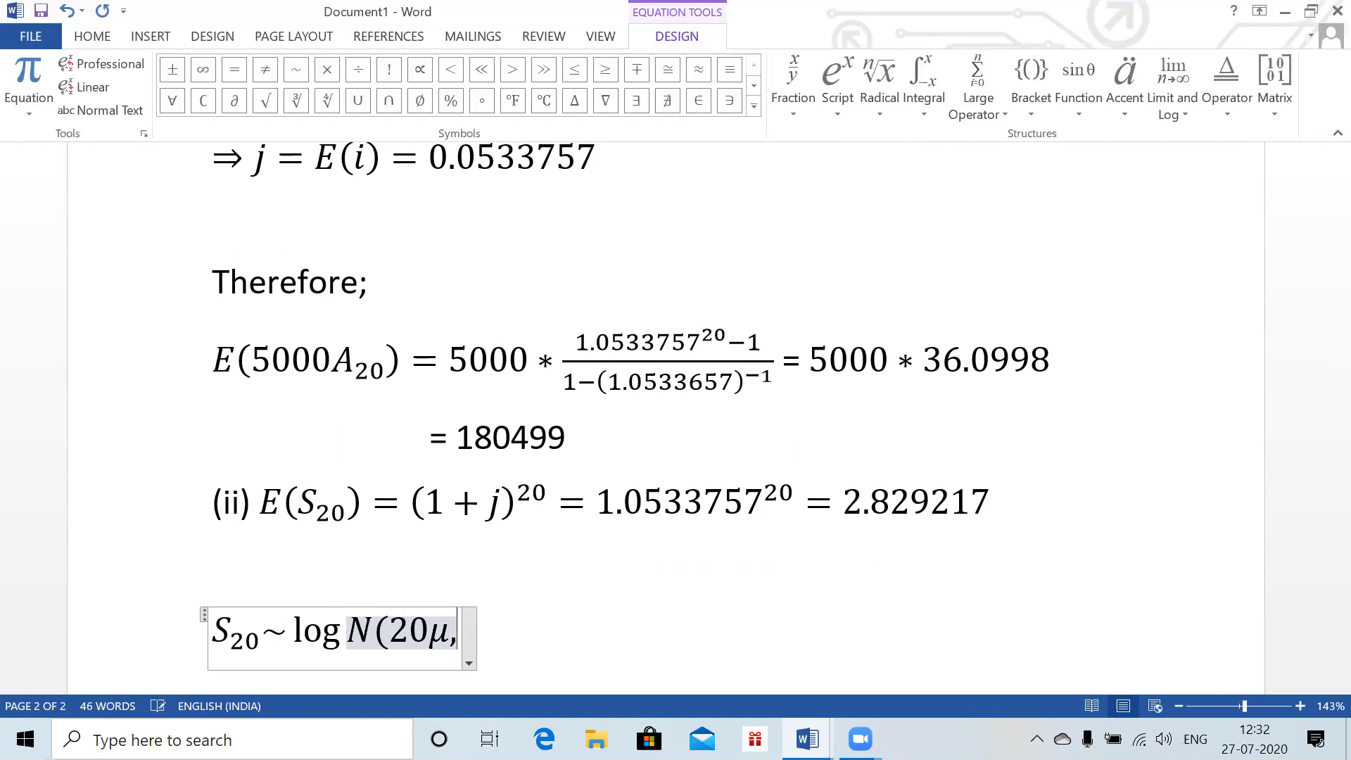
pyautogui.write('20\\')
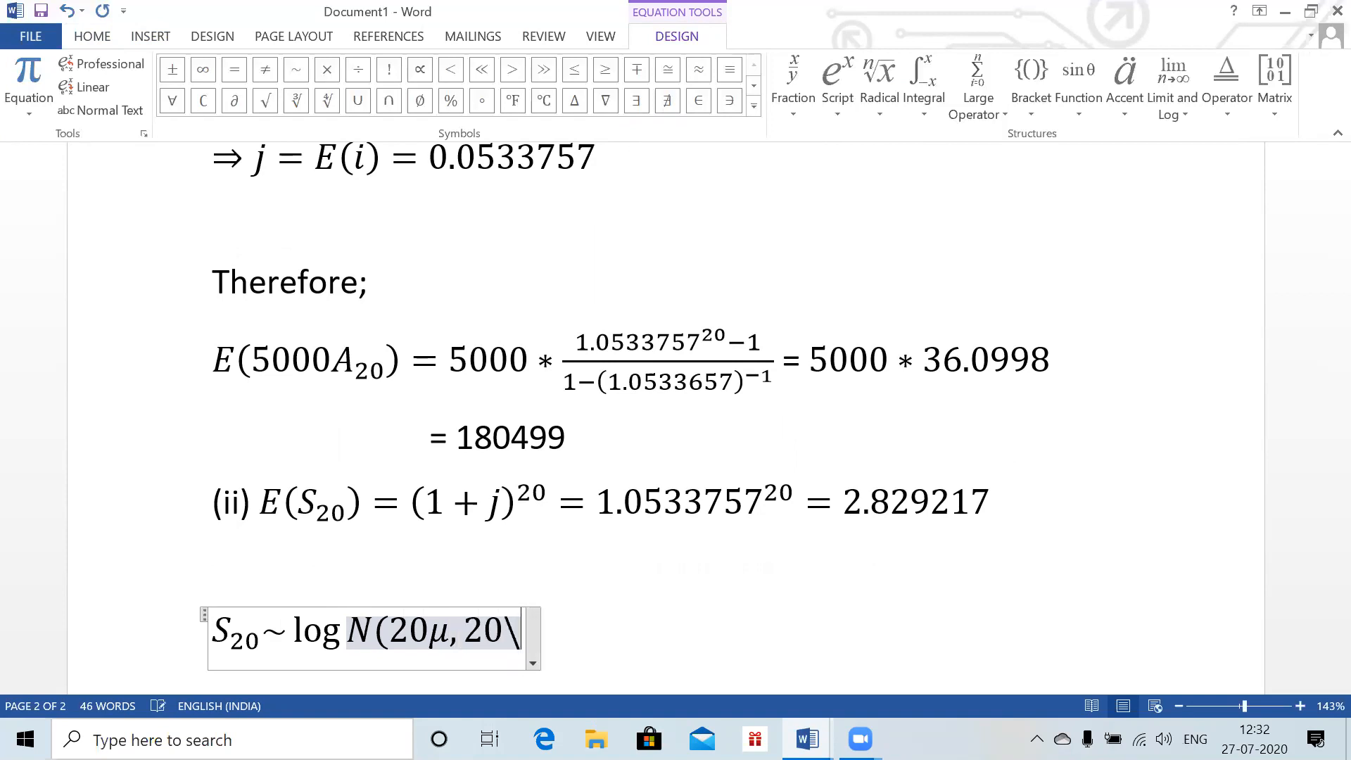
pyautogui.write('sigma ^2')
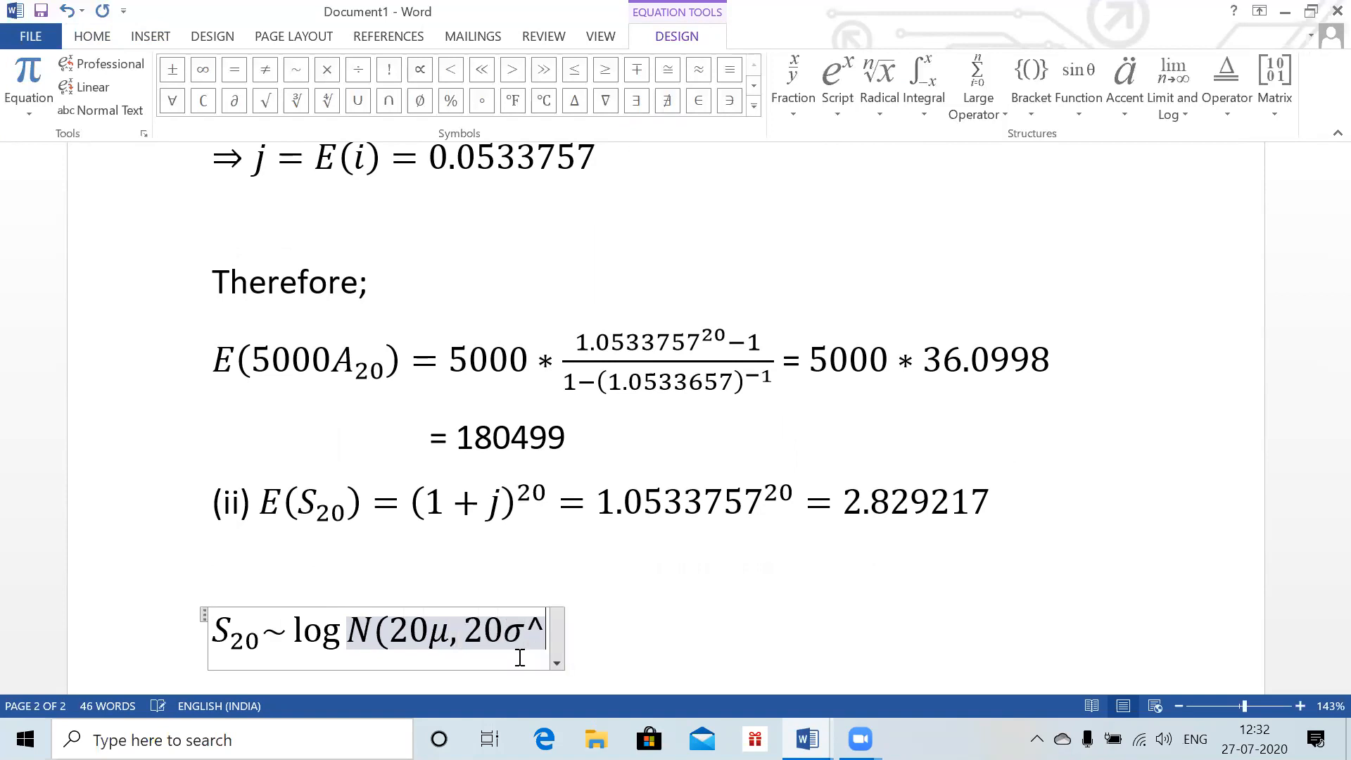
pyautogui.write(')')
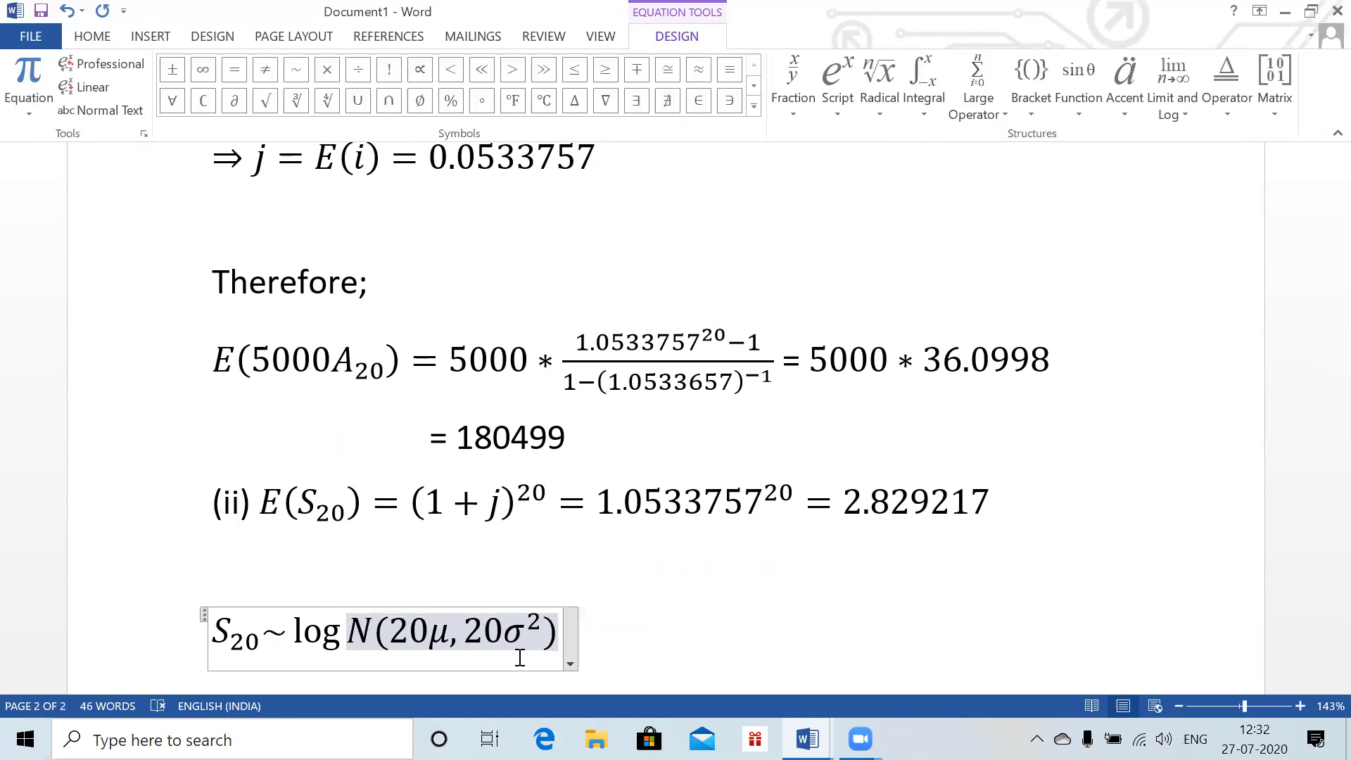
pyautogui.press('Return')
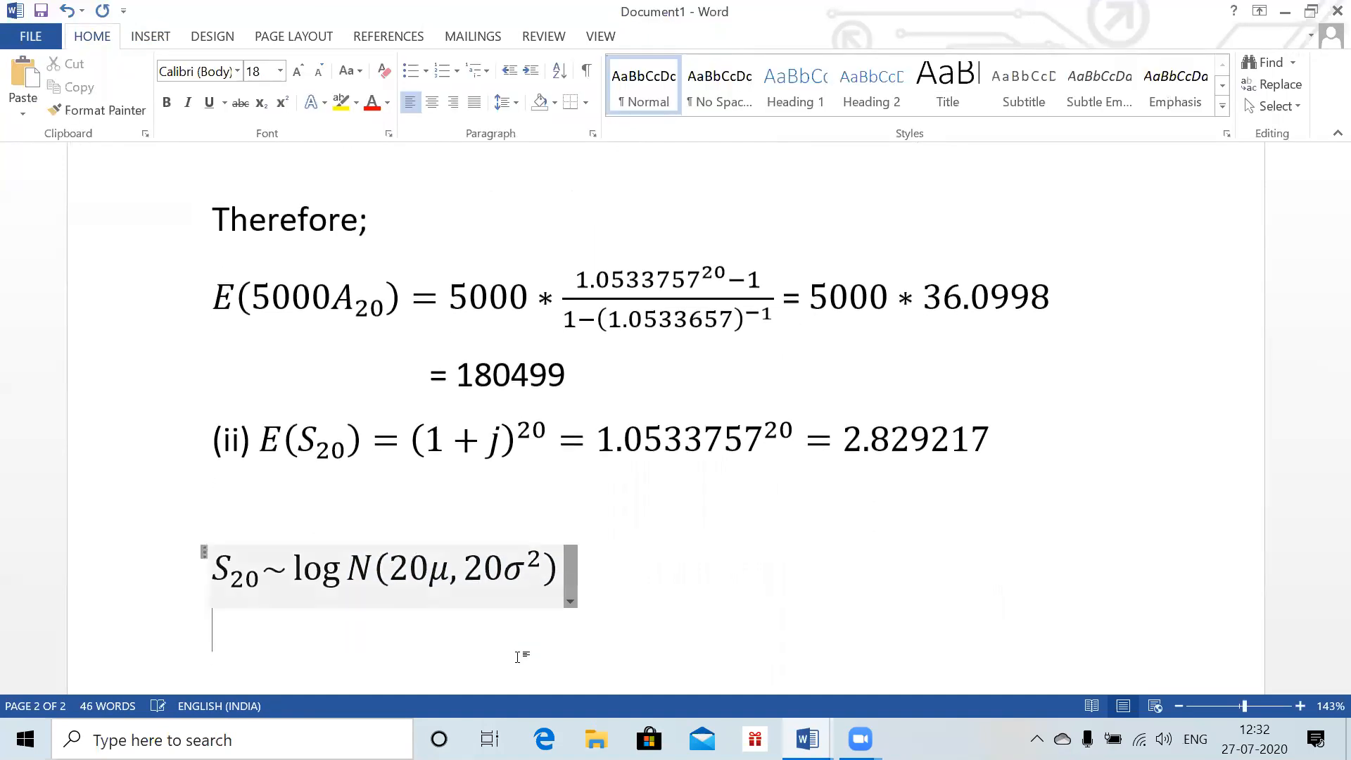
# - Add an indented equation below with the parameters substituted: ~ logN(20 * 0.05 , 20 * 0.04)
pyautogui.hotkey('alt', '=')
pyautogui.hotkey('ctrl', 'z')
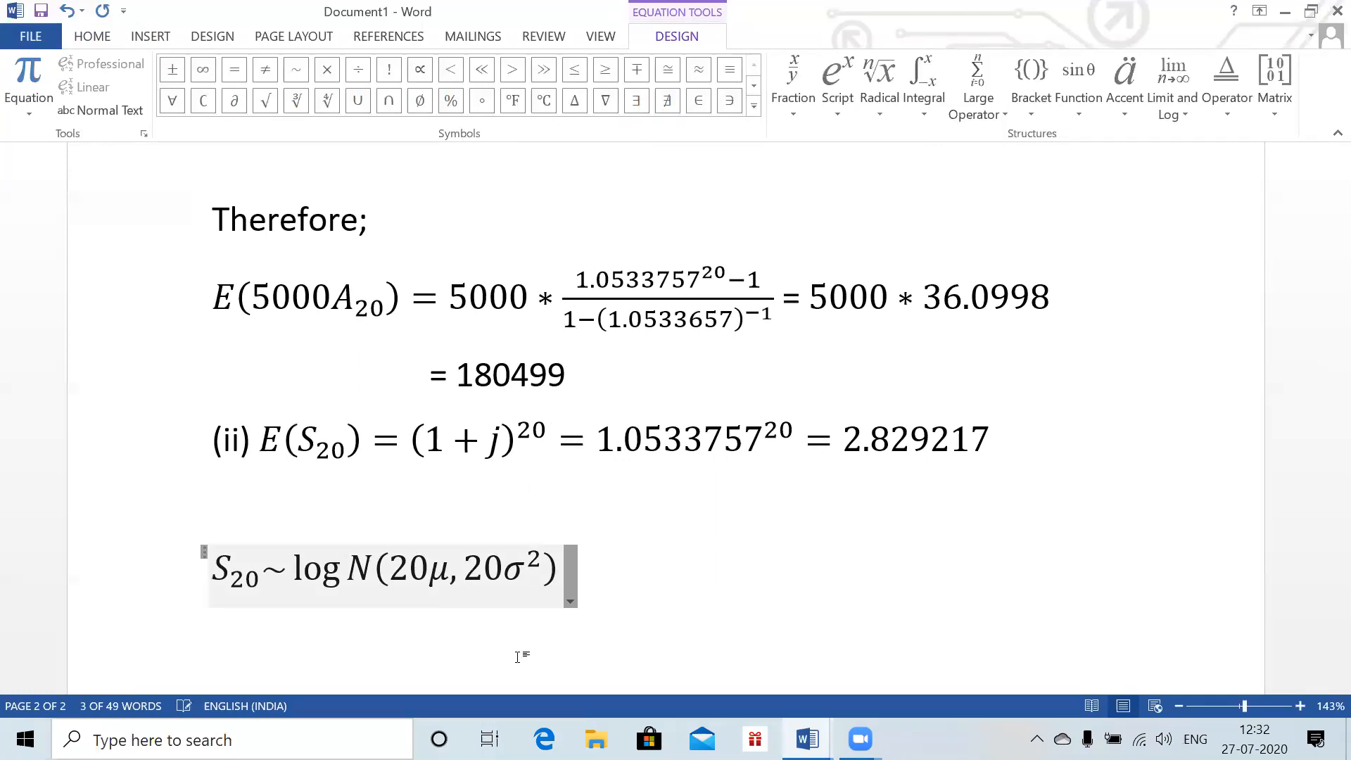
pyautogui.hotkey('alt', '=')
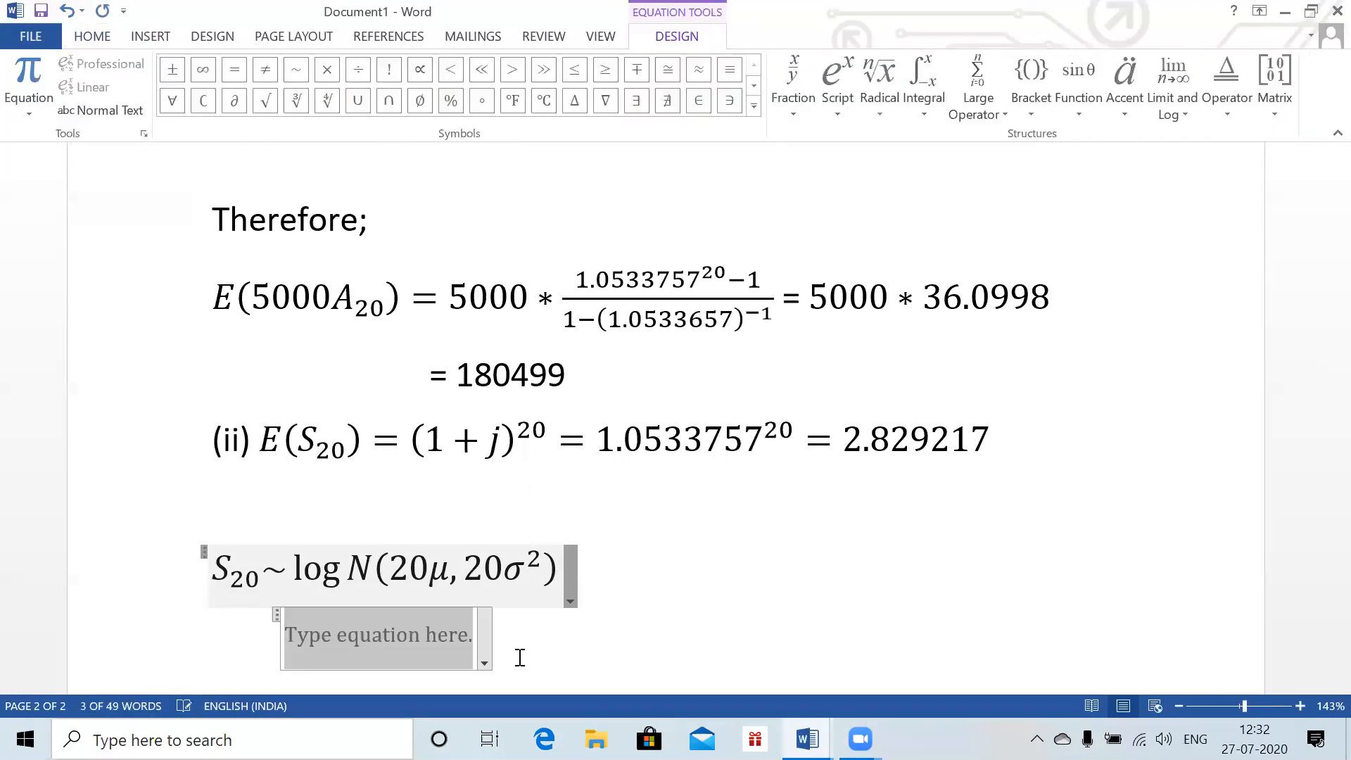
pyautogui.write('~ lo')
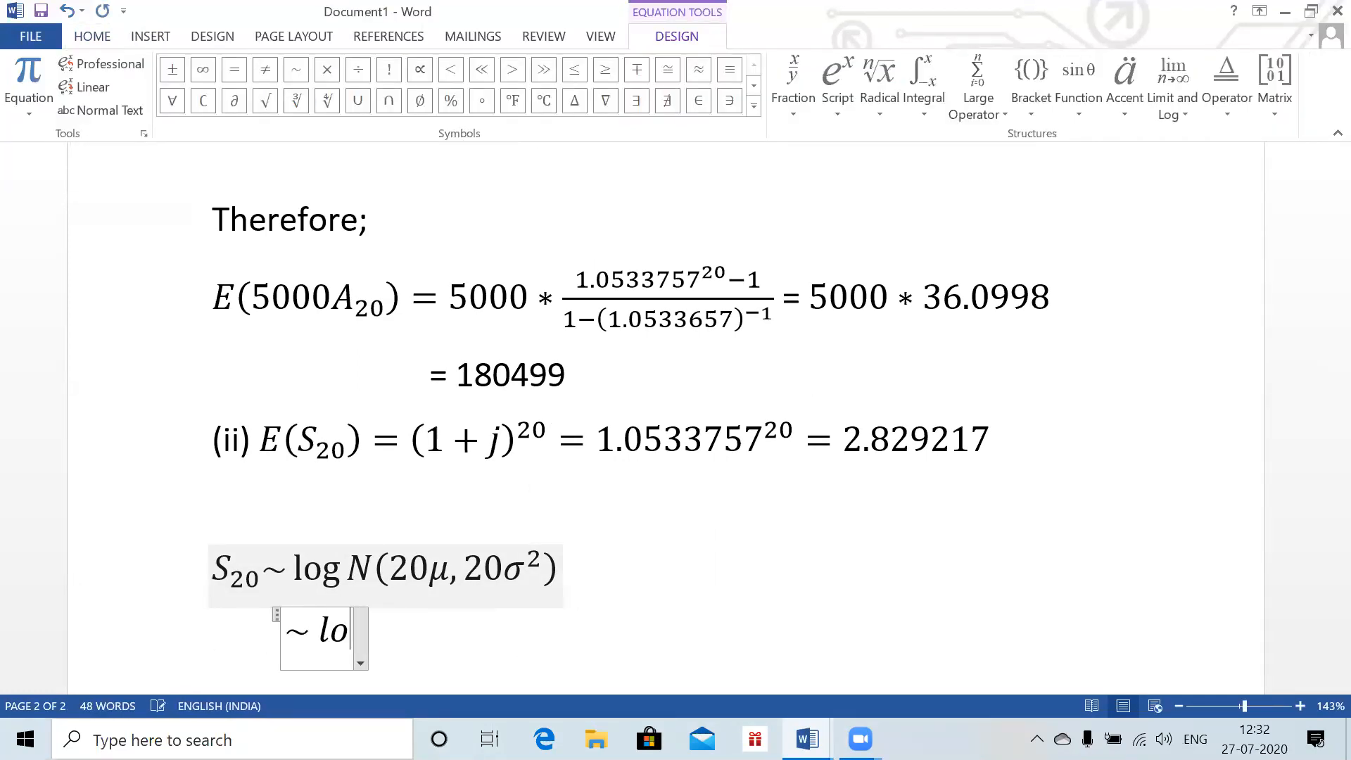
pyautogui.write('gN(20 ')
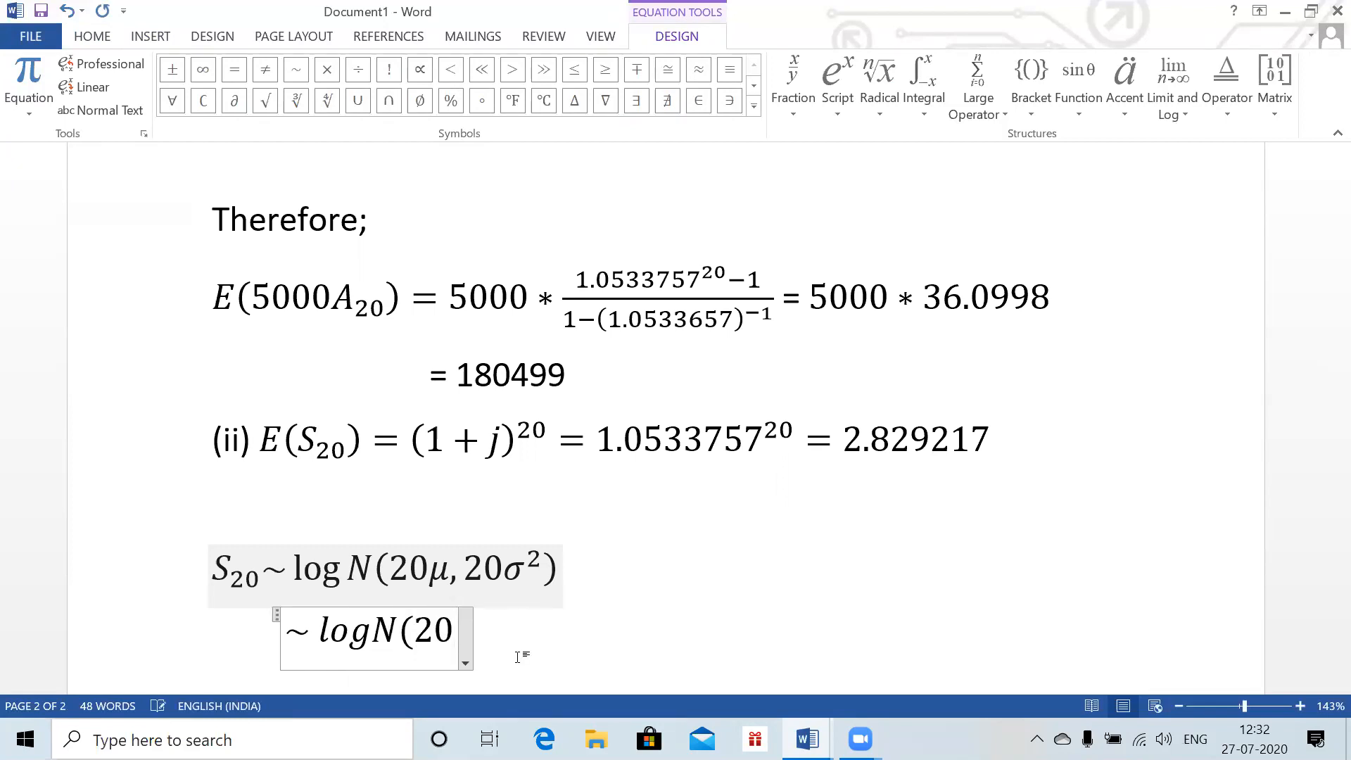
pyautogui.write('* 0.0')
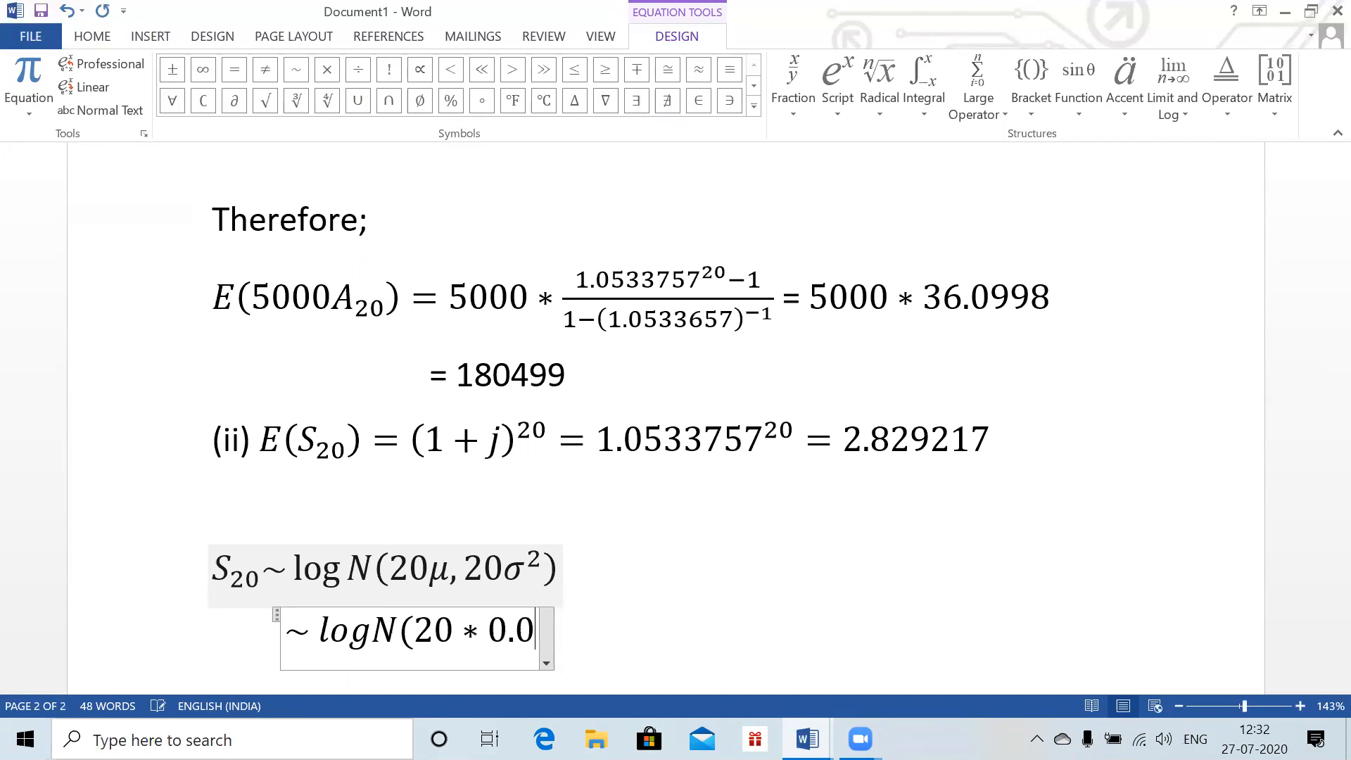
pyautogui.write('5 , 2')
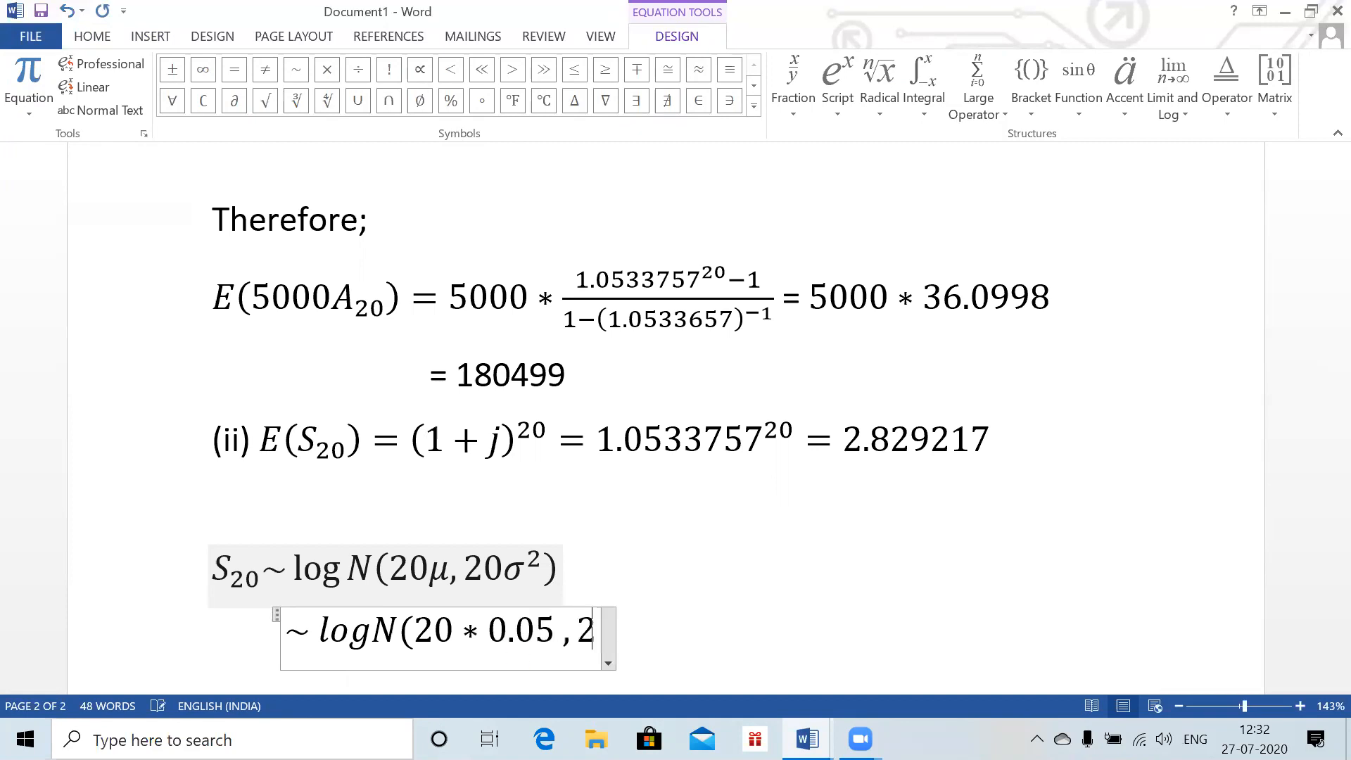
pyautogui.write('0 * 0.0')
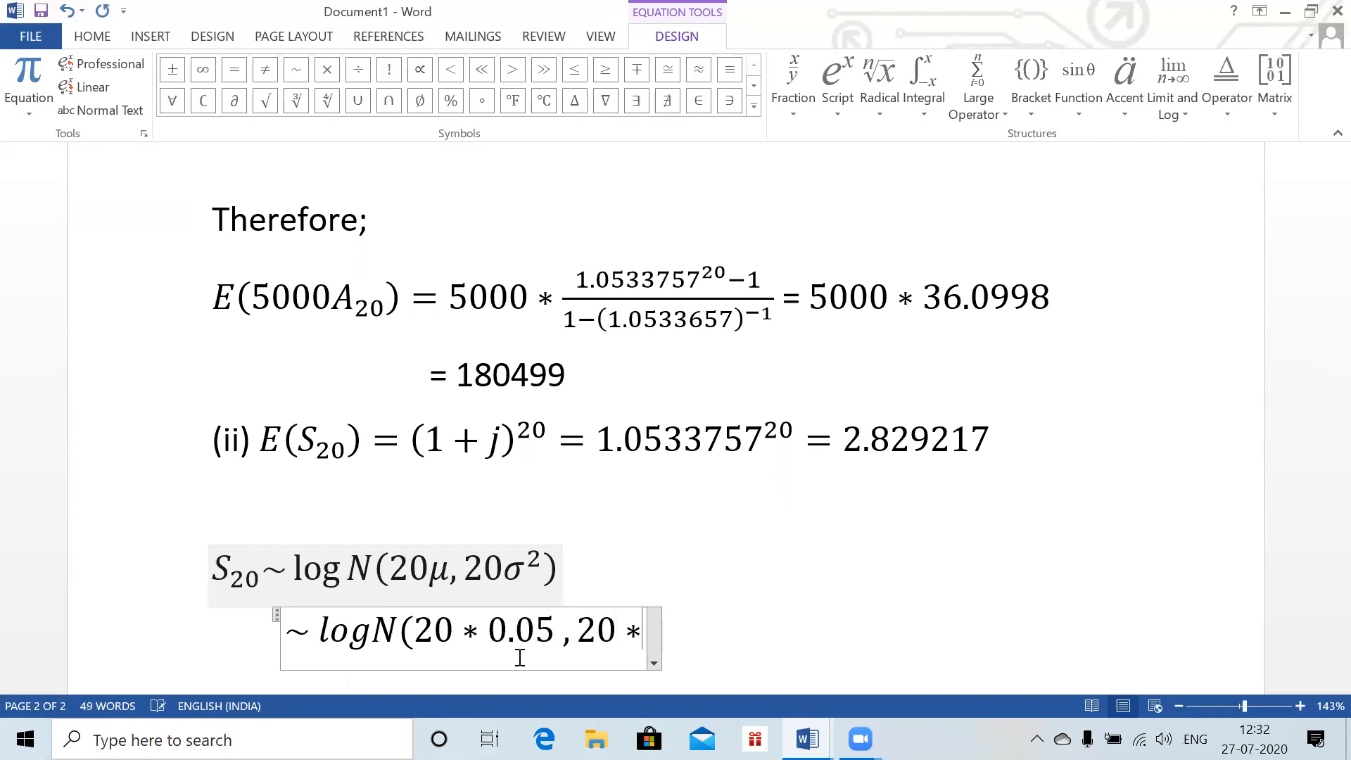
pyautogui.write('4)')
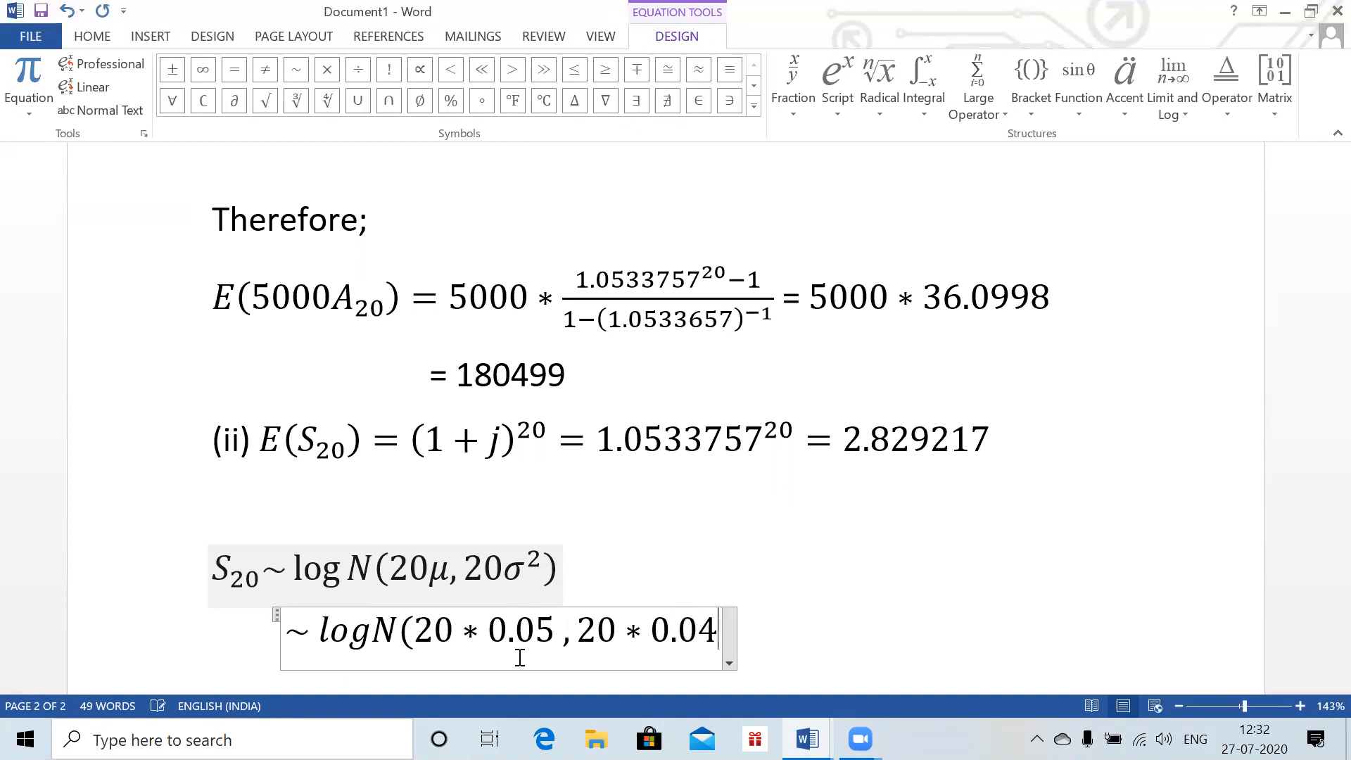
pyautogui.press('Return')
# - Add another indented equation giving the evaluated parameters as ~logN(10,0.08), and start a new line
pyautogui.press('Tab')
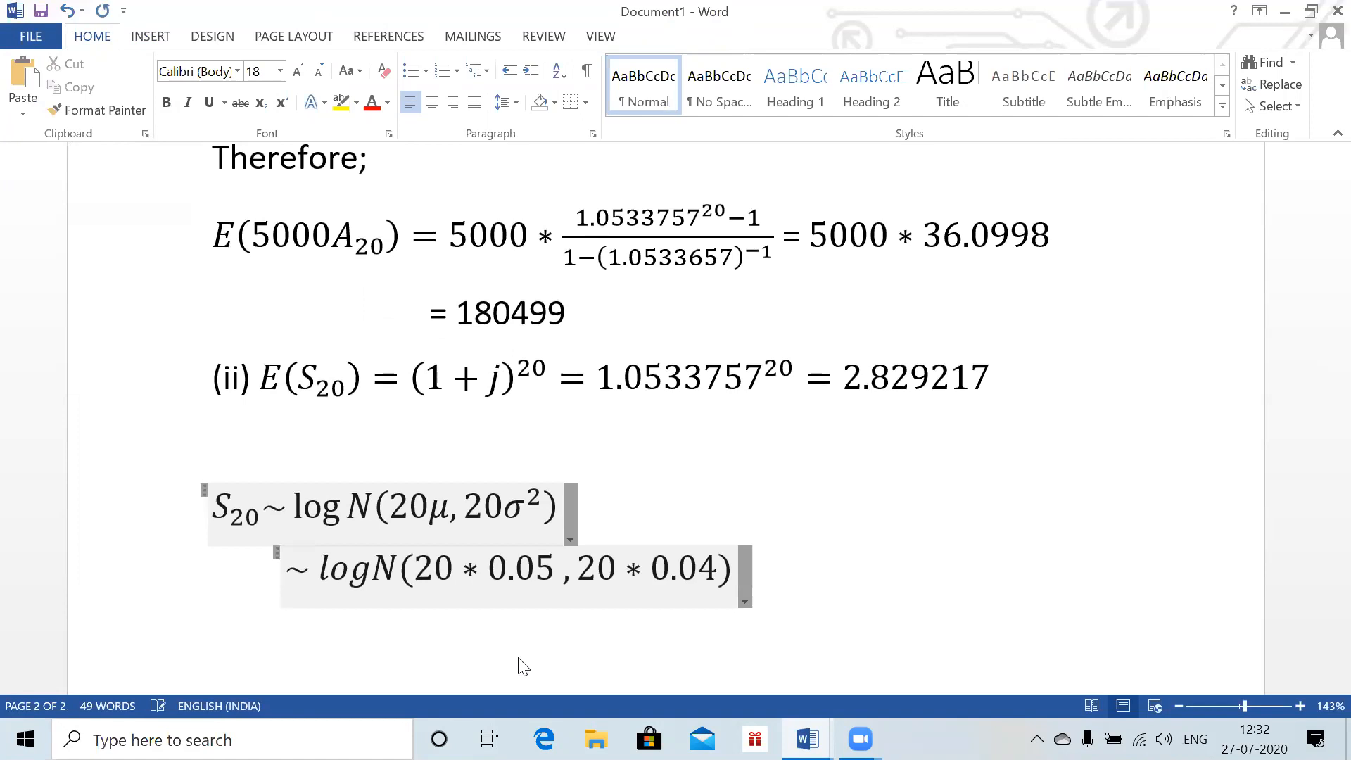
pyautogui.hotkey('alt', '=')
pyautogui.write('~')
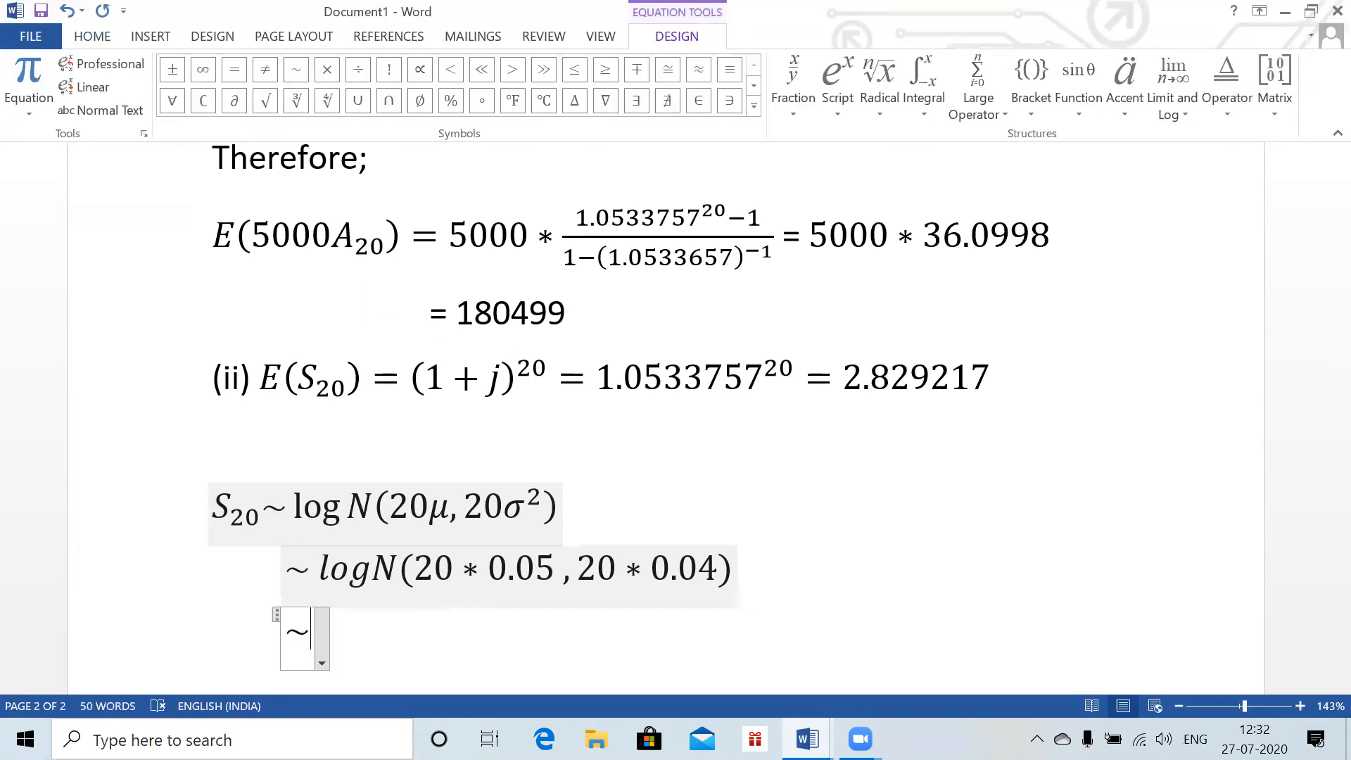
pyautogui.write('logN(10,0.8')
pyautogui.press('BackSpace')
pyautogui.write('08')
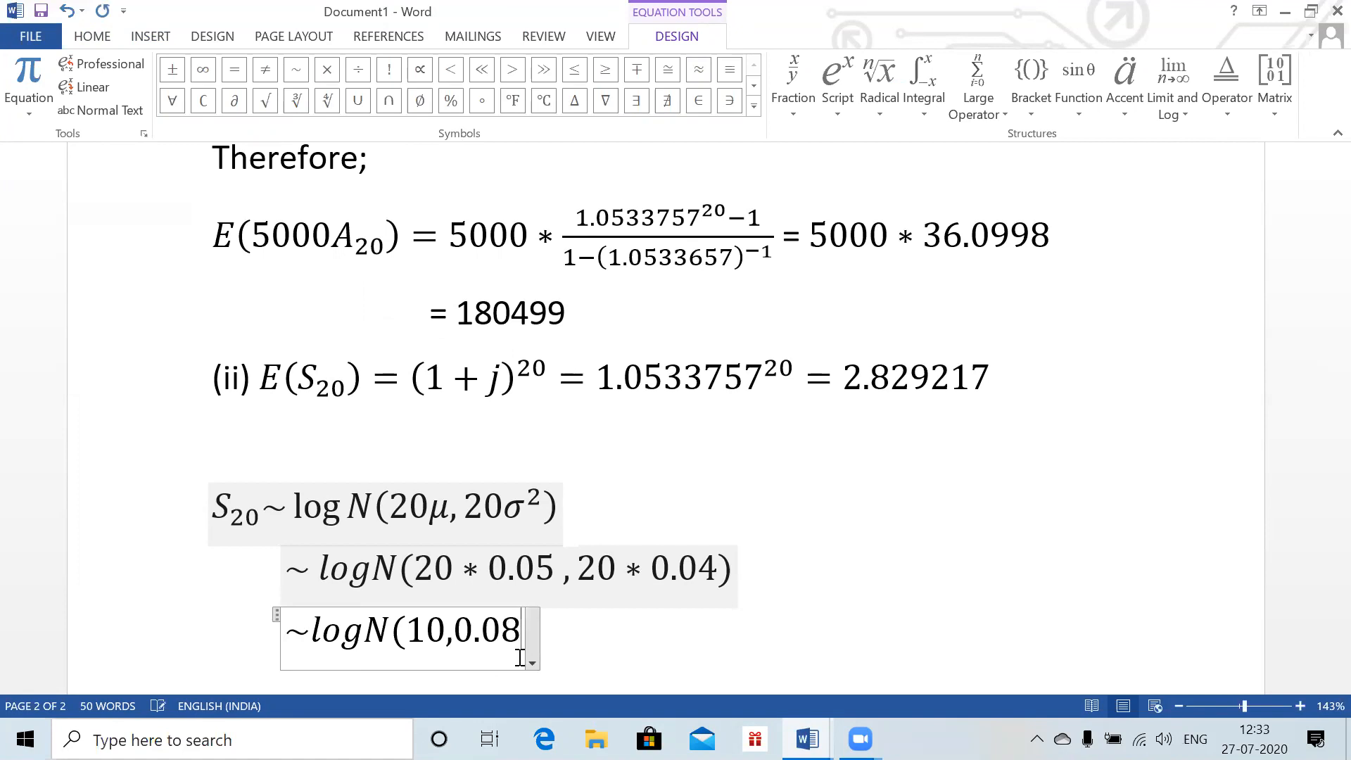
pyautogui.write(')')
pyautogui.press('Return')
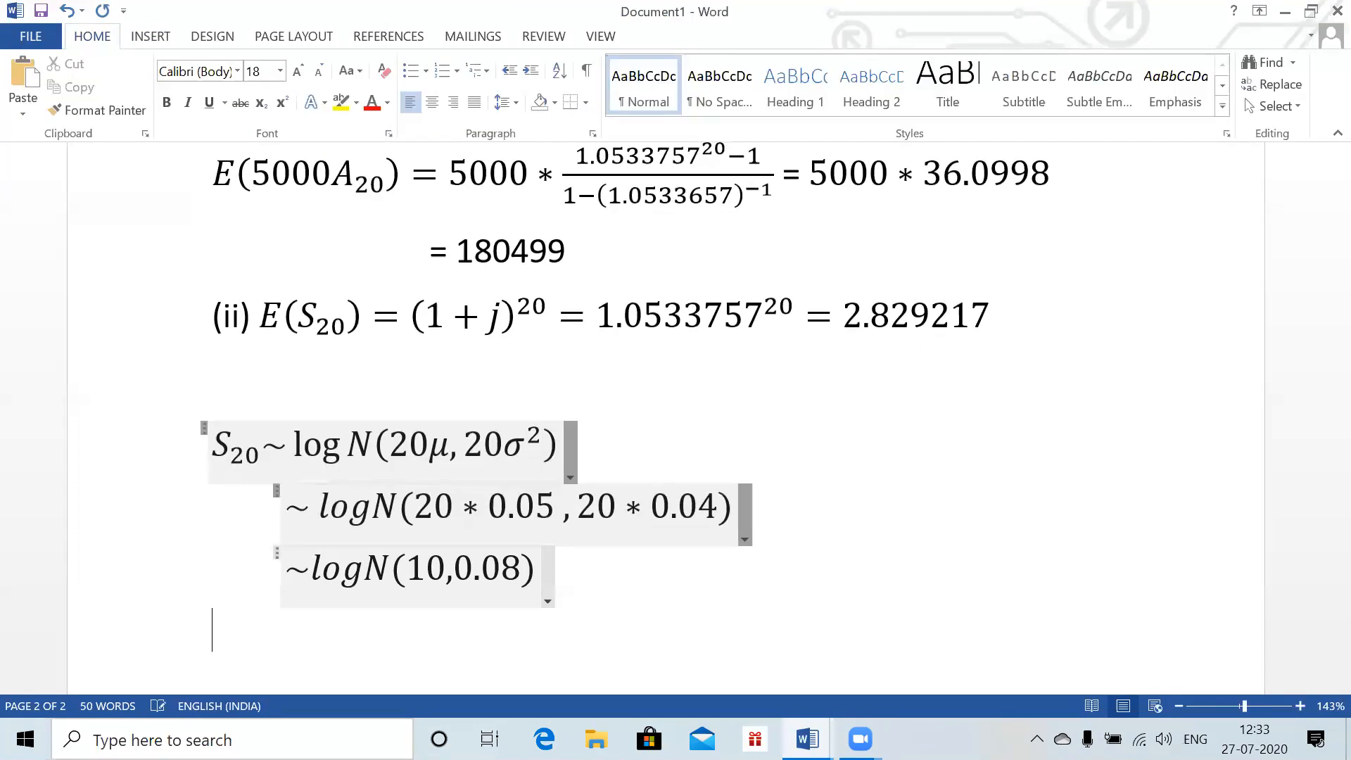
# - Write the plain text line "The required probability" under the distribution equations and start a new line
pyautogui.write('Th')
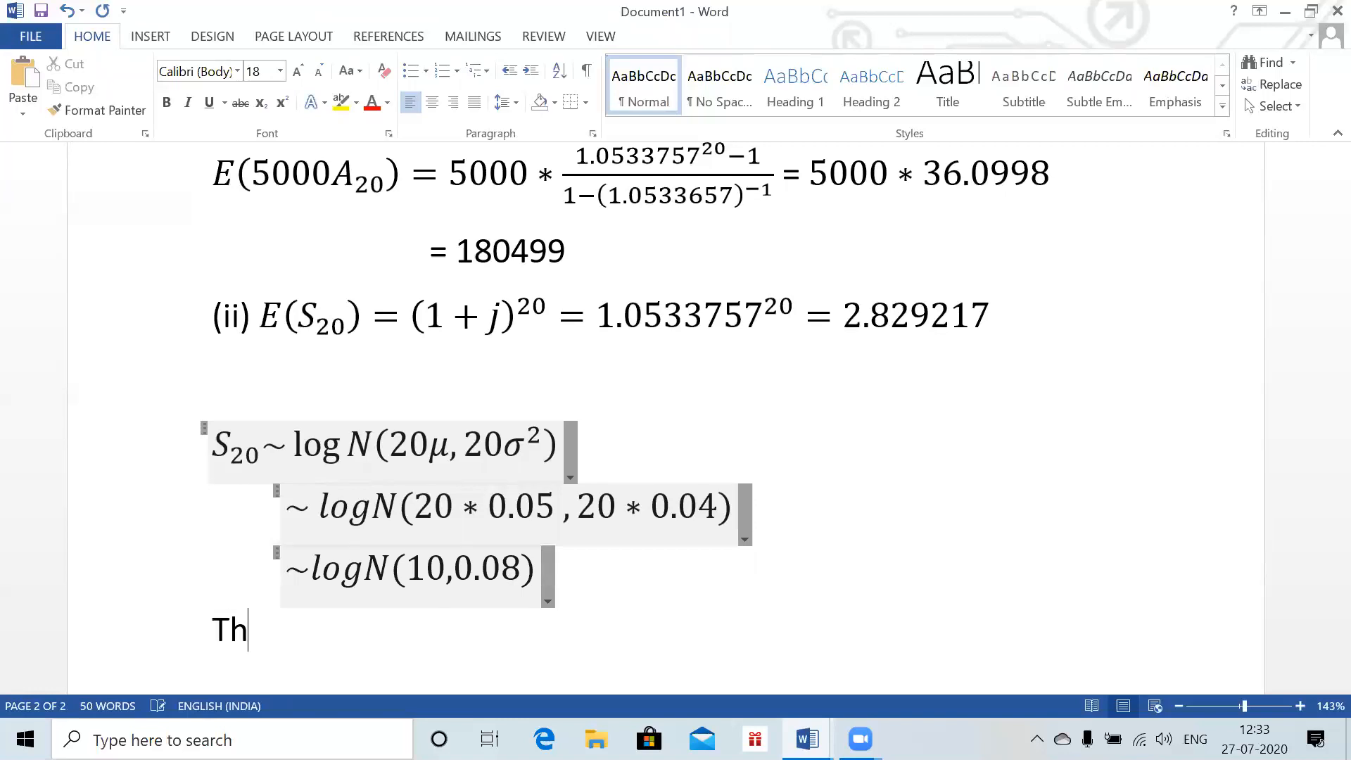
pyautogui.write('e required probability')
pyautogui.press('Return')
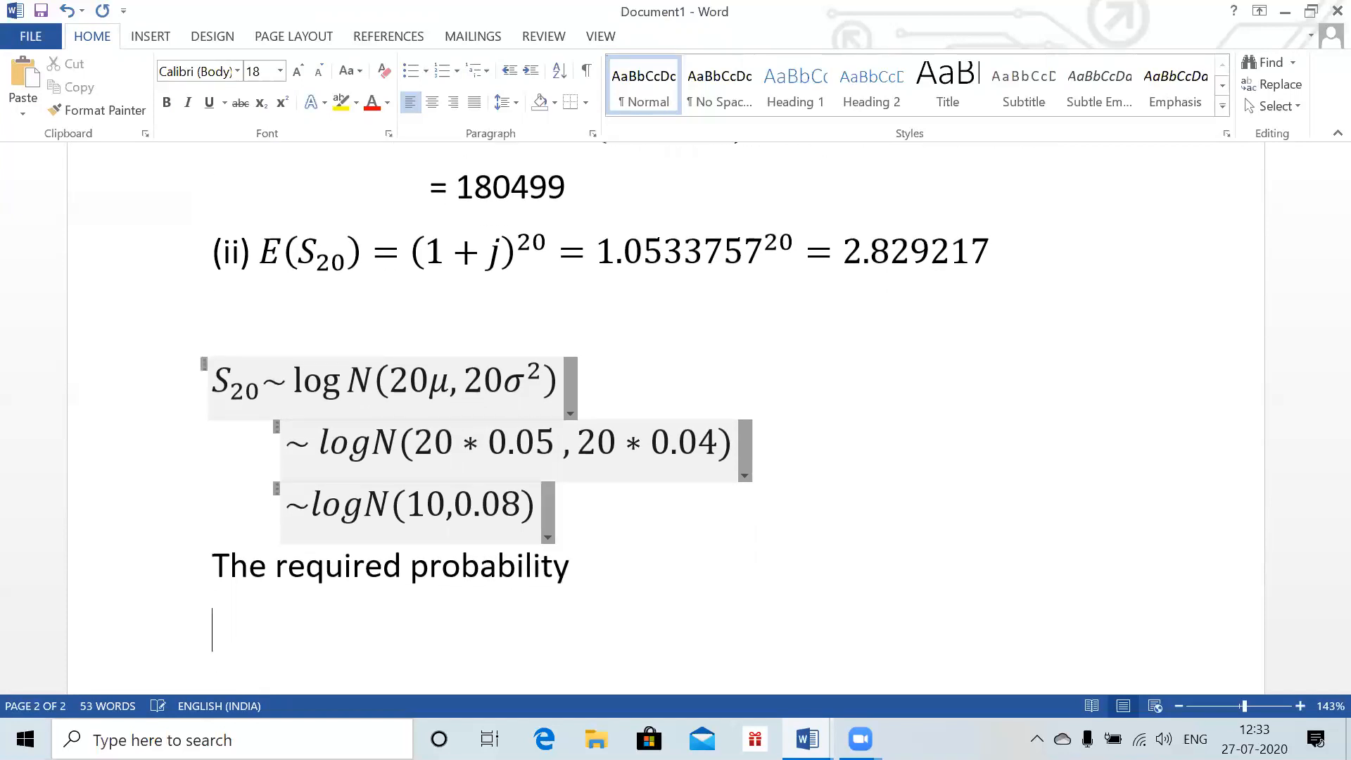
# - Insert an equation under the probability text beginning with P(S₂₀ > 2.829217) =
pyautogui.hotkey('alt', '=')
pyautogui.write('P(S')
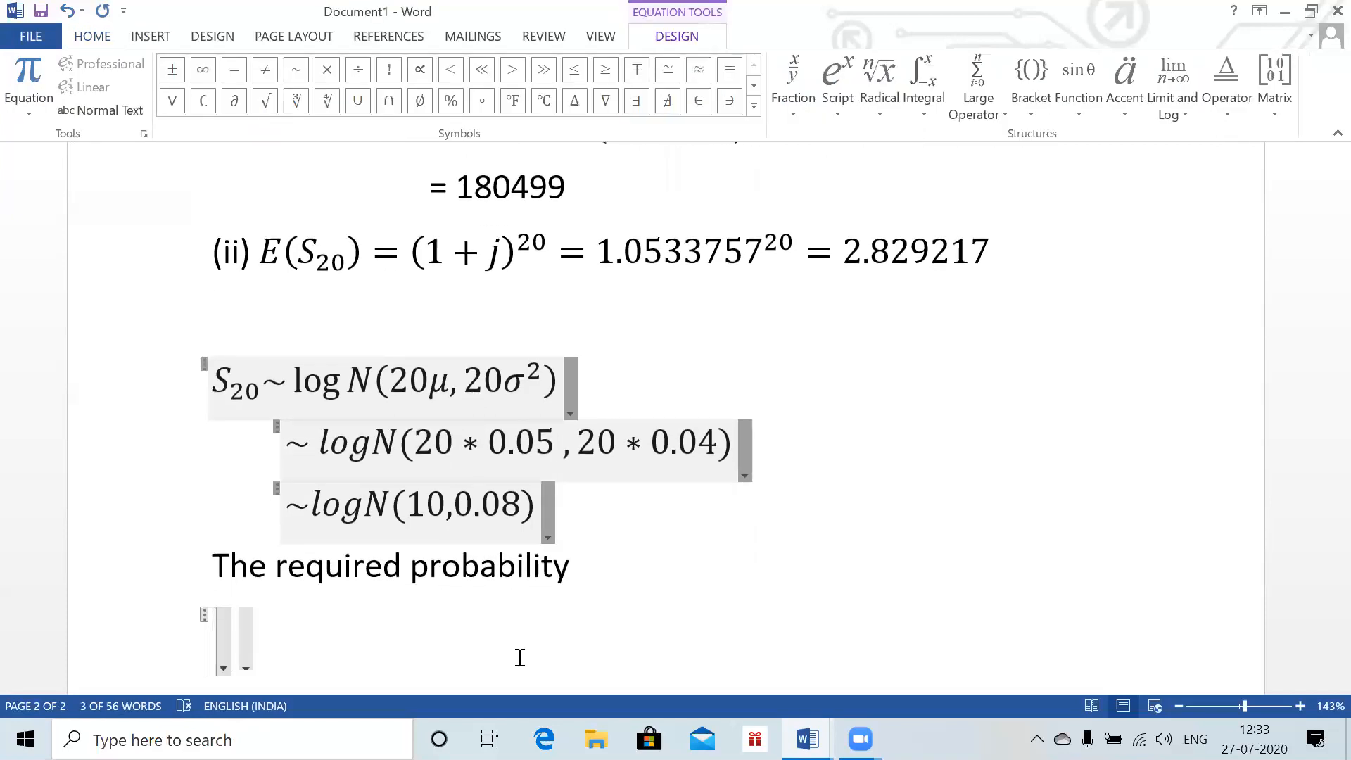
pyautogui.write('_20 ')
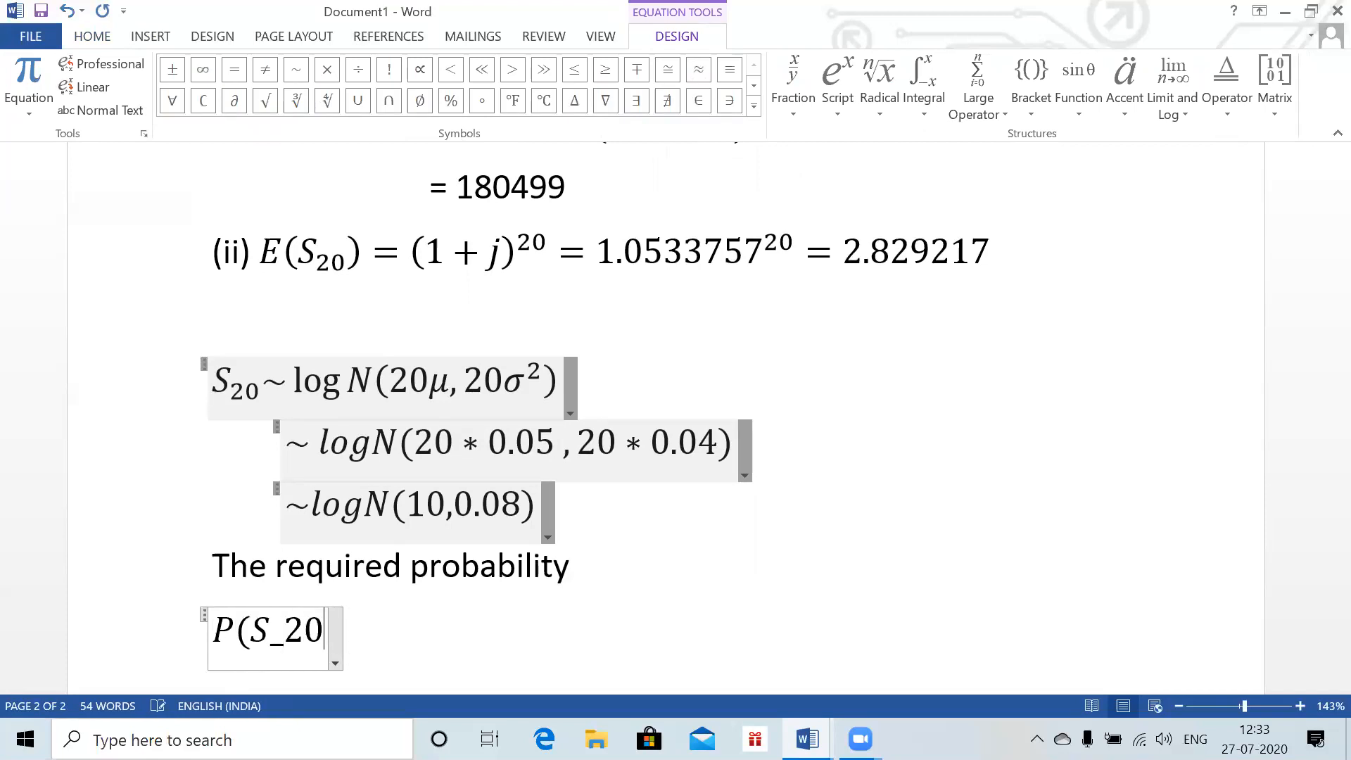
pyautogui.write('> ')
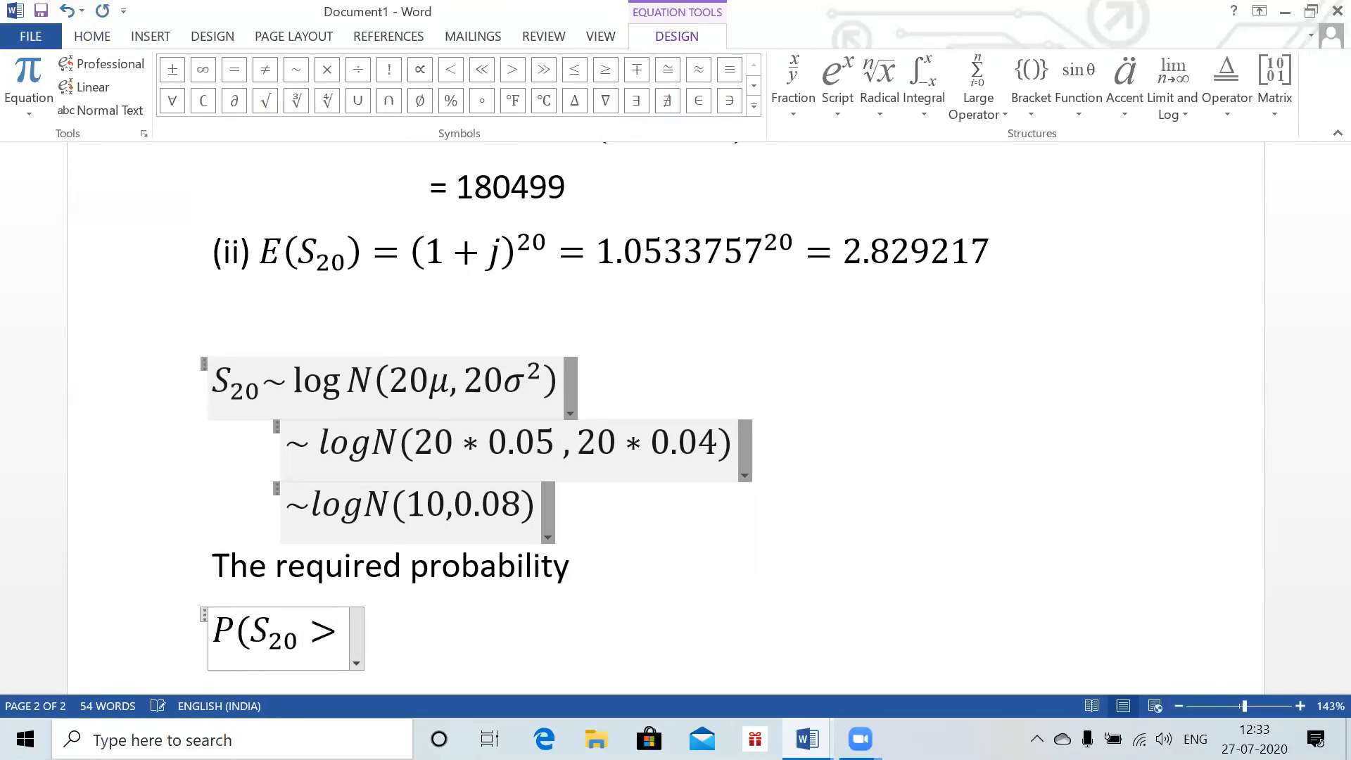
pyautogui.write('2.82')
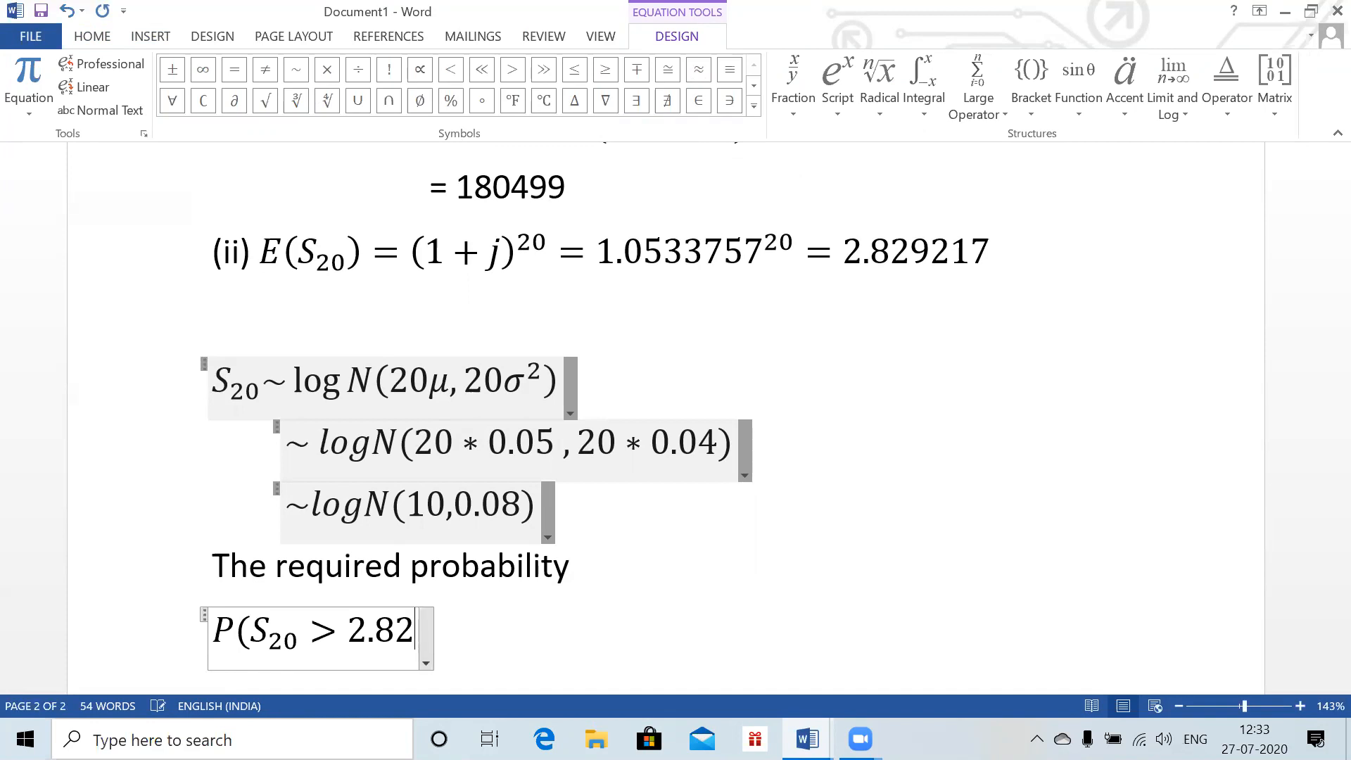
pyautogui.write('92')
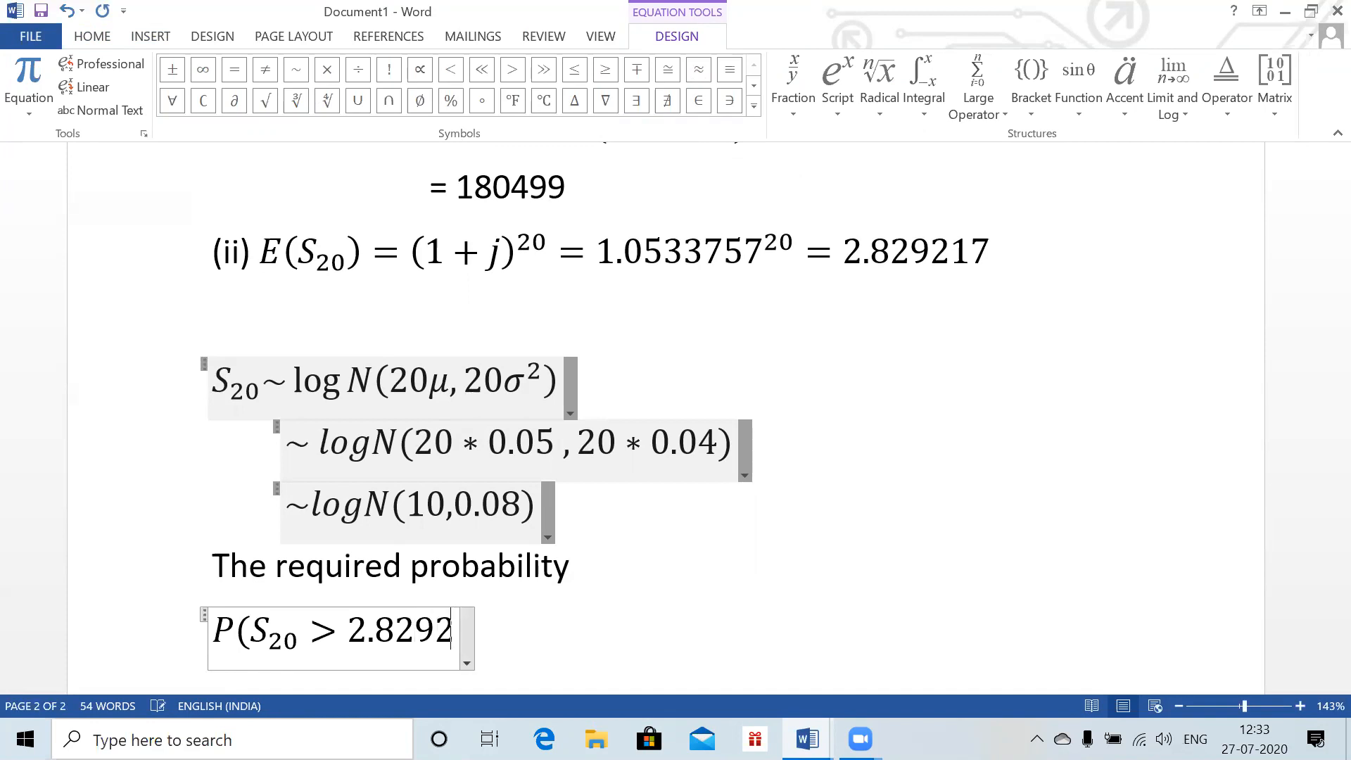
pyautogui.write('17) = ')
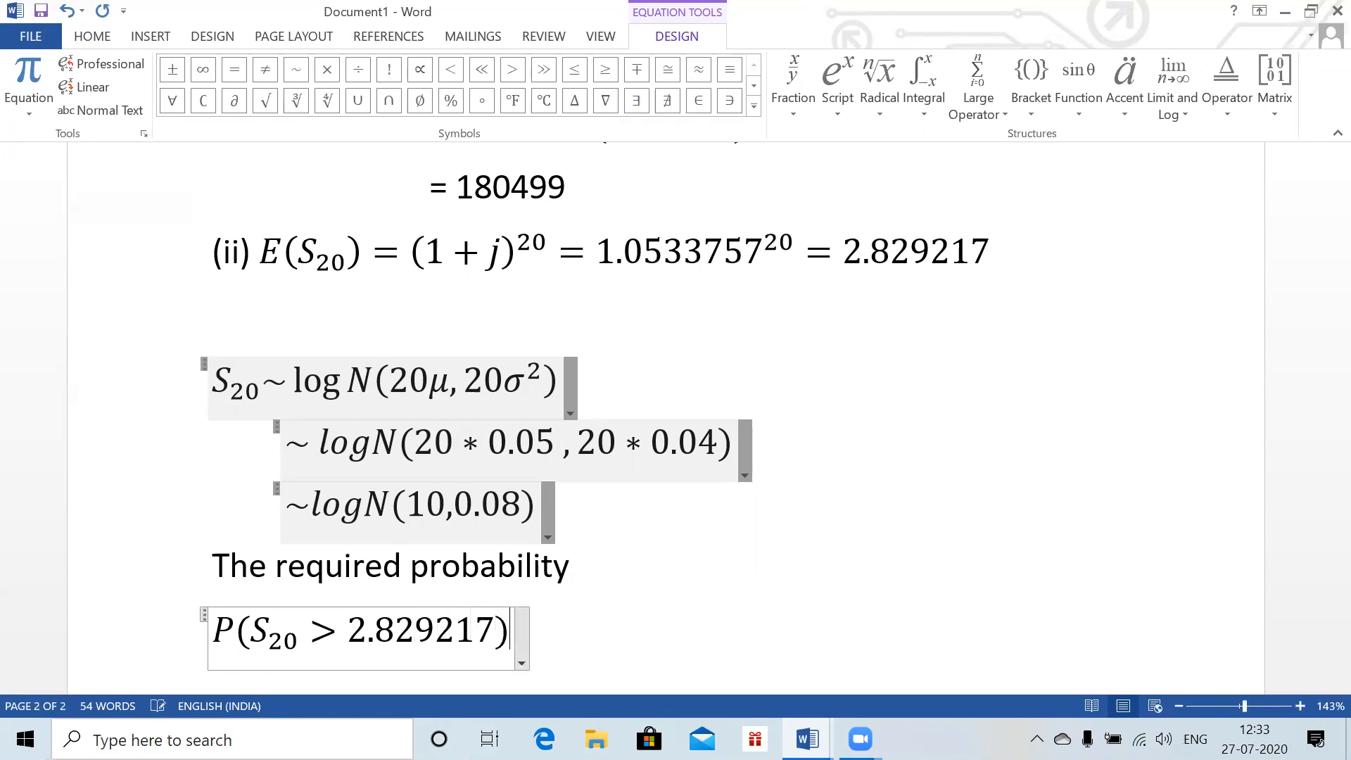
# - Complete the probability equation's right-hand side with P(lnS₂₀ > ln 2.829217) and start a new line below
pyautogui.write('P(')
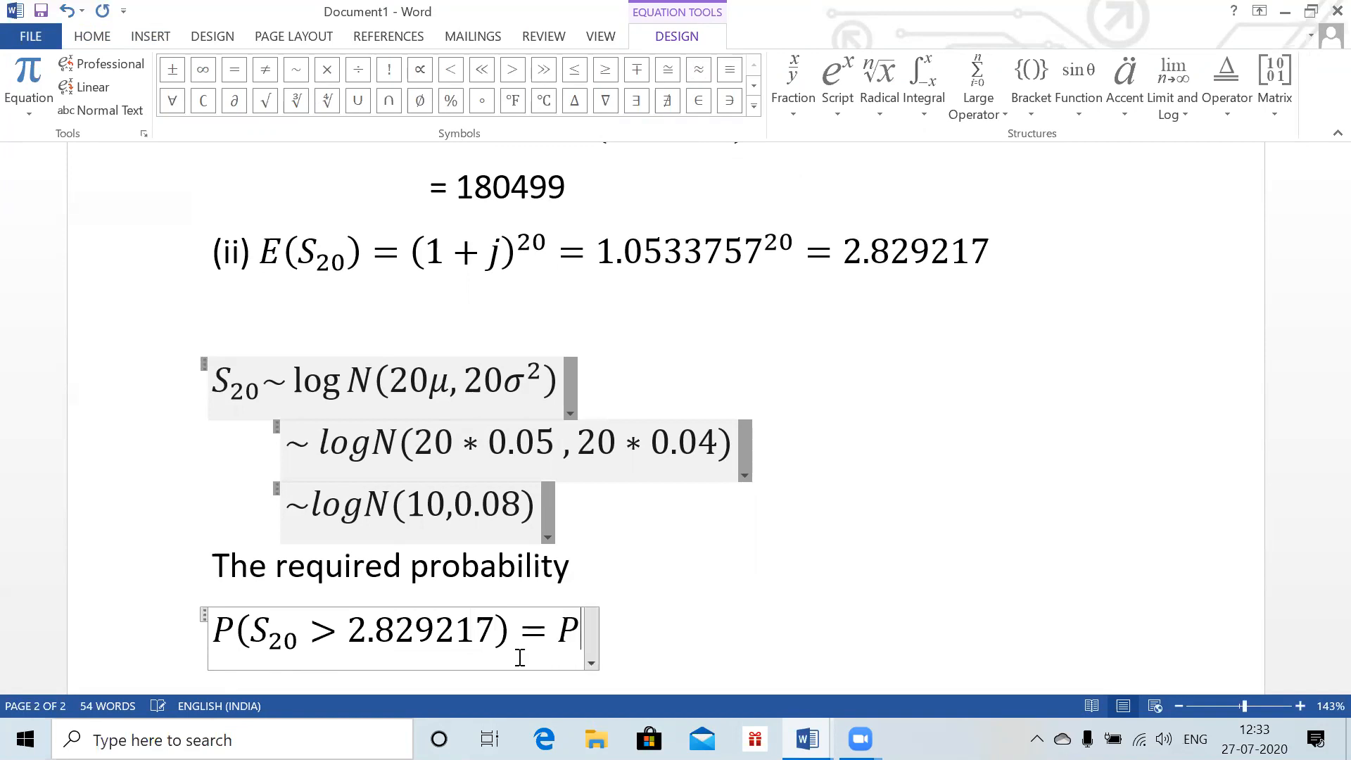
pyautogui.write('ln')
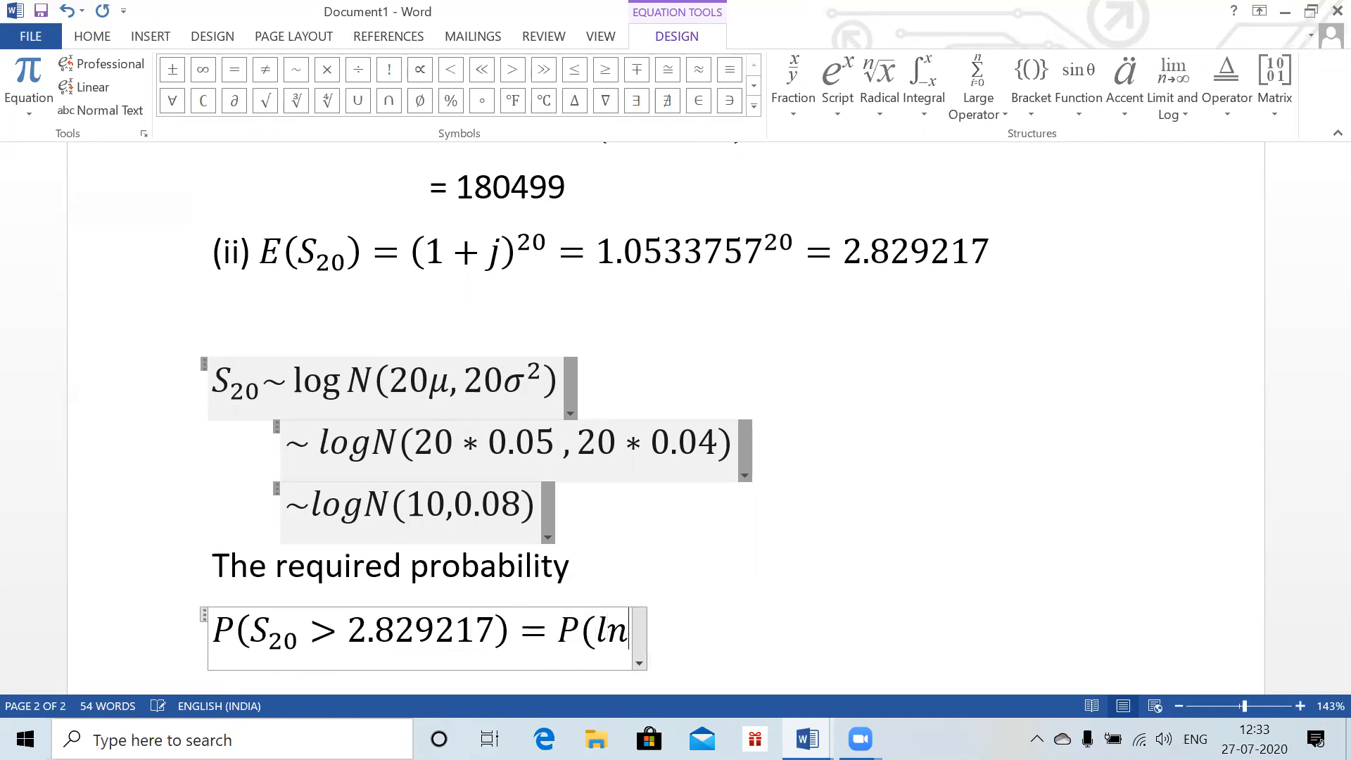
pyautogui.write('S_2')
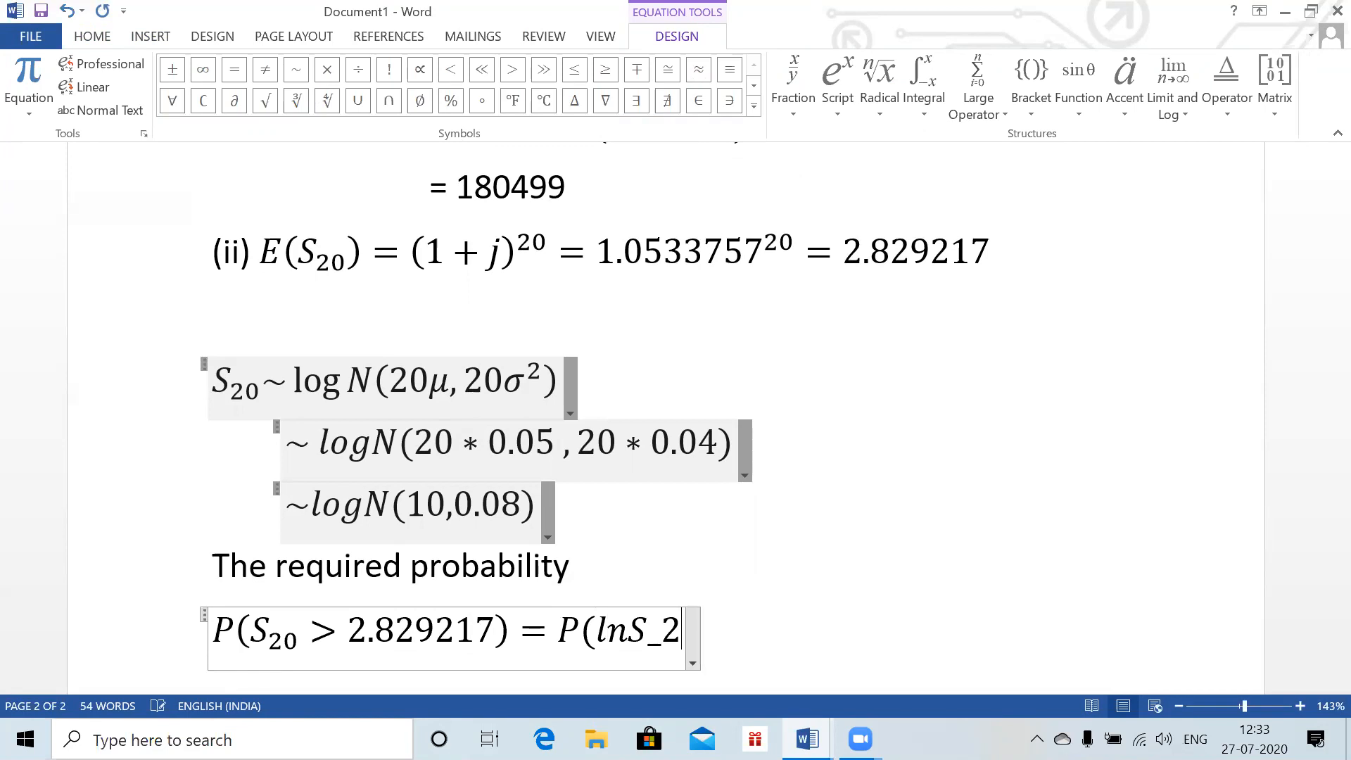
pyautogui.write('0 > ')
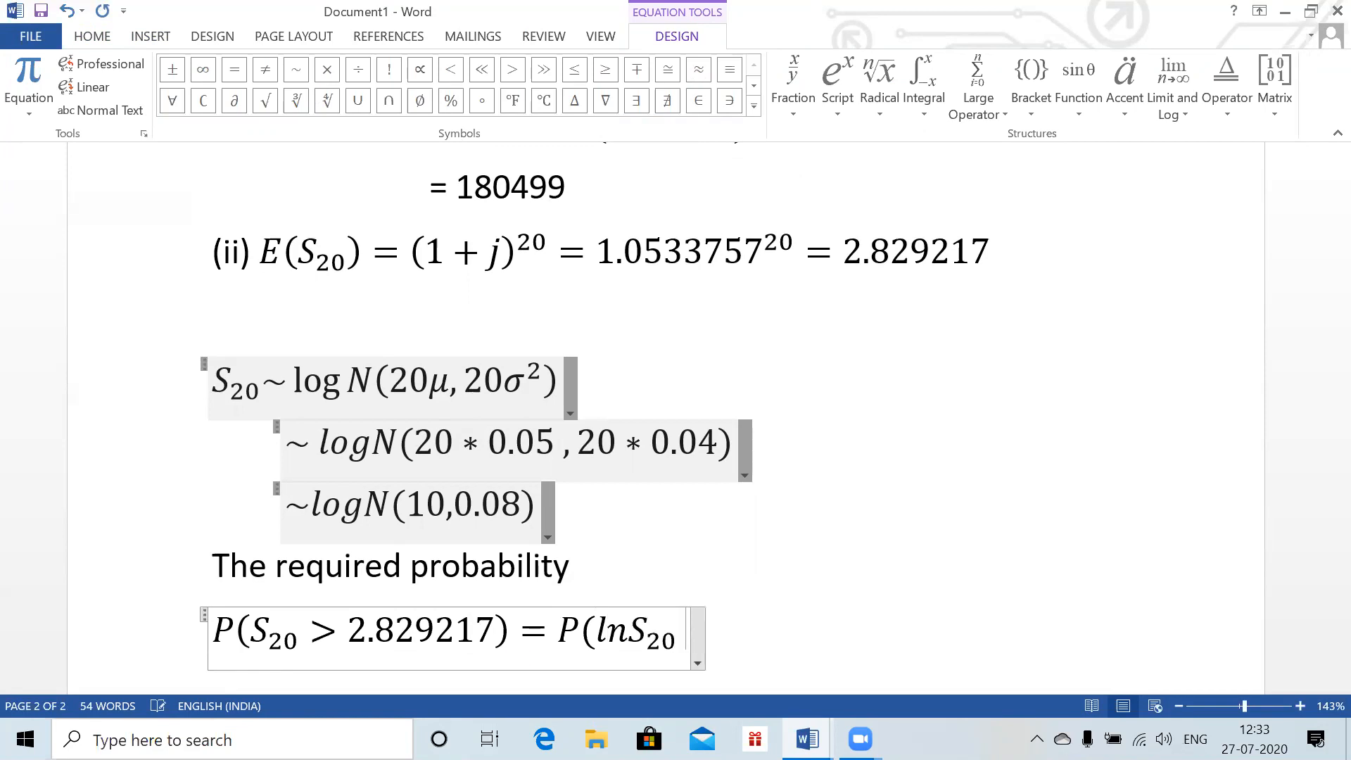
pyautogui.write('ln ')
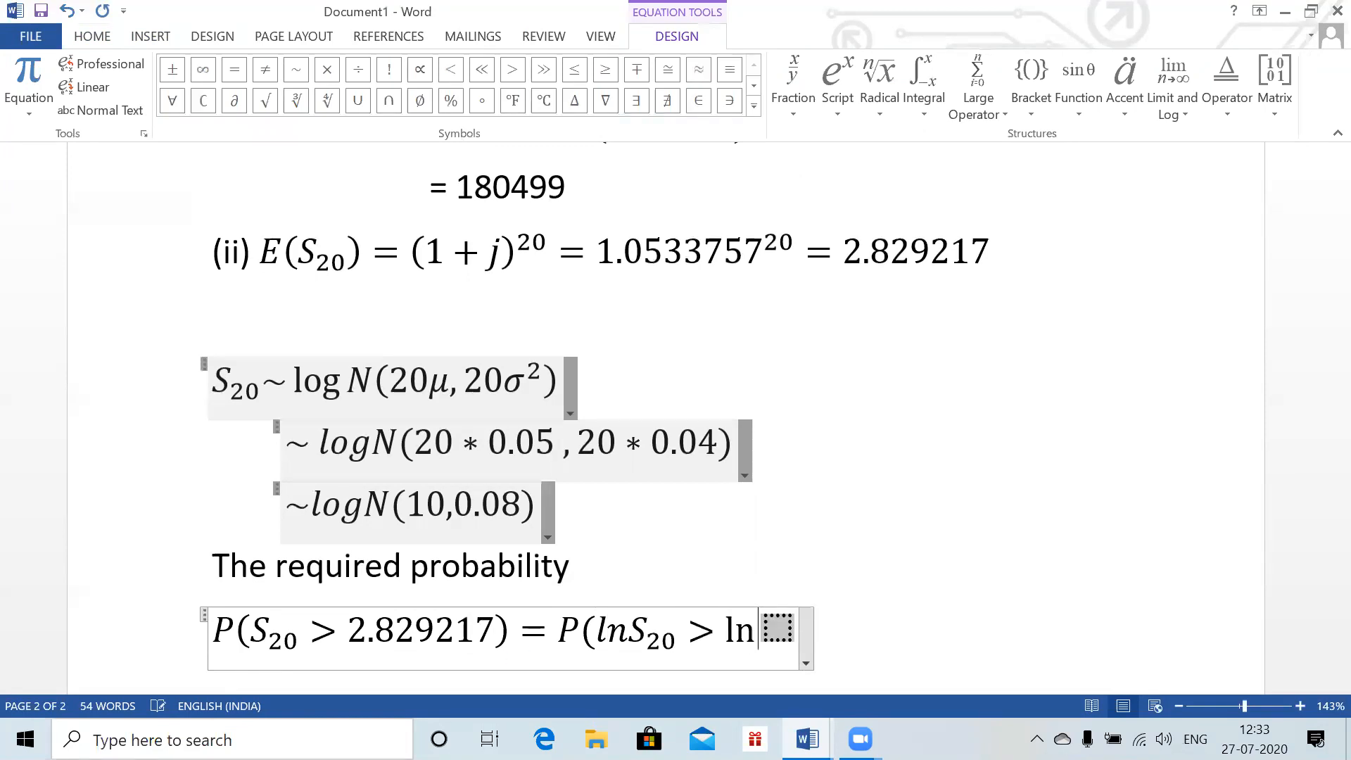
pyautogui.write('2.82')
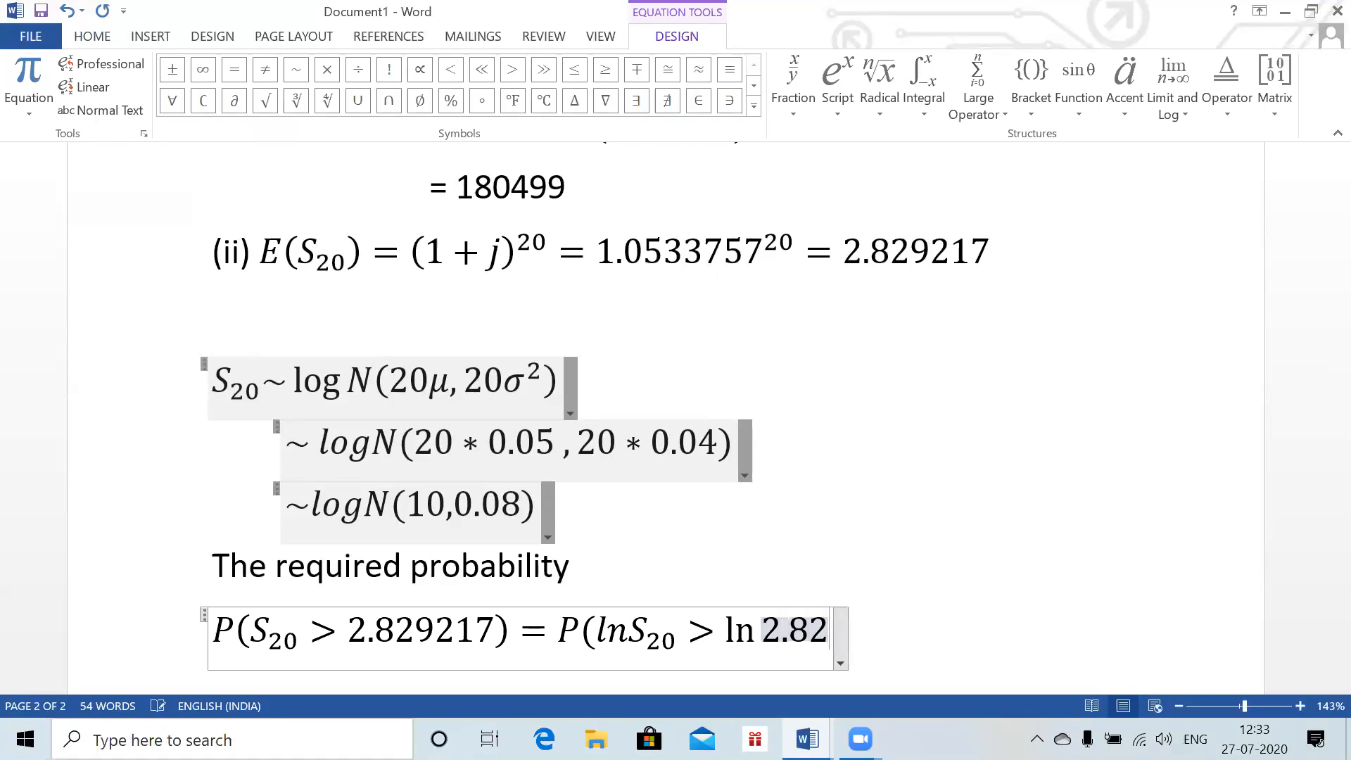
pyautogui.write('9')
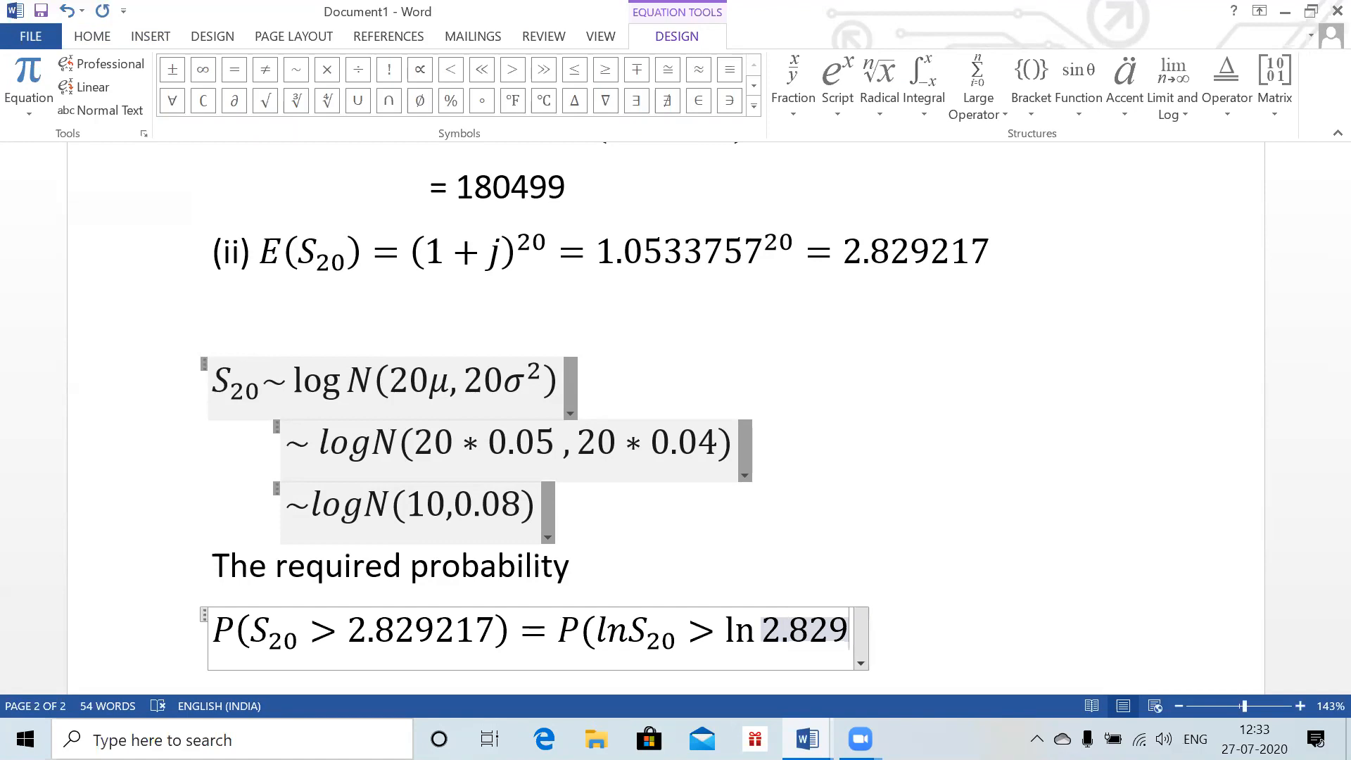
pyautogui.write('217')
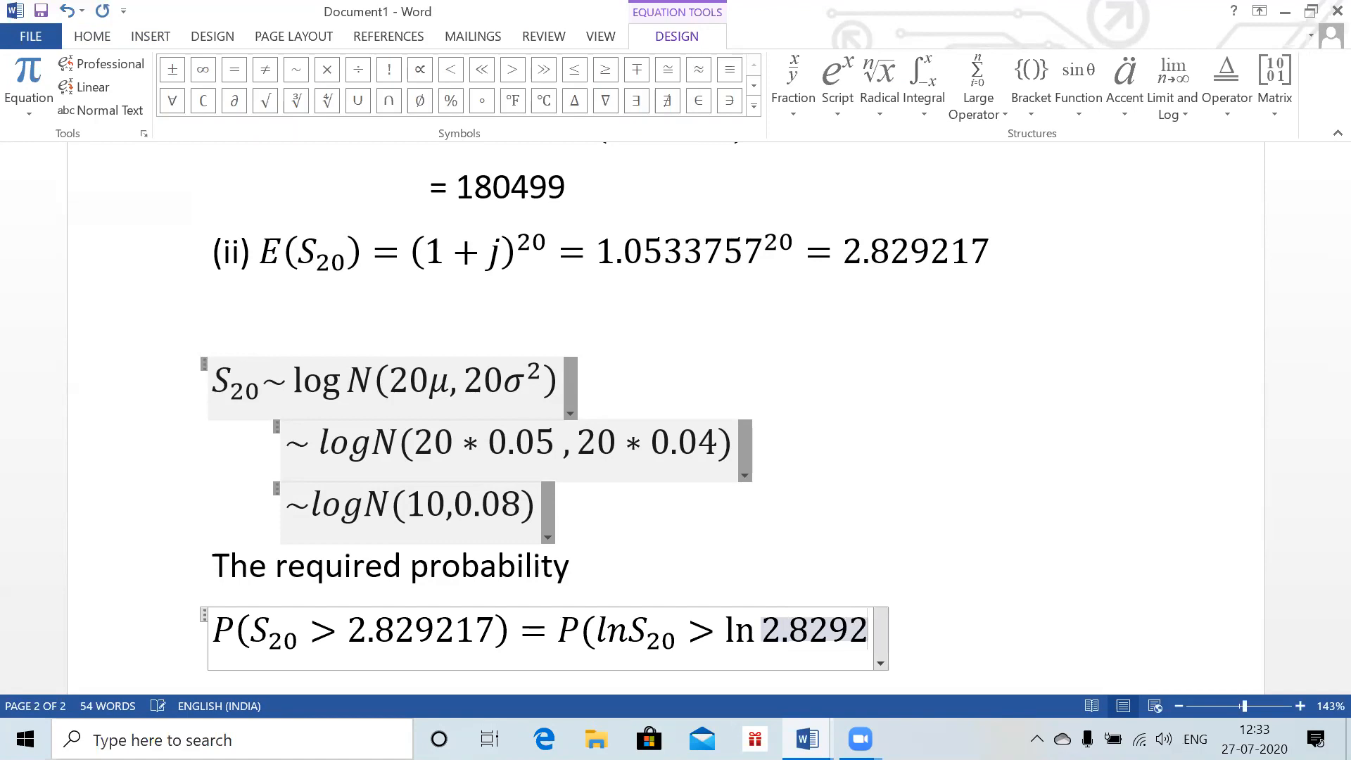
pyautogui.write(')')
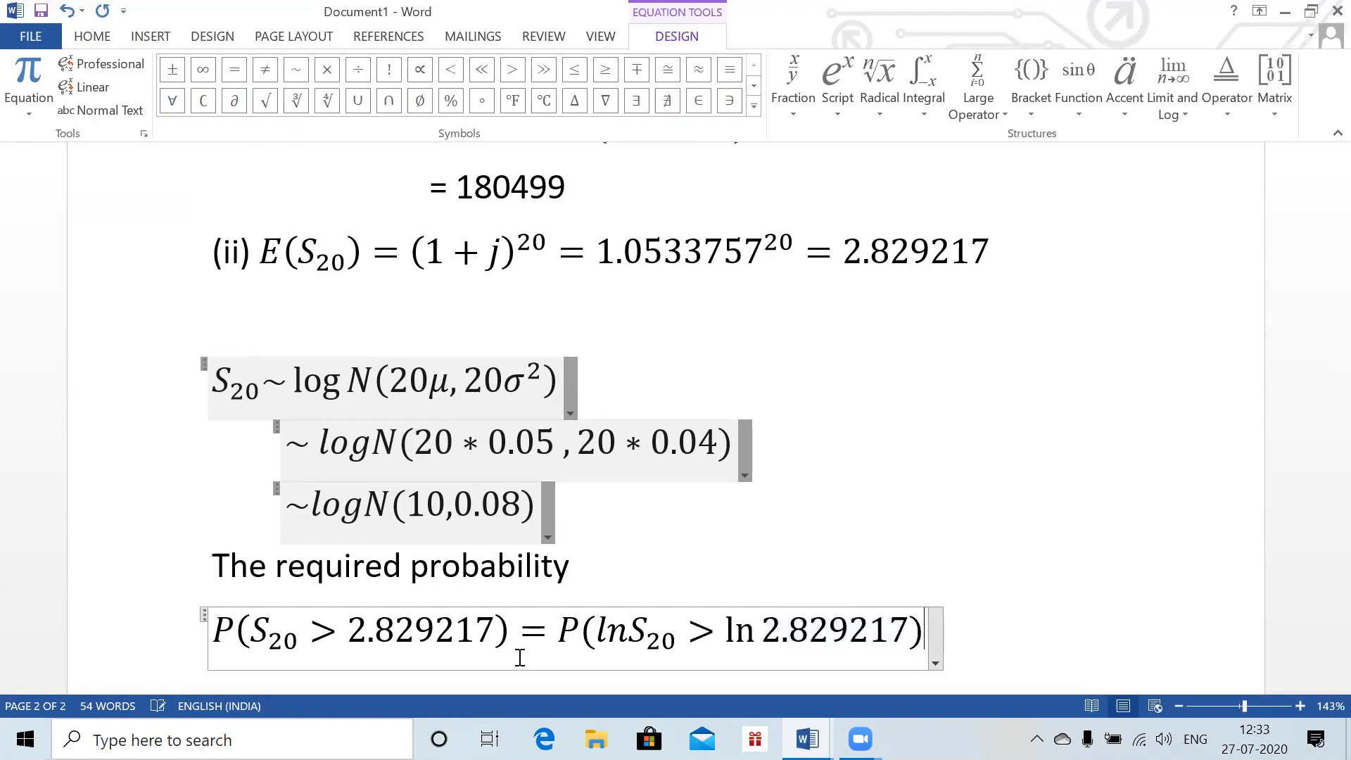
pyautogui.press('Return')
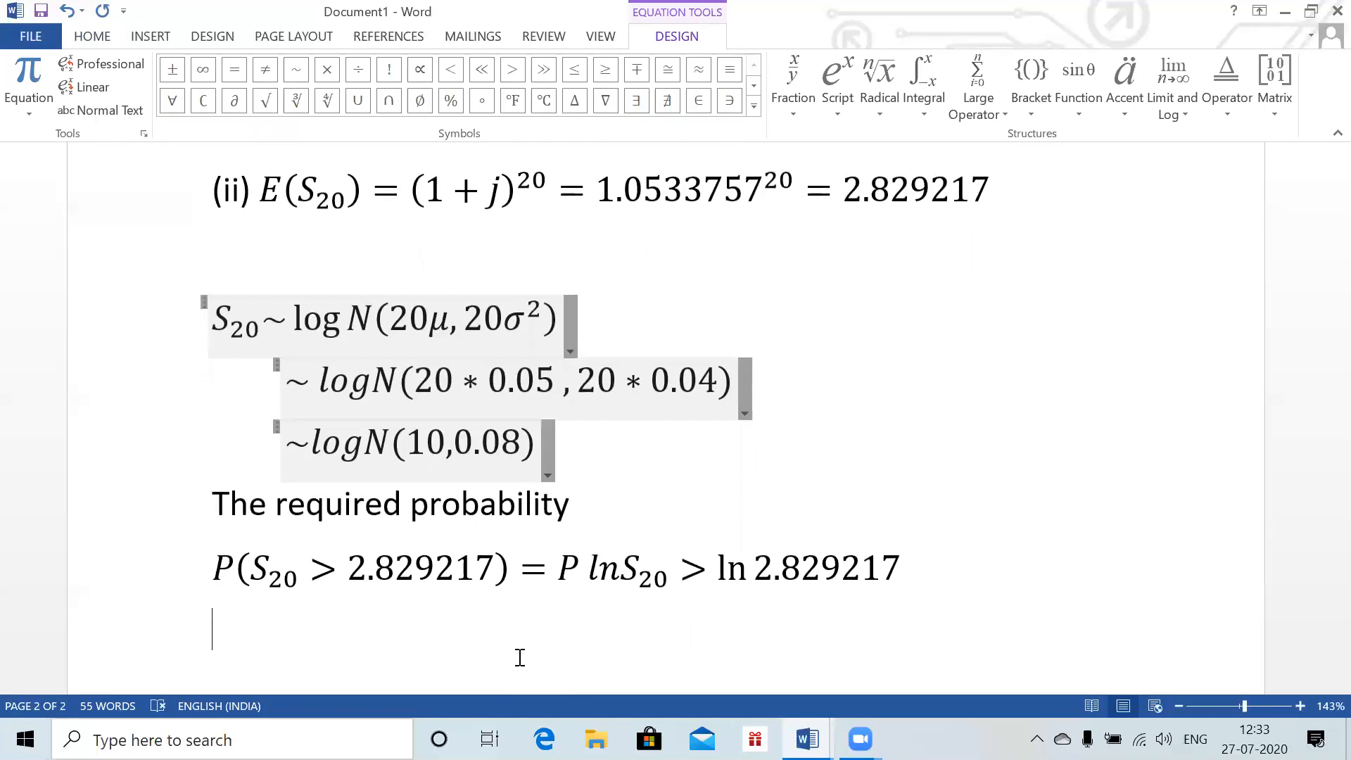
# - Add an indented line starting with an equals sign, followed by a new equation beginning P(Z>
pyautogui.click(446, 627)
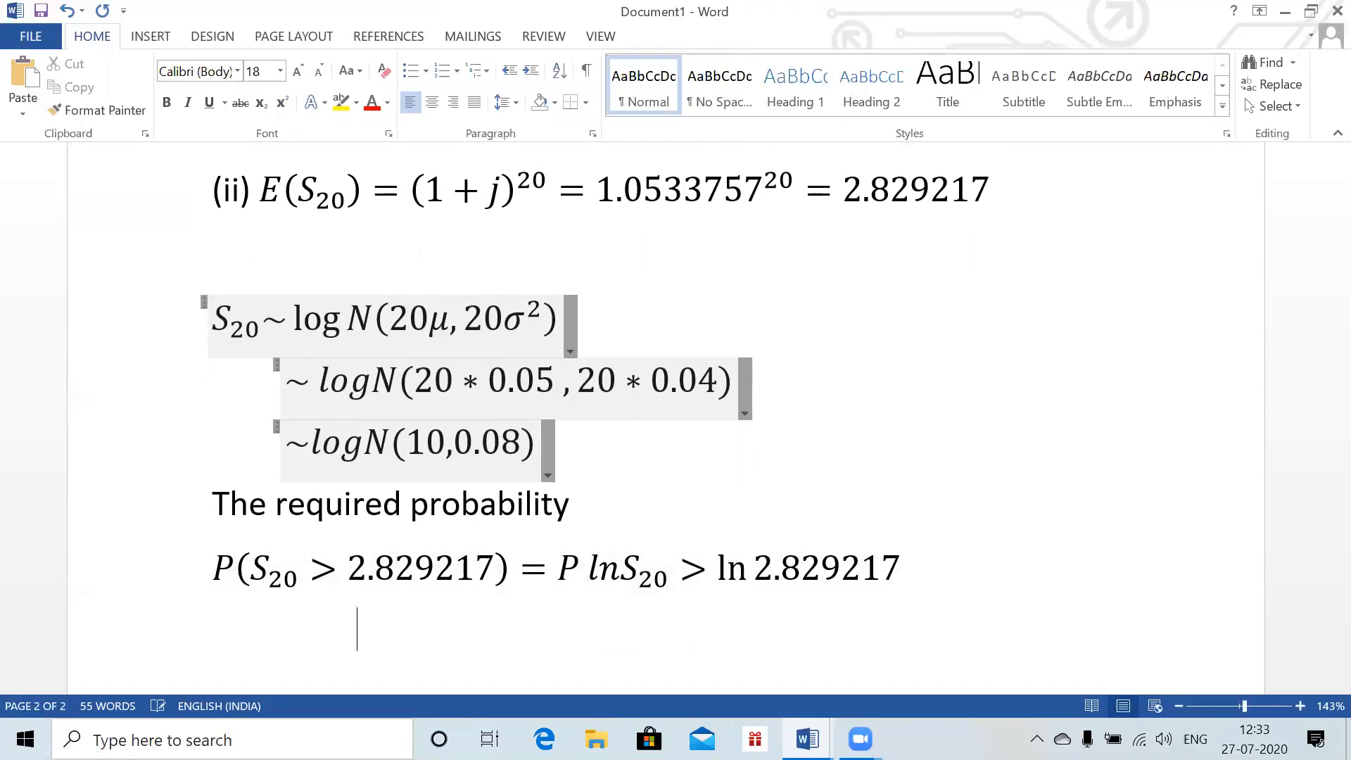
pyautogui.write('=')
pyautogui.hotkey('alt', '=')
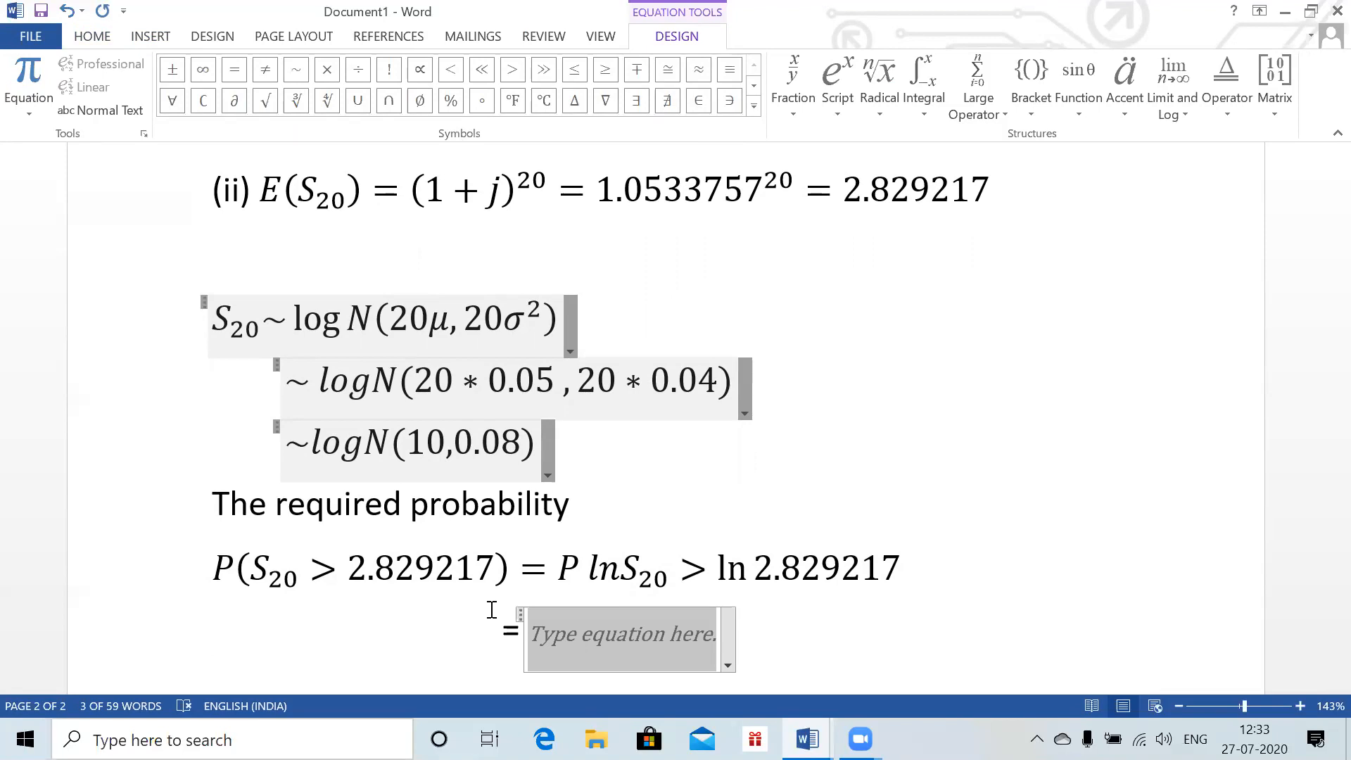
pyautogui.write('P')
pyautogui.press('BackSpace')
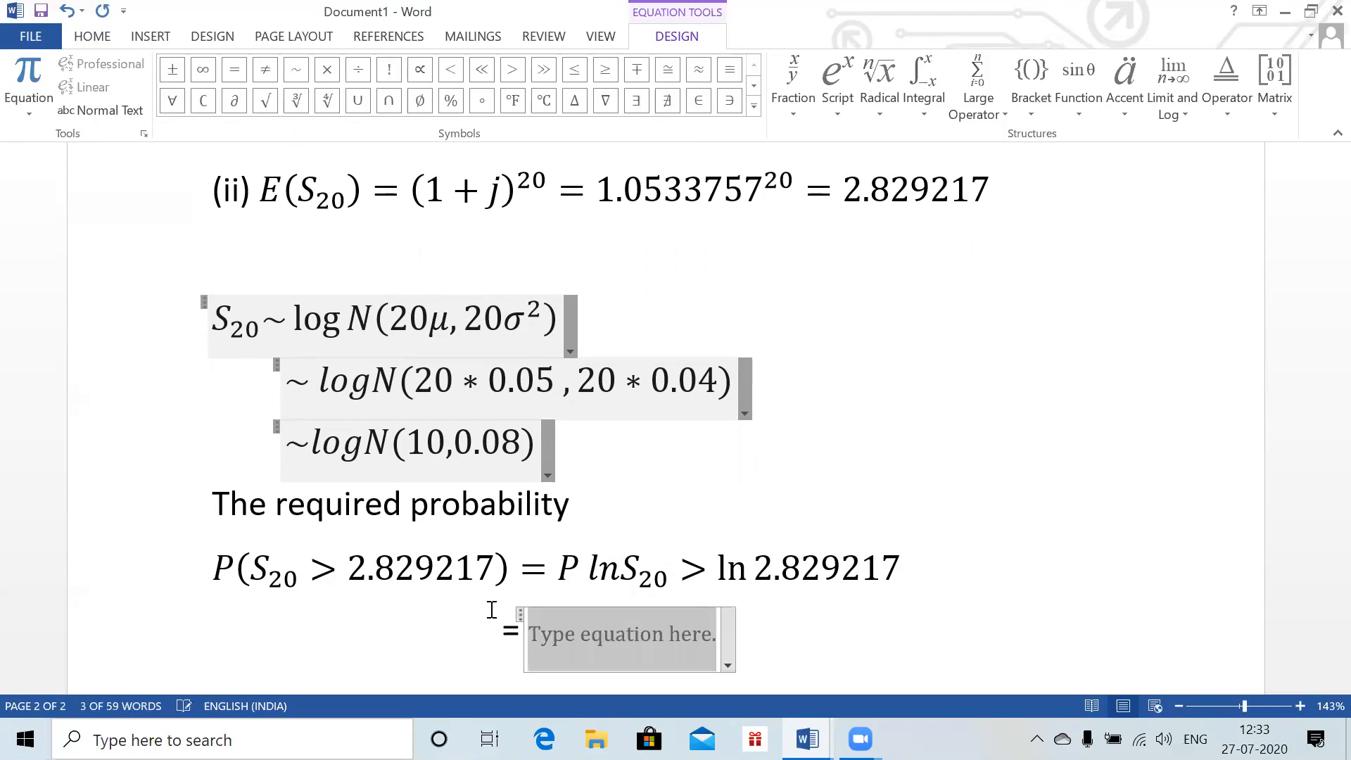
pyautogui.write('P(X')
pyautogui.press('BackSpace')
pyautogui.write('Z> ')
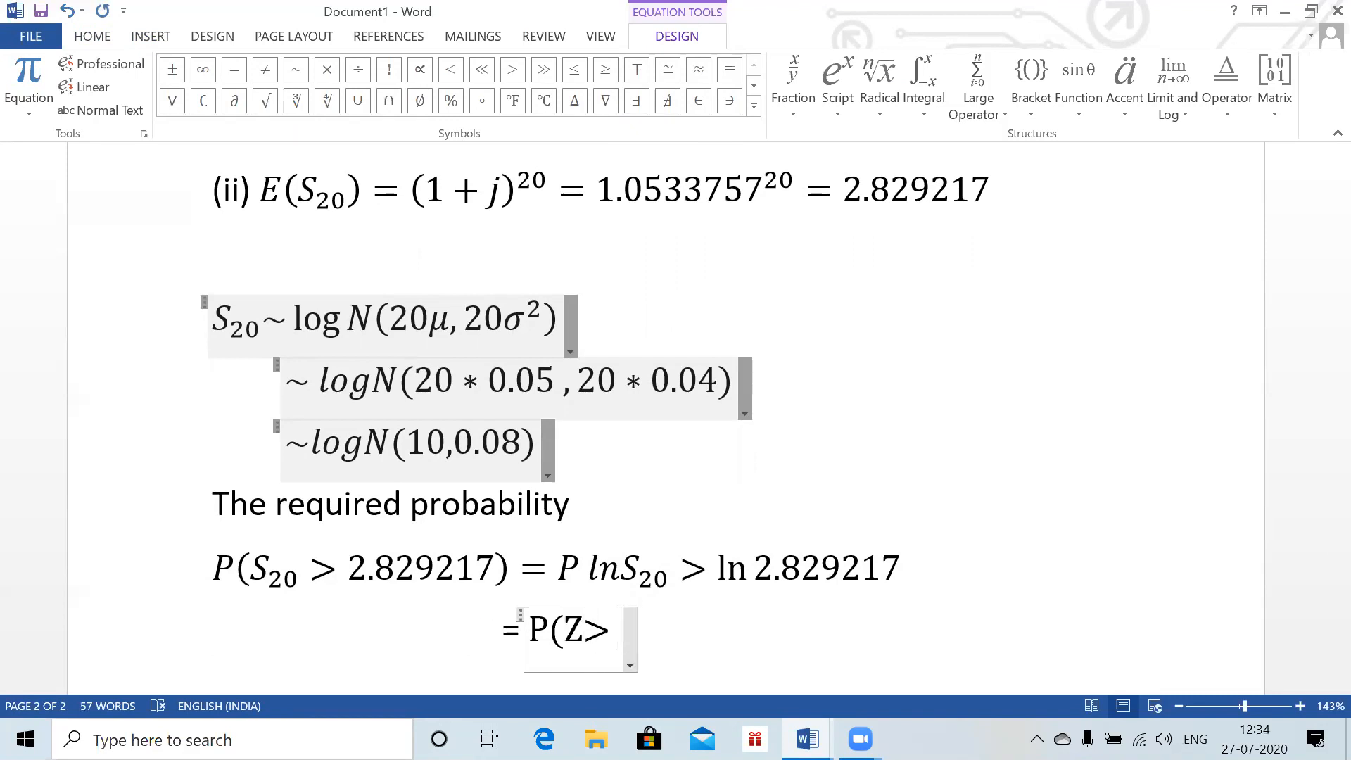
# - Continue the equation with the numerator (ln2.829217−1), retyping the italic 2.829217 in upright digits
pyautogui.write('(')
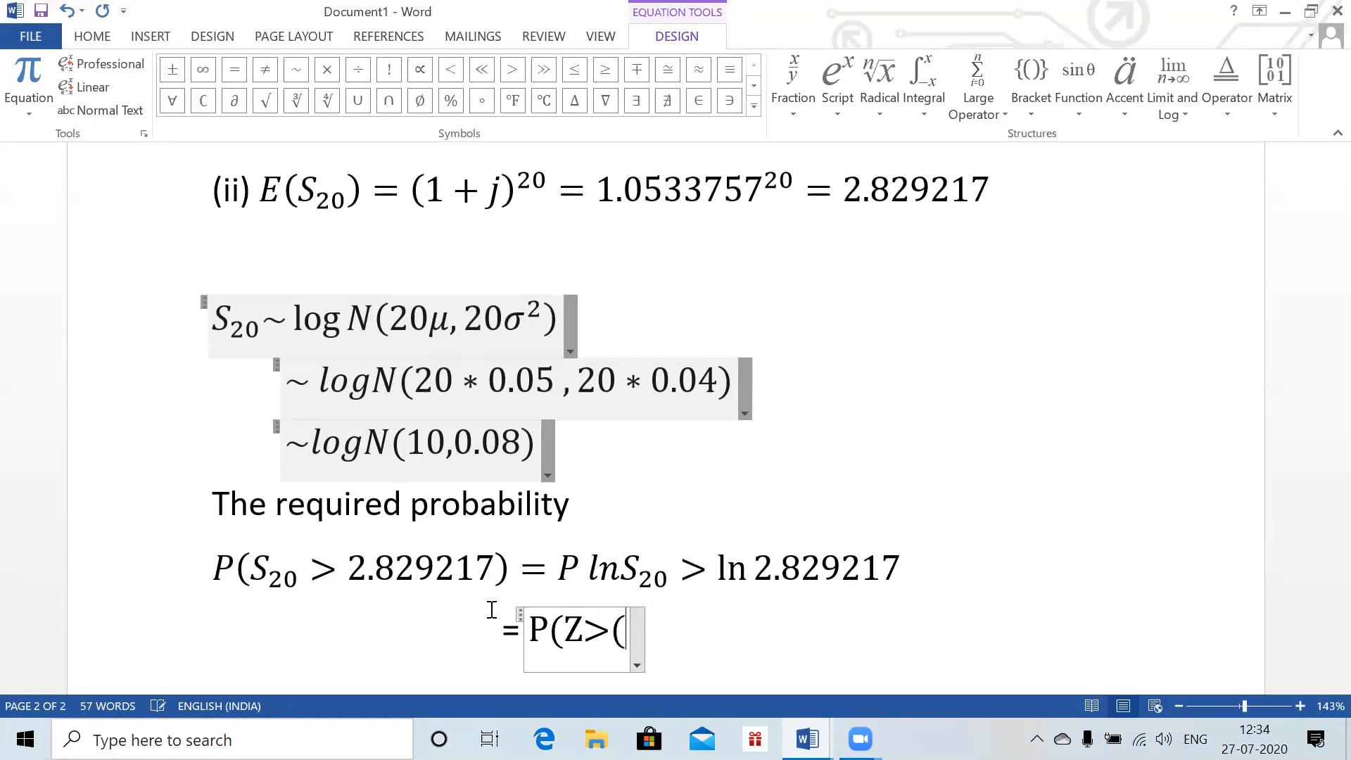
pyautogui.write('ln2.8')
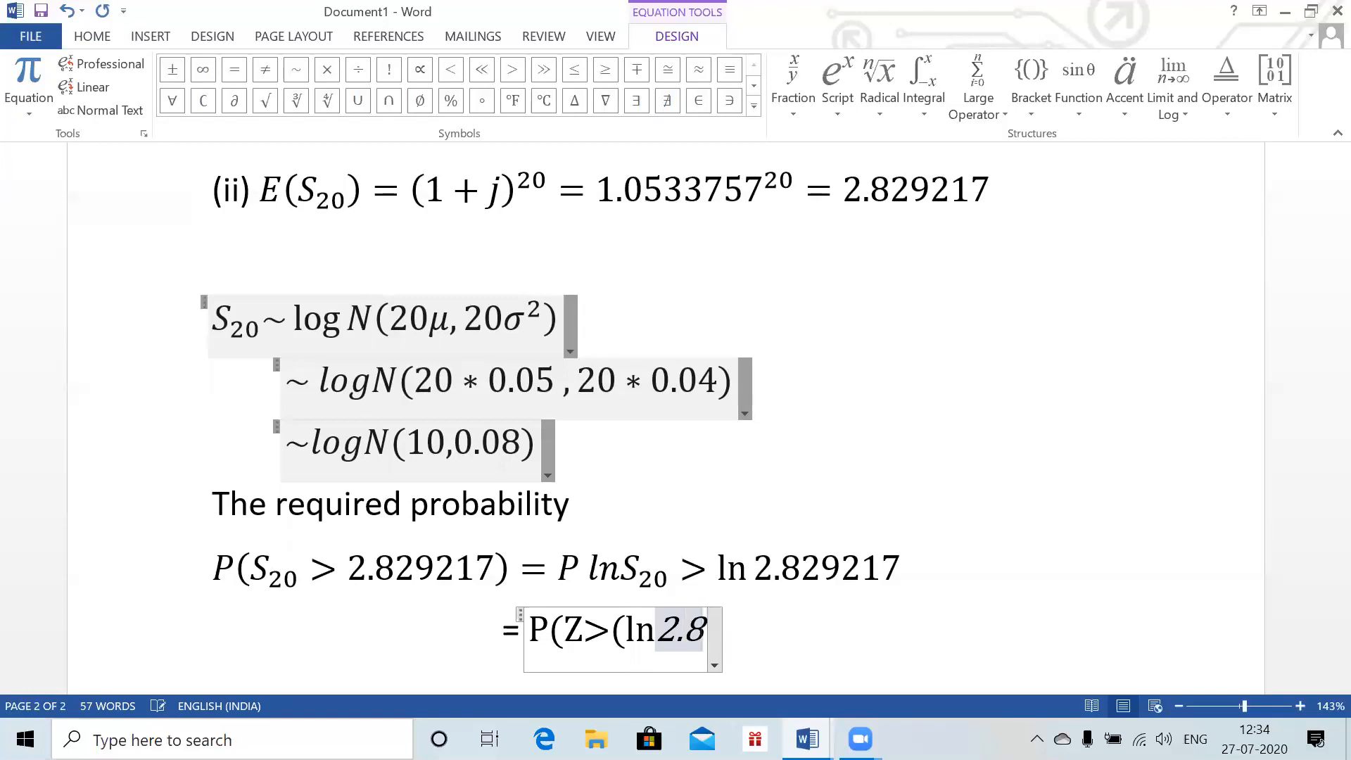
pyautogui.write('29217')
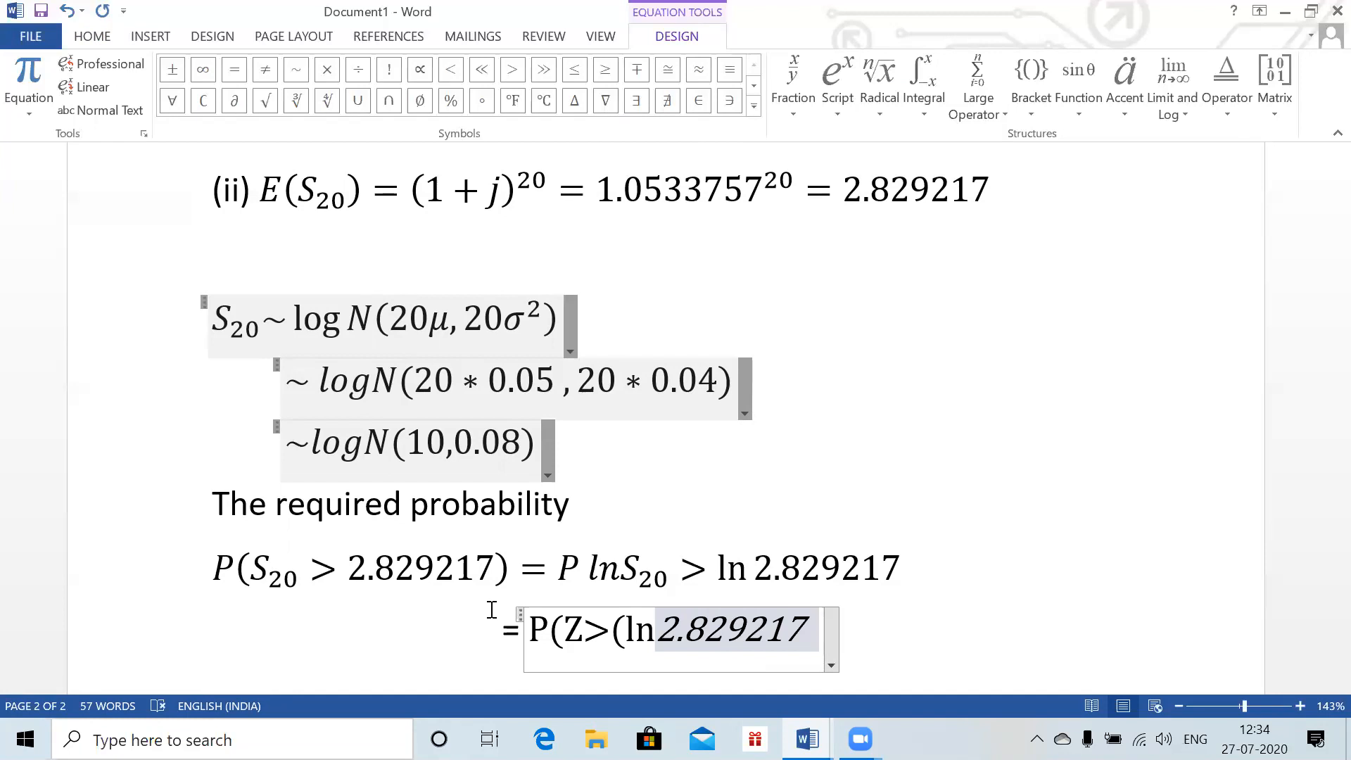
pyautogui.hotkey('ctrl', 'z')
pyautogui.hotkey('ctrl', 'z')
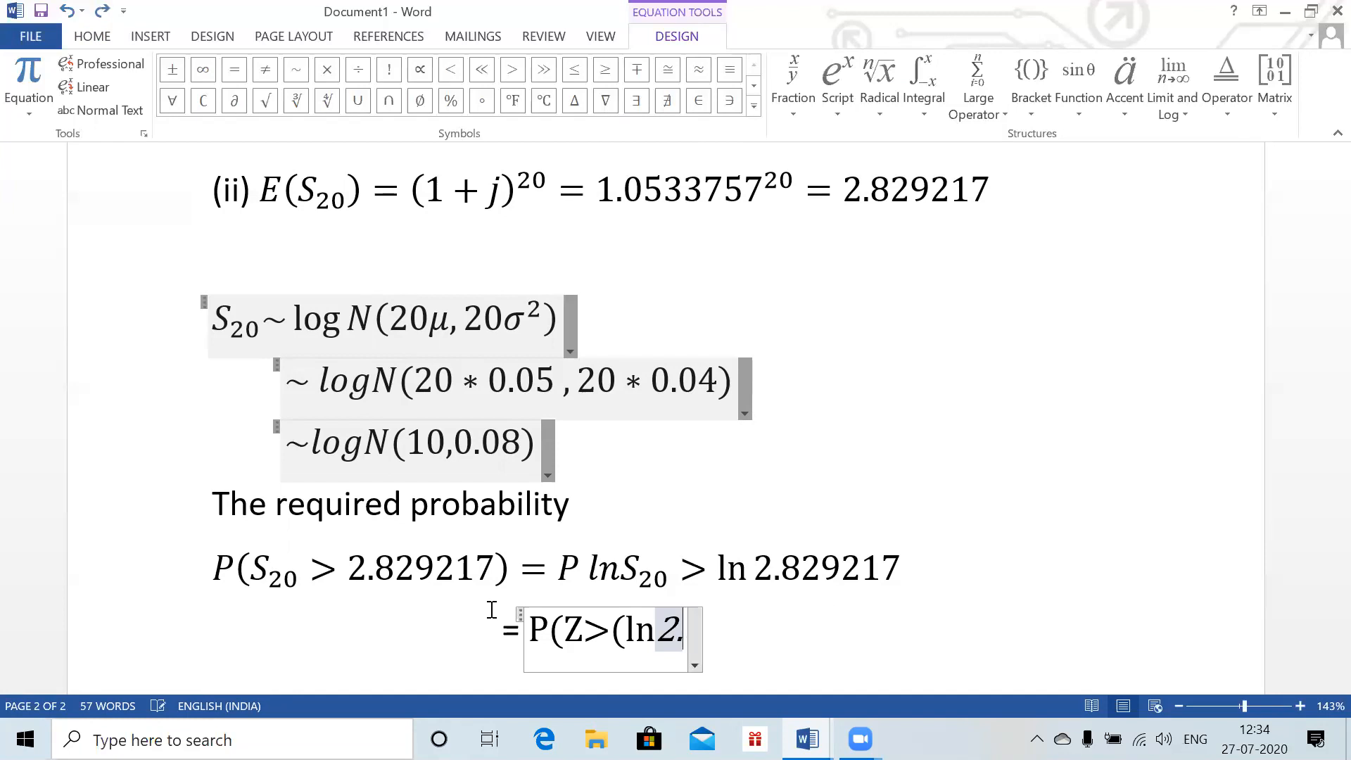
pyautogui.press('BackSpace')
pyautogui.press('BackSpace')
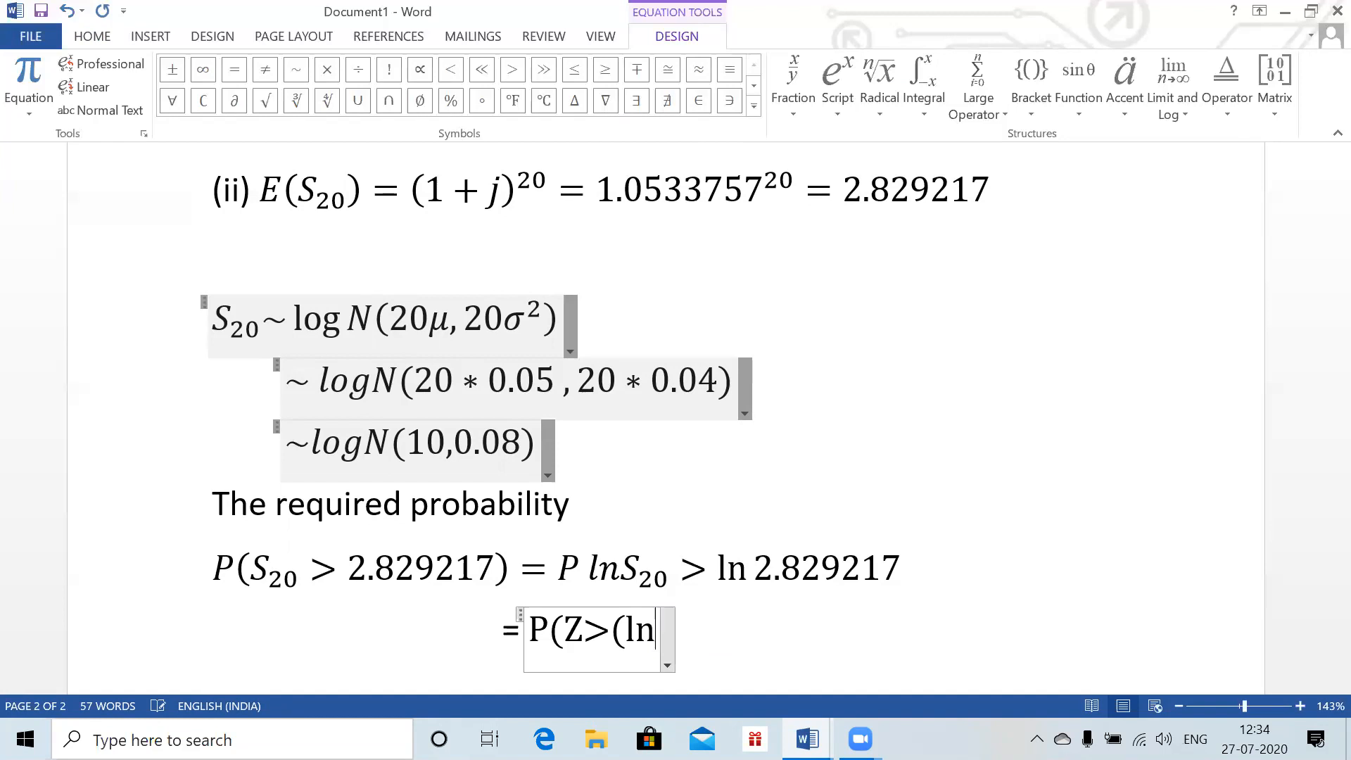
pyautogui.write('2.')
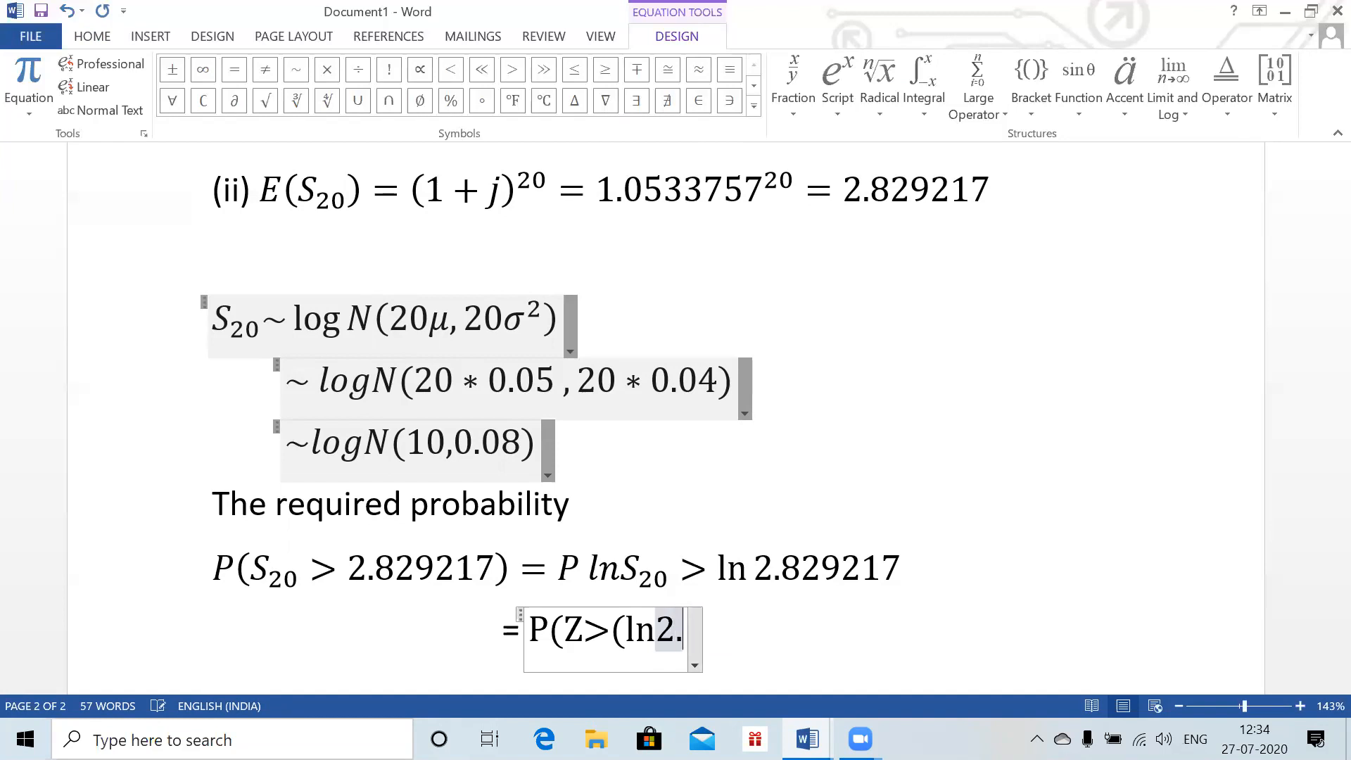
pyautogui.write('82921')
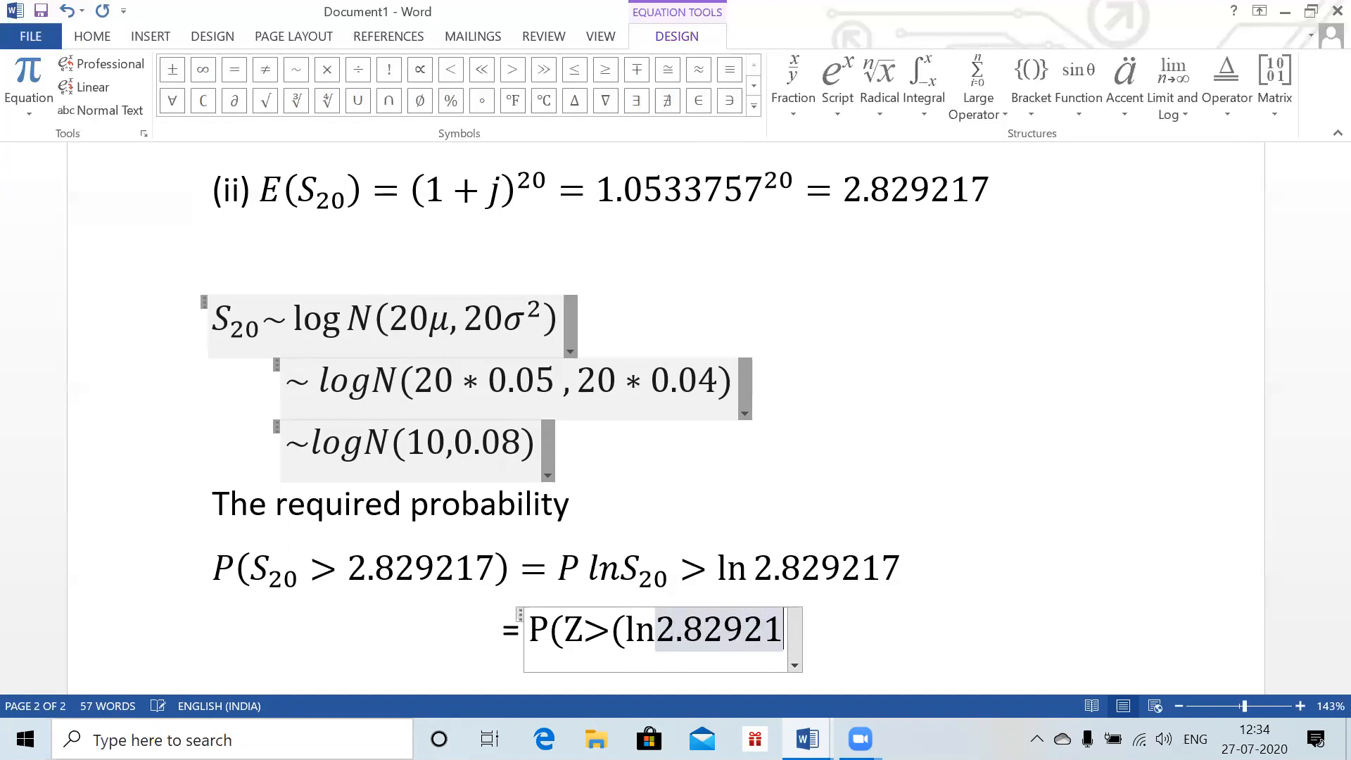
pyautogui.write('7-1)')
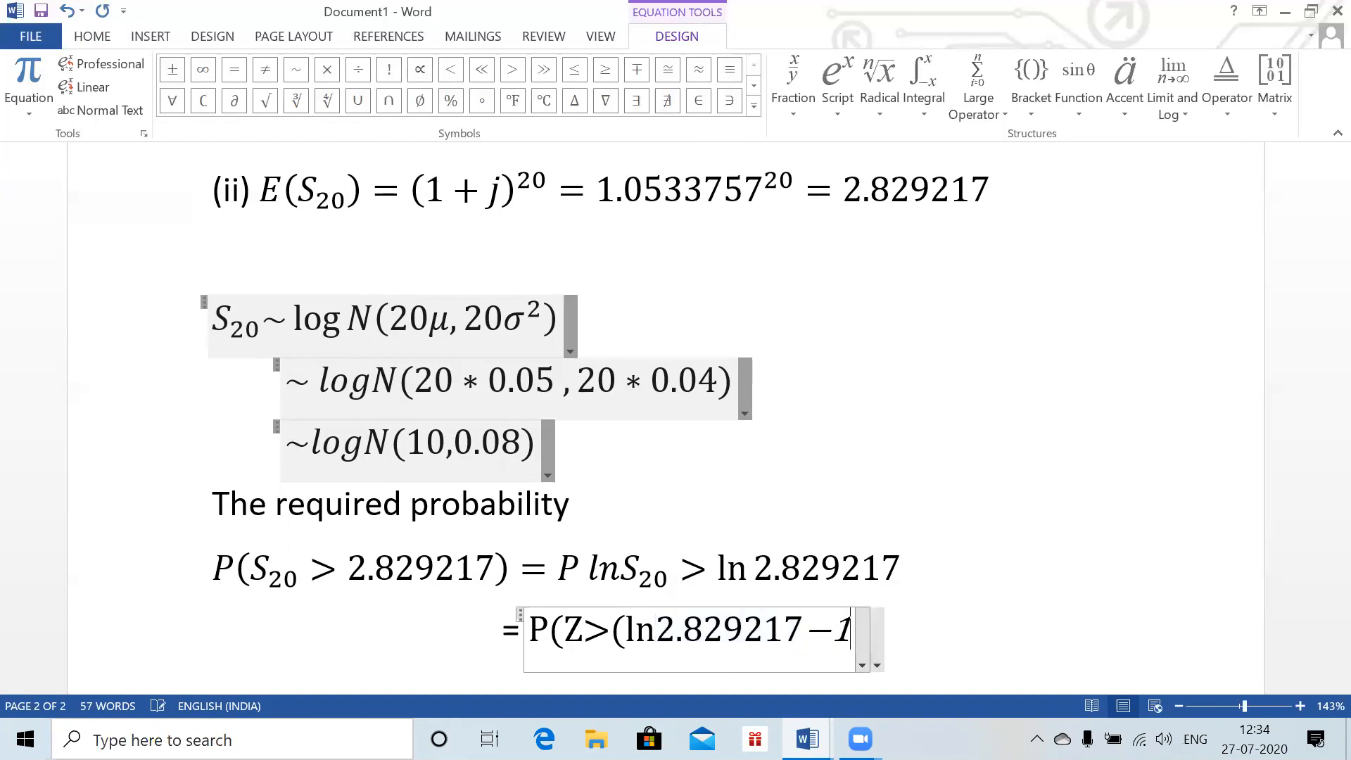
# - Try to add a division slash and a square root using sqrt after the numerator
pyautogui.write('/')
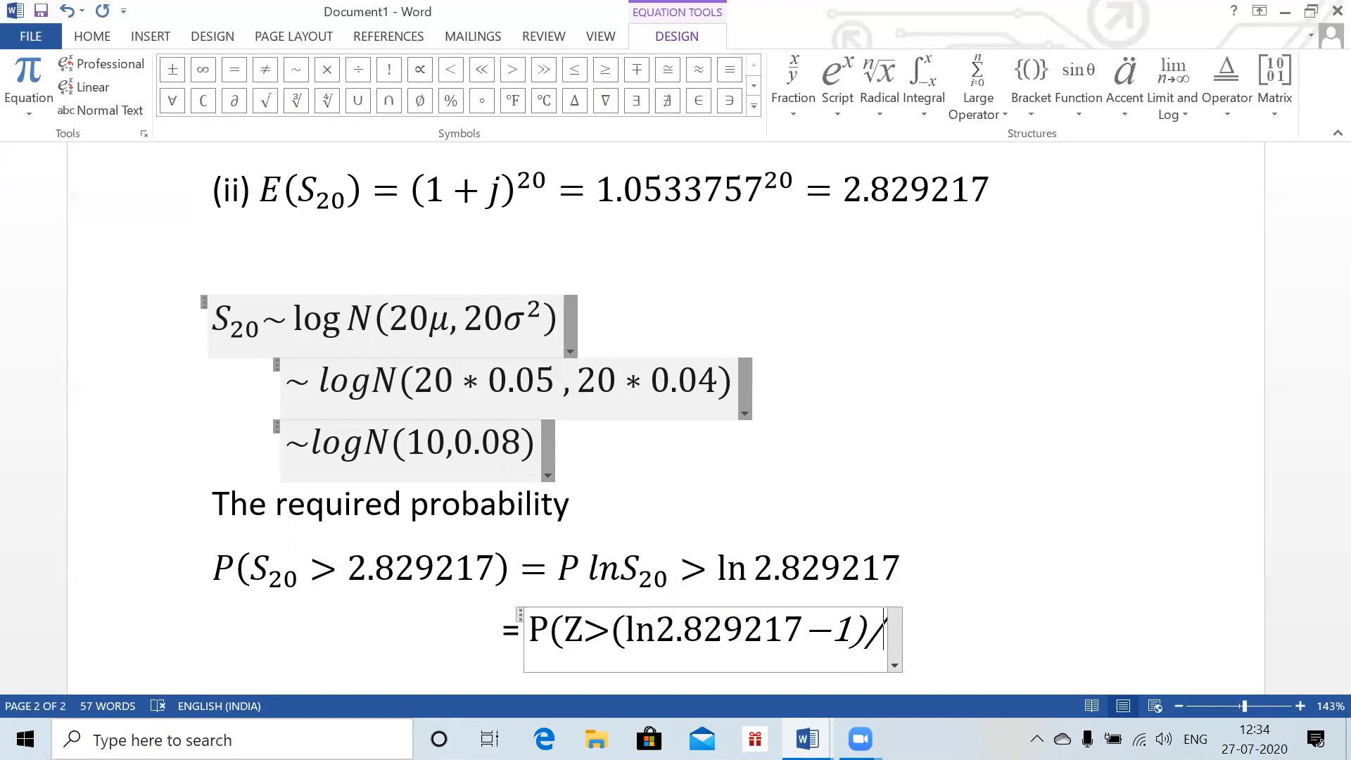
pyautogui.write('\\sqrt')
pyautogui.press('BackSpace')
pyautogui.press('BackSpace')
pyautogui.press('BackSpace')
pyautogui.press('BackSpace')
pyautogui.press('BackSpace')
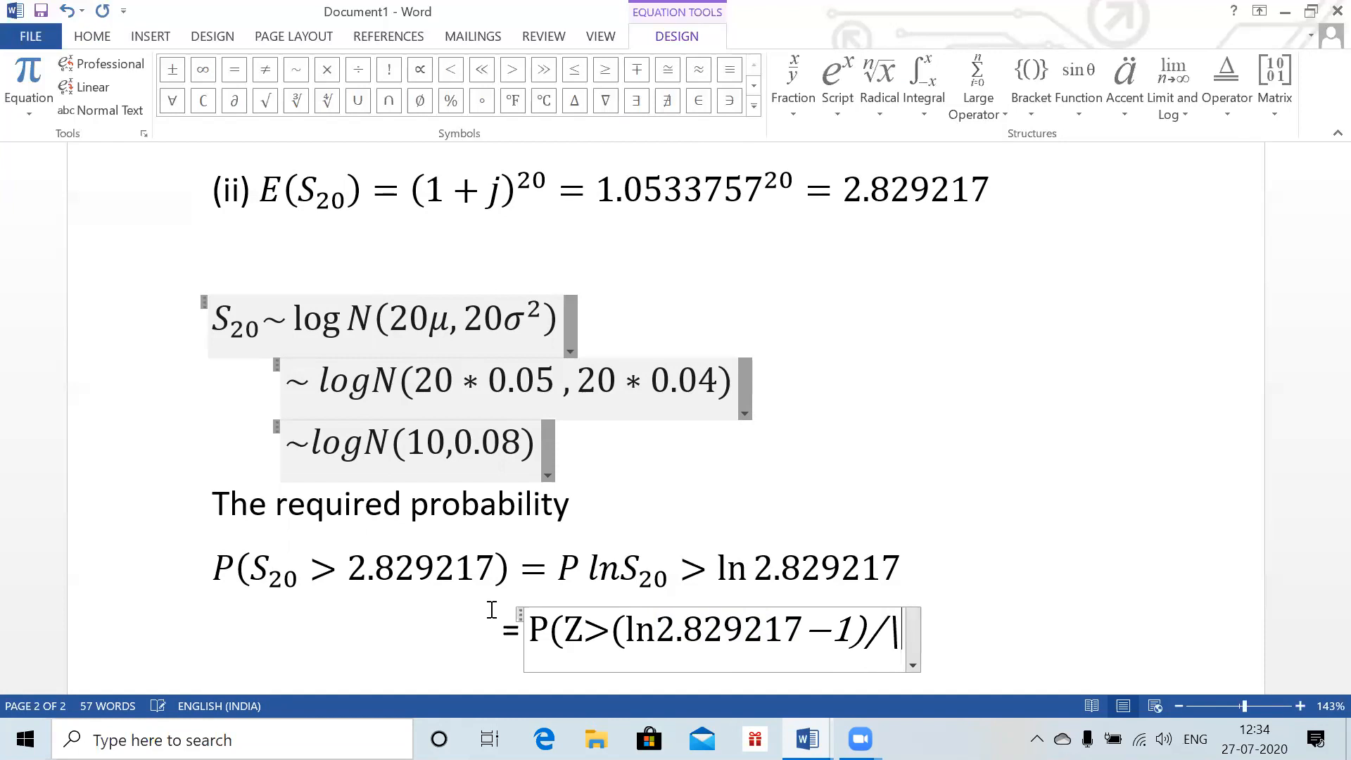
pyautogui.write('sqrt(')
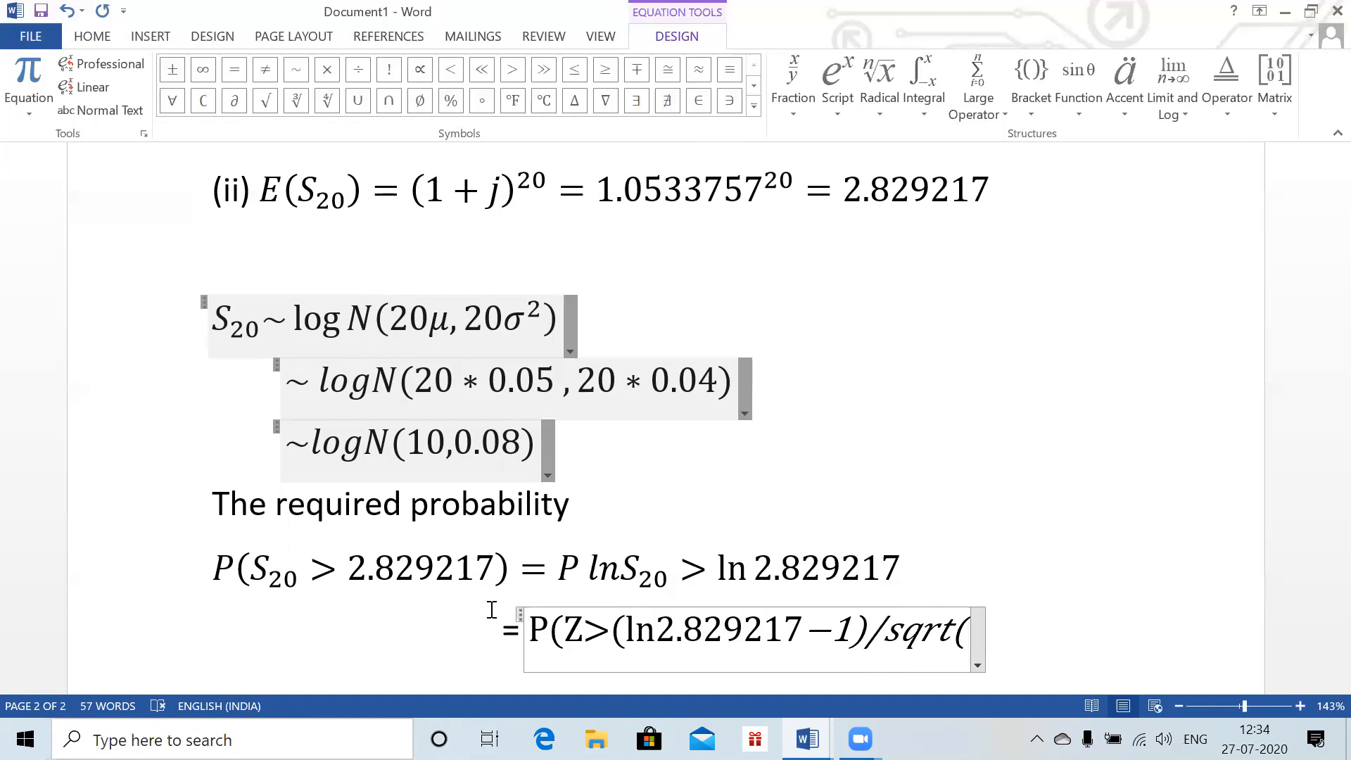
pyautogui.press('BackSpace')
pyautogui.press('BackSpace')
pyautogui.press('BackSpace')
pyautogui.press('BackSpace')
pyautogui.press('BackSpace')
# - Enter √(0.08) as the denominator and undo the automatic reformatting of the root
pyautogui.write('\\sqrt(0.')
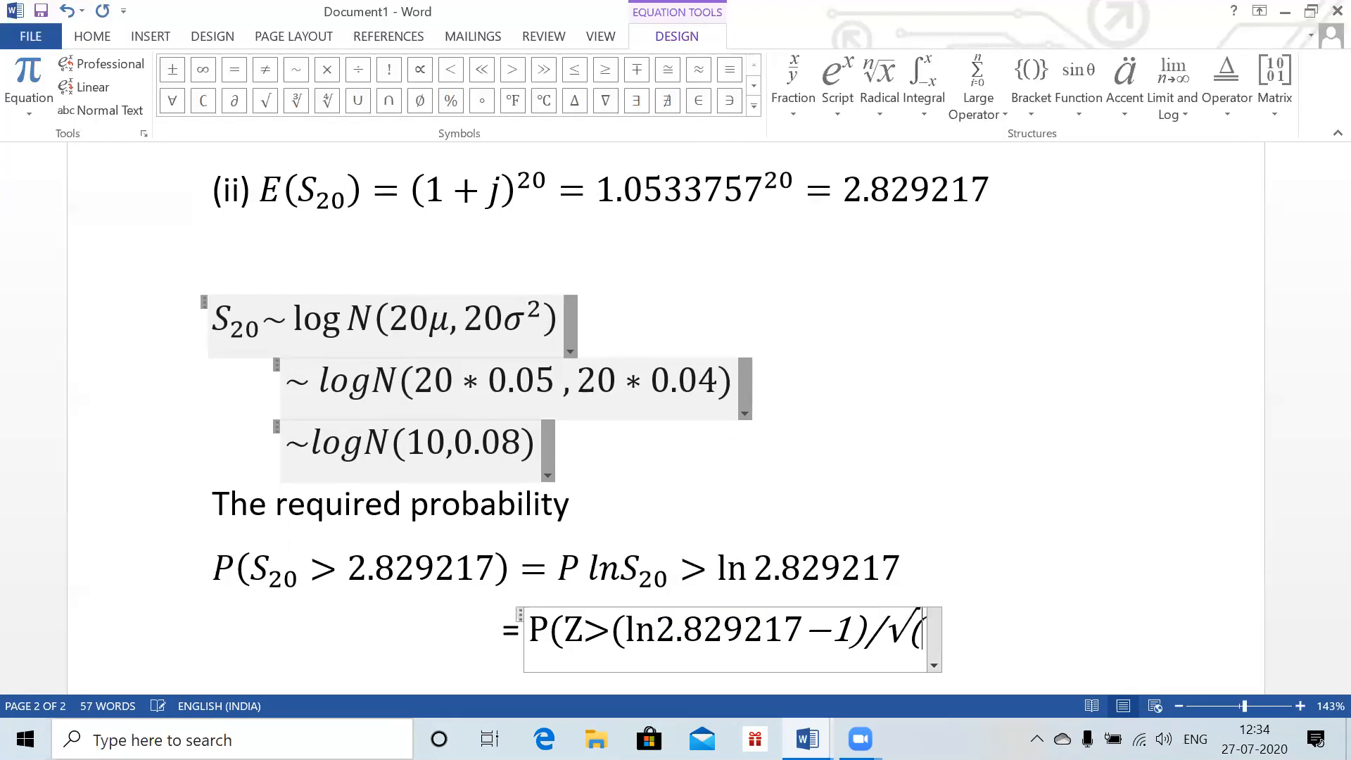
pyautogui.write('08)')
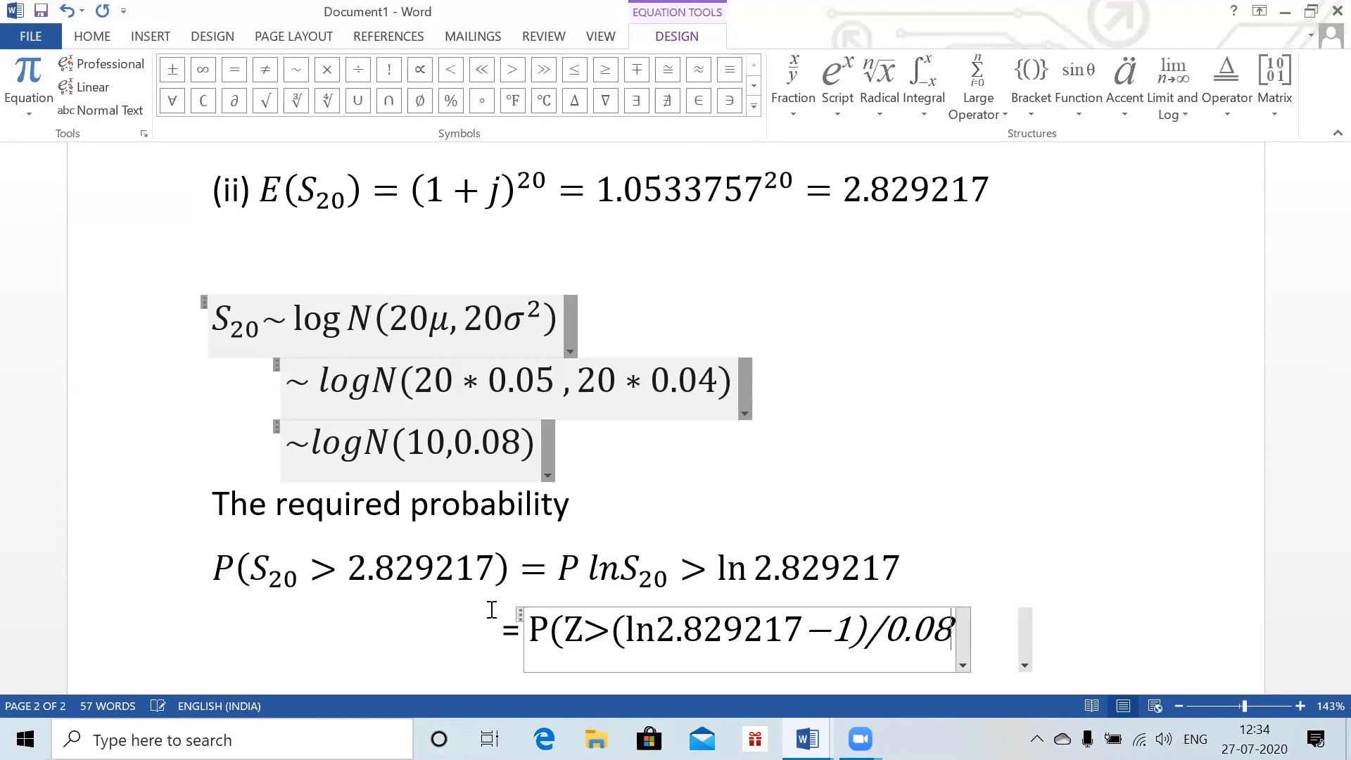
pyautogui.hotkey('ctrl', 'z')
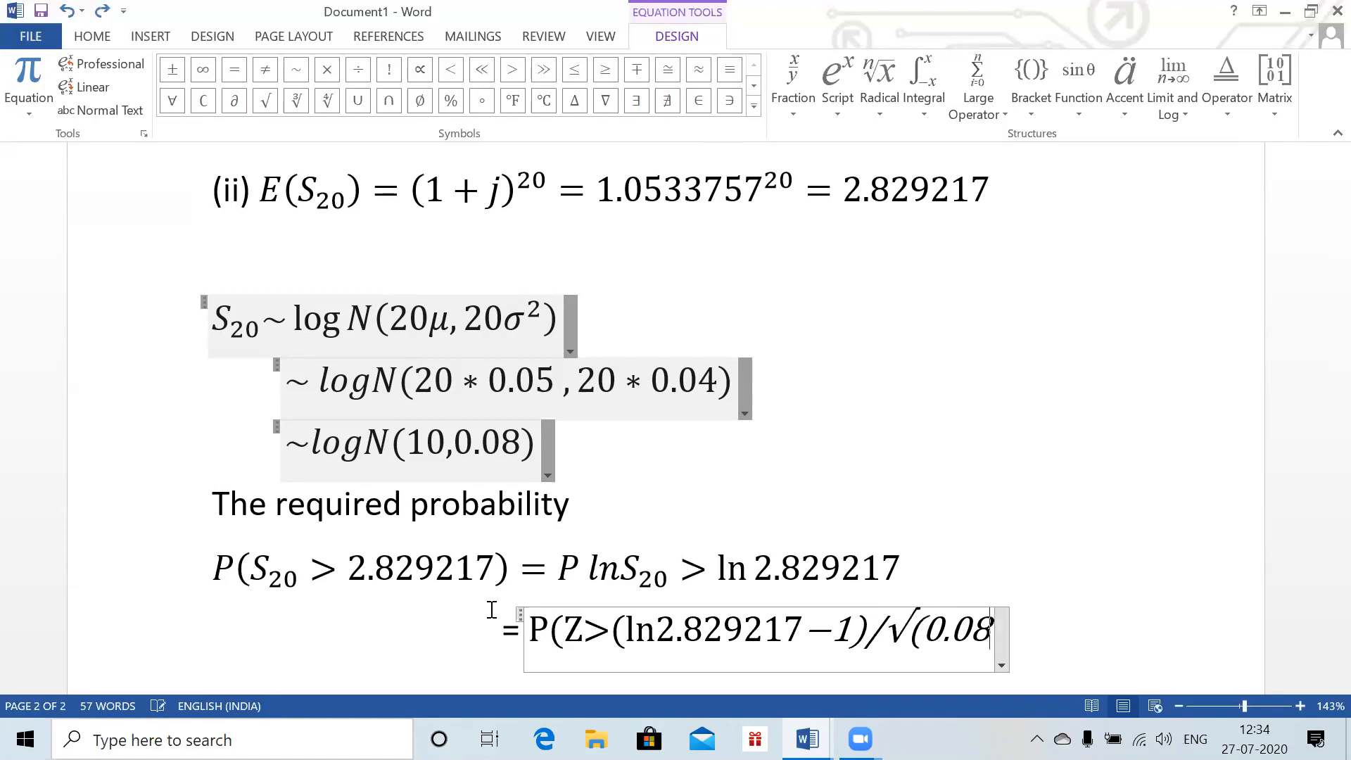
pyautogui.write(')')
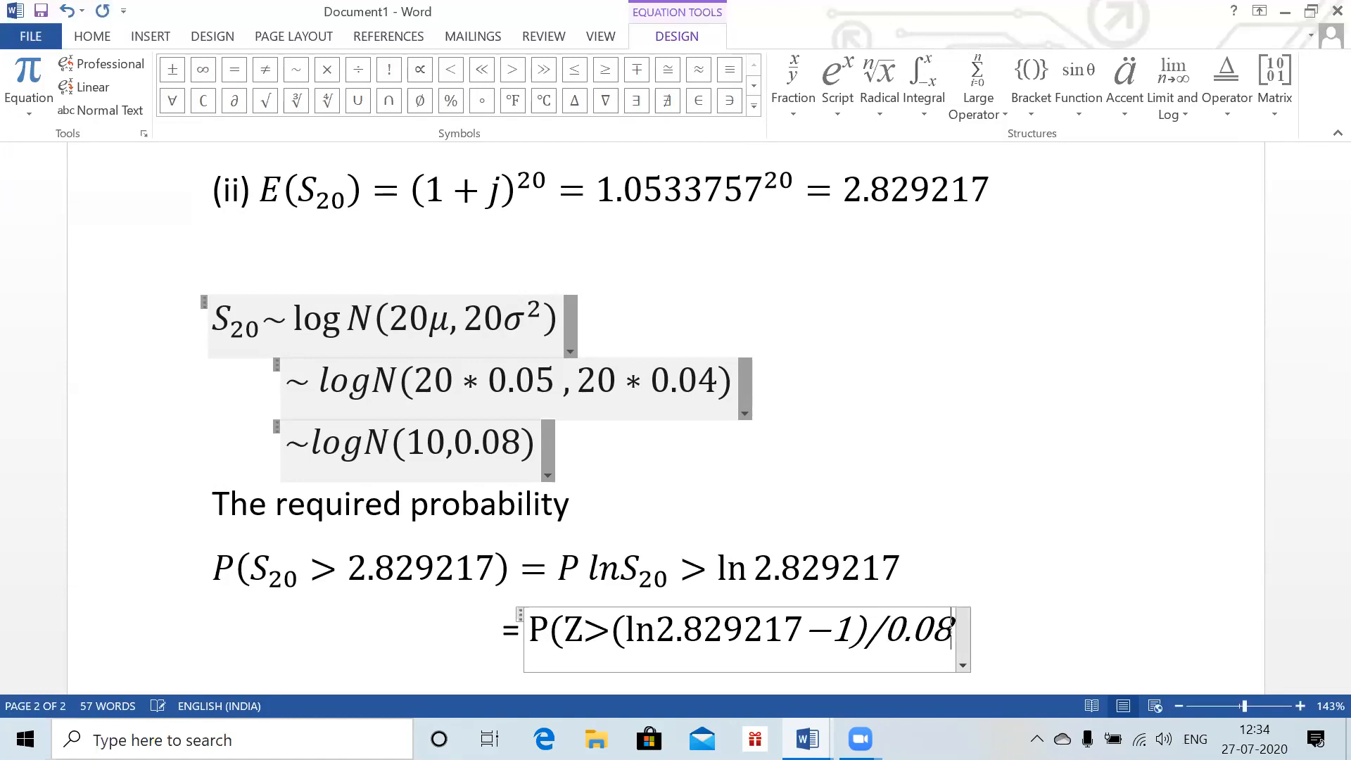
pyautogui.hotkey('ctrl', 'z')
pyautogui.hotkey('ctrl', 'z')
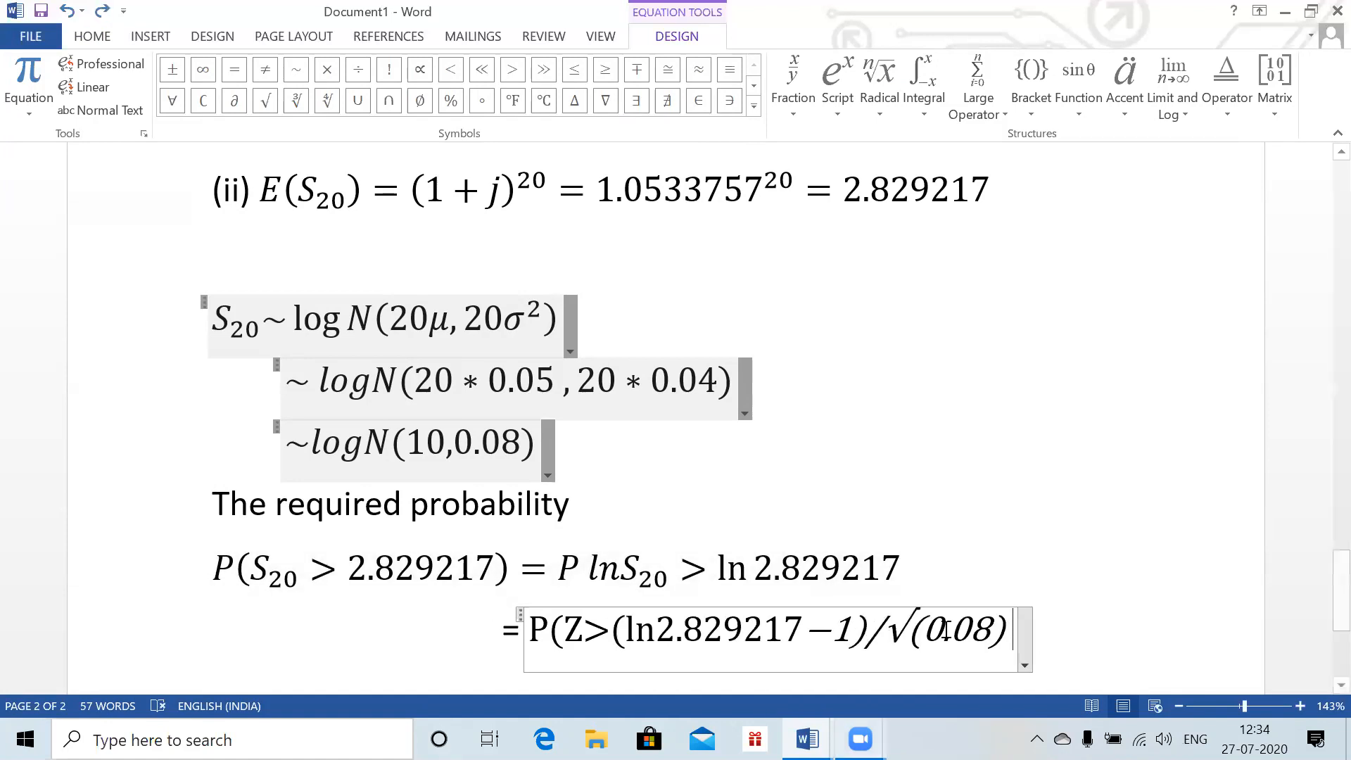
# - Remove the italic formatting from the −1)/√(0.08) part of the equation
pyautogui.moveTo(1341, 570); pyautogui.dragTo(1341, 601)
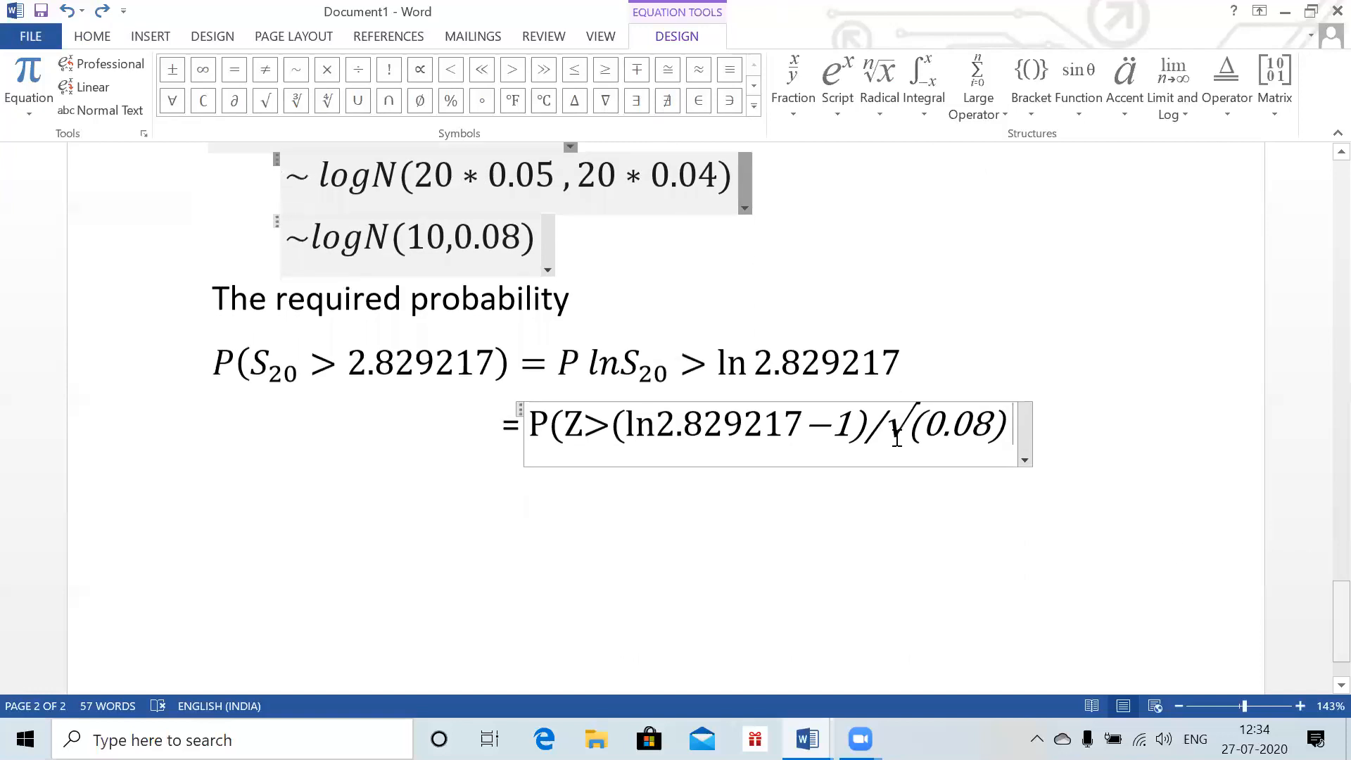
pyautogui.moveTo(805, 422); pyautogui.dragTo(1007, 437)
pyautogui.hotkey('ctrl', 'i')
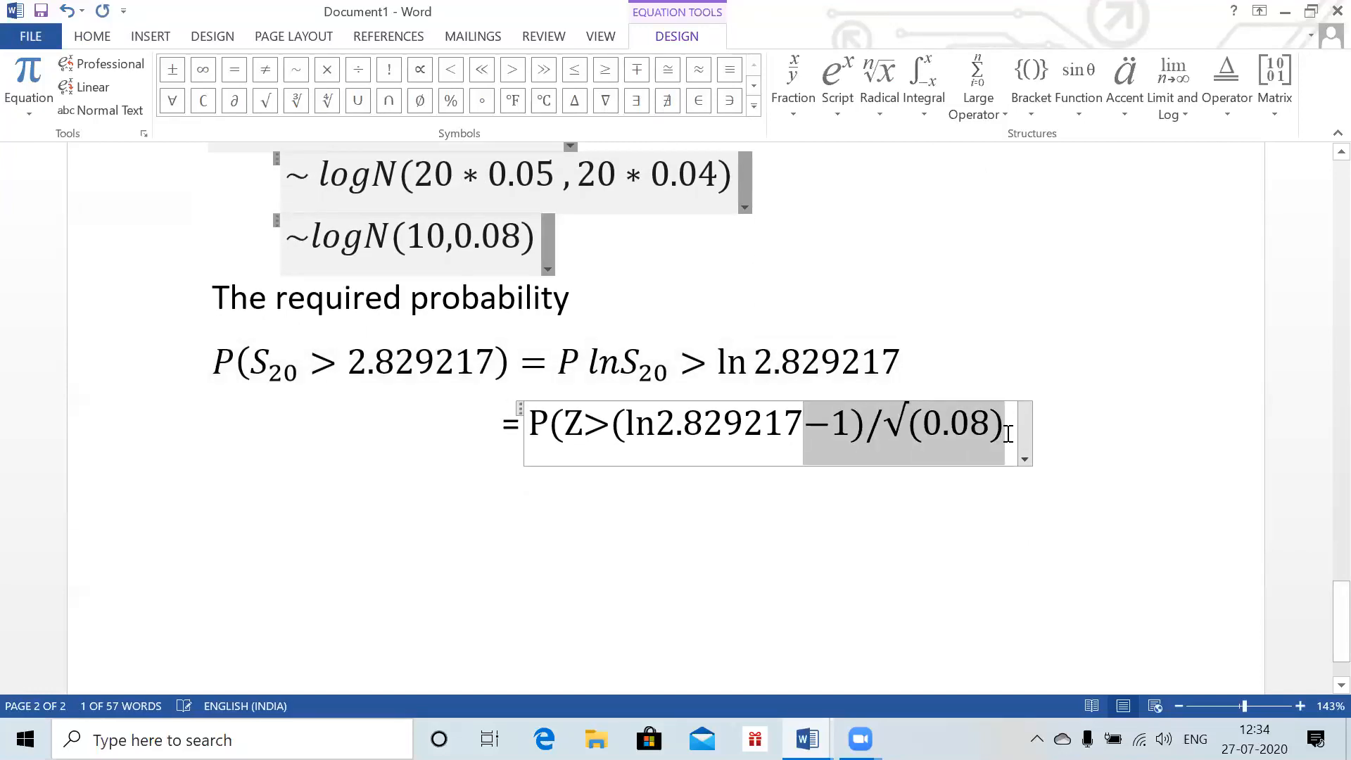
pyautogui.click(911, 425)
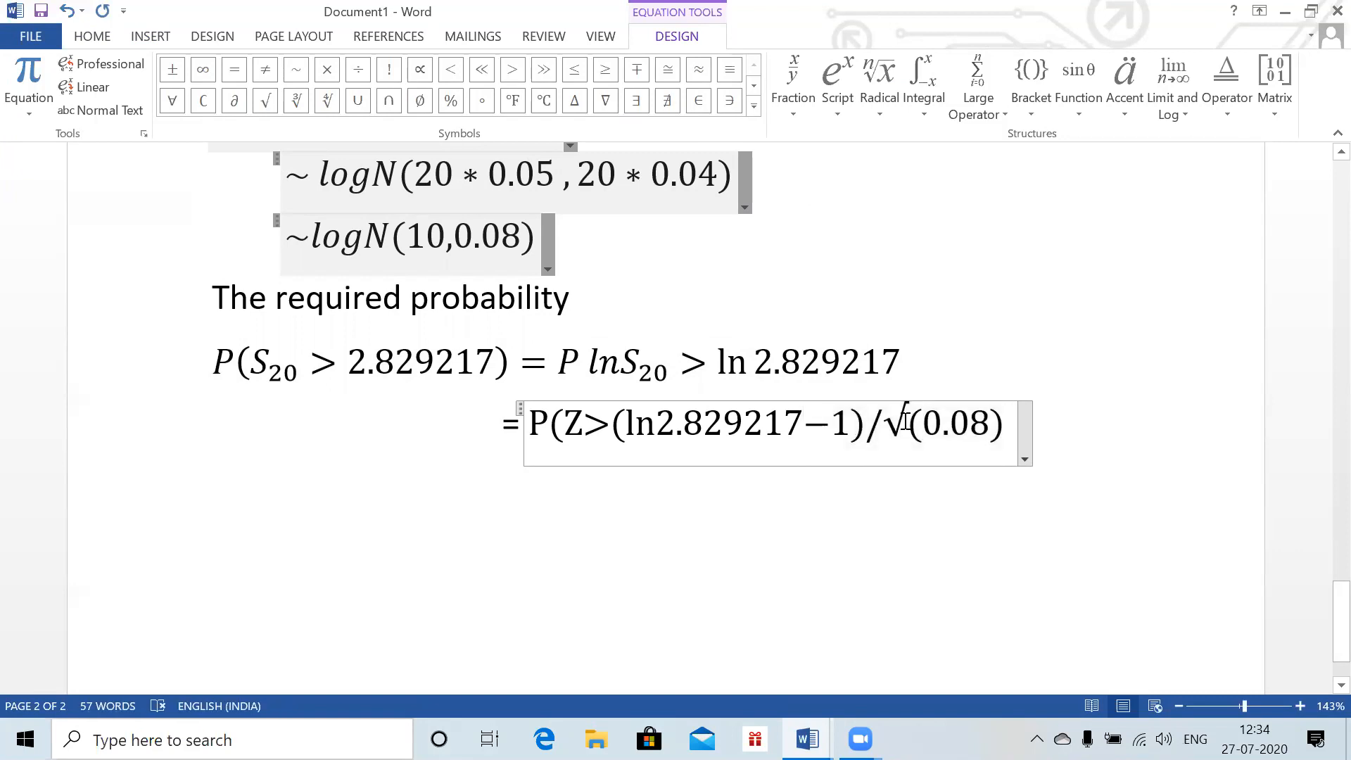
# - Delete the denominator /√(0.08) from the end of the equation
pyautogui.click(1010, 425)
pyautogui.hotkey('shift', 'Left')
pyautogui.hotkey('shift', 'Left')
pyautogui.hotkey('shift', 'Left')
pyautogui.hotkey('shift', 'Left')
pyautogui.press('BackSpace')
pyautogui.press('BackSpace')
pyautogui.press('BackSpace')
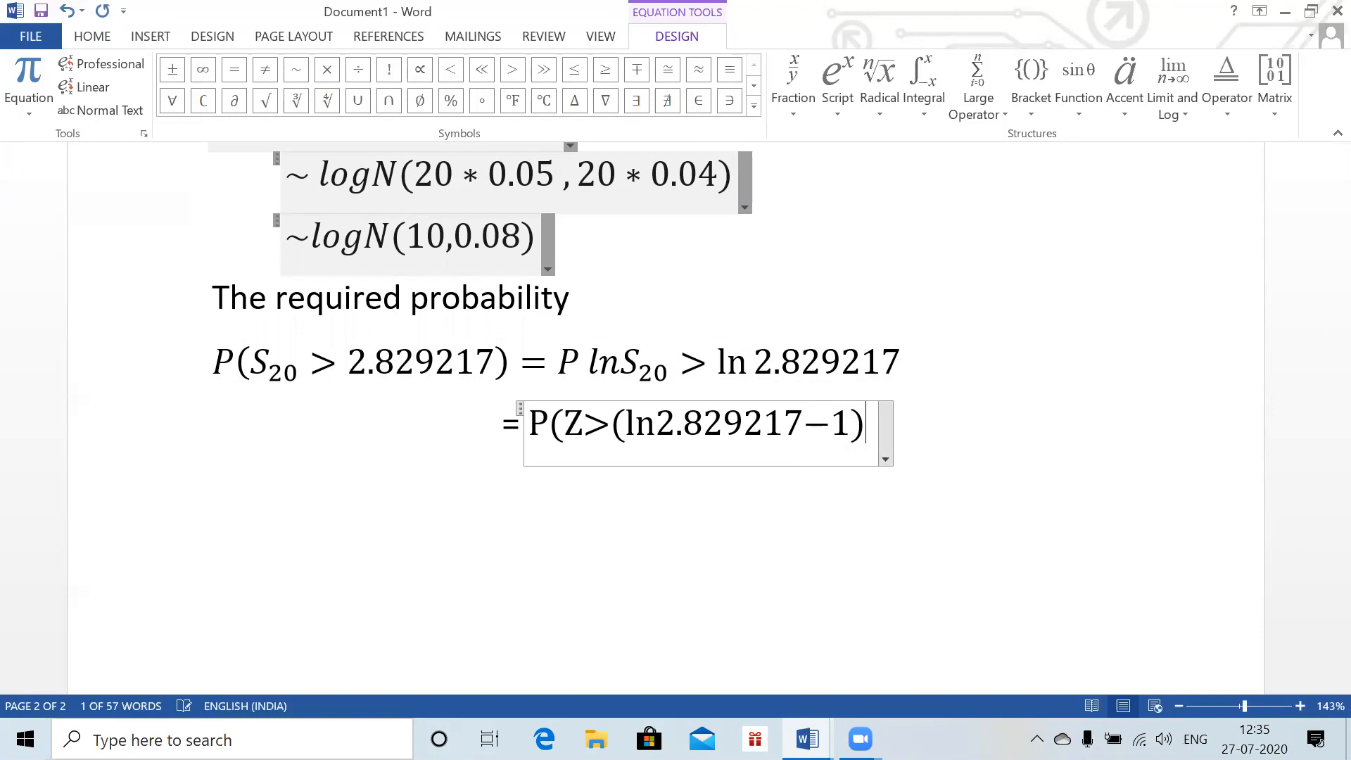
pyautogui.write(')')
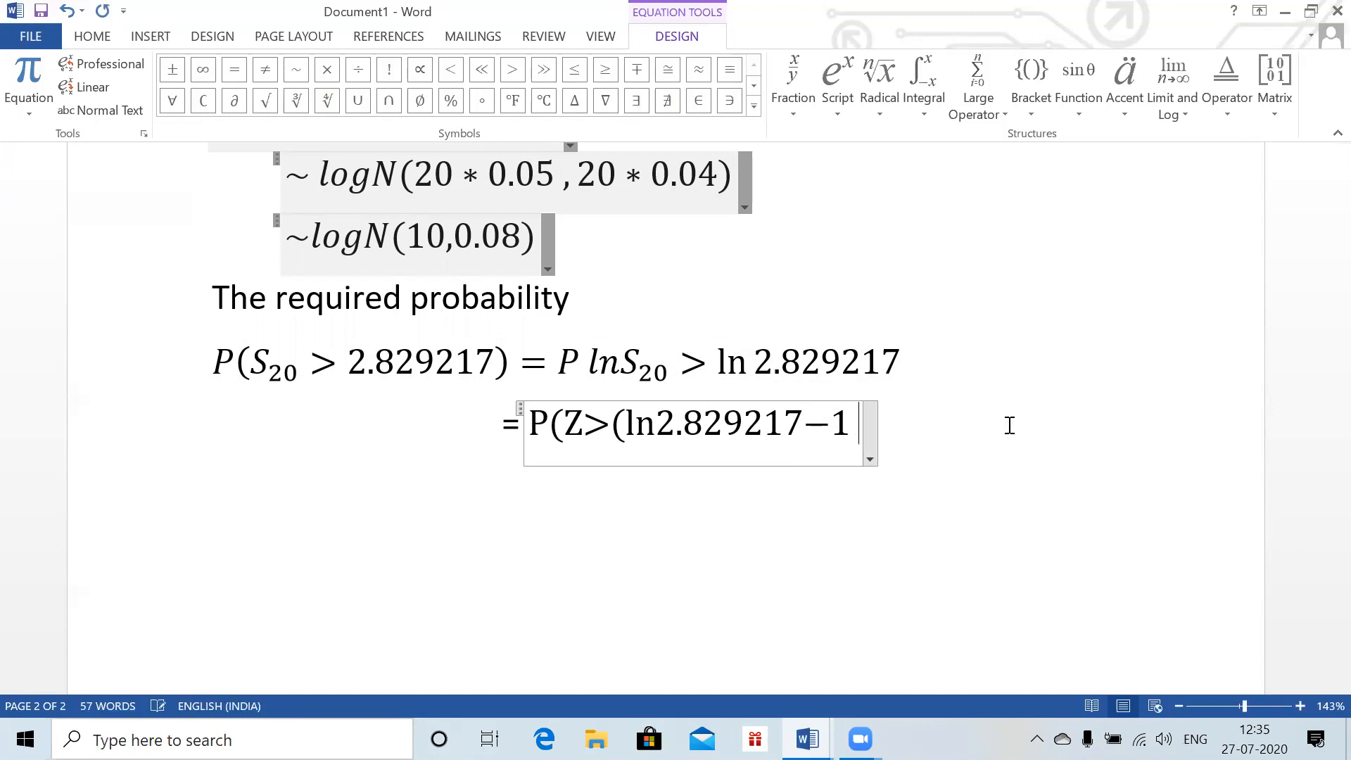
# - Retype the −1 after ln2.829217 in the standardised probability equation
pyautogui.press('BackSpace')
pyautogui.press('BackSpace')
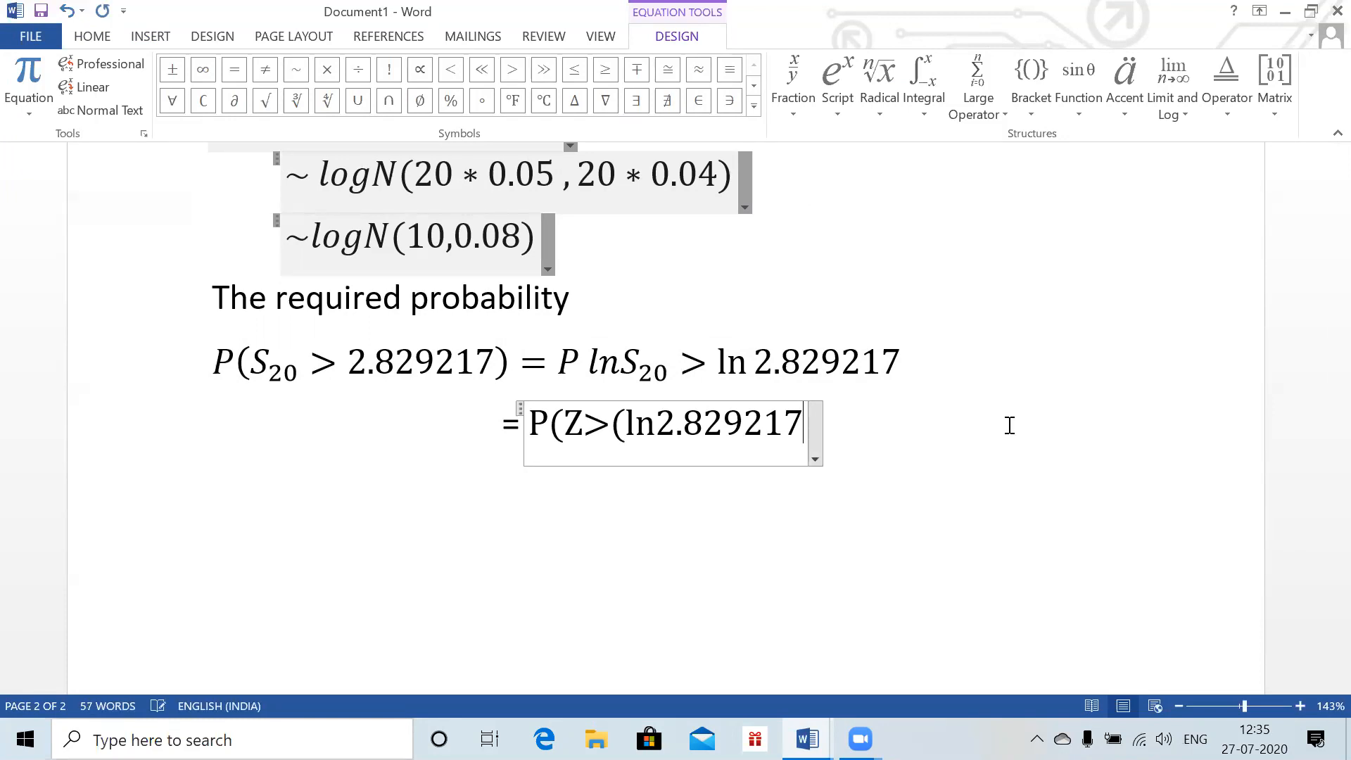
pyautogui.write('-1')
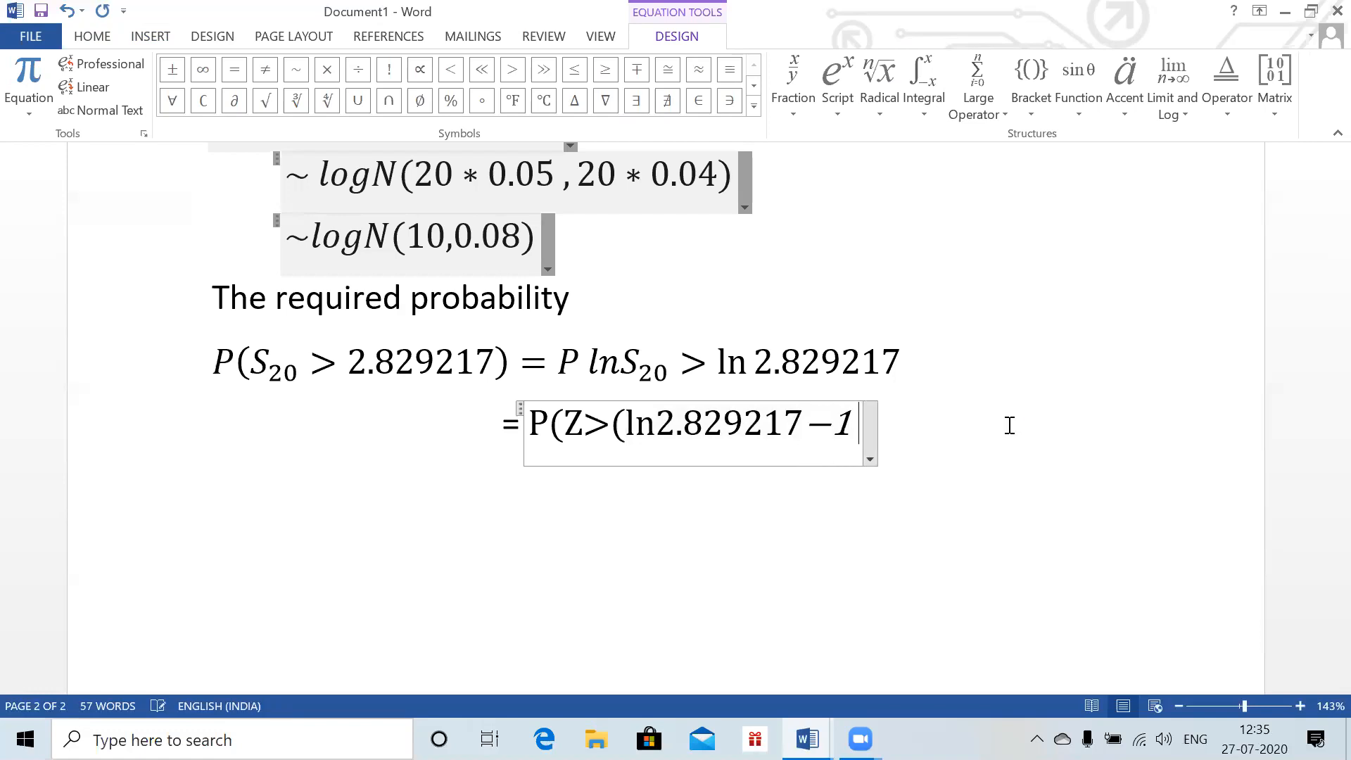
# - Delete the whole P(Z>(ln2.829217−1 expression from the equation after the equals sign
pyautogui.press('BackSpace')
pyautogui.press('BackSpace')
pyautogui.press('BackSpace')
pyautogui.press('BackSpace')
pyautogui.press('BackSpace')
pyautogui.press('BackSpace')
pyautogui.press('BackSpace')
pyautogui.press('BackSpace')
pyautogui.press('BackSpace')
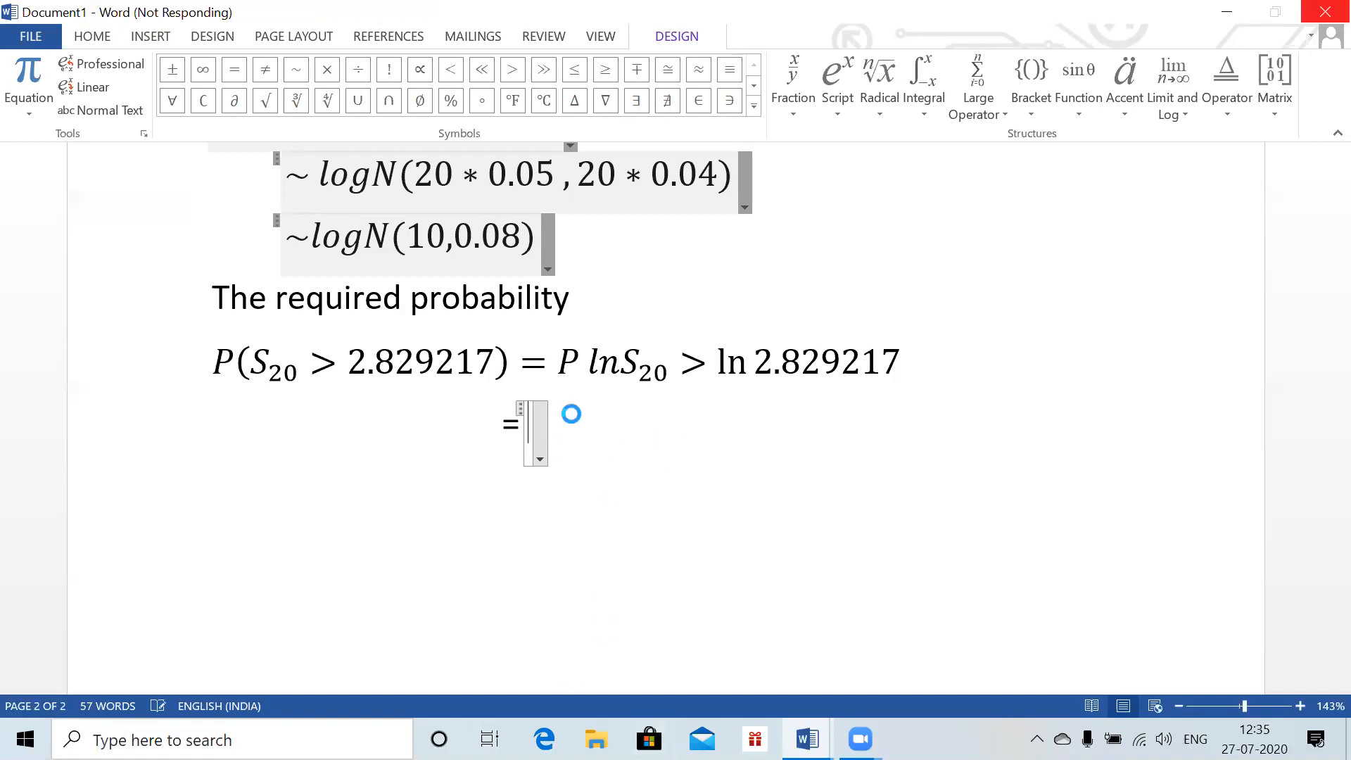
pyautogui.click(860, 739)
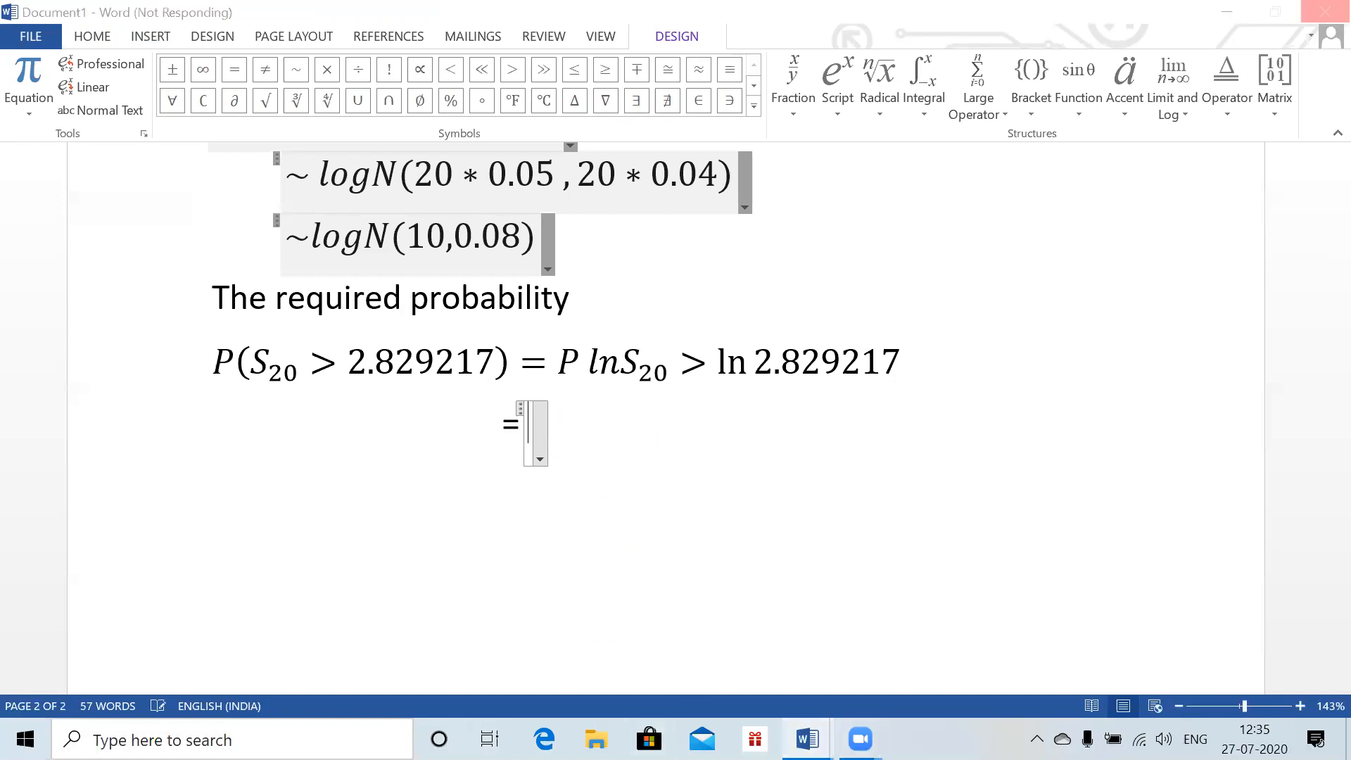
pyautogui.moveTo(807, 739)
pyautogui.click(837, 665)
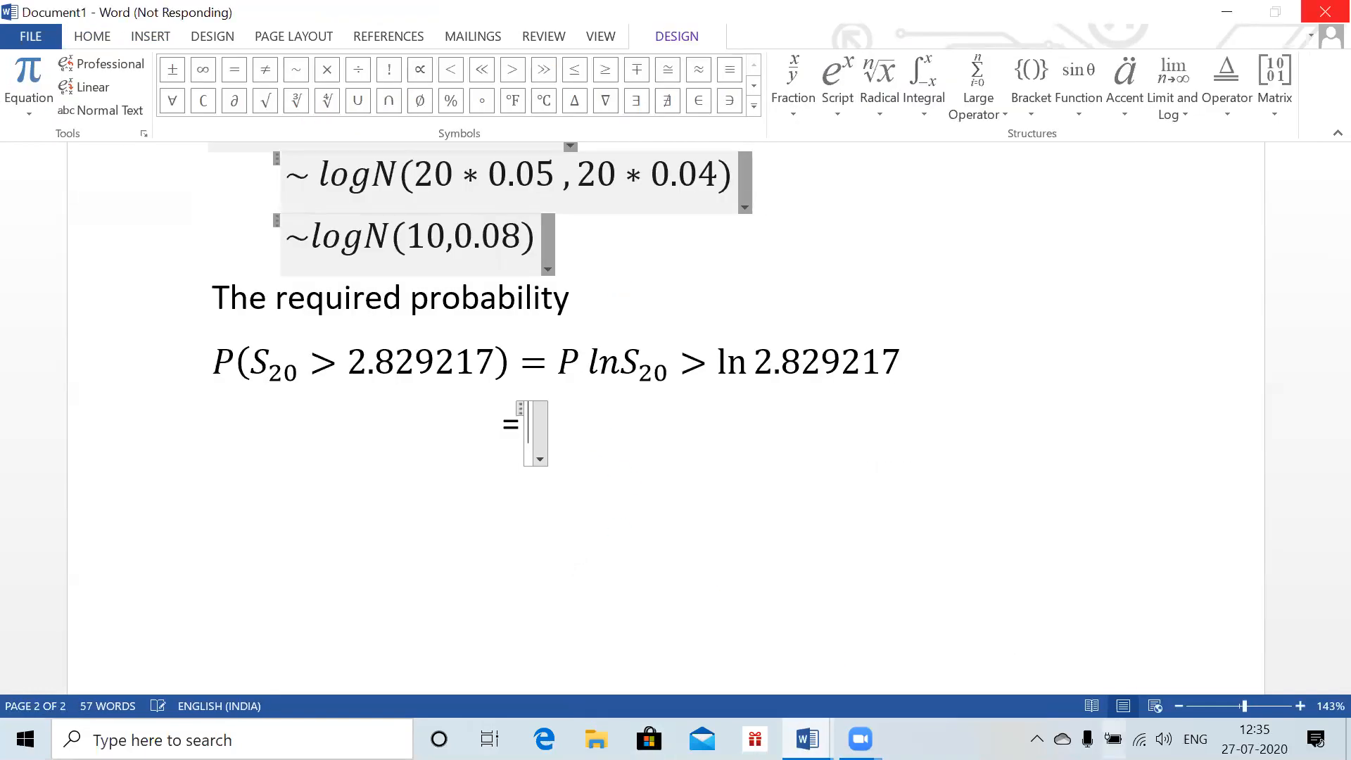
pyautogui.click(1139, 739)
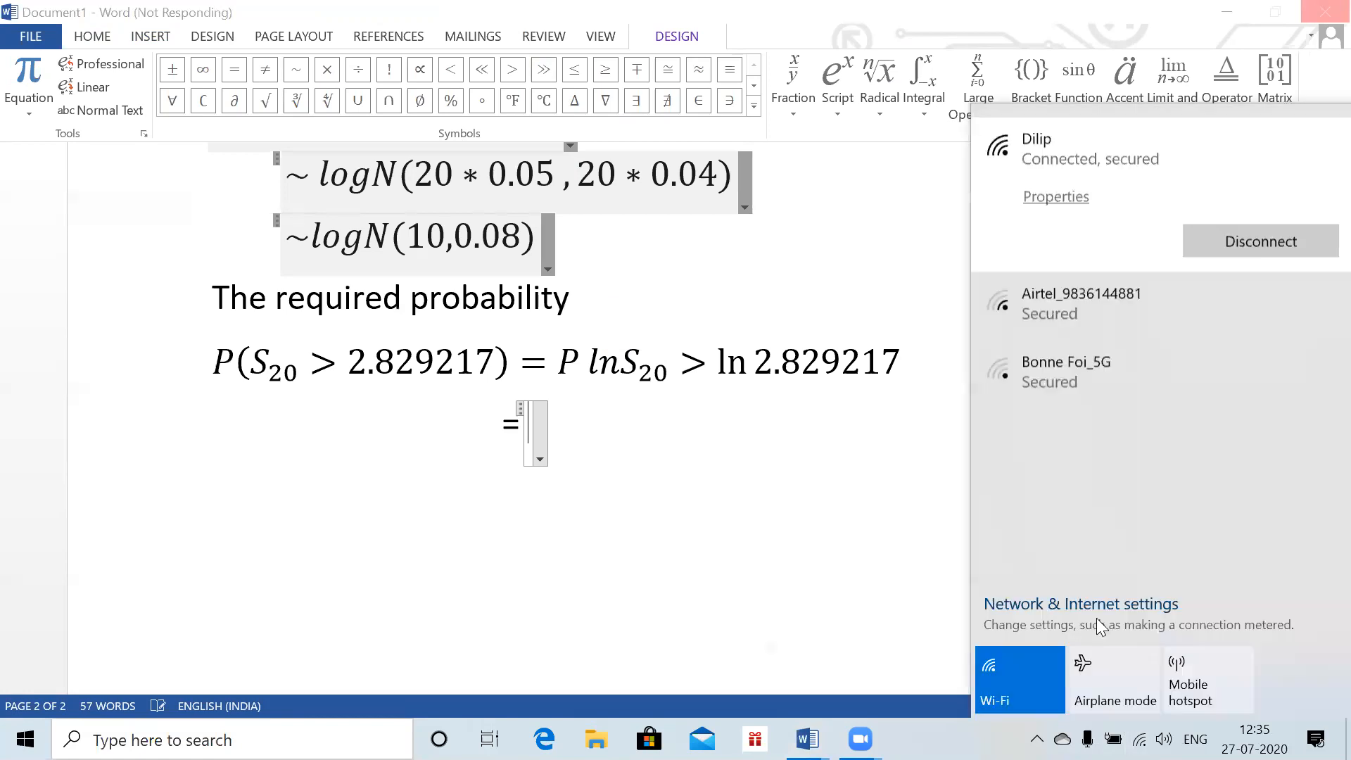
pyautogui.click(746, 535)
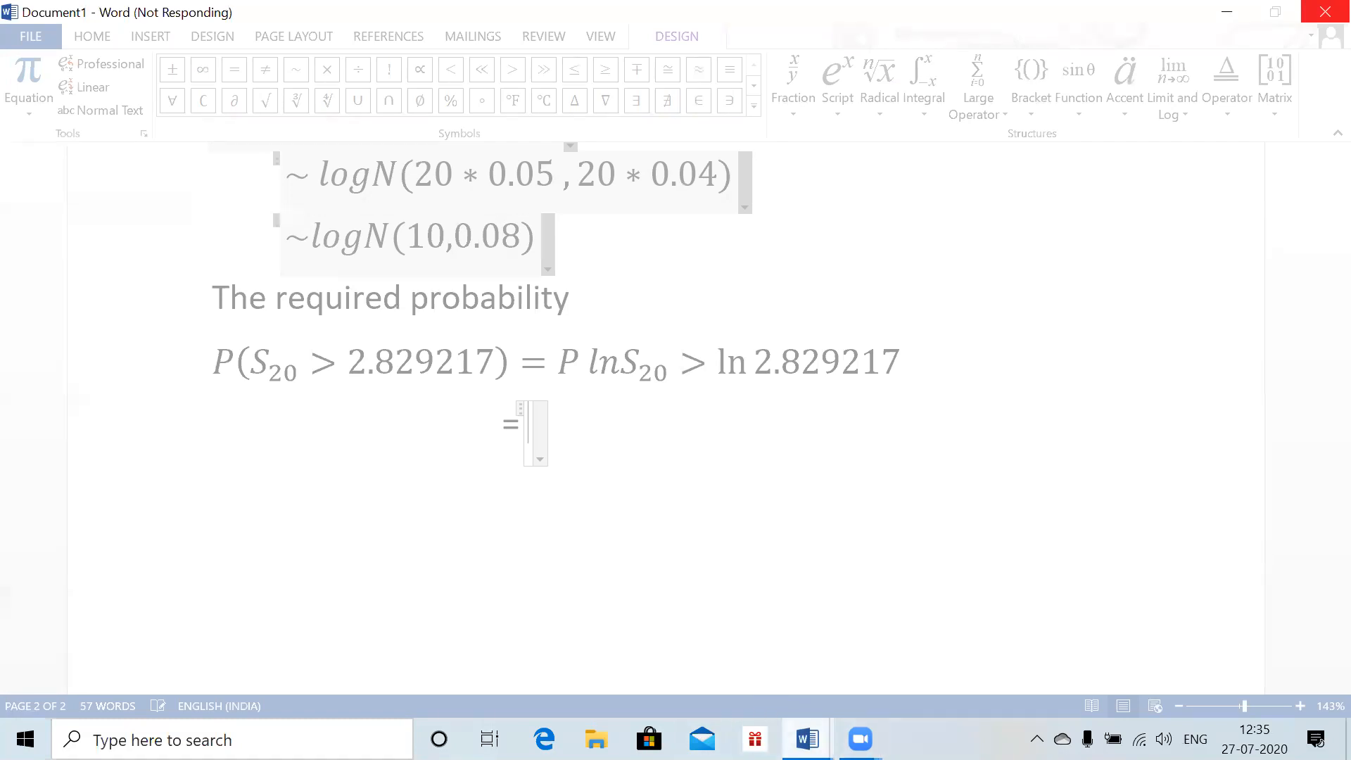
pyautogui.click(807, 739)
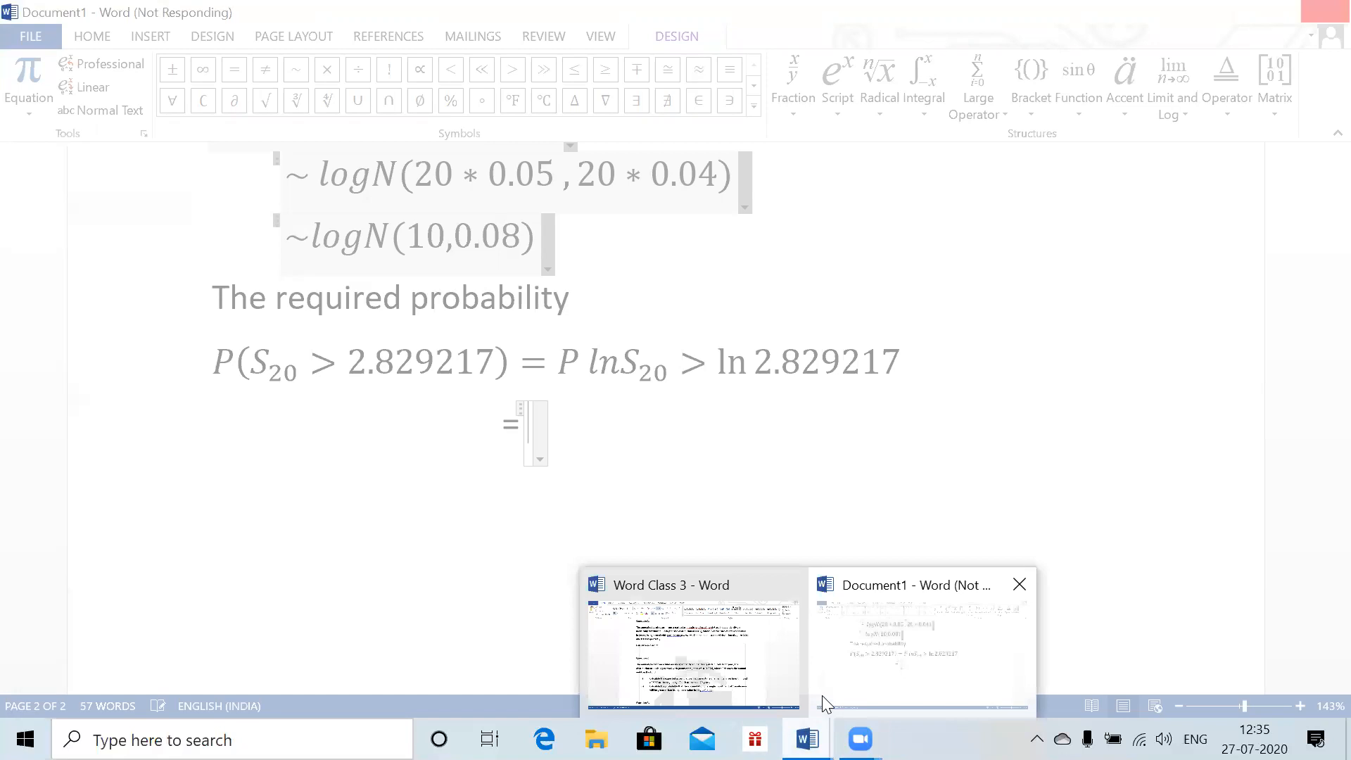
pyautogui.click(831, 665)
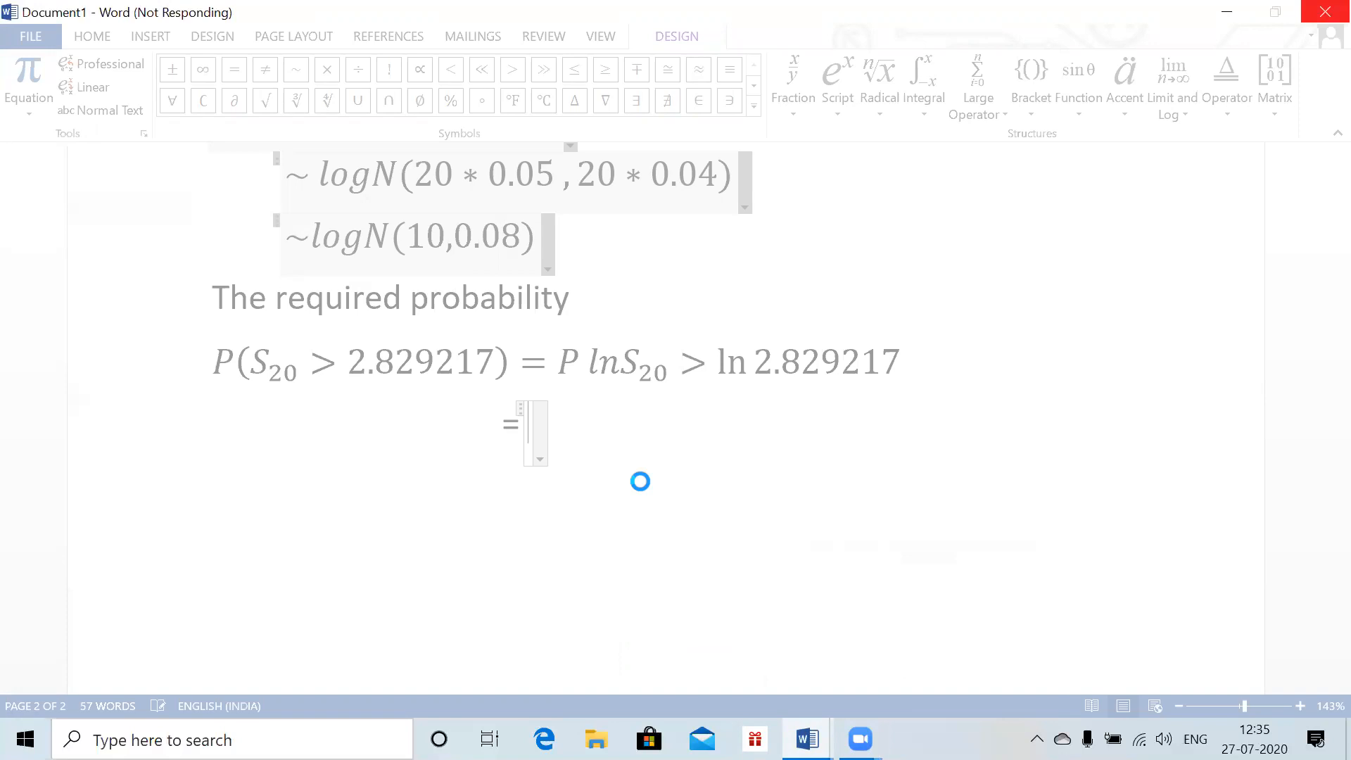
# - Restart the unresponsive Word and load the automatically saved changes to the Normal template
pyautogui.click(1323, 8)
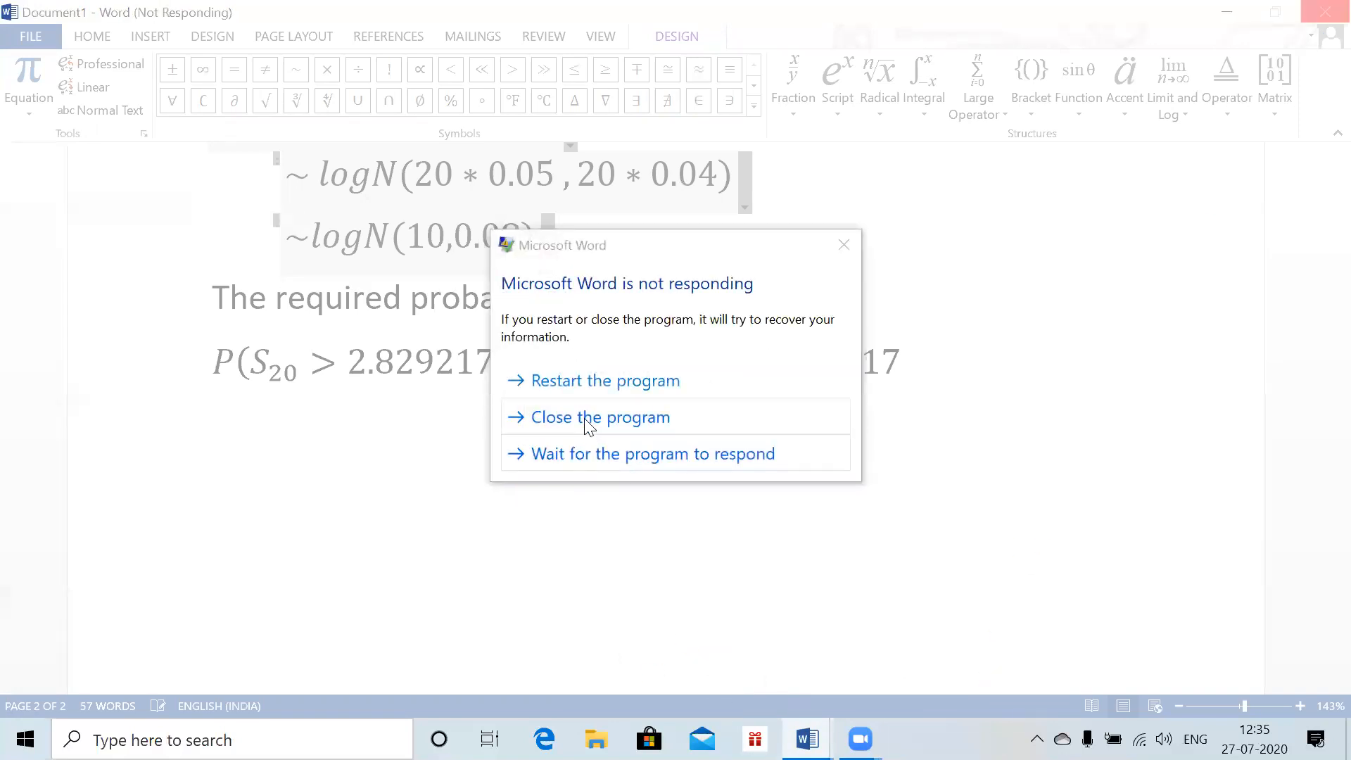
pyautogui.click(574, 391)
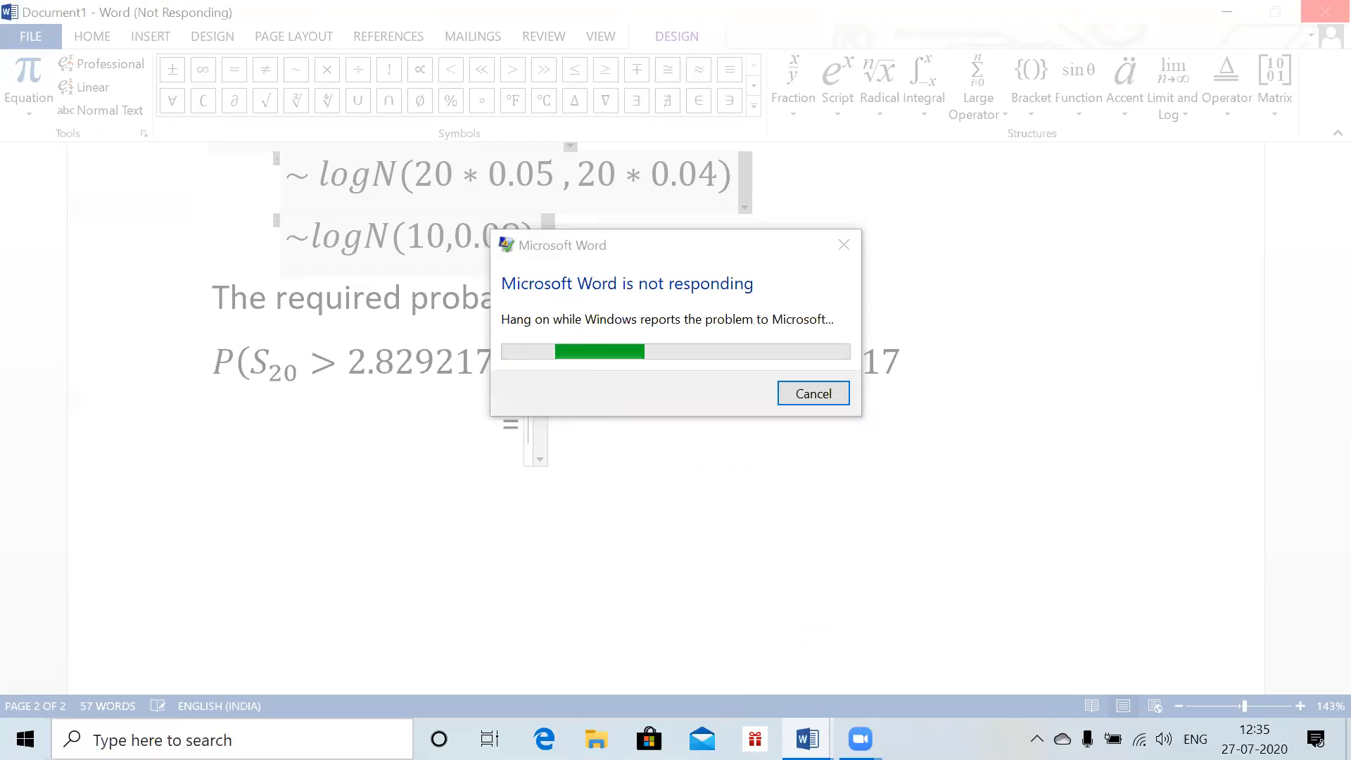
pyautogui.rightClick(955, 738)
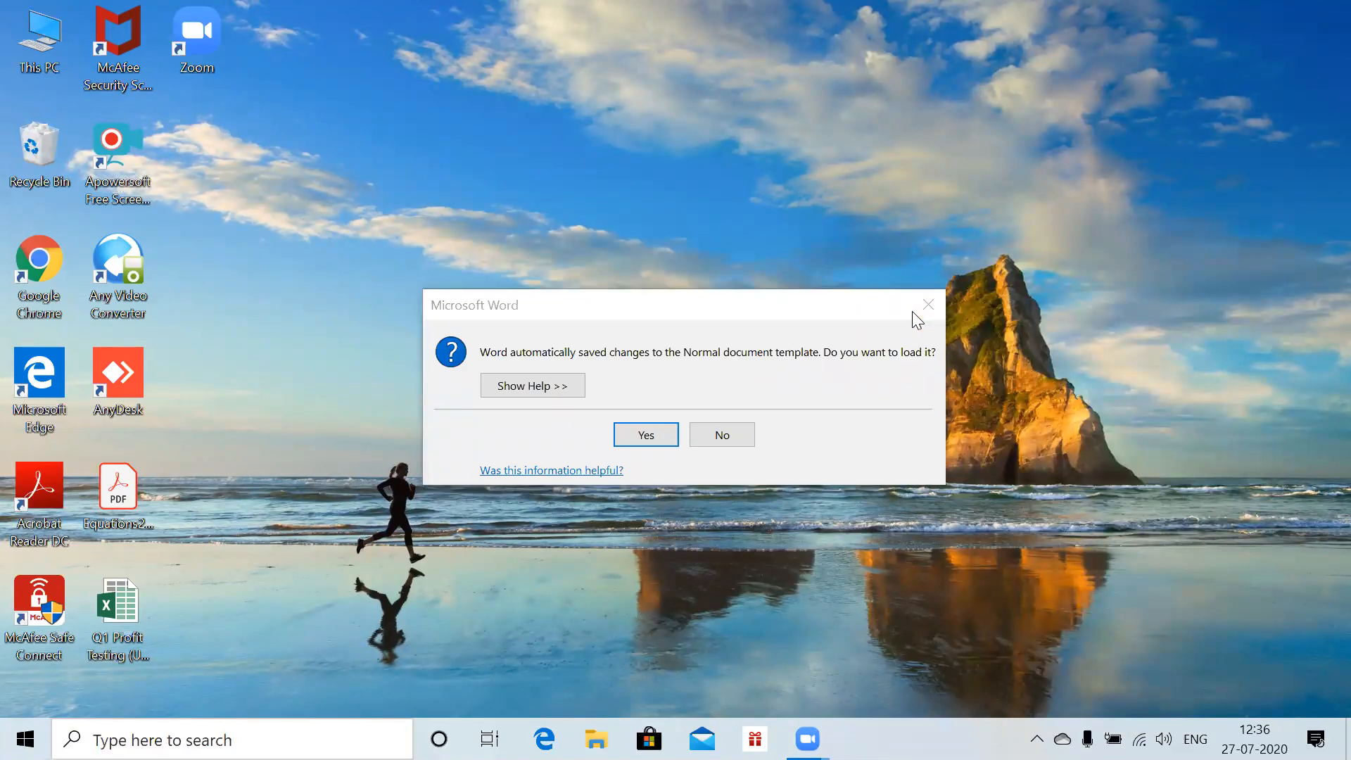
pyautogui.click(646, 435)
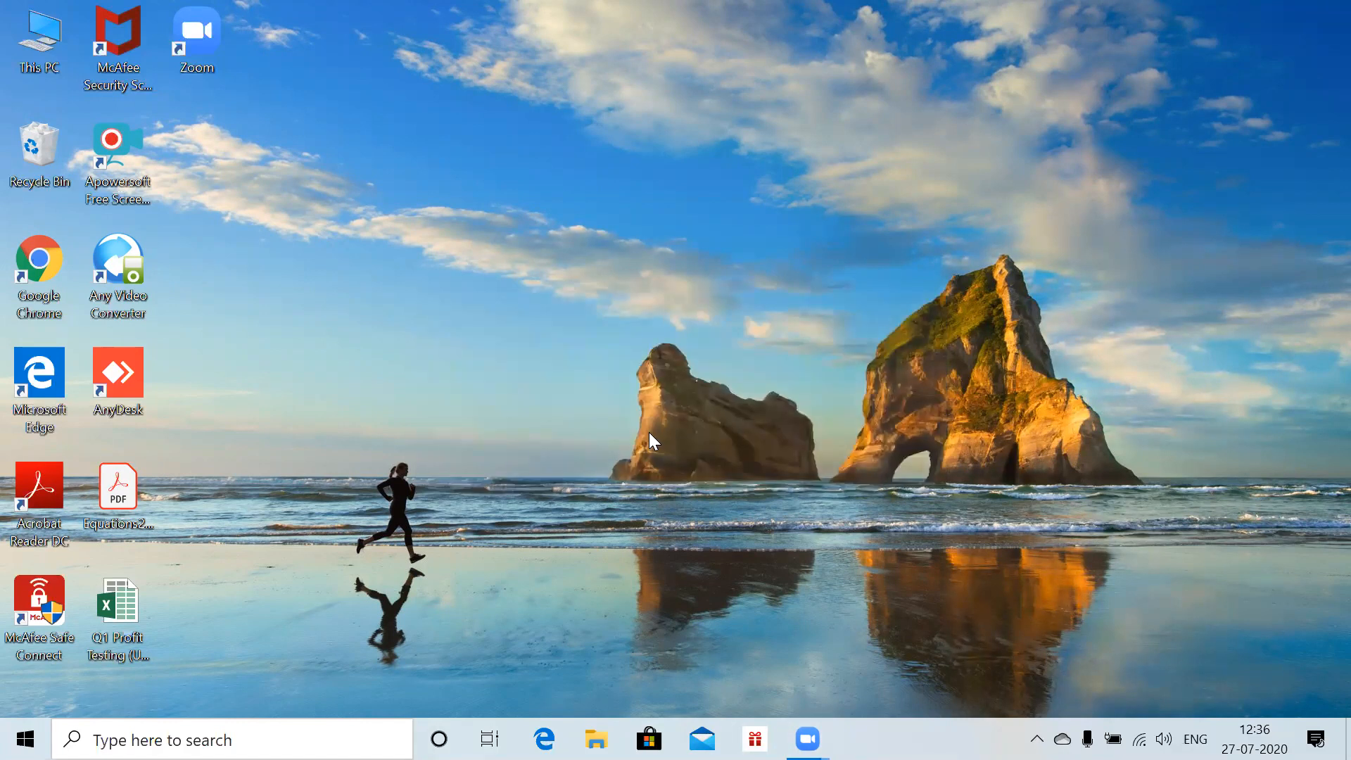
# - Launch Word 2013 and create a blank document
pyautogui.click(392, 728)
pyautogui.write('wo')
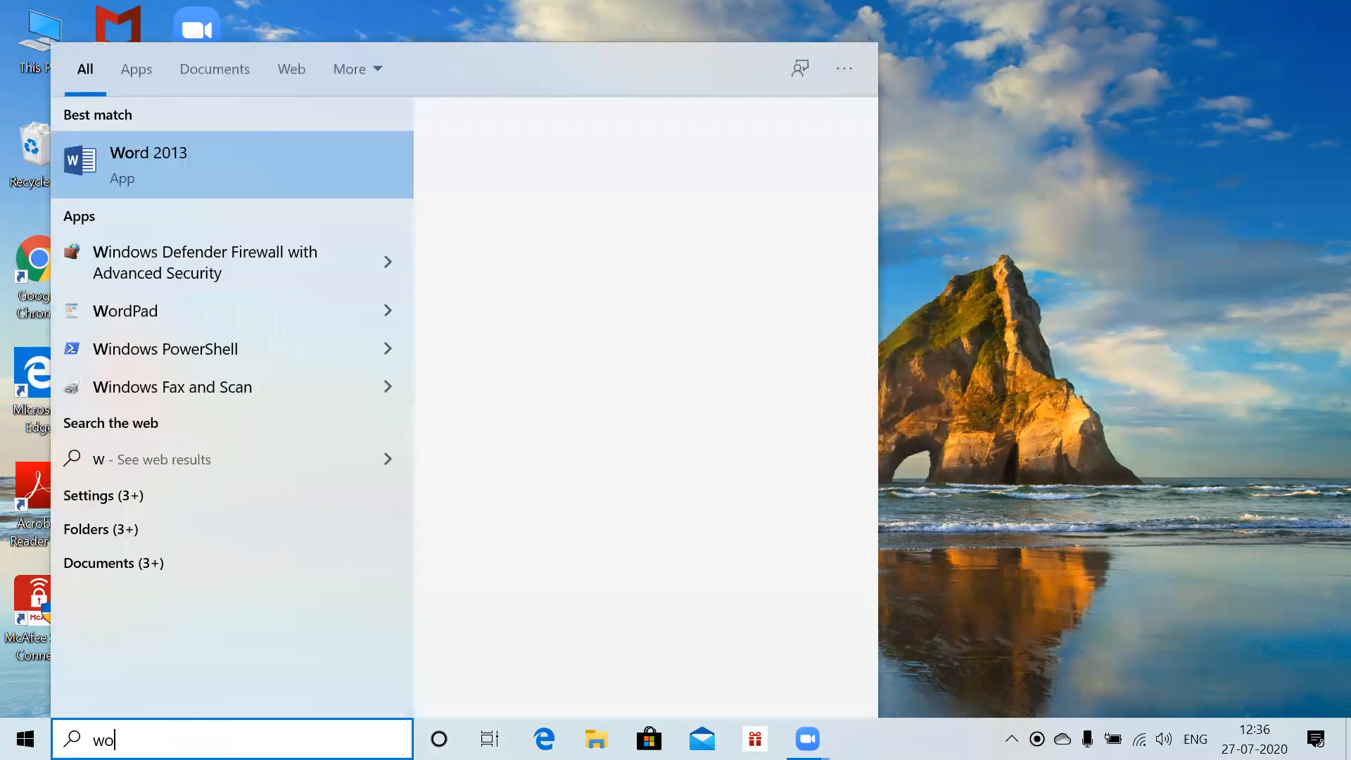
pyautogui.press('Return')
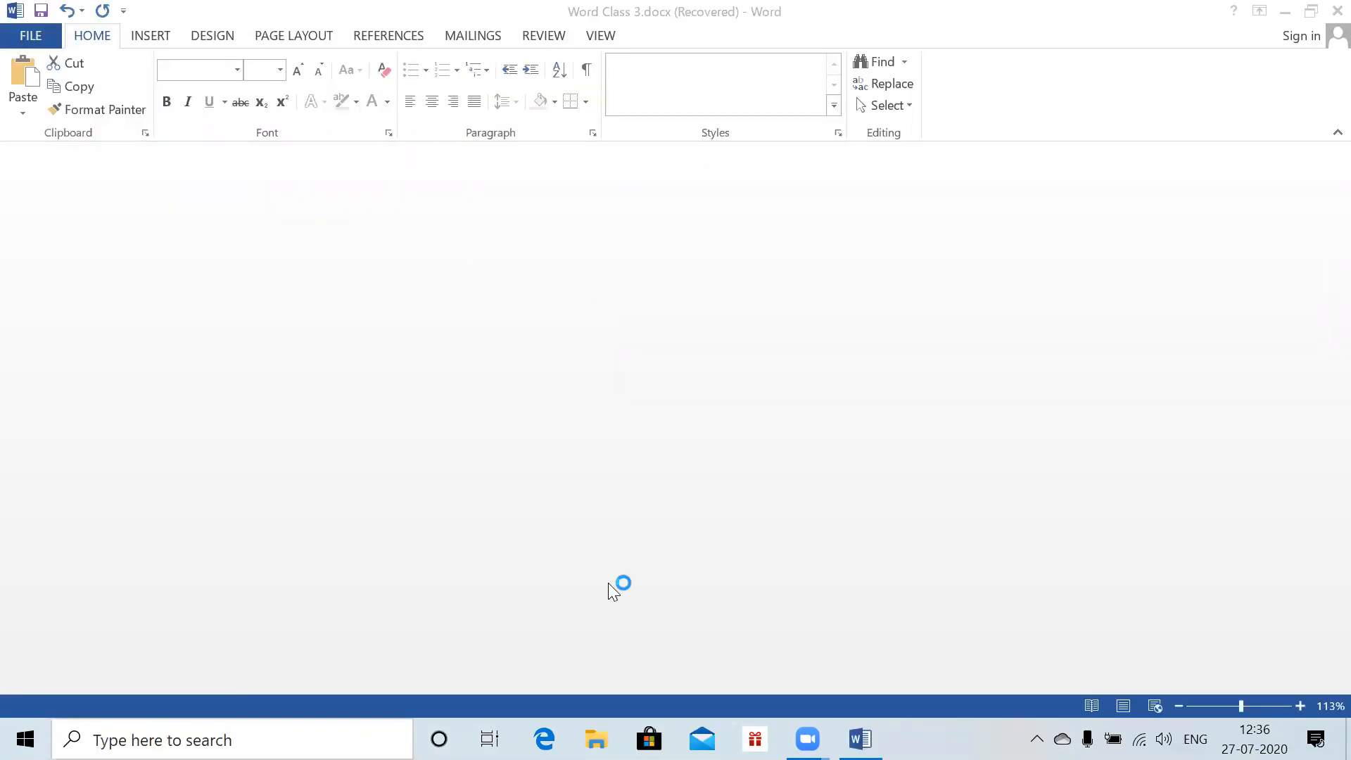
pyautogui.hotkey('alt', 'Tab')
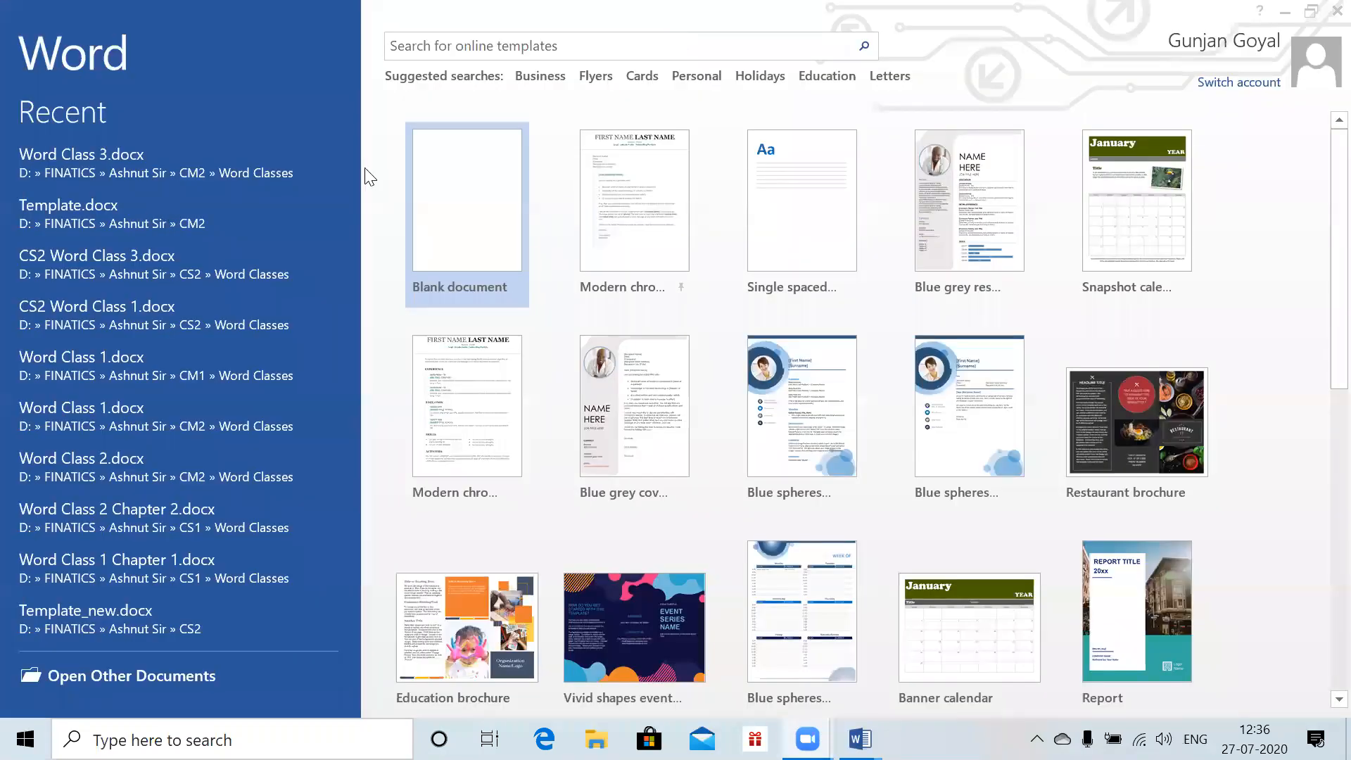
pyautogui.click(518, 191)
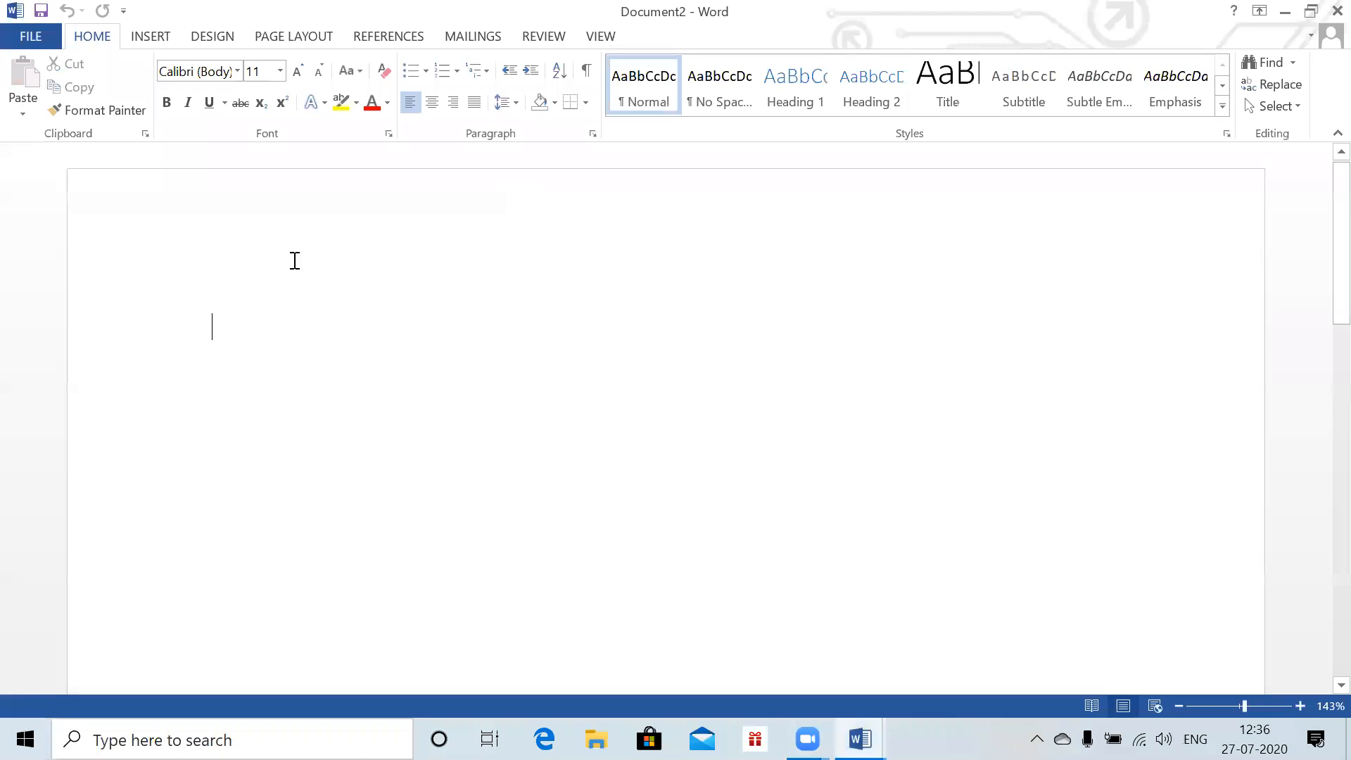
# - Switch from the blank document to the recovered Word Class 3.docx window
pyautogui.click(854, 738)
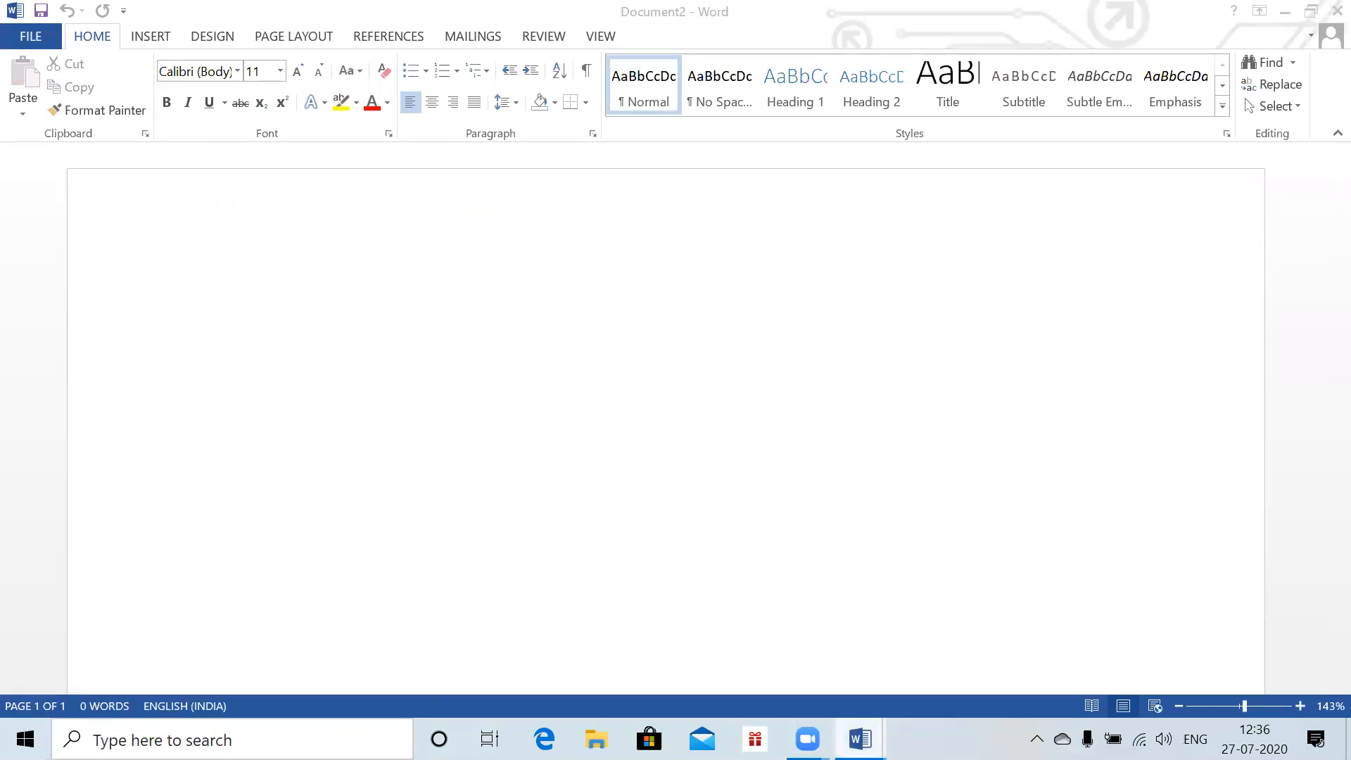
pyautogui.click(902, 669)
pyautogui.click(808, 738)
pyautogui.click(740, 666)
pyautogui.rightClick(860, 739)
pyautogui.click(860, 739)
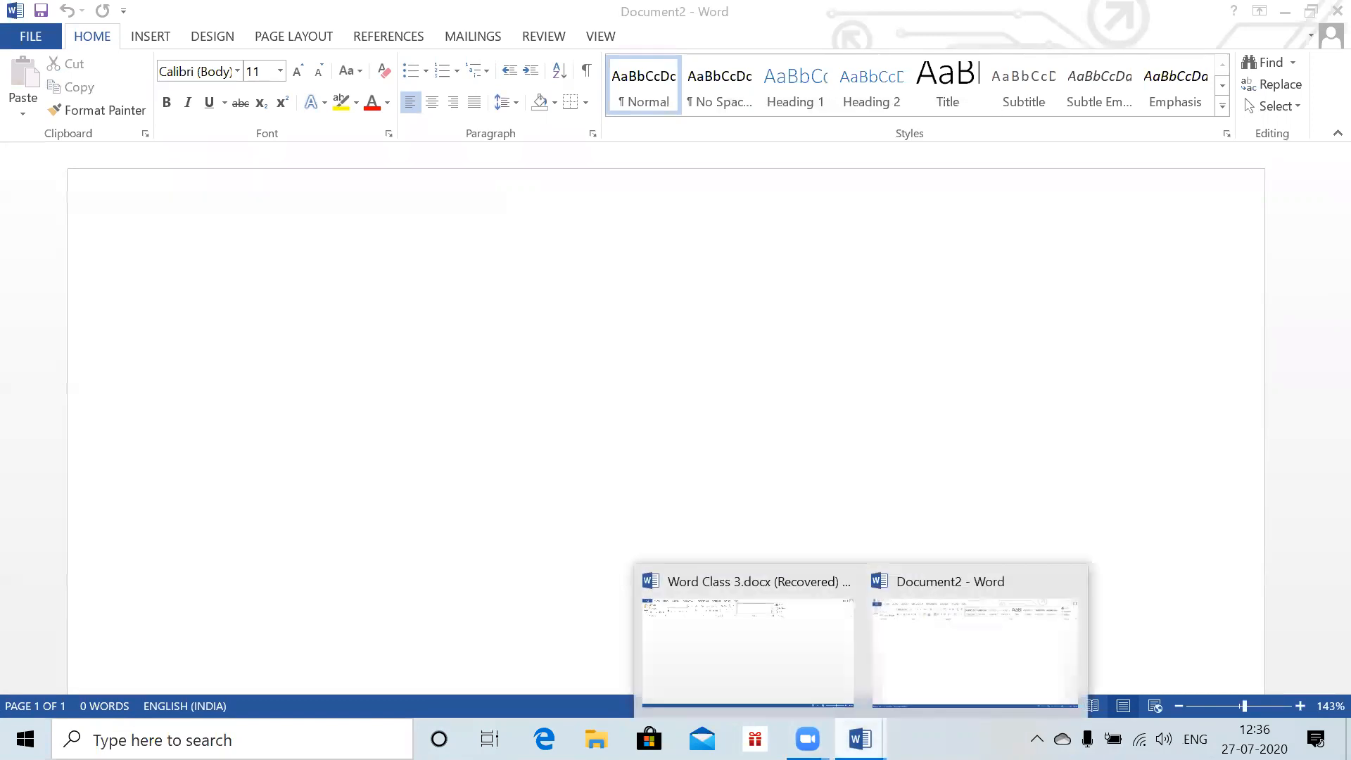
pyautogui.click(729, 616)
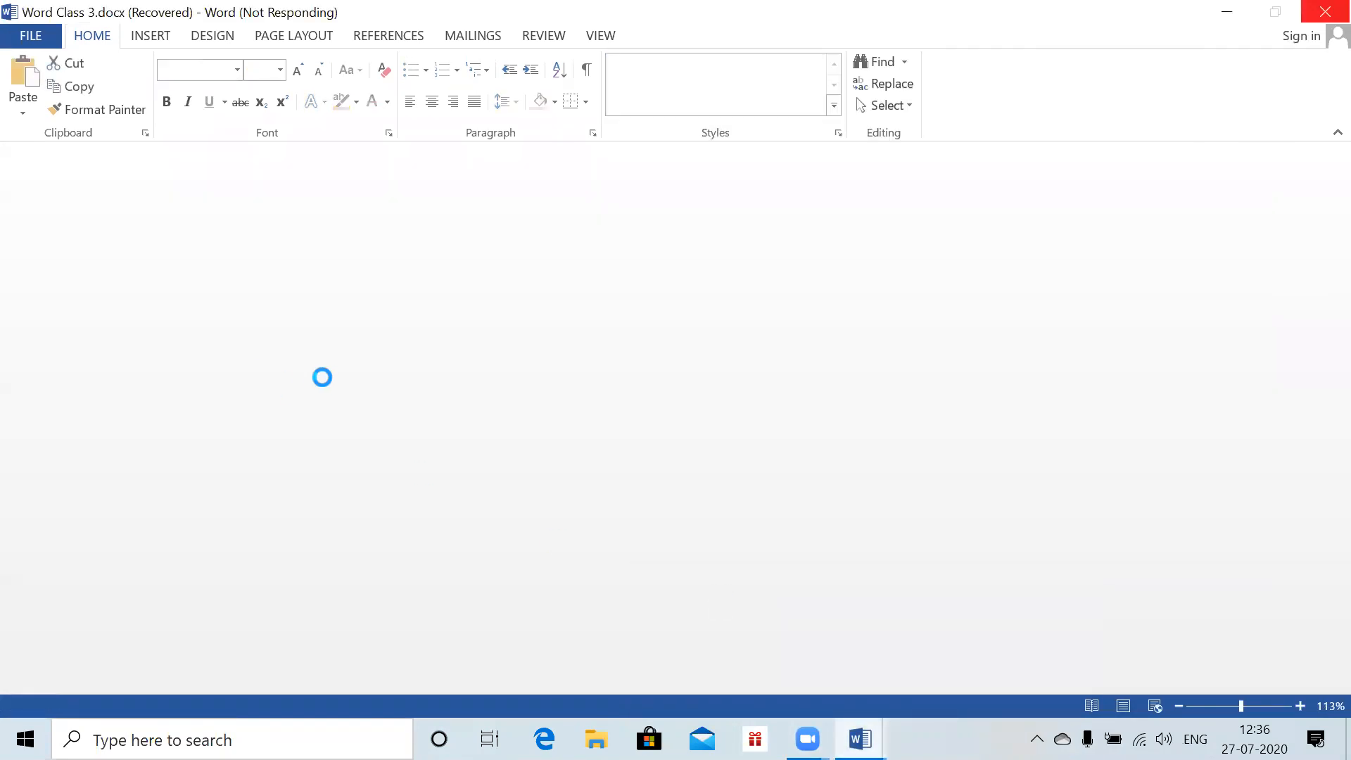
pyautogui.click(1243, 6)
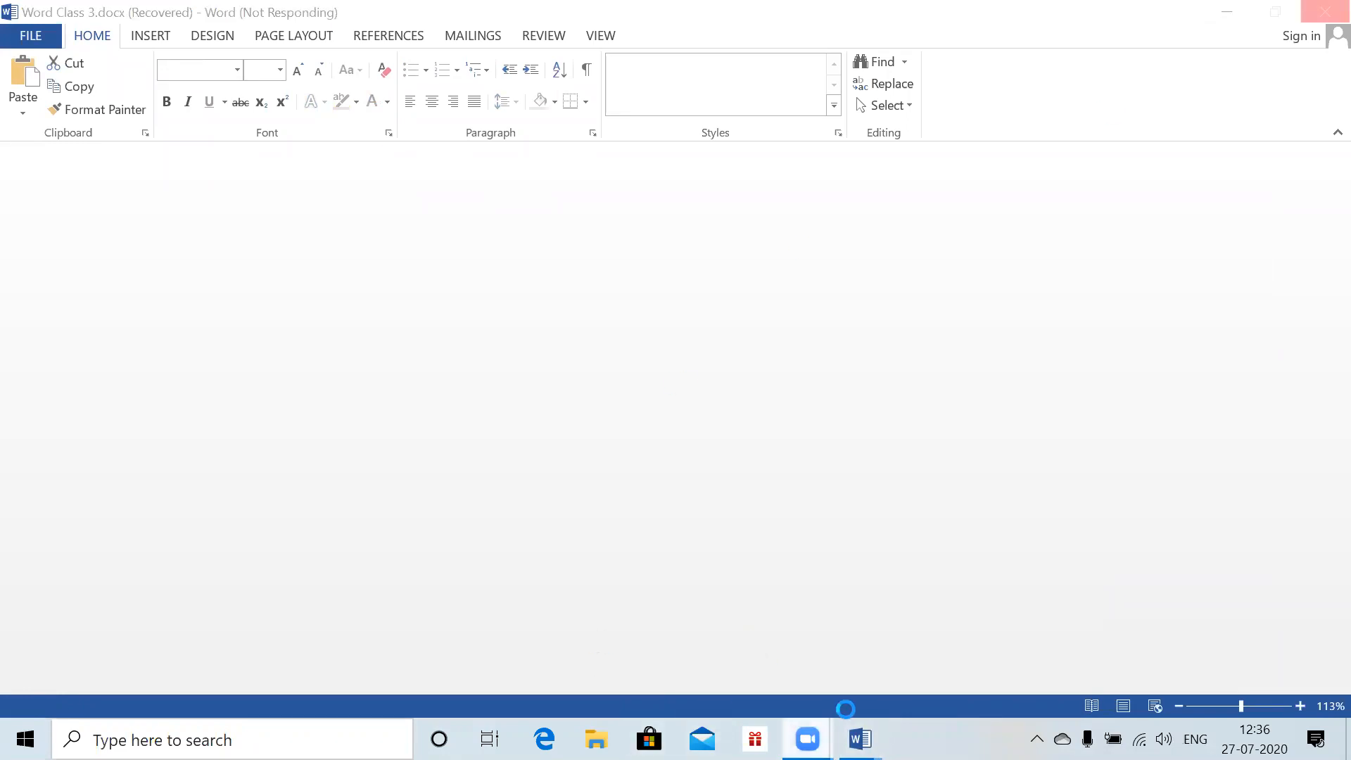
pyautogui.moveTo(860, 738)
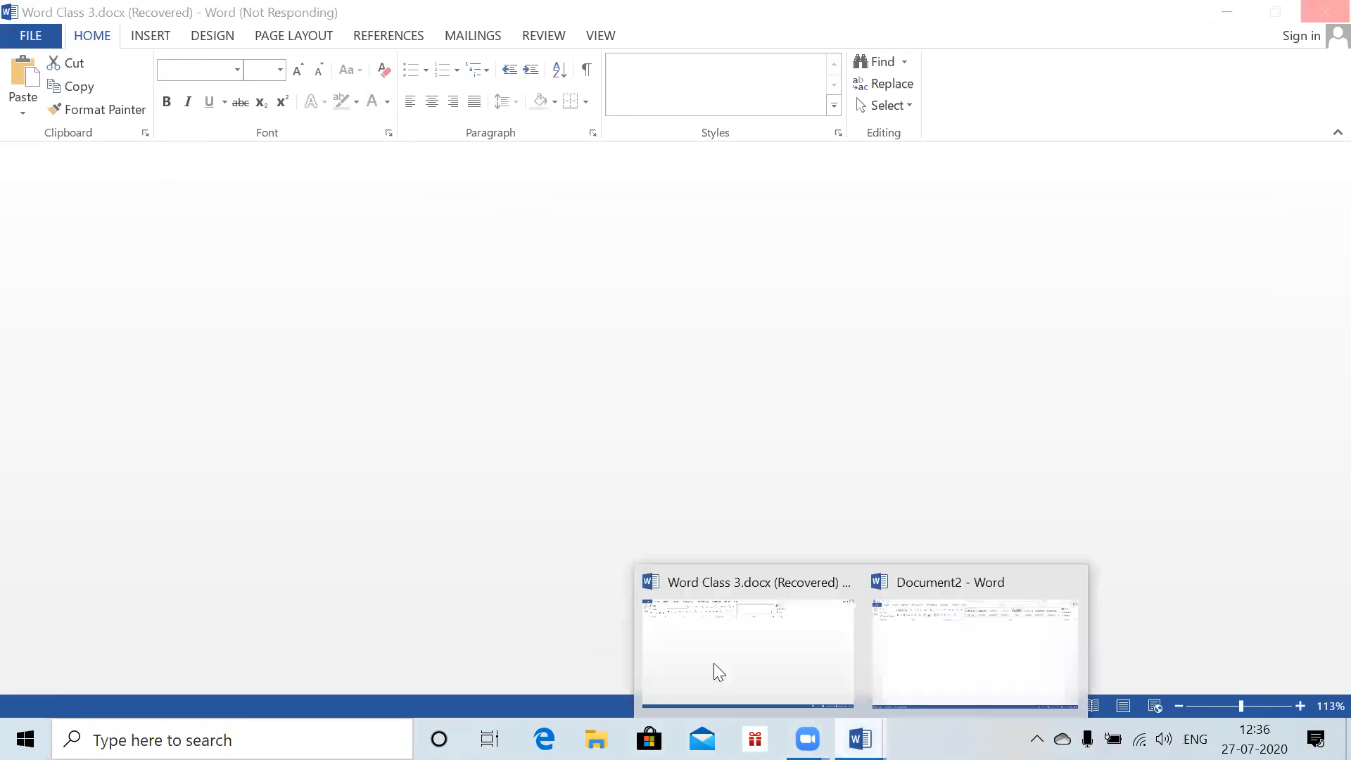
pyautogui.click(793, 631)
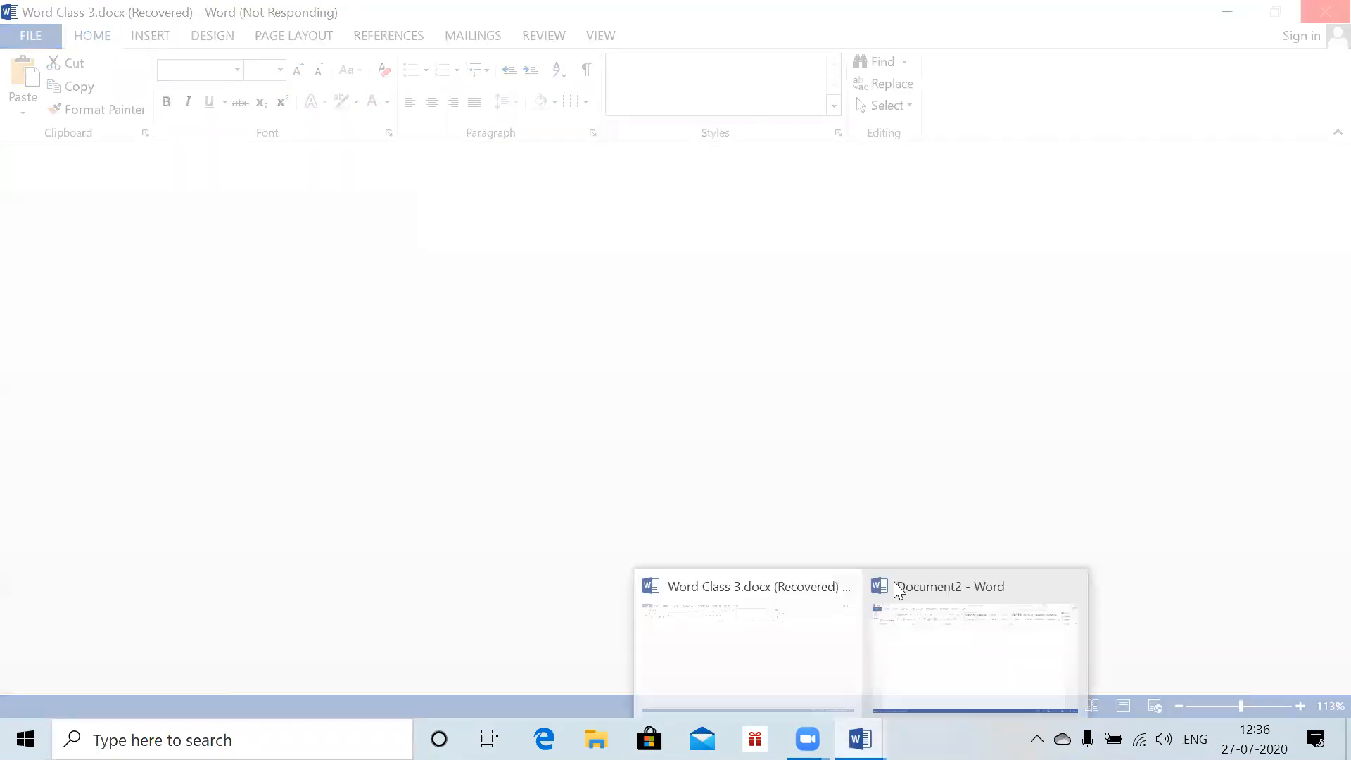
# - Force the unresponsive Word Class 3.docx window to close and end the Word task in Task Manager
pyautogui.click(1323, 10)
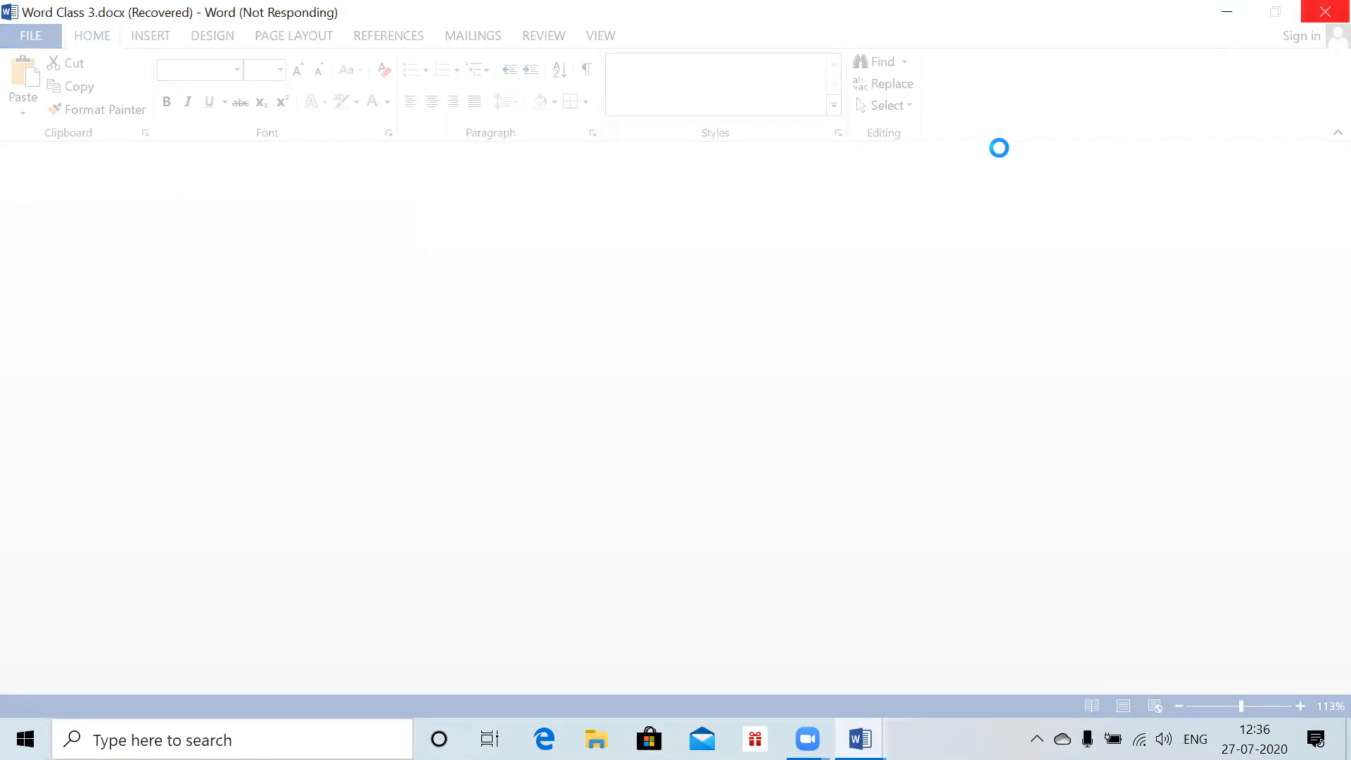
pyautogui.click(671, 407)
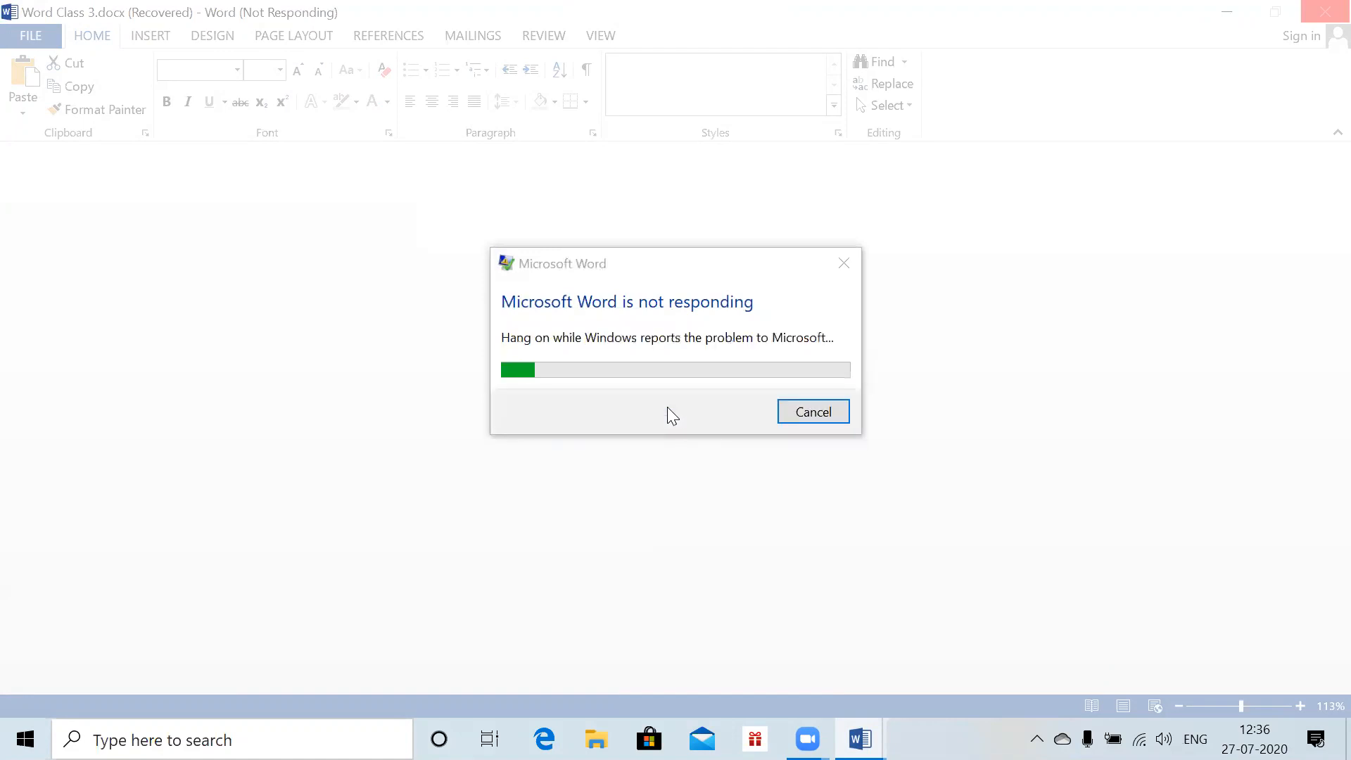
pyautogui.click(164, 740)
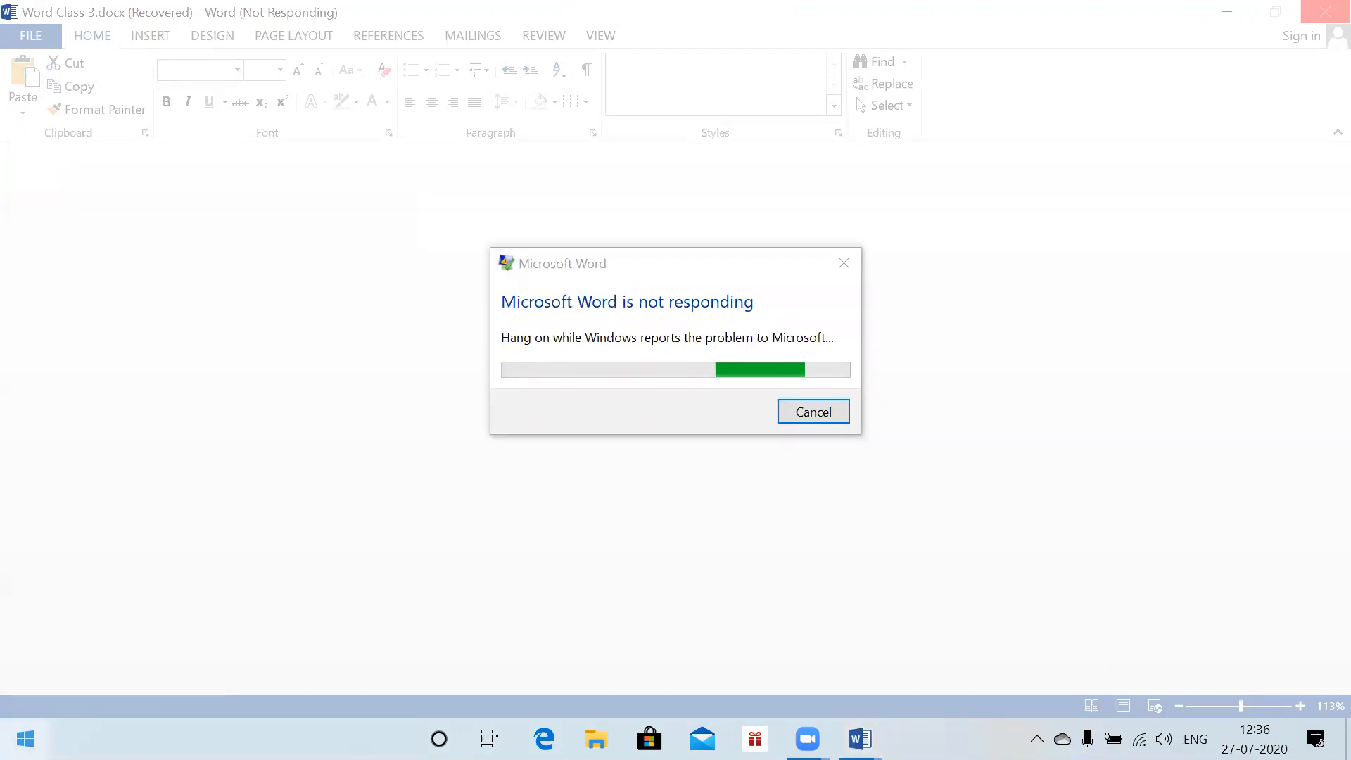
pyautogui.write('word')
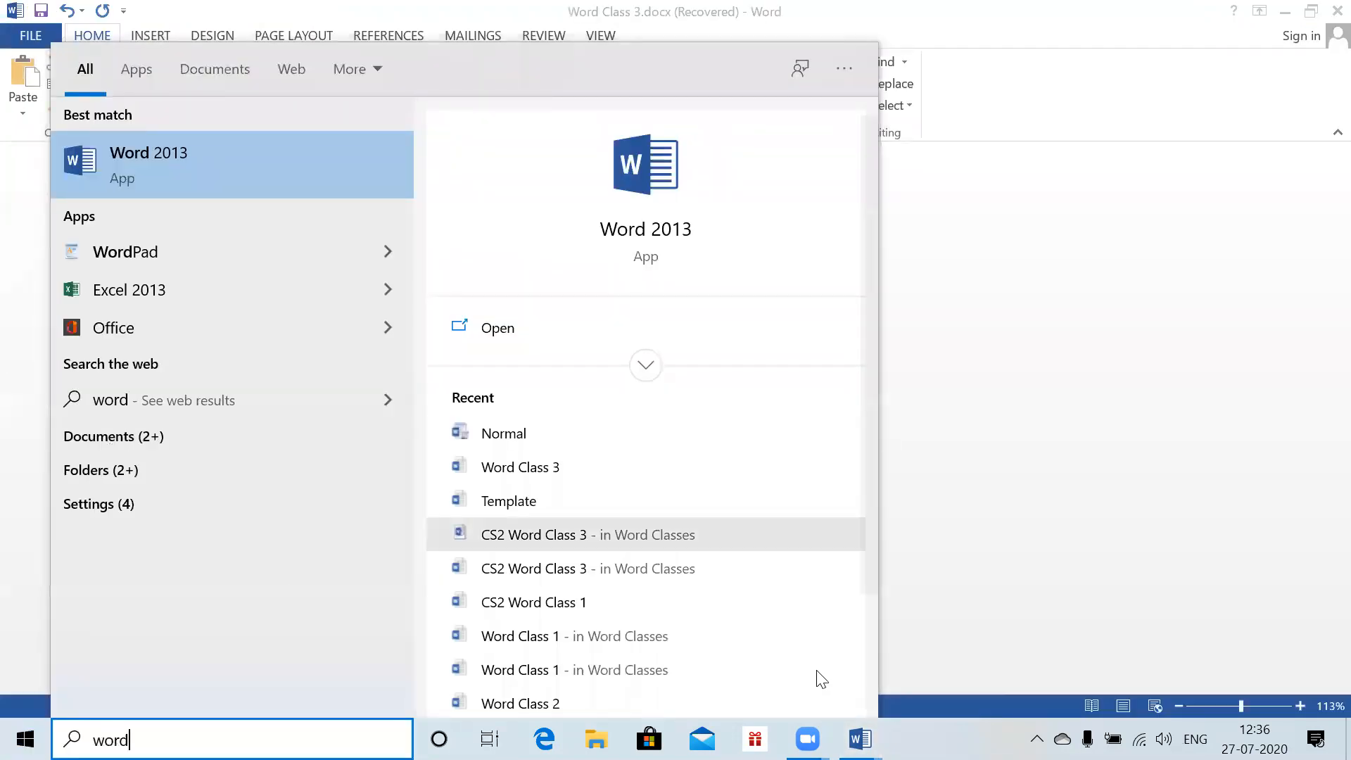
pyautogui.rightClick(951, 739)
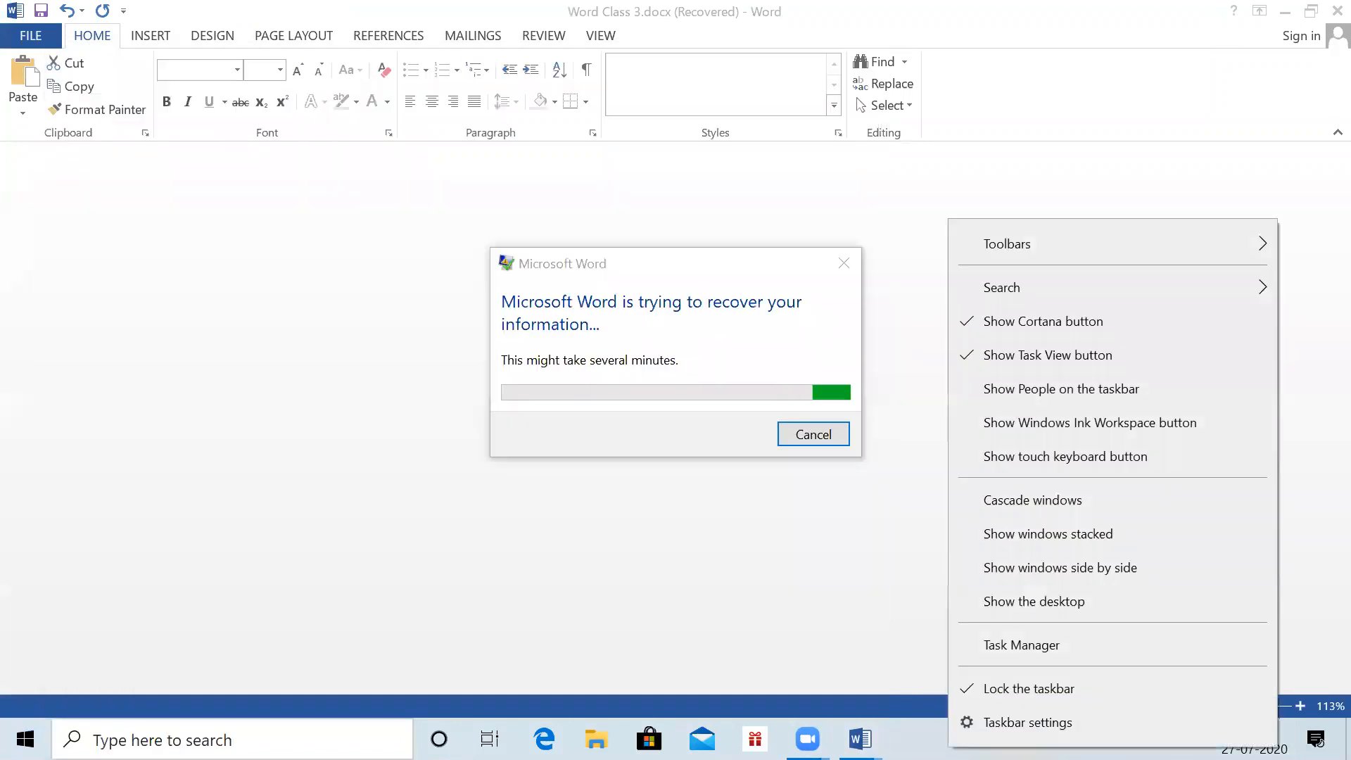
pyautogui.click(1017, 646)
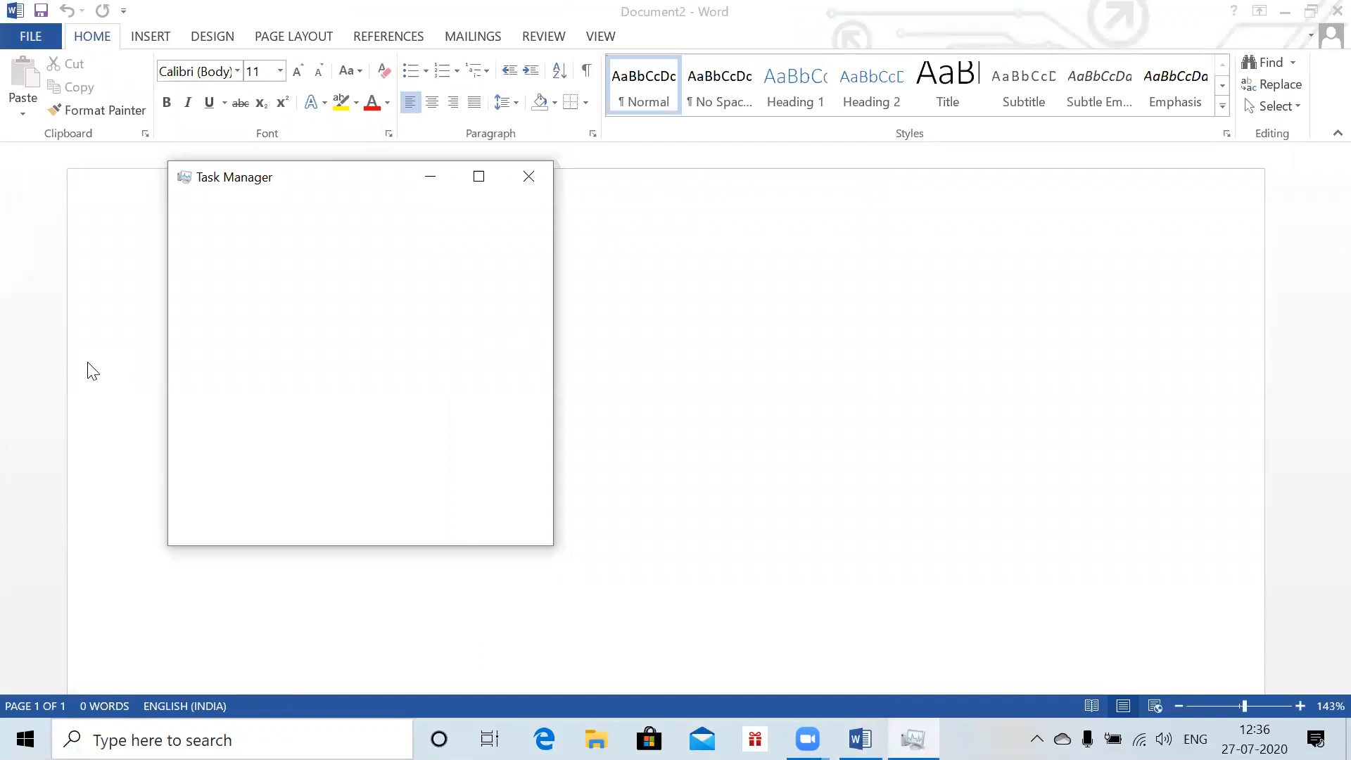
pyautogui.click(500, 518)
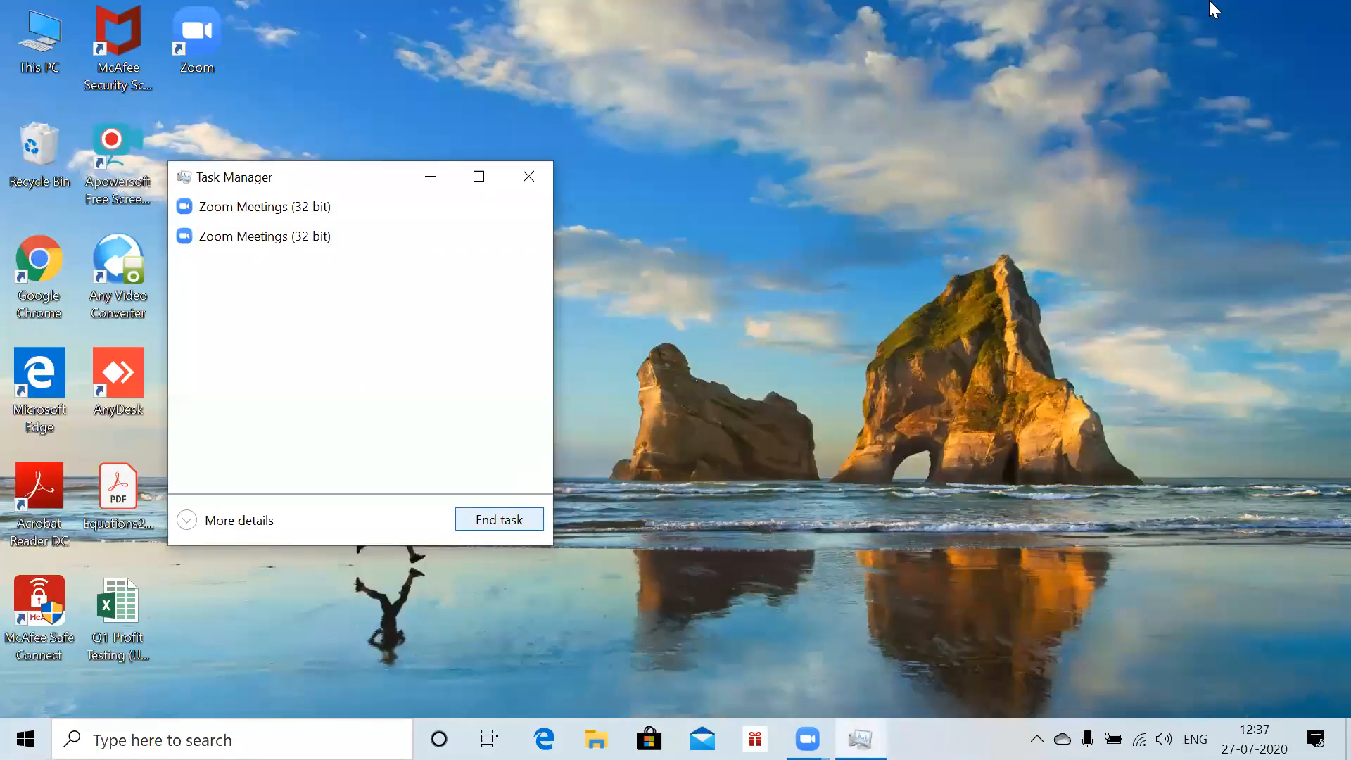
pyautogui.click(533, 172)
# - Start Word 2013 in safe mode and open the autosaved version of Document1 from the recovered files
pyautogui.press('super')
pyautogui.write('Word')
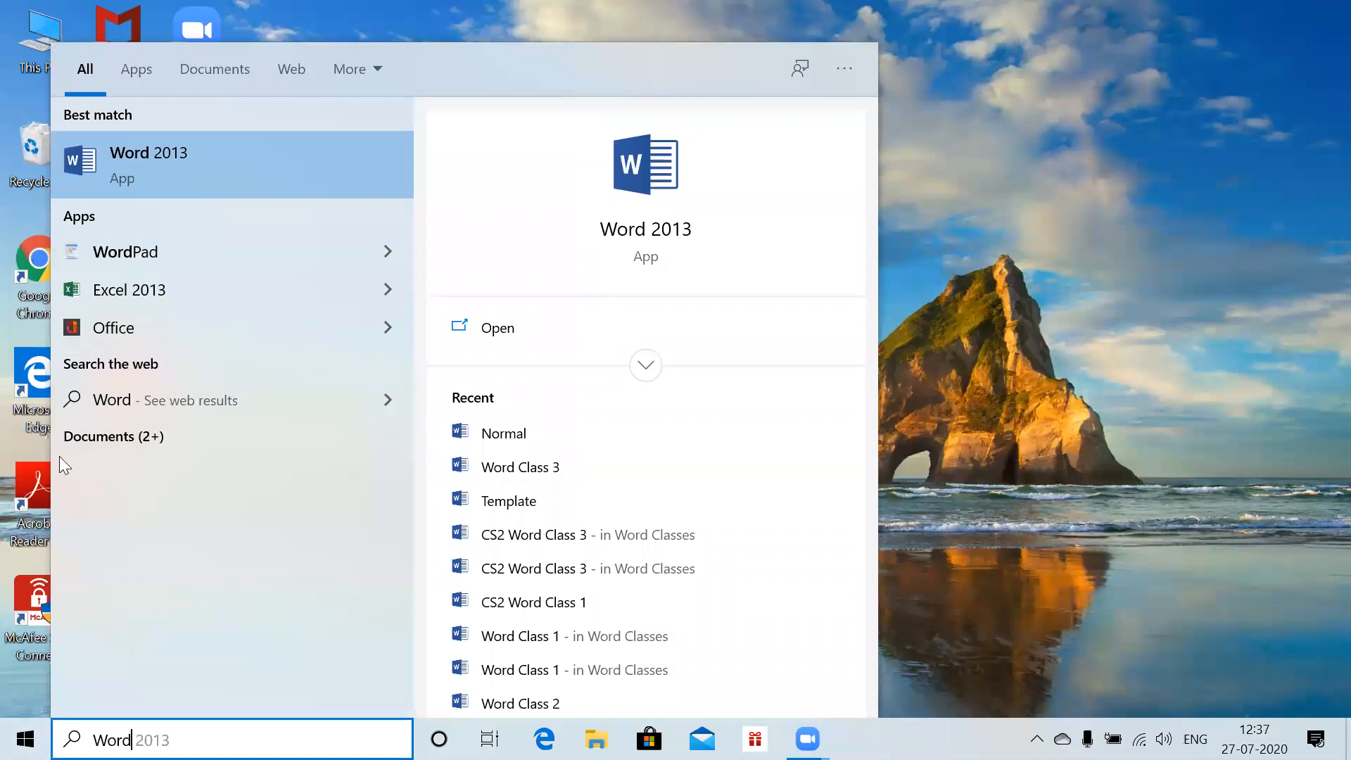
pyautogui.press('Return')
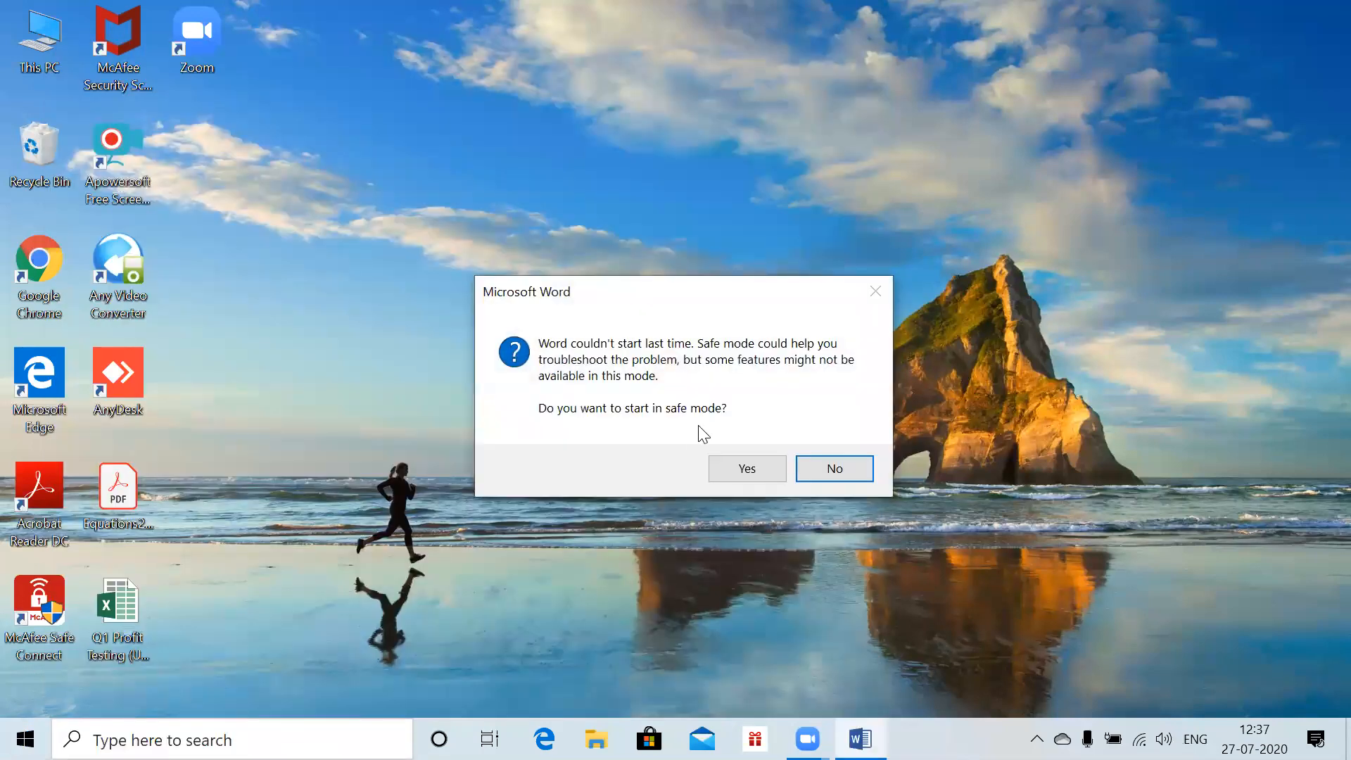
pyautogui.click(719, 466)
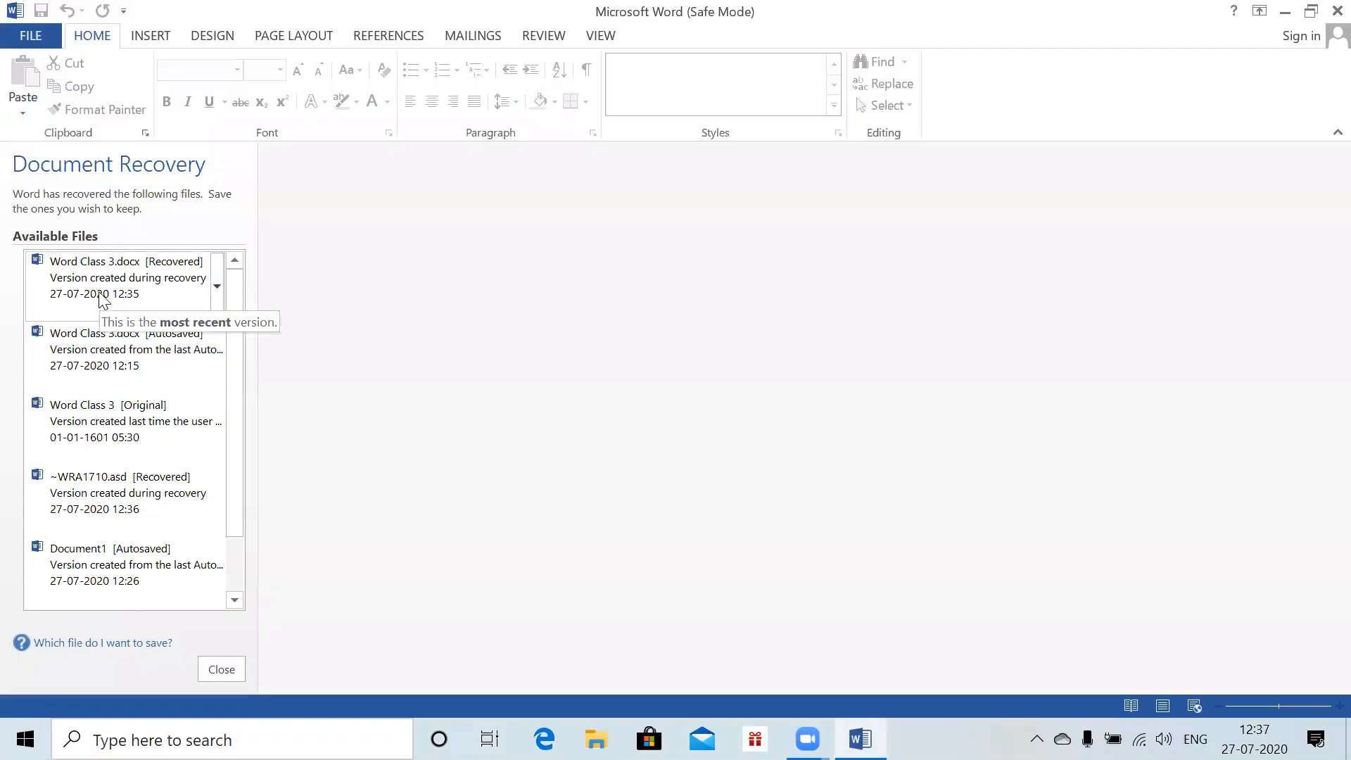
pyautogui.click(145, 315)
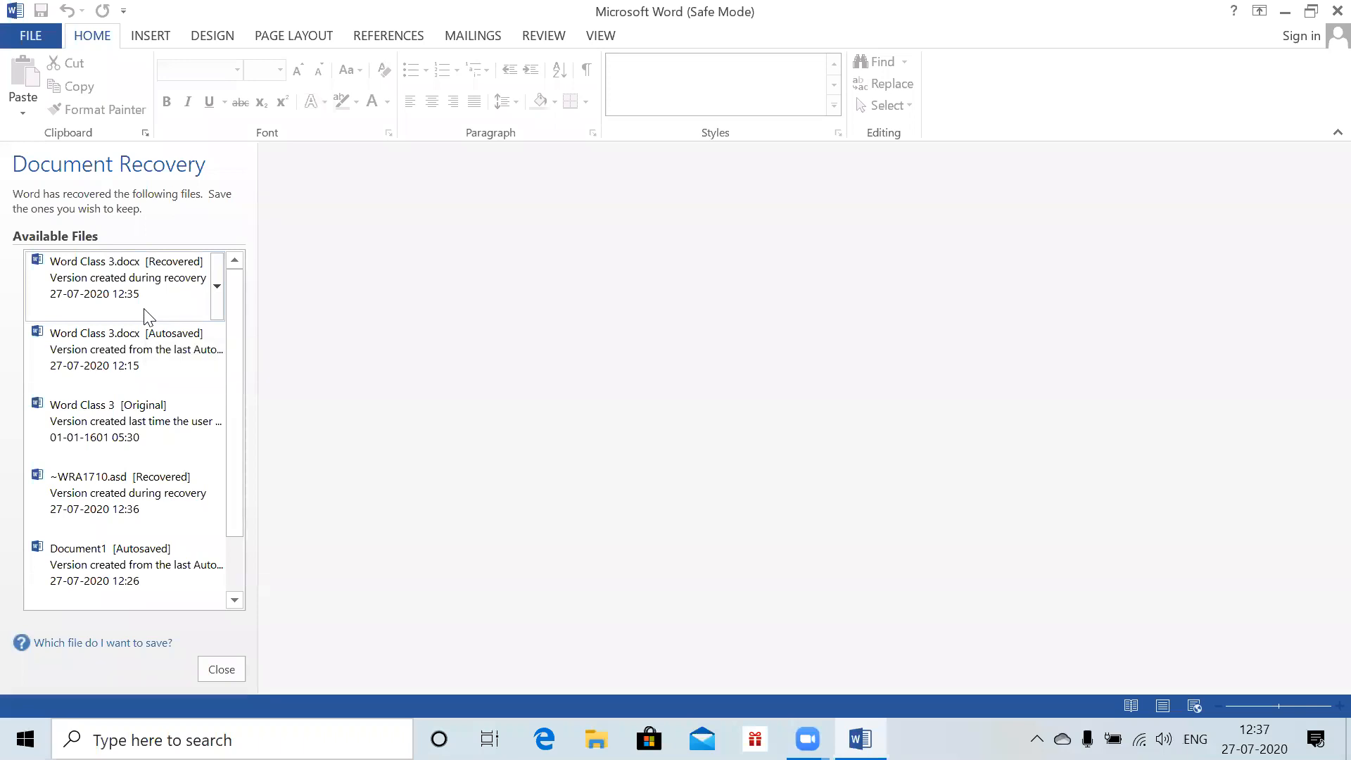
pyautogui.click(138, 581)
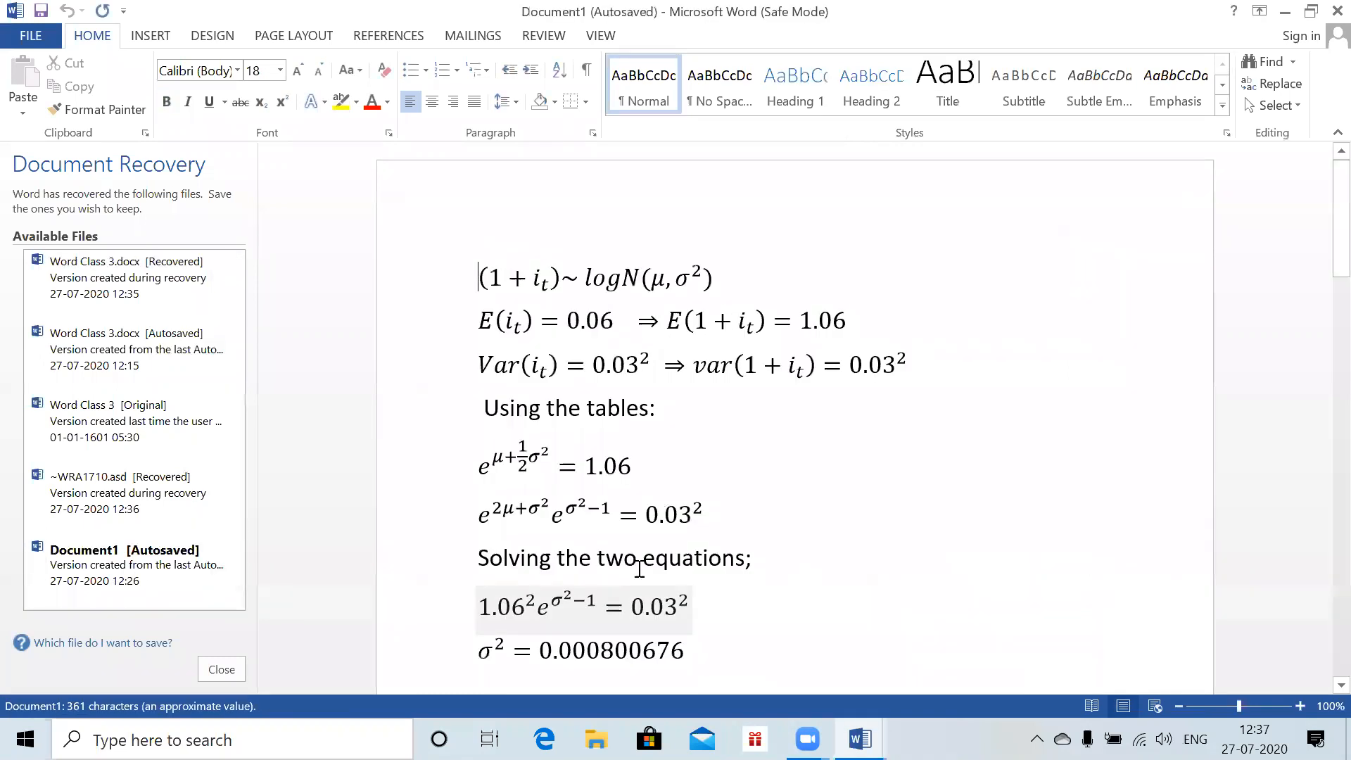
# - Go to the end of the recovered document, below the s̈ 20| line, and add blank lines for further working
pyautogui.click(697, 663)
pyautogui.press('Down')
pyautogui.press('Down')
pyautogui.press('Down')
pyautogui.press('Down')
pyautogui.press('Down')
pyautogui.press('Down')
pyautogui.press('Down')
pyautogui.press('Down')
pyautogui.press('Down')
pyautogui.press('Down')
pyautogui.press('Down')
pyautogui.press('Down')
pyautogui.press('Down')
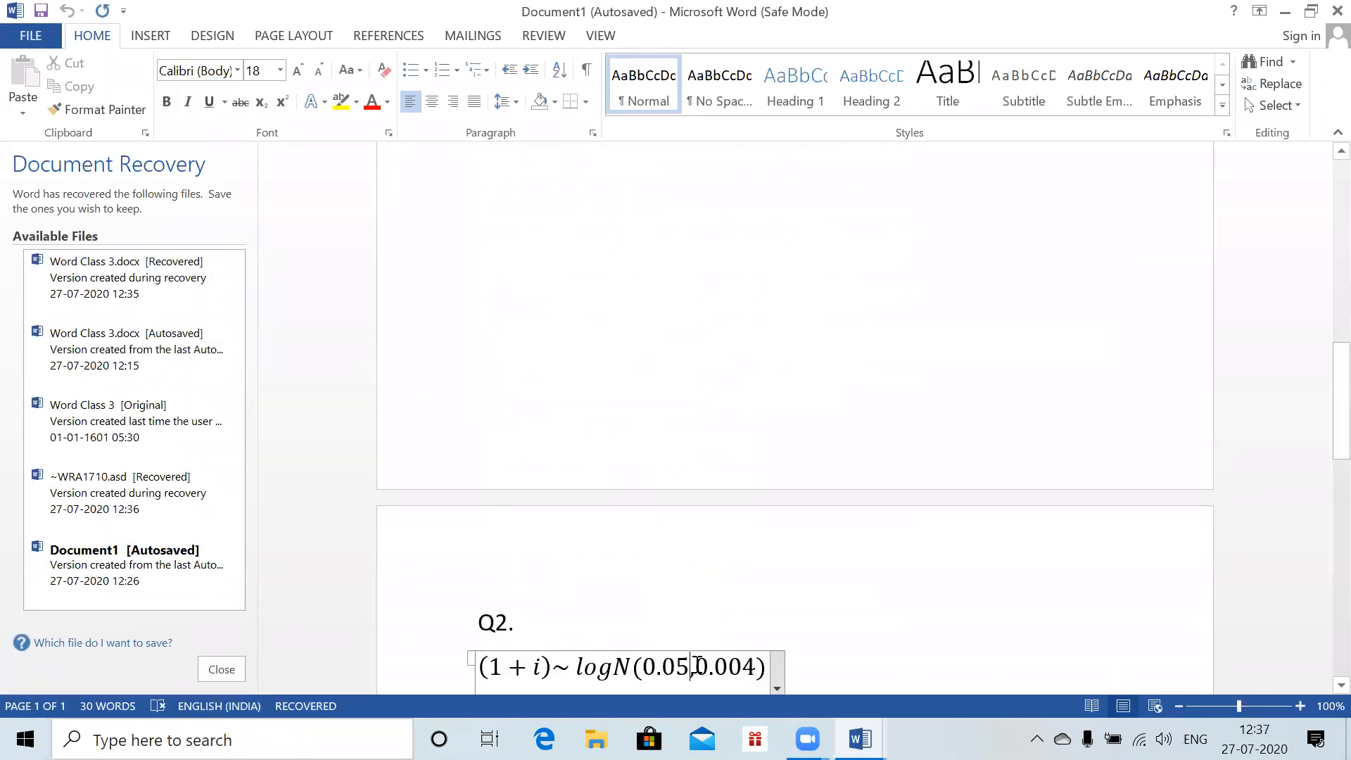
pyautogui.moveTo(1320, 384); pyautogui.dragTo(1319, 472)
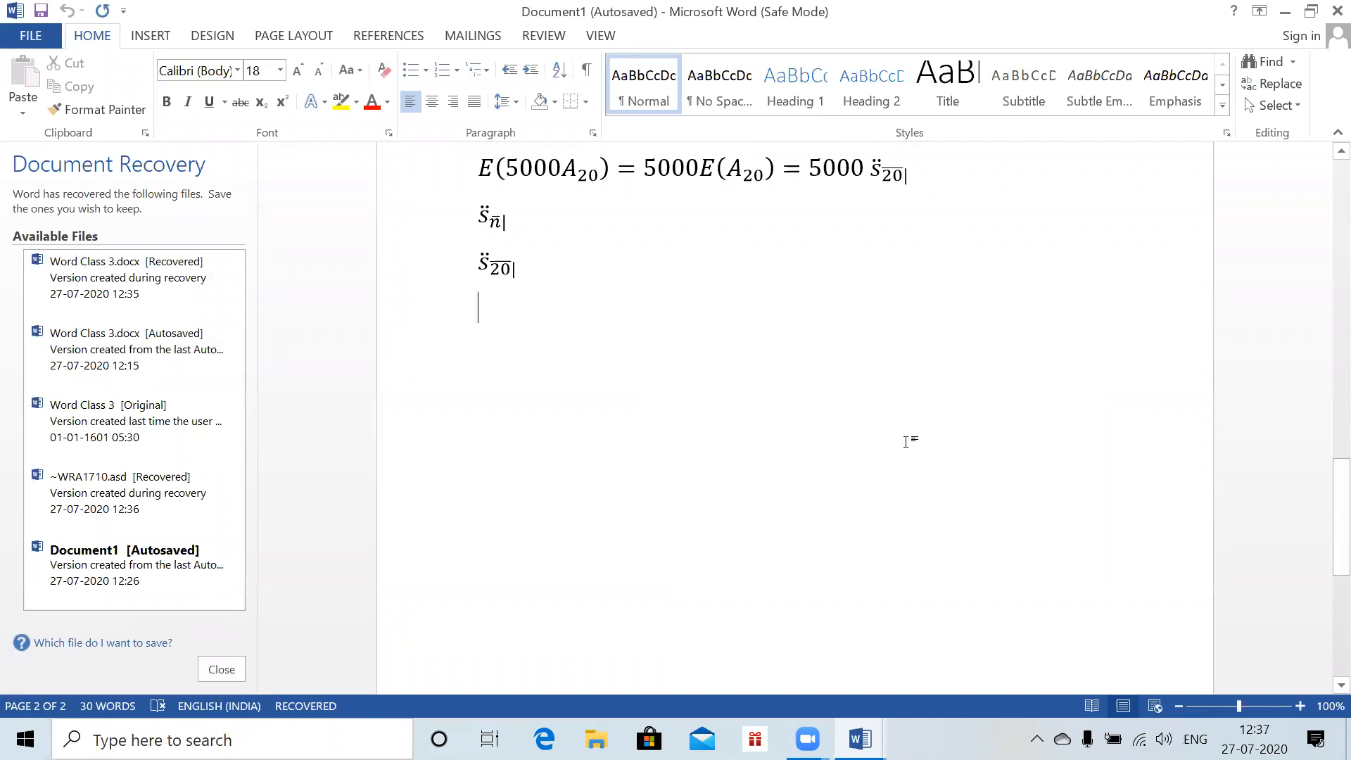
pyautogui.press('Return')
pyautogui.press('Return')
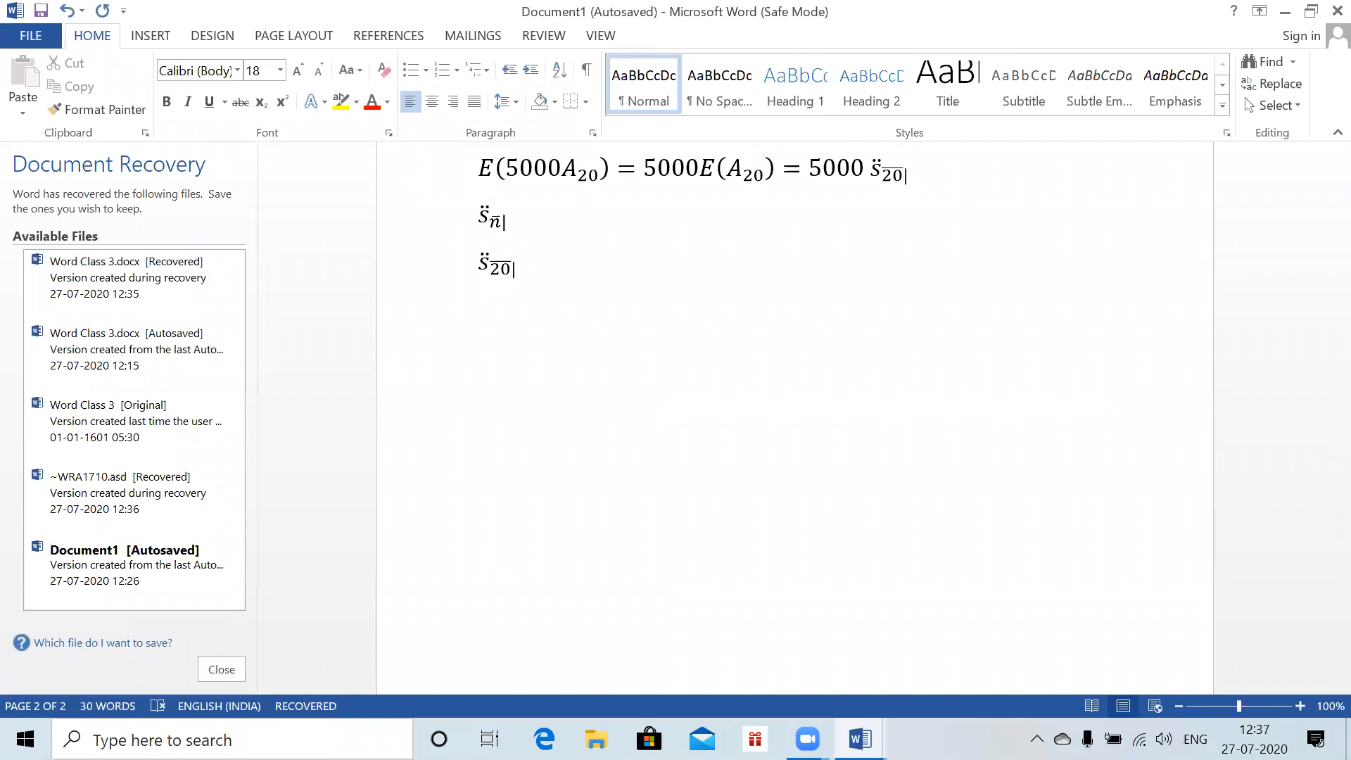
# - Insert an equation beginning with P(S₂₀ > 2.829217) = P( below the blank lines
pyautogui.hotkey('alt', '=')
pyautogui.write('P(')
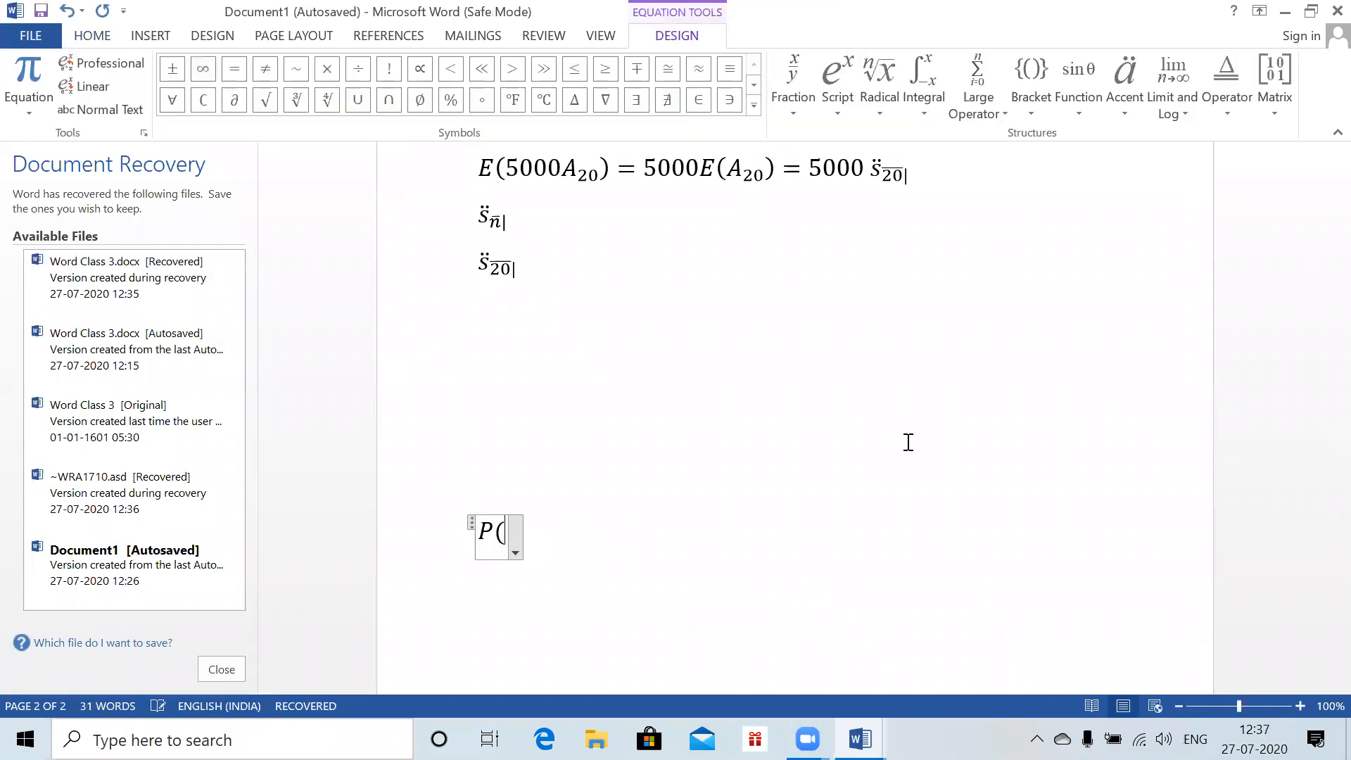
pyautogui.write('S_20 >')
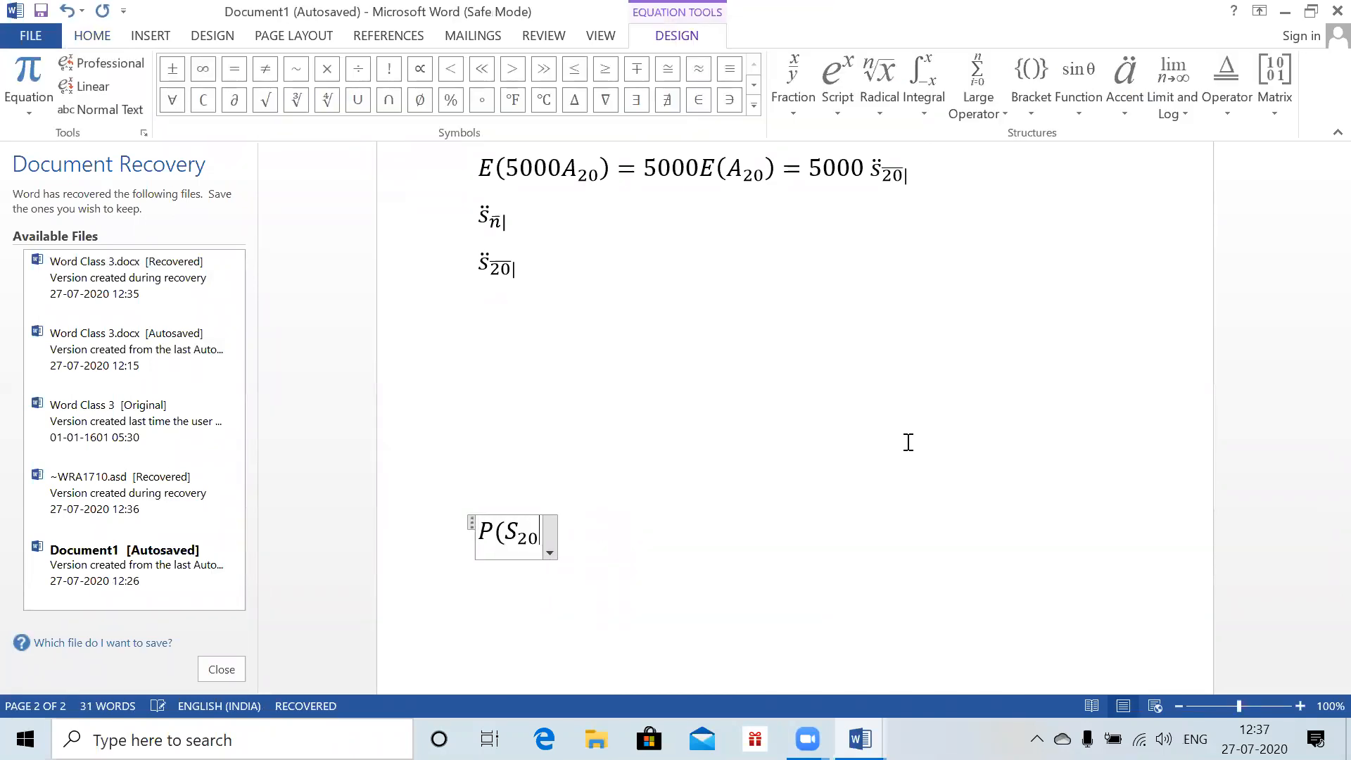
pyautogui.write(' 2.')
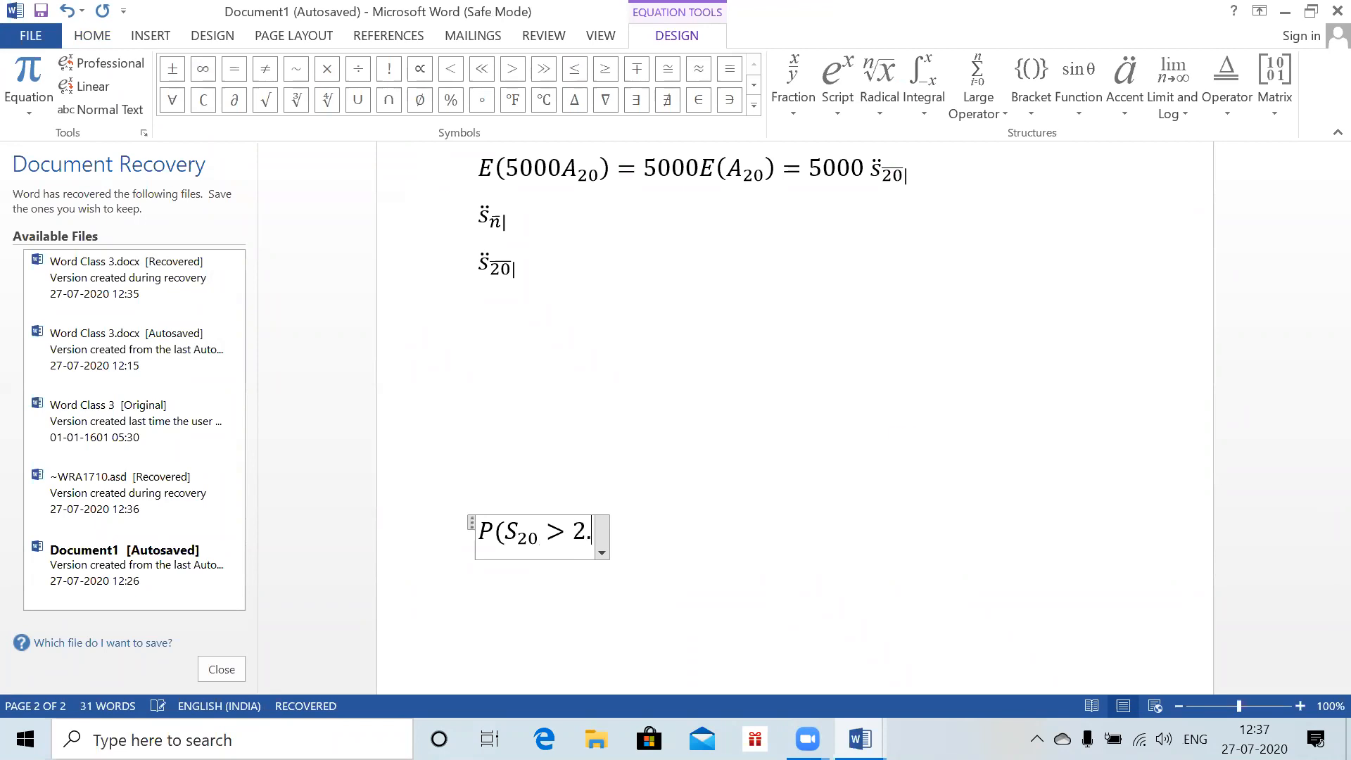
pyautogui.write('829217) = P(l')
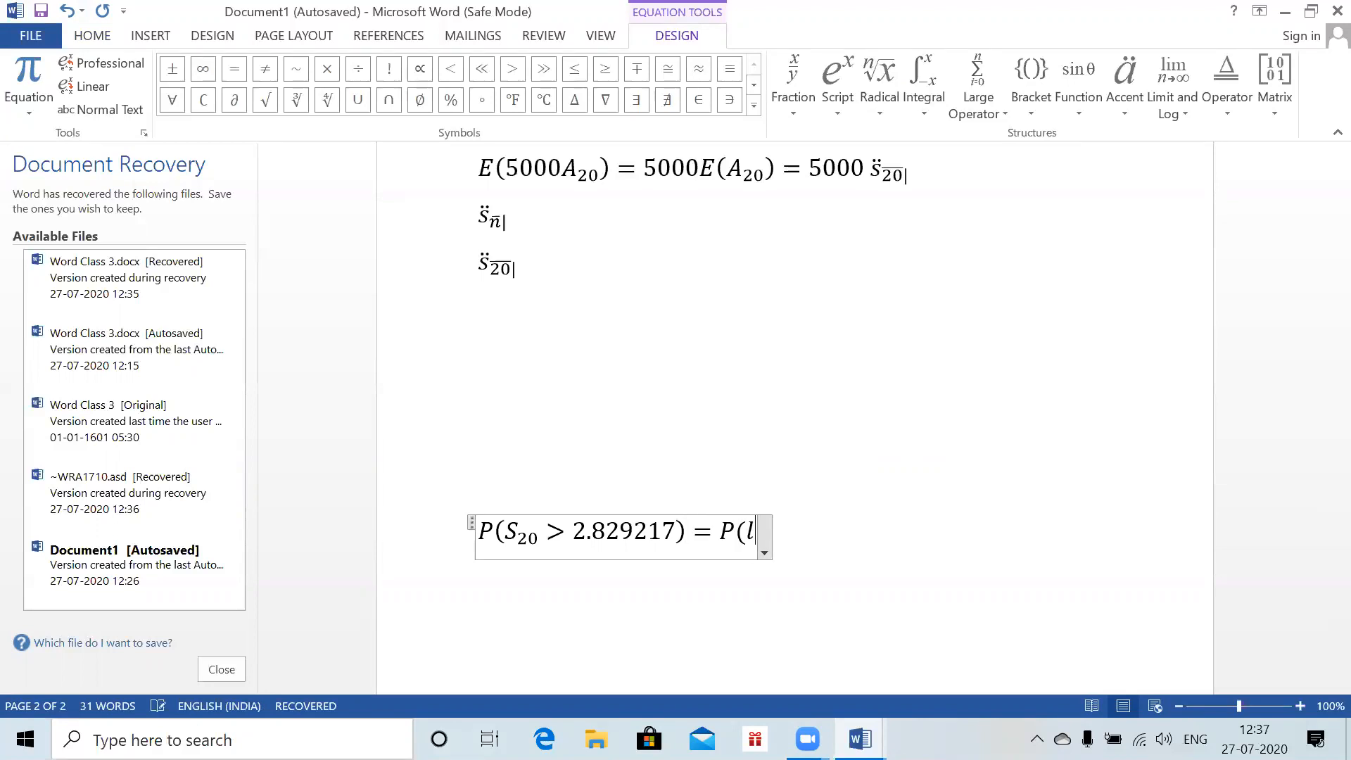
# - Complete the right-hand side of the equation as P(ln S₂₀ > ln 2.829217) and start a new line
pyautogui.write('n 2_20')
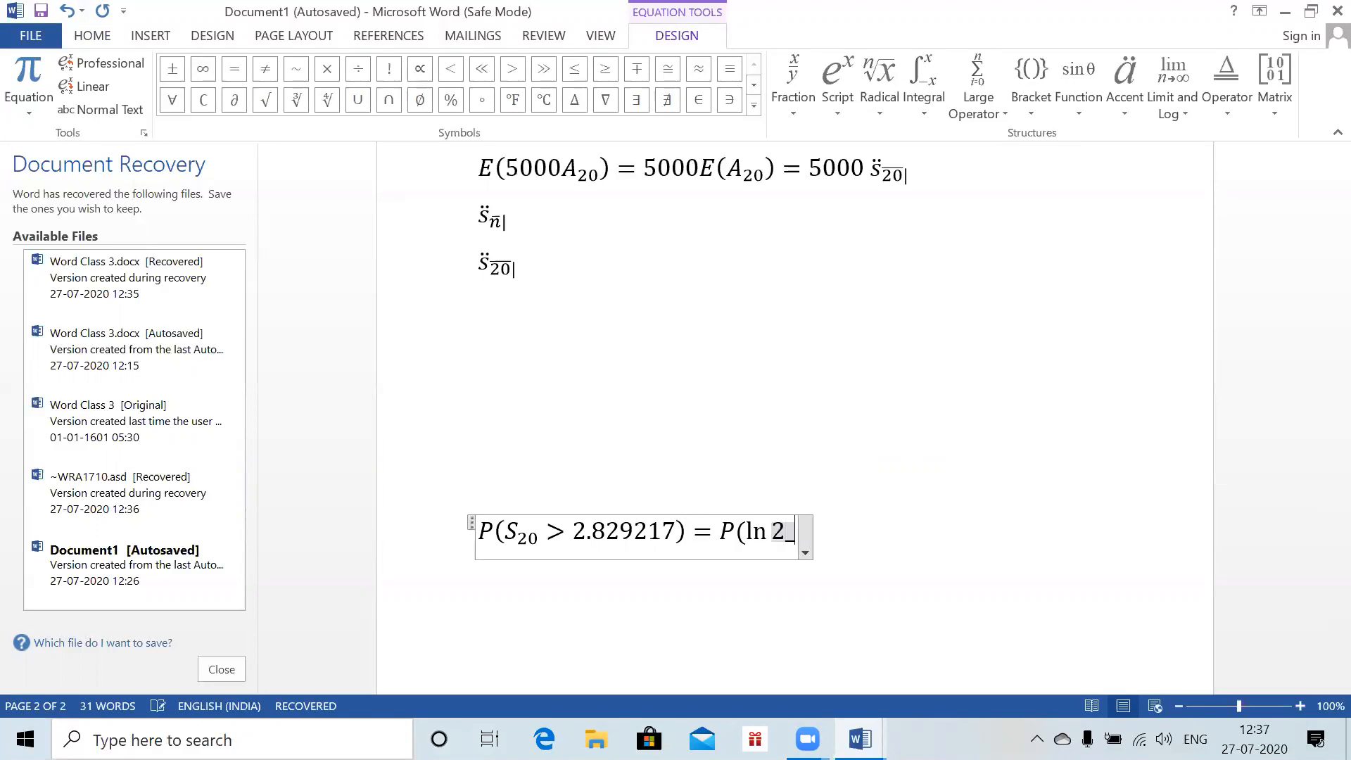
pyautogui.press('BackSpace')
pyautogui.press('BackSpace')
pyautogui.press('BackSpace')
pyautogui.press('BackSpace')
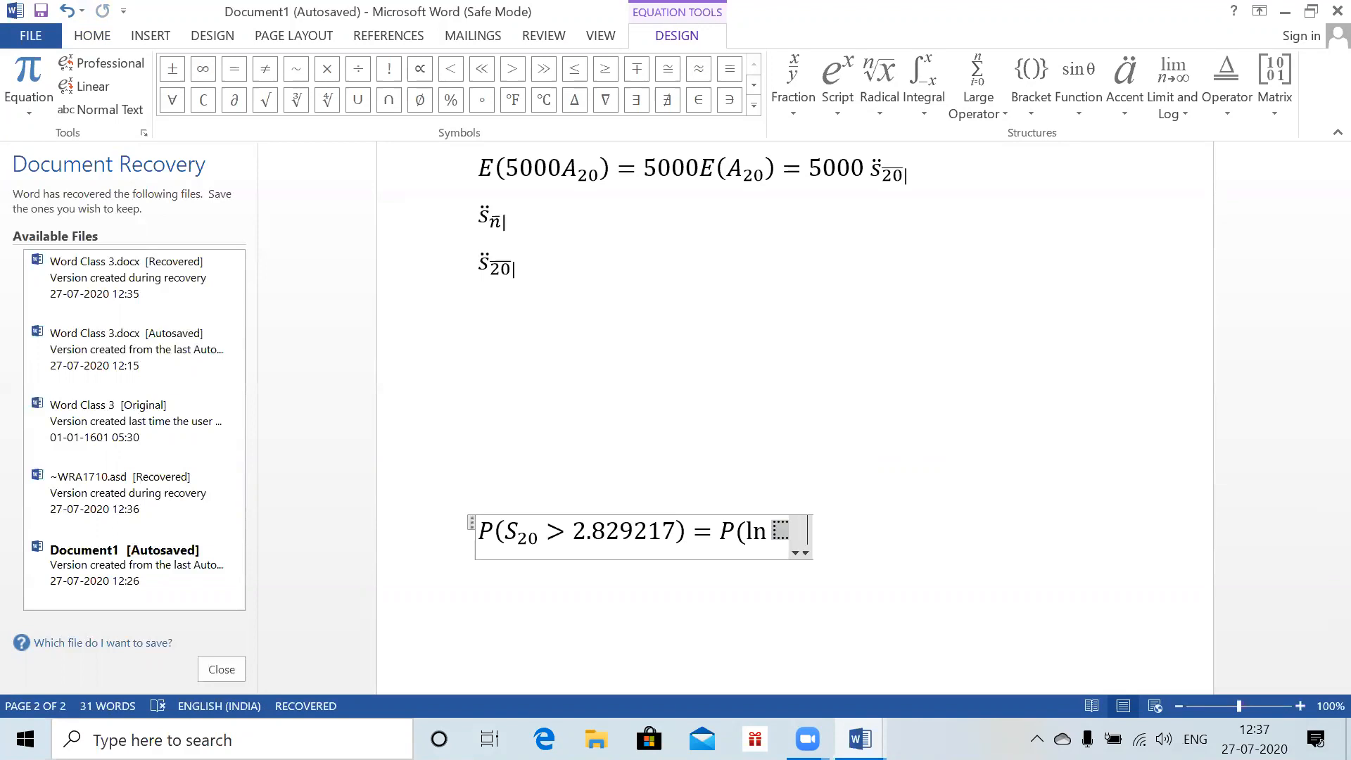
pyautogui.write('s')
pyautogui.press('BackSpace')
pyautogui.write('S_20')
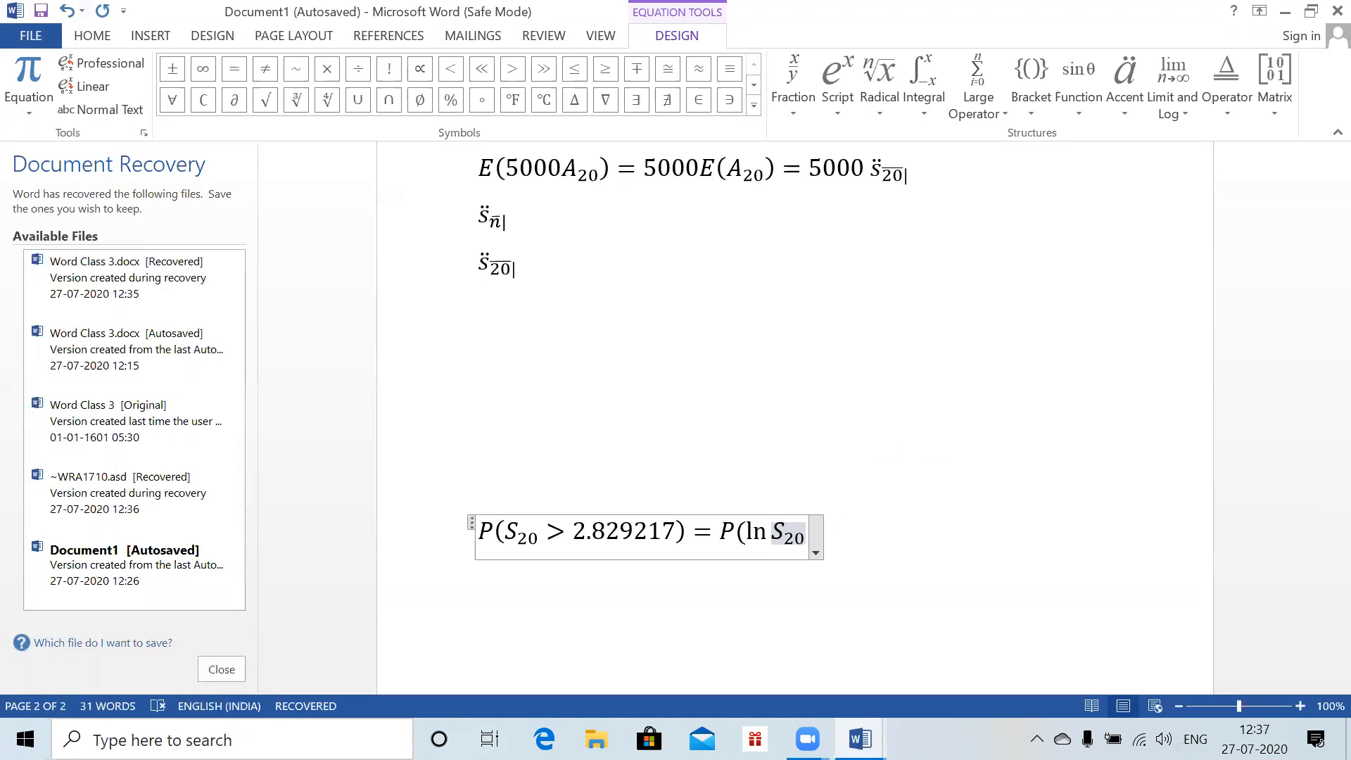
pyautogui.press('Right')
pyautogui.write('> ')
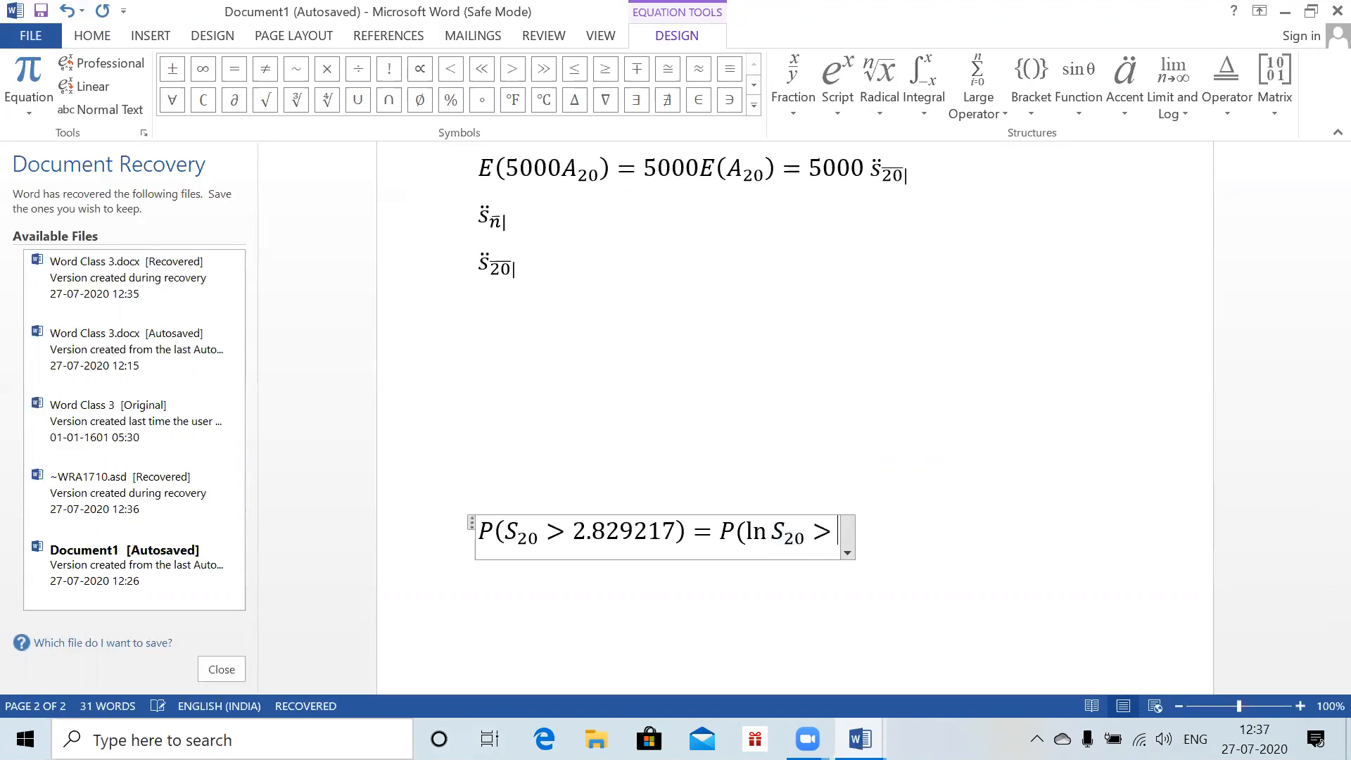
pyautogui.write('ln 2.0')
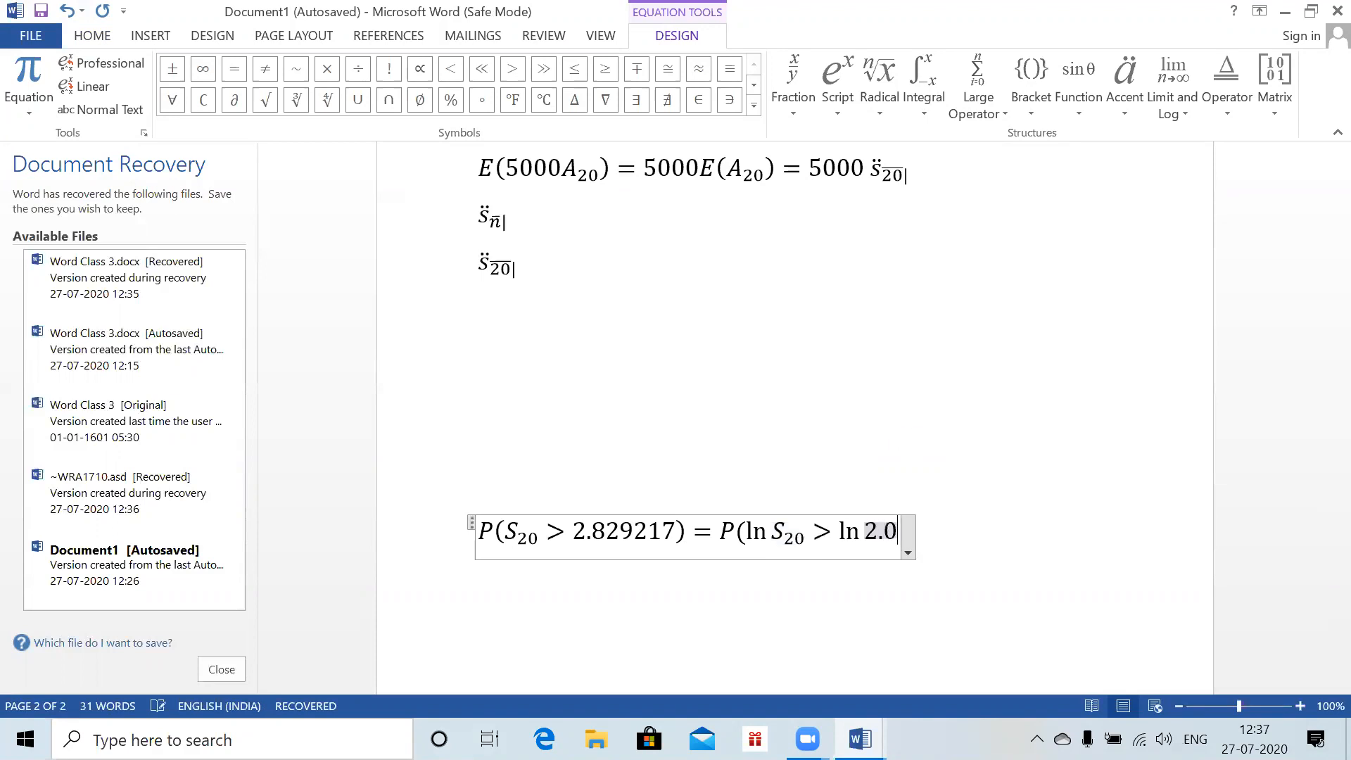
pyautogui.press('BackSpace')
pyautogui.write('82921')
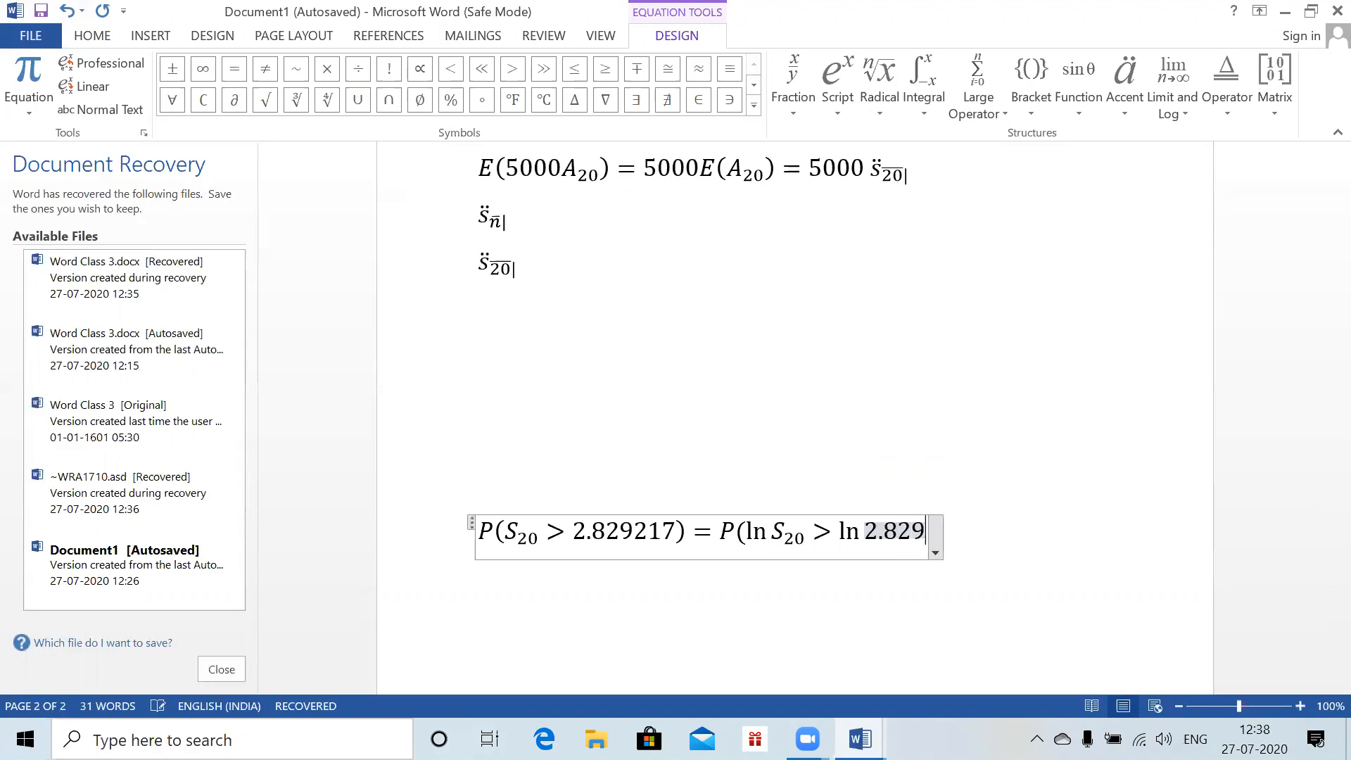
pyautogui.write('7')
pyautogui.press('Right')
pyautogui.write(')')
pyautogui.press('Return')
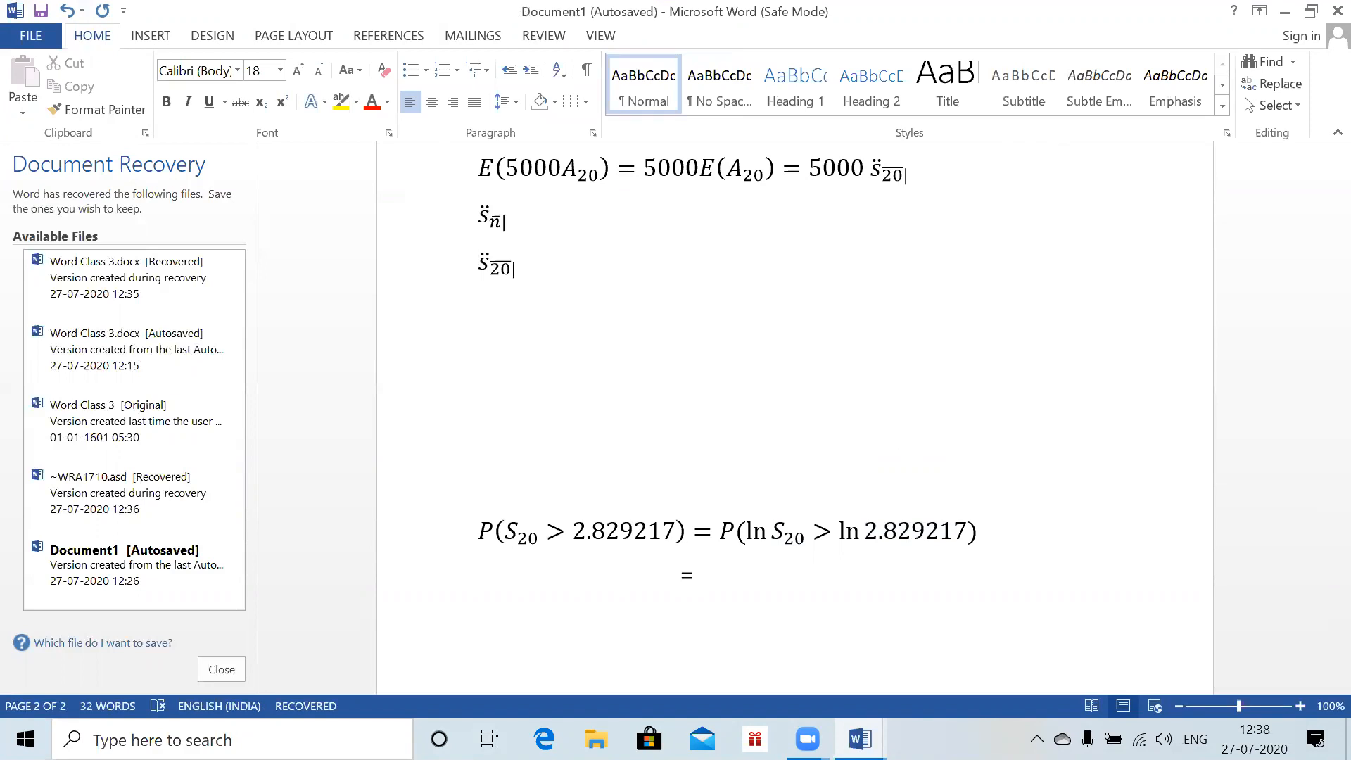
# - Write the standardised form P(Z > (ln 2.829217 − 1)/√0.08) as an equation on the second line, with the quotient as a stacked fraction
pyautogui.hotkey('alt', '=')
pyautogui.write('P(')
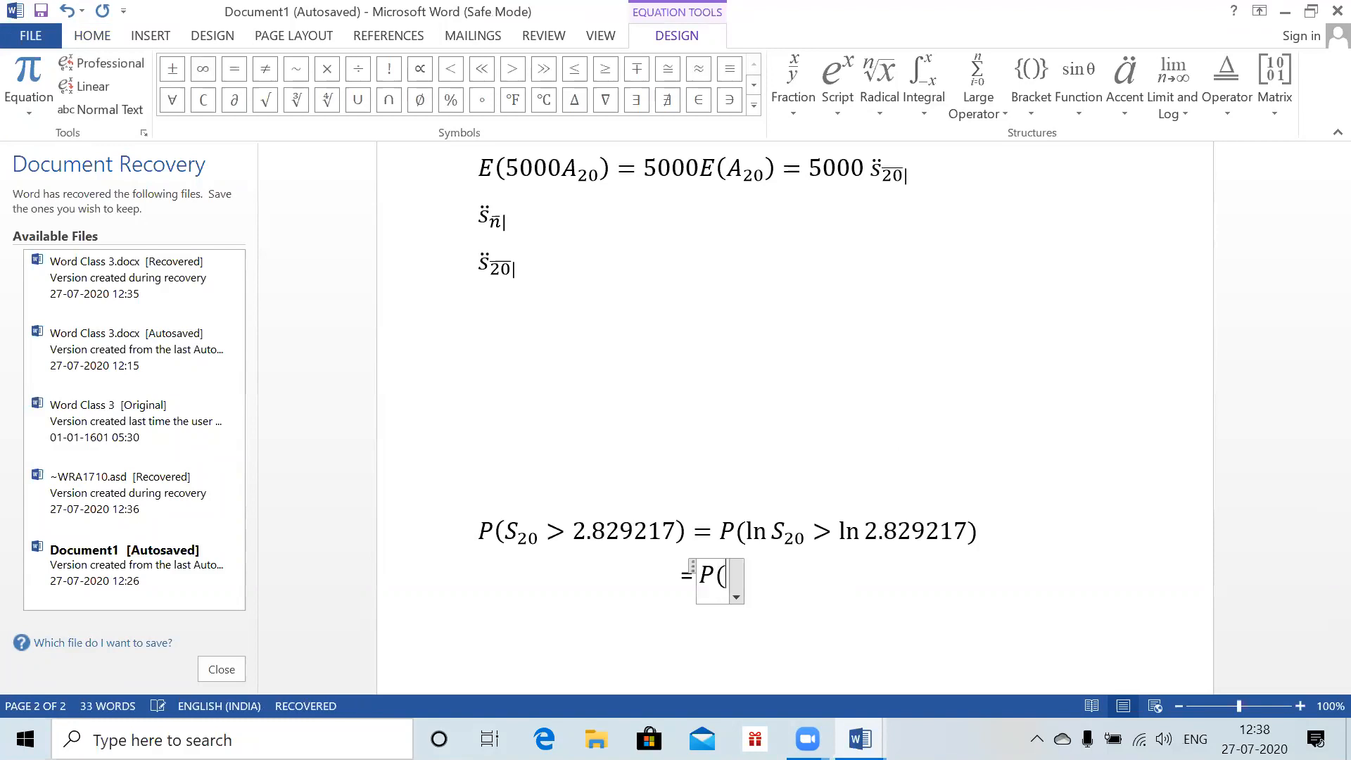
pyautogui.write('Z')
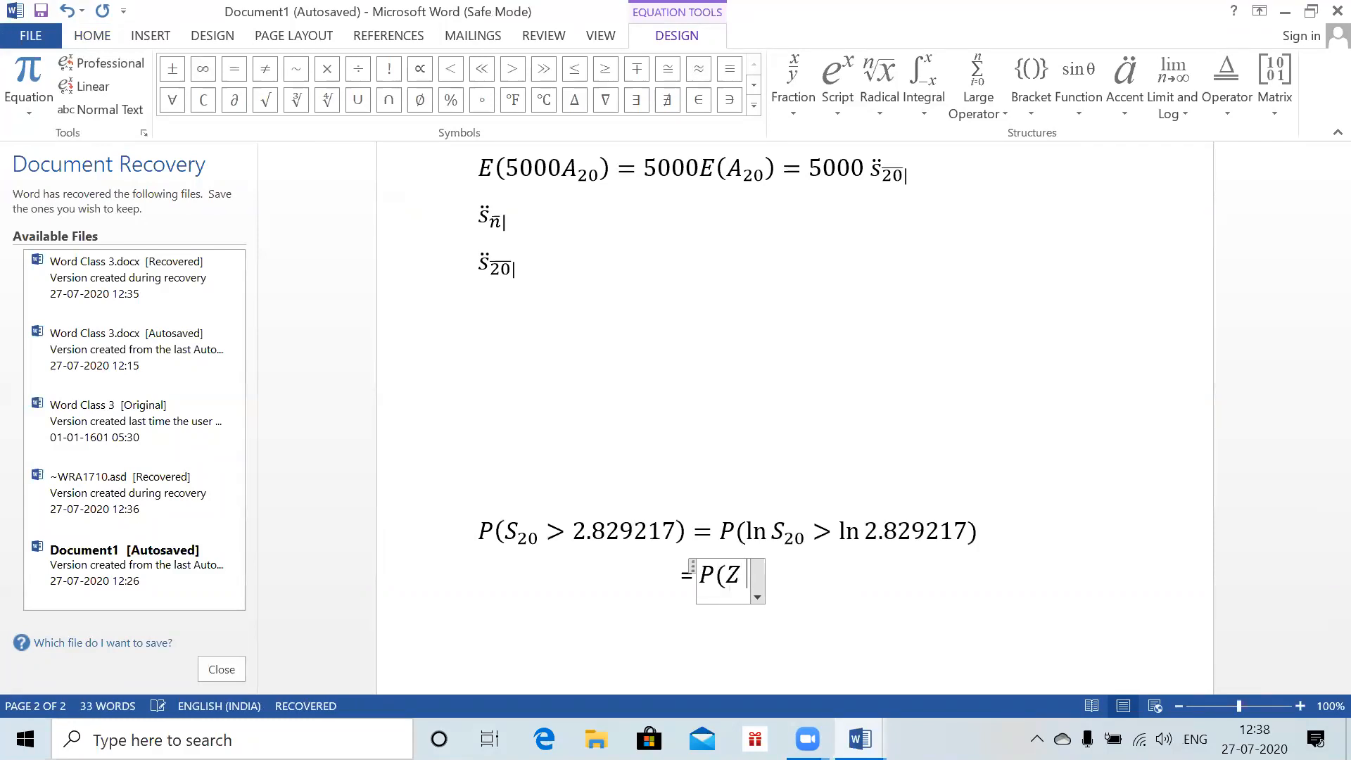
pyautogui.write('>')
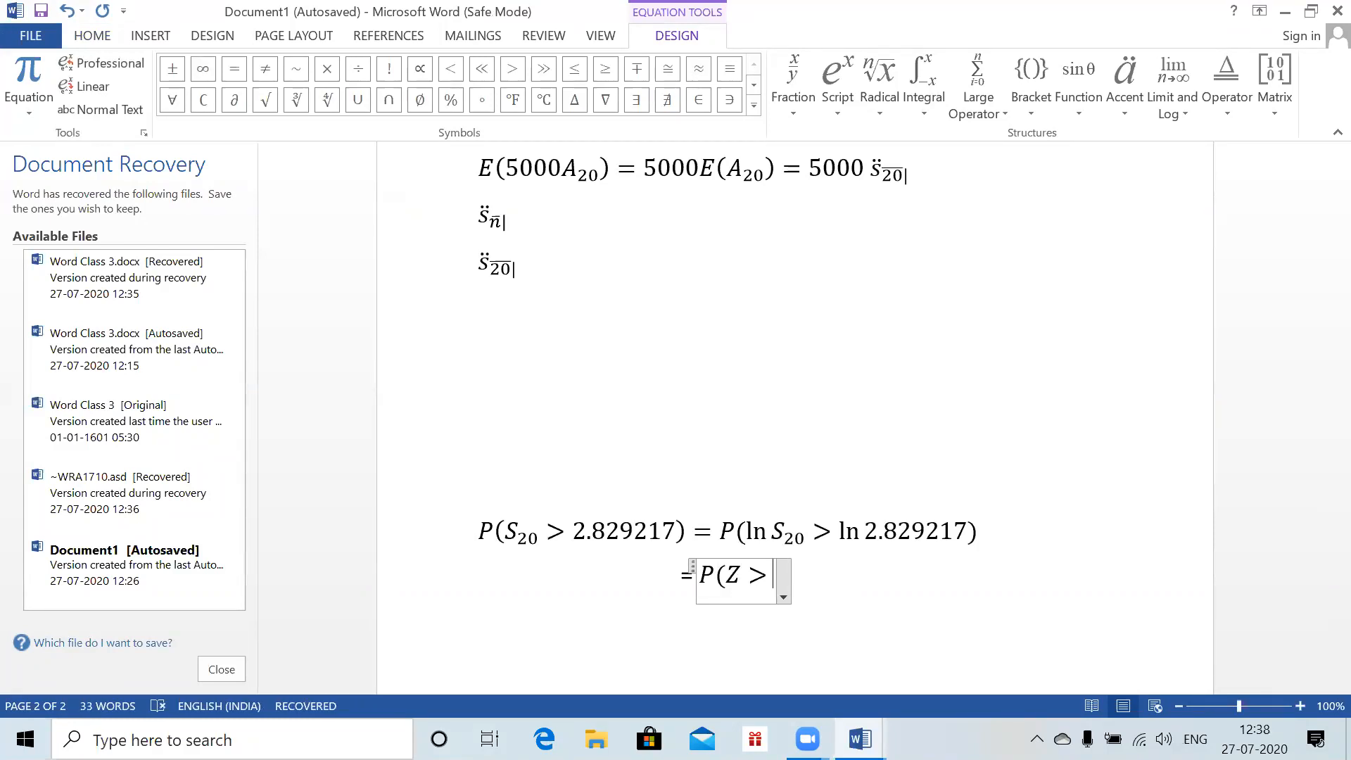
pyautogui.write('(l')
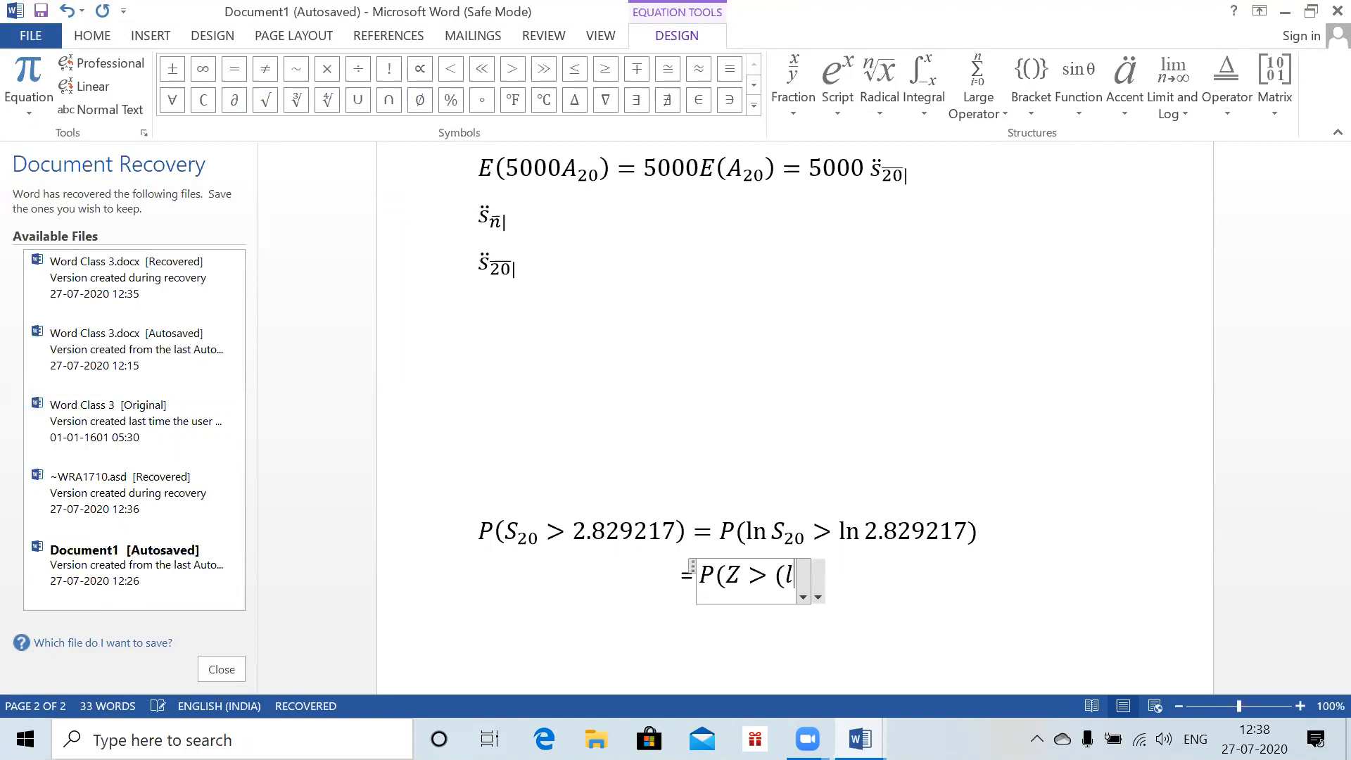
pyautogui.write('n 2.82')
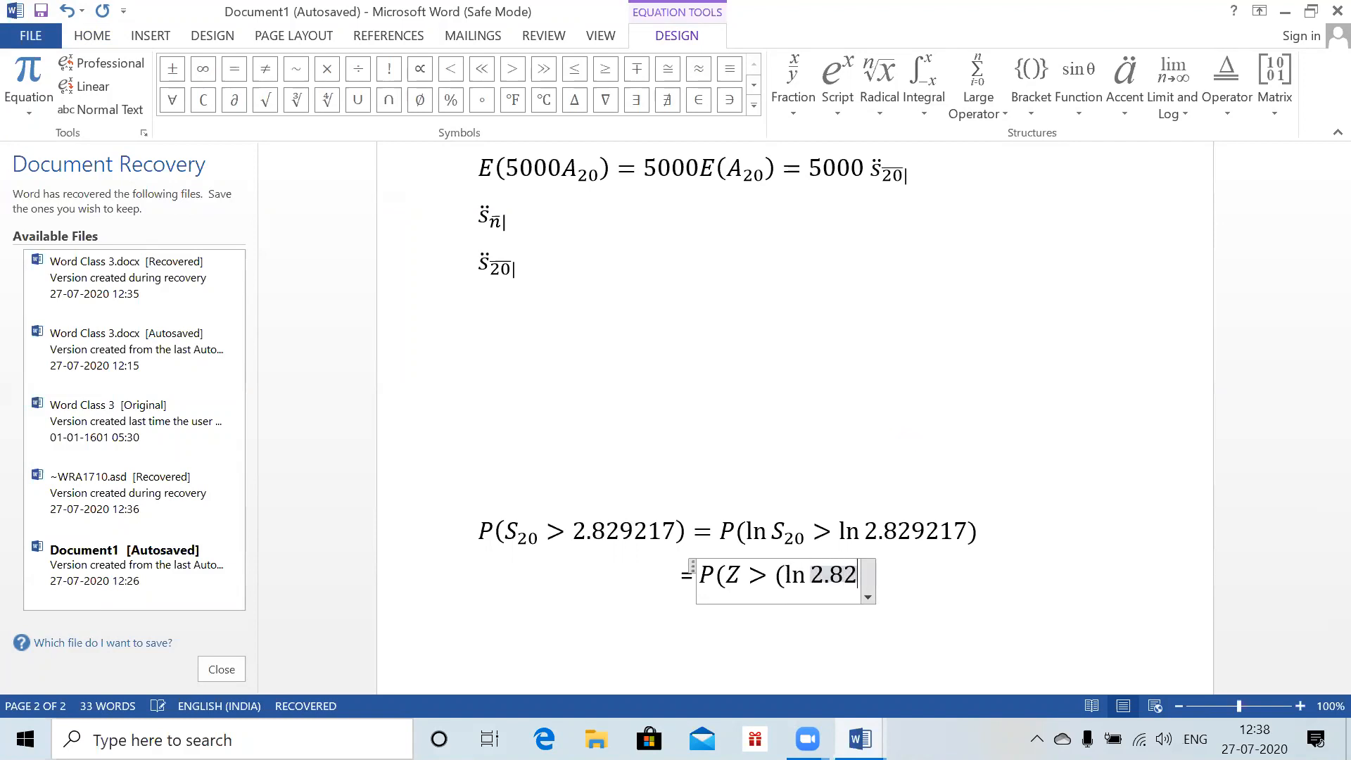
pyautogui.write('9217')
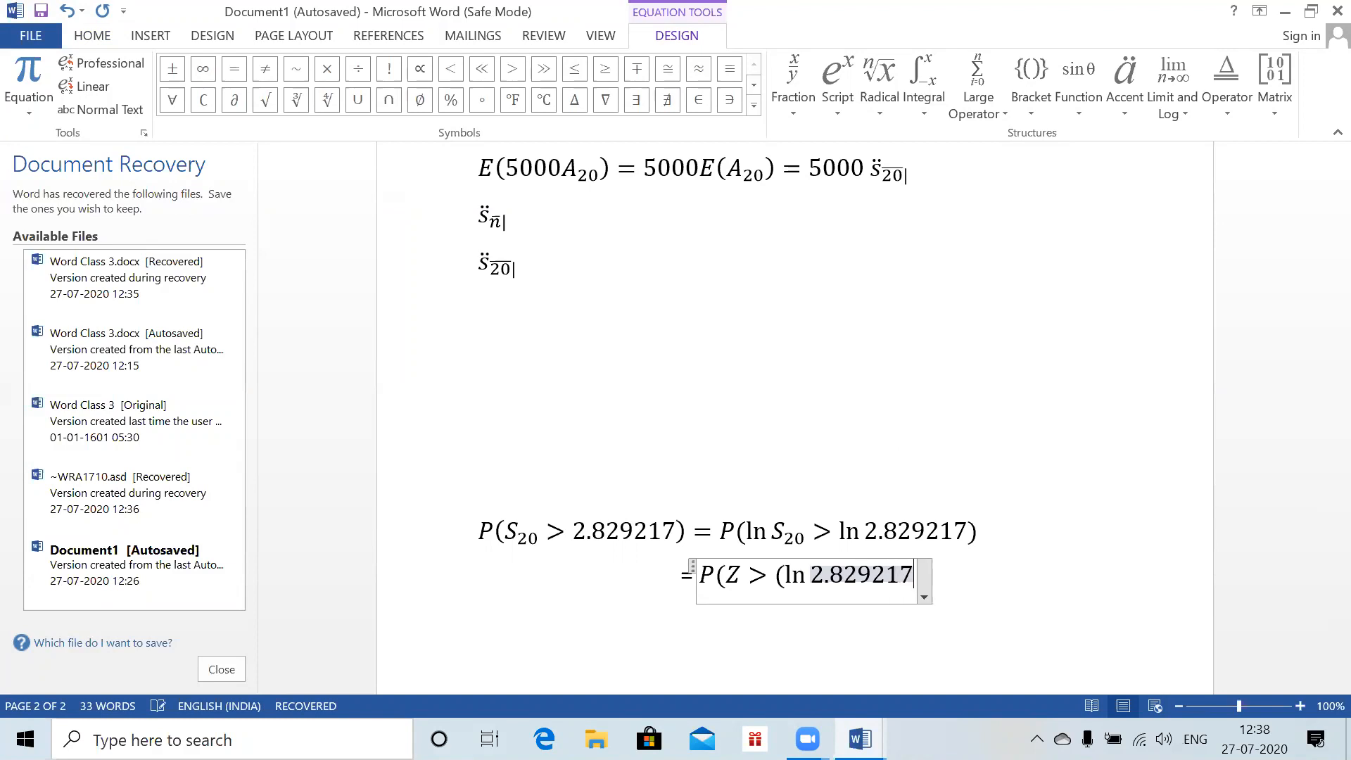
pyautogui.write(' -')
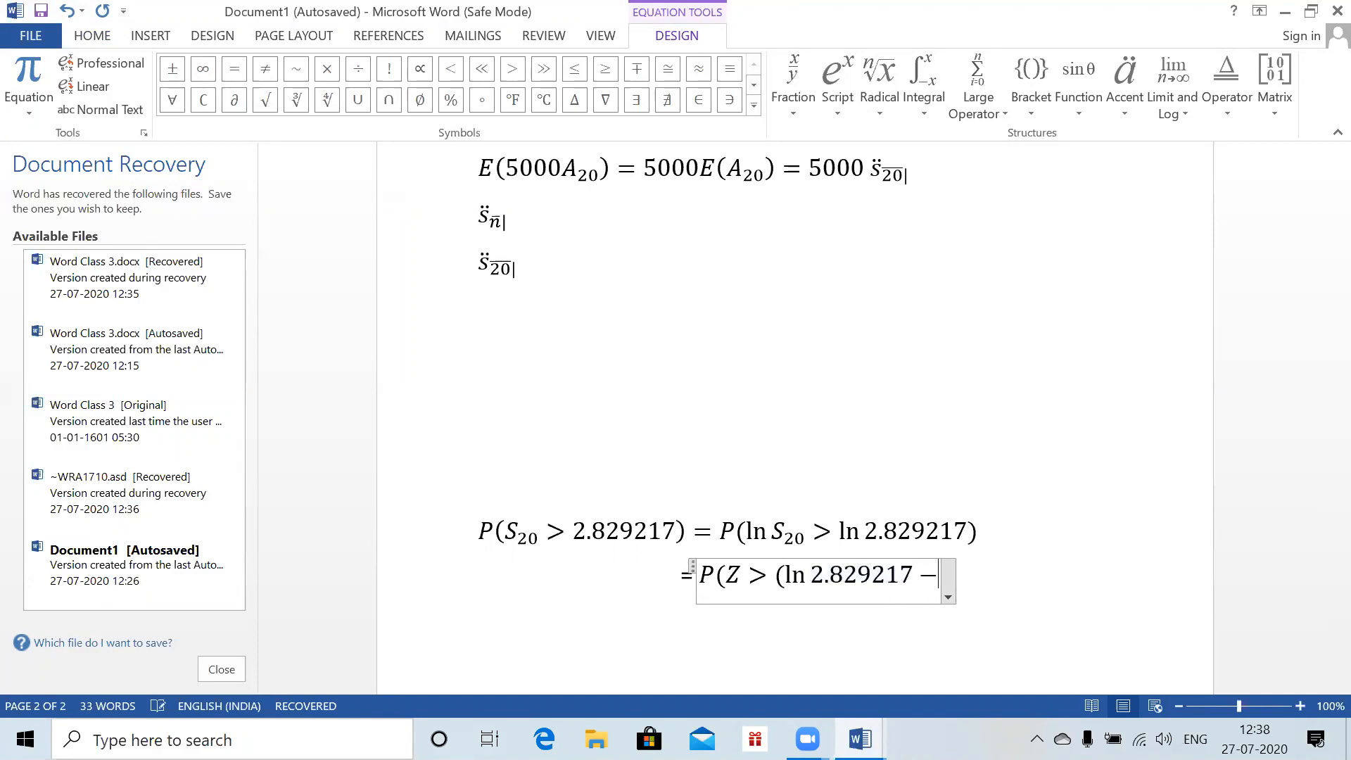
pyautogui.write('1)\\')
pyautogui.press('BackSpace')
pyautogui.write('/\\')
pyautogui.write('sqrt ')
pyautogui.write('(0.08')
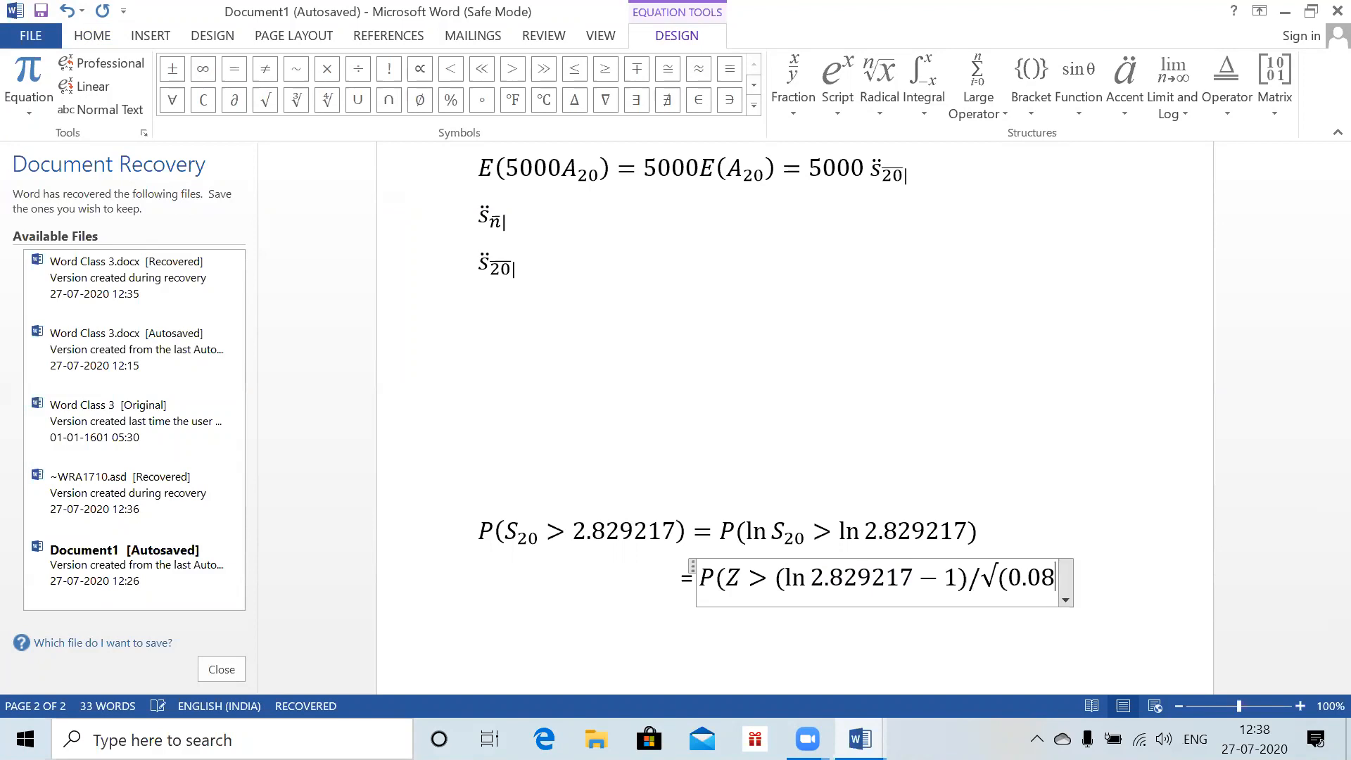
pyautogui.write(')  ')
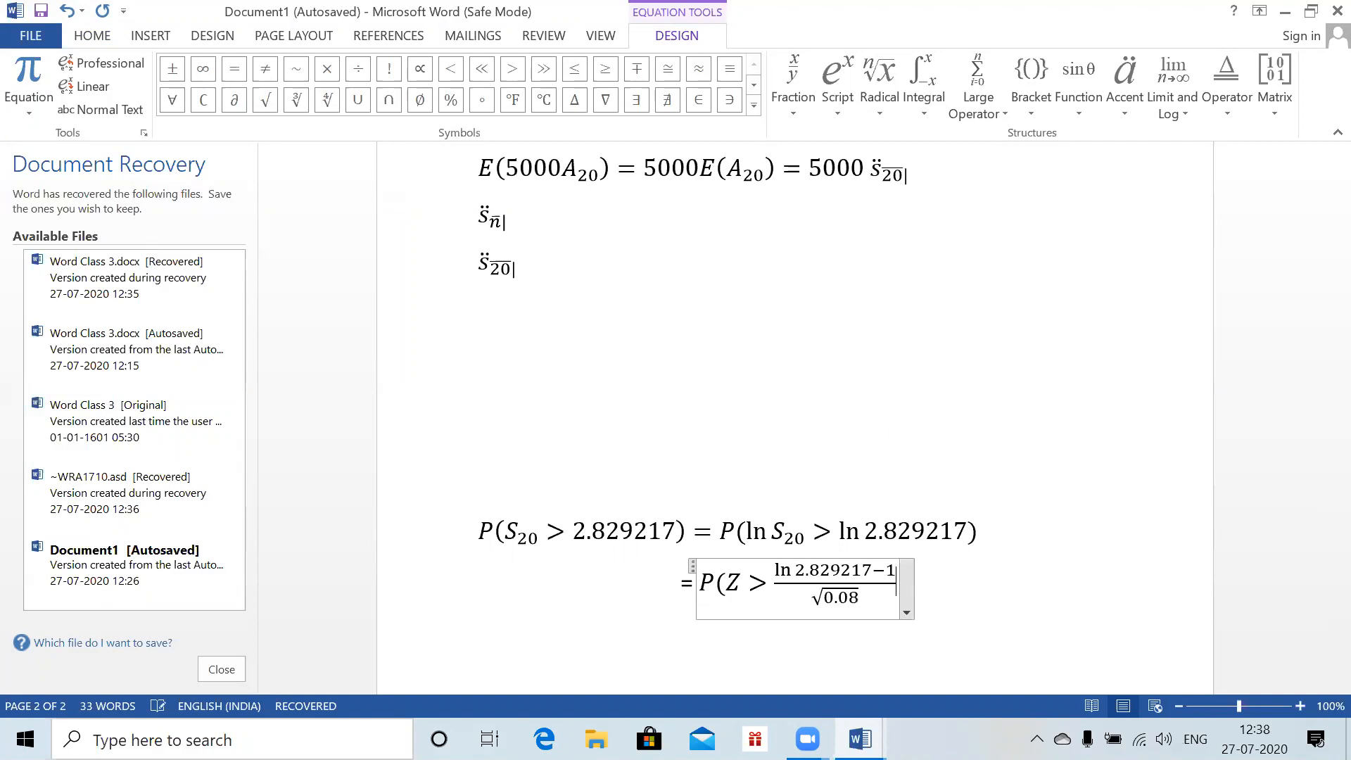
pyautogui.write(')')
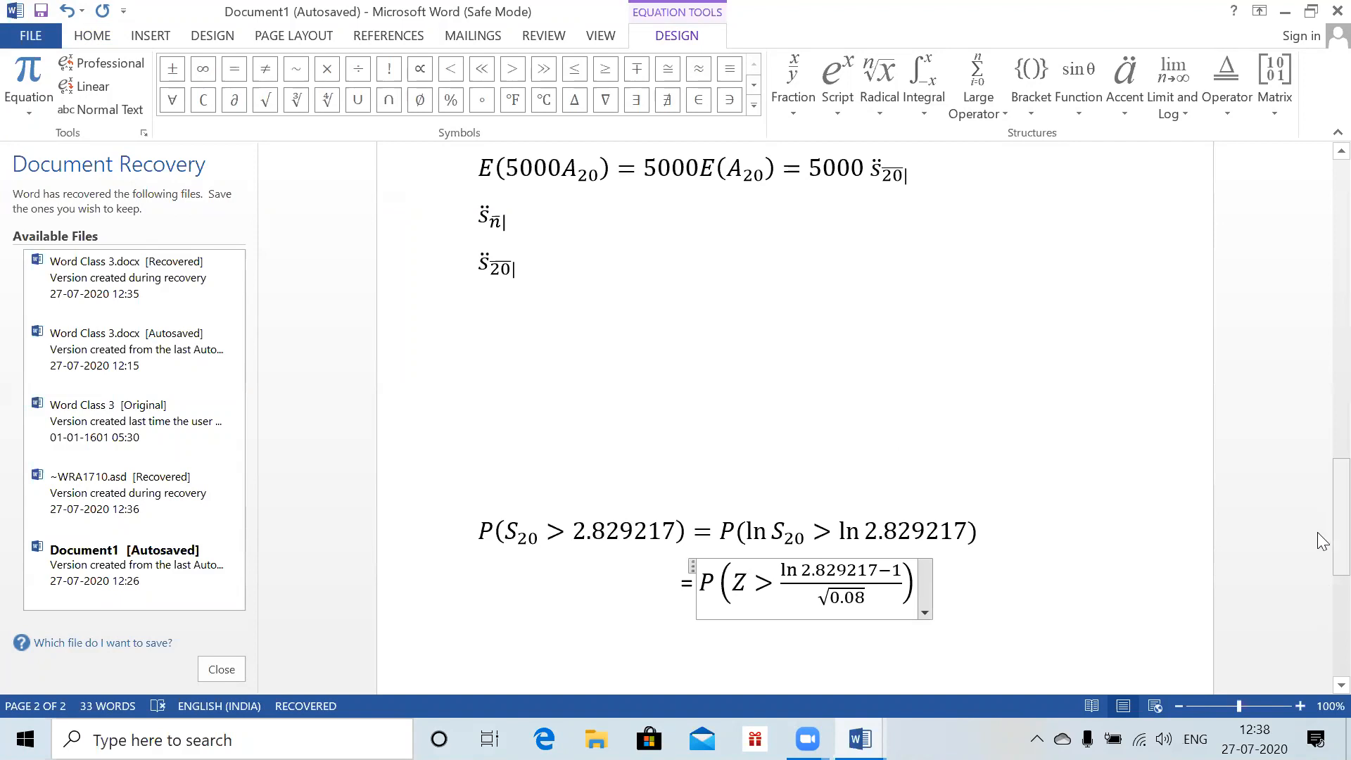
# - On a new third line, write = P(Z > (1.04 − 1)/√0.08) as an equation with the quotient as a stacked fraction
pyautogui.scroll(-2, 1318, 541)
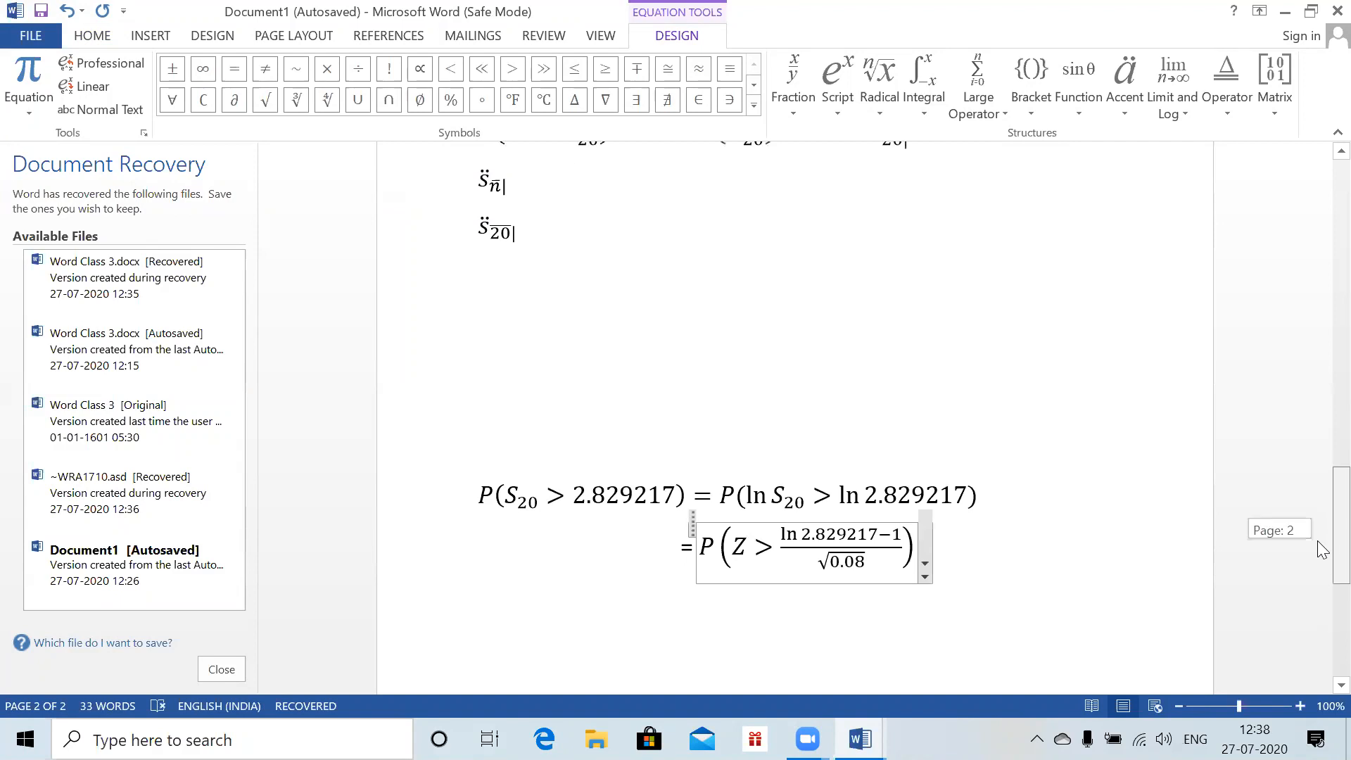
pyautogui.click(1028, 504)
pyautogui.press('Return')
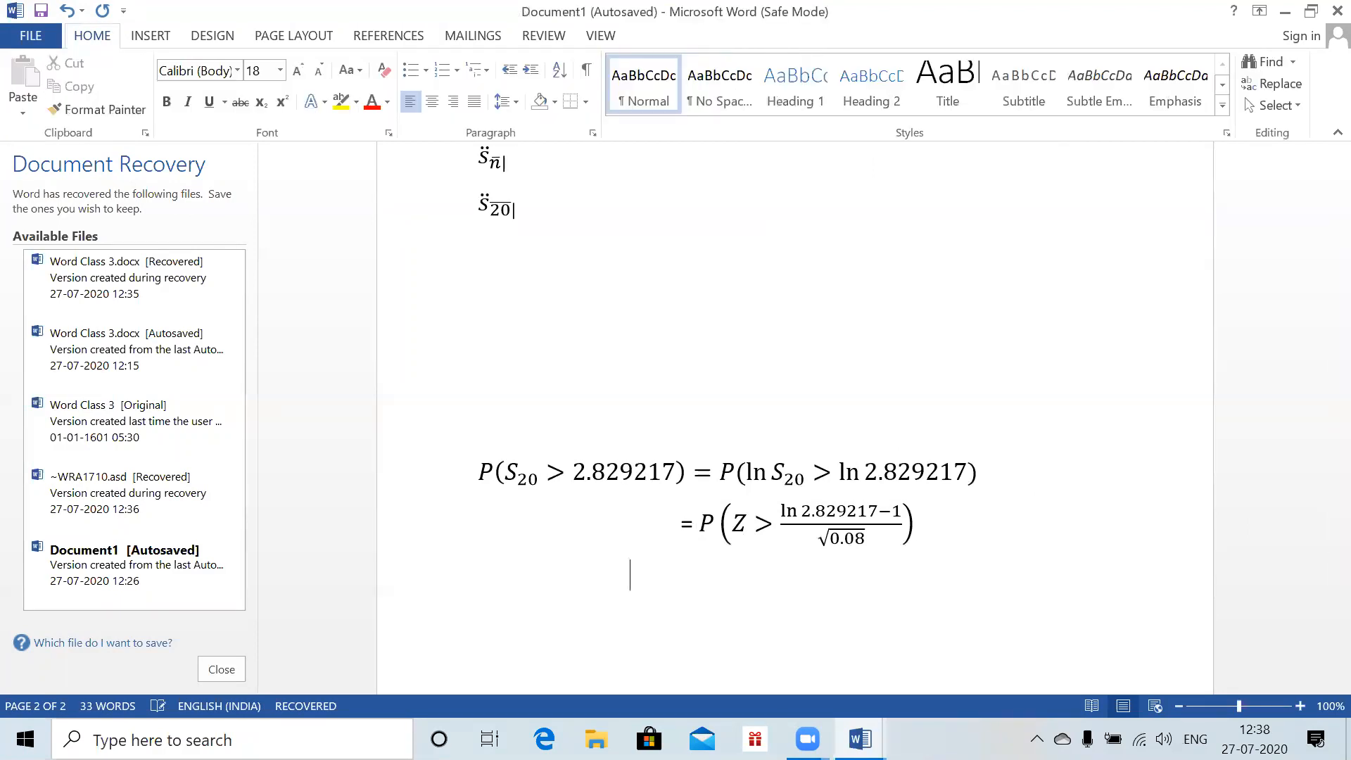
pyautogui.write('=')
pyautogui.hotkey('alt', '=')
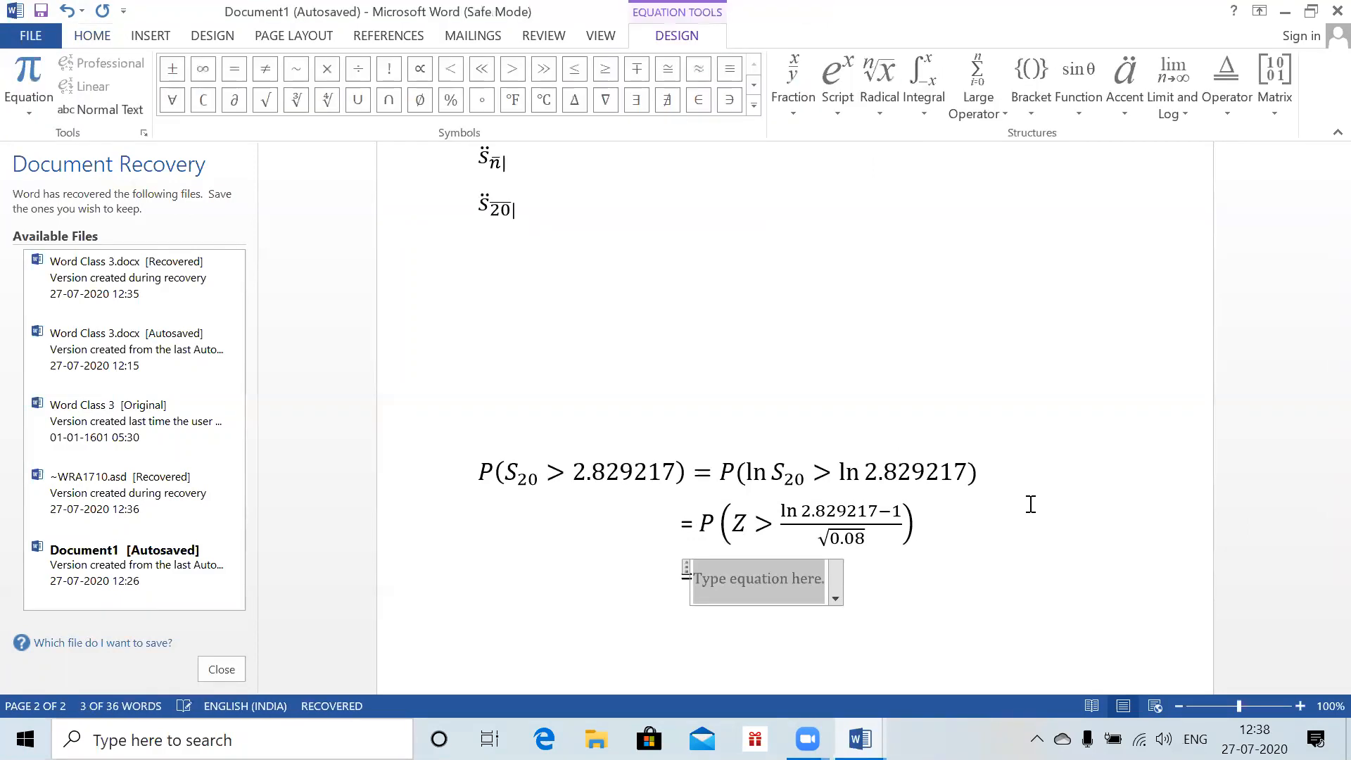
pyautogui.write('P(Z')
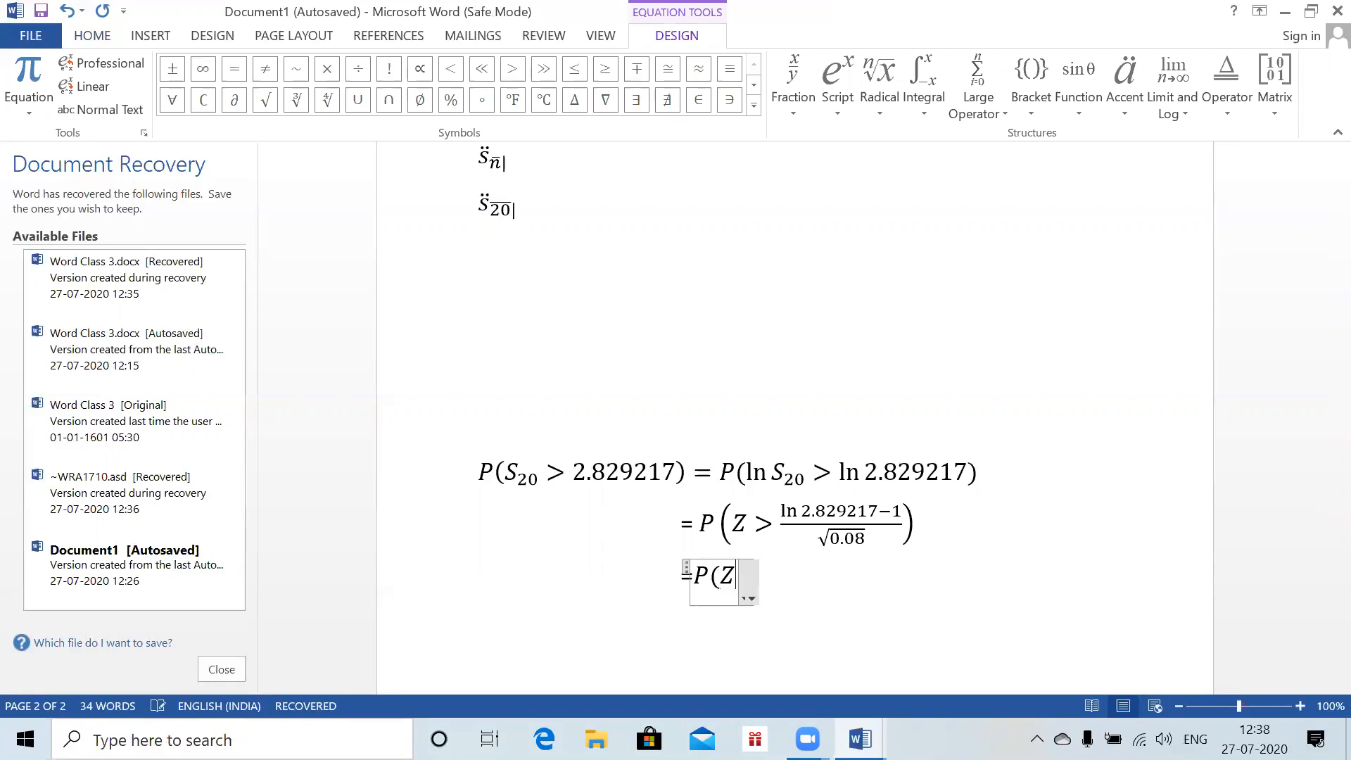
pyautogui.write('> (1')
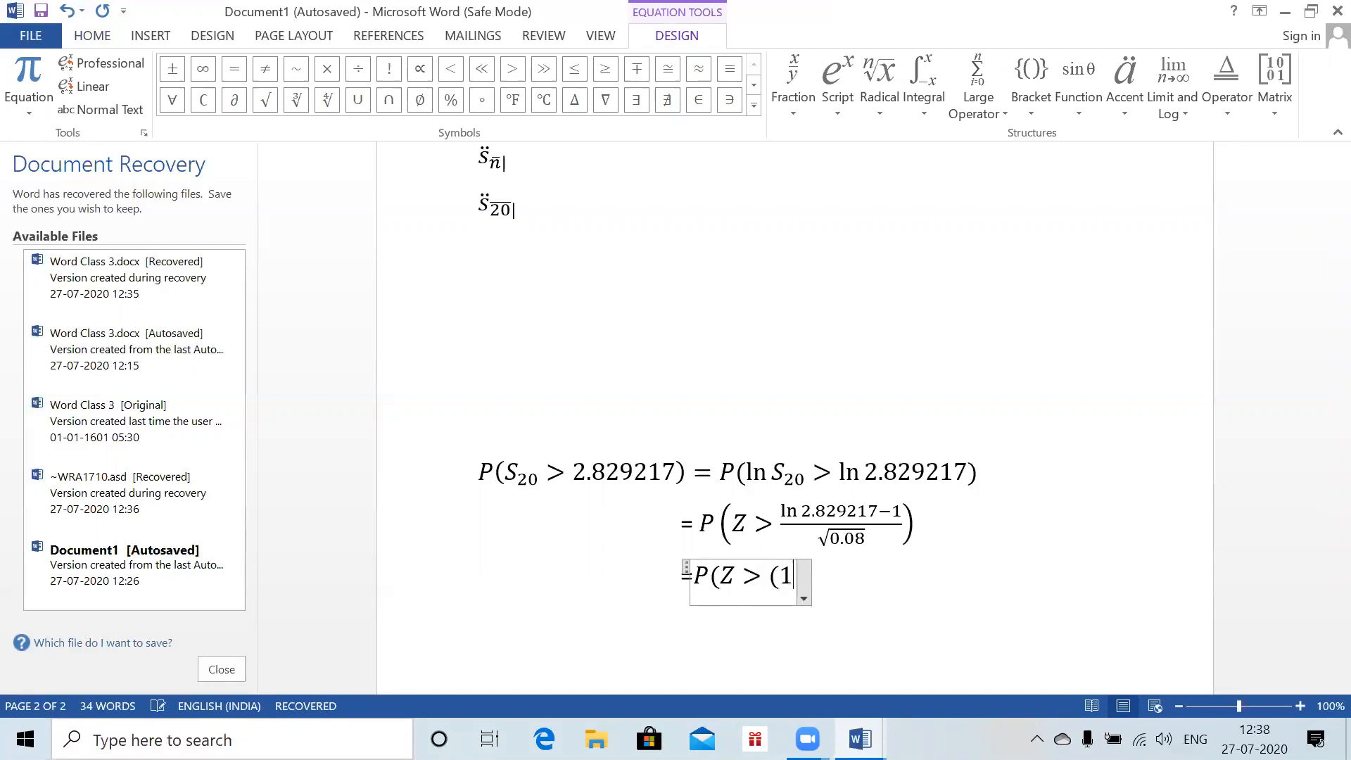
pyautogui.write('.04-1)')
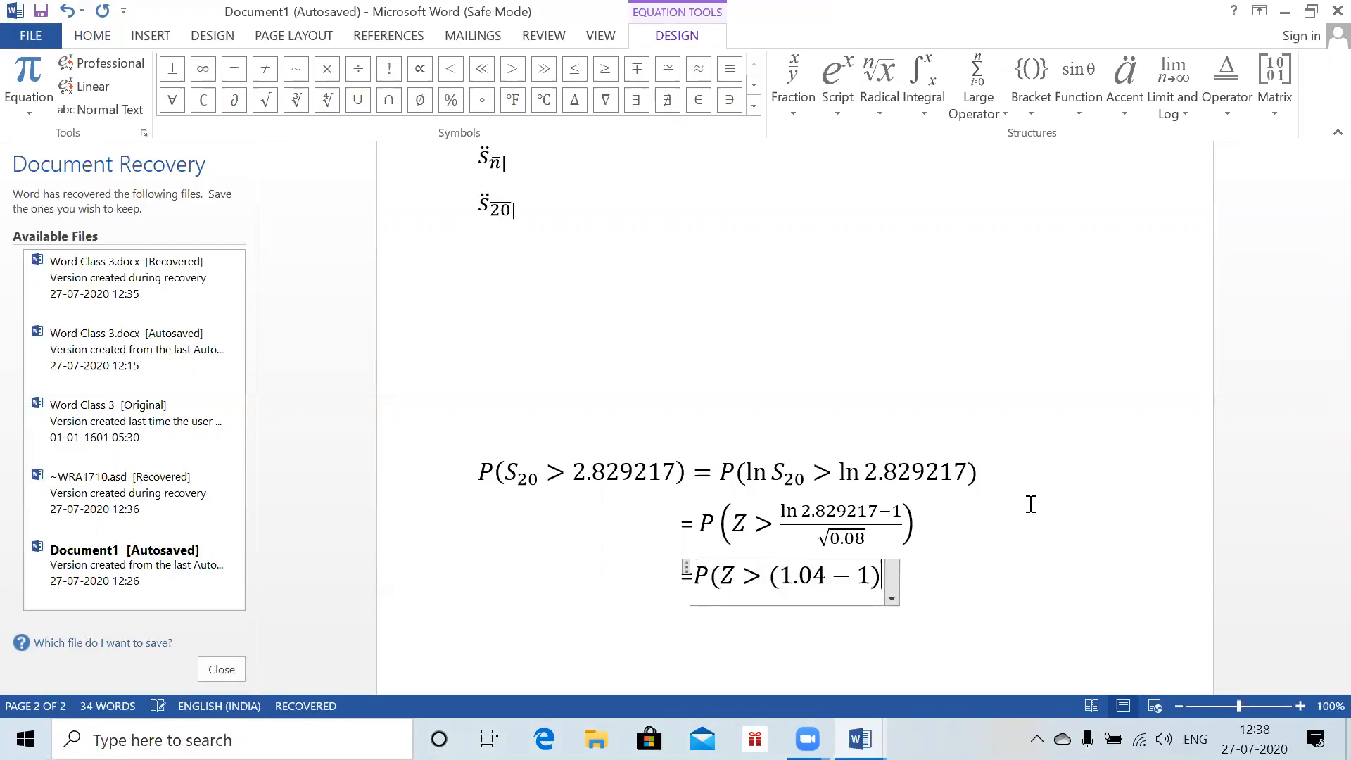
pyautogui.write('/\\s')
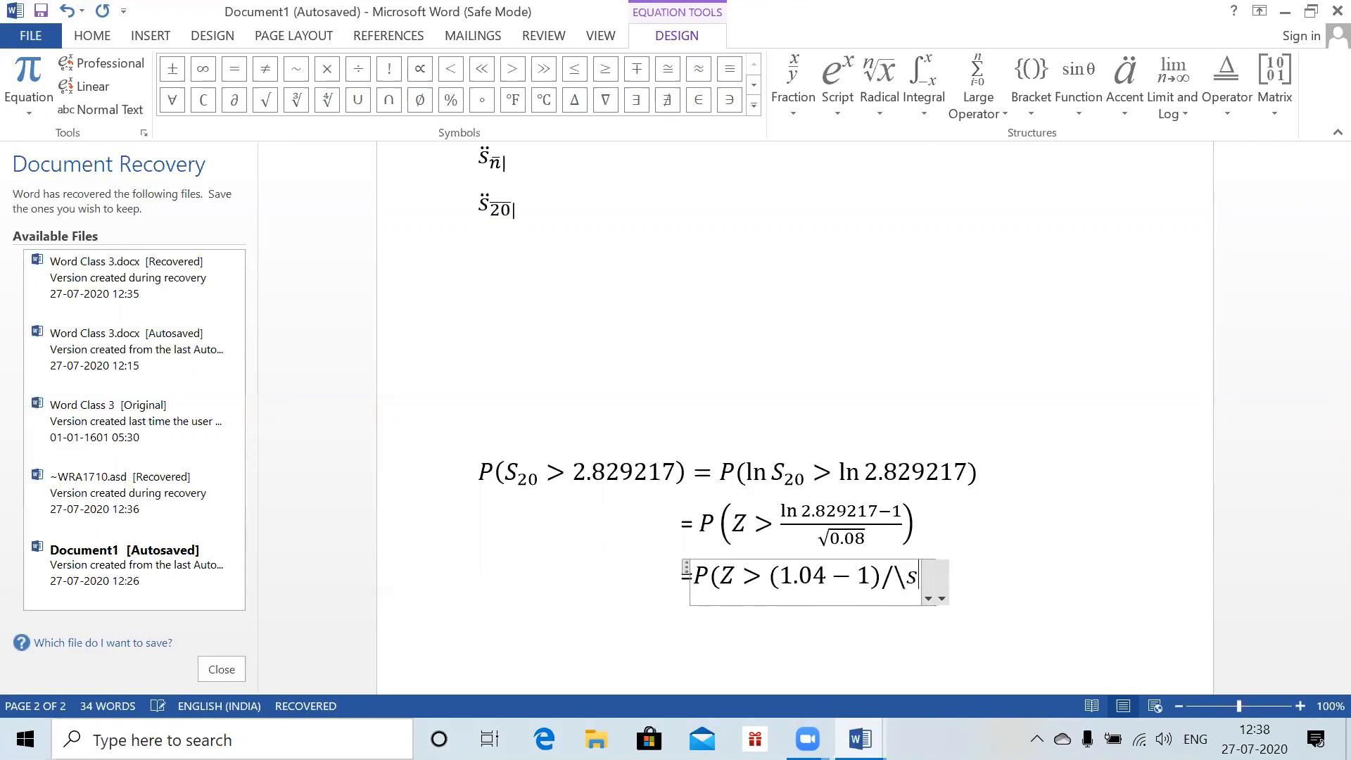
pyautogui.write('qrt(0')
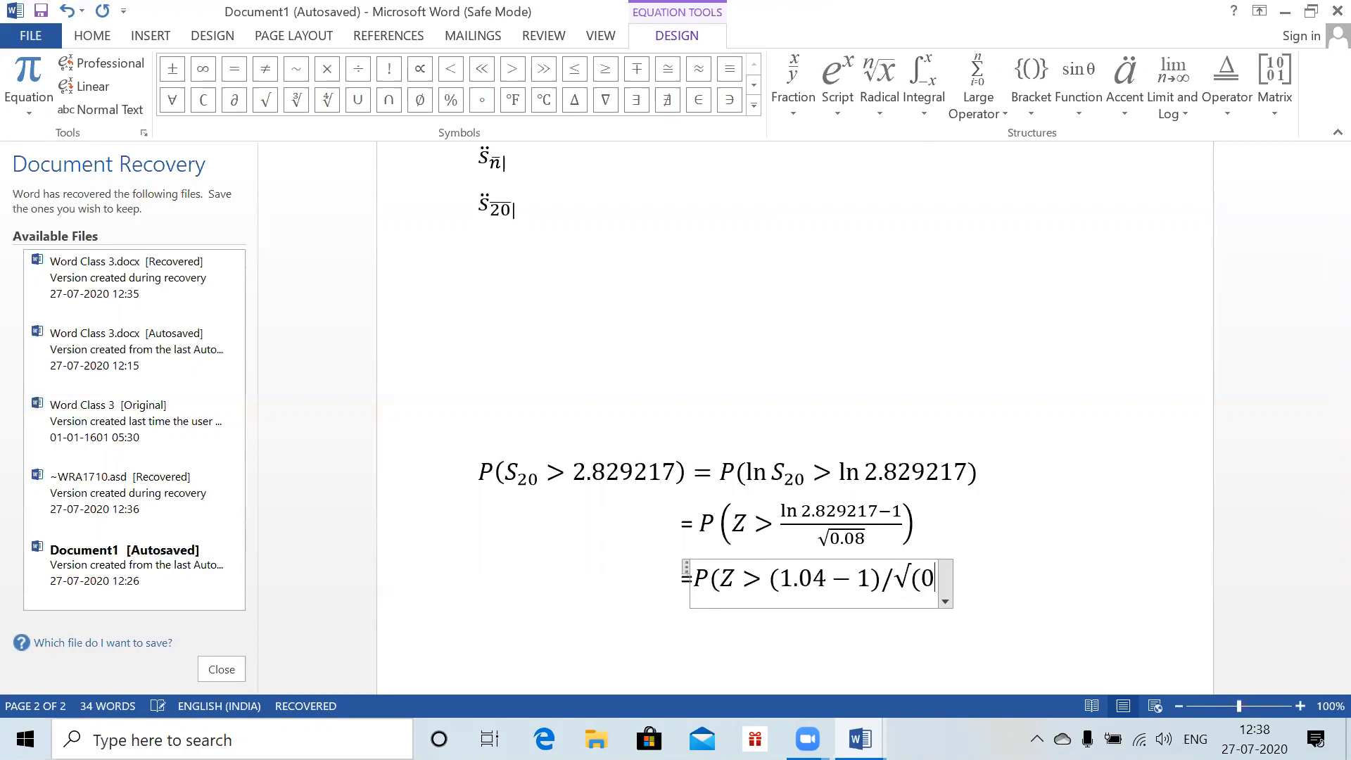
pyautogui.write('.08)')
pyautogui.press('space')
pyautogui.press('space')
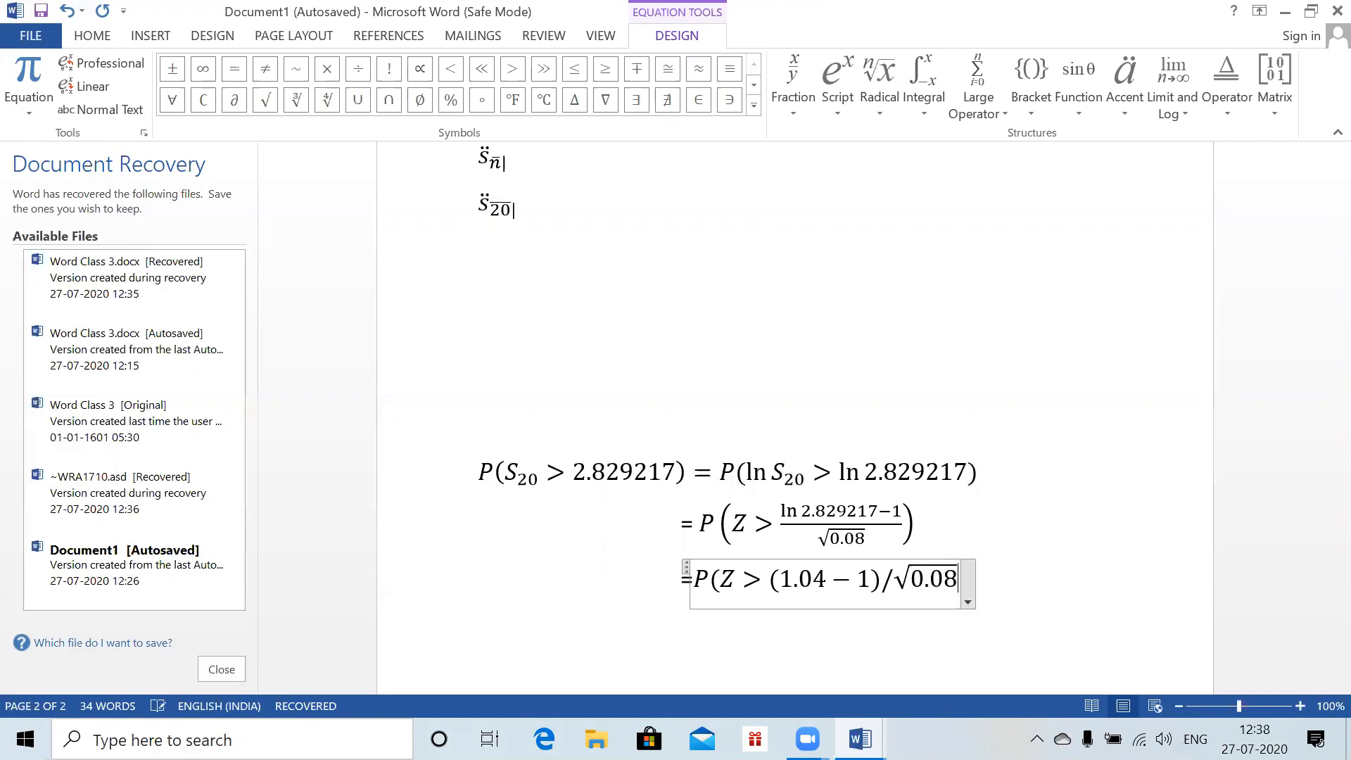
pyautogui.write(')')
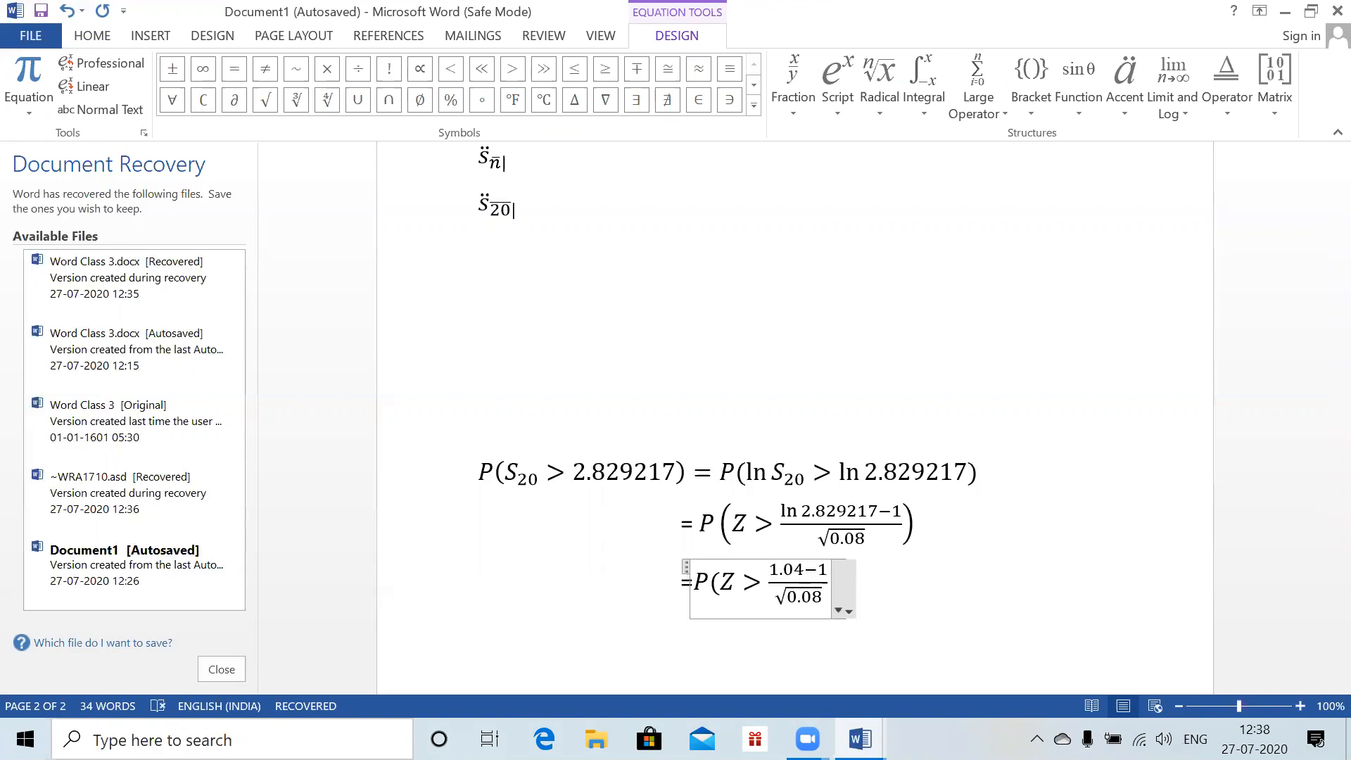
# - Extend the third line of the equation with = P(Z > 0.14242) and leave the equation
pyautogui.write('=P(')
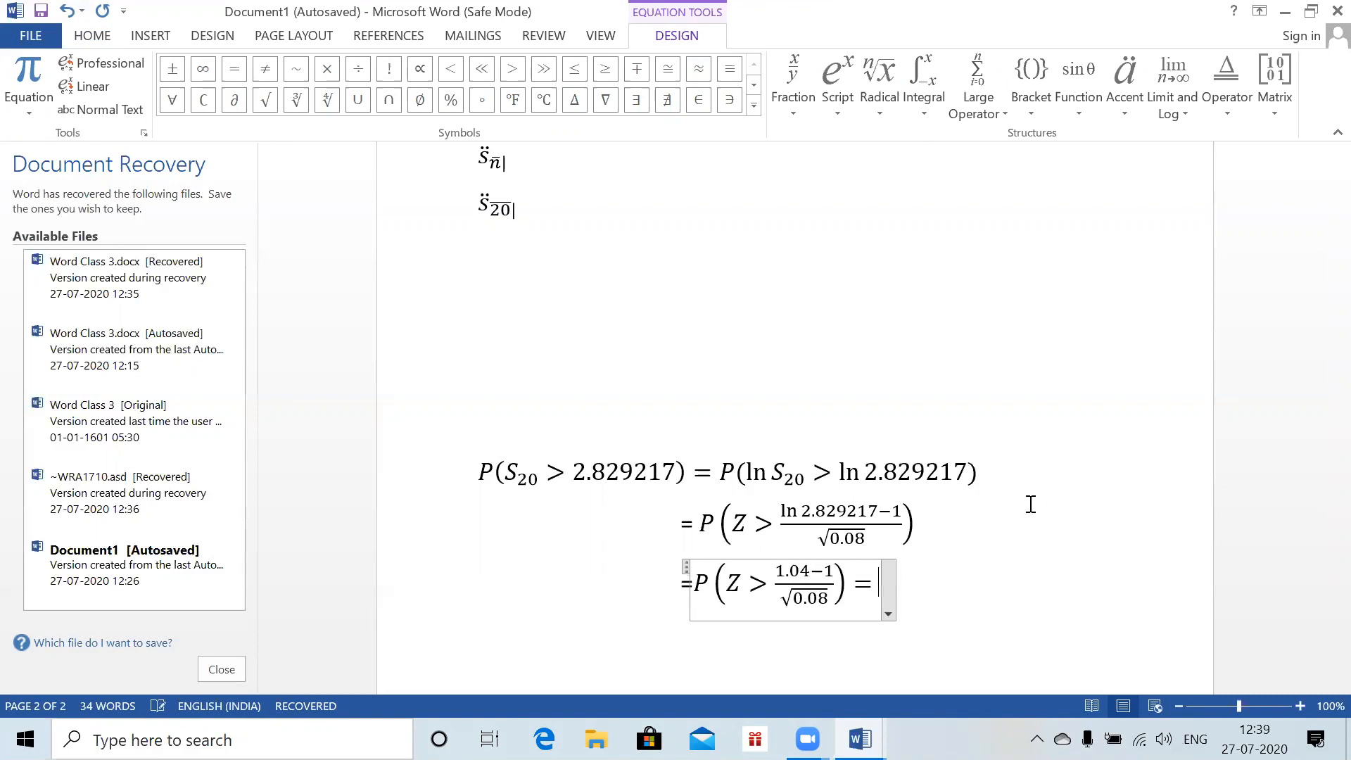
pyautogui.write('XZ')
pyautogui.press('BackSpace')
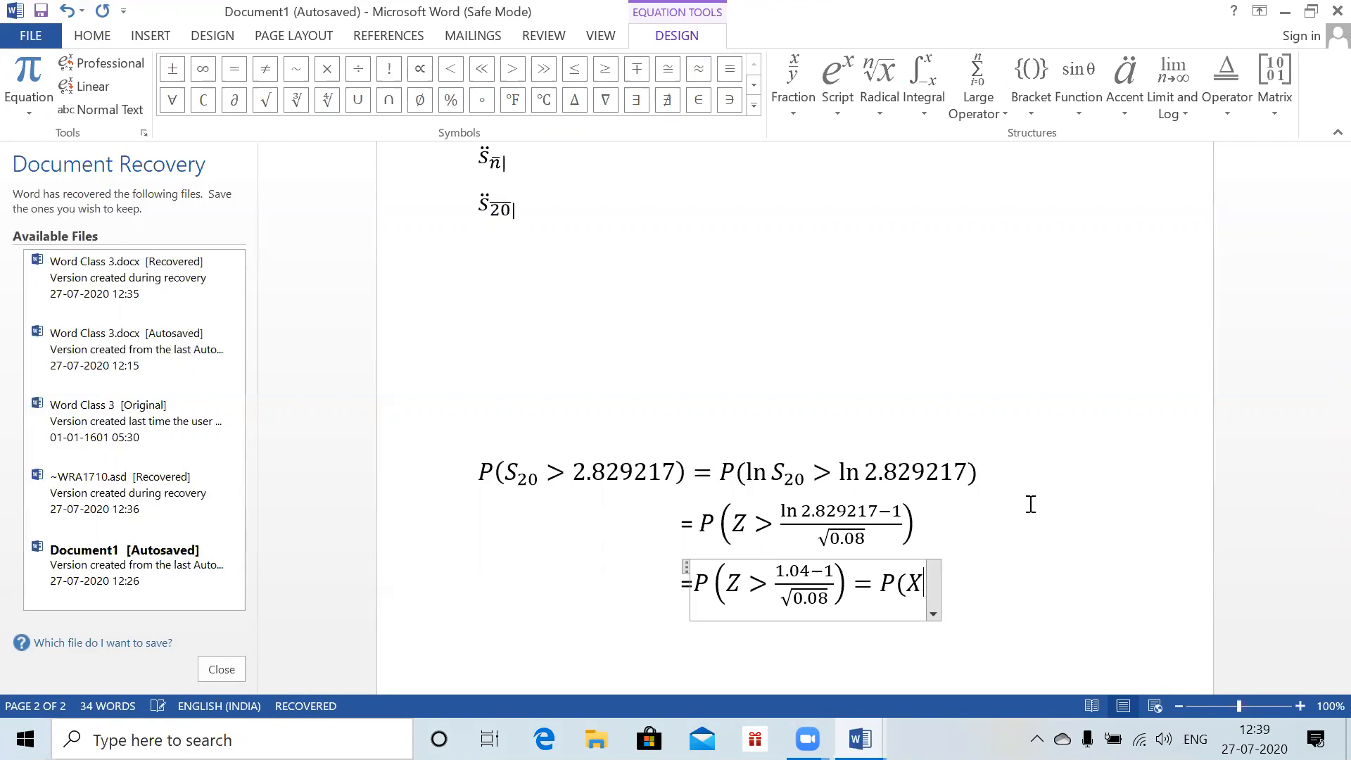
pyautogui.press('BackSpace')
pyautogui.write('Z > ')
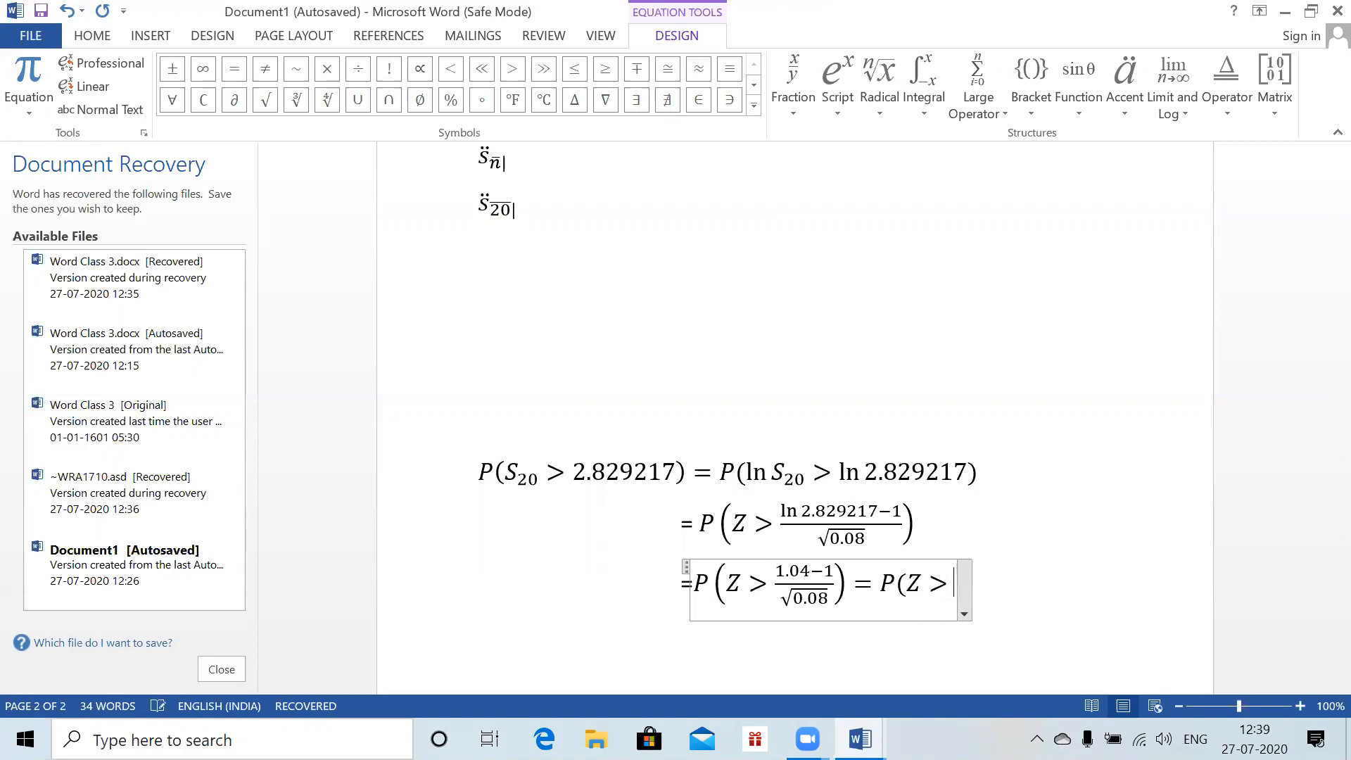
pyautogui.write('0.')
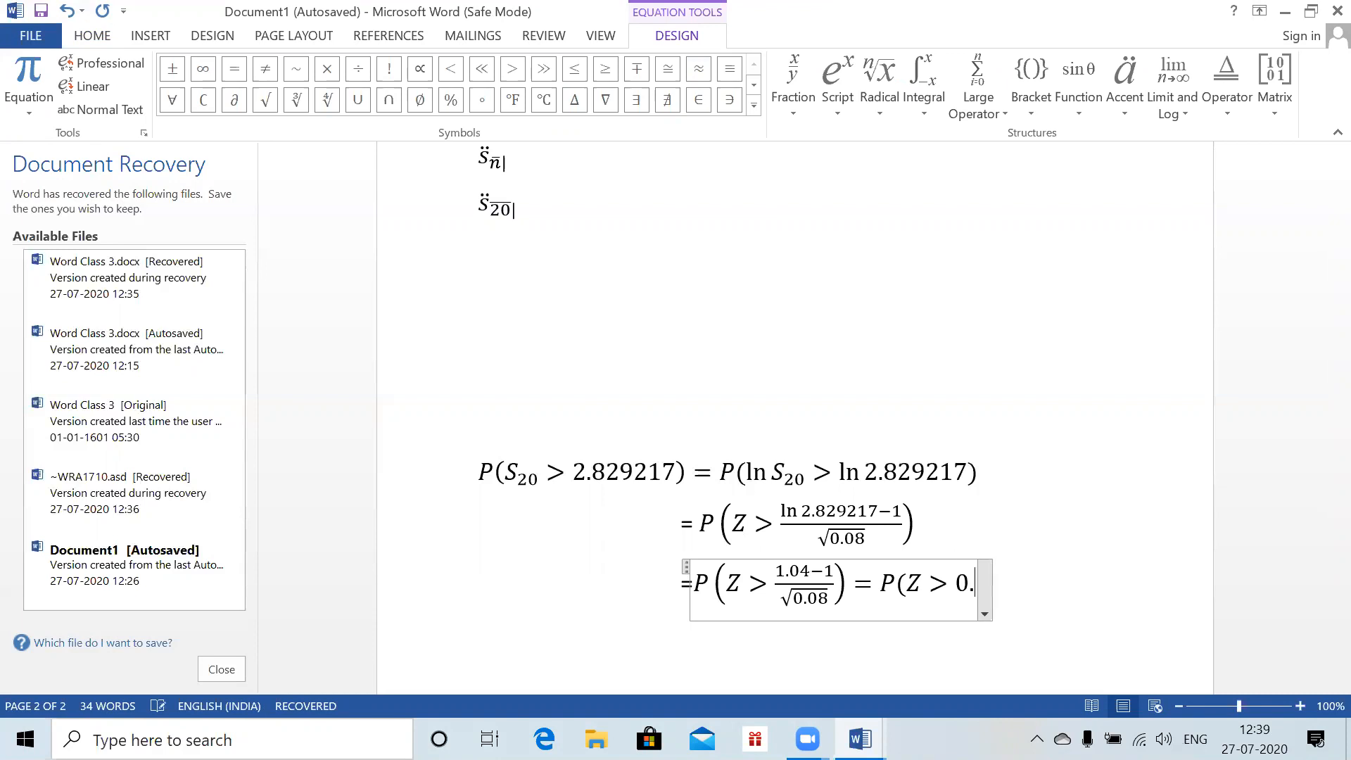
pyautogui.write('142142')
pyautogui.press('BackSpace')
pyautogui.press('BackSpace')
pyautogui.press('BackSpace')
pyautogui.press('BackSpace')
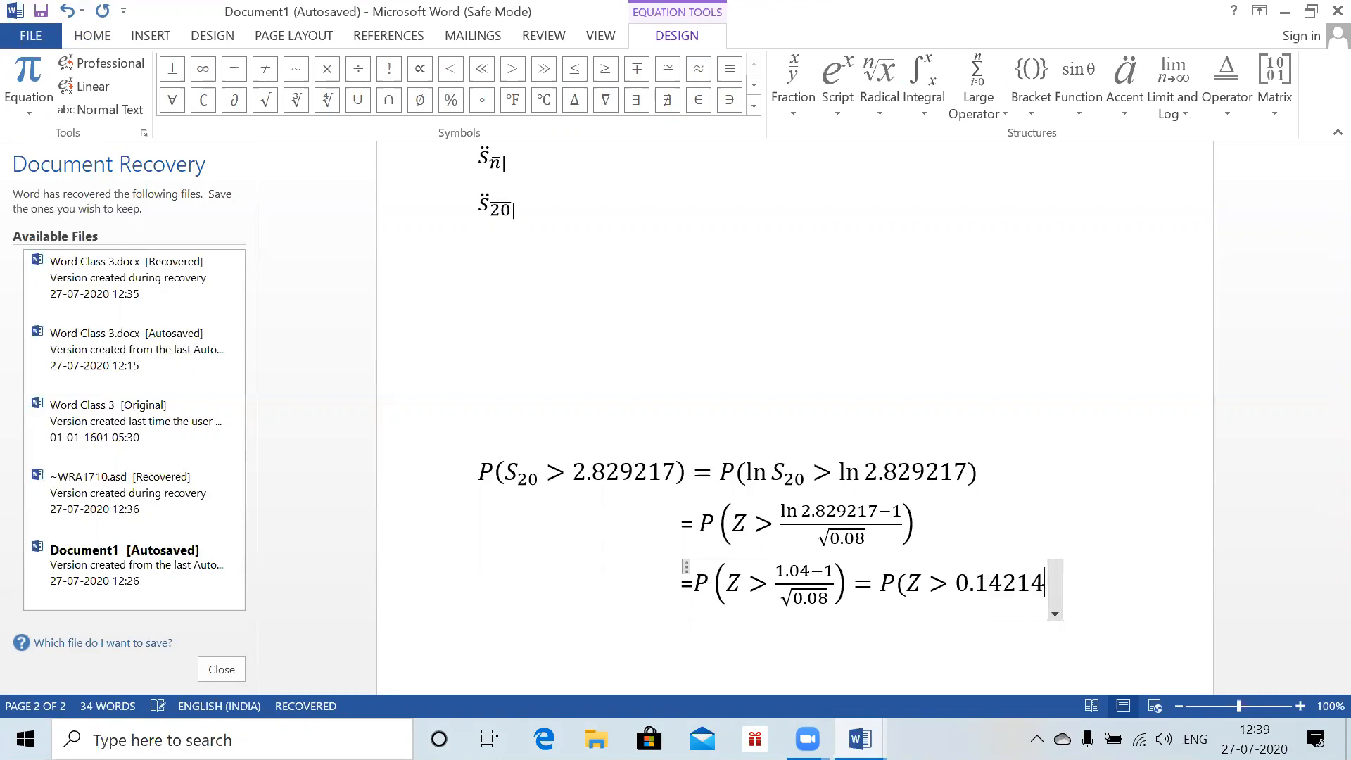
pyautogui.write('242)')
pyautogui.press('Right')
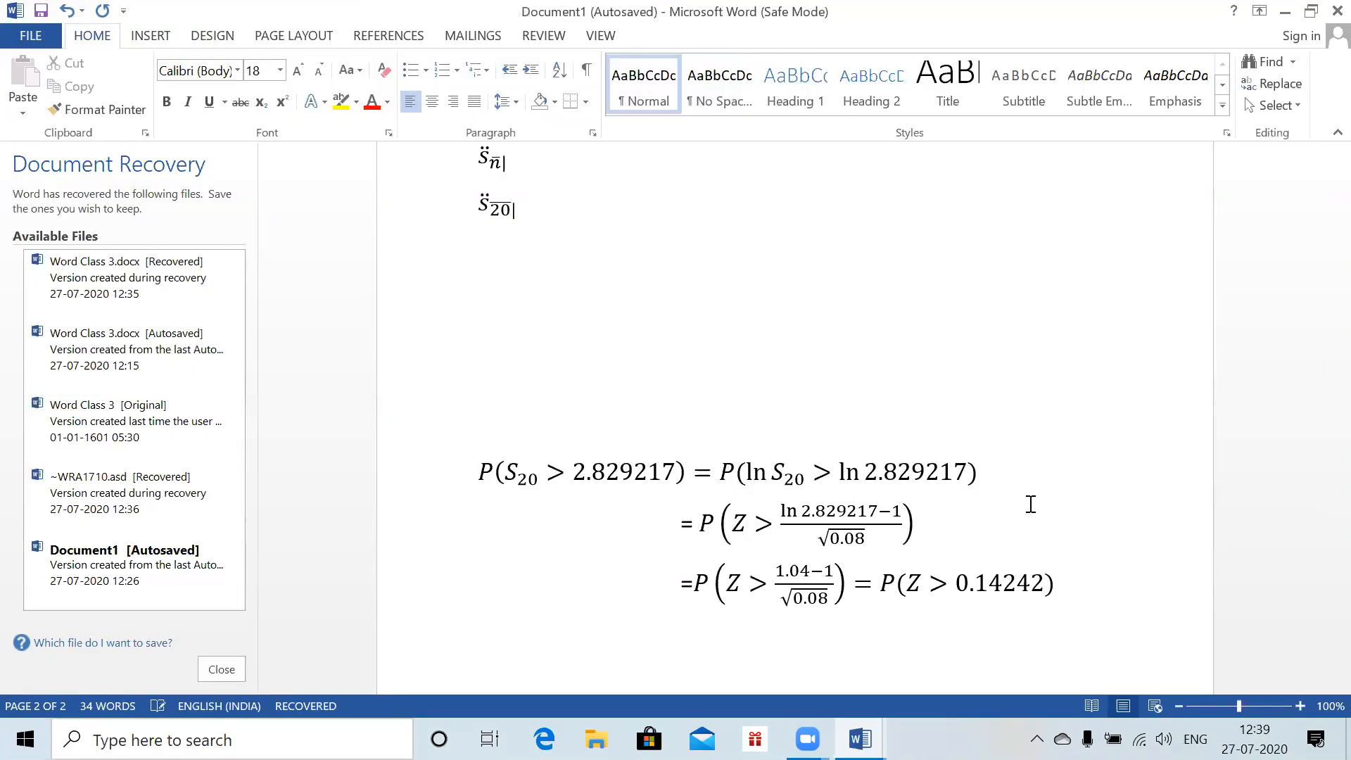
# - Insert an equation on the next line beginning with = 1 − Φ, using the capital Greek phi
pyautogui.press('Return')
pyautogui.hotkey('alt', '=')
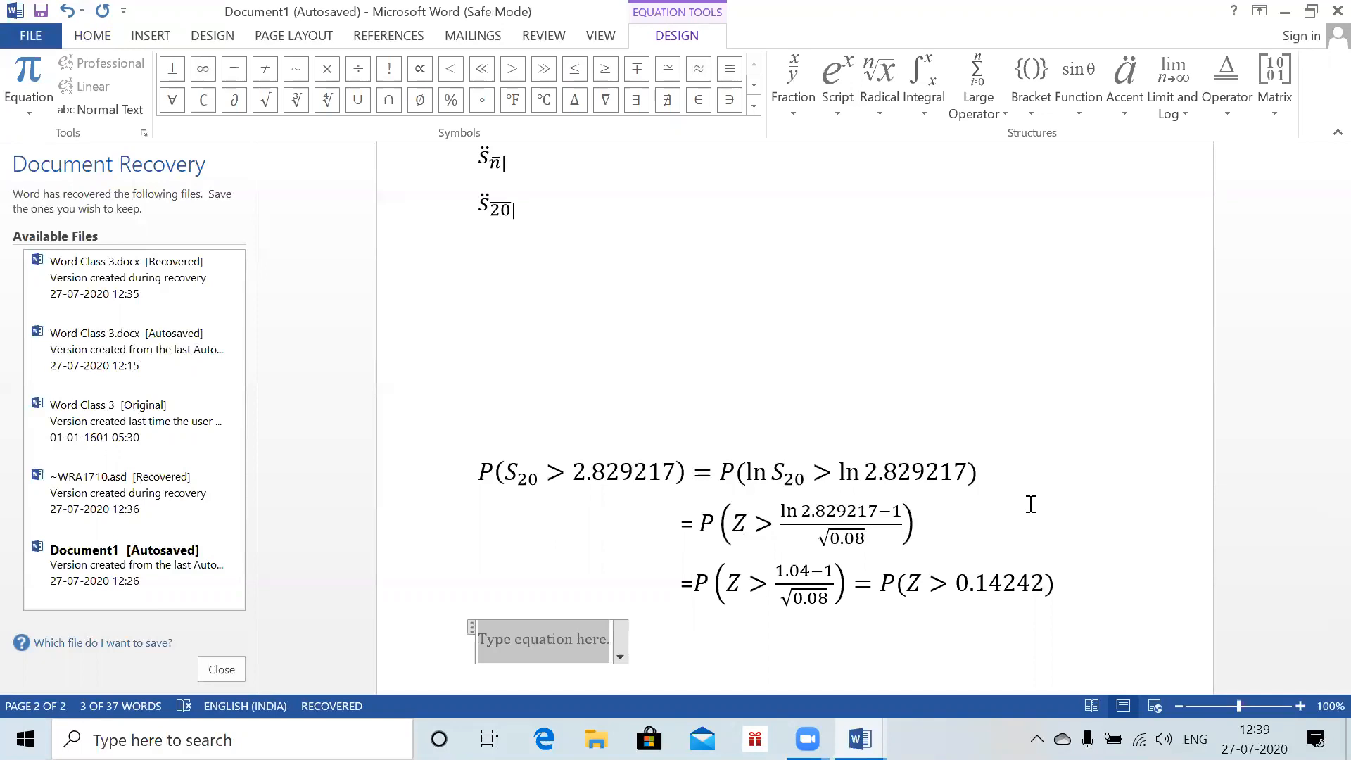
pyautogui.write('=1-\\')
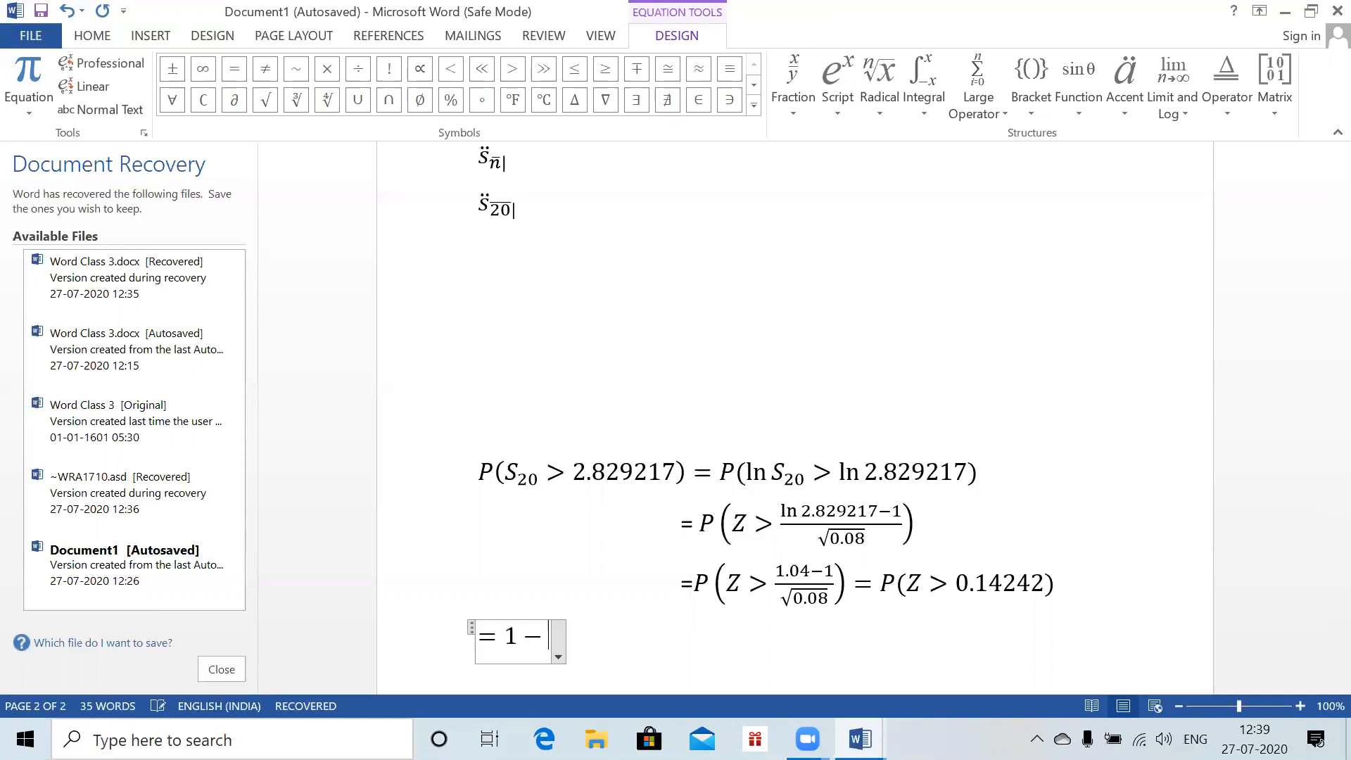
pyautogui.write('phi')
pyautogui.press('BackSpace')
pyautogui.press('BackSpace')
pyautogui.press('BackSpace')
pyautogui.press('BackSpace')
pyautogui.write('}')
pyautogui.press('BackSpace')
pyautogui.write('\\')
pyautogui.press('BackSpace')
pyautogui.write('\\Phi')
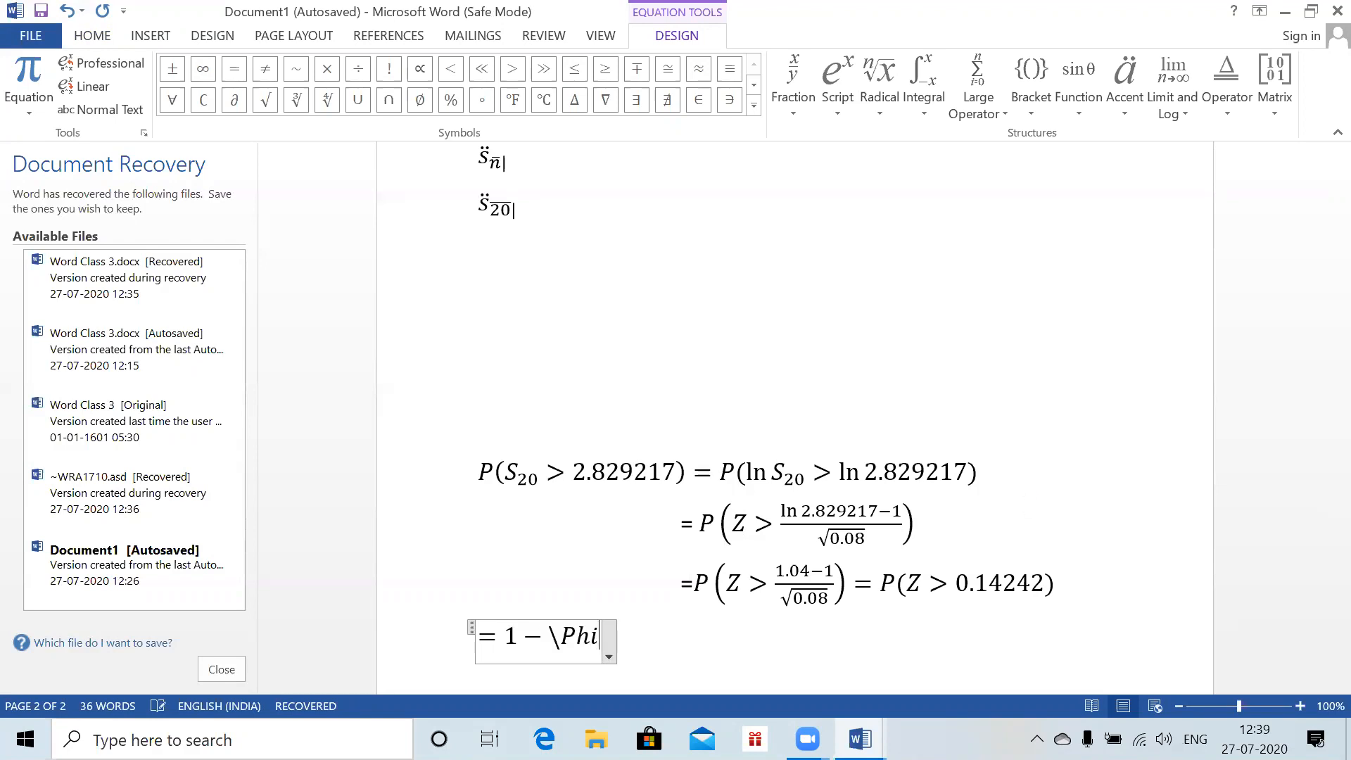
pyautogui.press('space')
# - Complete the equation as = 1 − Φ(0.14142) = 0.44377 and add blank lines below it
pyautogui.write('(0.')
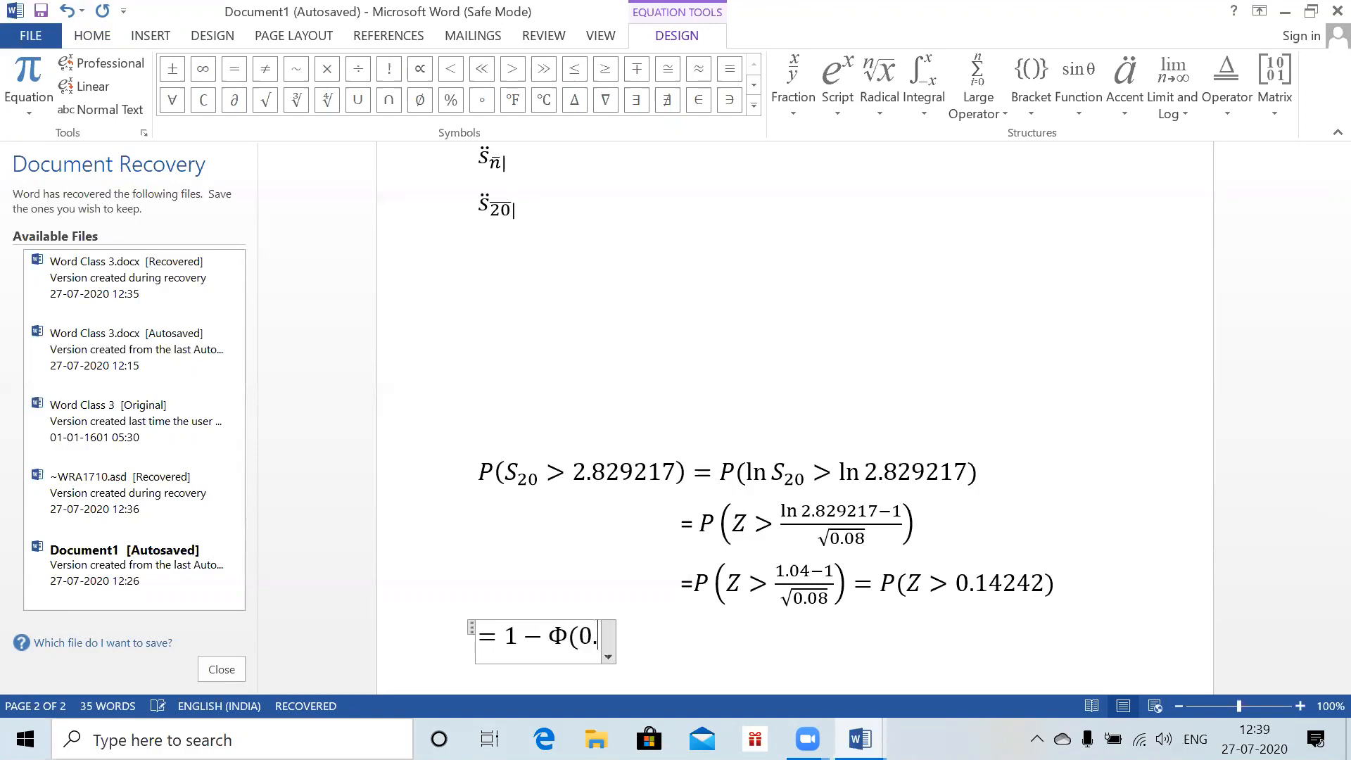
pyautogui.write('14142) = 0')
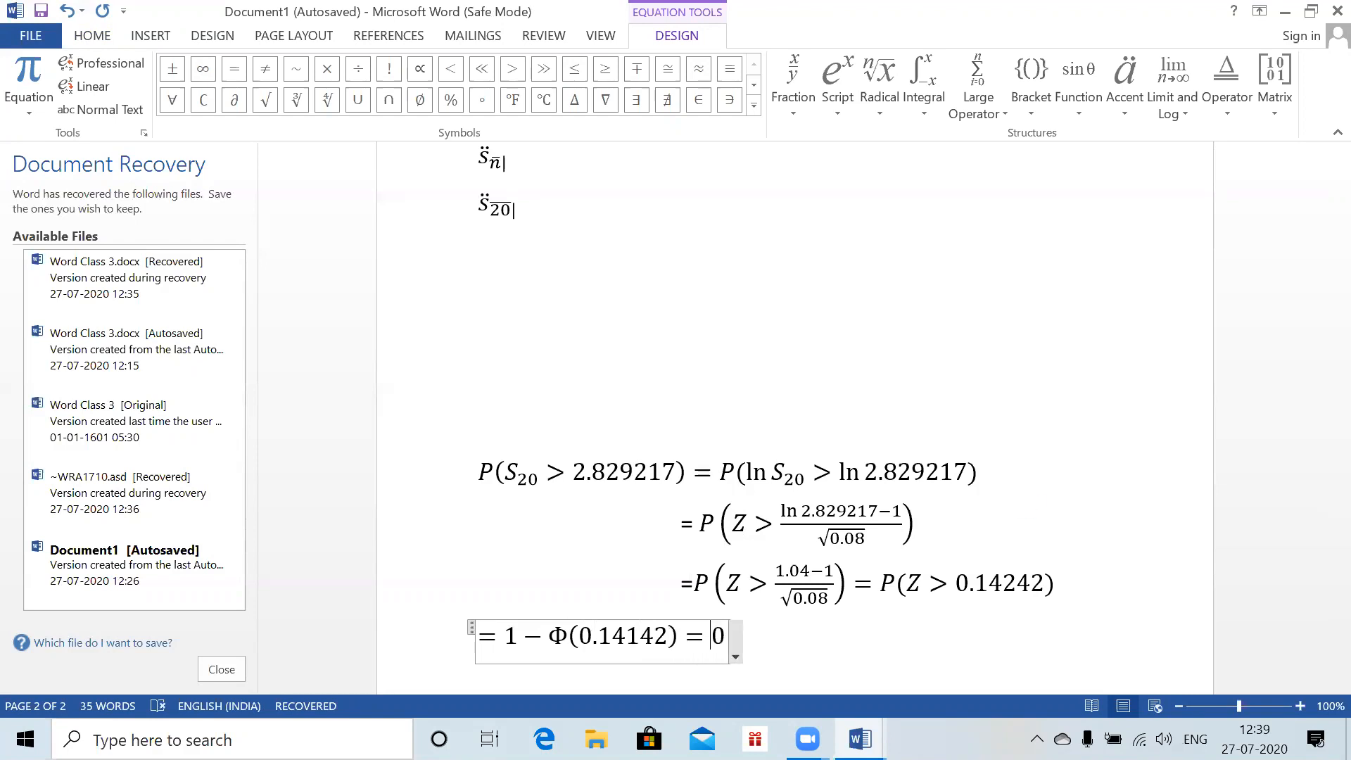
pyautogui.write('.44377')
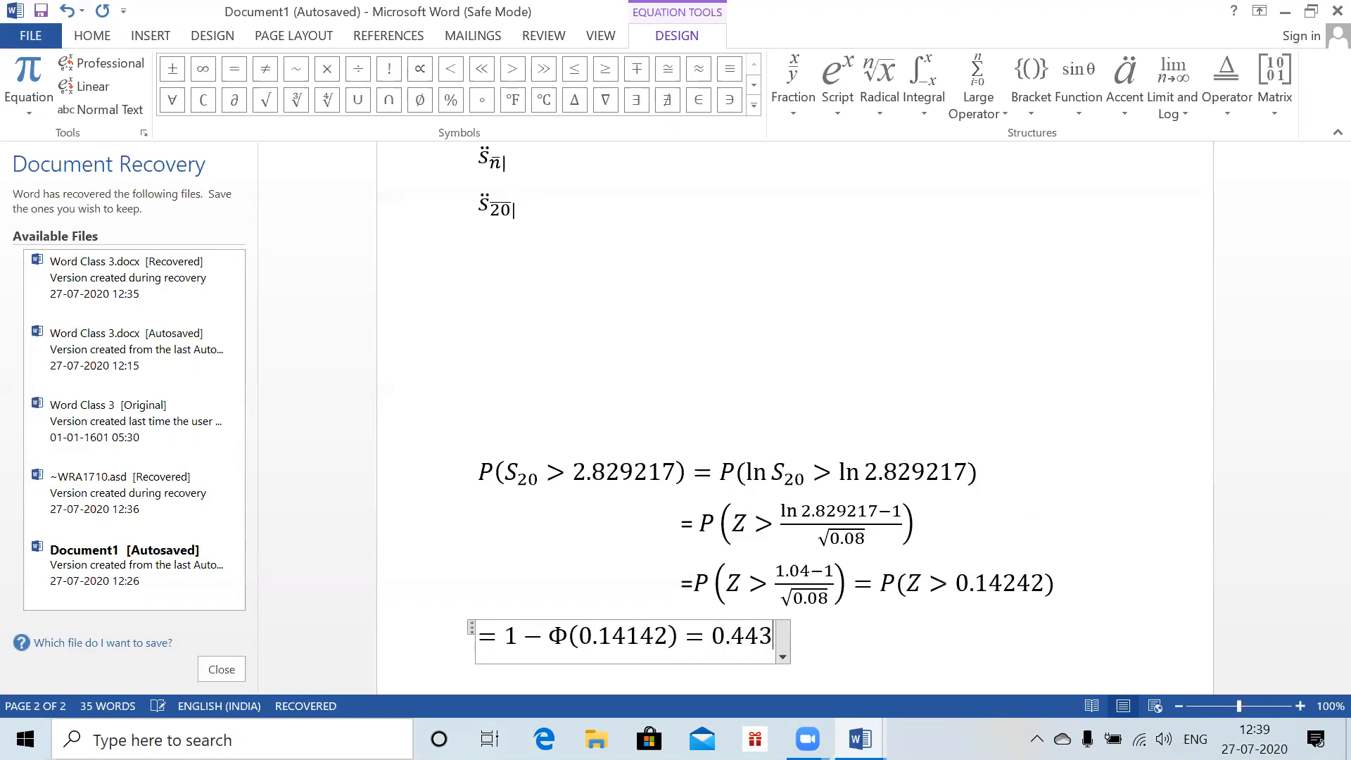
pyautogui.click(1028, 669)
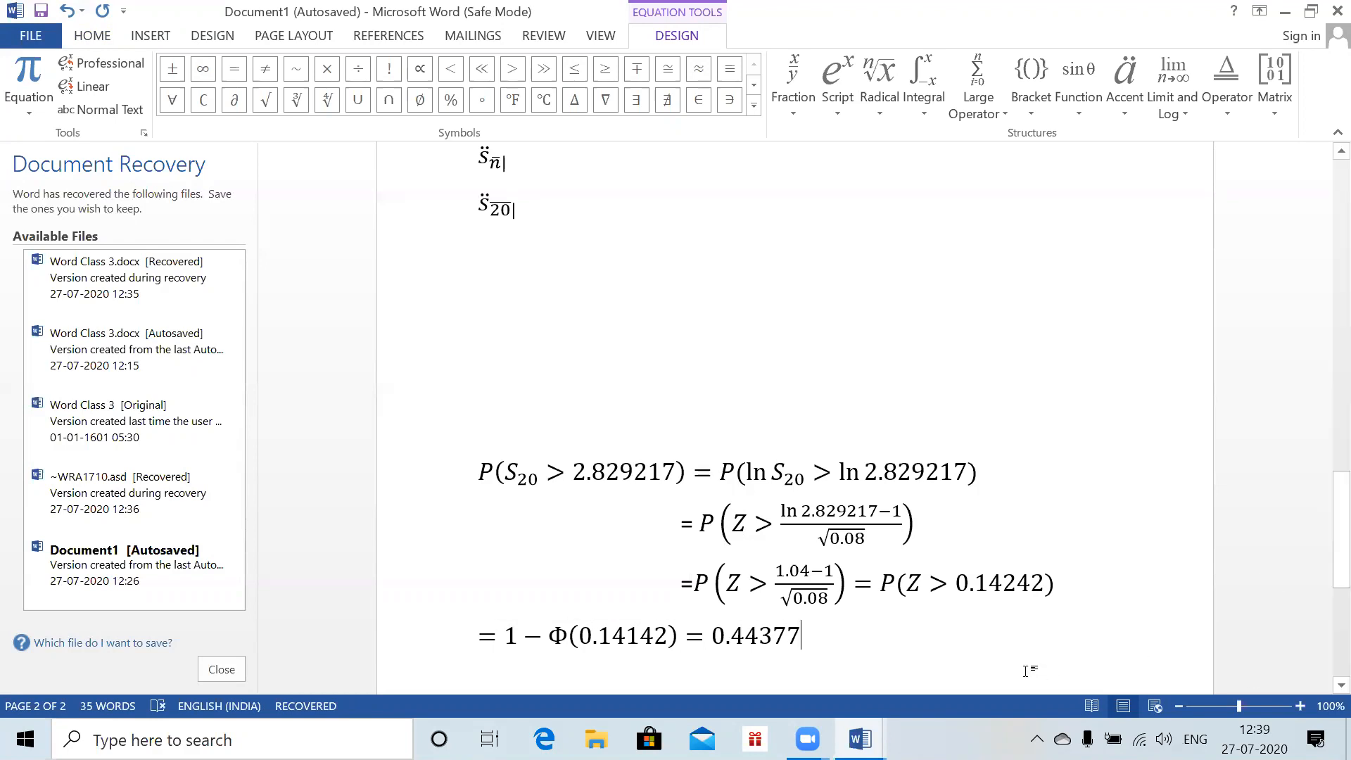
pyautogui.press('Return')
pyautogui.press('Return')
pyautogui.press('Return')
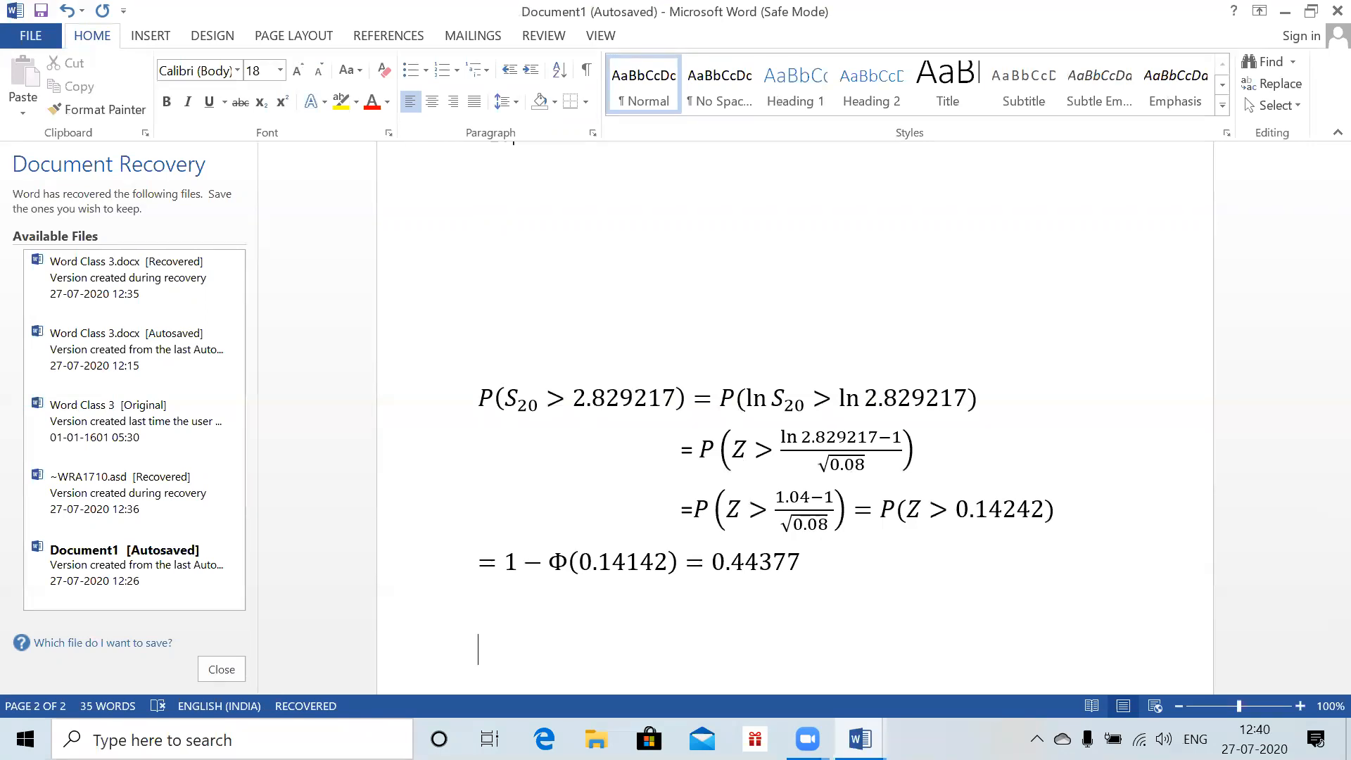
pyautogui.click(898, 565)
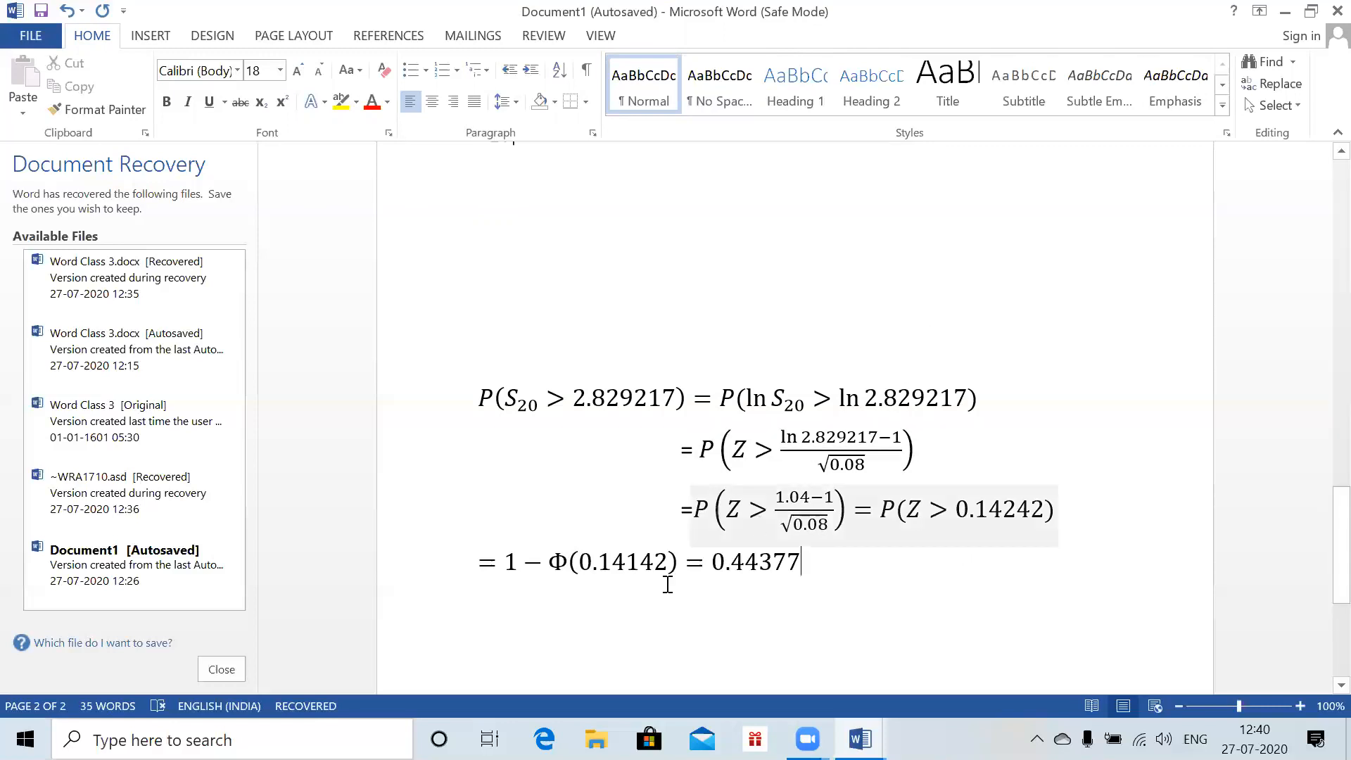
pyautogui.doubleClick(850, 465)
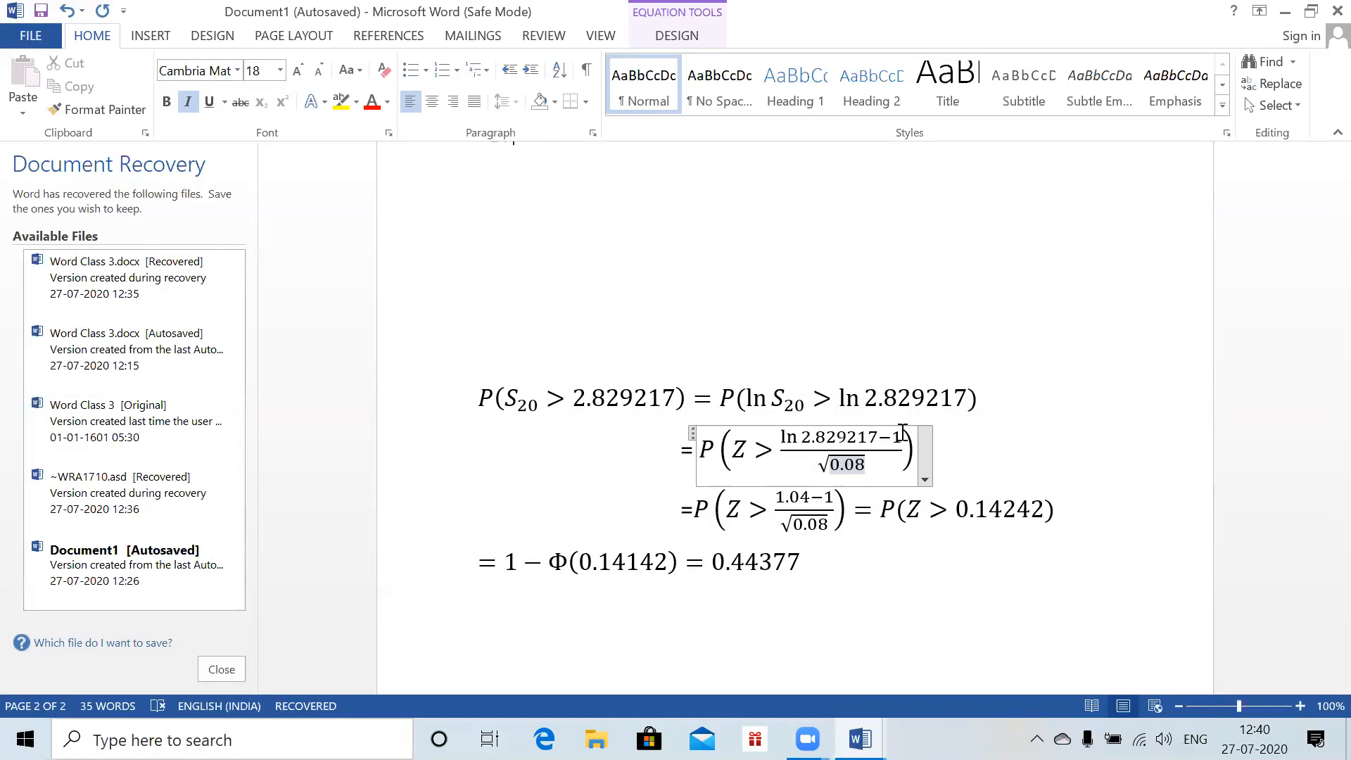
pyautogui.click(826, 298)
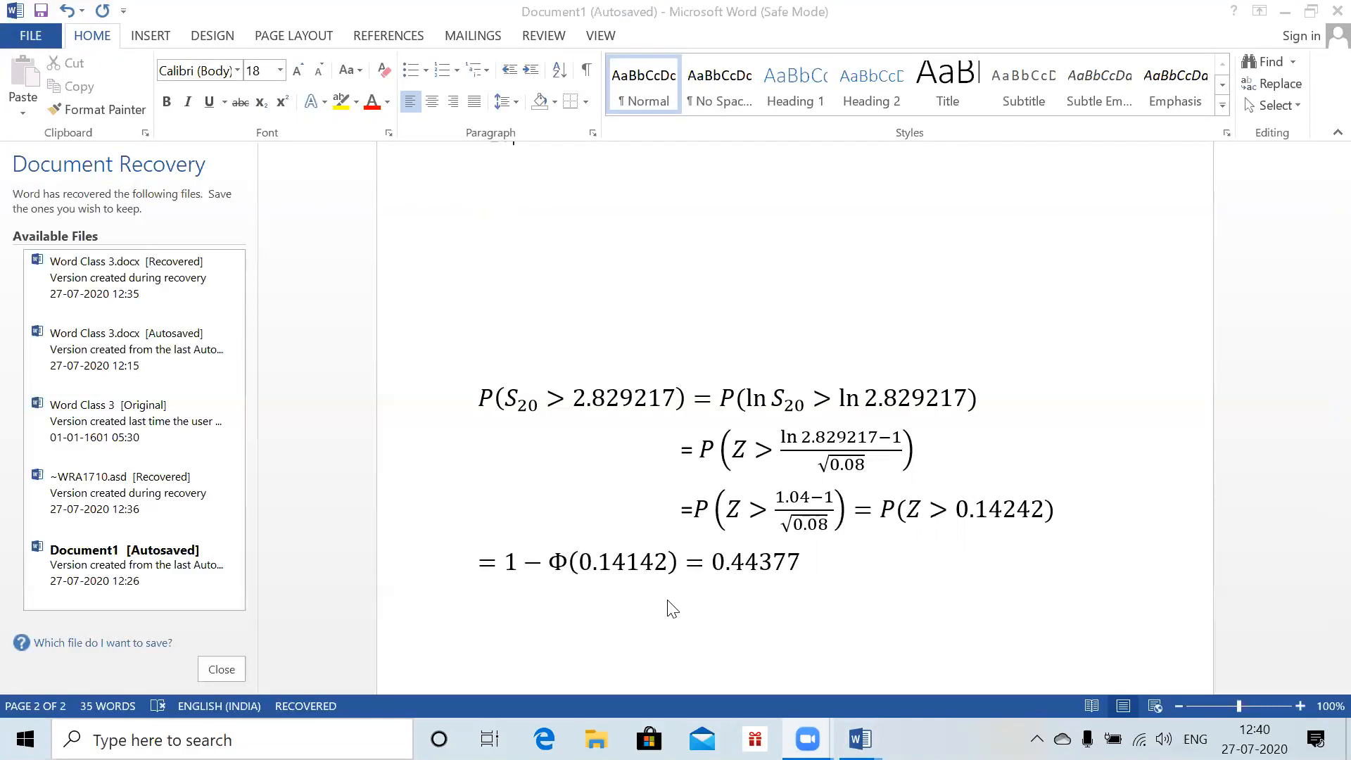
pyautogui.click(575, 607)
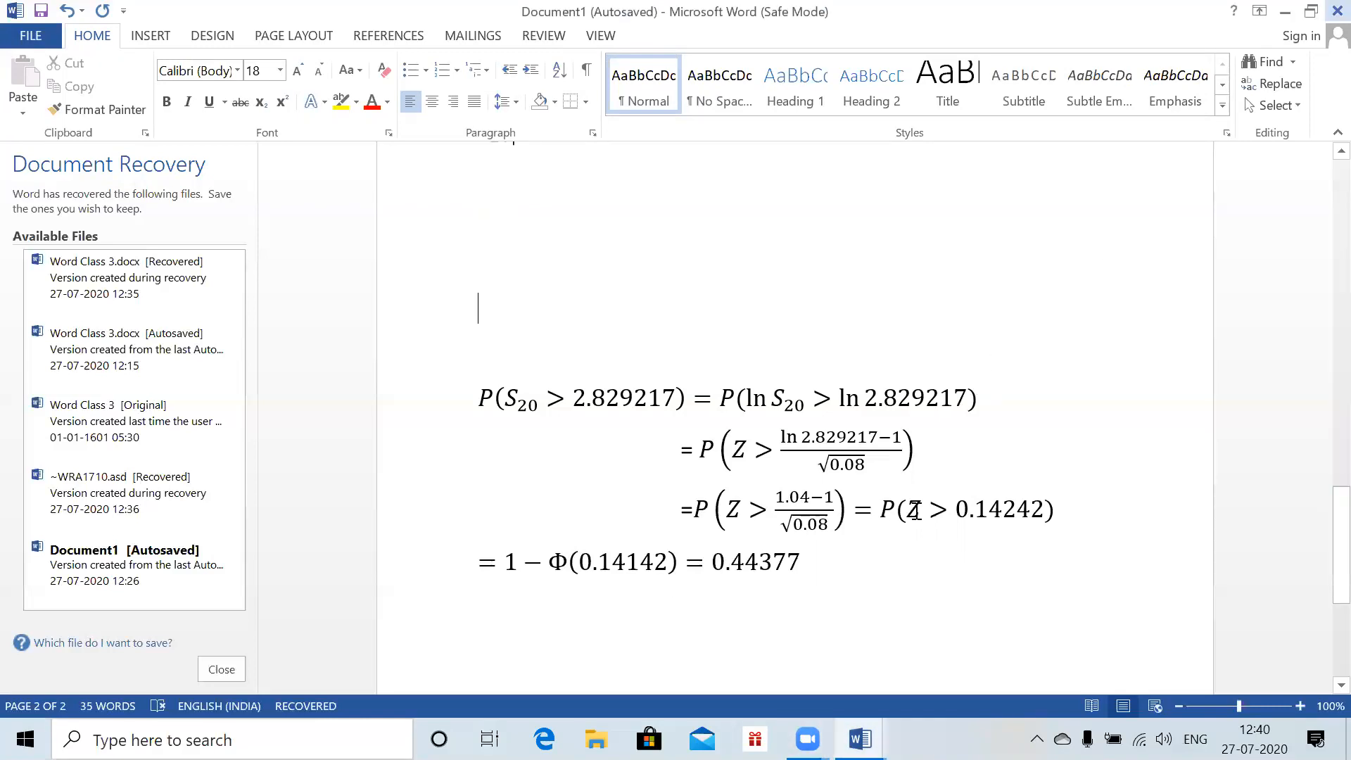
pyautogui.press('Return')
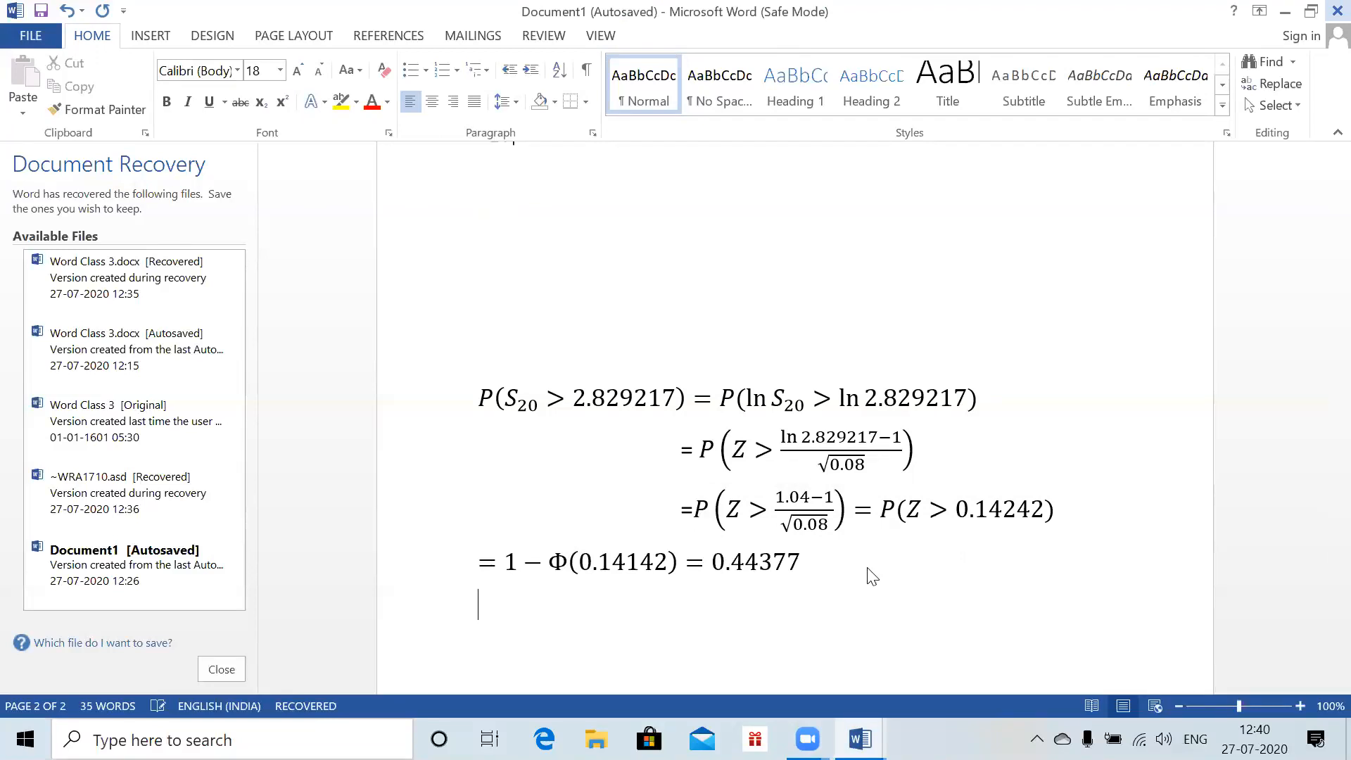
pyautogui.hotkey('alt', '=')
pyautogui.write('ight')
pyautogui.press('BackSpace')
pyautogui.press('BackSpace')
pyautogui.press('BackSpace')
pyautogui.press('BackSpace')
pyautogui.press('BackSpace')
pyautogui.write('R')
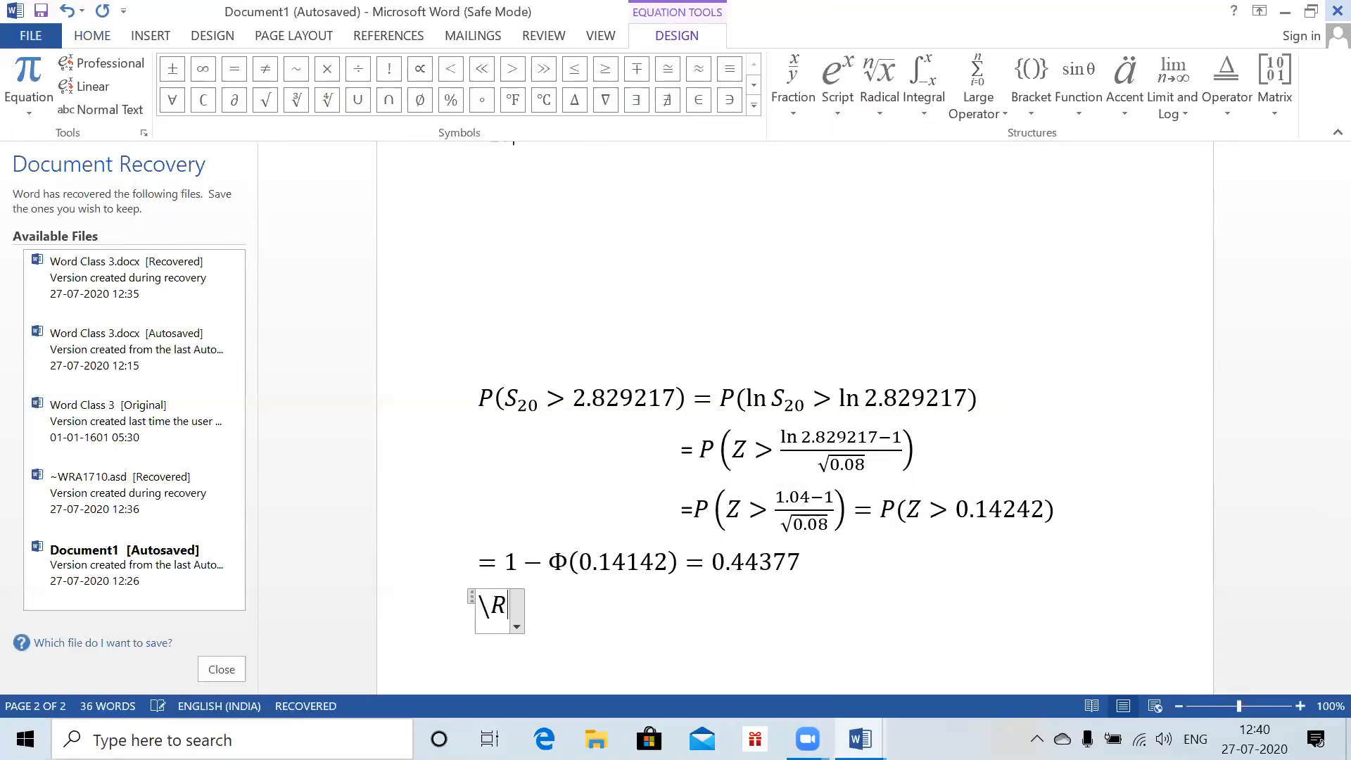
pyautogui.write('ightarrow')
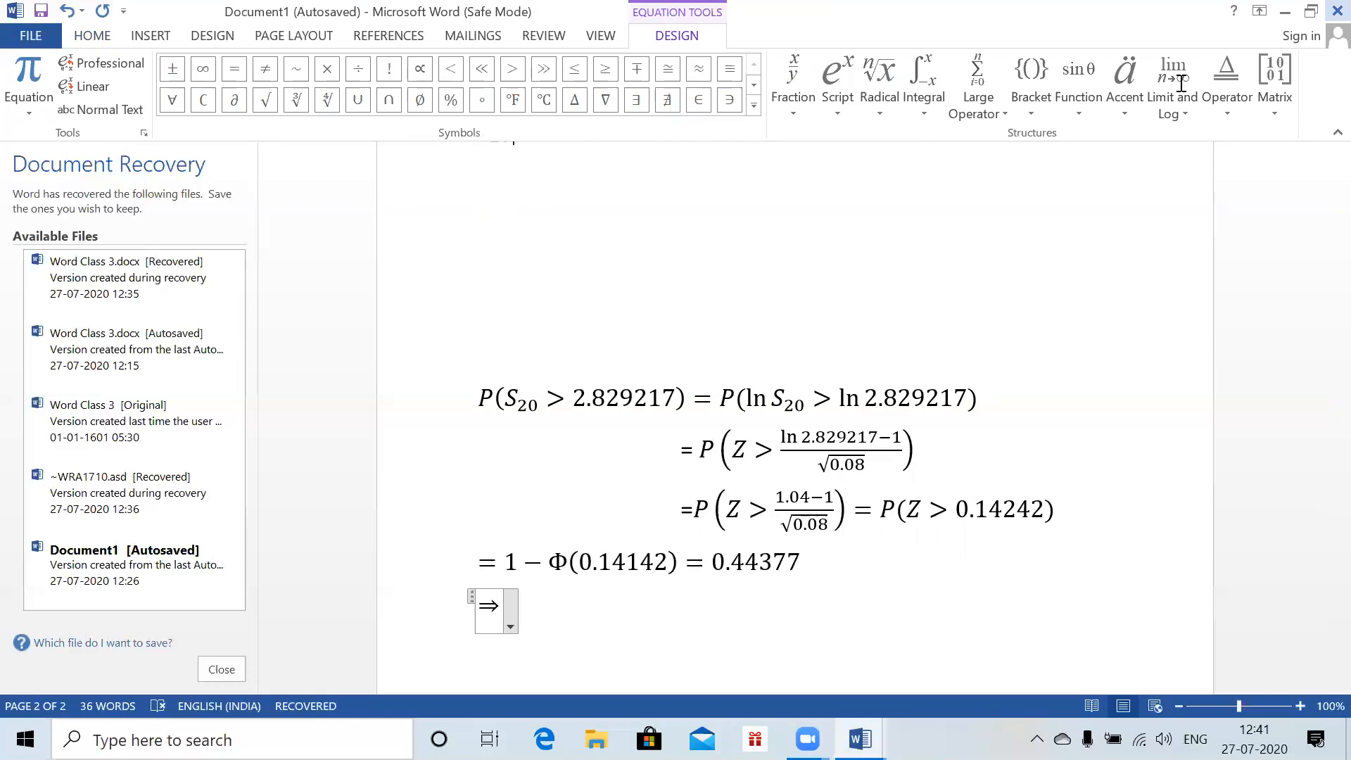
pyautogui.click(1181, 83)
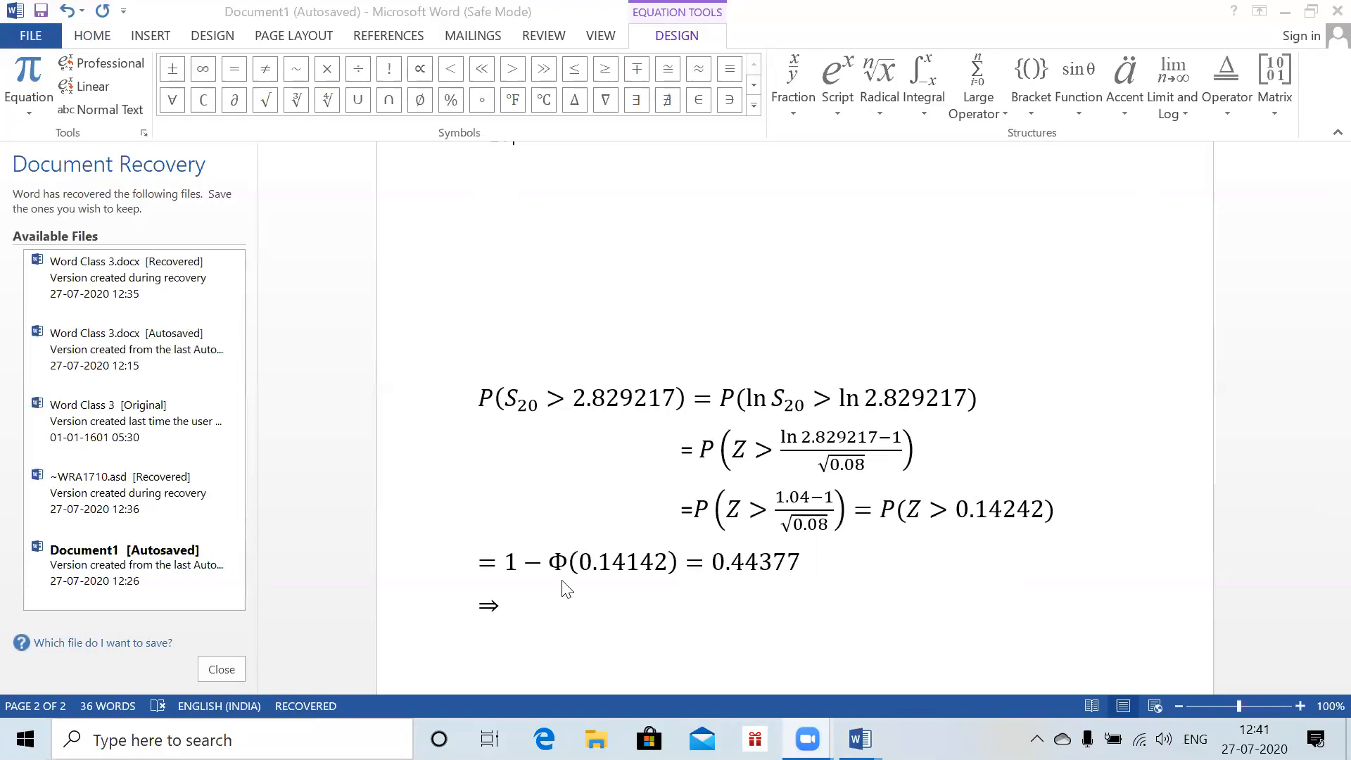
pyautogui.click(582, 533)
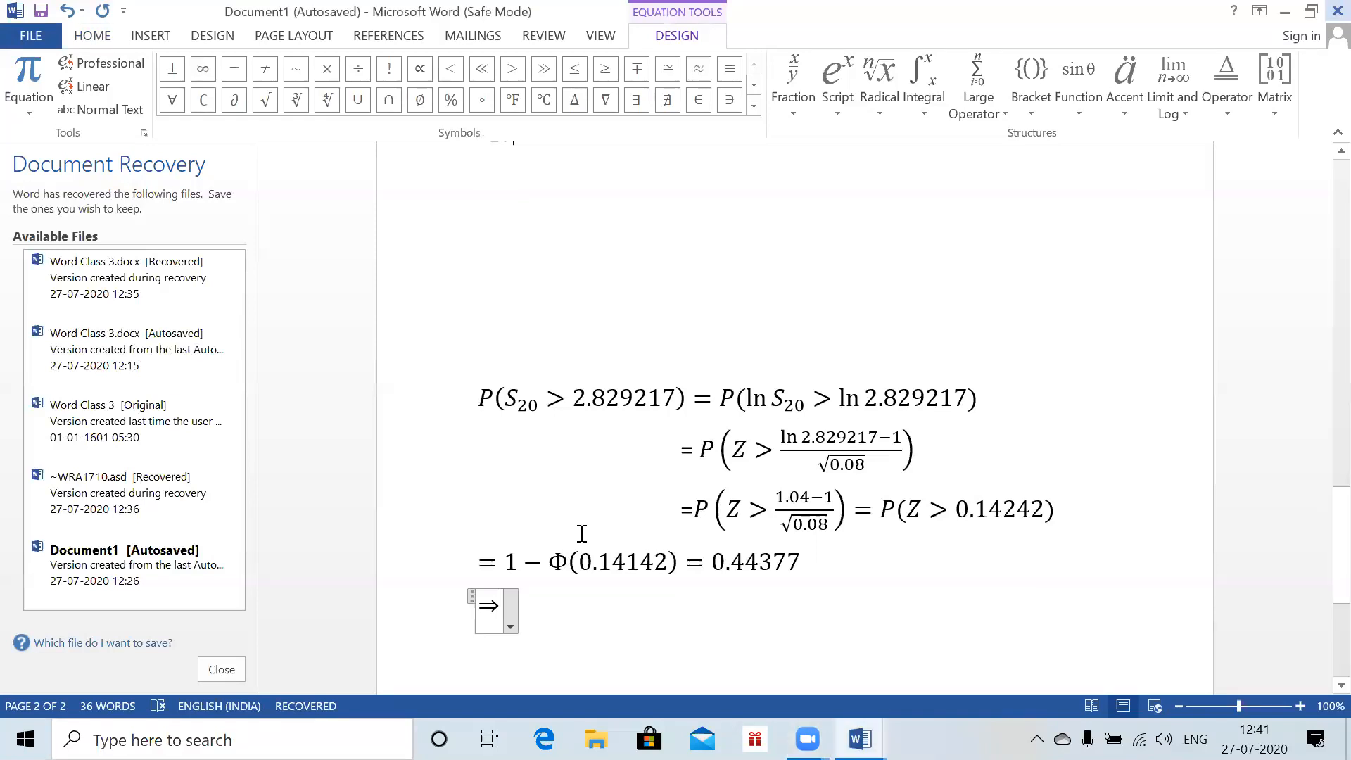
pyautogui.press('BackSpace')
pyautogui.press('BackSpace')
# - Switch to the Word Class 3 question document and read Question 3 about the single premium policy
pyautogui.hotkey('alt', 'Tab')
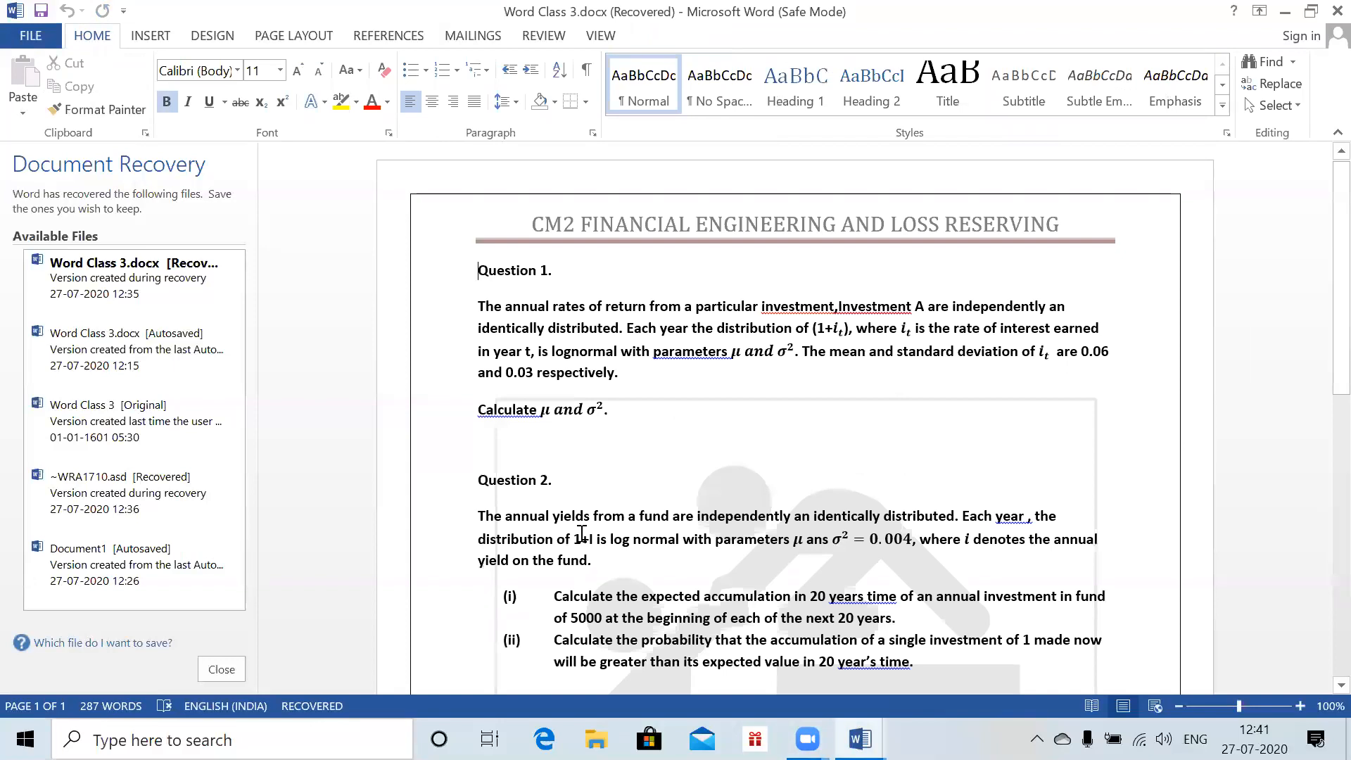
pyautogui.press('Down')
pyautogui.press('Down')
pyautogui.press('Down')
pyautogui.press('Down')
pyautogui.press('Down')
pyautogui.press('Down')
pyautogui.press('Down')
pyautogui.press('Down')
pyautogui.press('Down')
pyautogui.press('Down')
pyautogui.press('Down')
pyautogui.press('Down')
pyautogui.press('Down')
pyautogui.press('Down')
pyautogui.press('Down')
pyautogui.press('Down')
pyautogui.press('Down')
pyautogui.press('Down')
pyautogui.press('Down')
pyautogui.press('Down')
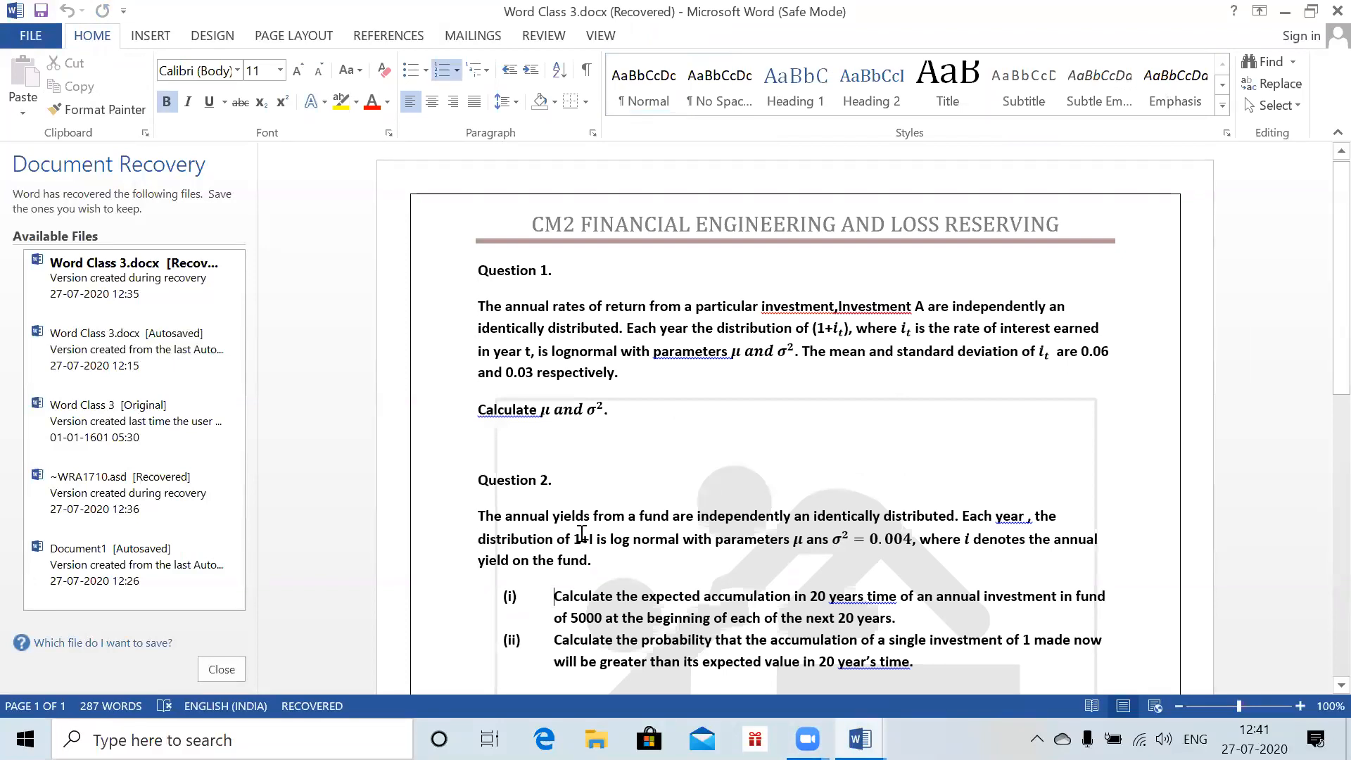
pyautogui.press('Down')
pyautogui.press('Down')
pyautogui.press('Down')
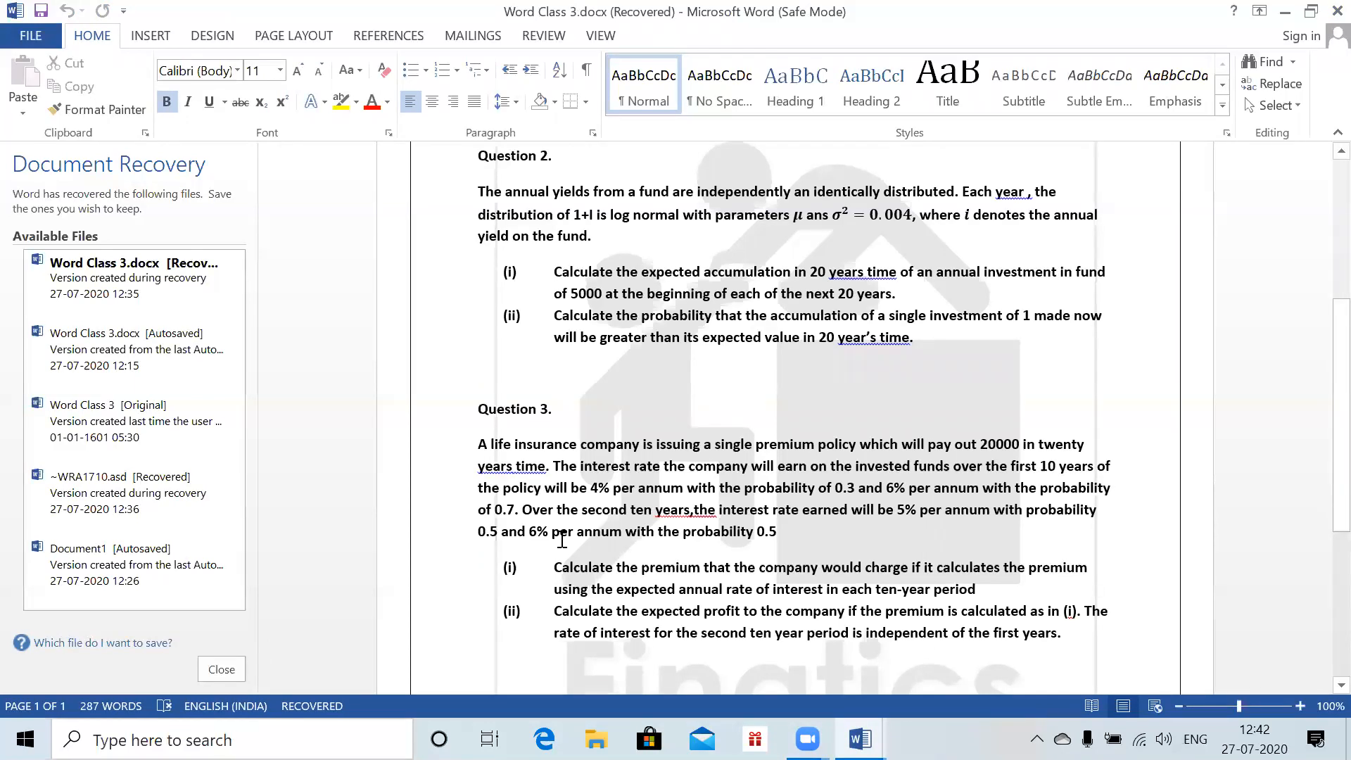
# - Return to the solution document, start a new page after the Question 2 solution and head it Q3
pyautogui.hotkey('alt', 'Tab')
pyautogui.press('Tab')
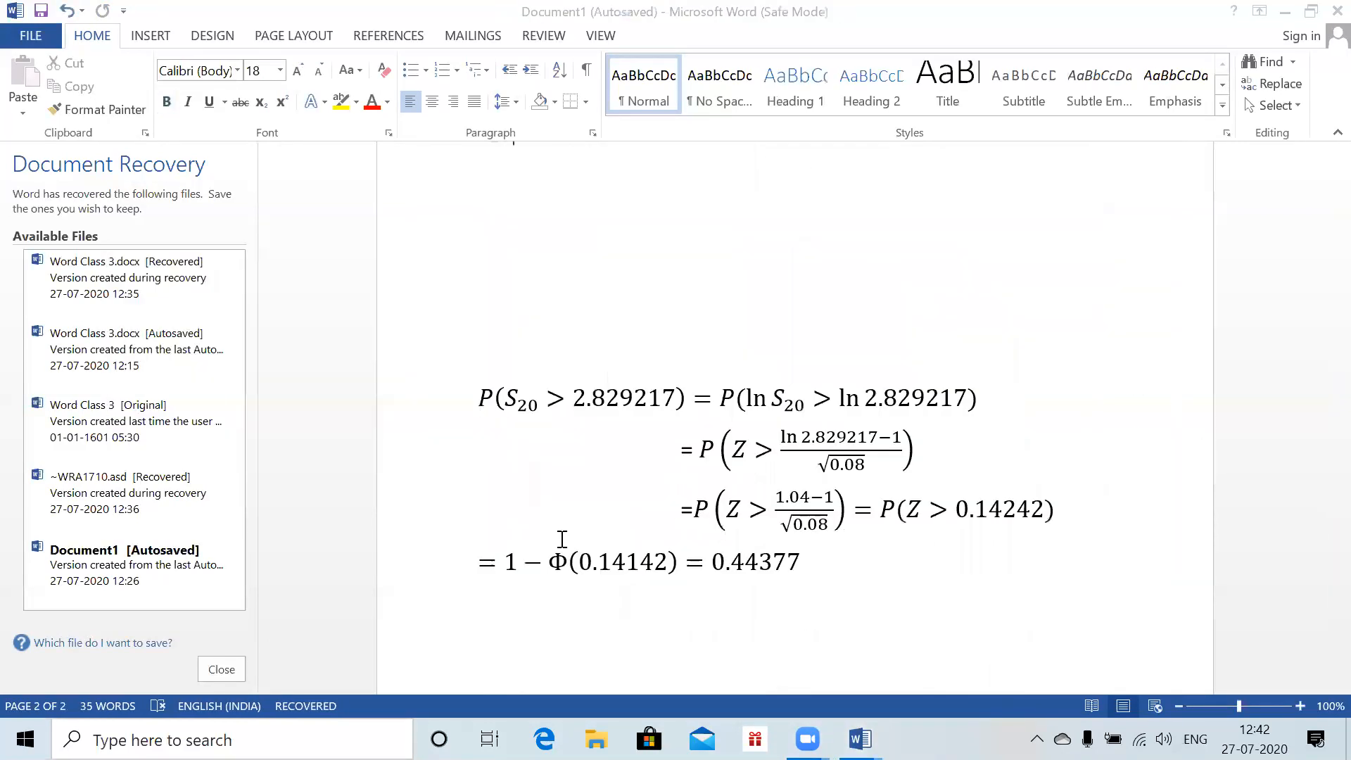
pyautogui.hotkey('ctrl', 'Return')
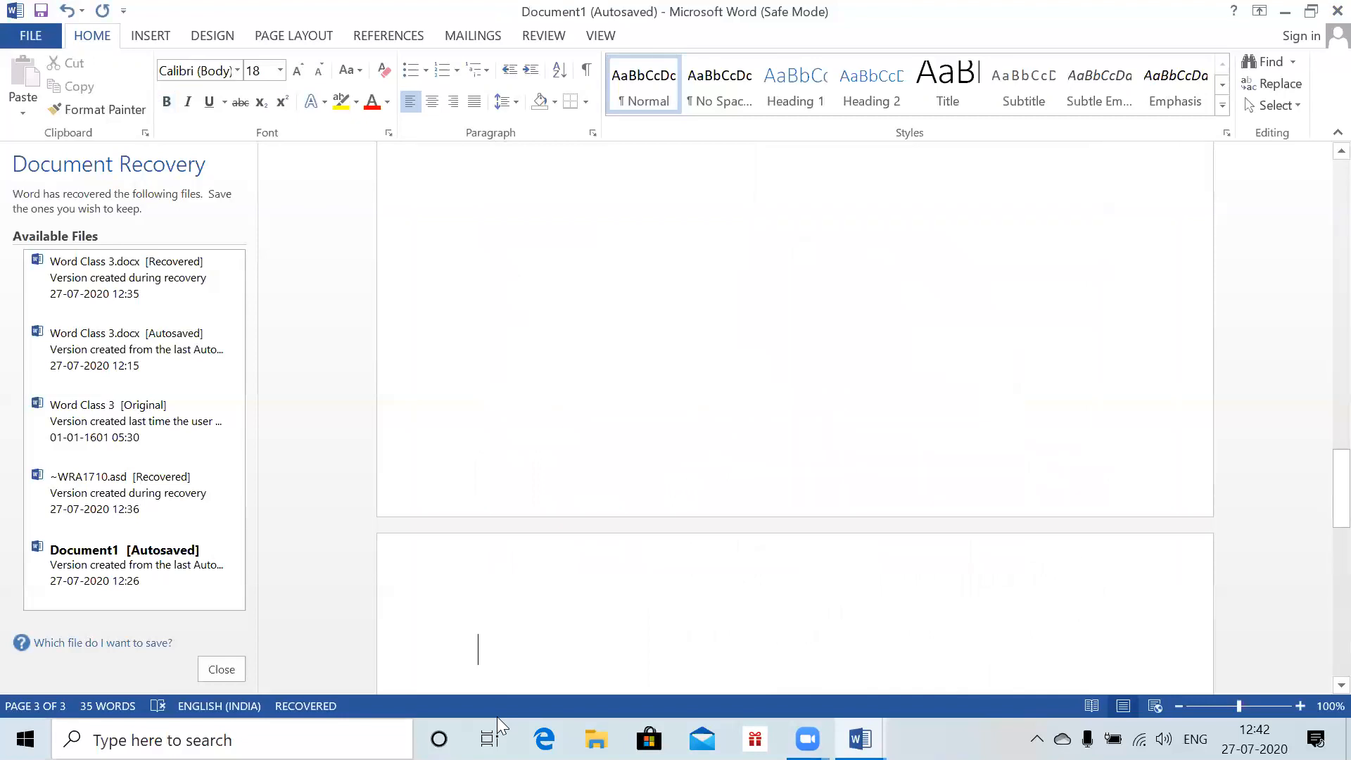
pyautogui.write('Q3.')
pyautogui.press('Return')
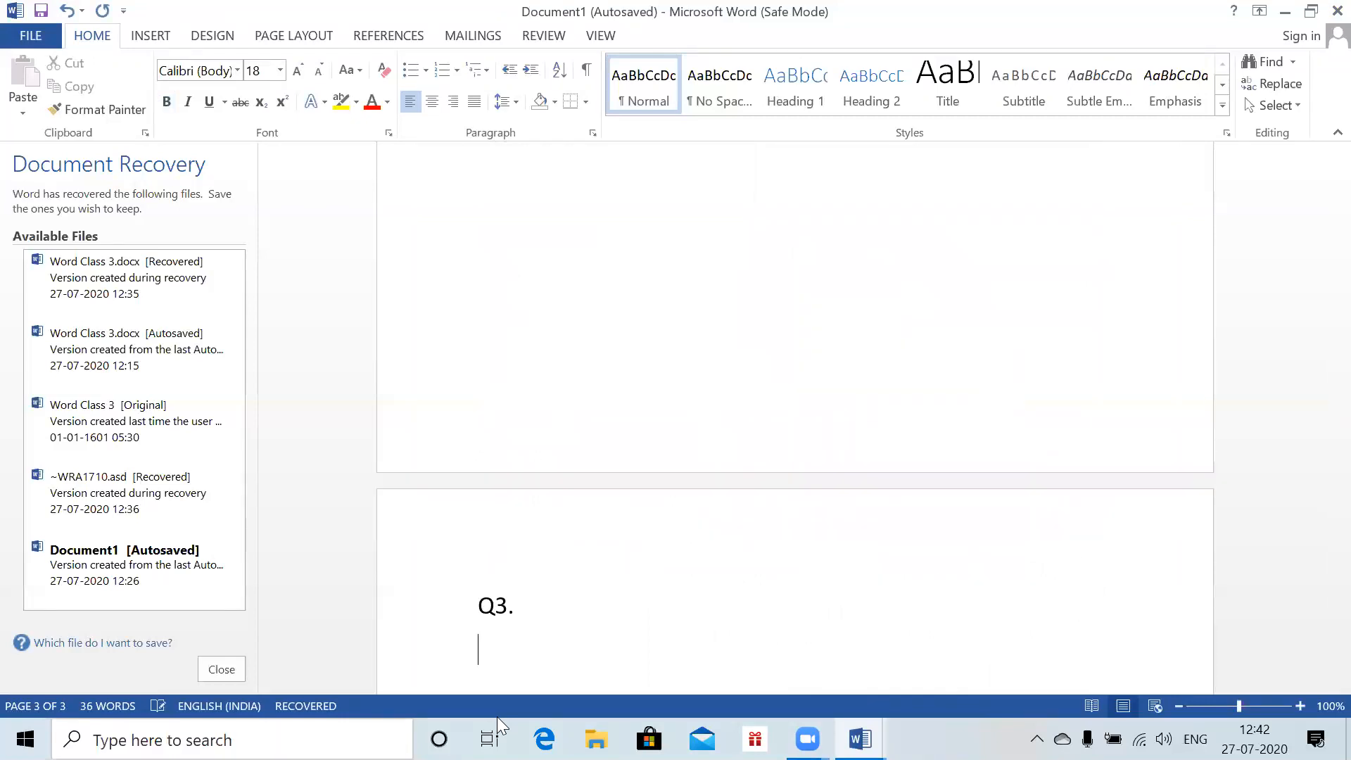
# - Below the Q3 heading, insert the equation E(i₁) = 4% * 0.3 + 6% * 0.7 = 5.4%, with 1 as a subscript
pyautogui.hotkey('alt', '=')
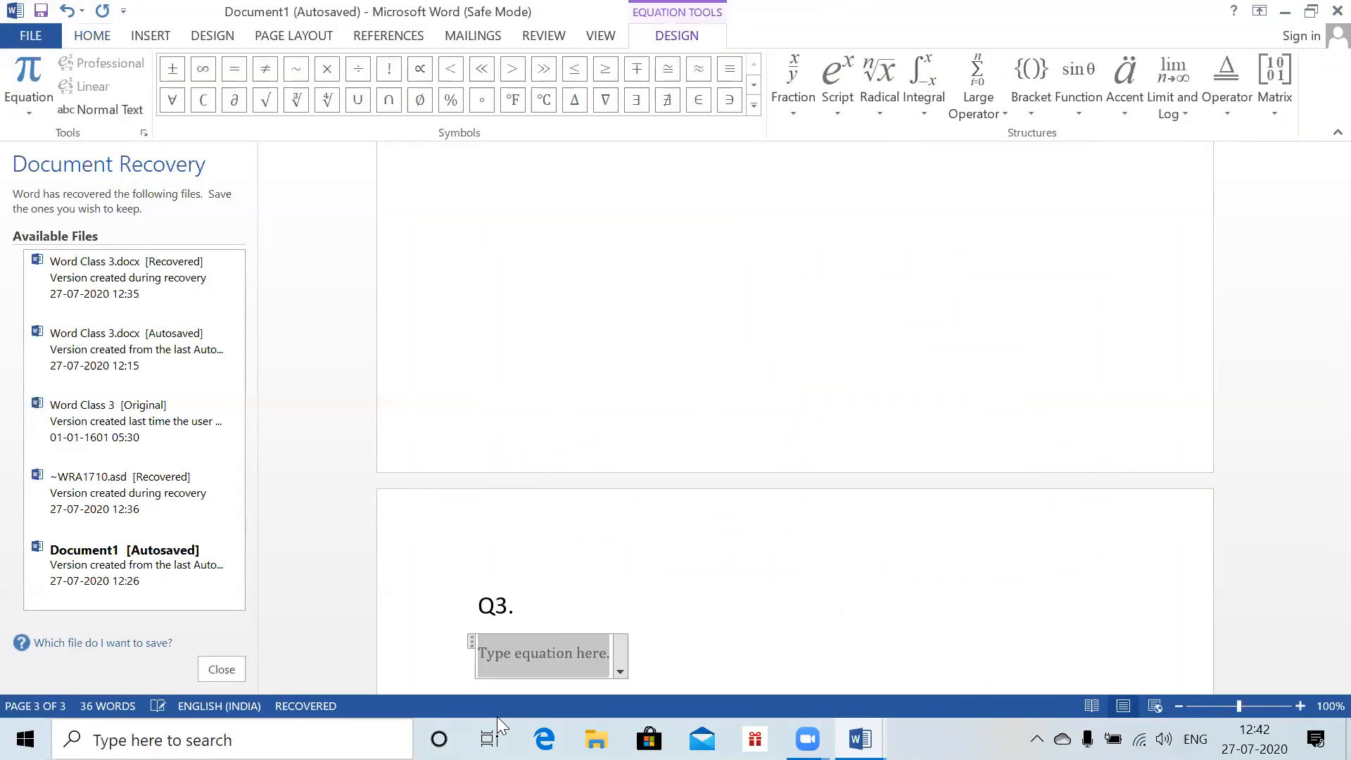
pyautogui.write('E(i_1)=4')
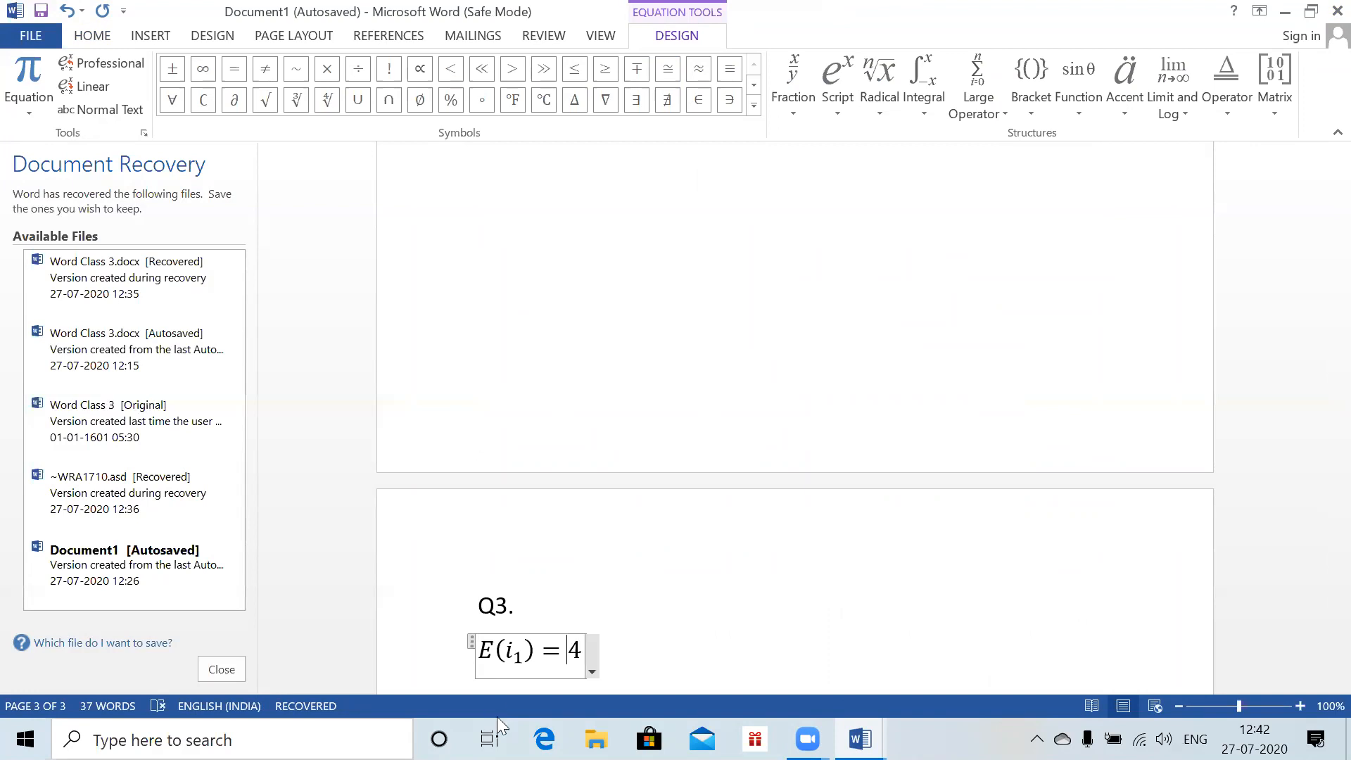
pyautogui.write('%*0.3+6% ')
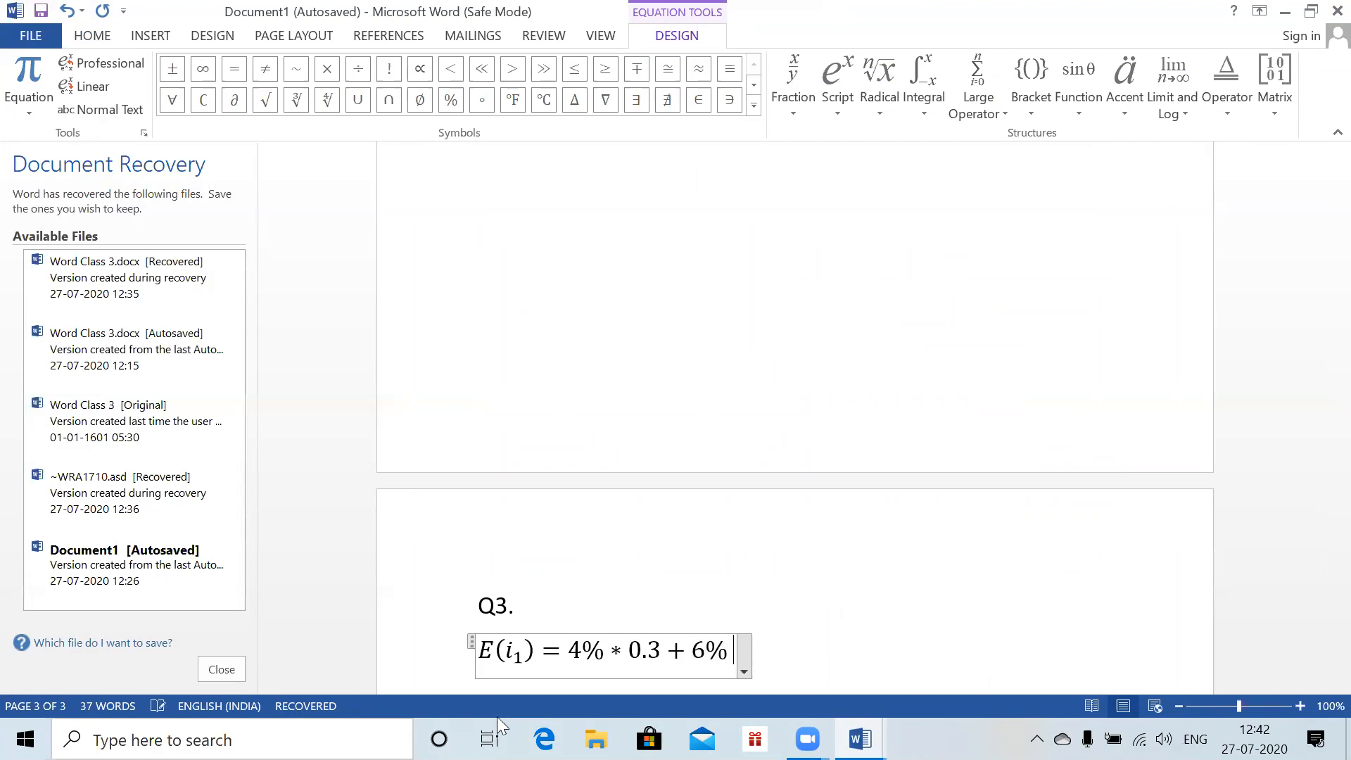
pyautogui.write('*0.7=')
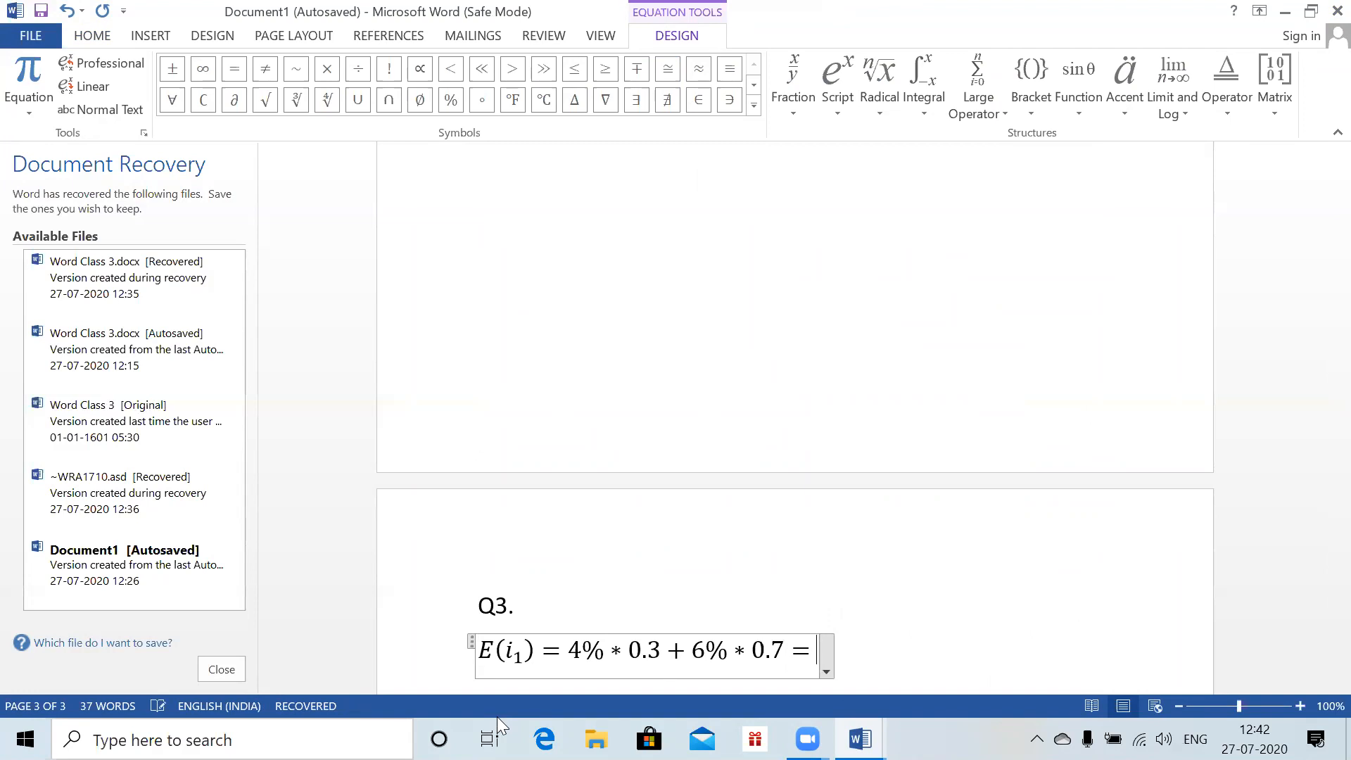
pyautogui.write('5.4%')
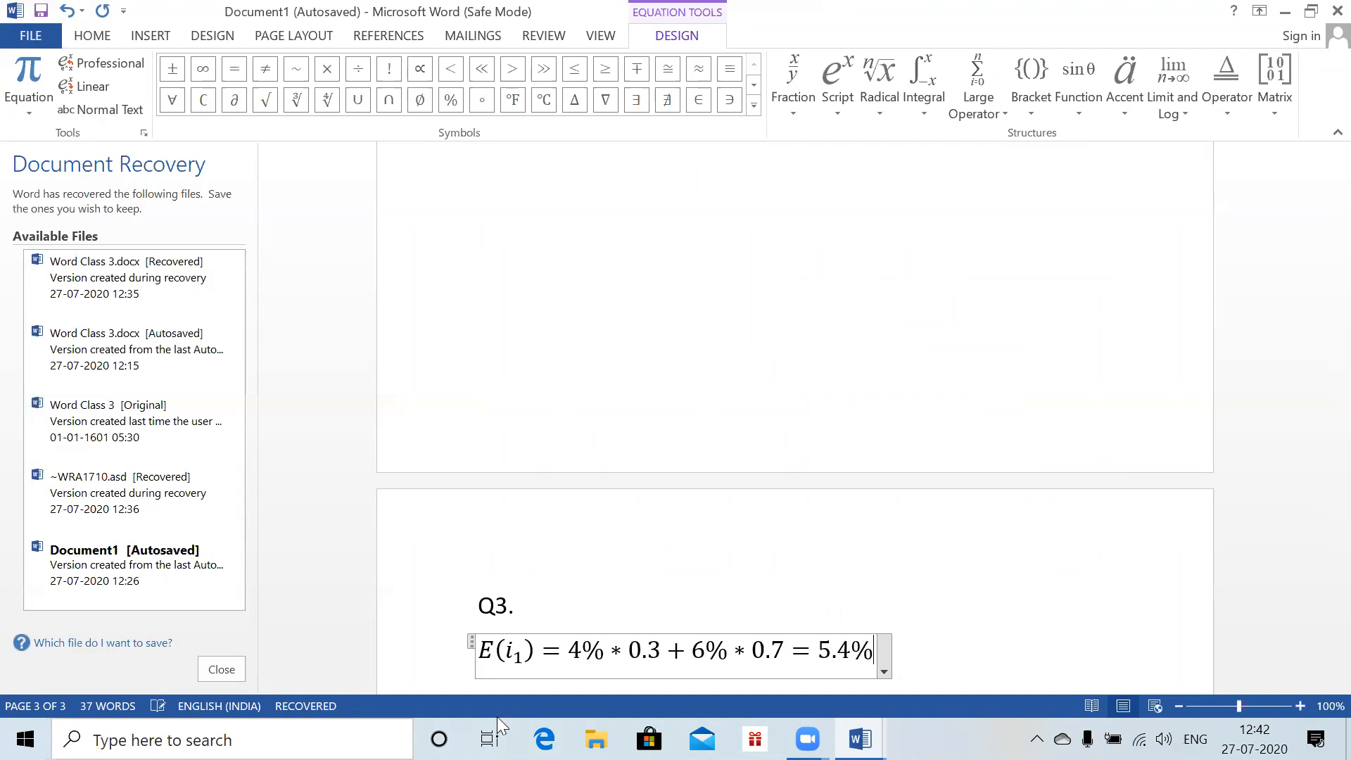
pyautogui.press('Return')
# - On the next line, insert the equation E(i₂) = 5% * 0.5 + 6% * 0.5 = 5.5%, with 2 as a subscript
pyautogui.hotkey('alt', '=')
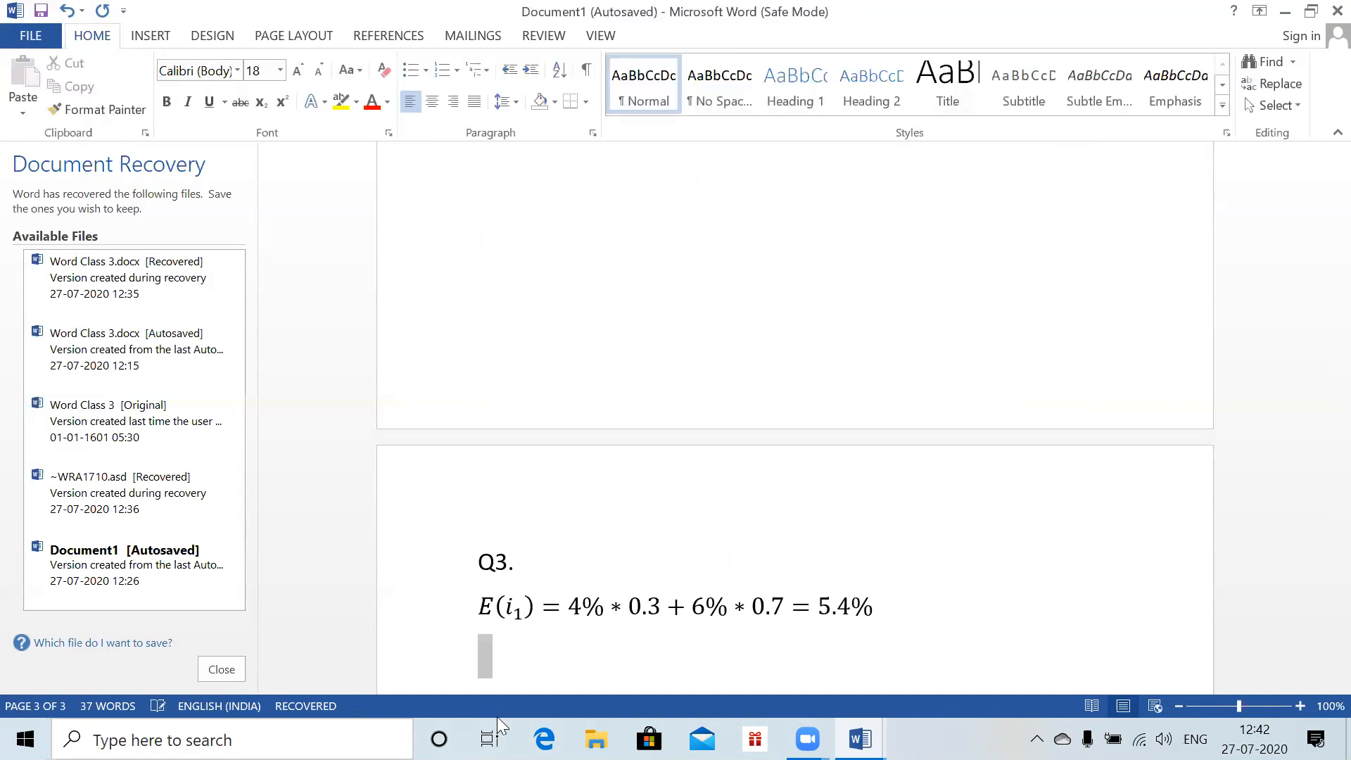
pyautogui.write('E(i')
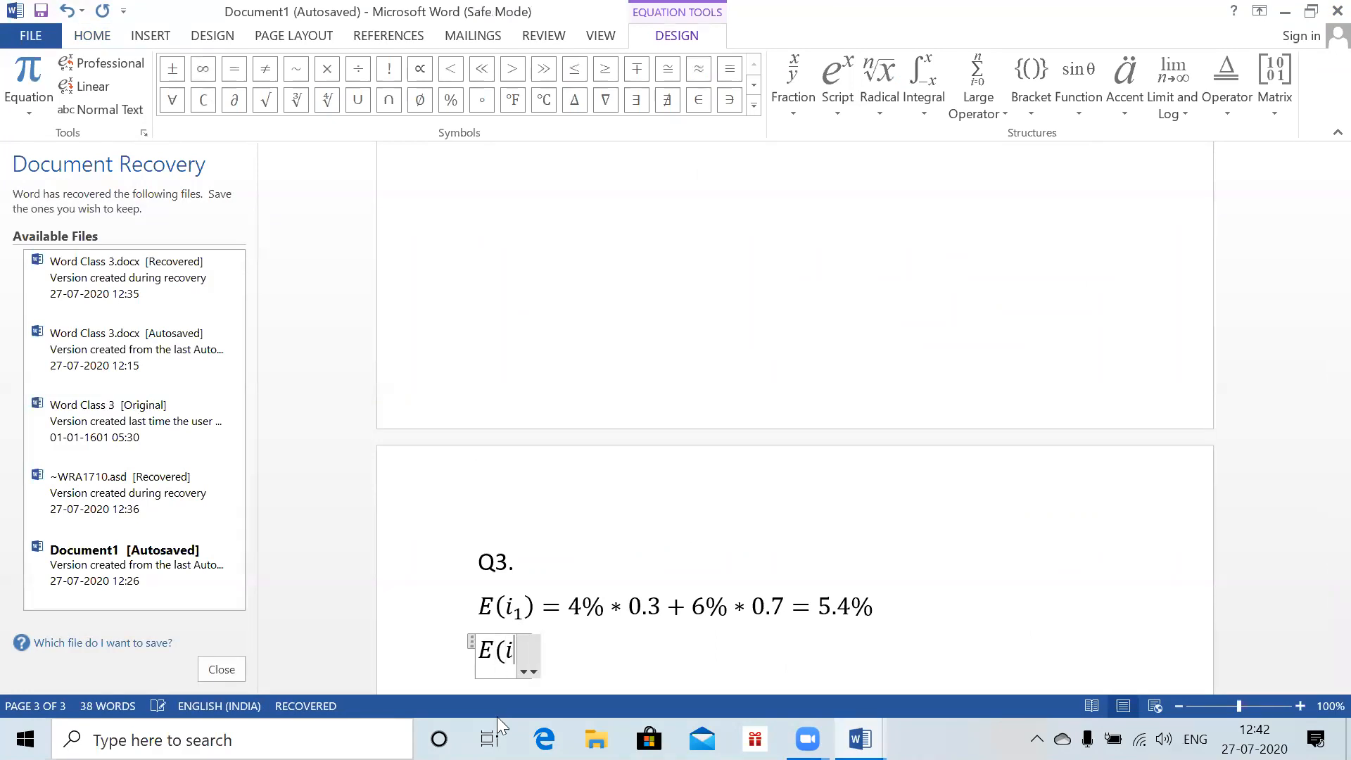
pyautogui.write('_2 )=')
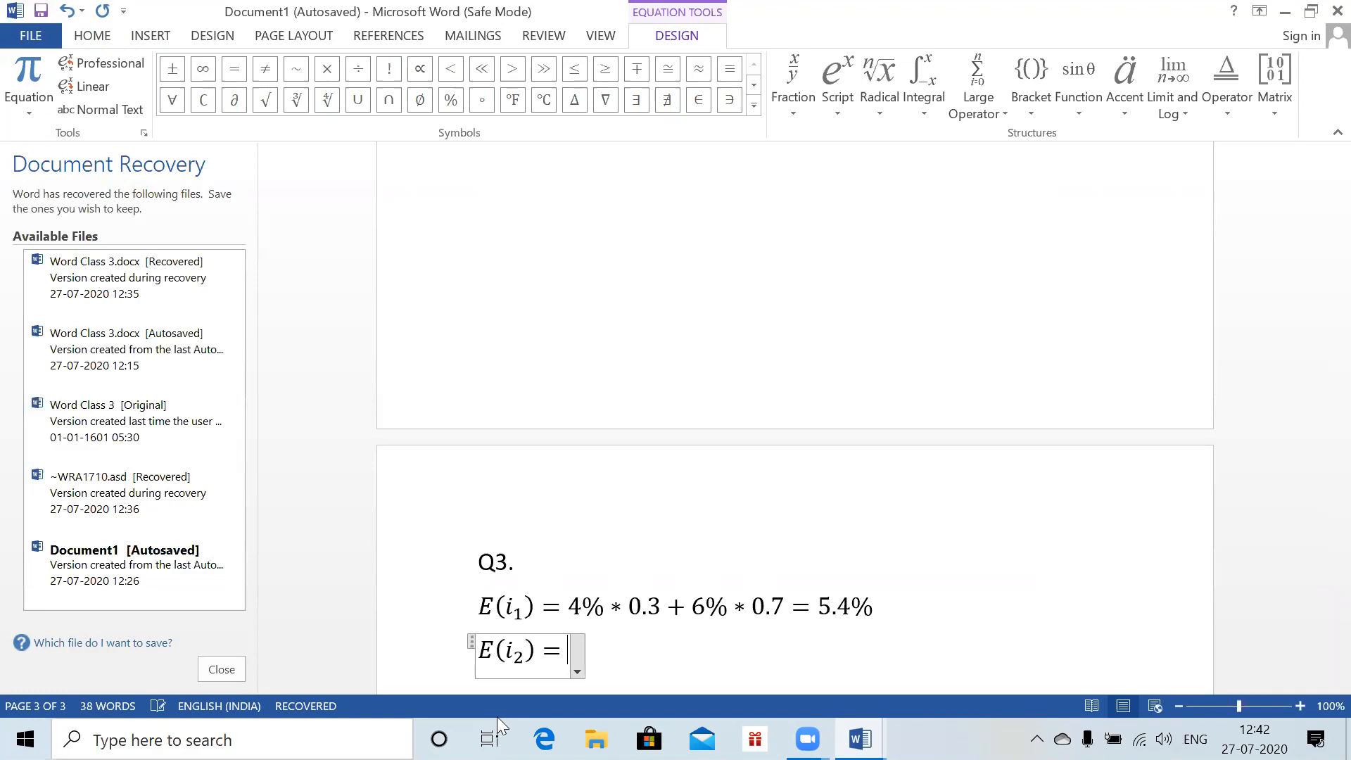
pyautogui.write('5%*0.5+6%*0.5')
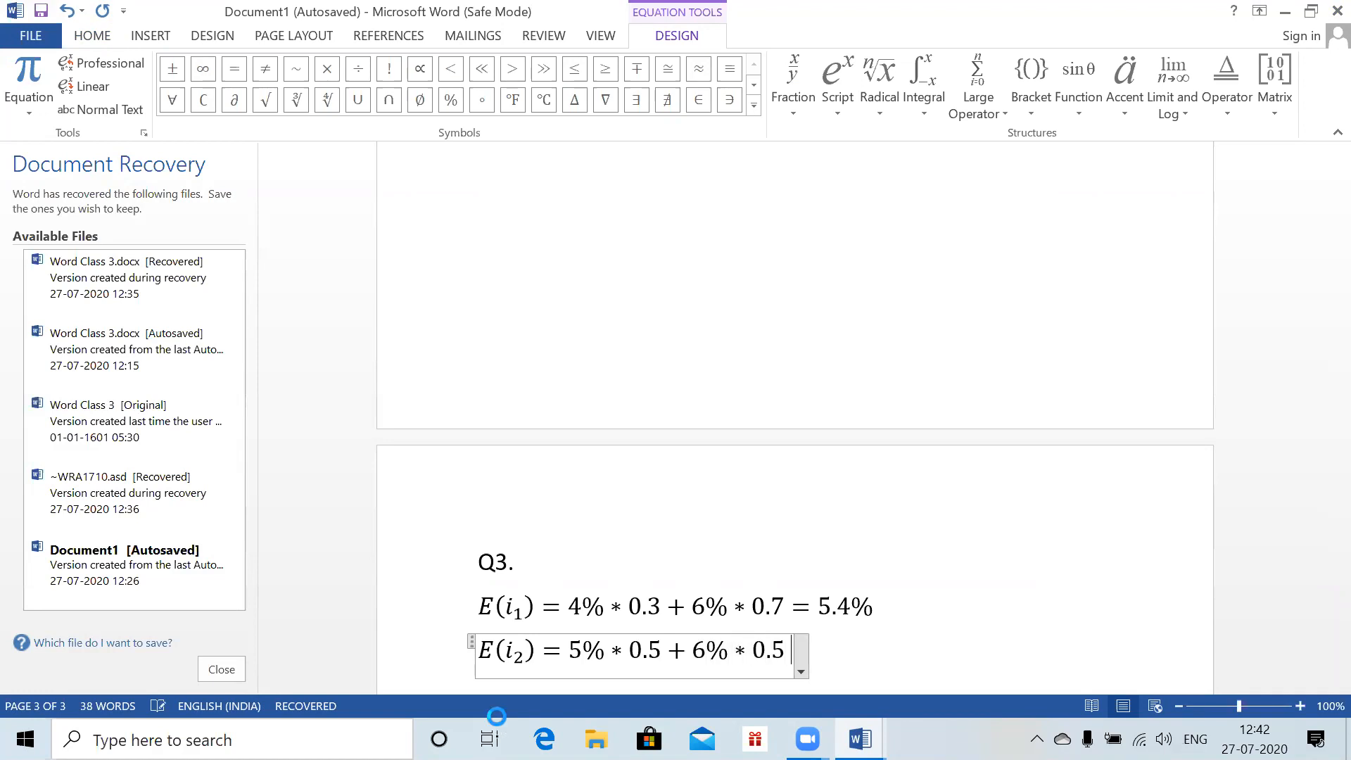
pyautogui.write('=')
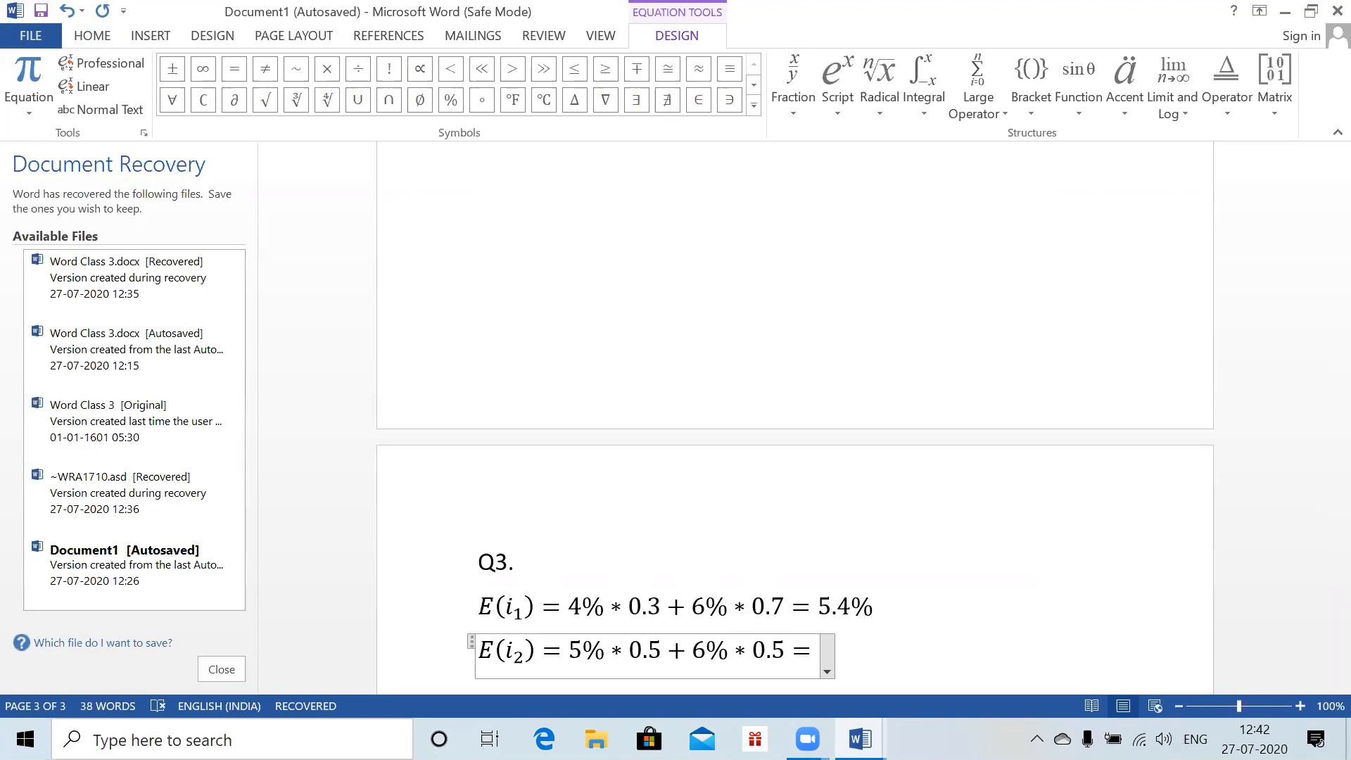
pyautogui.write('5.5%')
pyautogui.press('Return')
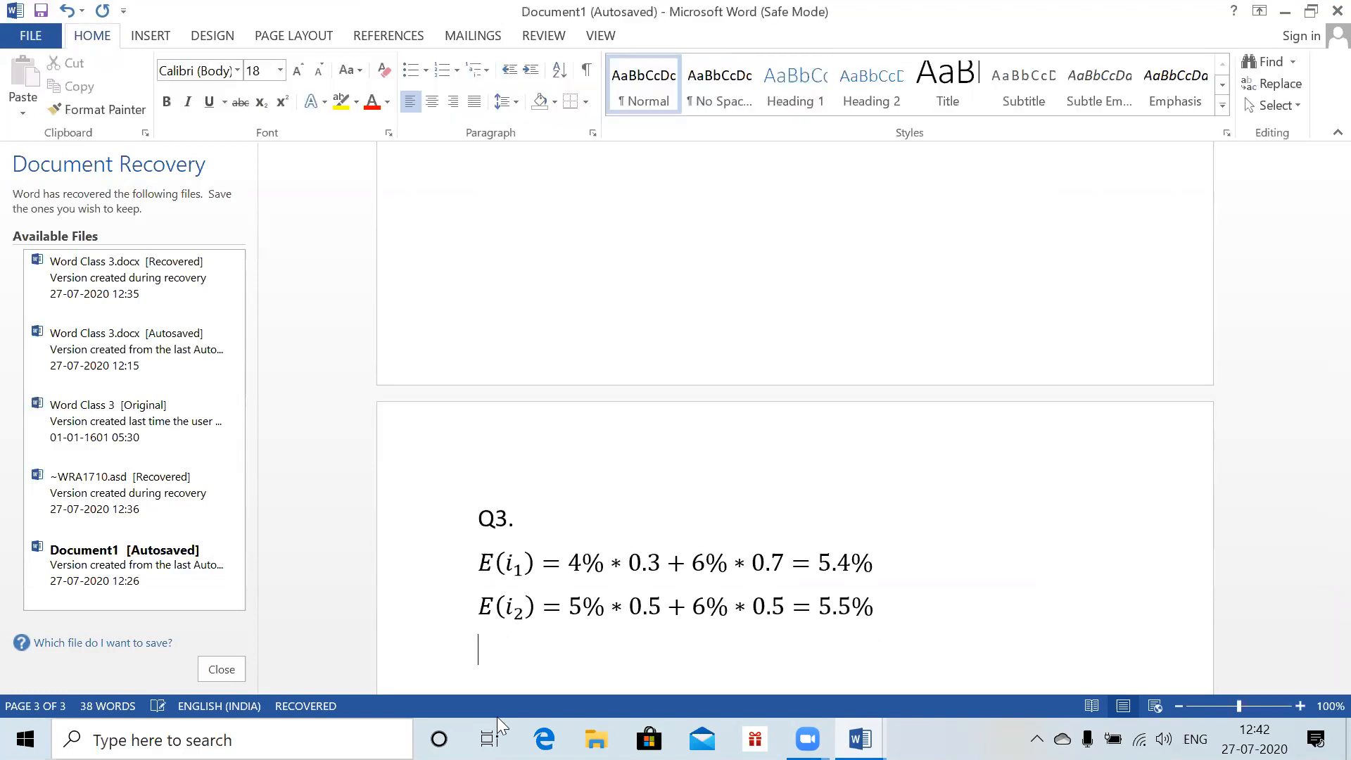
# - Leave a blank line and write the sentence "Let P denote the single premium." as plain text
pyautogui.press('Return')
pyautogui.write('Let p')
pyautogui.press('BackSpace')
pyautogui.press('BackSpace')
pyautogui.write('P denote t')
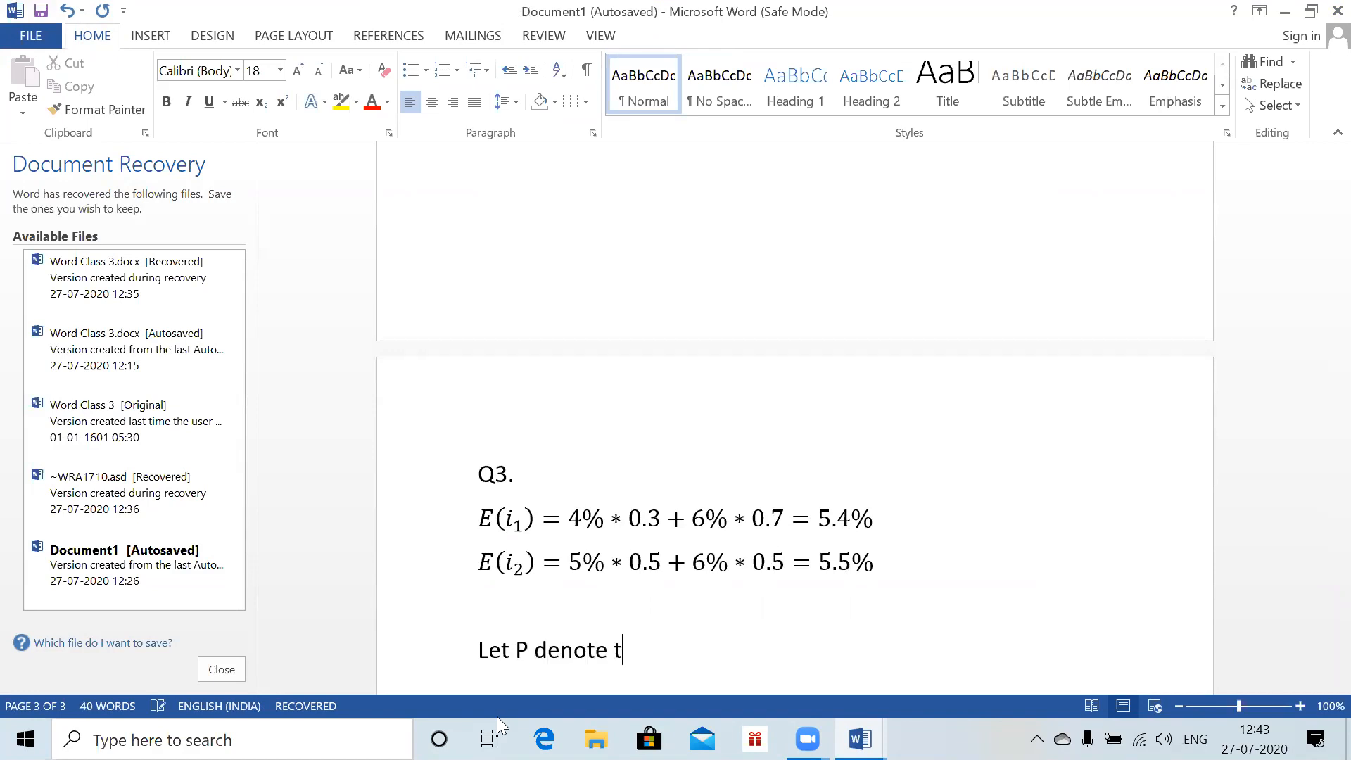
pyautogui.write('he single pre')
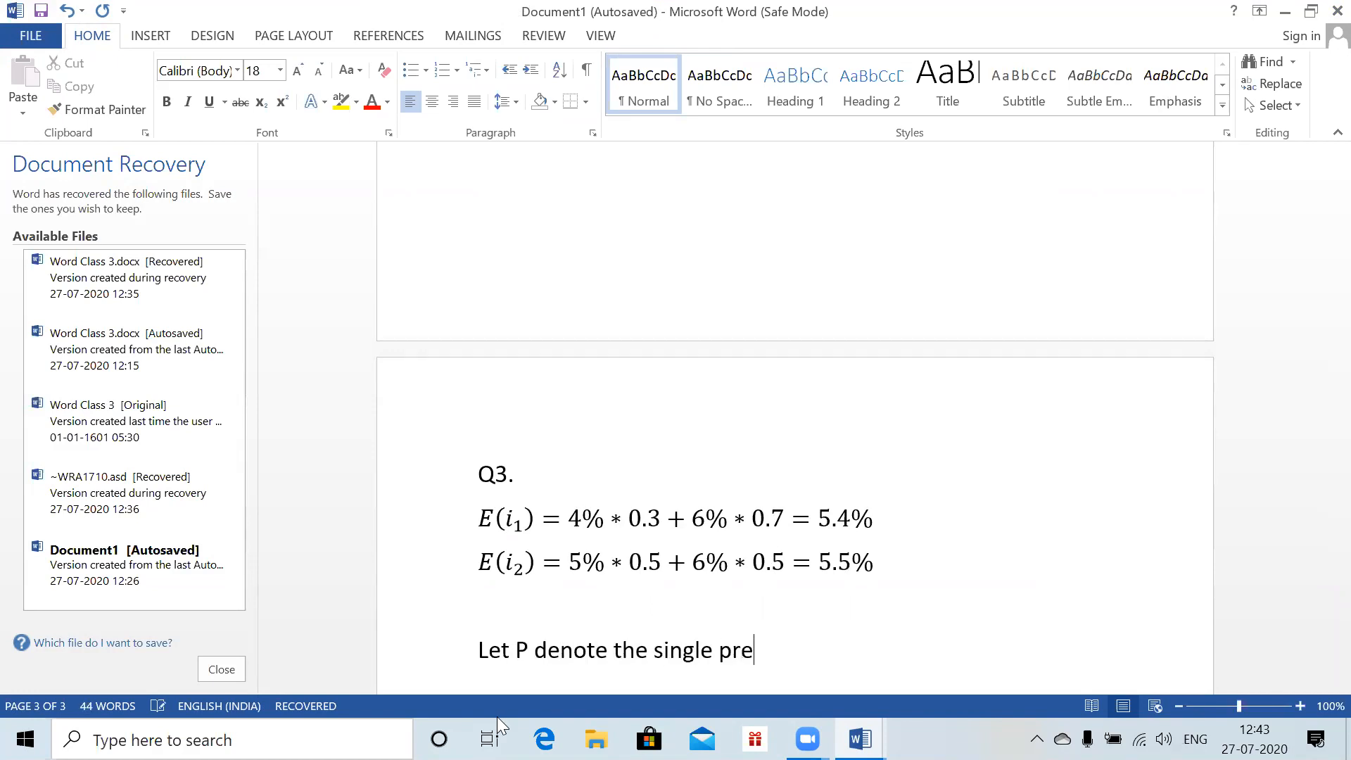
pyautogui.write('mium.')
pyautogui.press('Return')
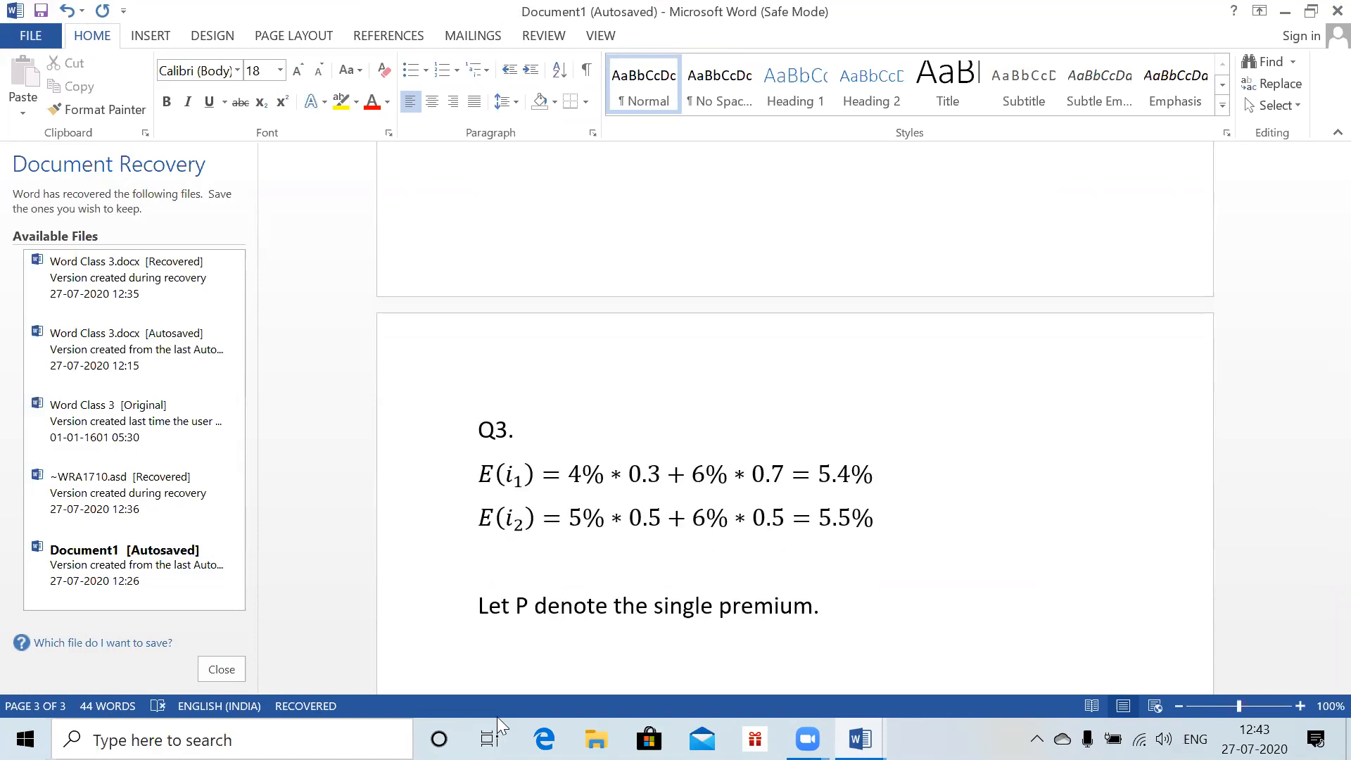
# - Insert an equation below the sentence beginning with P(1.054)^10, with the exponent as a superscript, and open the second bracket
pyautogui.hotkey('alt', '=')
pyautogui.write('P(1.05')
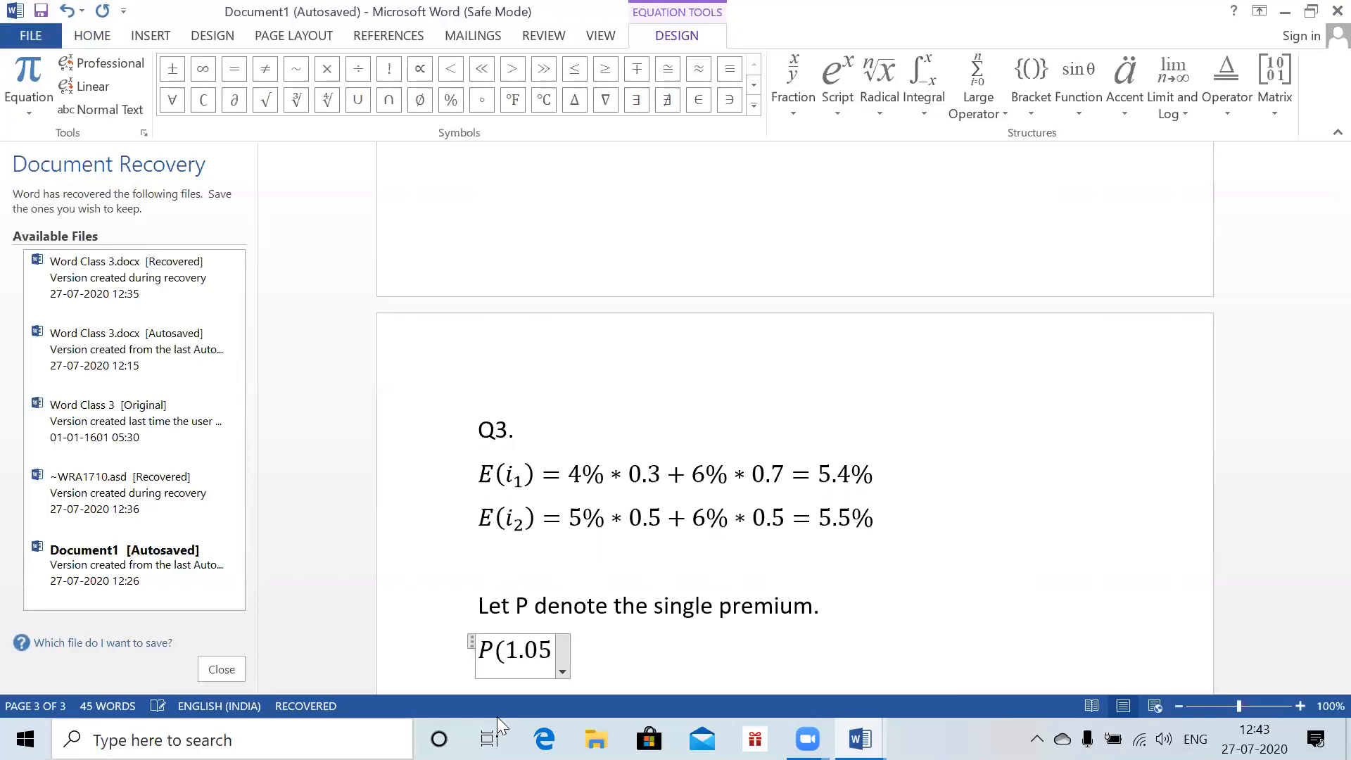
pyautogui.write('5')
pyautogui.press('BackSpace')
pyautogui.write('4)^(10')
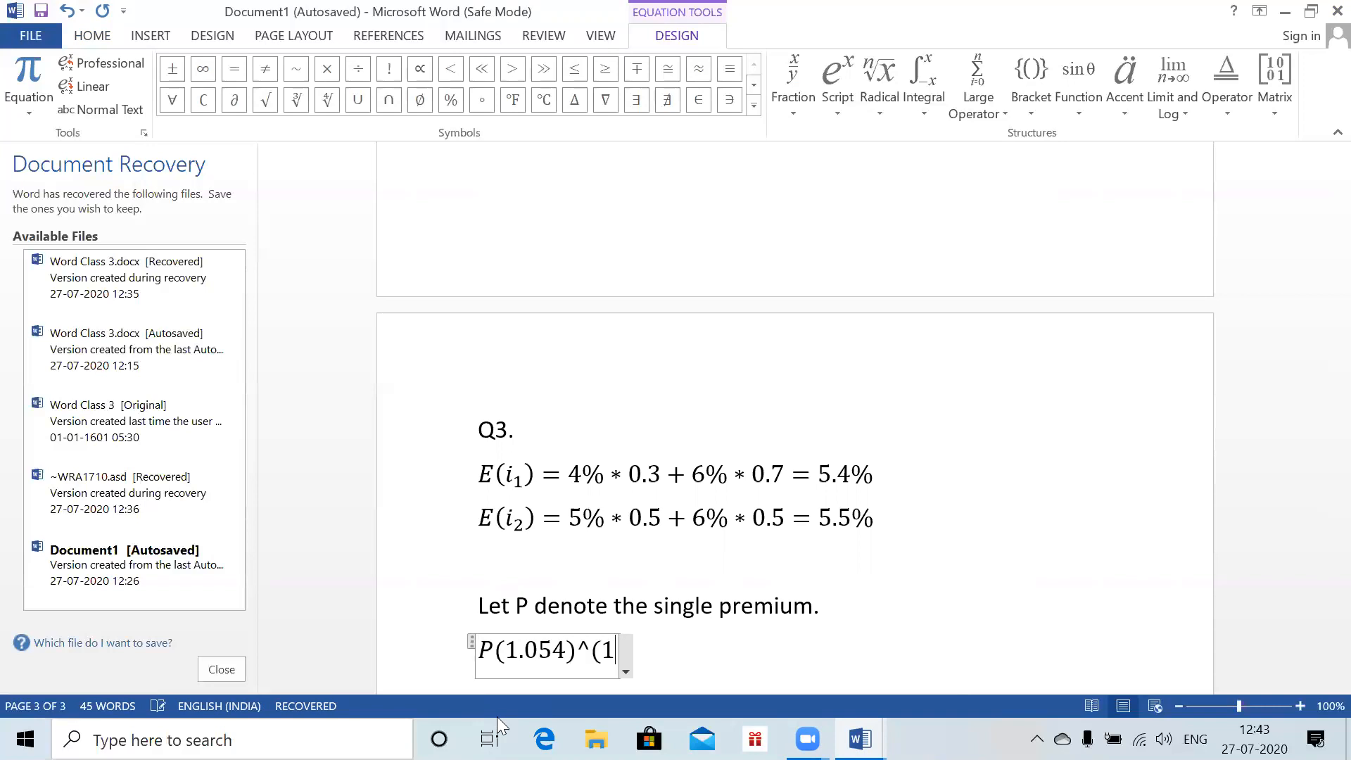
pyautogui.press('Return')
pyautogui.write('0')
pyautogui.press('BackSpace')
pyautogui.press('BackSpace')
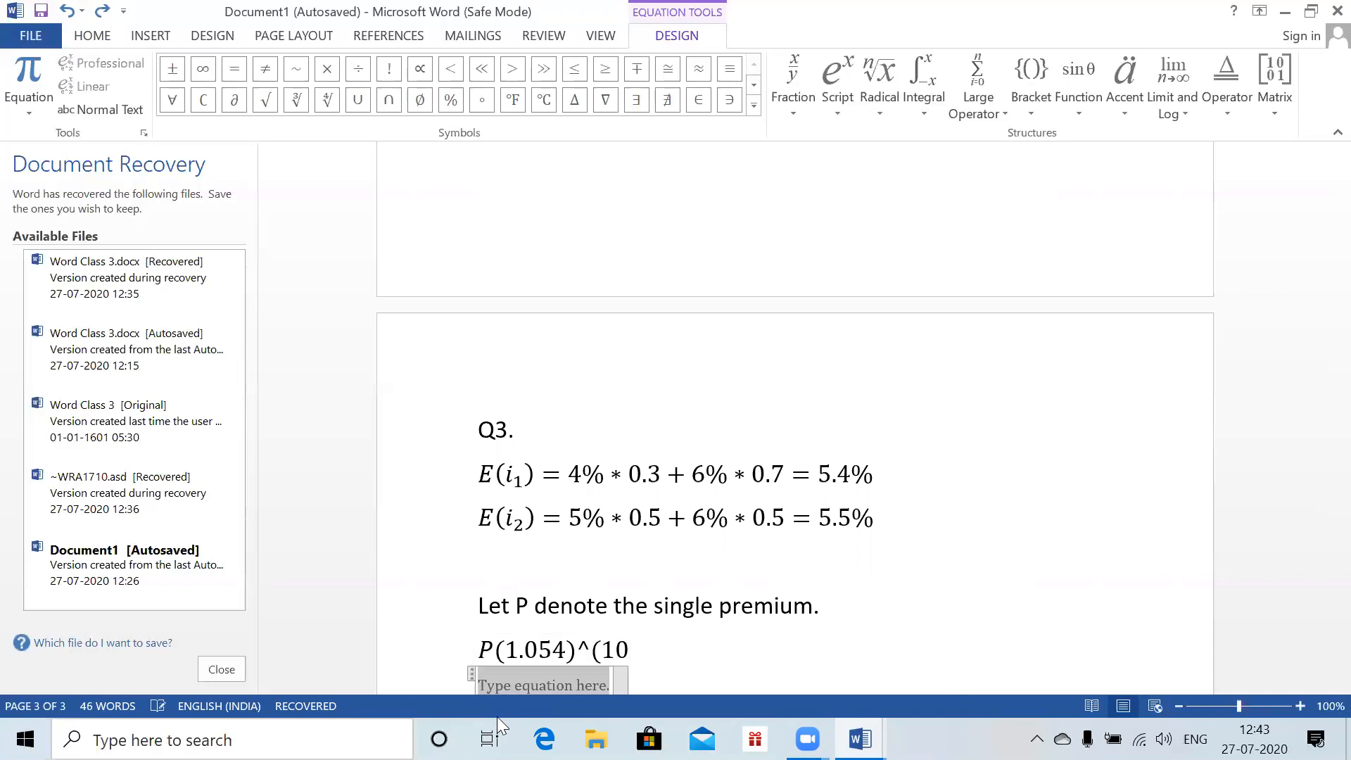
pyautogui.write(') (')
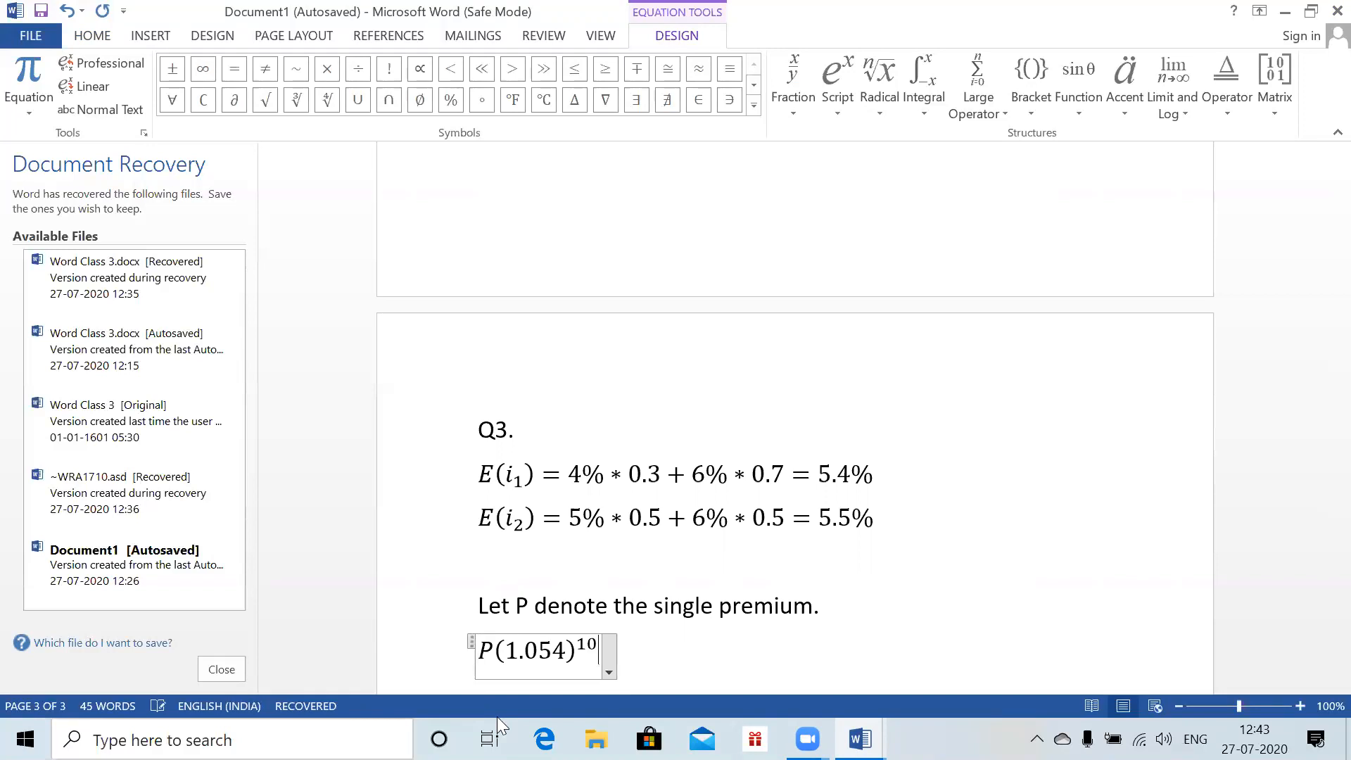
# - Complete the premium equation with (1.055)^10 = 20000, check it against the question document, and leave the equation
pyautogui.write('1.')
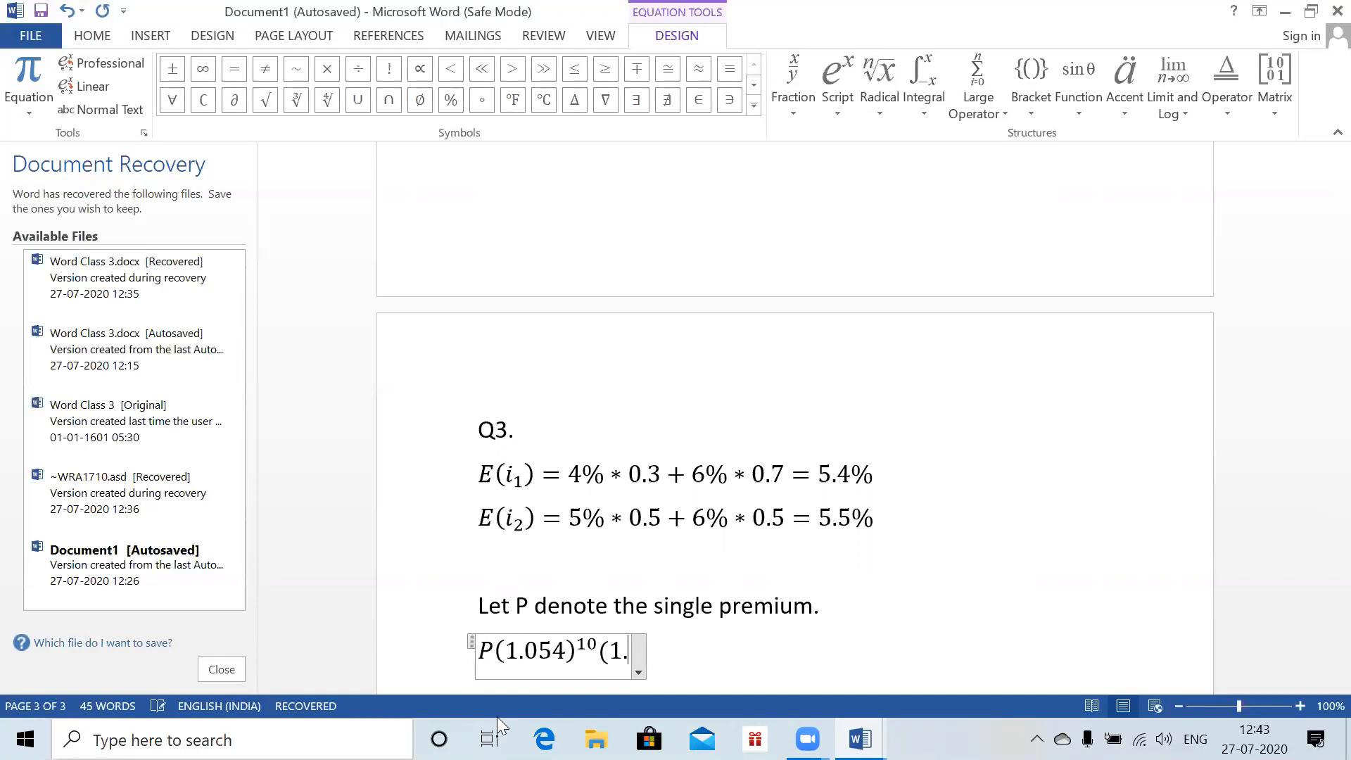
pyautogui.write('055)^10 ')
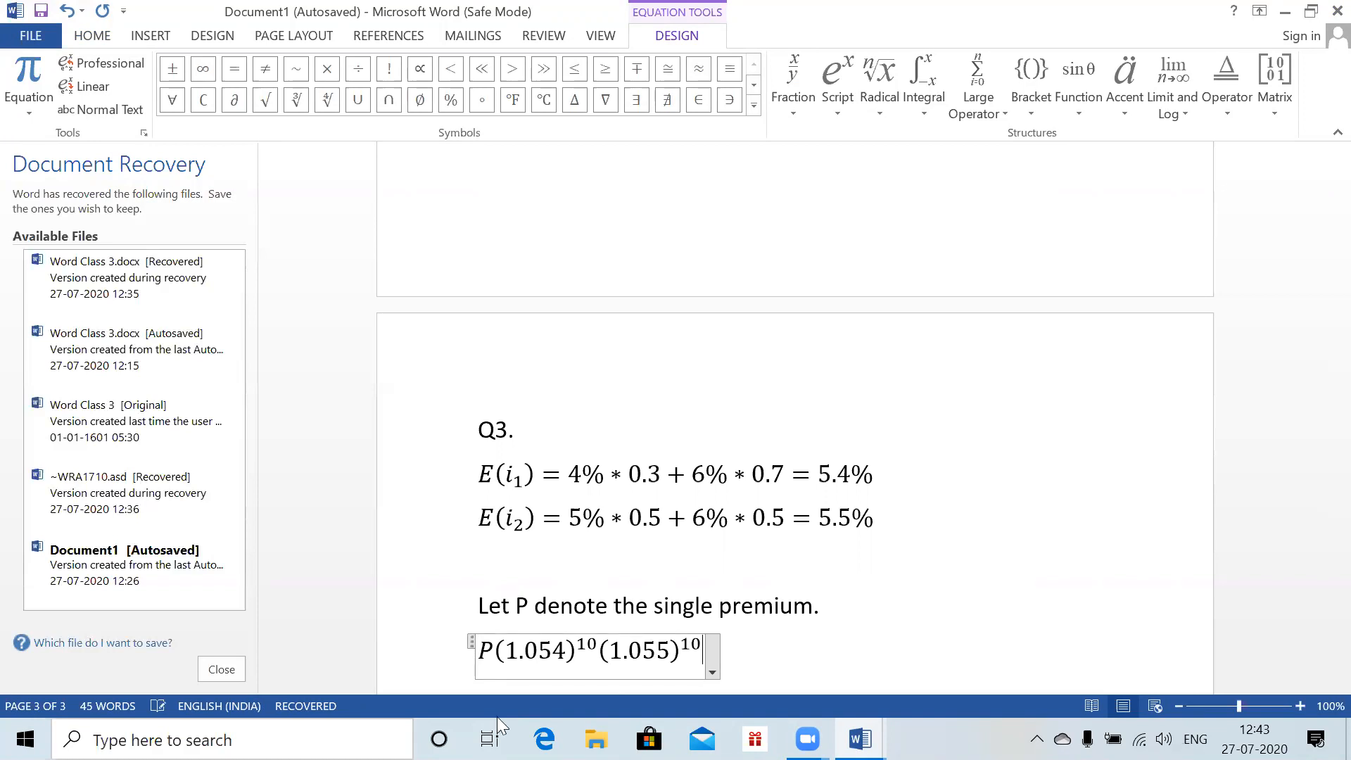
pyautogui.write('=20000')
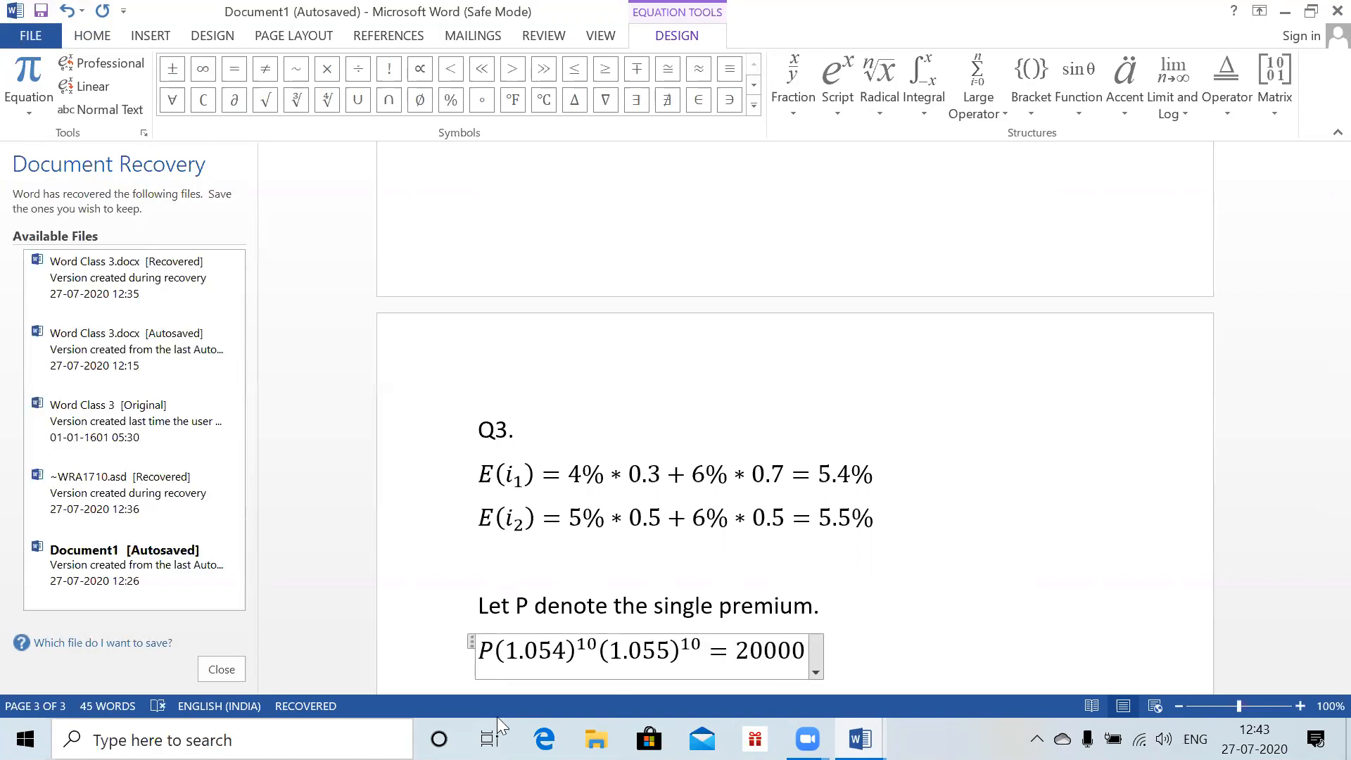
pyautogui.hotkey('alt', 'Tab')
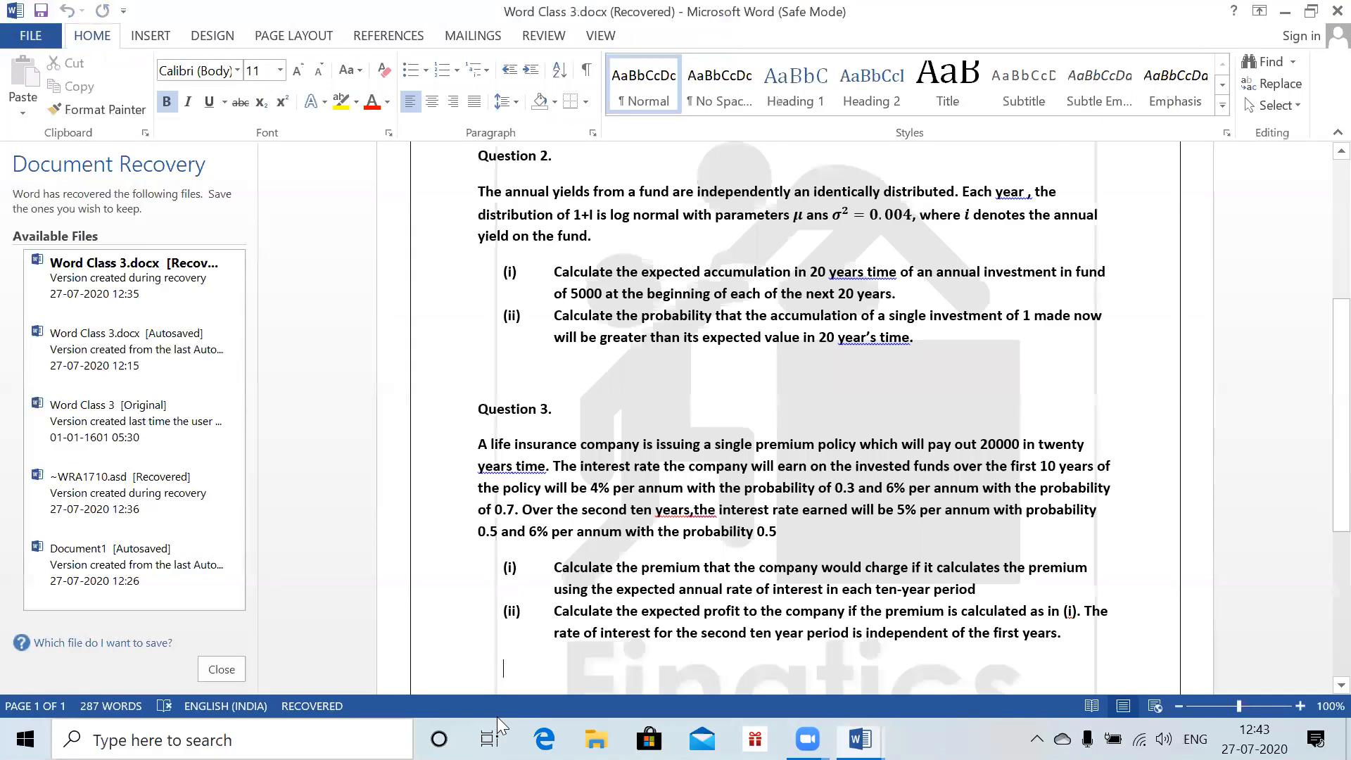
pyautogui.hotkey('alt', 'Tab')
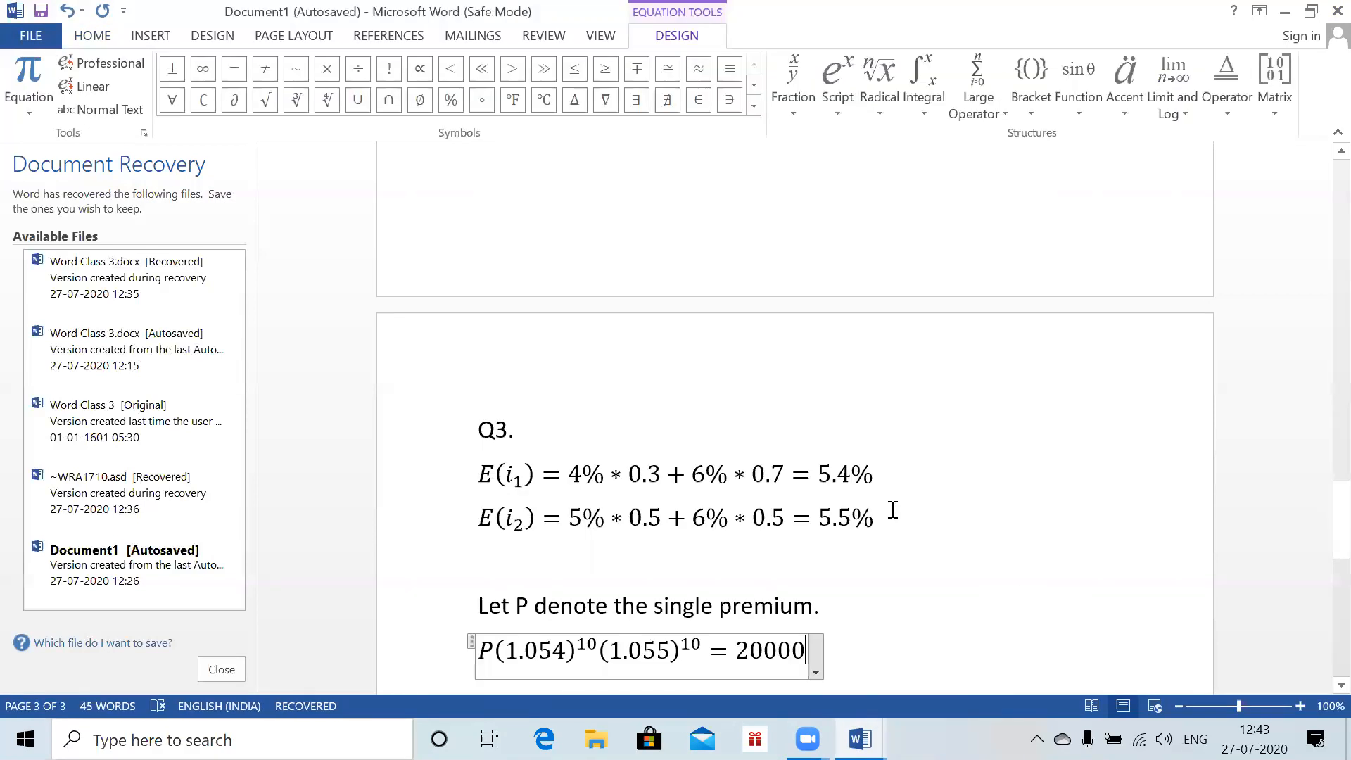
pyautogui.press('Return')
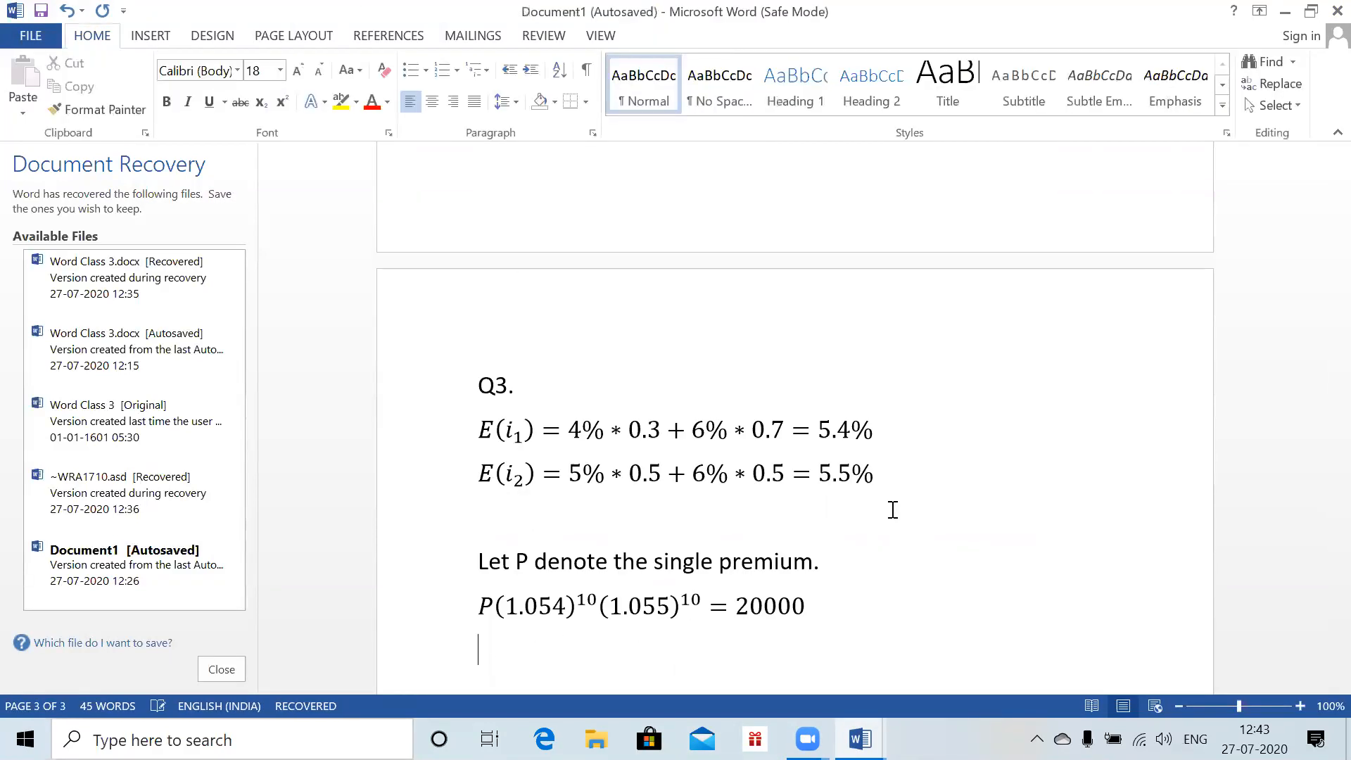
# - On the next line, insert the equation ⇒ P = 6919.89, using a double right arrow, and leave it
pyautogui.hotkey('alt', '=')
pyautogui.write('\\Rig')
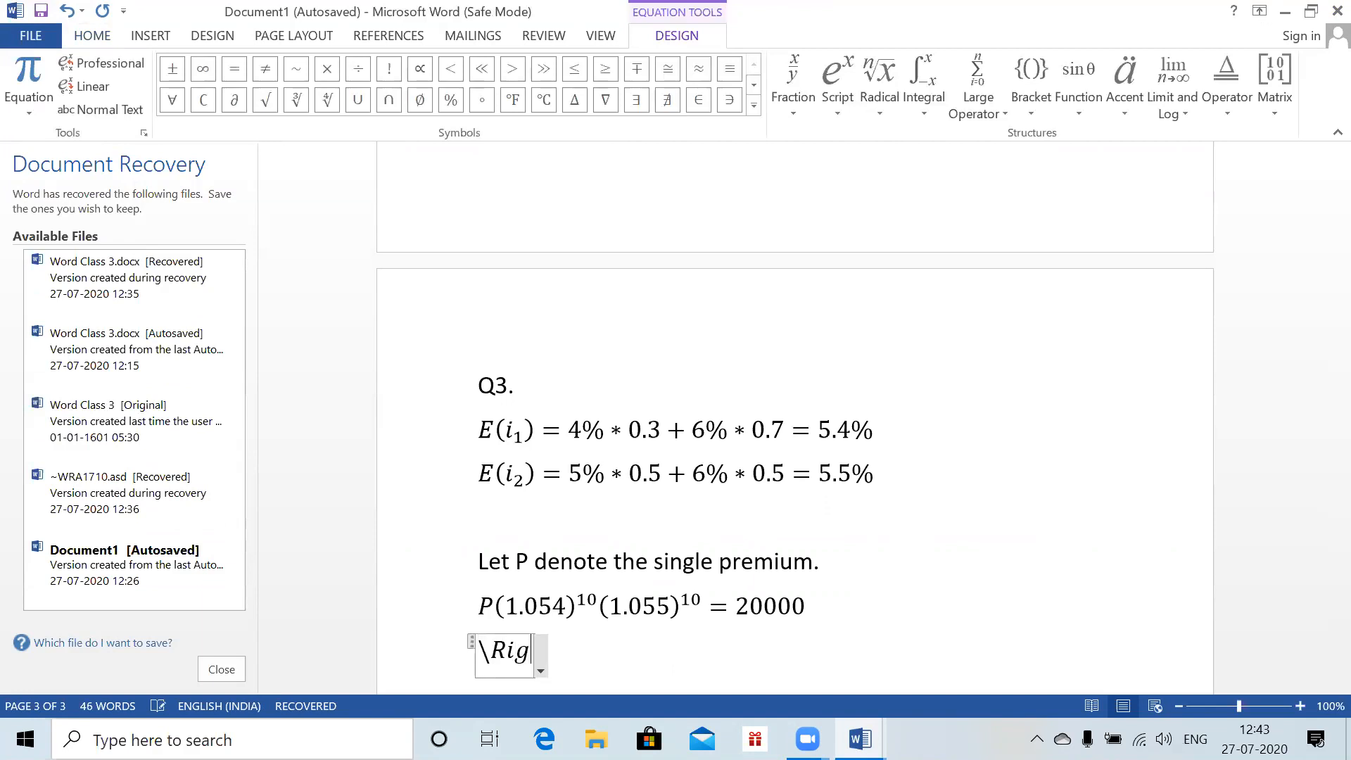
pyautogui.write('htarrow =')
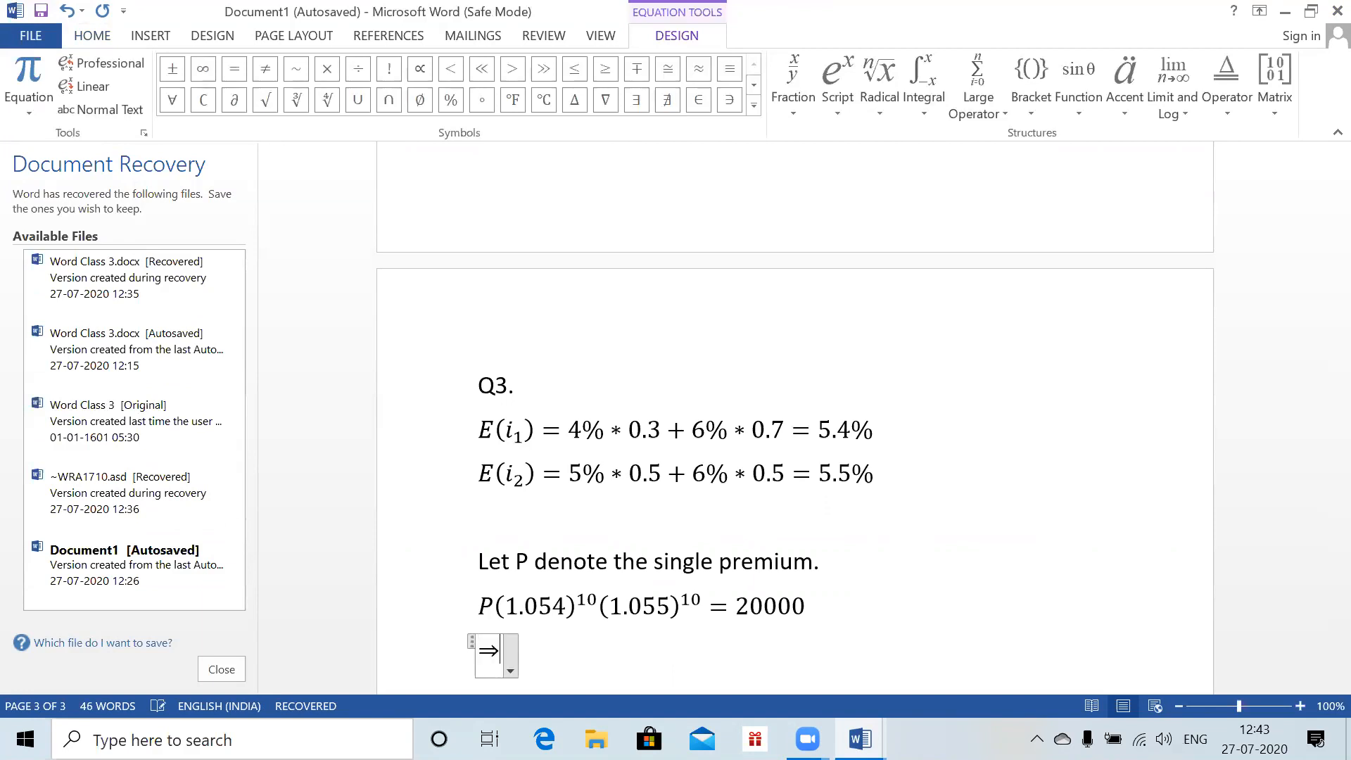
pyautogui.press('BackSpace')
pyautogui.write('P =')
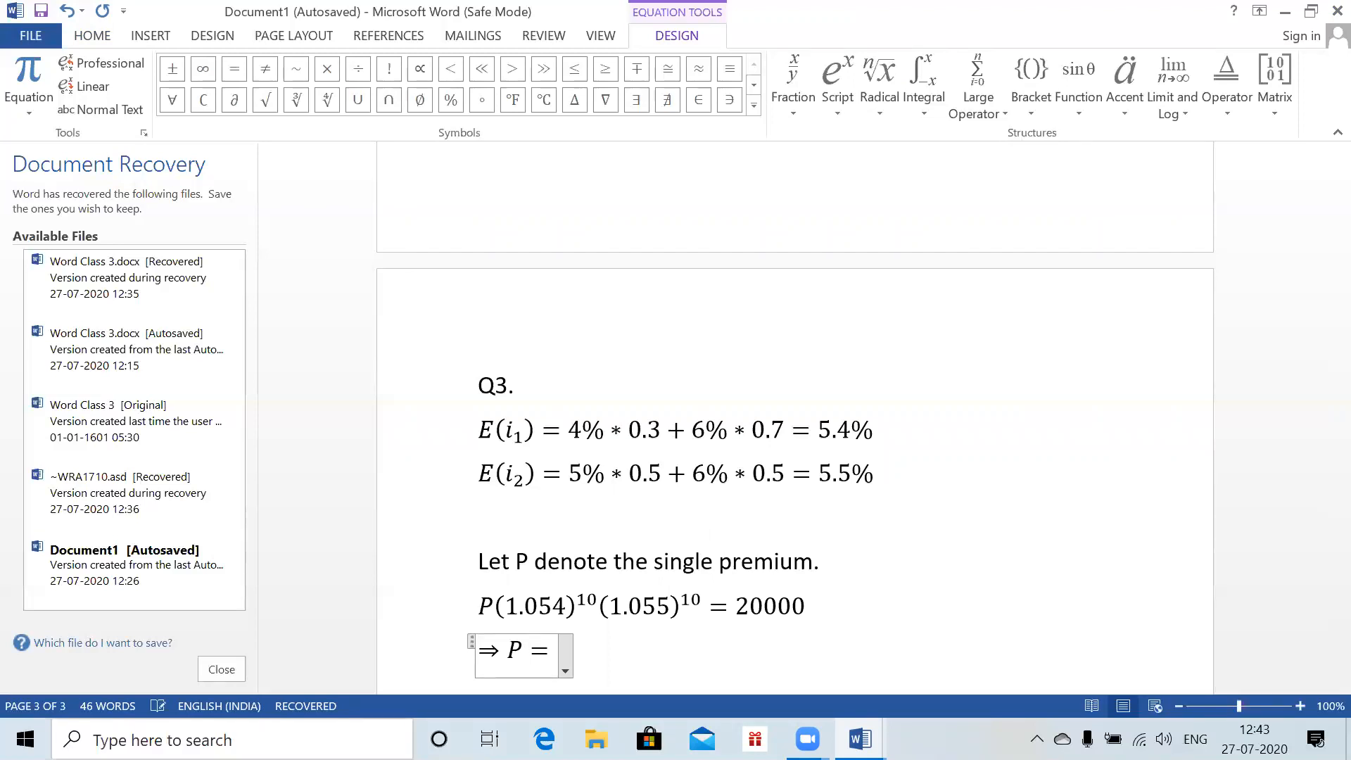
pyautogui.write(' 6919')
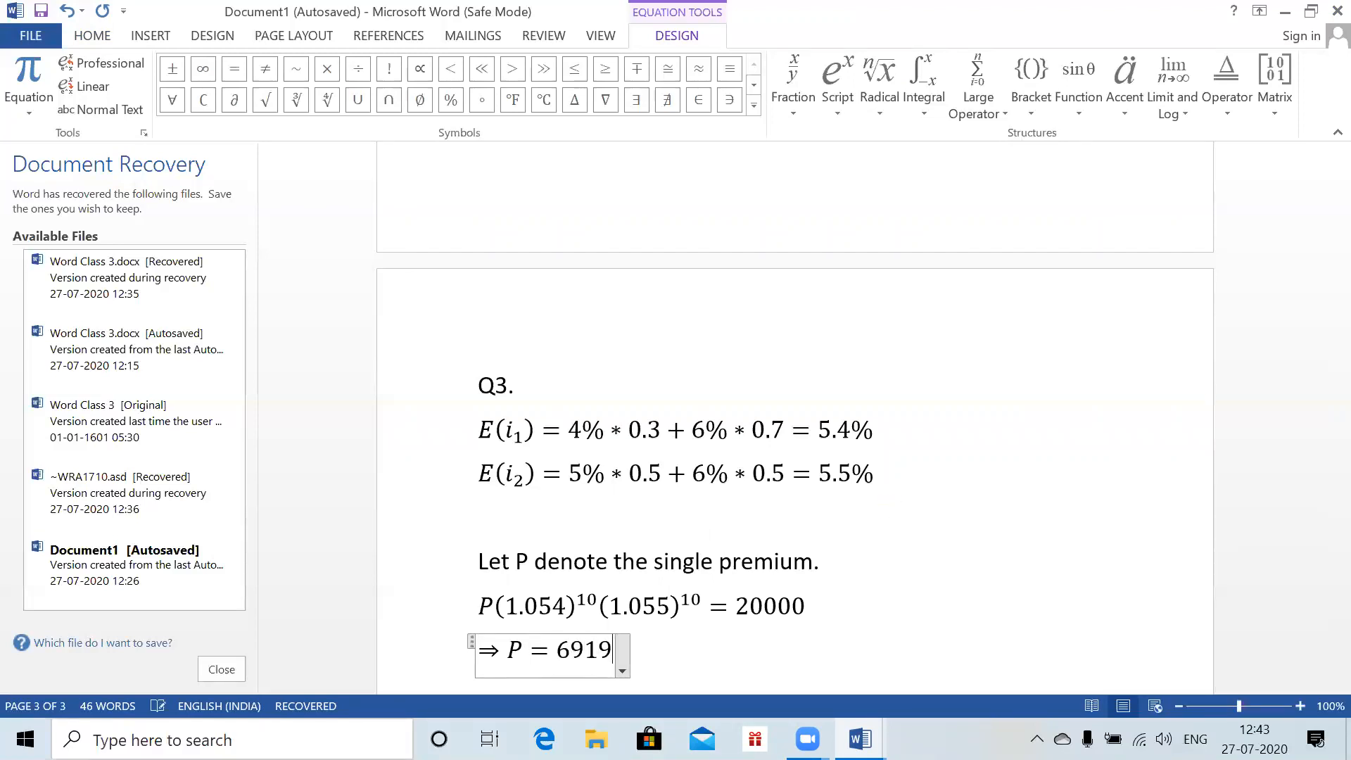
pyautogui.write('.89')
pyautogui.press('Return')
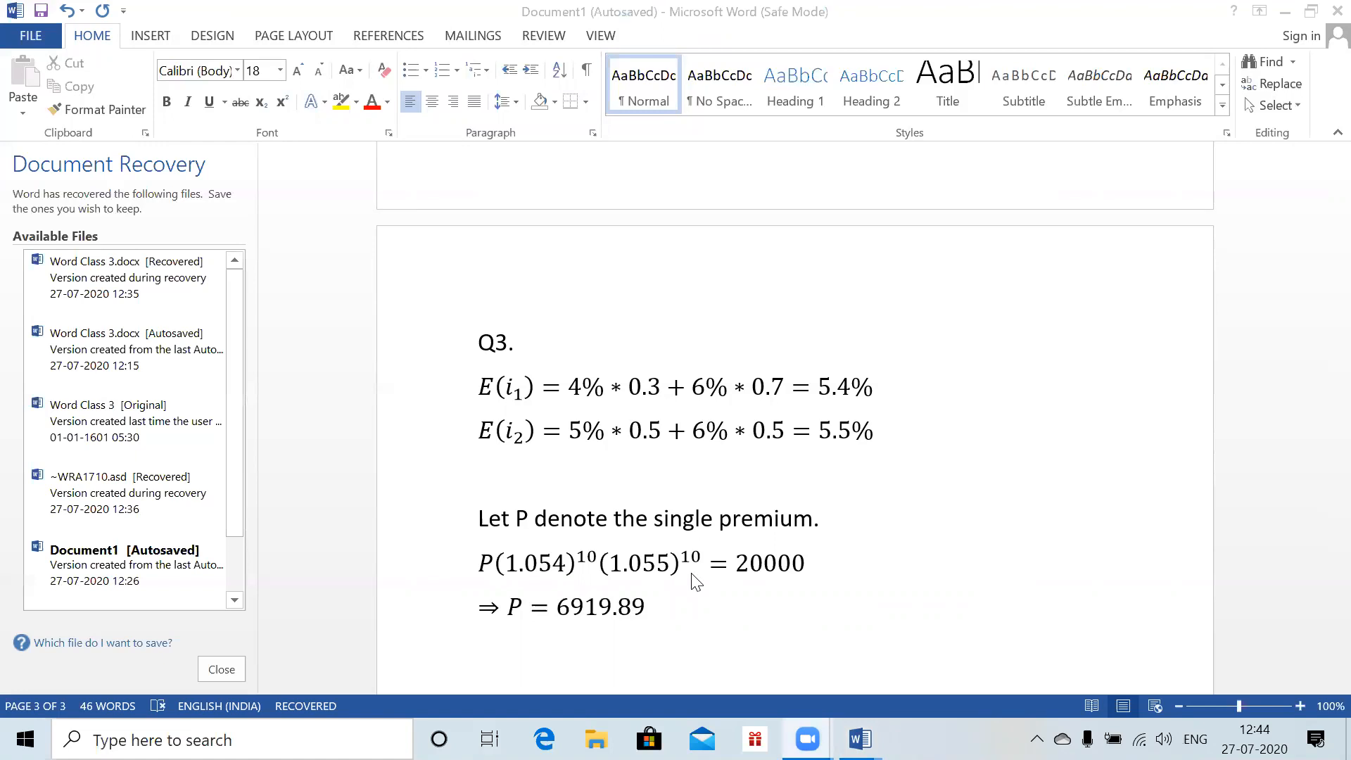
# - Check Question 3 in the question document, then add the part label (ii) below the premium result in the solution document
pyautogui.click(692, 574)
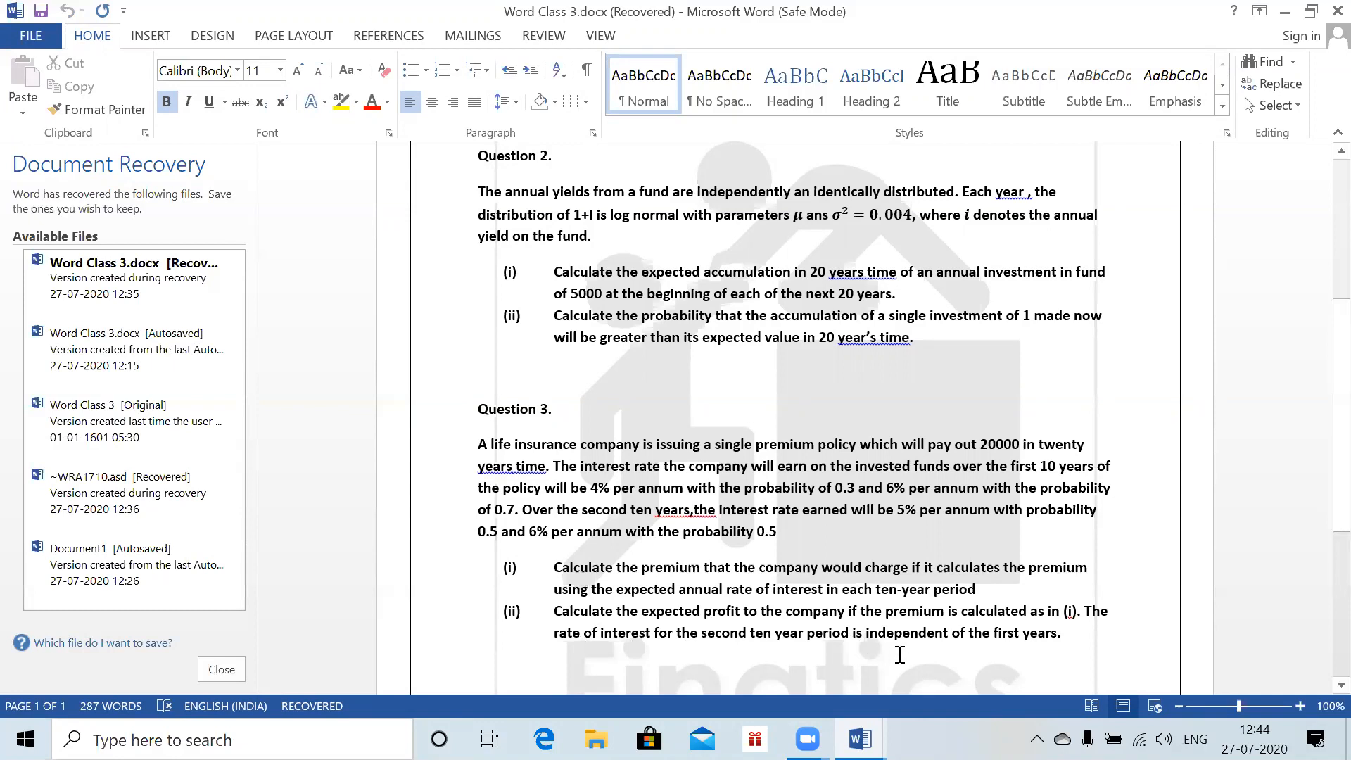
pyautogui.hotkey('alt', 'Tab')
pyautogui.hotkey('alt', 'Tab')
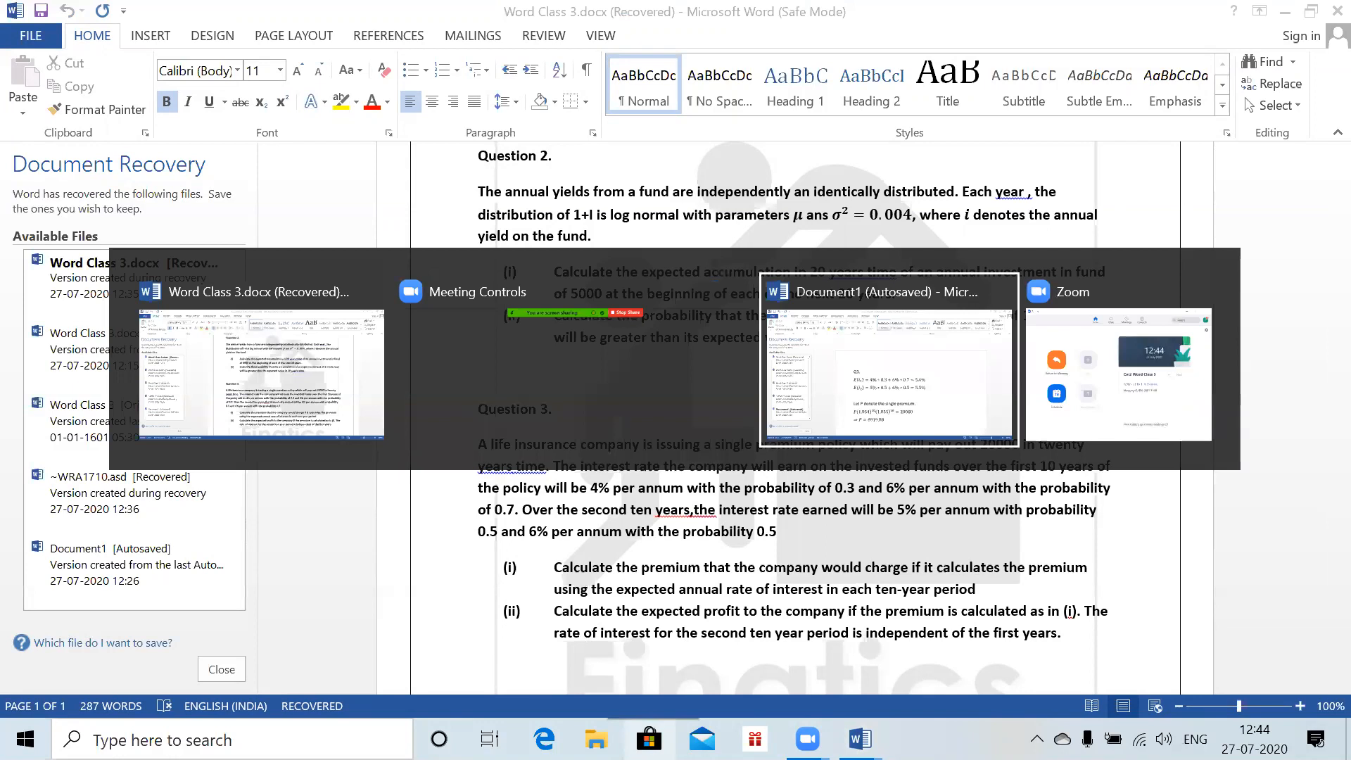
pyautogui.write('(ii)')
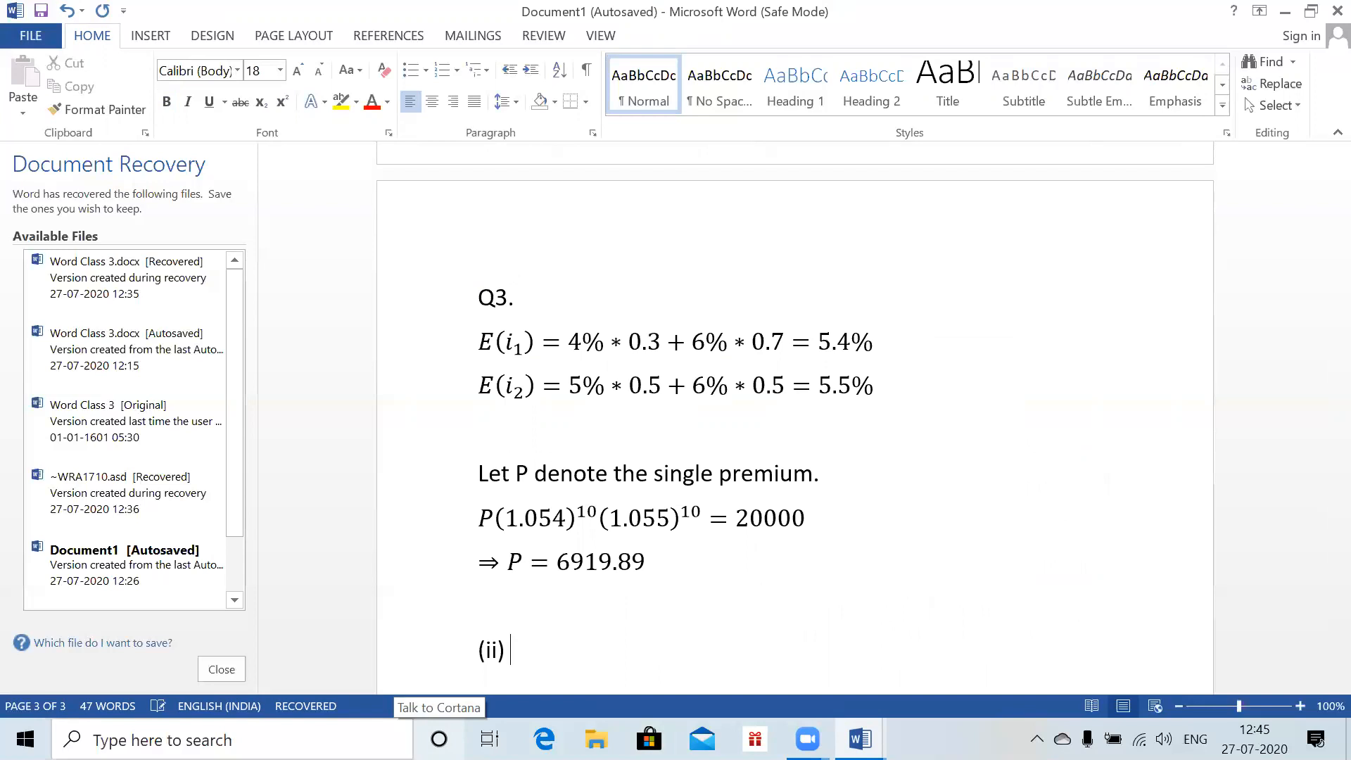
pyautogui.press('Return')
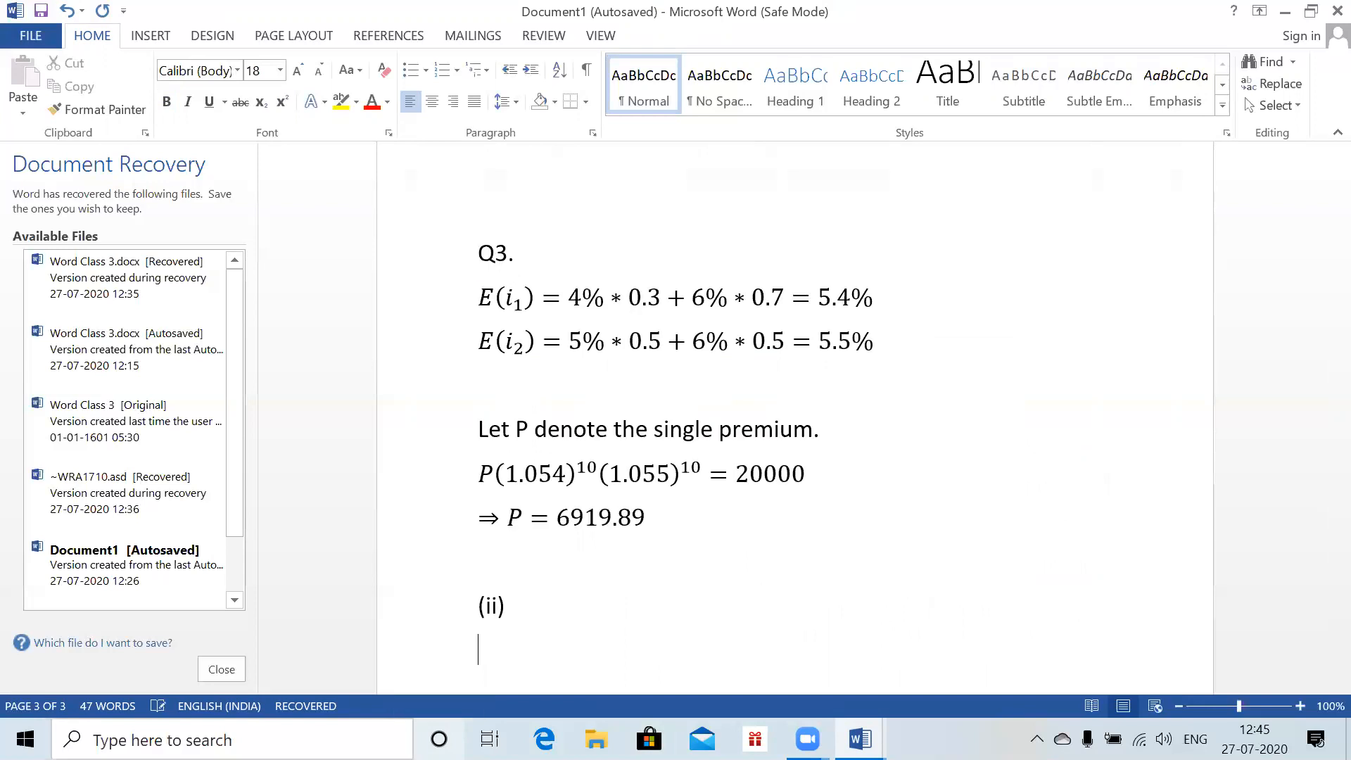
# - Insert a table with four columns and six rows below the (ii) label
pyautogui.click(147, 37)
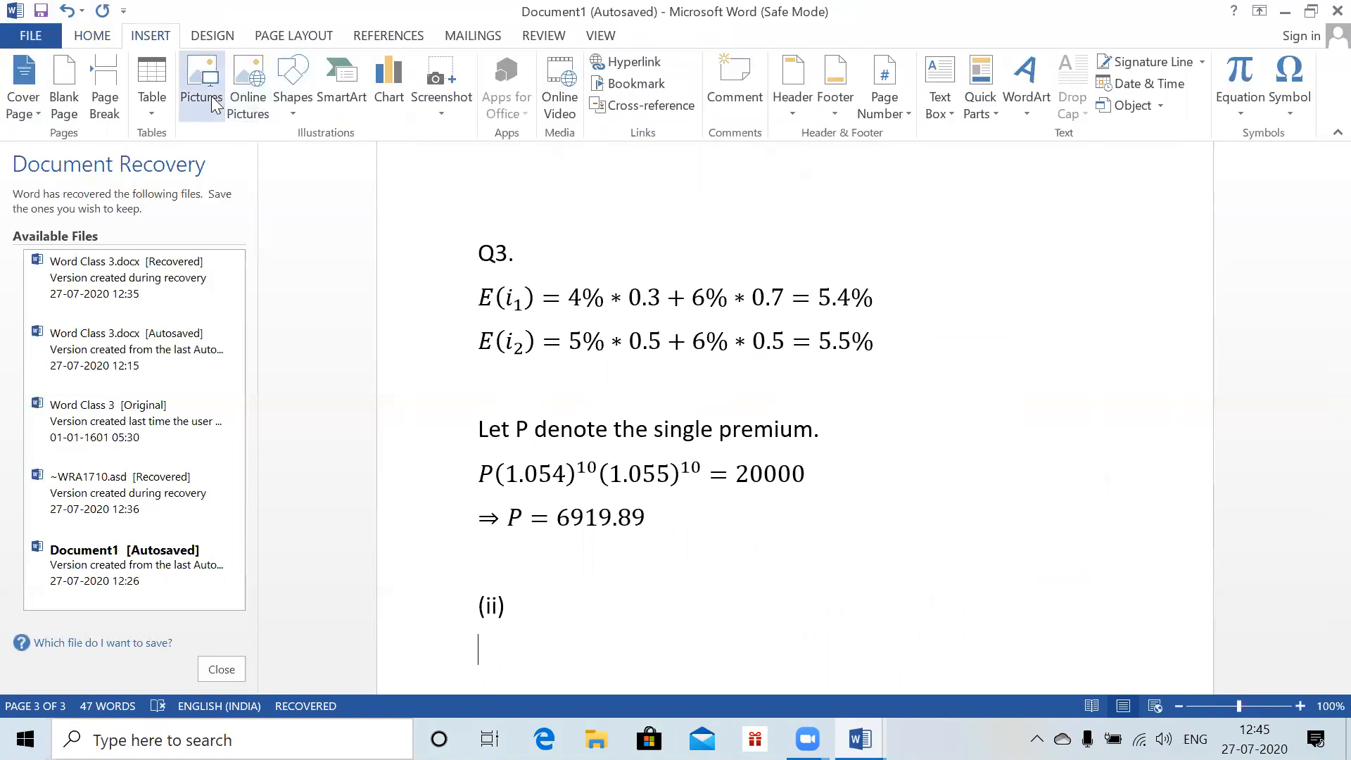
pyautogui.click(151, 91)
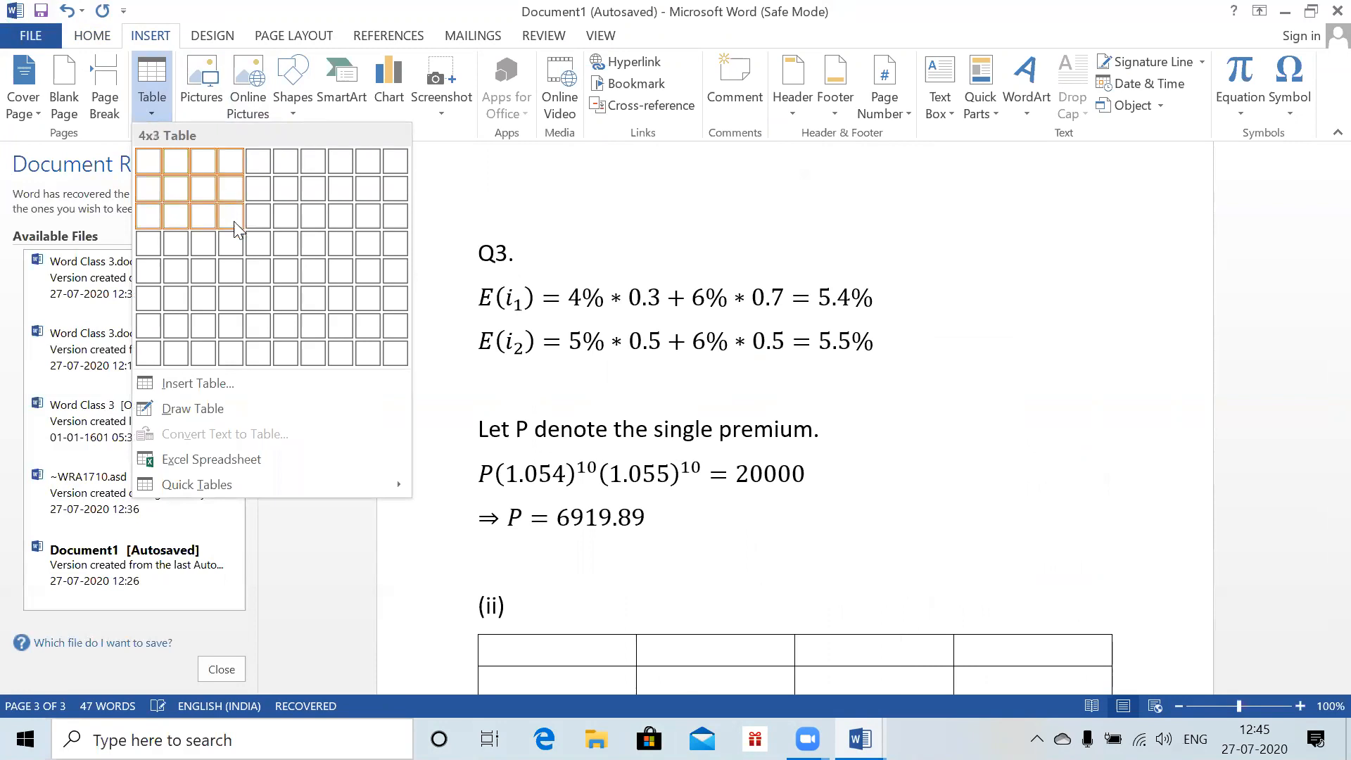
pyautogui.click(237, 290)
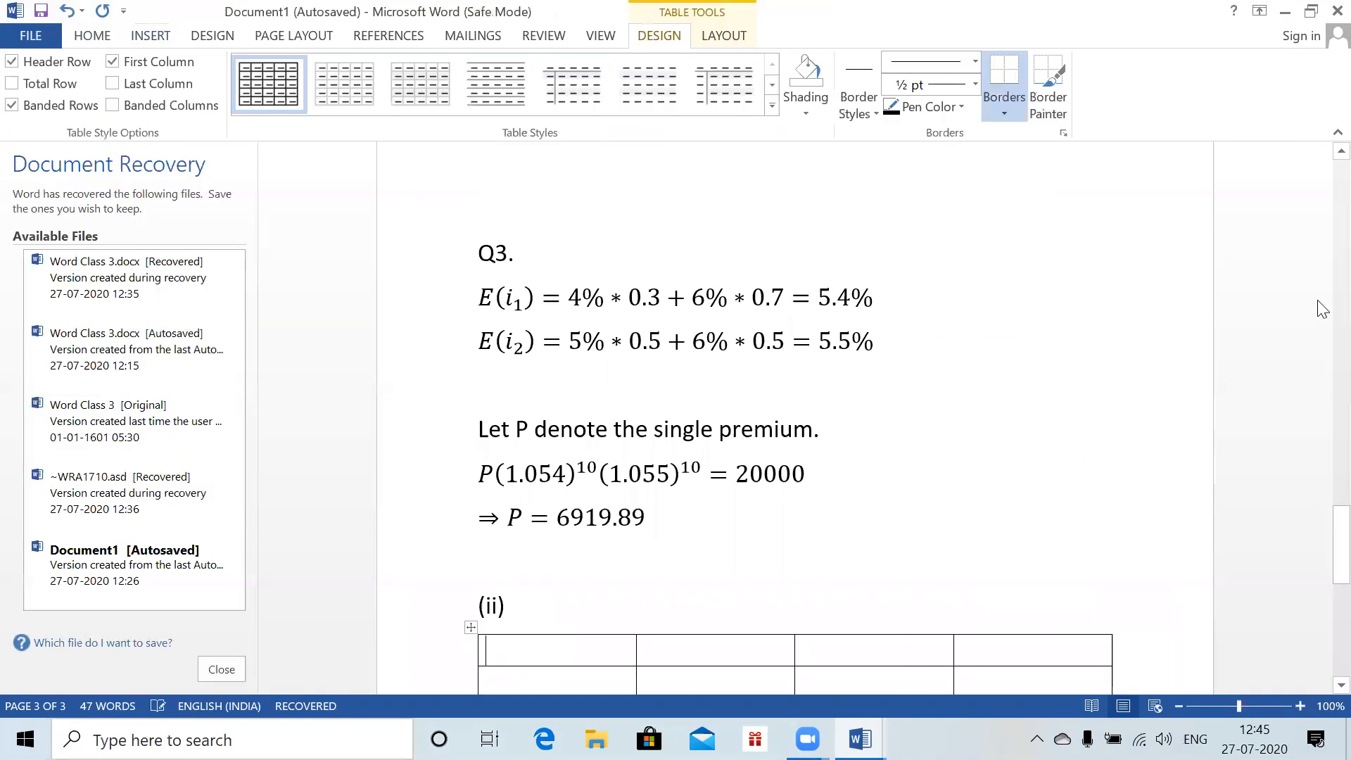
pyautogui.moveTo(1323, 538); pyautogui.dragTo(1325, 570)
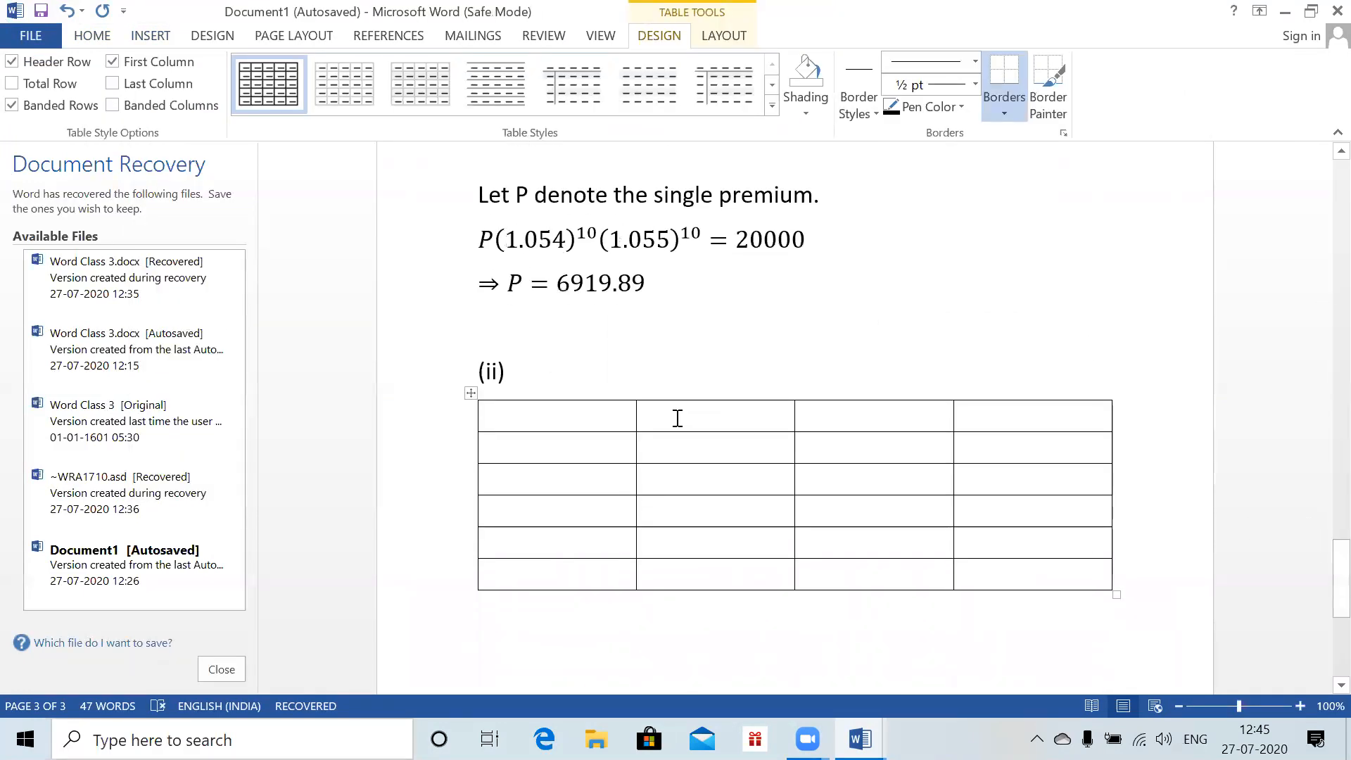
# - Fill the table's header row with Interest rates, AV, Profit and Probability, correcting any misspelled heading
pyautogui.write('Inter')
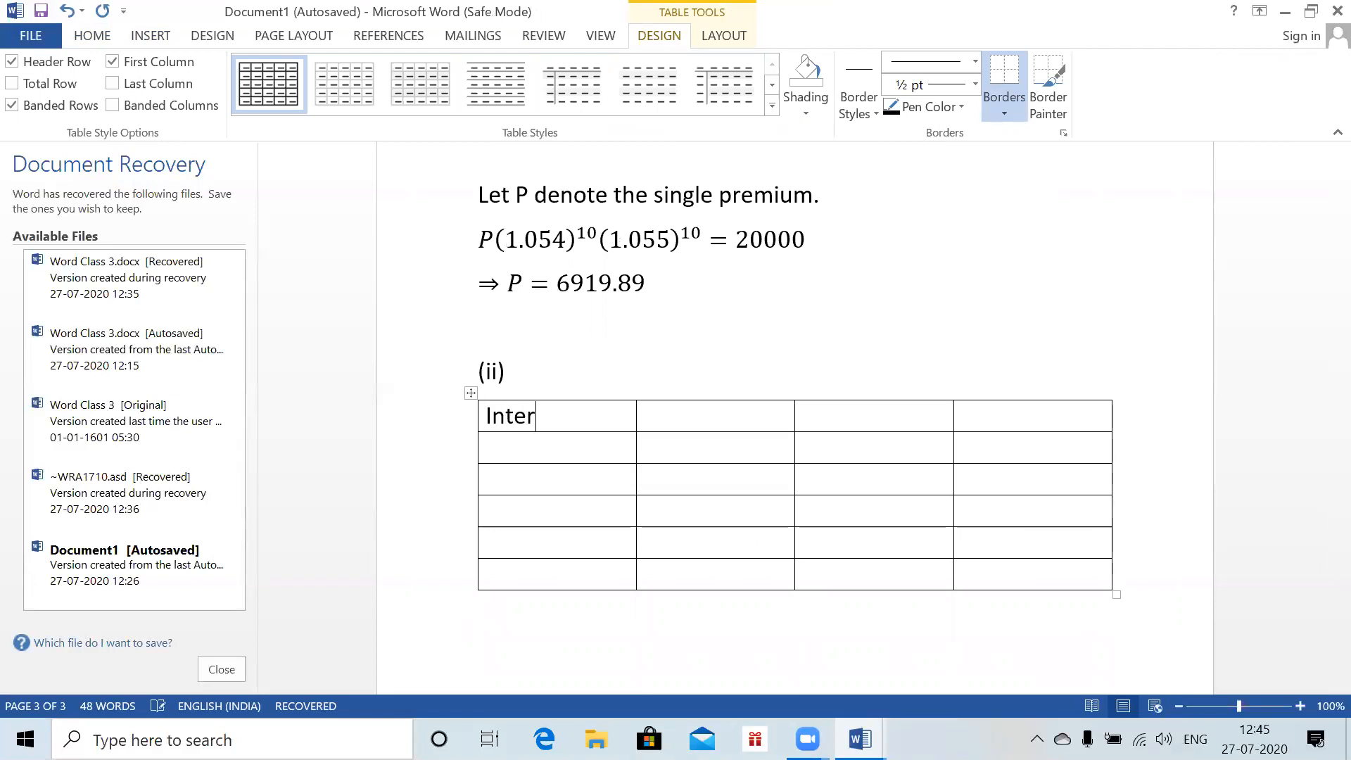
pyautogui.write('est rates')
pyautogui.press('Tab')
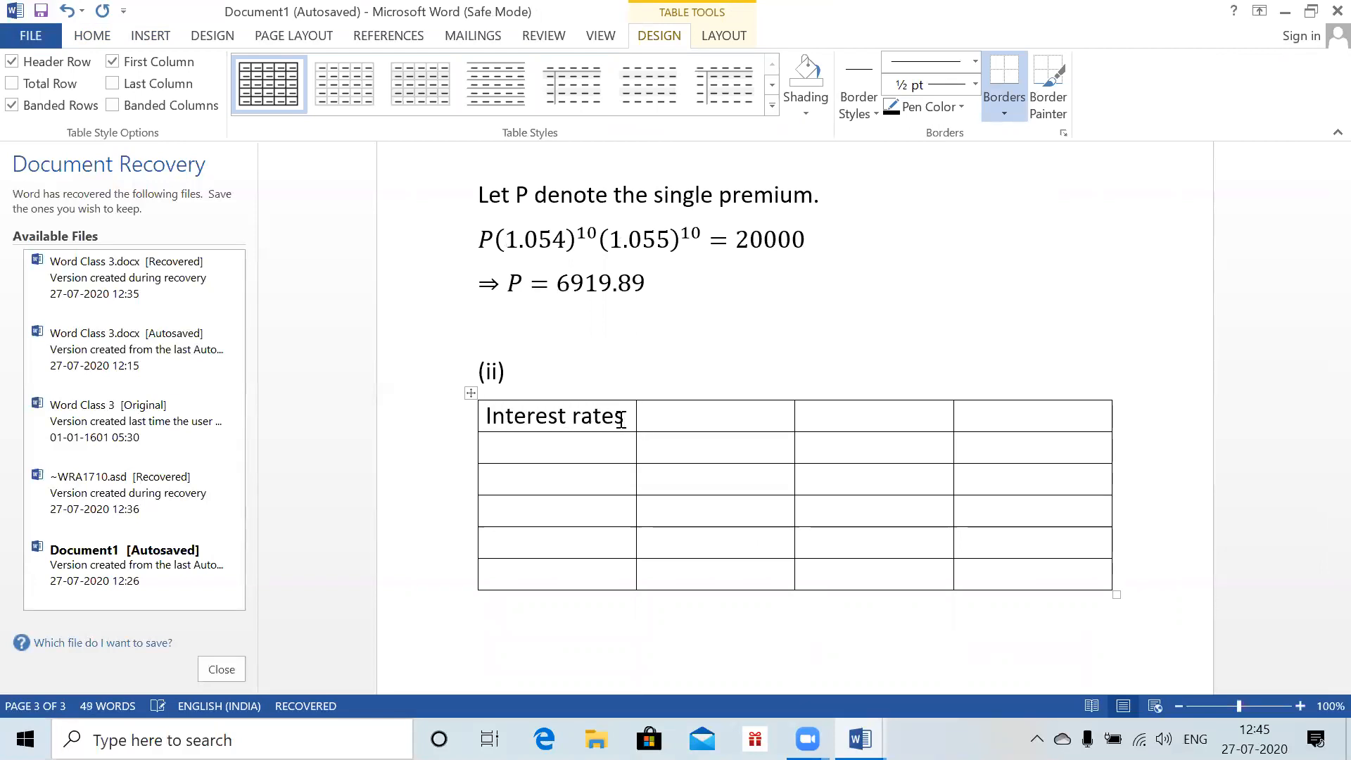
pyautogui.write('AV')
pyautogui.press('Tab')
pyautogui.write('Profit')
pyautogui.press('Tab')
pyautogui.write('Probbaility')
pyautogui.press('Tab')
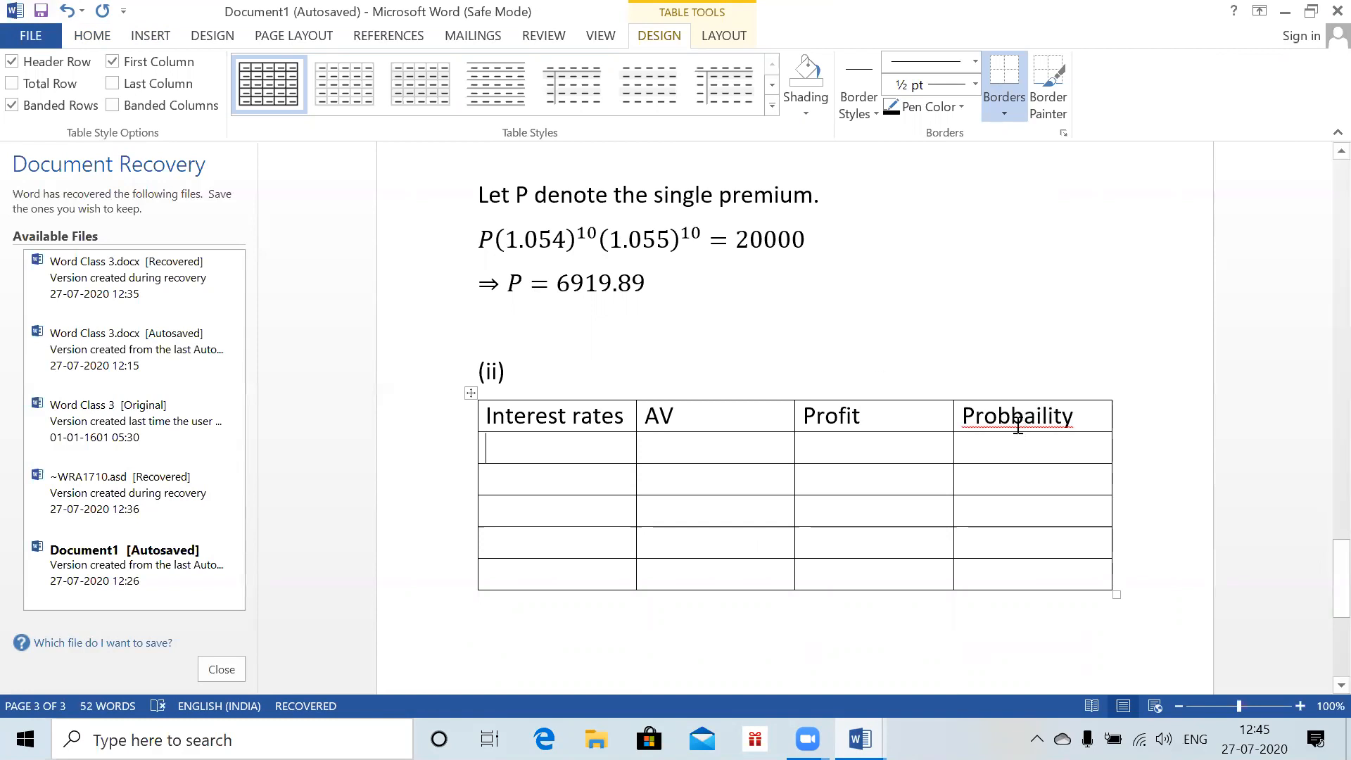
pyautogui.rightClick(1070, 426)
pyautogui.click(1113, 445)
# - In the first cell under Interest rates, insert the equation i₁ = 0.04, i₂ = 0.05 with subscripts, and move on to the AV cell
pyautogui.click(531, 445)
pyautogui.hotkey('alt', '=')
pyautogui.write('i_1 ')
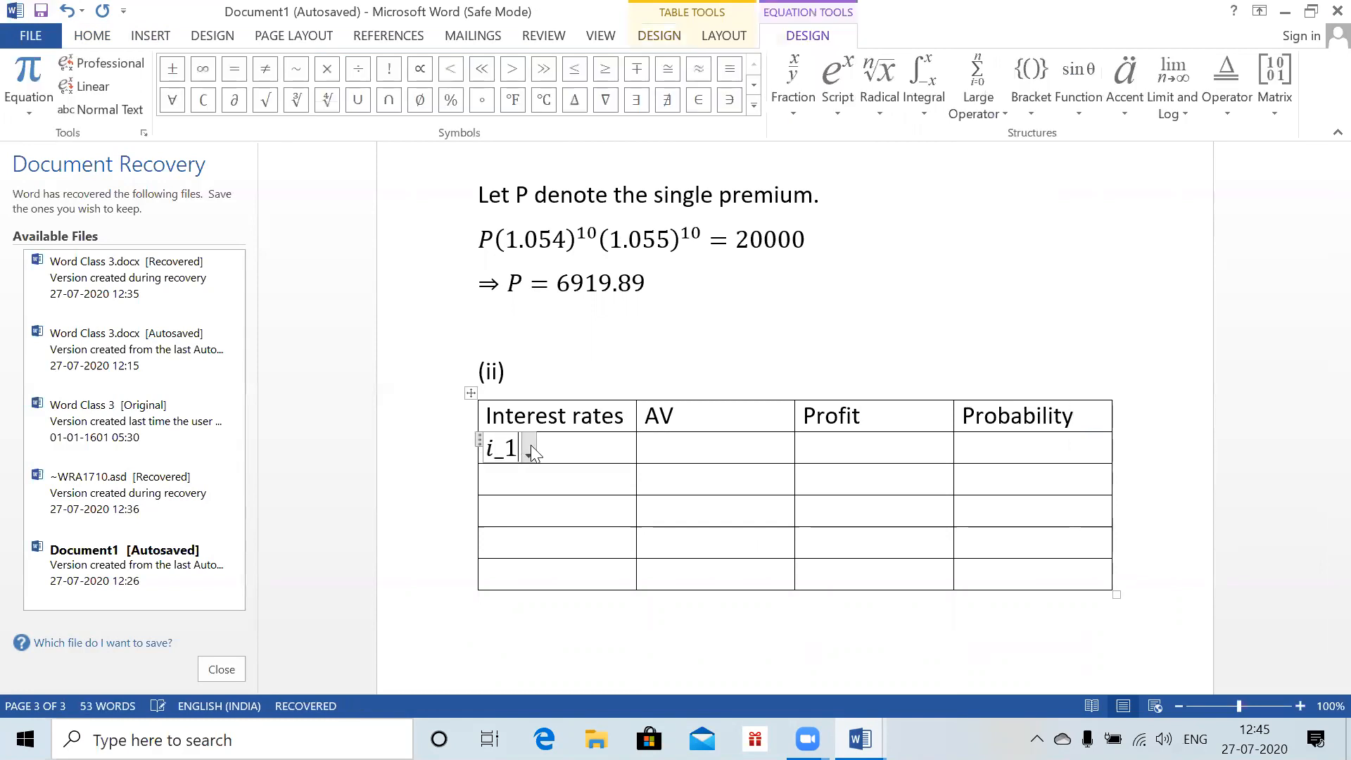
pyautogui.write('=0.04,i')
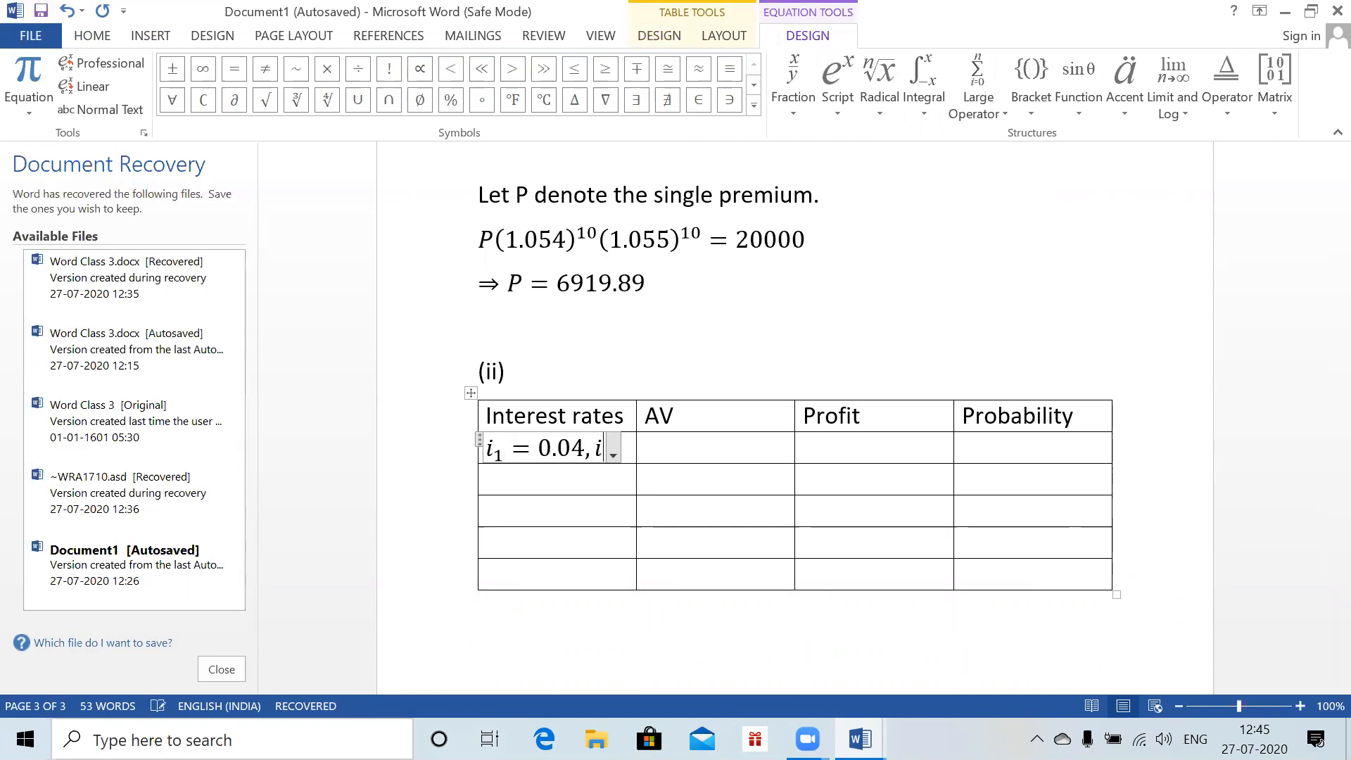
pyautogui.write('_2=')
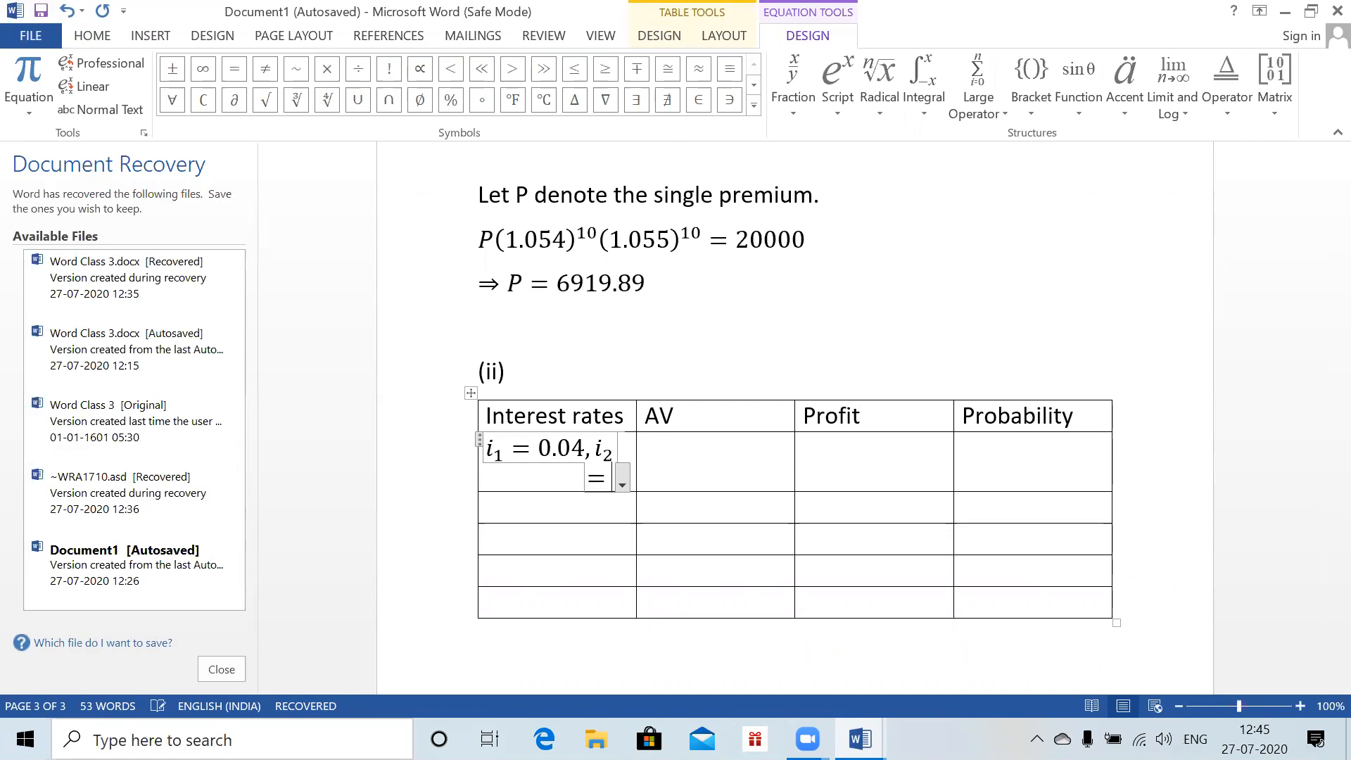
pyautogui.write('0.05')
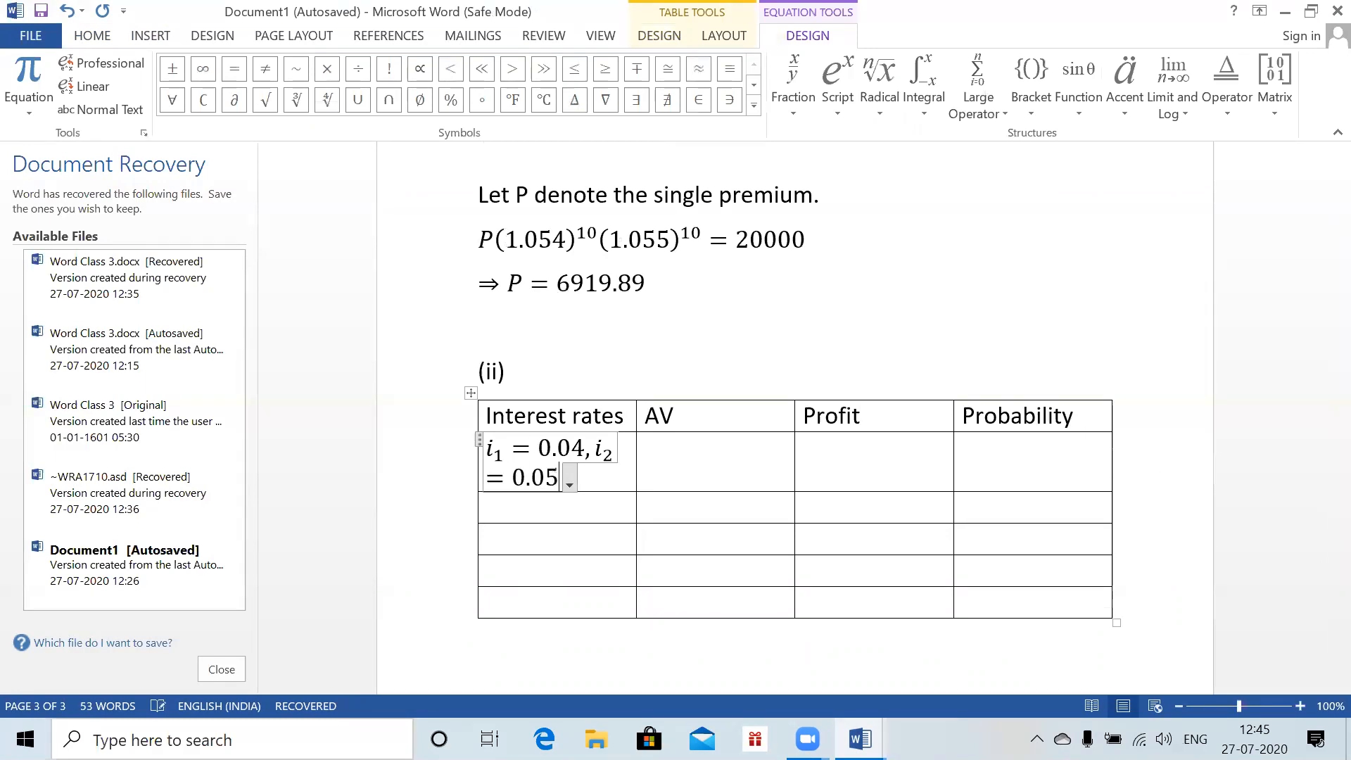
pyautogui.click(727, 459)
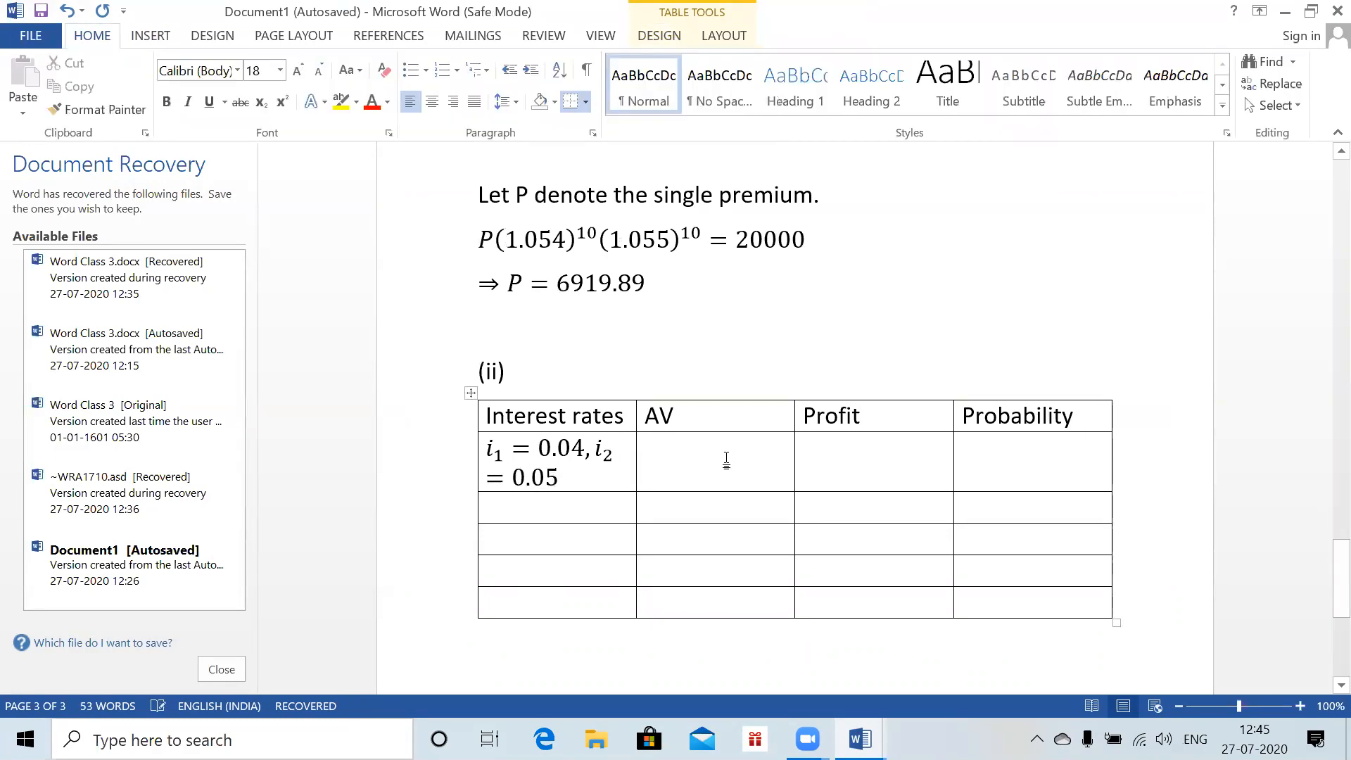
pyautogui.write('6')
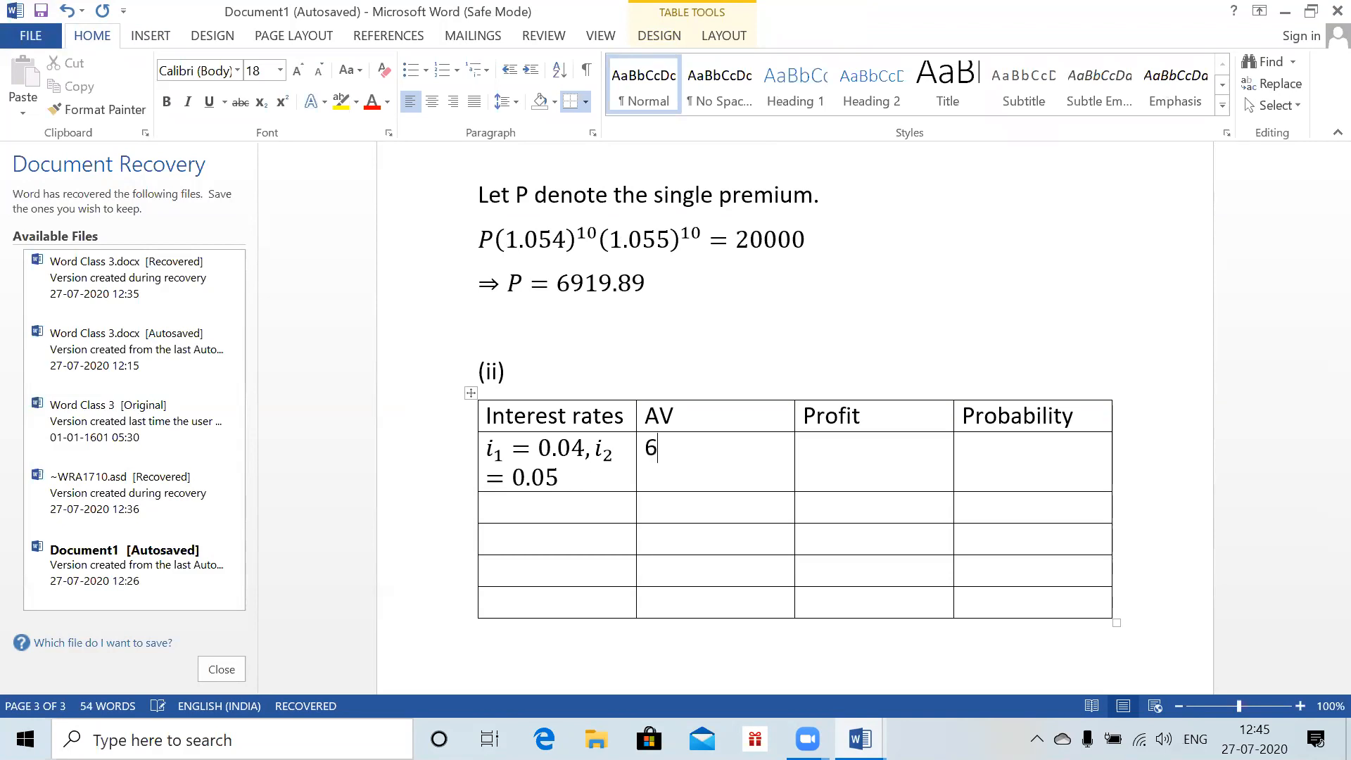
pyautogui.write('919.89 *')
pyautogui.press('BackSpace')
pyautogui.press('BackSpace')
pyautogui.press('BackSpace')
pyautogui.press('BackSpace')
pyautogui.press('BackSpace')
pyautogui.press('BackSpace')
pyautogui.press('BackSpace')
pyautogui.press('BackSpace')
pyautogui.press('BackSpace')
# - Insert the equation 6919.89*(1.04)^10*(1.05)^10 in the first AV cell, with both exponents as superscripts, and leave it
pyautogui.hotkey('alt', '=')
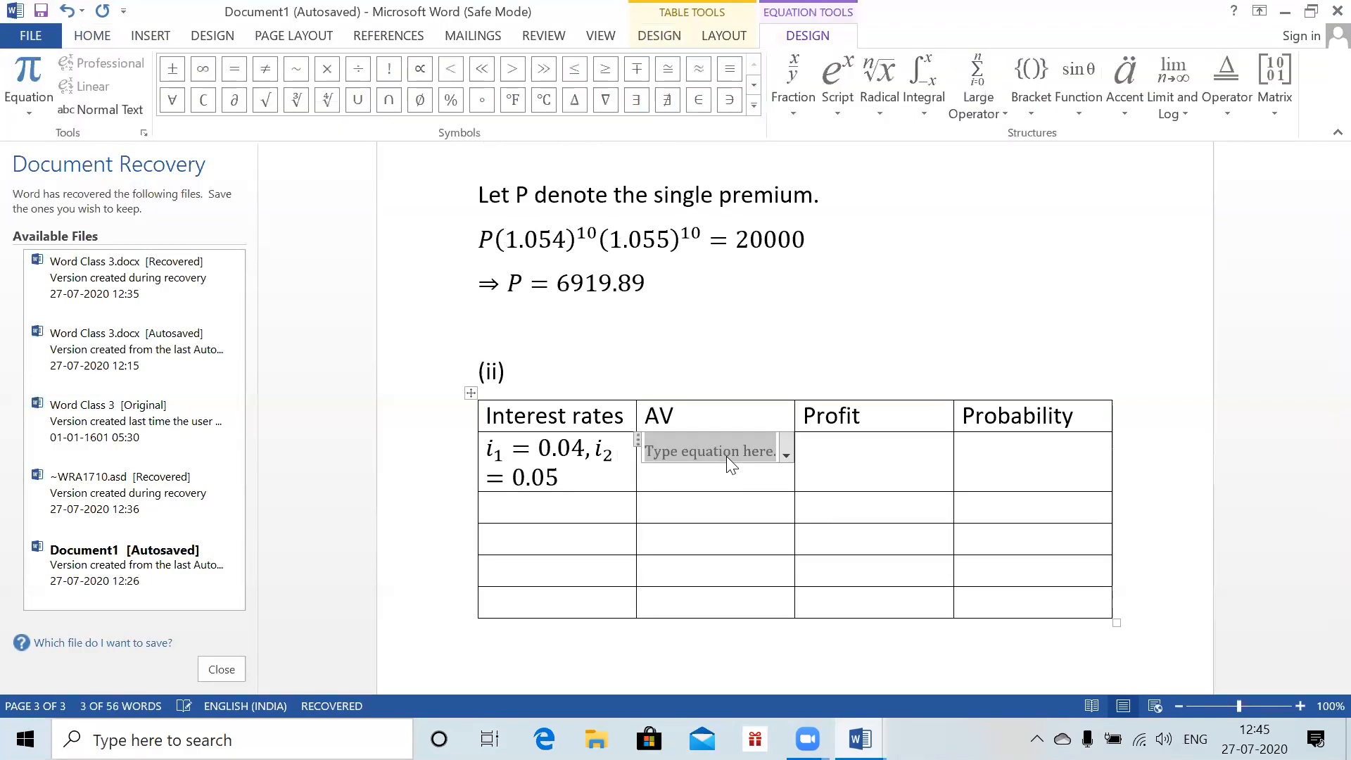
pyautogui.write('69')
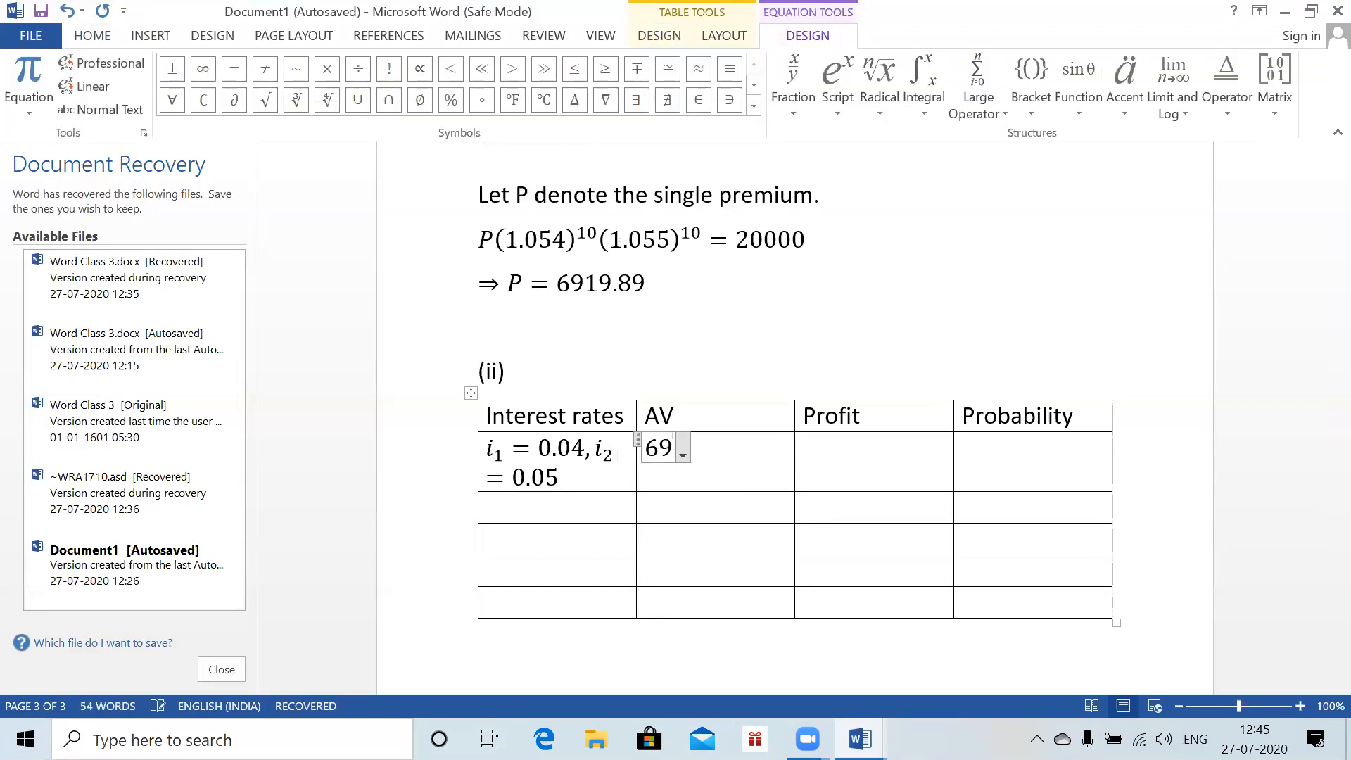
pyautogui.write('19,89')
pyautogui.press('BackSpace')
pyautogui.press('BackSpace')
pyautogui.press('BackSpace')
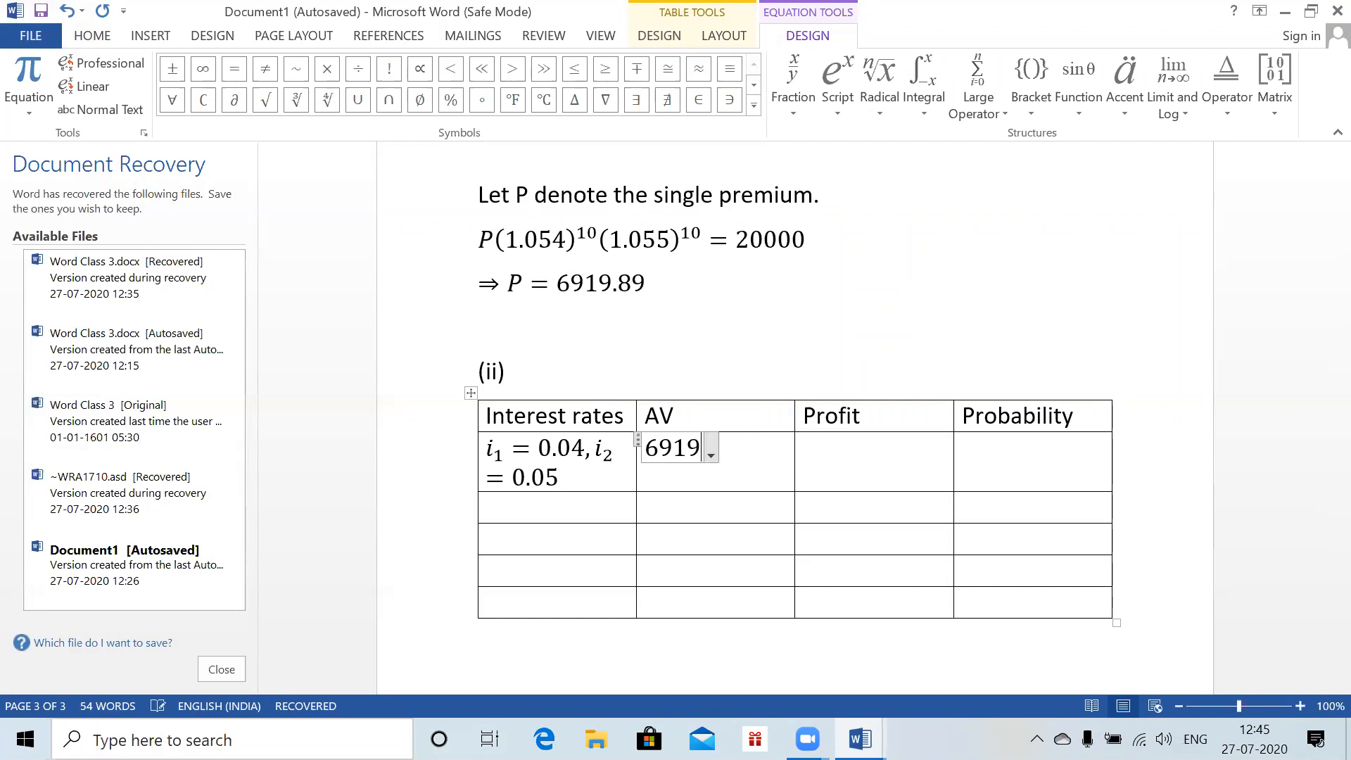
pyautogui.write('.89')
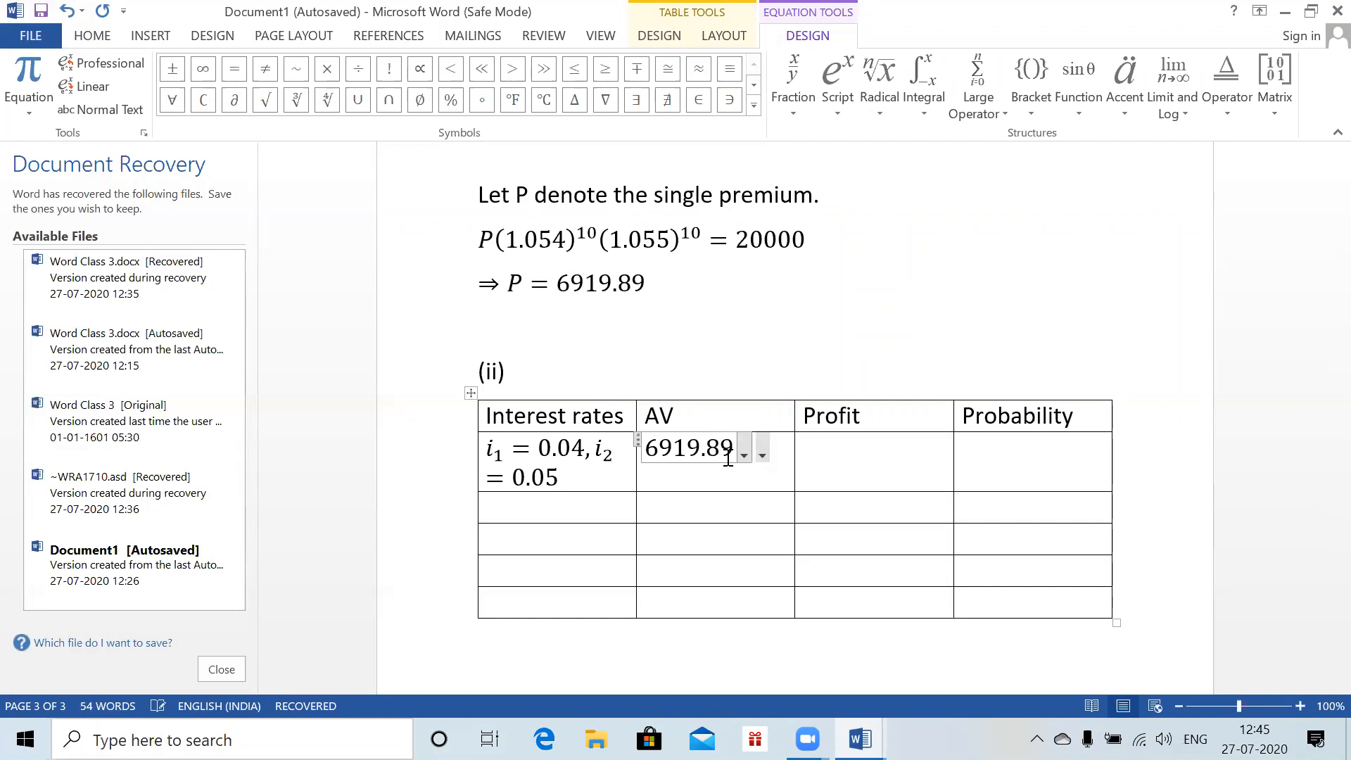
pyautogui.write('*(1.0')
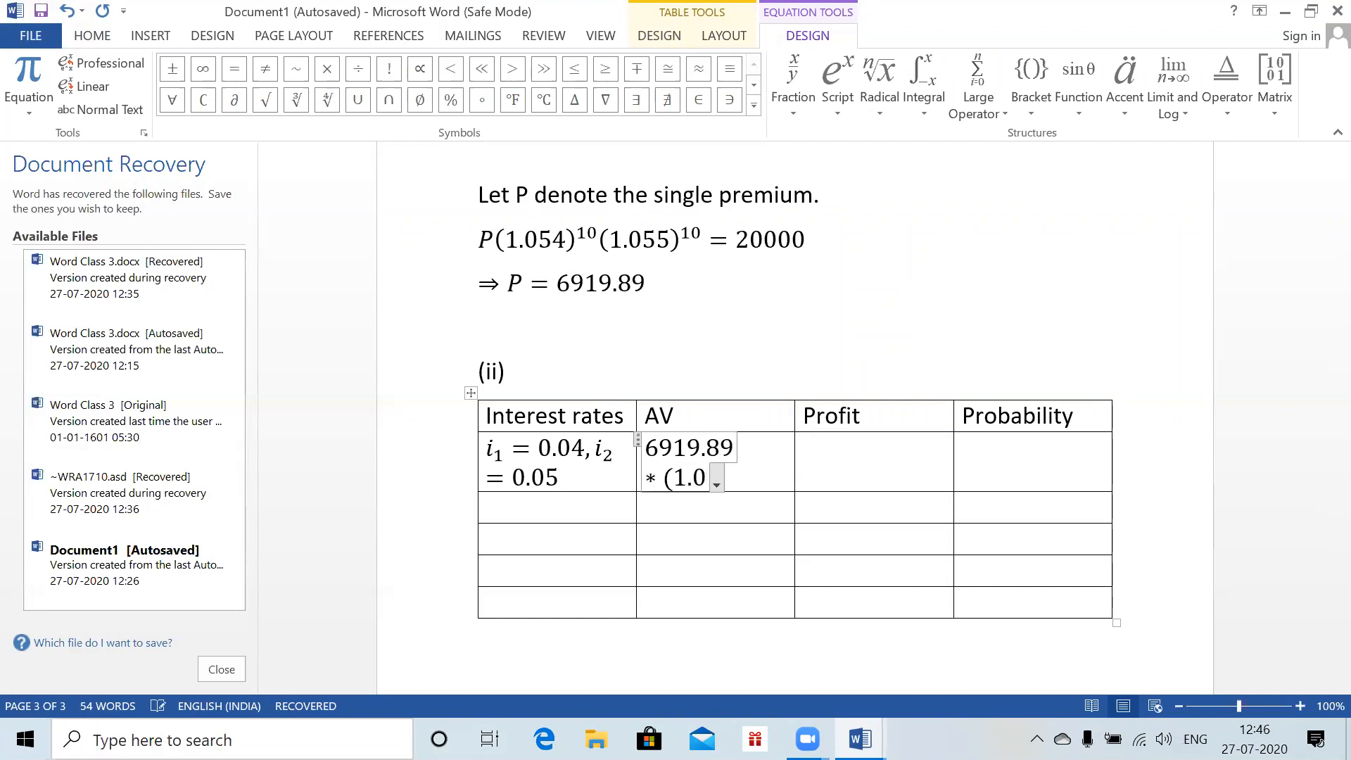
pyautogui.write('4)^10 ')
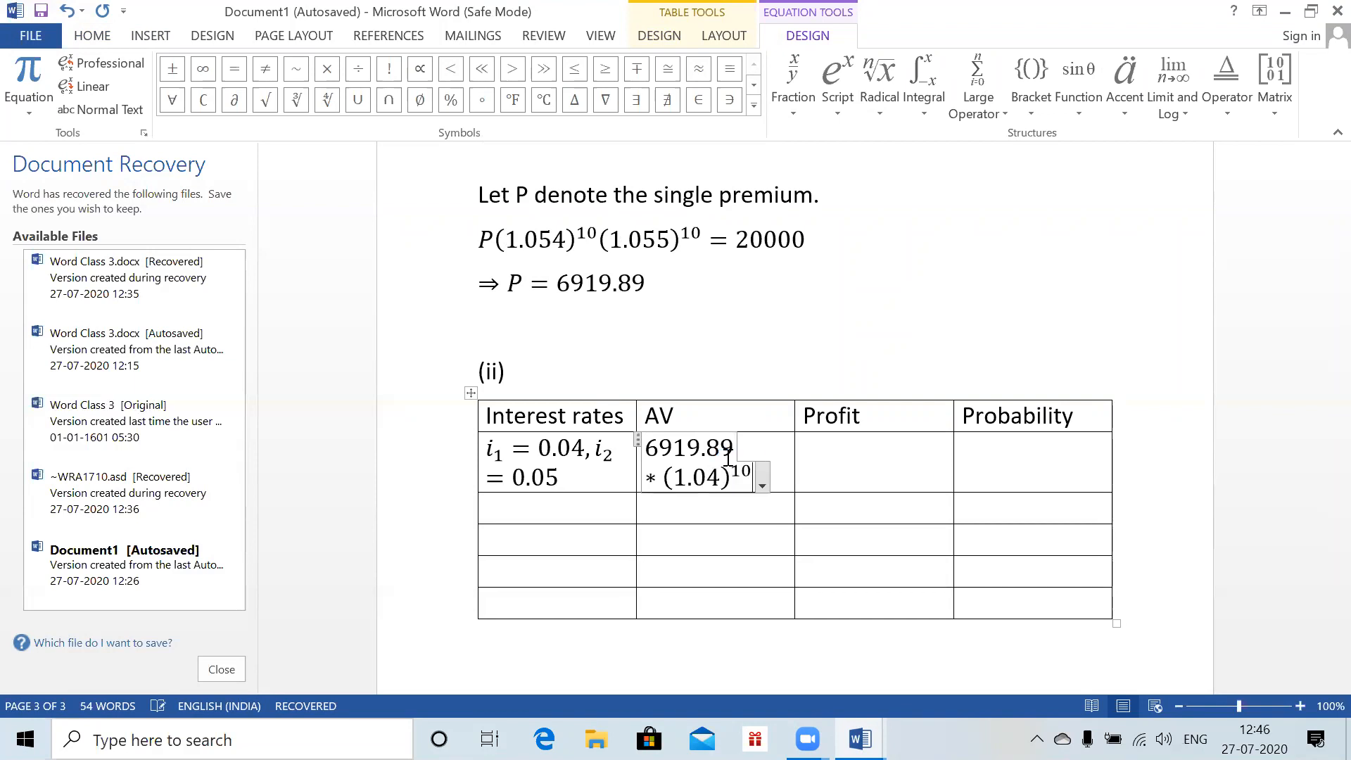
pyautogui.write('*(1.05')
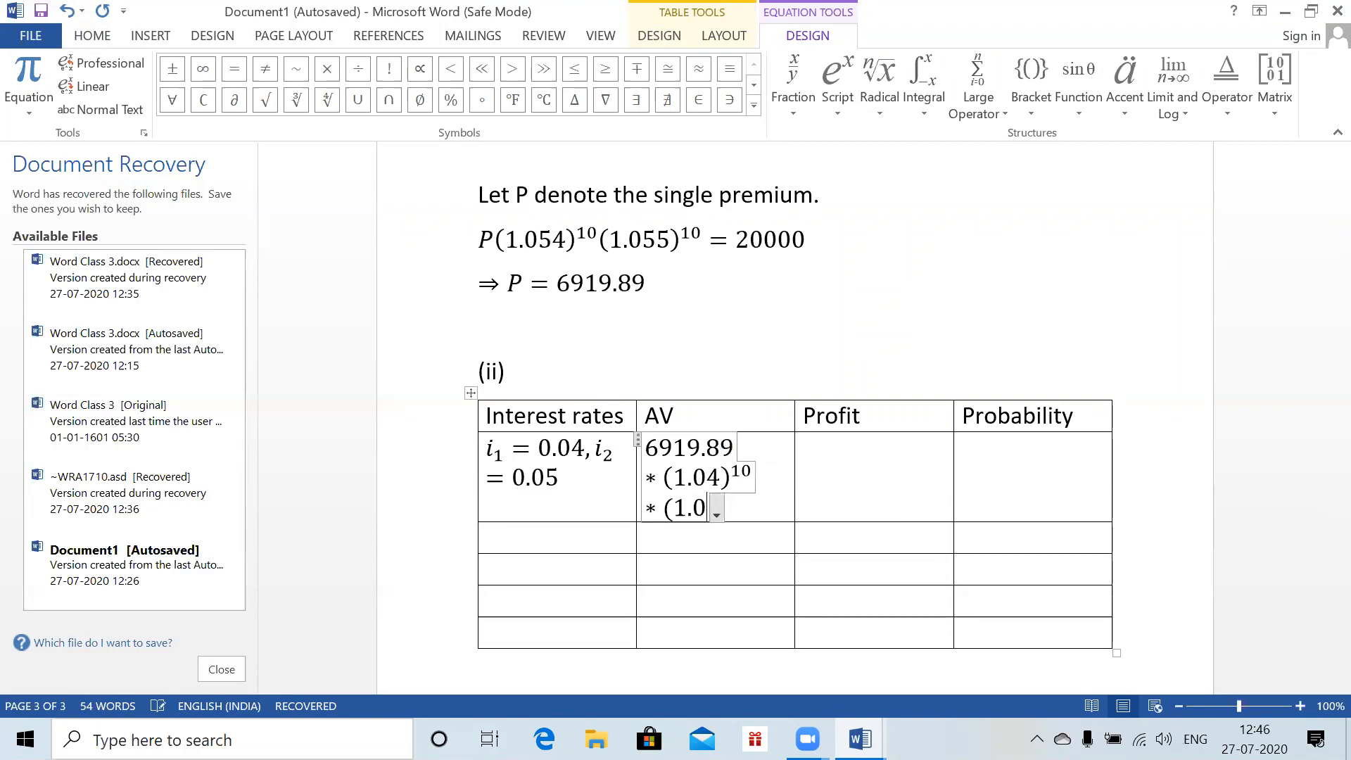
pyautogui.write(')^')
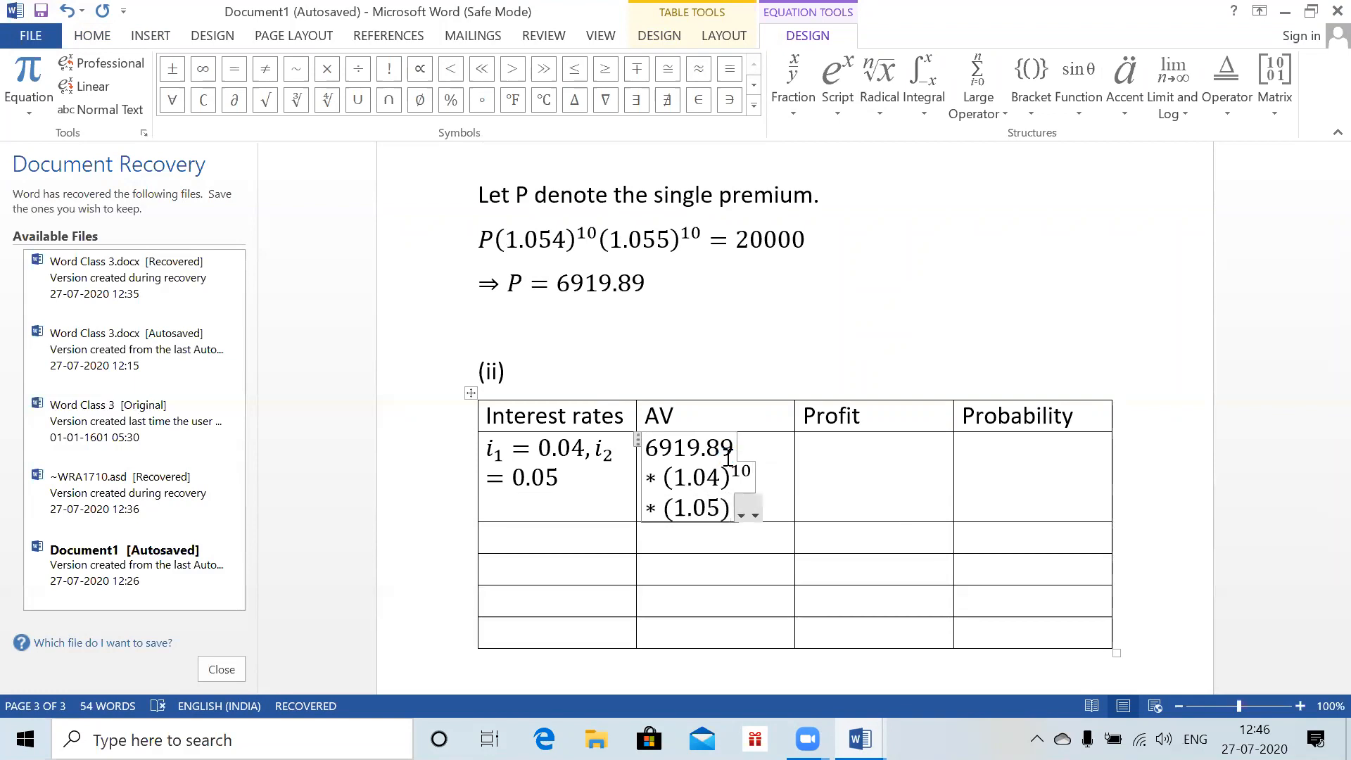
pyautogui.write('(10)')
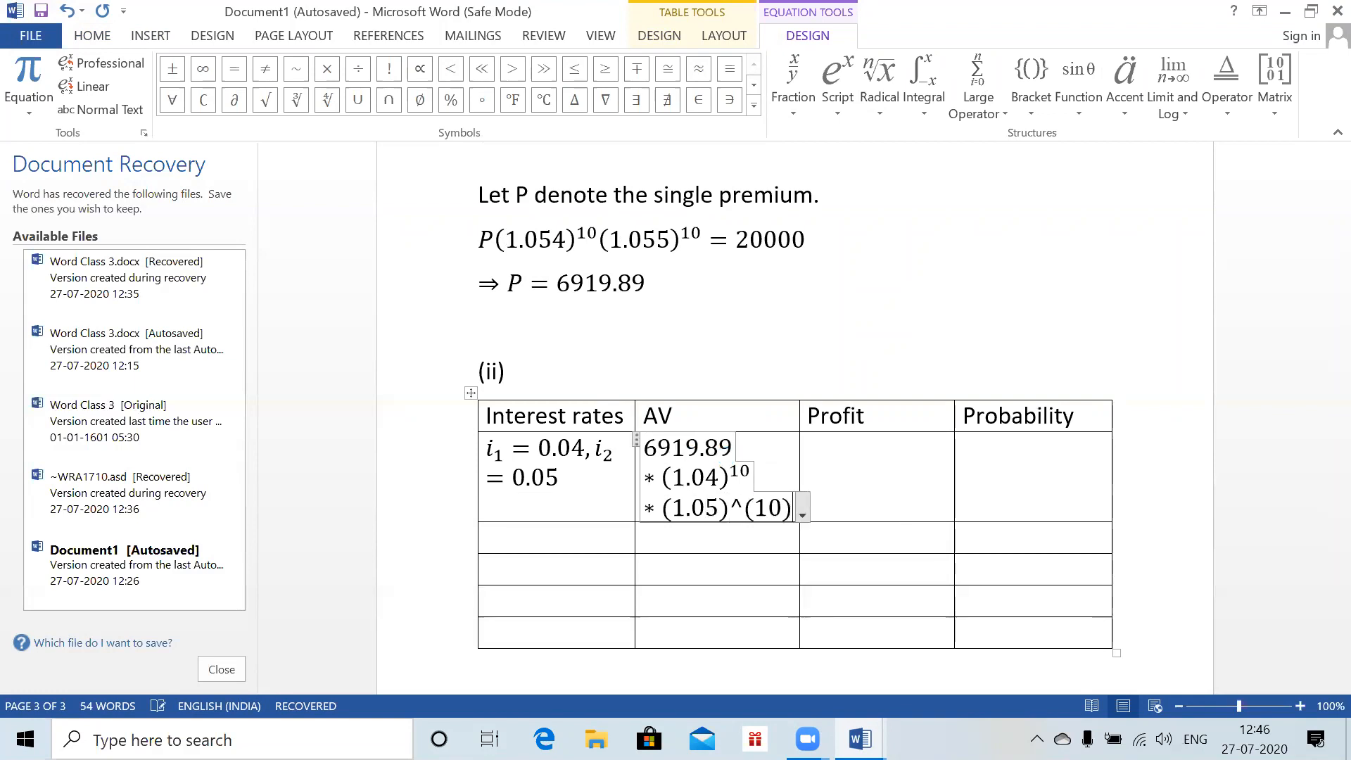
pyautogui.press('space')
pyautogui.click(857, 513)
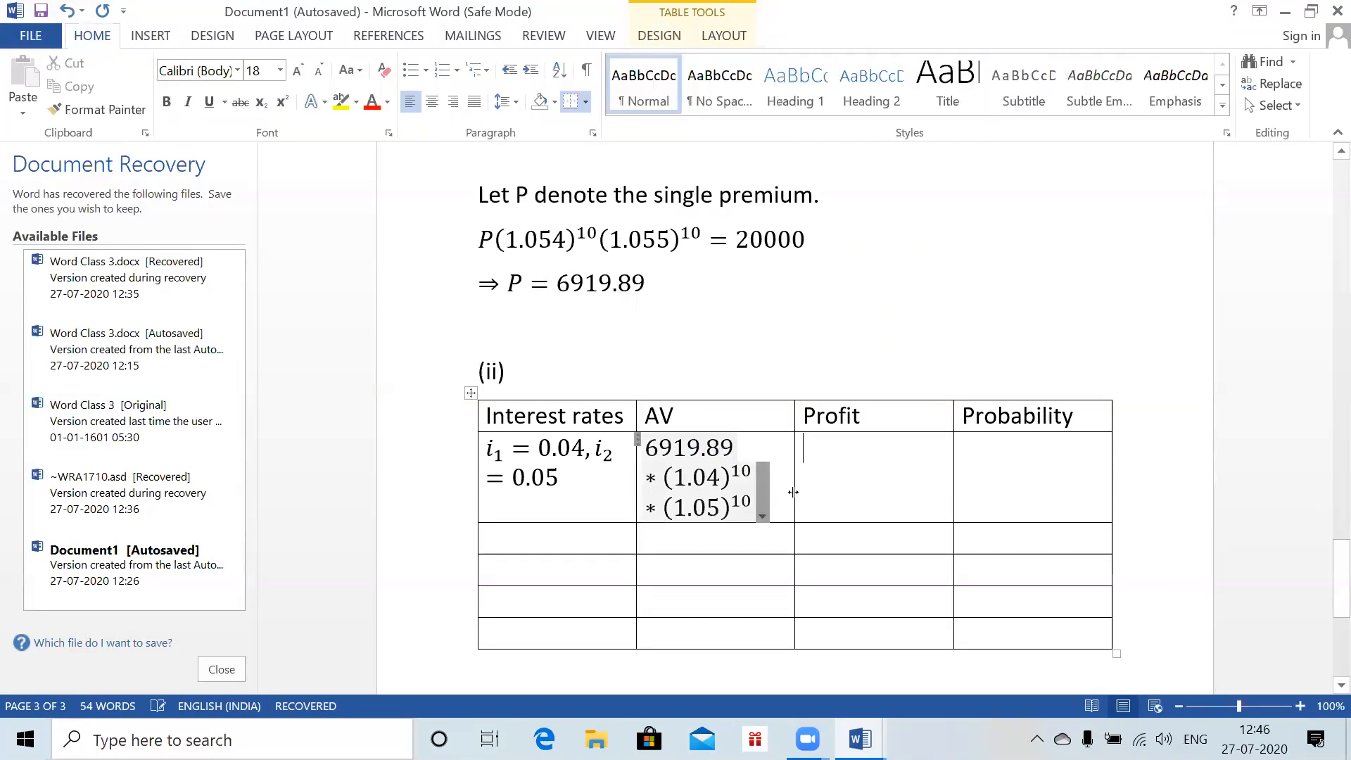
# - Start the first Profit entry with a minus sign and complete the AV entry beside it with = 16684.98
pyautogui.write('-')
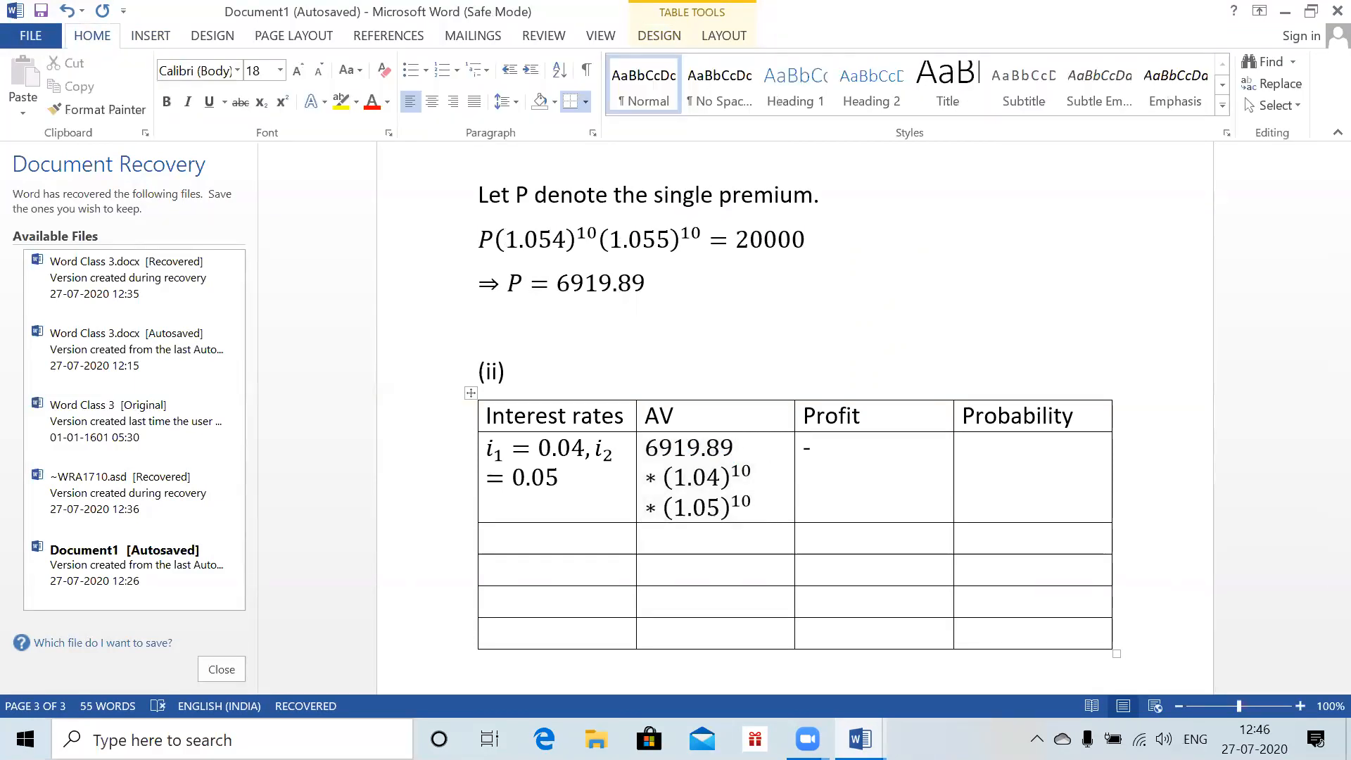
pyautogui.click(764, 500)
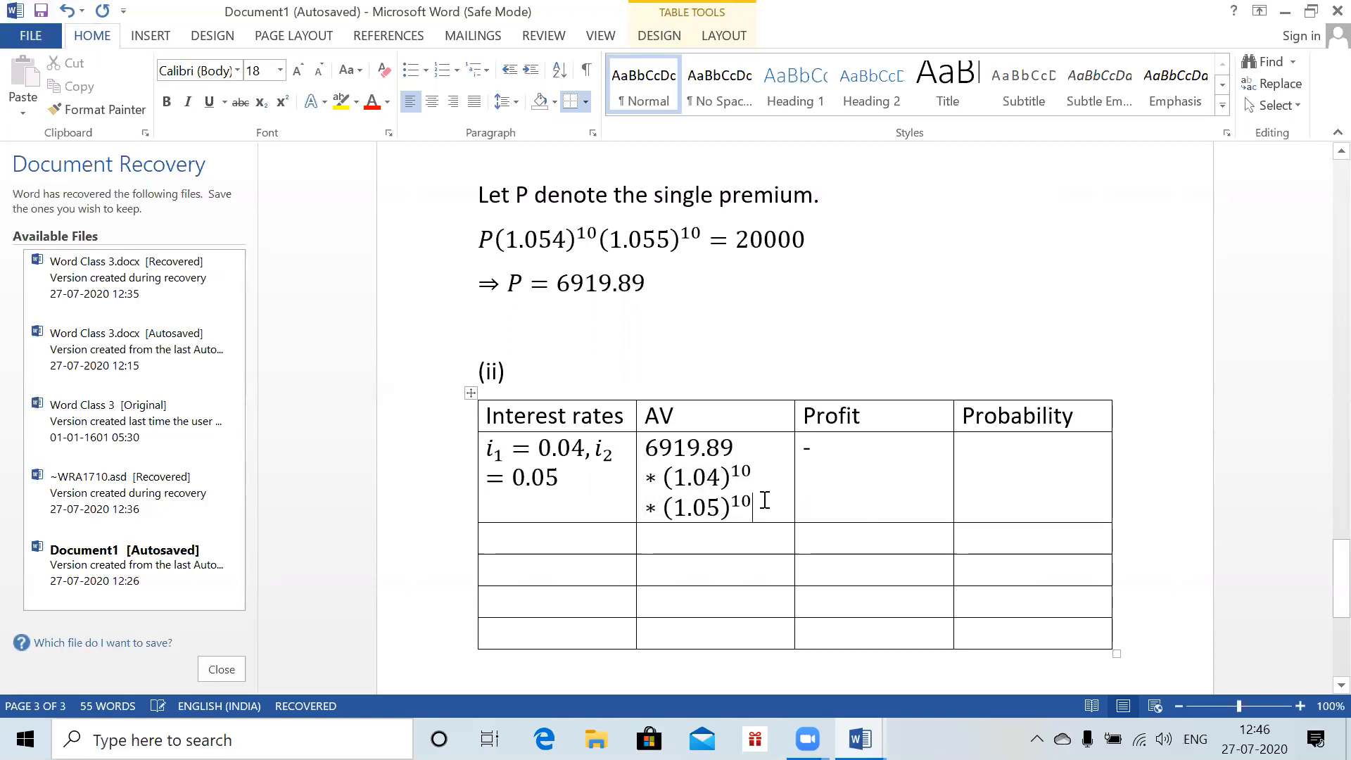
pyautogui.write('= 1')
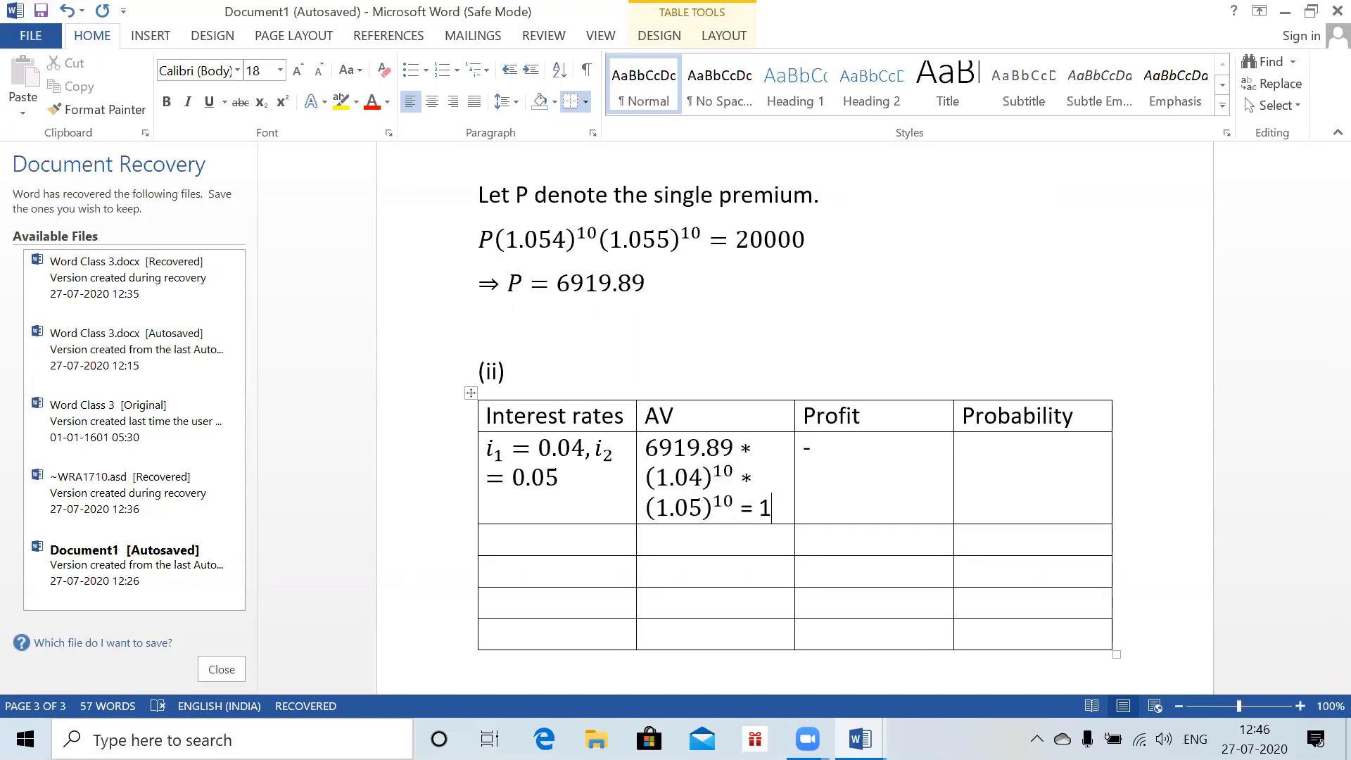
pyautogui.write('6684.98')
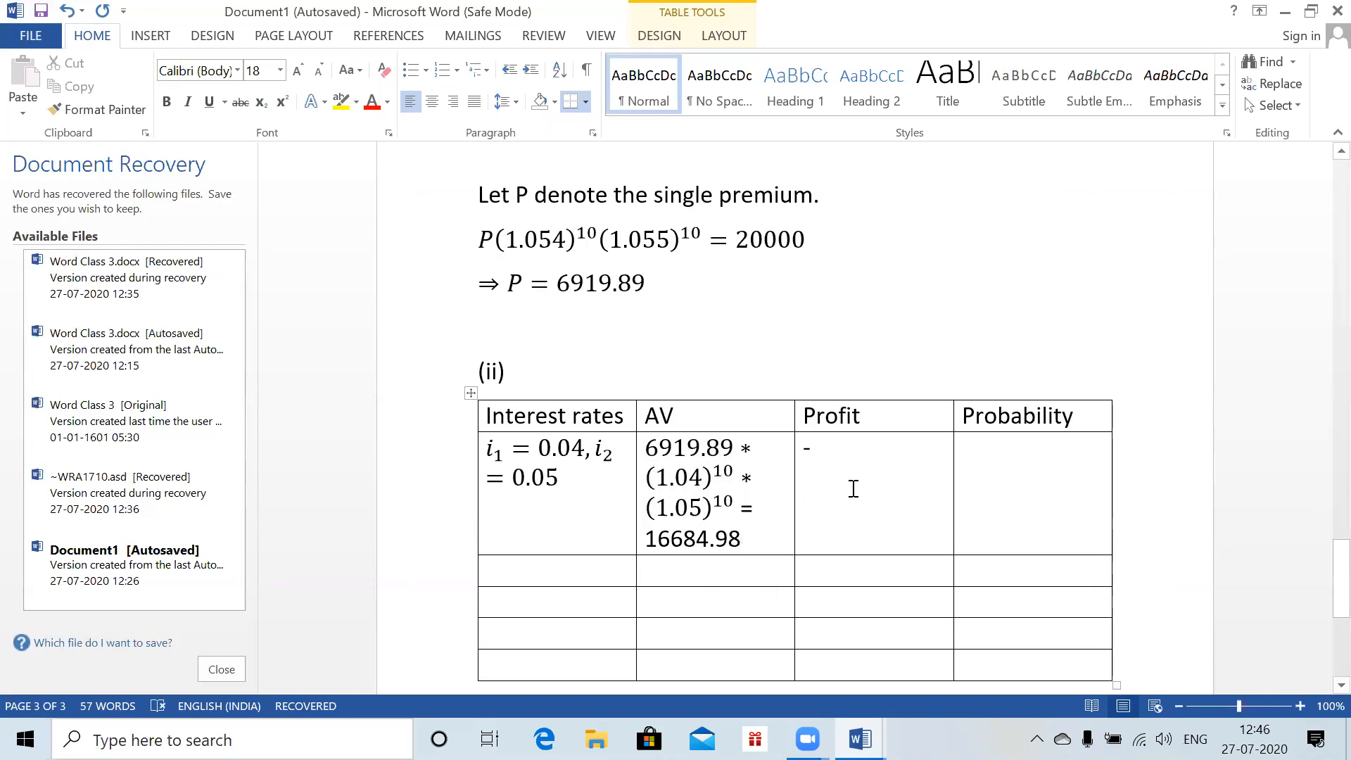
# - Complete the first row's profit as -3315.02 and enter its probability as 0.3*0.5 = 0.15
pyautogui.click(834, 450)
pyautogui.write('-331')
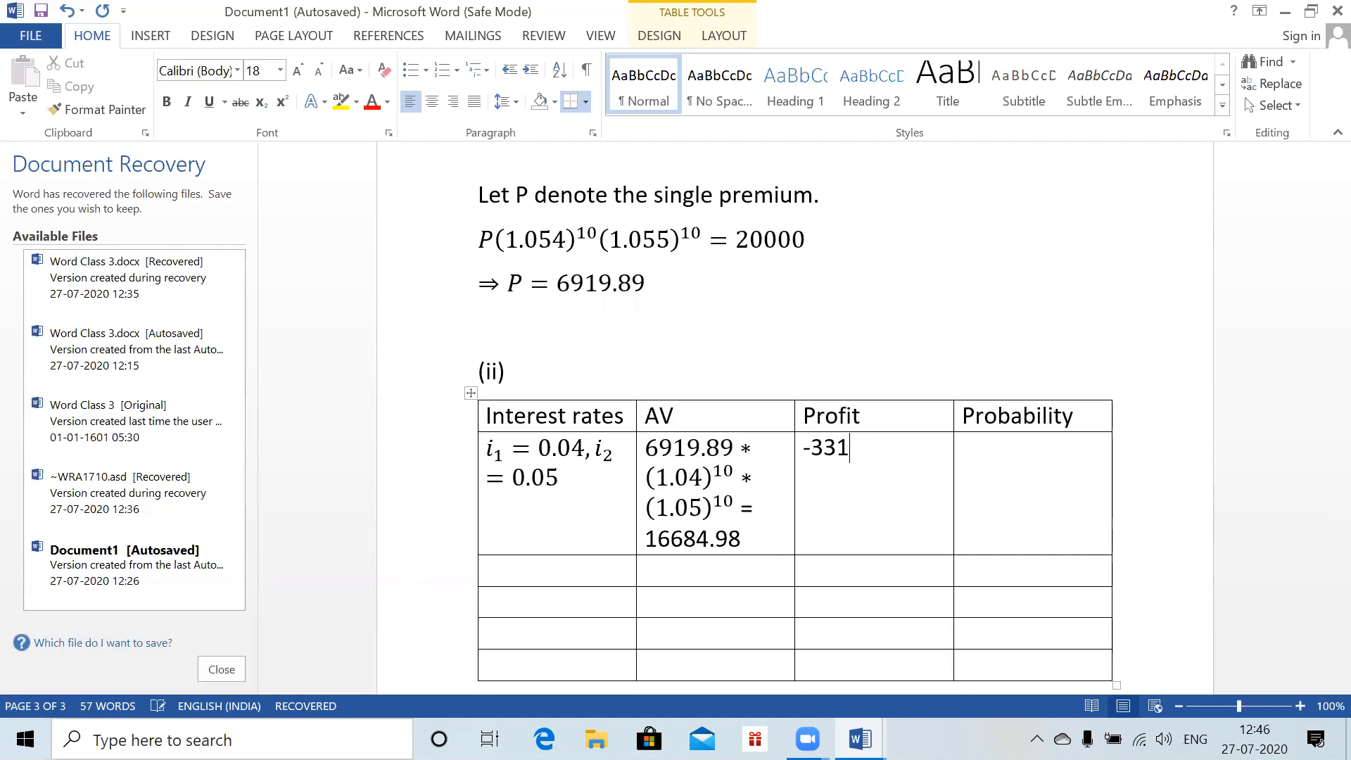
pyautogui.write('5.02')
pyautogui.press('Tab')
pyautogui.write('0.3*0.5 ')
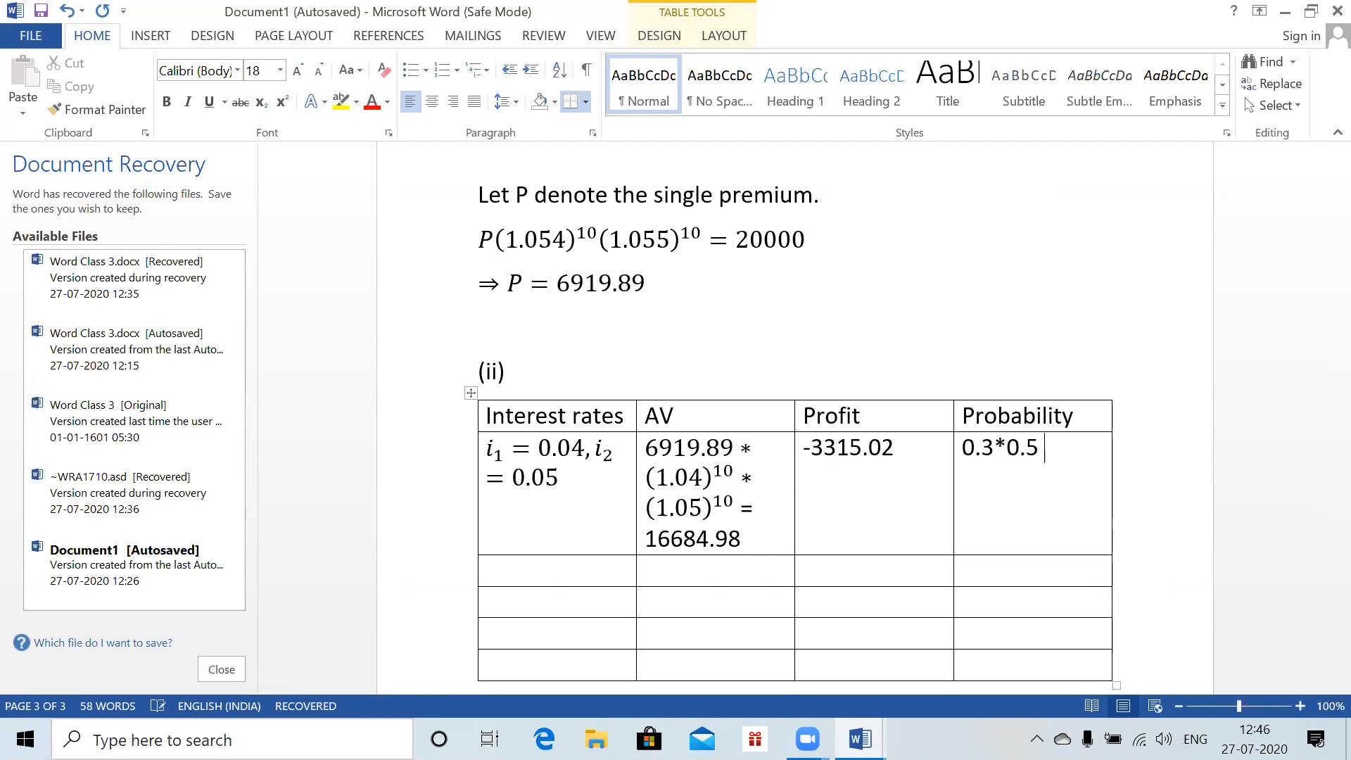
pyautogui.write('= 0.15')
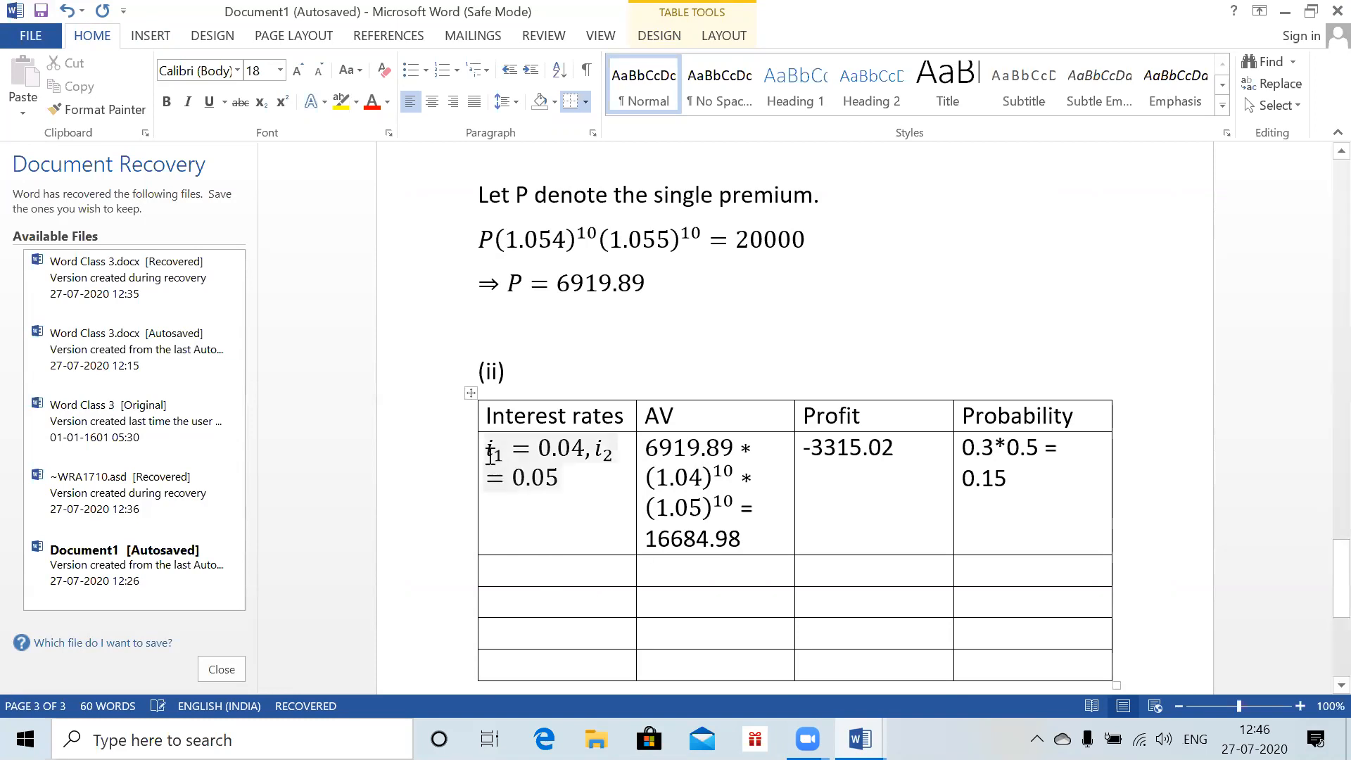
# - Copy all four entries of the table's first data row into the empty row below it
pyautogui.moveTo(487, 446); pyautogui.dragTo(990, 507)
pyautogui.hotkey('ctrl', 'c')
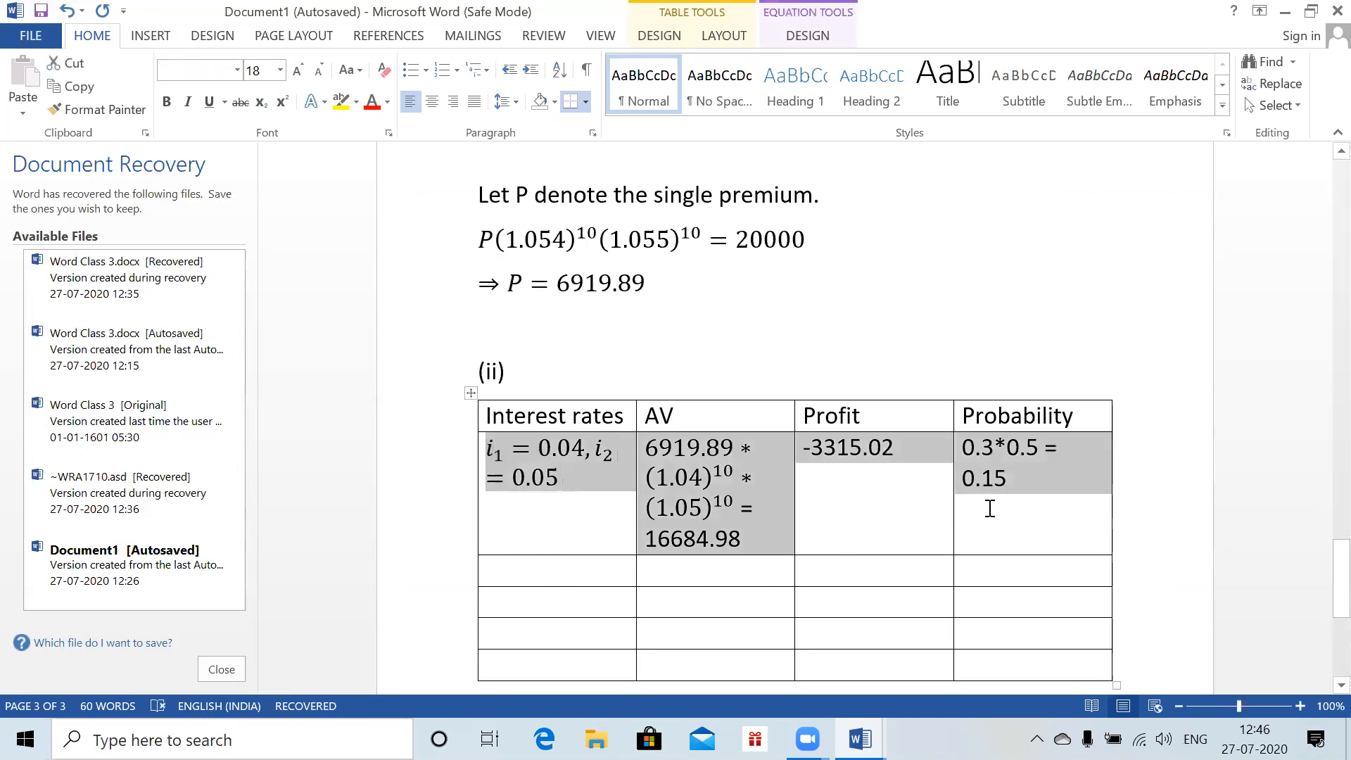
pyautogui.click(587, 575)
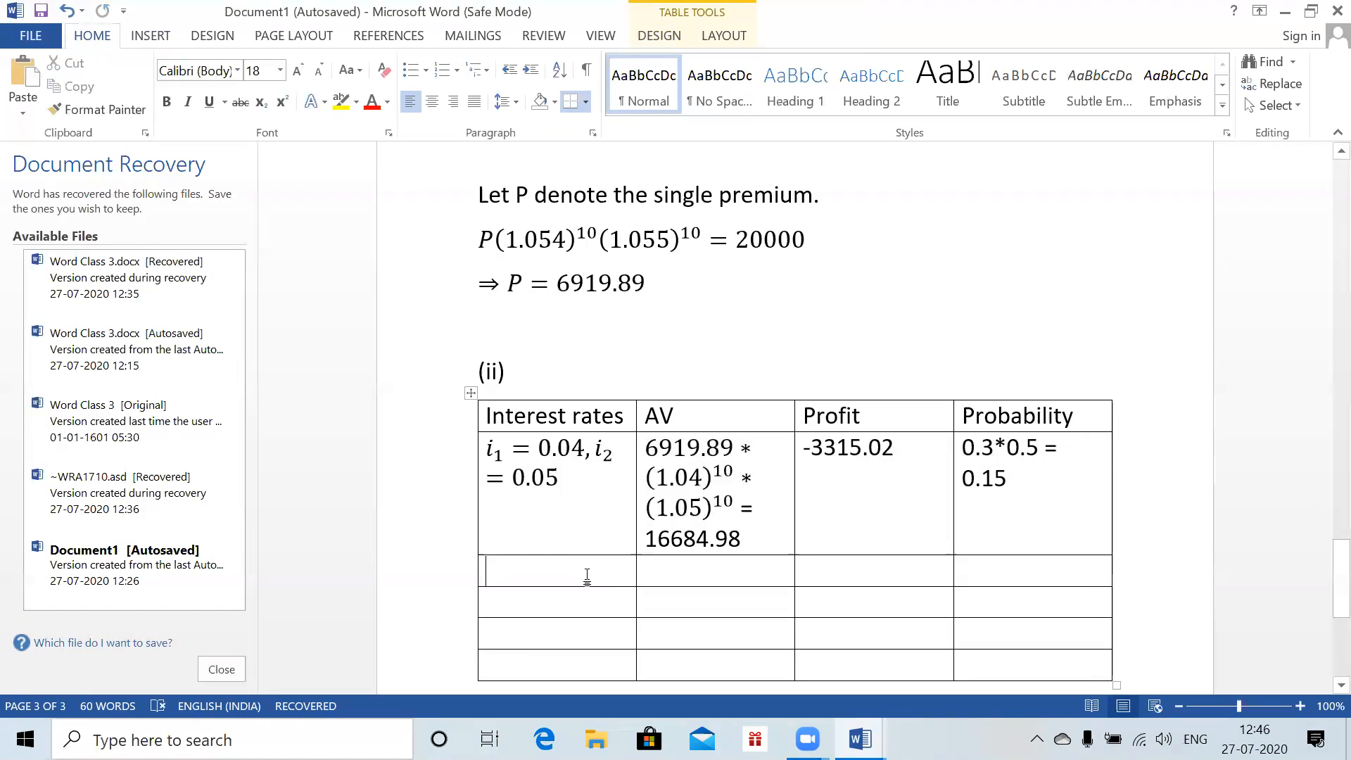
pyautogui.hotkey('ctrl', 'v')
# - In the second data row, set i₂ to 0.06 and the second accumulation factor in the AV equation to (1.06)^10
pyautogui.click(545, 579)
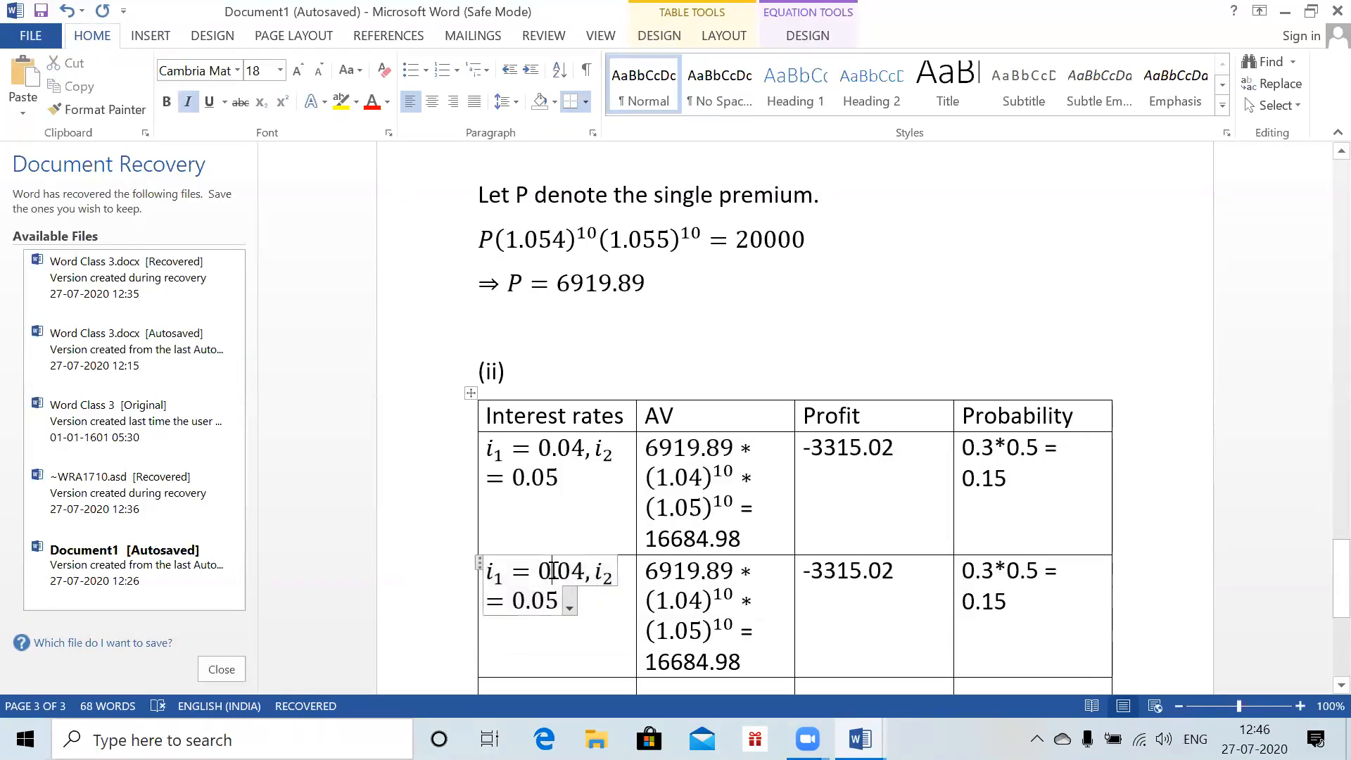
pyautogui.press('Down')
pyautogui.press('Left')
pyautogui.press('BackSpace')
pyautogui.write('6')
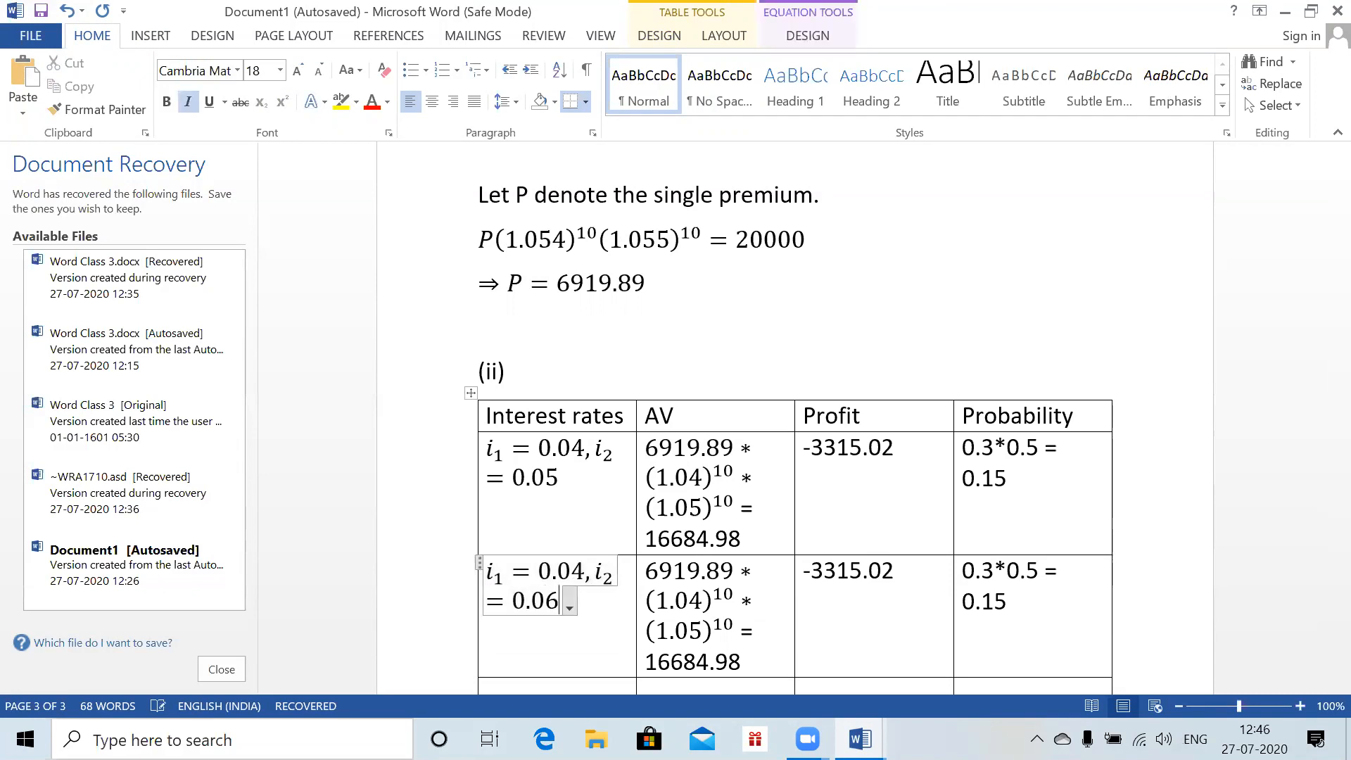
pyautogui.click(702, 632)
pyautogui.press('BackSpace')
pyautogui.write('6')
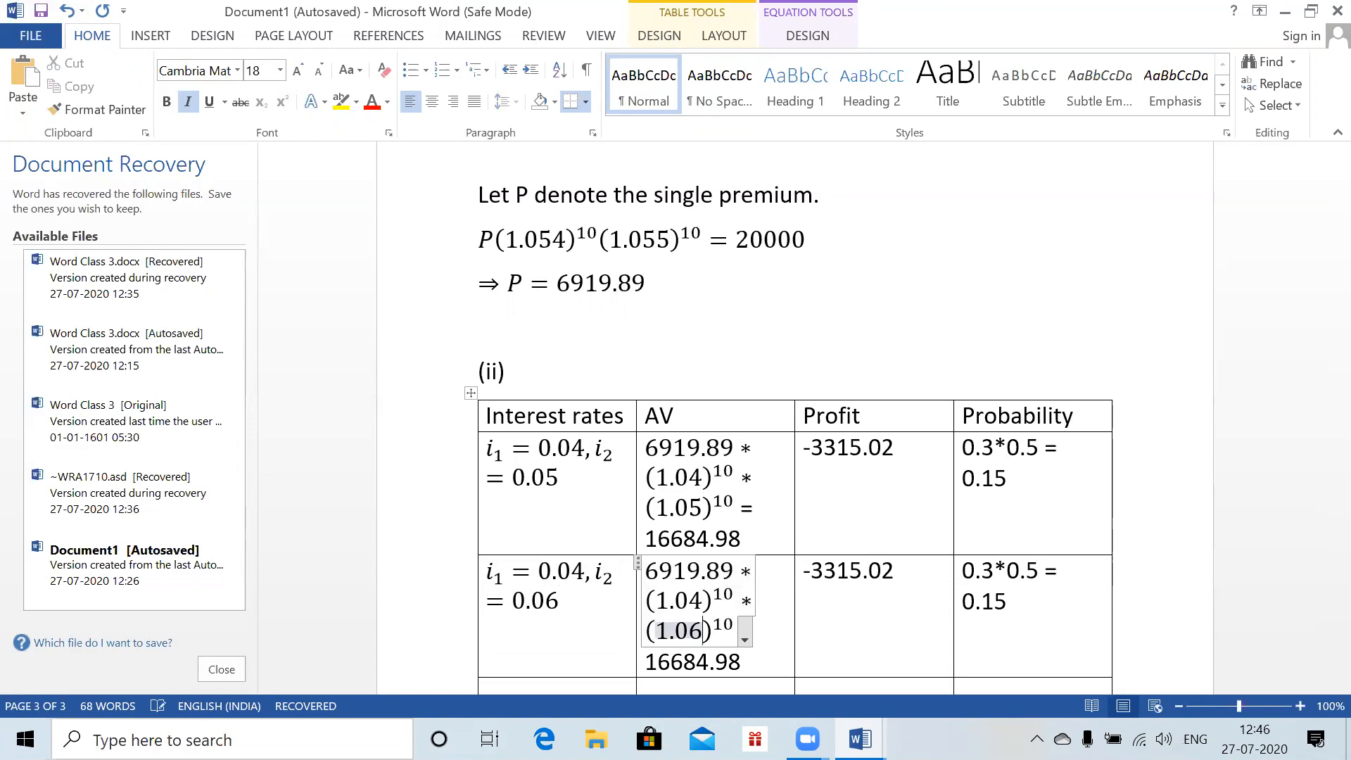
# - Replace the AV result in the second data row with 18343.88
pyautogui.click(732, 664)
pyautogui.press('BackSpace')
pyautogui.press('BackSpace')
pyautogui.press('BackSpace')
pyautogui.press('BackSpace')
pyautogui.press('BackSpace')
pyautogui.press('BackSpace')
pyautogui.press('BackSpace')
pyautogui.press('BackSpace')
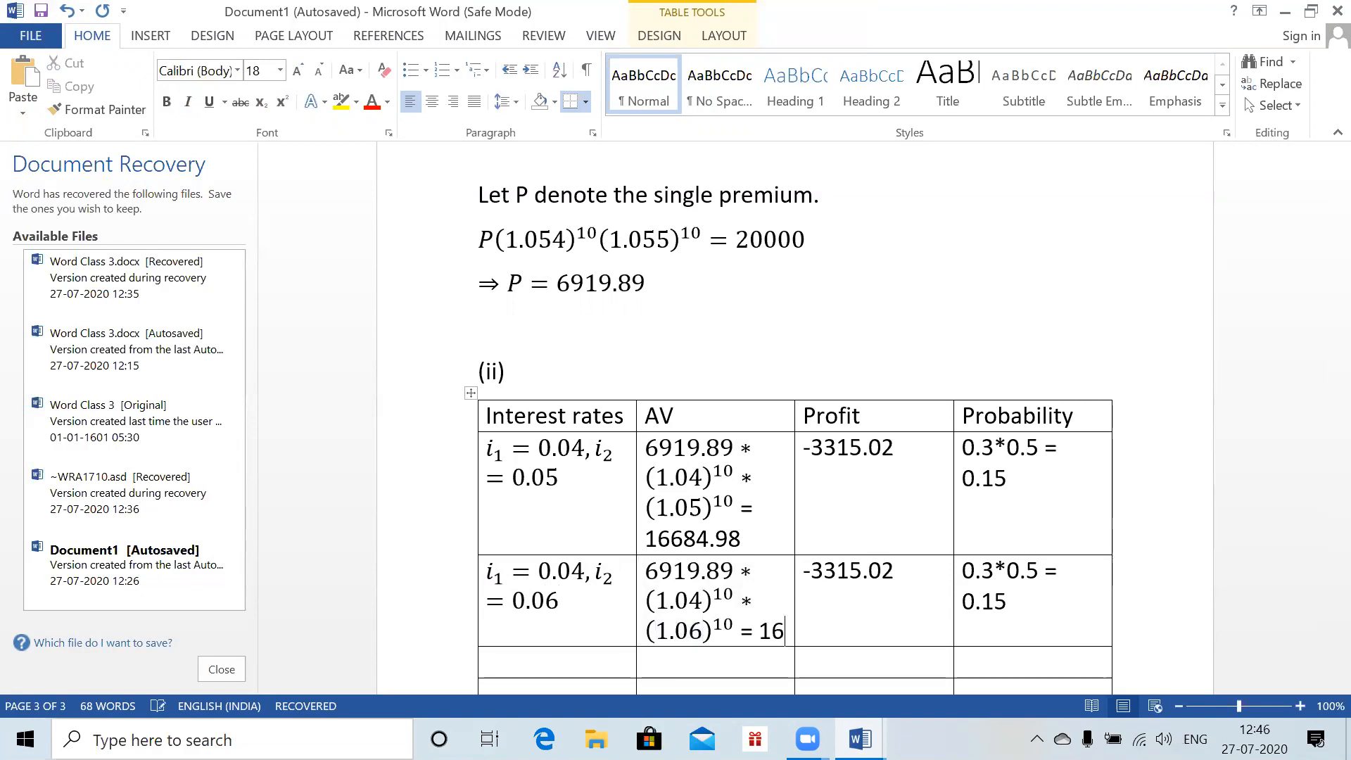
pyautogui.write('182')
pyautogui.press('BackSpace')
pyautogui.write('343')
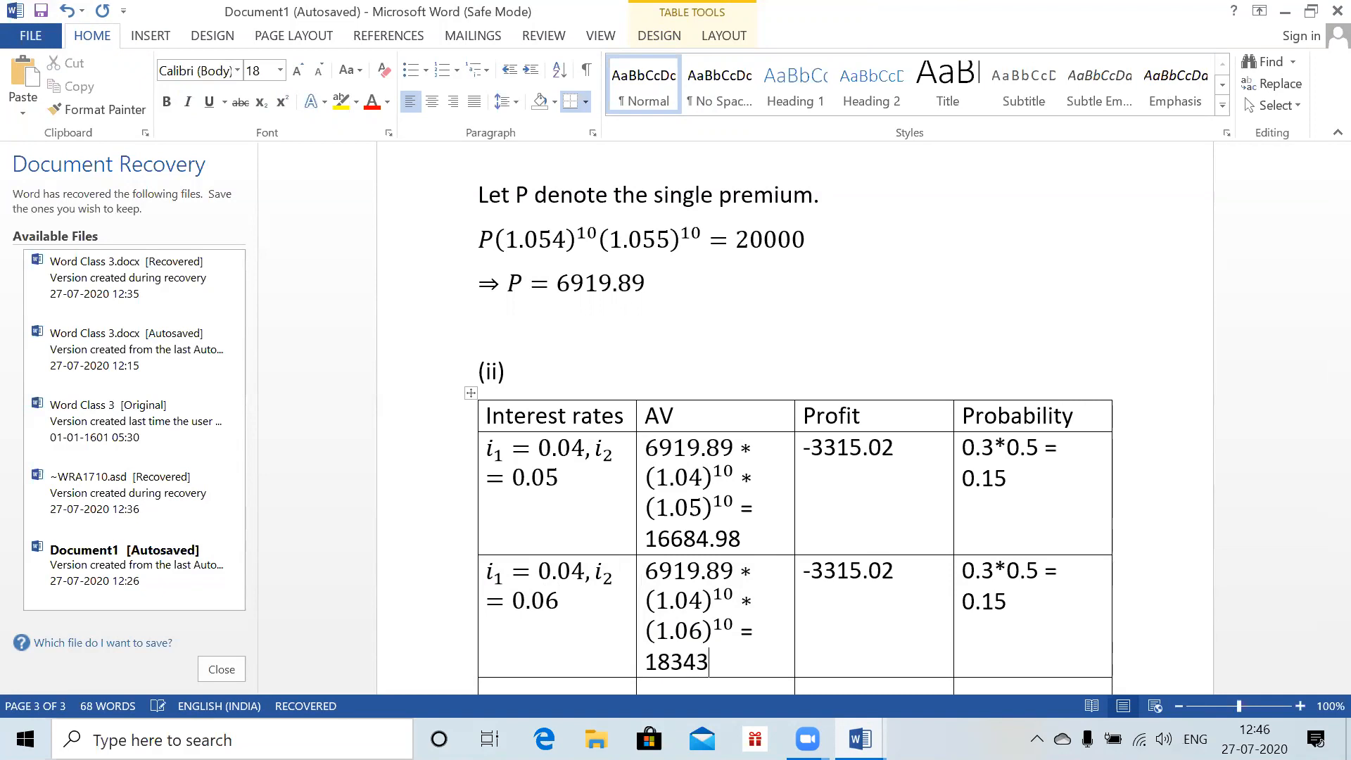
pyautogui.write('.88')
# - Set the second data row's profit to -1656.12
pyautogui.click(915, 588)
pyautogui.press('BackSpace')
pyautogui.press('BackSpace')
pyautogui.press('BackSpace')
pyautogui.press('BackSpace')
pyautogui.press('BackSpace')
pyautogui.press('BackSpace')
pyautogui.press('BackSpace')
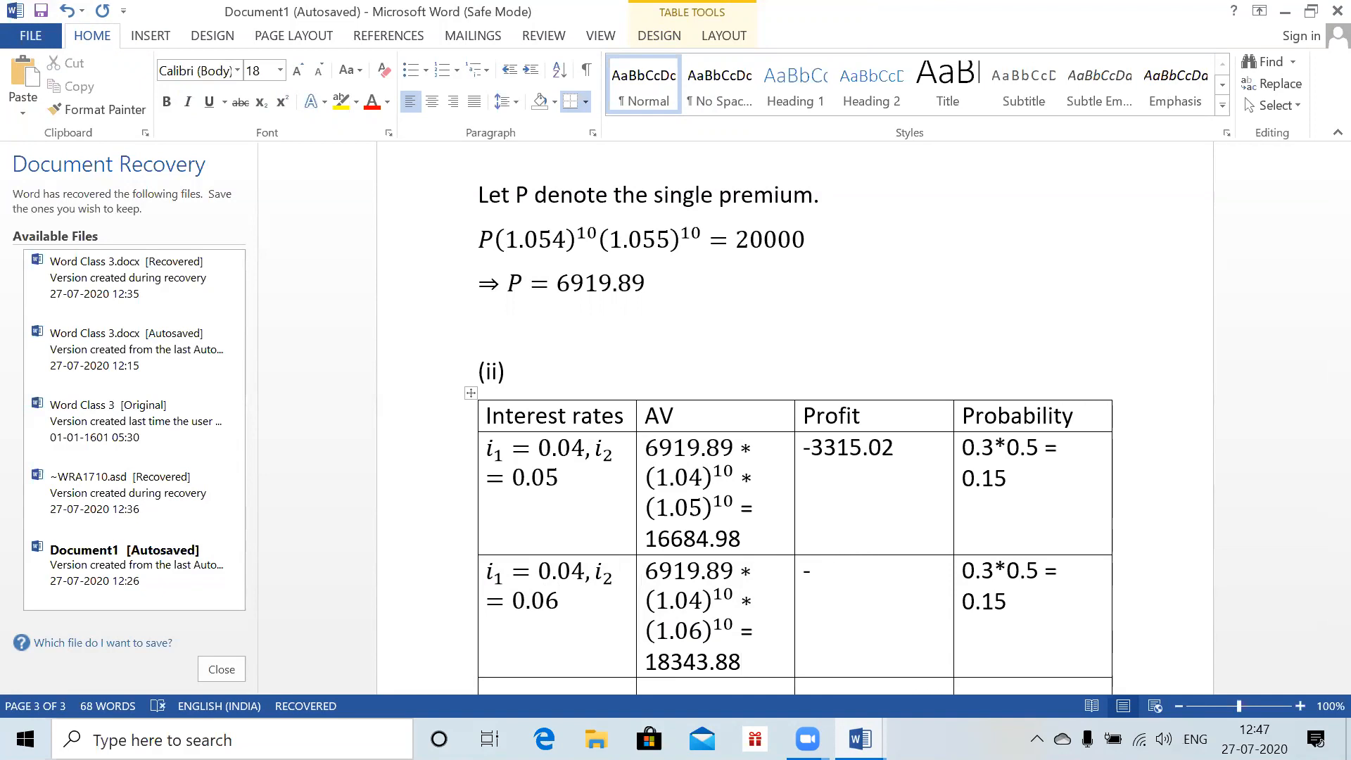
pyautogui.write('1656.12')
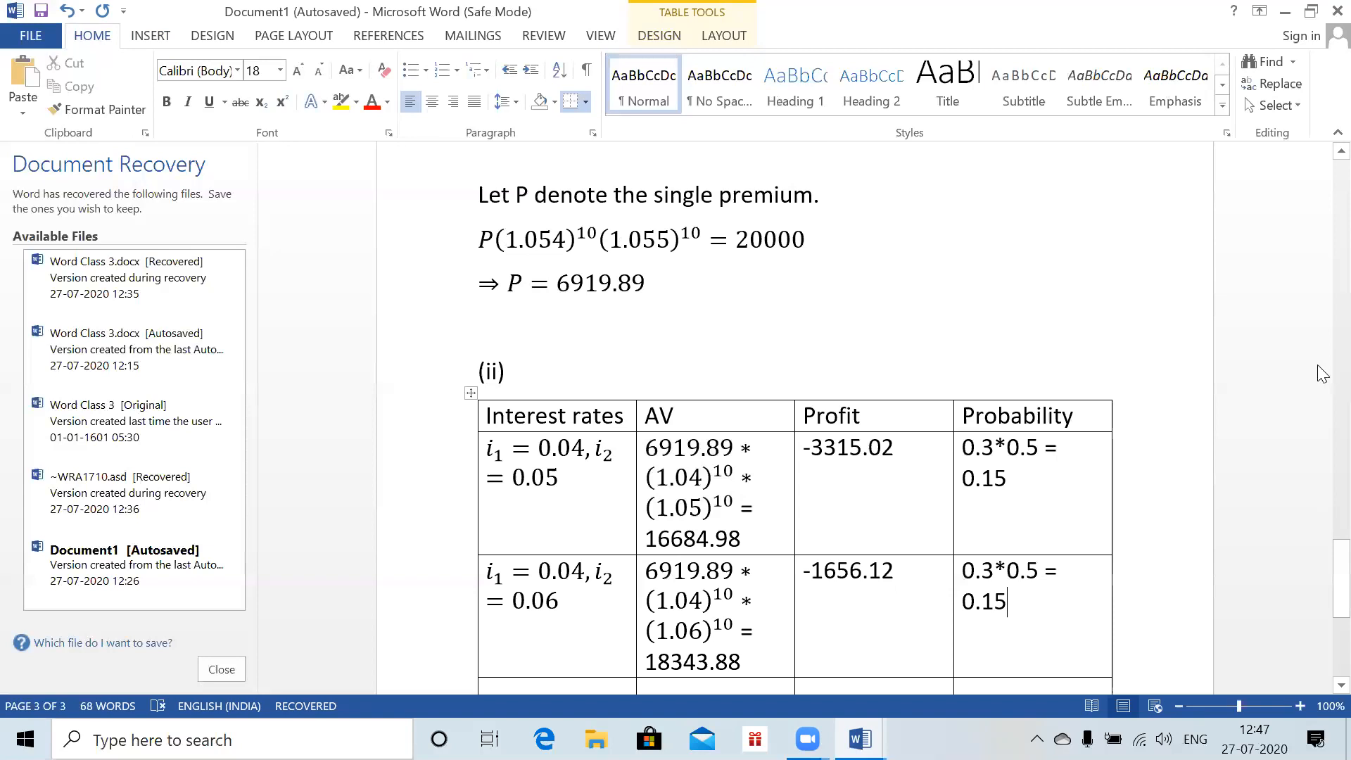
# - Paste the copied first-row entries into the third data row of the table
pyautogui.moveTo(1335, 595)
pyautogui.mouseDown()
pyautogui.moveTo(1336, 612)
pyautogui.moveTo(1317, 606)
pyautogui.mouseUp()
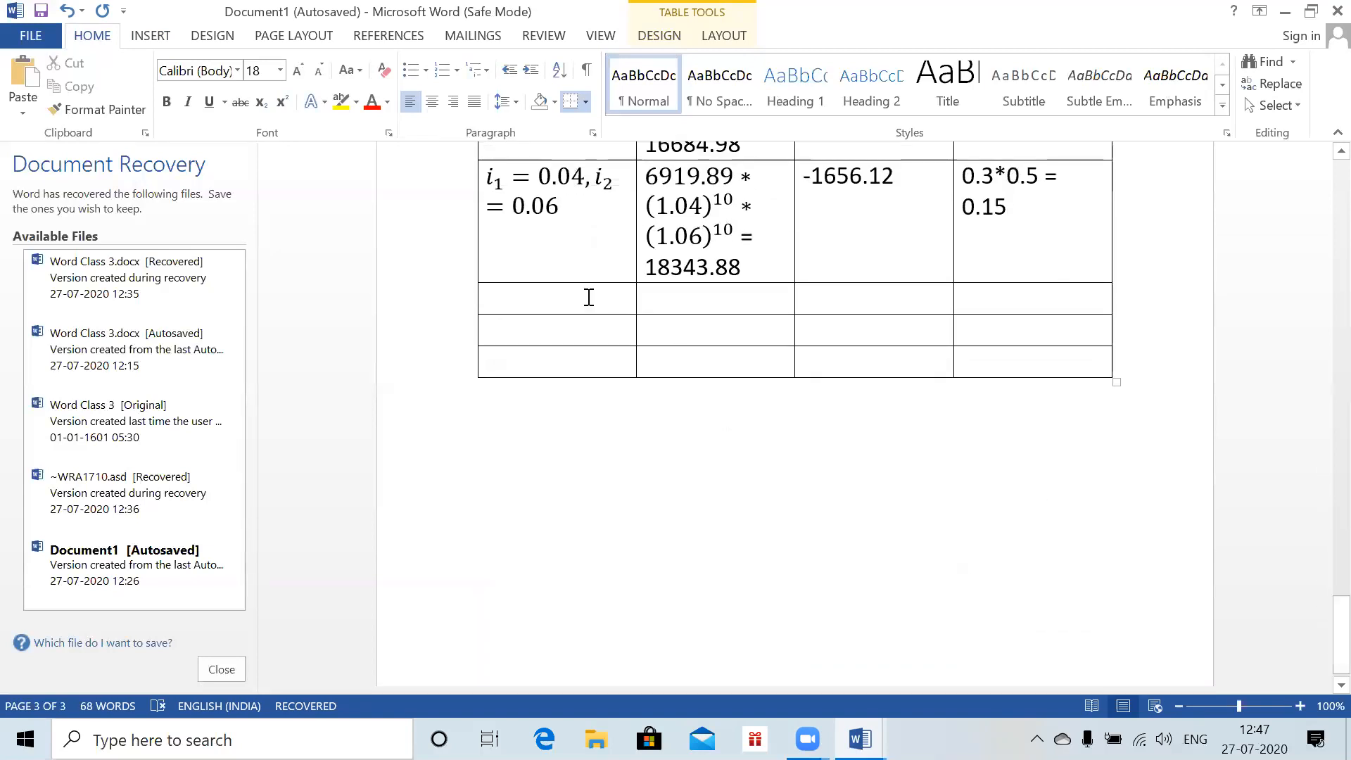
pyautogui.click(537, 303)
pyautogui.hotkey('ctrl', 'v')
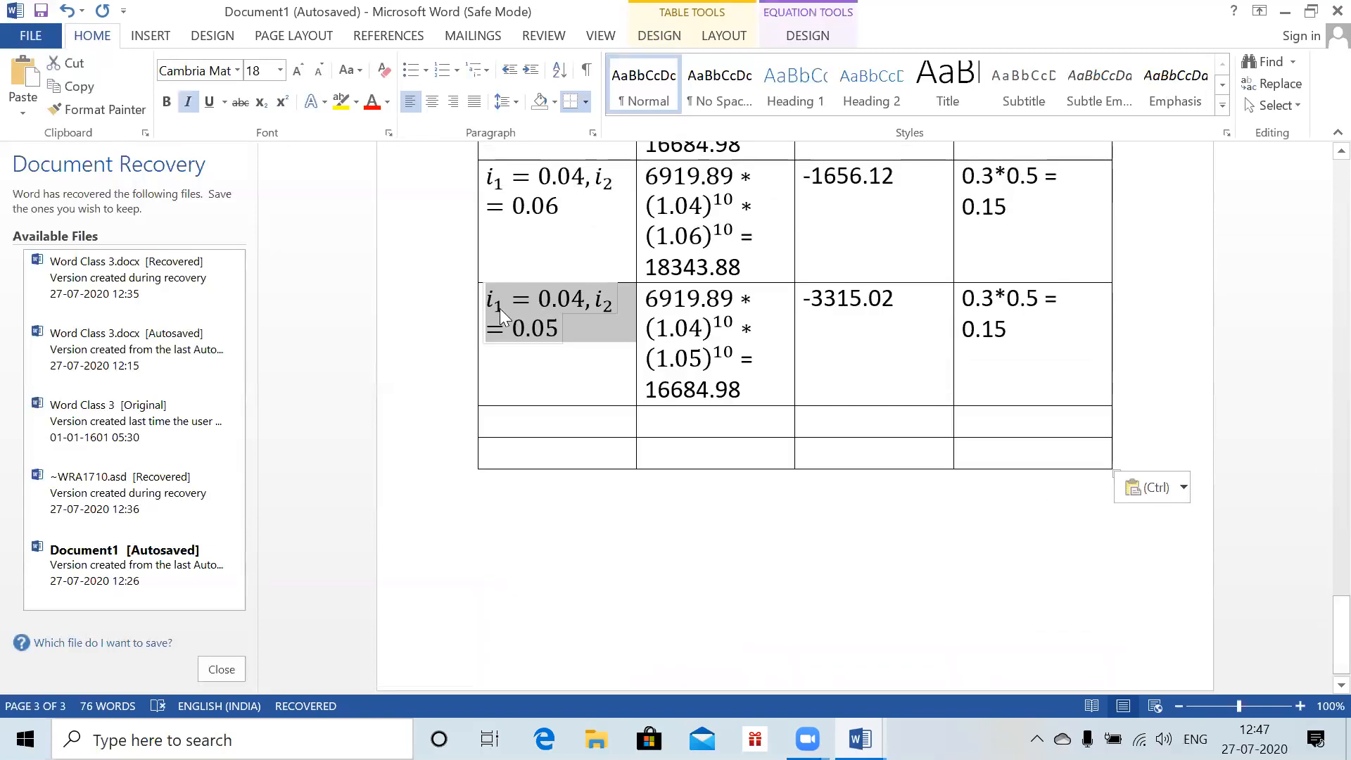
# - In the third data row, set i₁ to 0.06 and the first accumulation factor in the AV equation to (1.06)^10
pyautogui.click(501, 307)
pyautogui.click(573, 300)
pyautogui.press('Right')
pyautogui.press('BackSpace')
pyautogui.write('6')
pyautogui.click(744, 329)
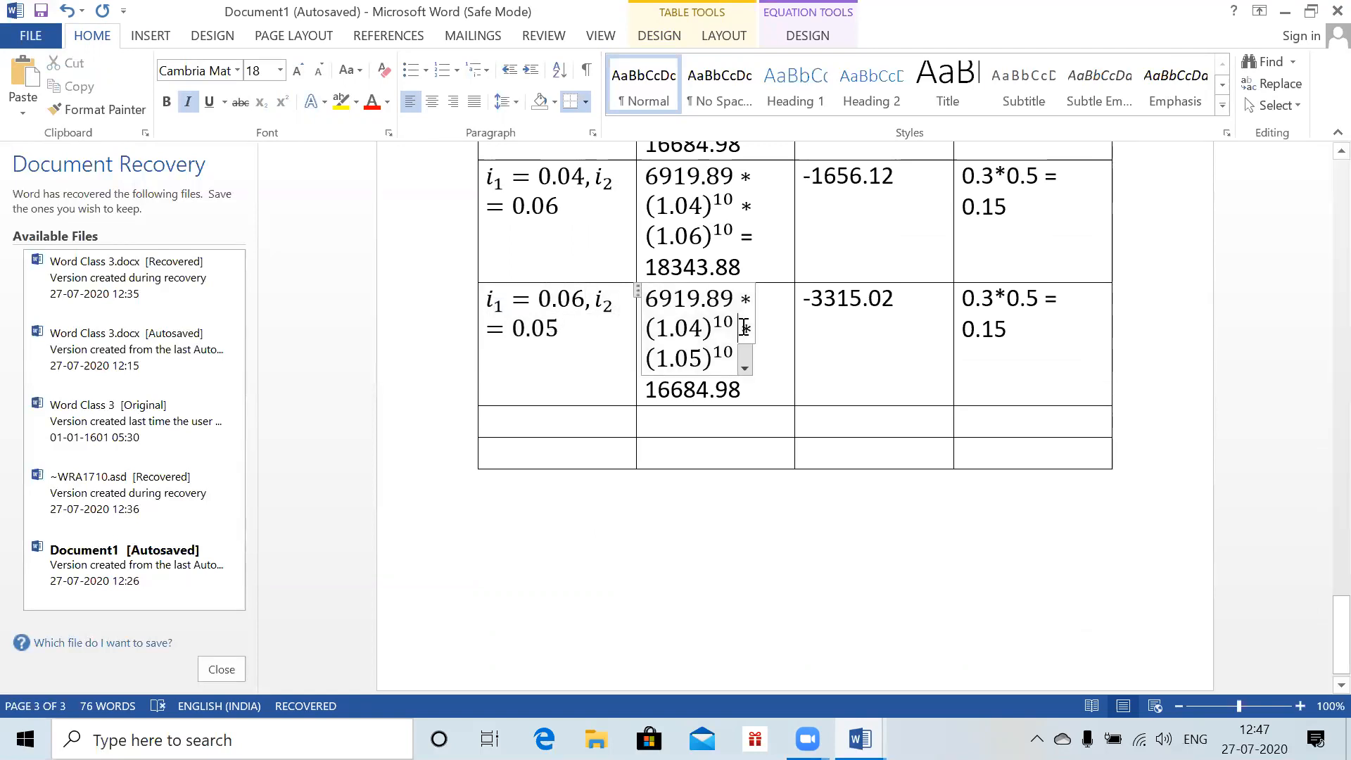
pyautogui.click(701, 329)
pyautogui.press('BackSpace')
pyautogui.write('6')
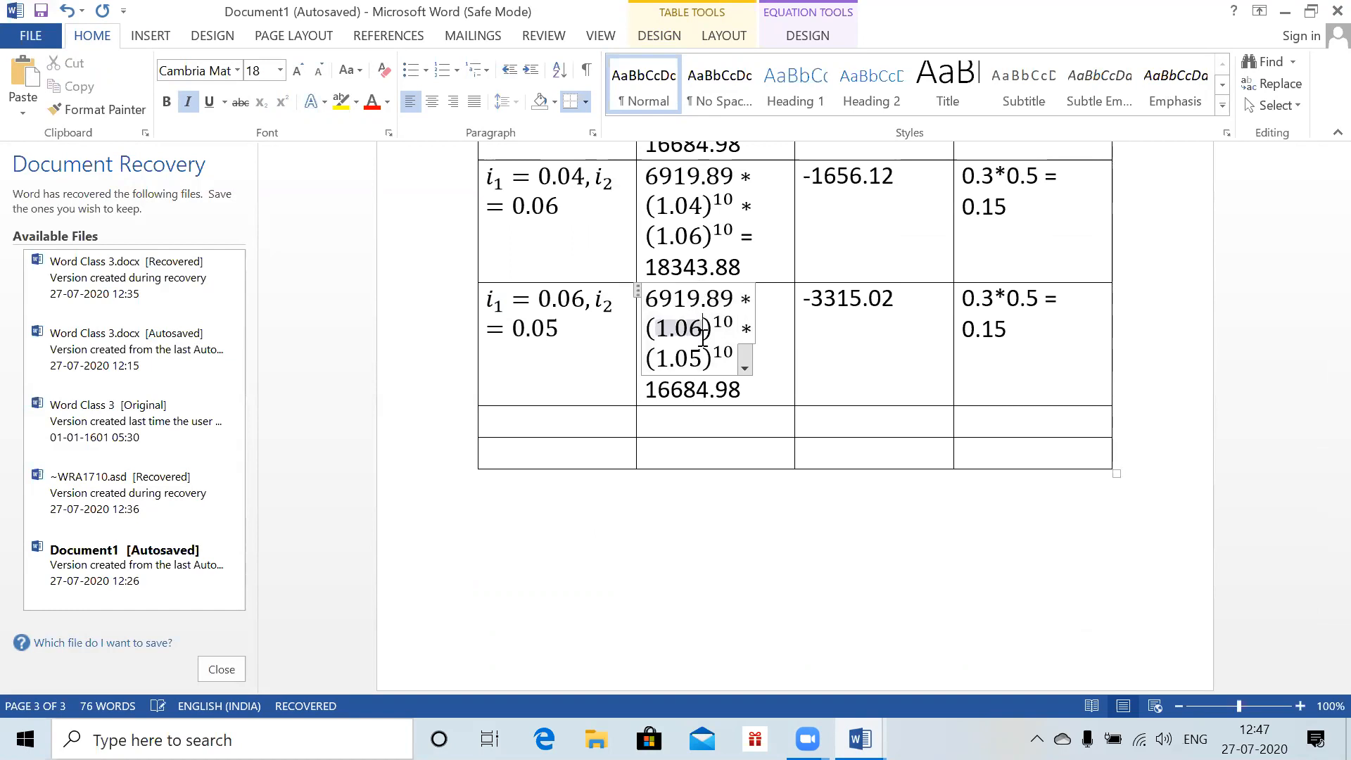
# - Replace the AV result in the third data row with 20186.03
pyautogui.click(748, 390)
pyautogui.press('BackSpace')
pyautogui.press('BackSpace')
pyautogui.press('BackSpace')
pyautogui.press('BackSpace')
pyautogui.press('BackSpace')
pyautogui.press('BackSpace')
pyautogui.press('BackSpace')
pyautogui.press('BackSpace')
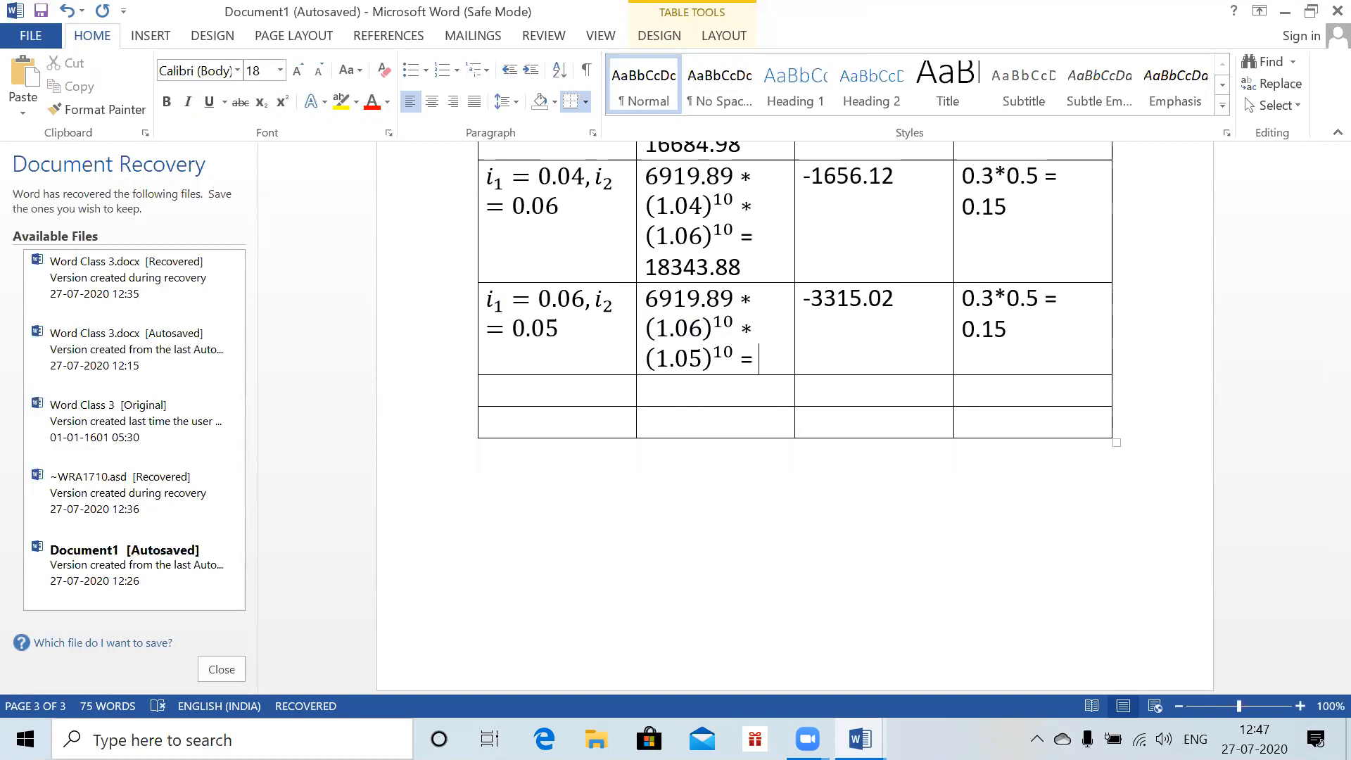
pyautogui.write('20186.03')
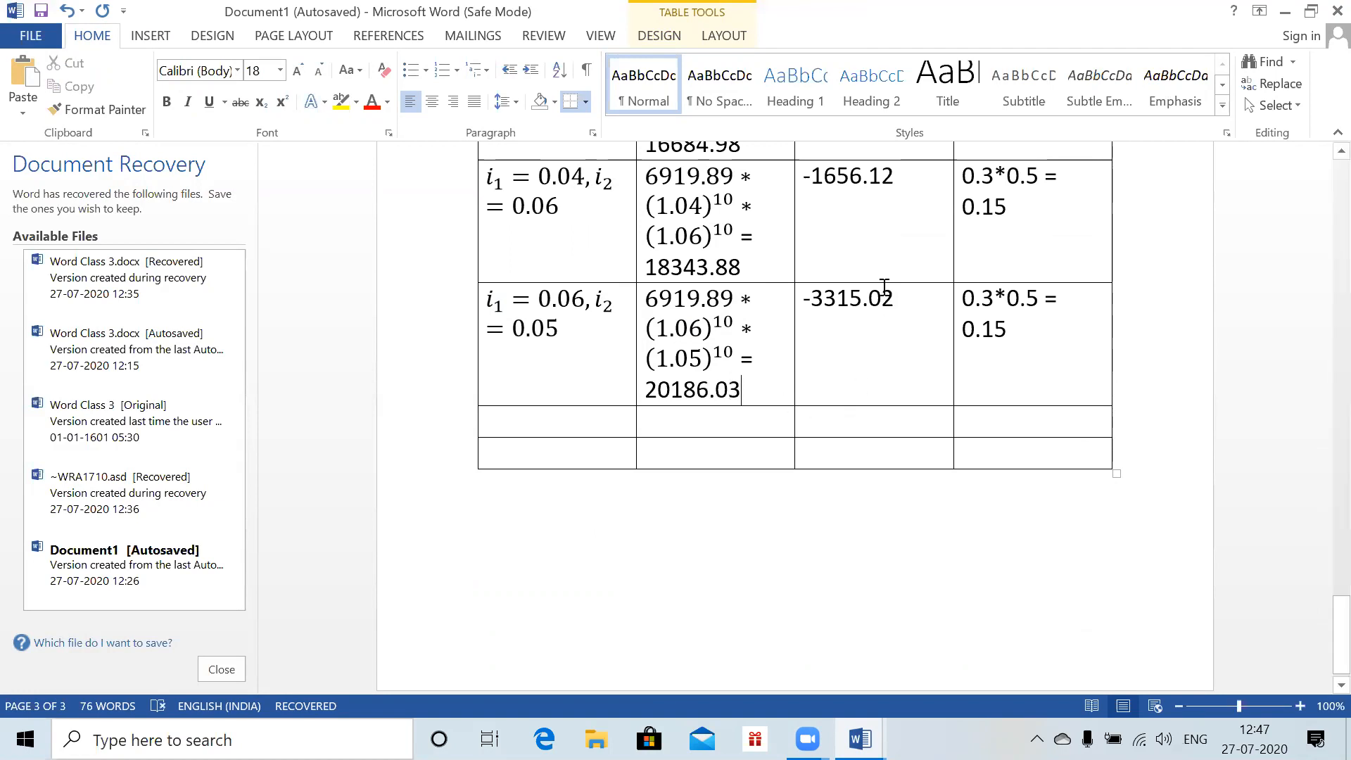
# - Set the third data row's profit to a positive 186.03
pyautogui.press('BackSpace')
pyautogui.press('BackSpace')
pyautogui.press('BackSpace')
pyautogui.press('BackSpace')
pyautogui.press('BackSpace')
pyautogui.press('BackSpace')
pyautogui.press('BackSpace')
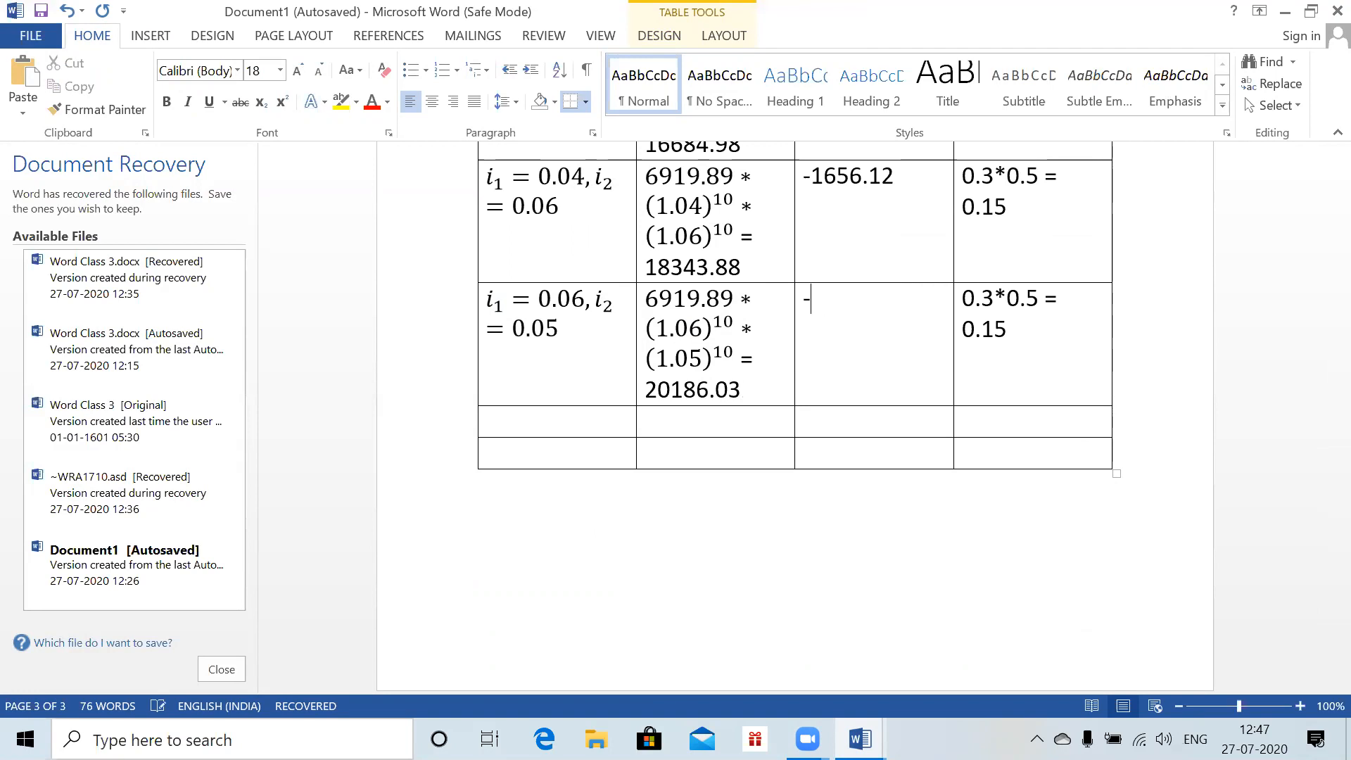
pyautogui.write('186.03')
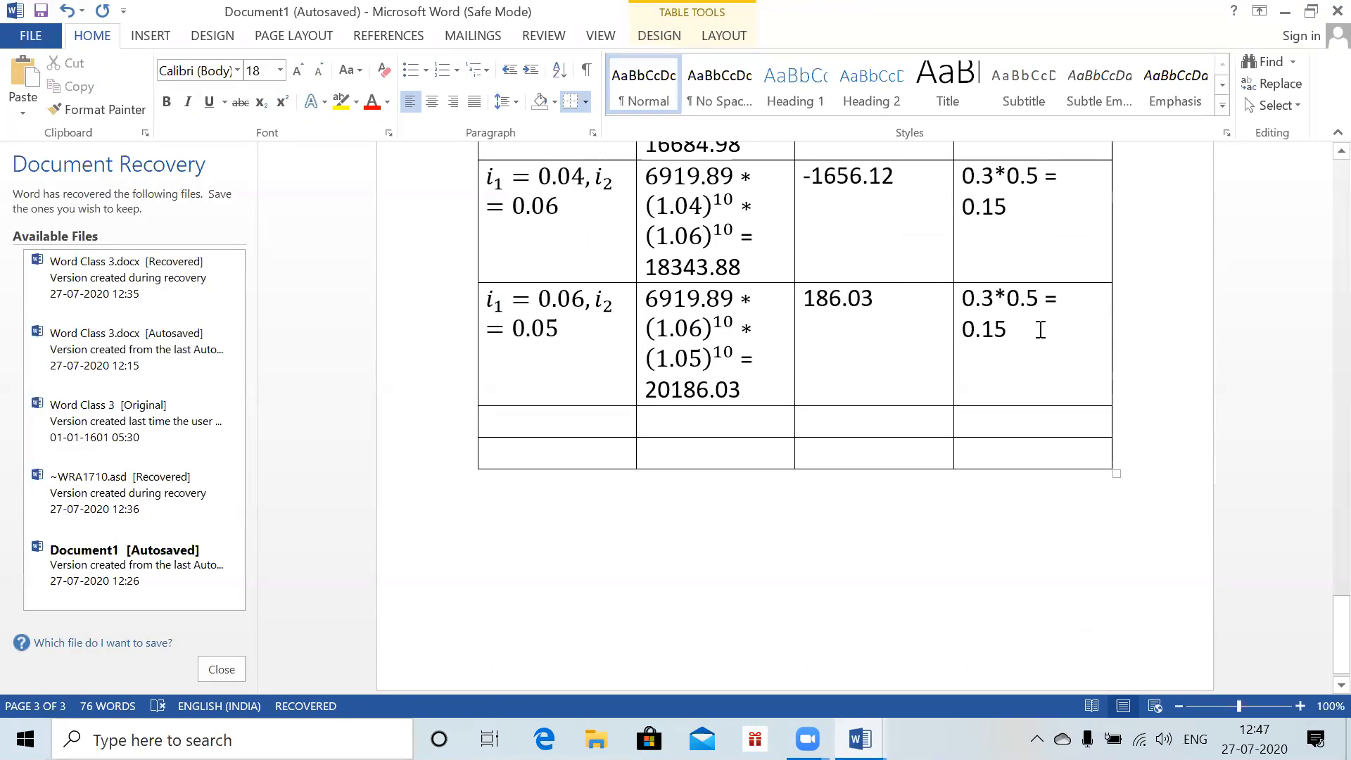
# - Change the third data row's probability to 0.7*0.5 = 0.35
pyautogui.press('Up')
pyautogui.press('BackSpace')
pyautogui.write('7')
pyautogui.press('Down')
pyautogui.press('BackSpace')
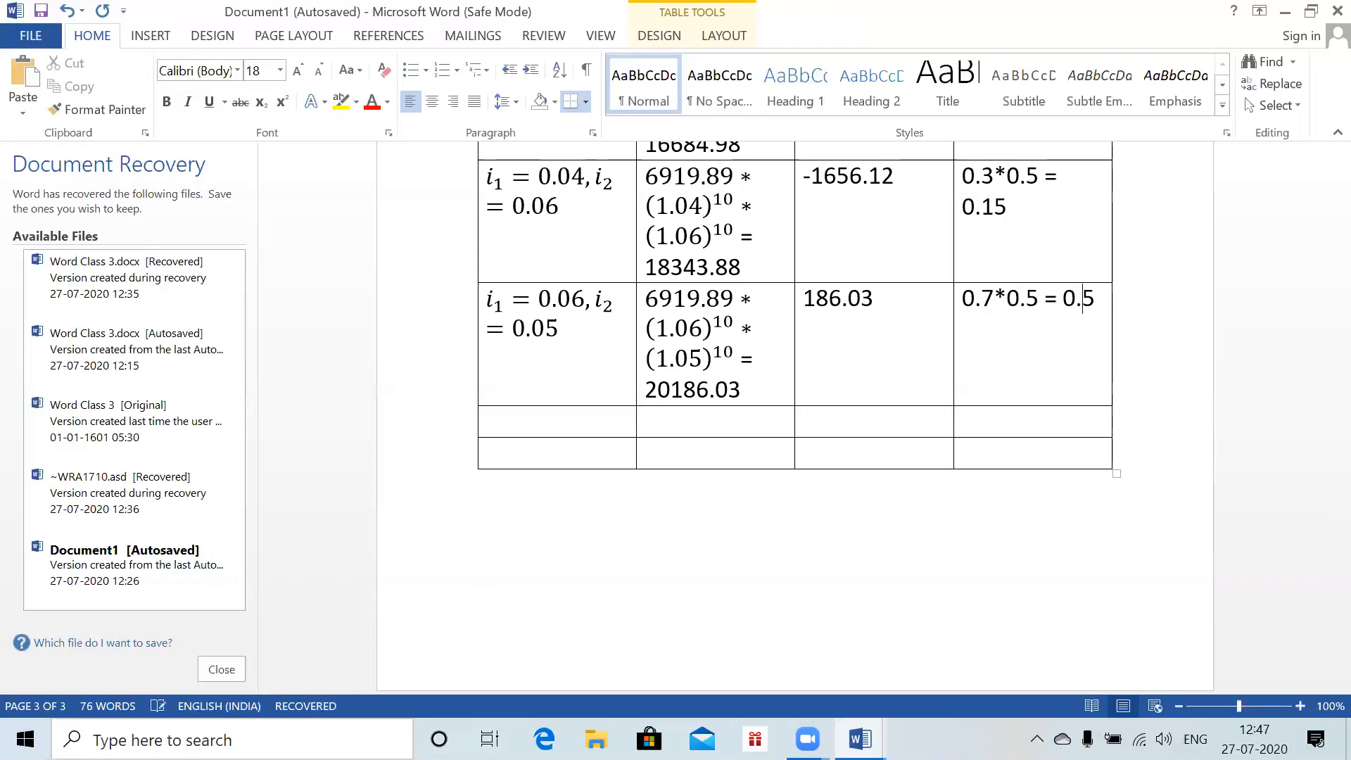
pyautogui.write('3')
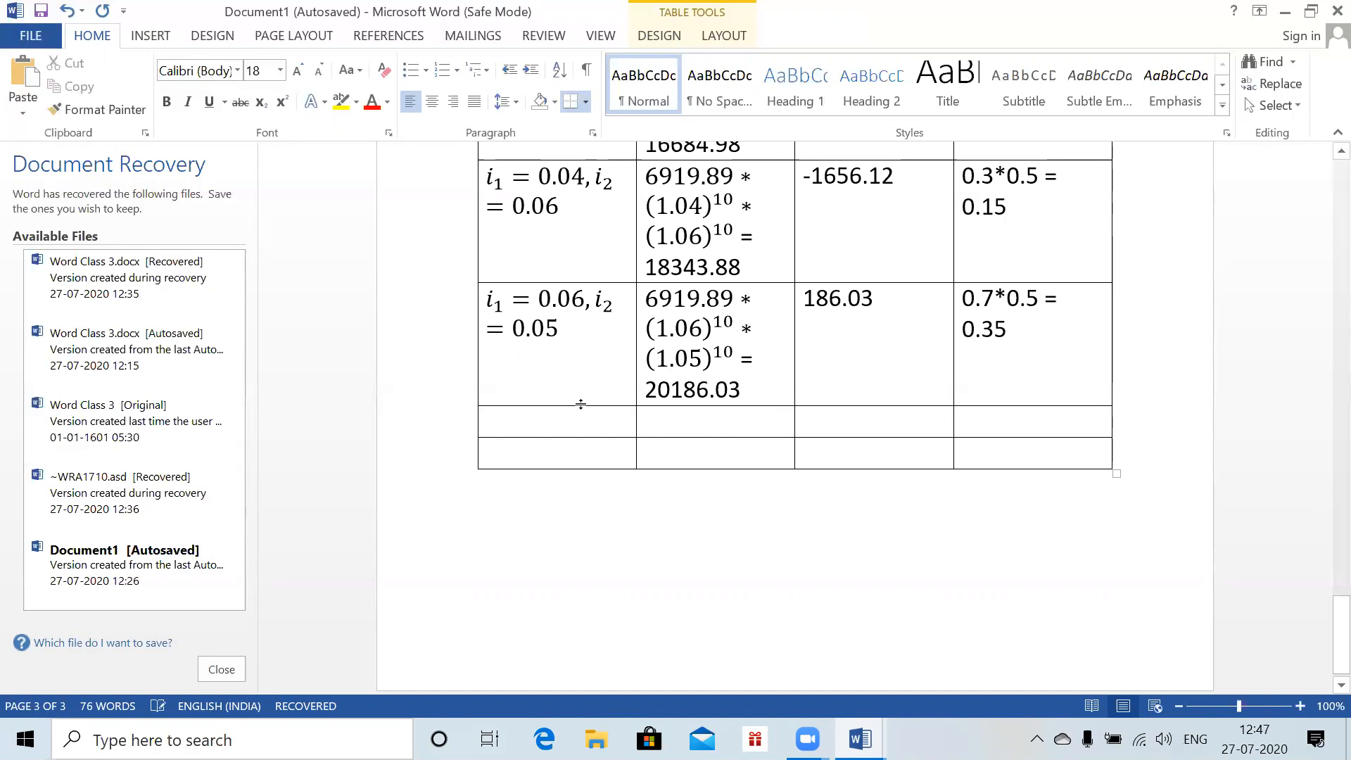
# - Copy all four entries of the third data row into the fourth data row
pyautogui.moveTo(487, 299); pyautogui.dragTo(989, 371)
pyautogui.hotkey('ctrl', 'c')
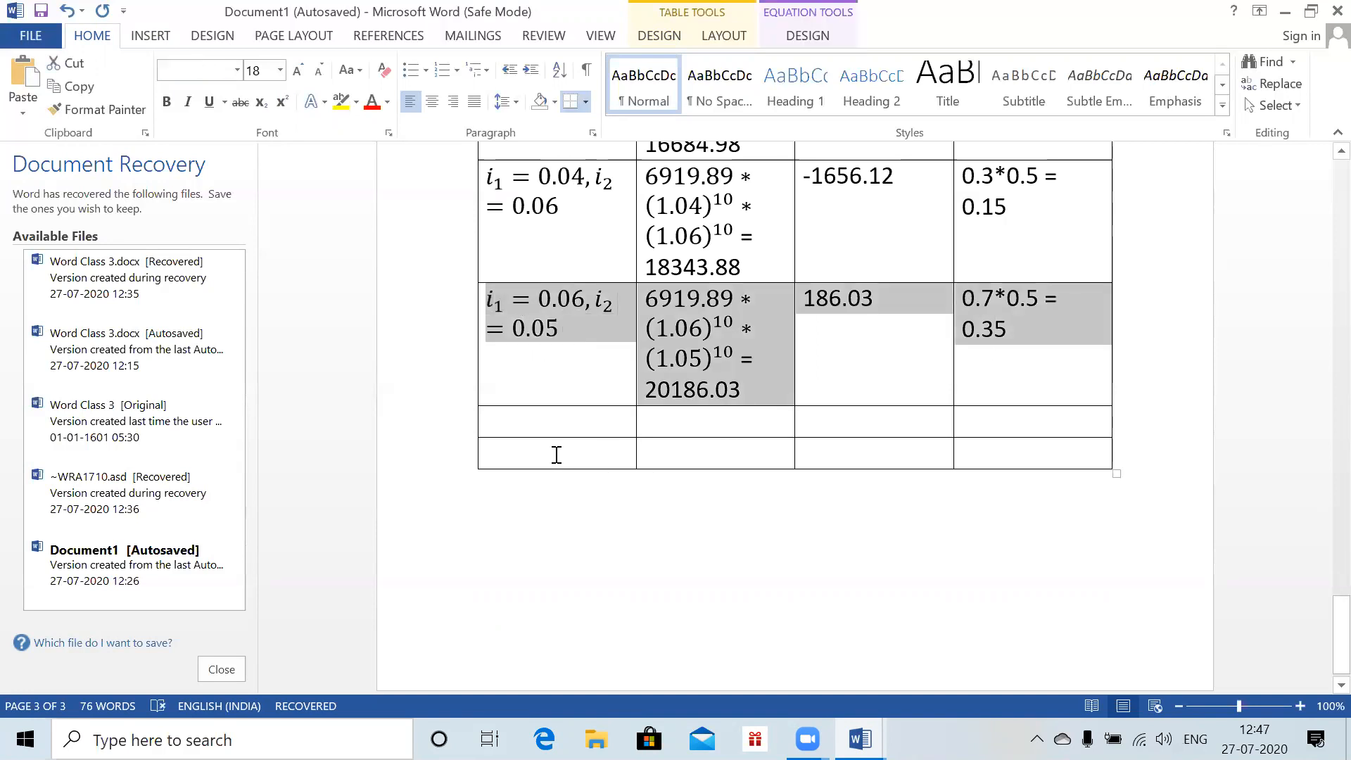
pyautogui.click(542, 426)
pyautogui.hotkey('ctrl', 'v')
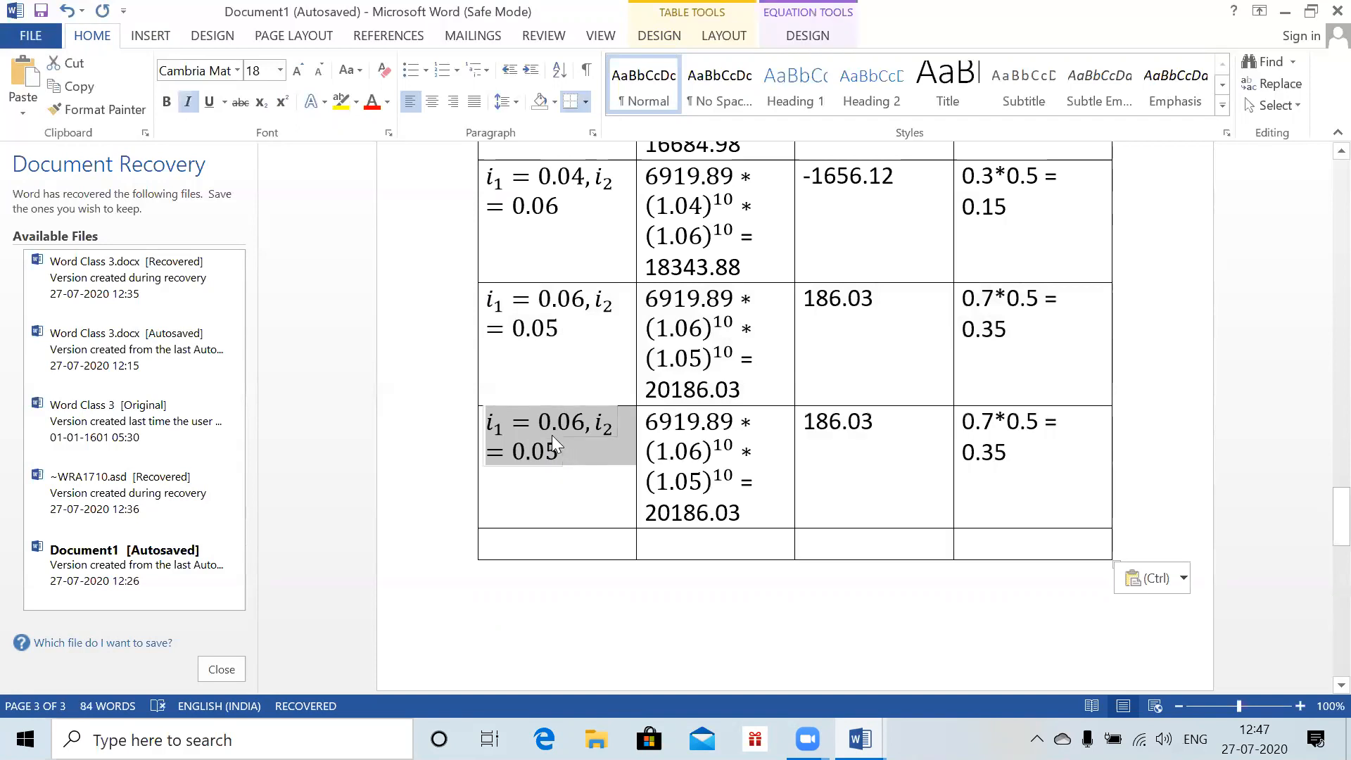
# - In the fourth data row, set i₂ to 0.06 and the second accumulation factor in the AV equation to (1.06)^10
pyautogui.click(552, 422)
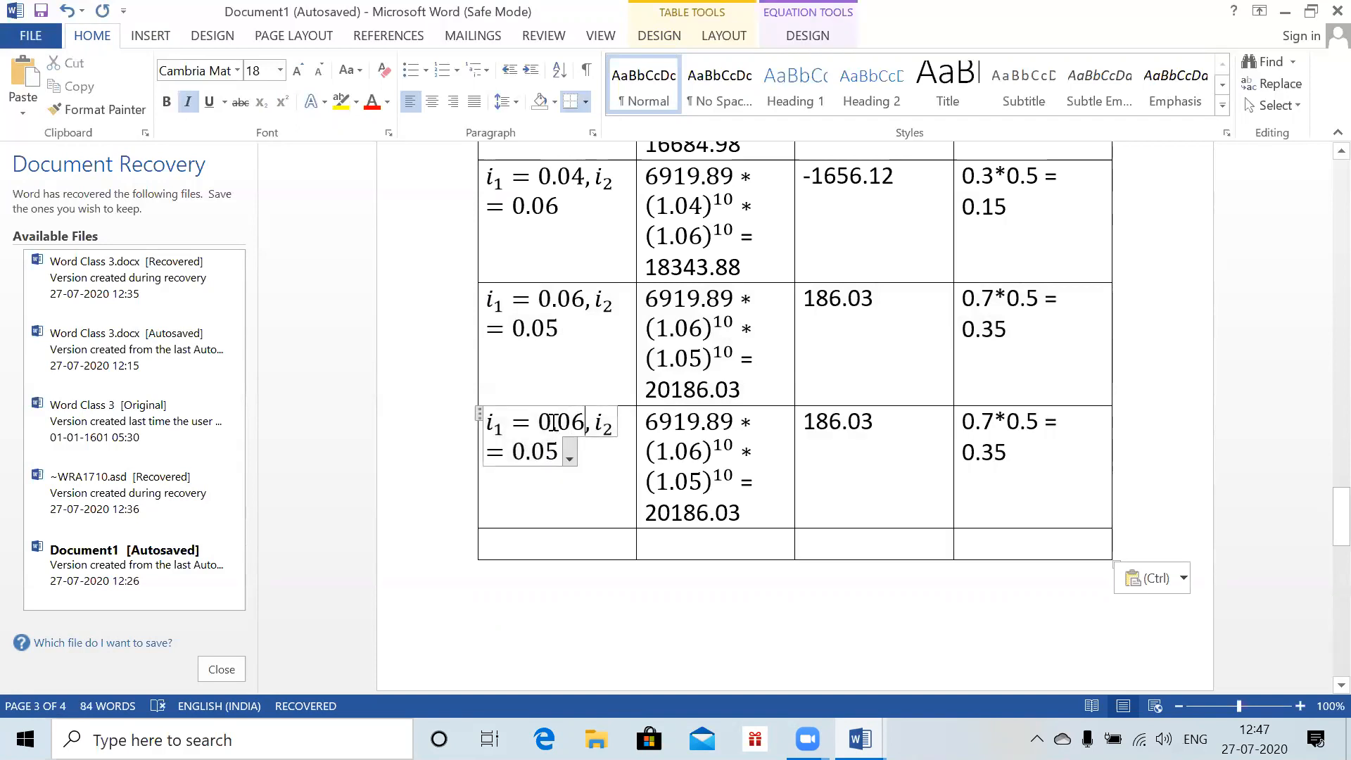
pyautogui.press('Right')
pyautogui.press('Right')
pyautogui.press('Right')
pyautogui.press('BackSpace')
pyautogui.write('6')
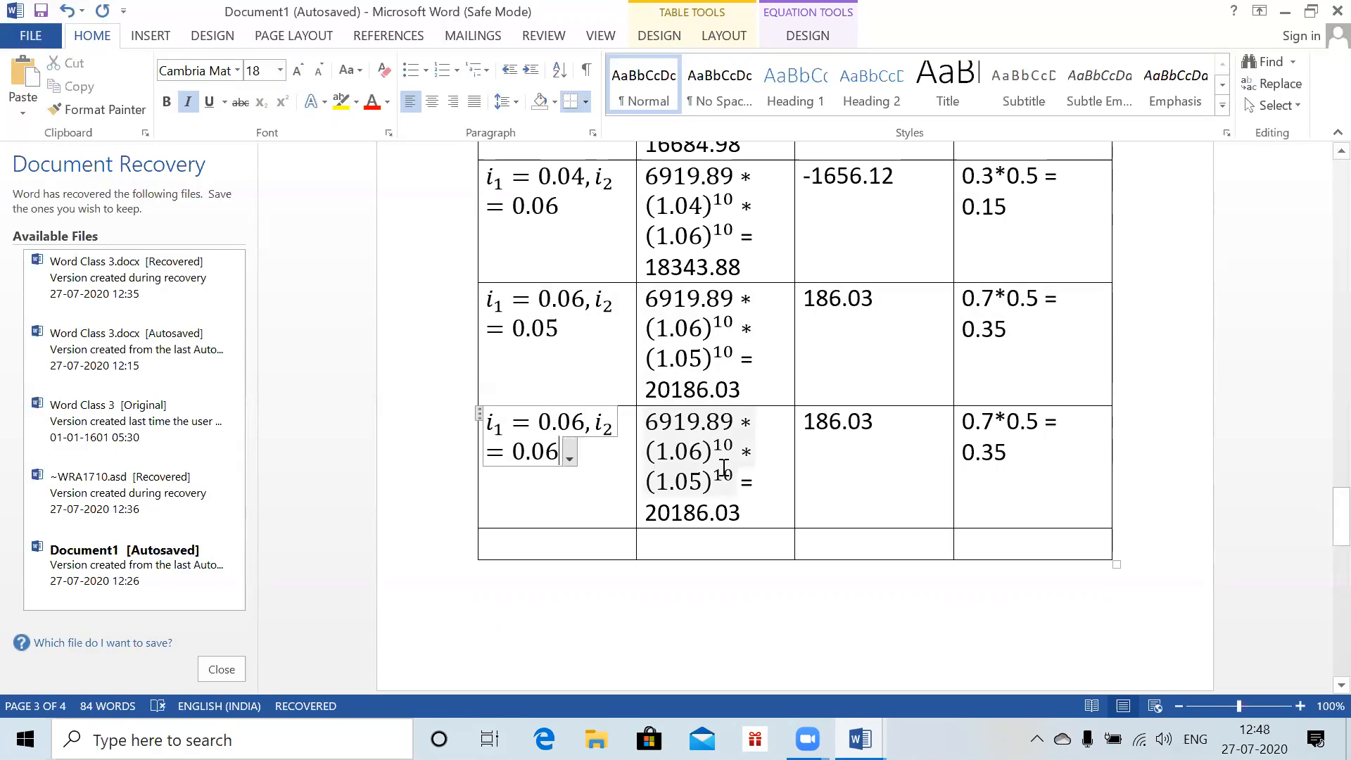
pyautogui.click(707, 482)
pyautogui.press('BackSpace')
pyautogui.write('6')
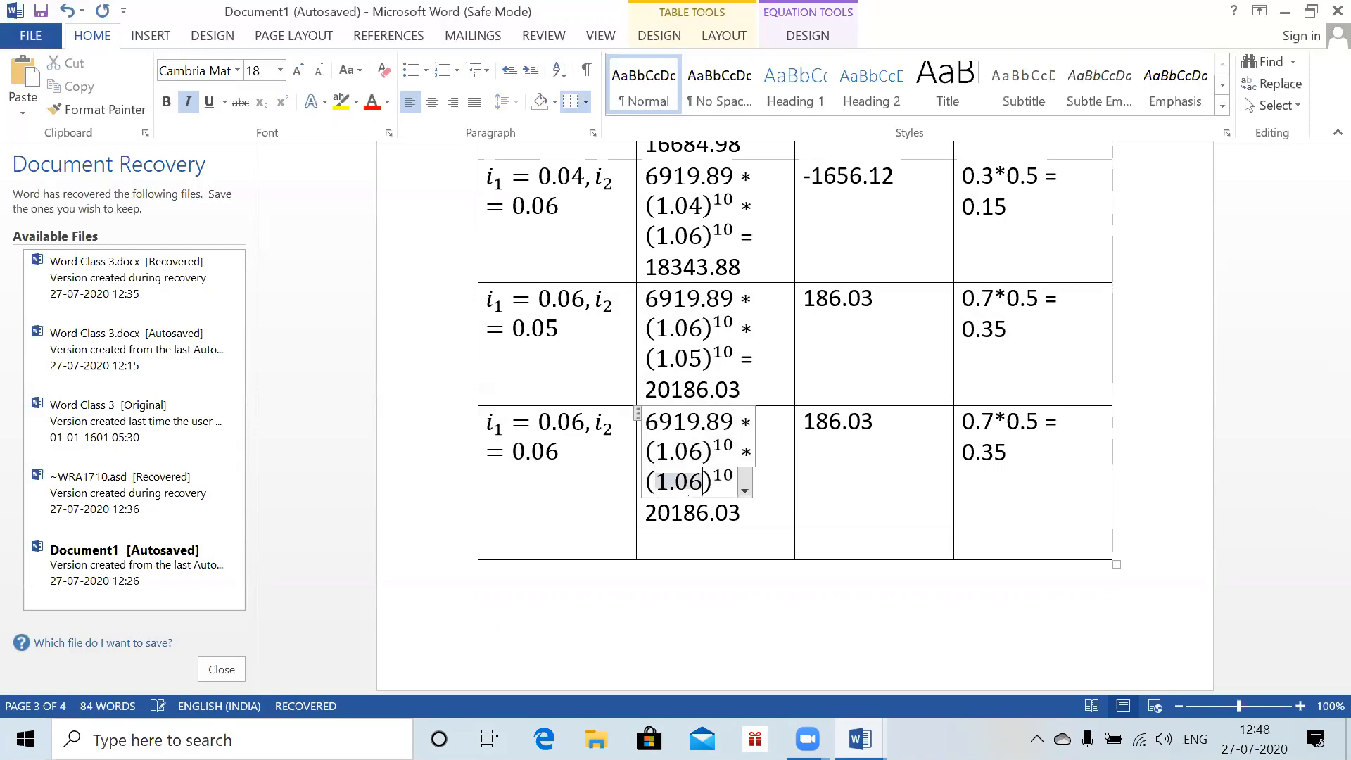
# - Replace the AV result in the fourth data row with 22193.02
pyautogui.click(747, 507)
pyautogui.press('BackSpace')
pyautogui.press('BackSpace')
pyautogui.press('BackSpace')
pyautogui.press('BackSpace')
pyautogui.press('BackSpace')
pyautogui.press('BackSpace')
pyautogui.press('BackSpace')
pyautogui.press('BackSpace')
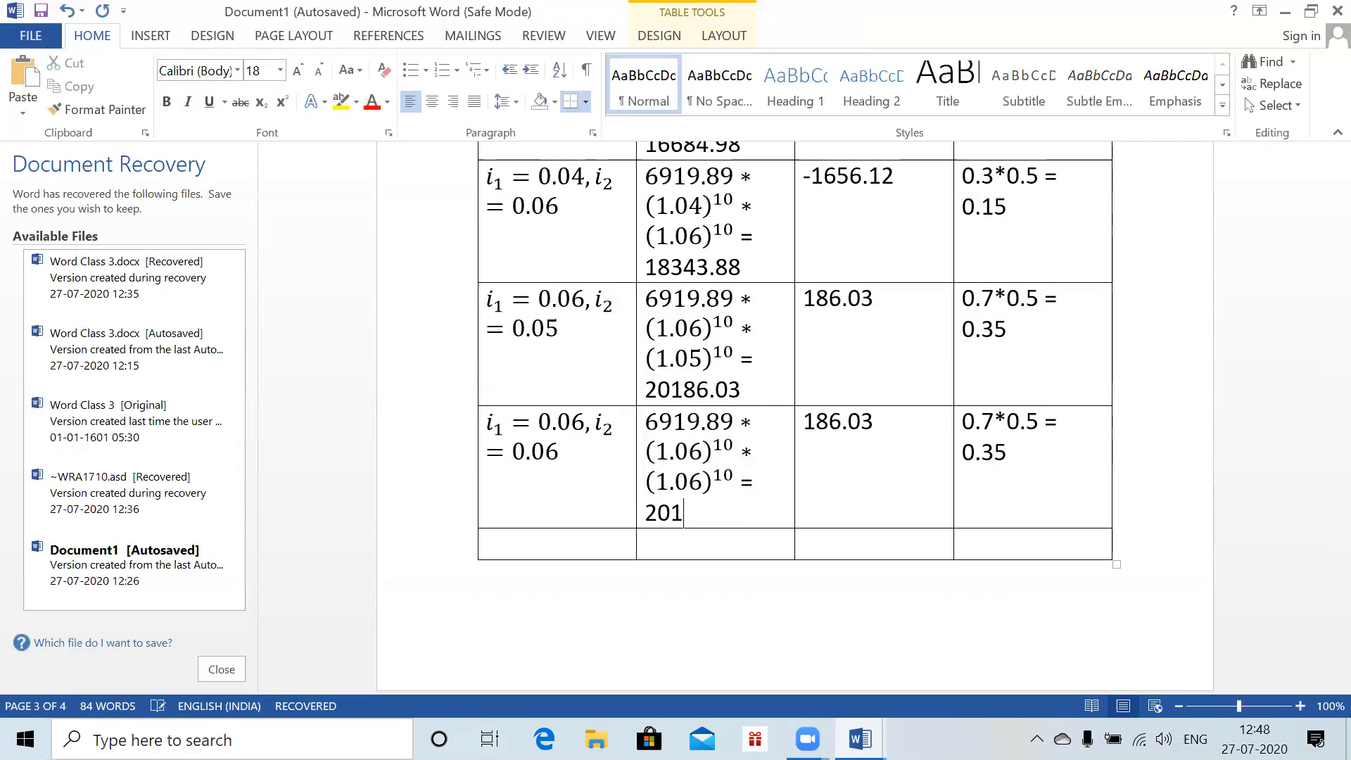
pyautogui.write('2193.02')
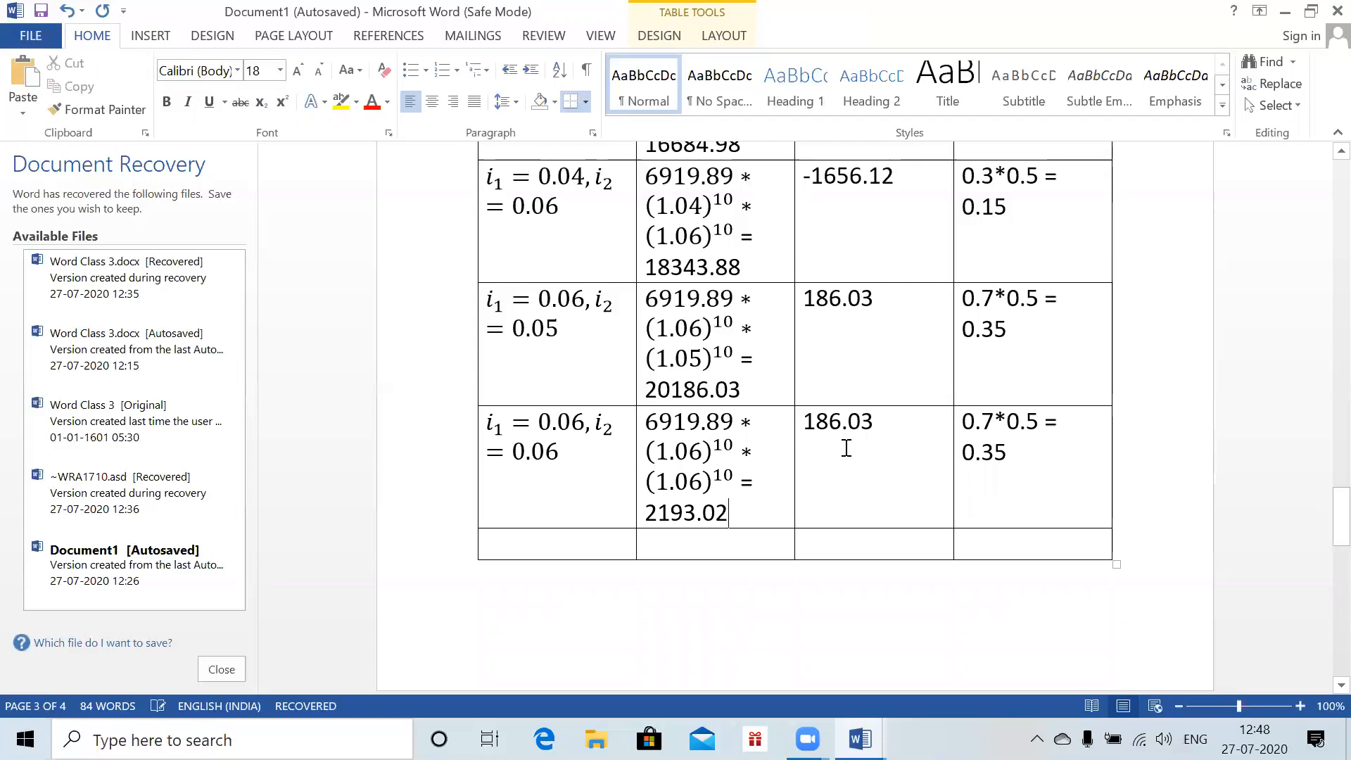
pyautogui.click(651, 515)
pyautogui.write('2')
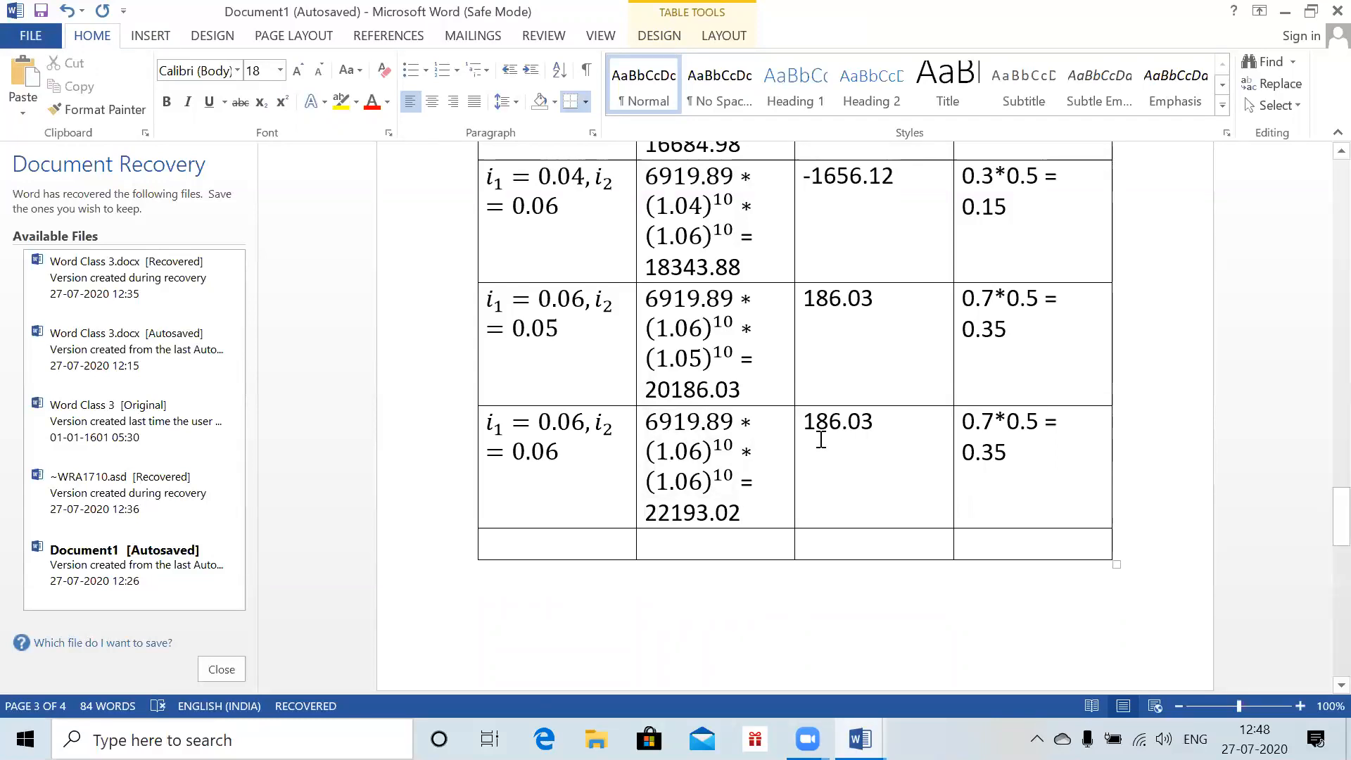
# - Set the fourth data row's profit to 2193.02
pyautogui.click(883, 417)
pyautogui.press('BackSpace')
pyautogui.press('BackSpace')
pyautogui.press('BackSpace')
pyautogui.press('BackSpace')
pyautogui.press('BackSpace')
pyautogui.press('BackSpace')
pyautogui.write('2')
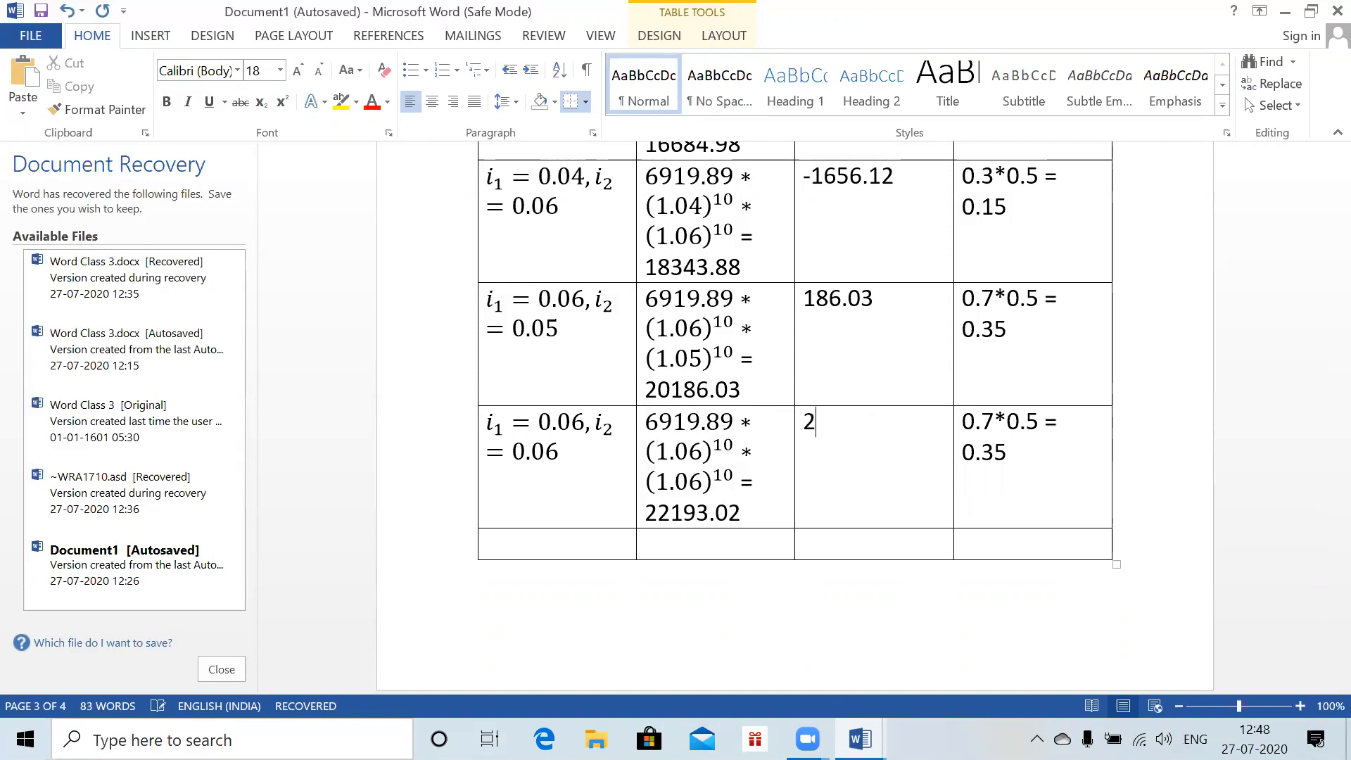
pyautogui.write('193.02')
# - Leave the table and add the line "The expected profit :" below it, followed by a new line
pyautogui.click(1031, 447)
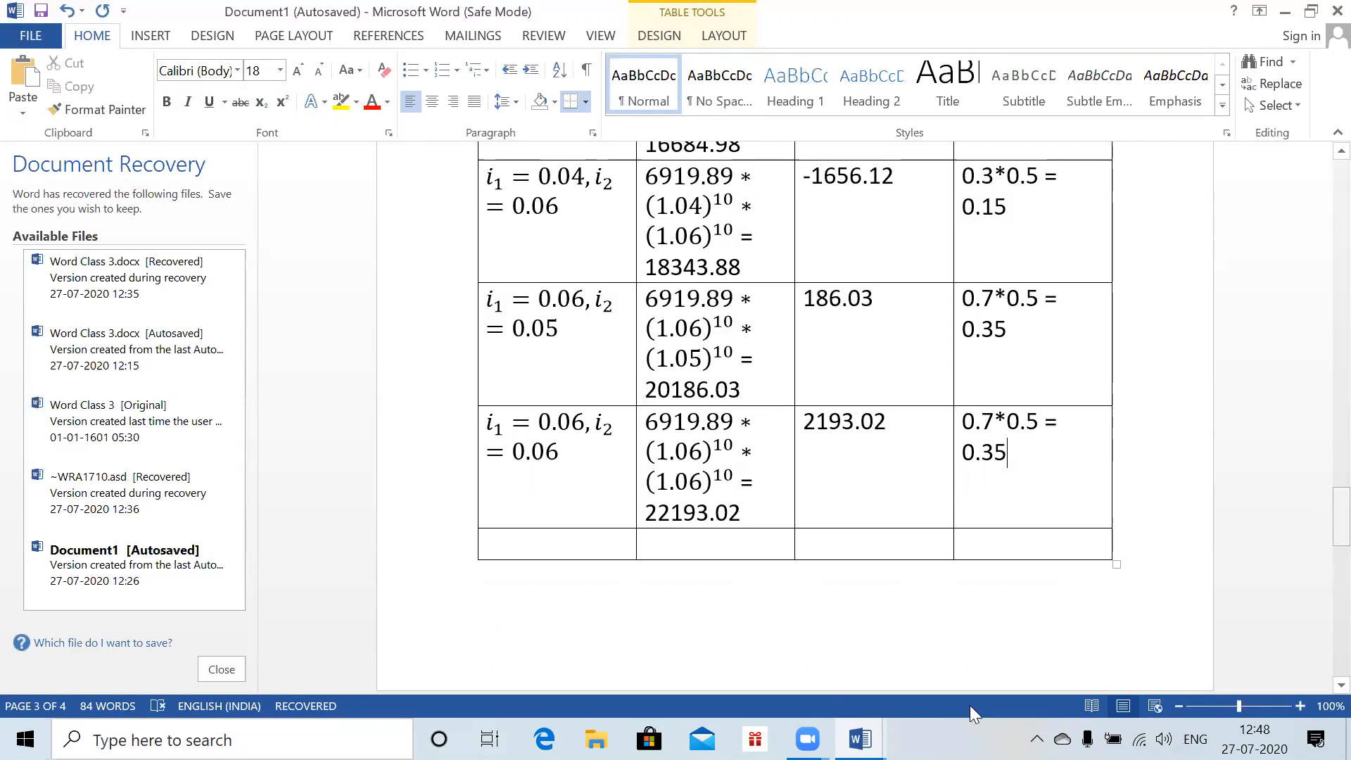
pyautogui.press('Tab')
pyautogui.click(1168, 556)
pyautogui.press('Return')
pyautogui.hotkey('ctrl', 'z')
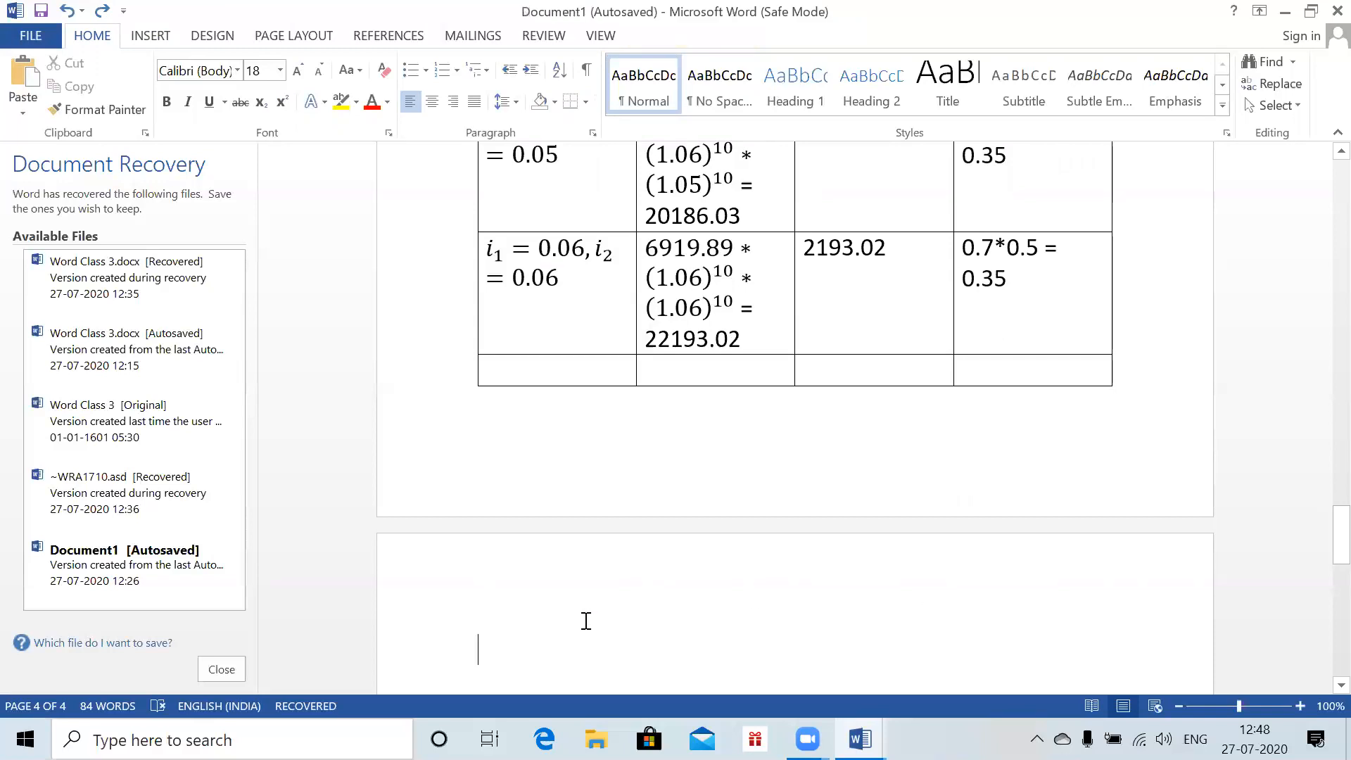
pyautogui.write('The expecte')
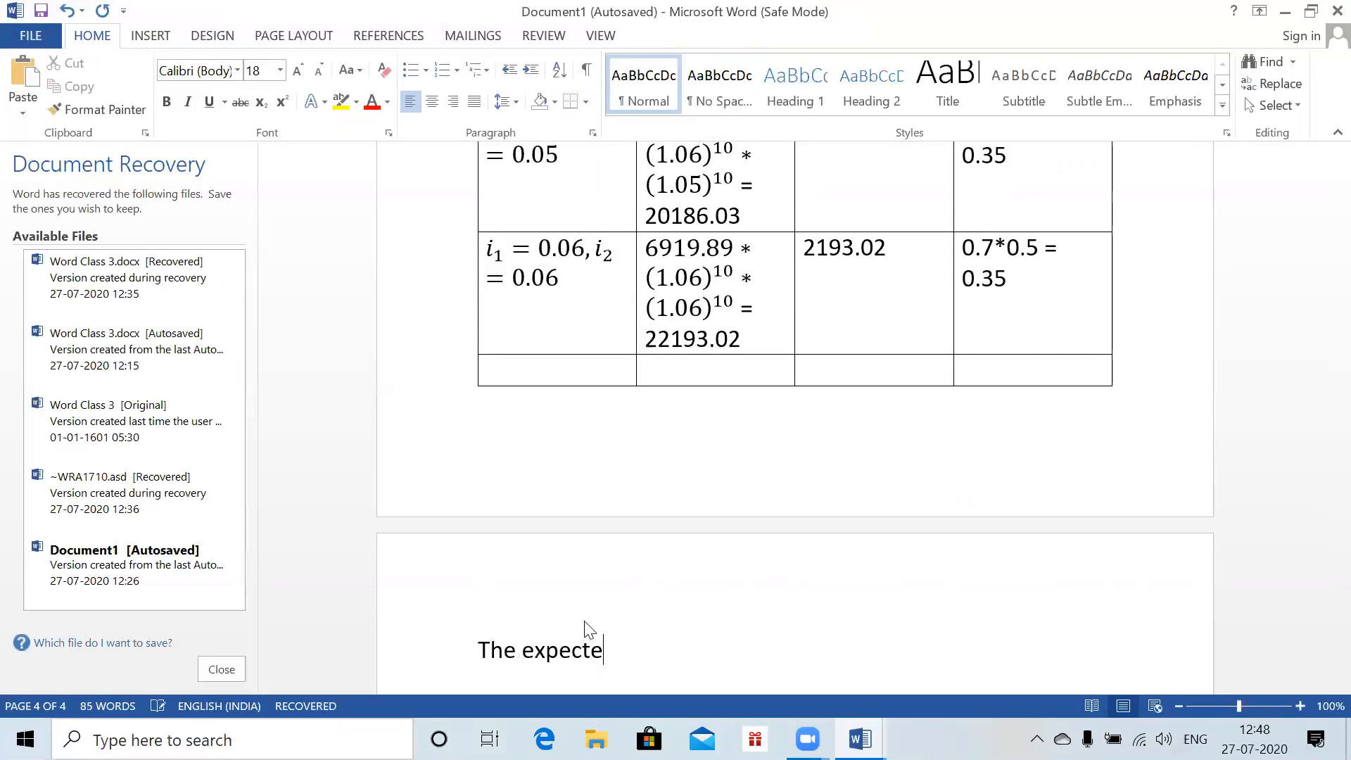
pyautogui.write('d profit :')
pyautogui.press('Return')
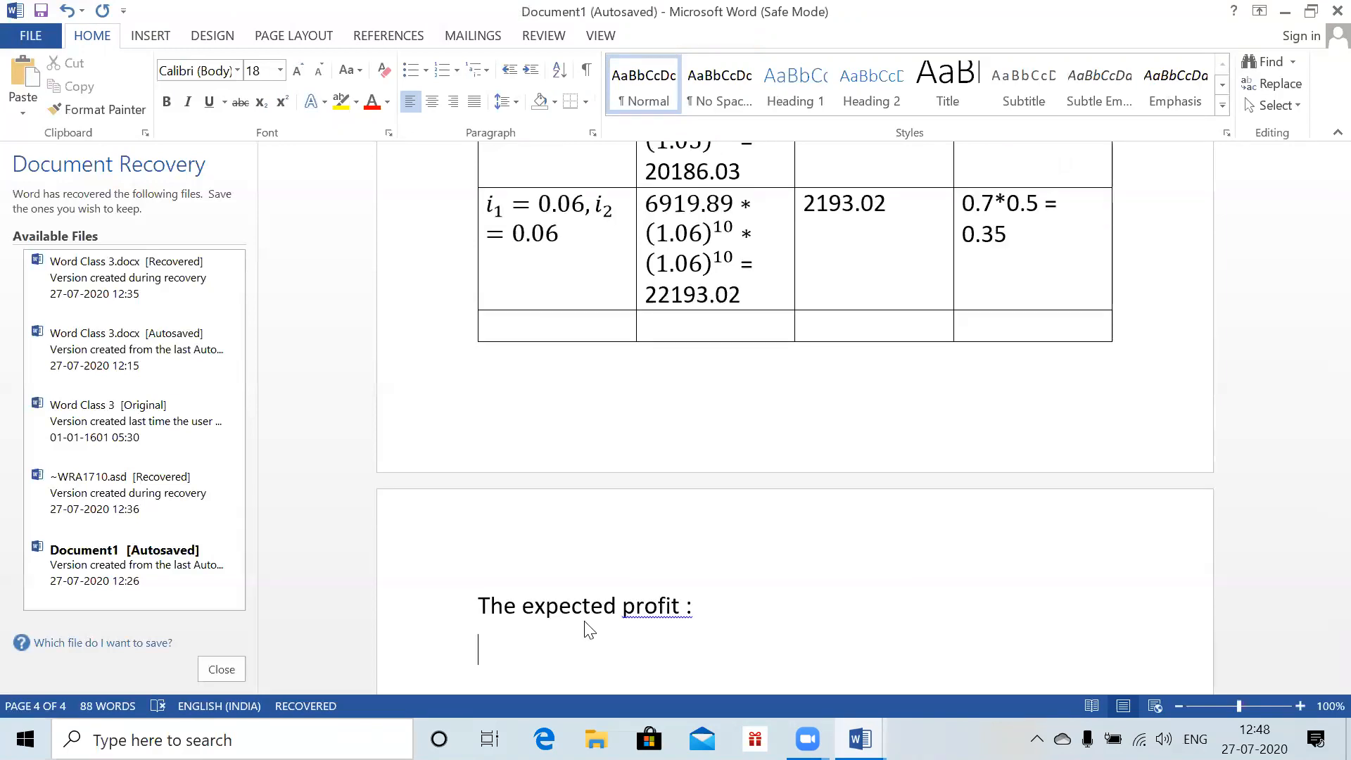
# - Insert an equation below "The expected profit :" and enter its first term, -3315.02 * 0.15
pyautogui.hotkey('alt', '=')
pyautogui.write('-33')
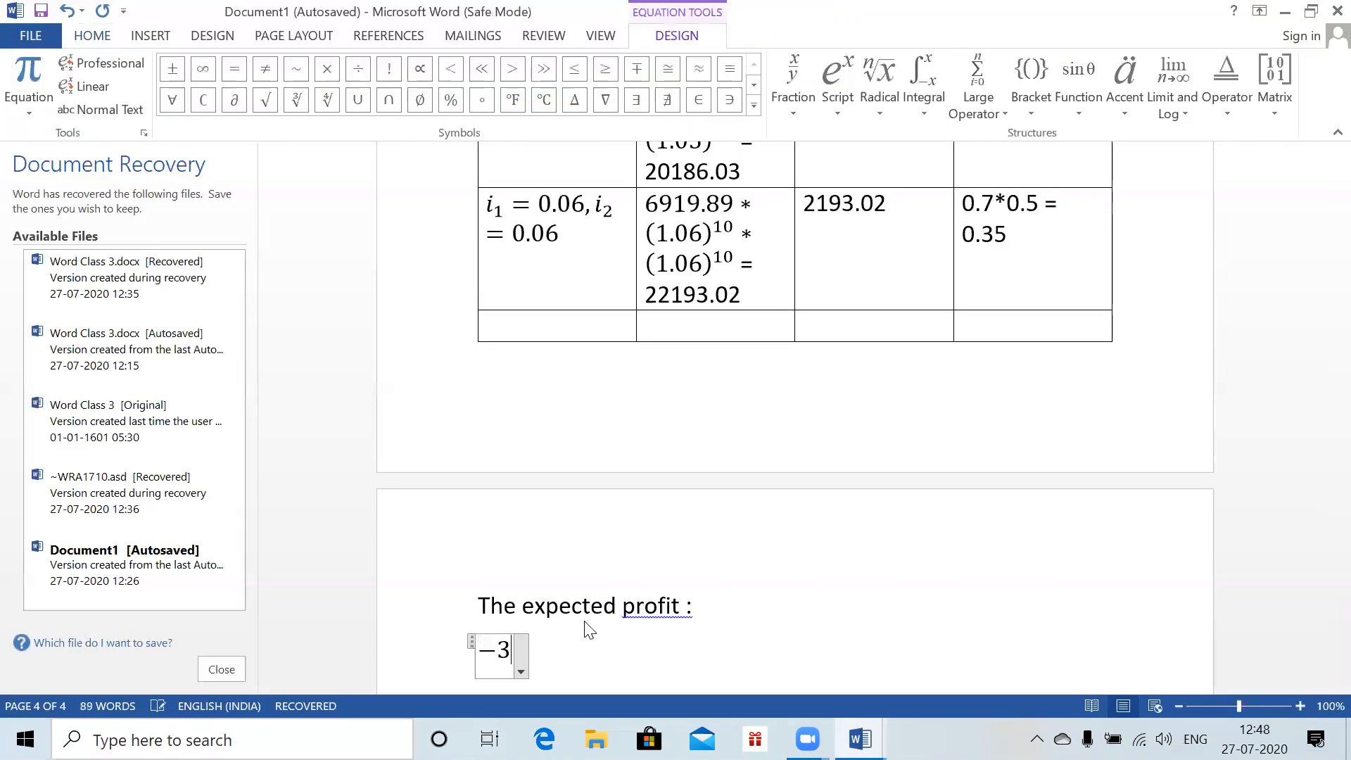
pyautogui.write('1')
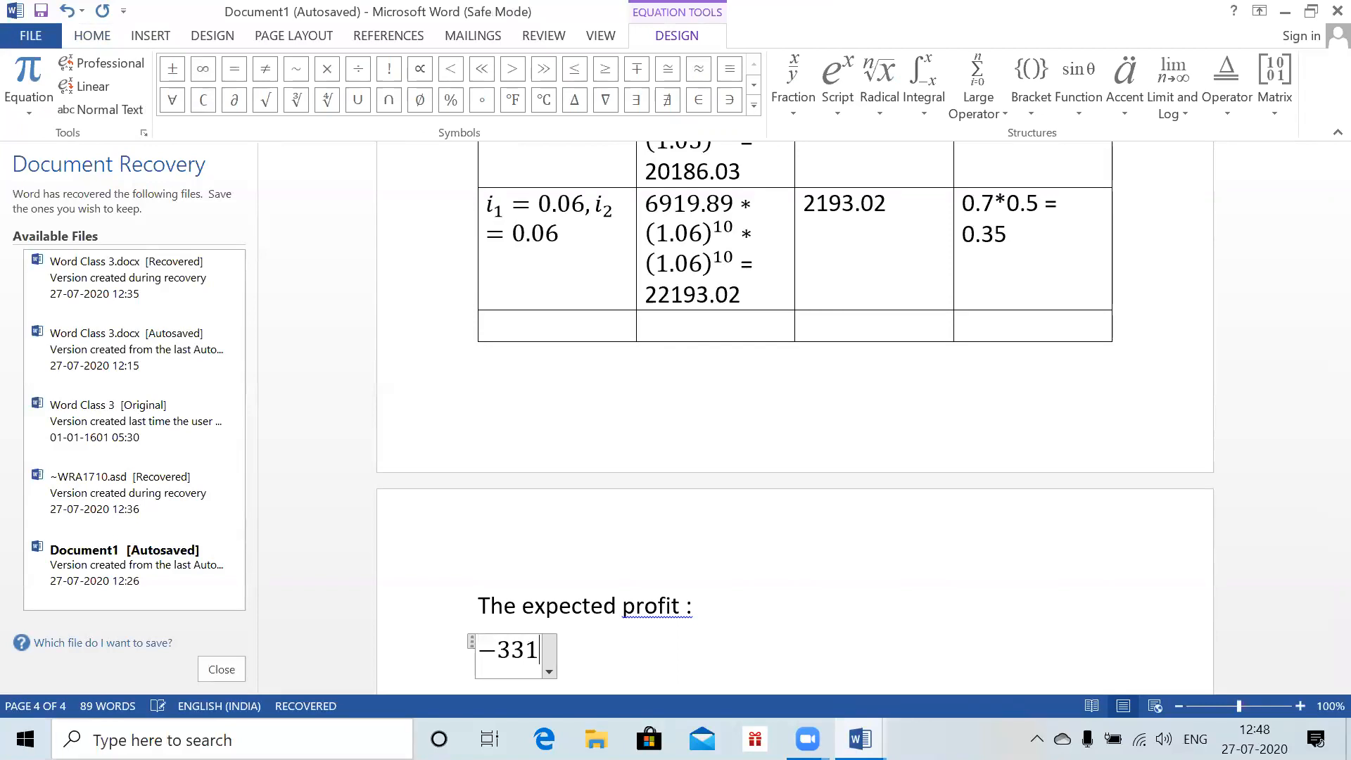
pyautogui.write('5.-')
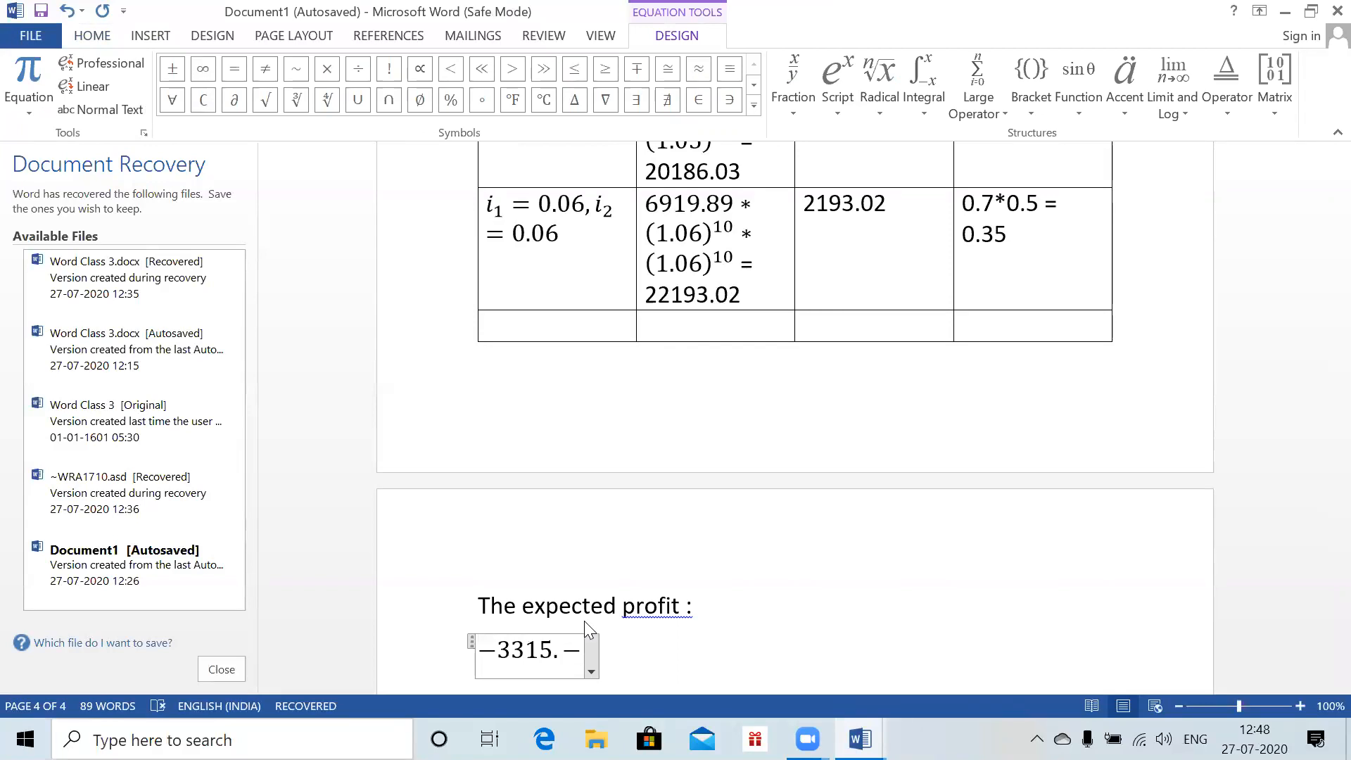
pyautogui.press('BackSpace')
pyautogui.write('02*')
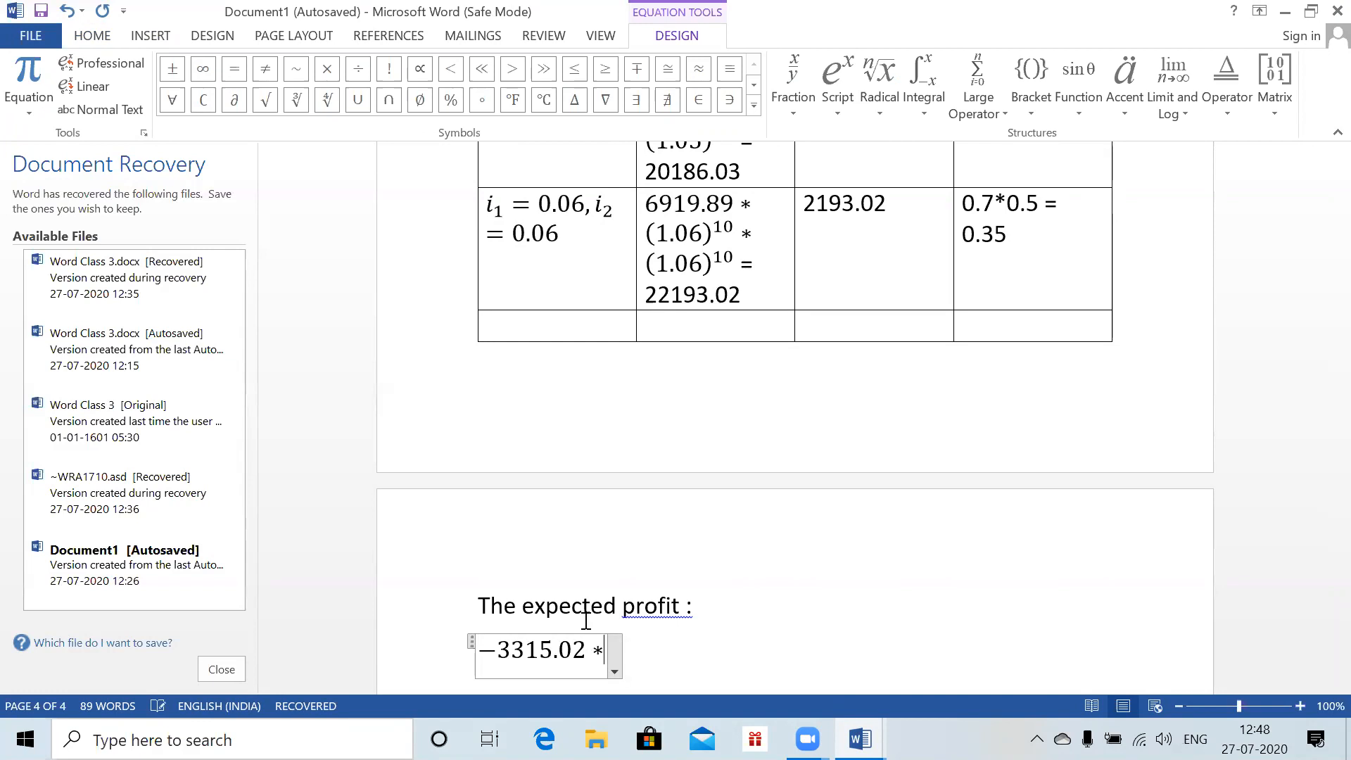
pyautogui.write('0.15')
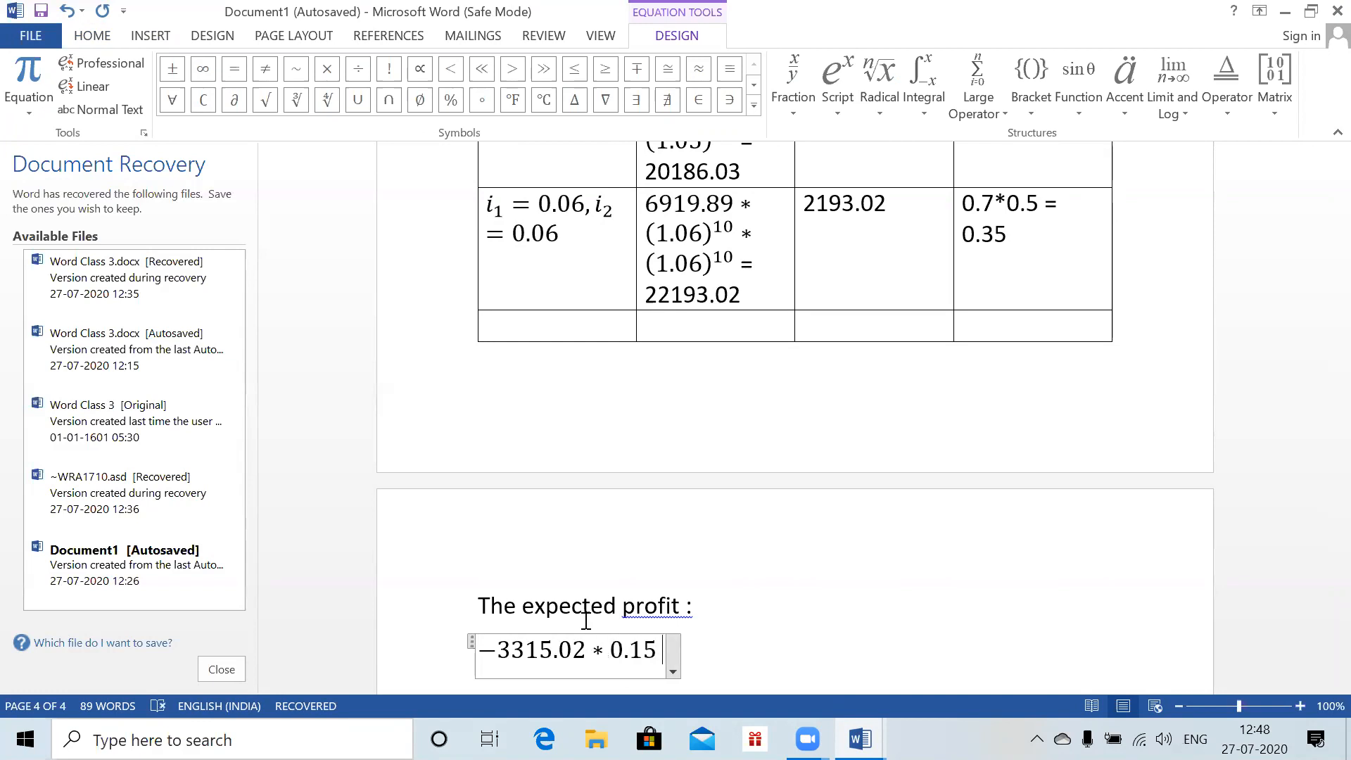
# - Extend the expected profit equation with the terms - 1656.12 * 0.15 + 186.03 * 0.35
pyautogui.write('-')
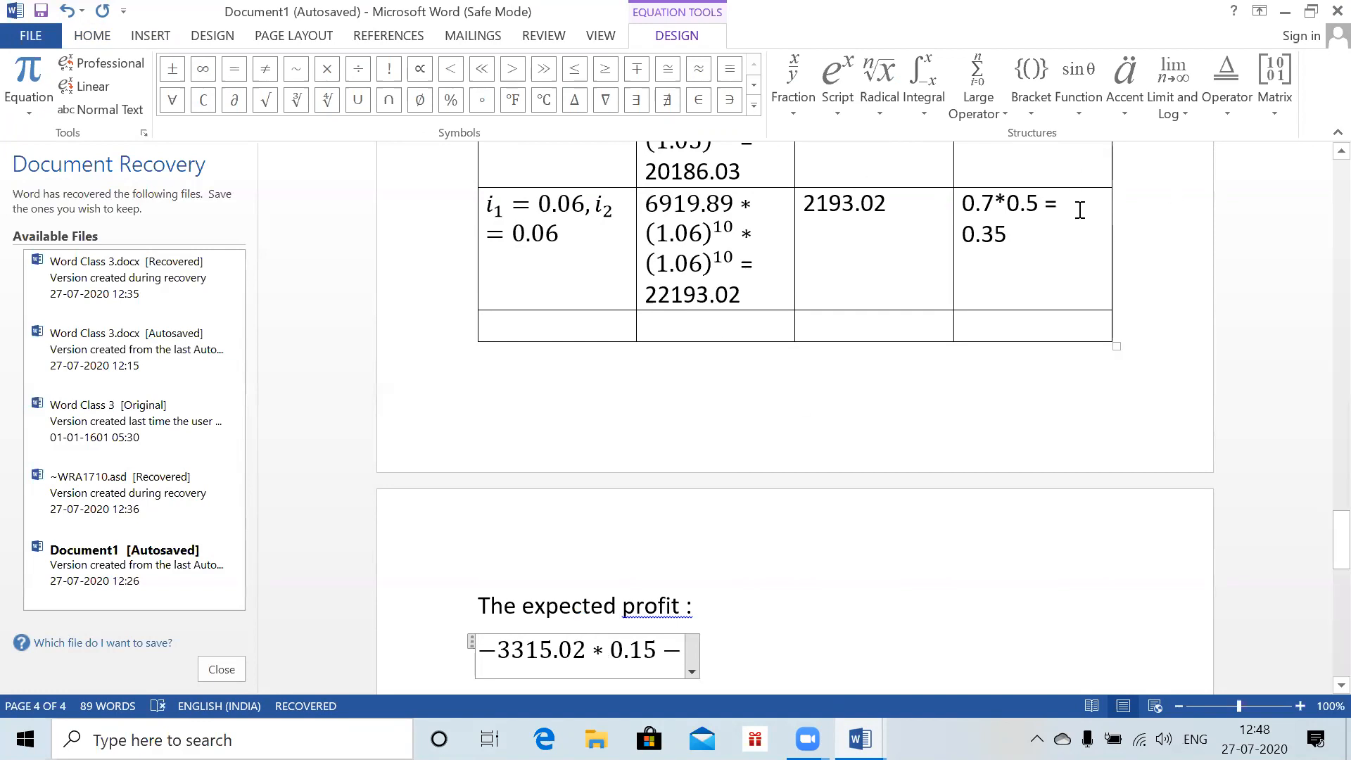
pyautogui.write('1656')
pyautogui.write('.12*')
pyautogui.write('0.15=')
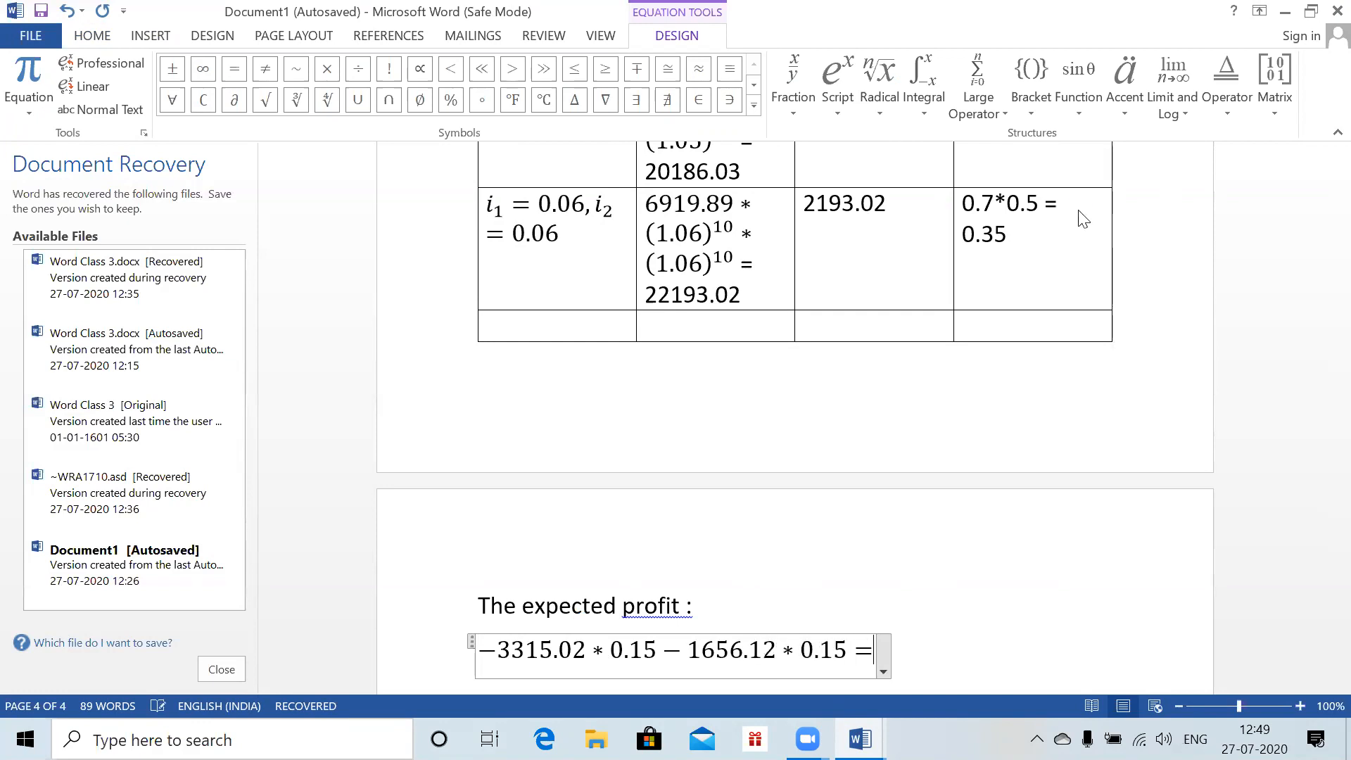
pyautogui.press('BackSpace')
pyautogui.write('+186.03')
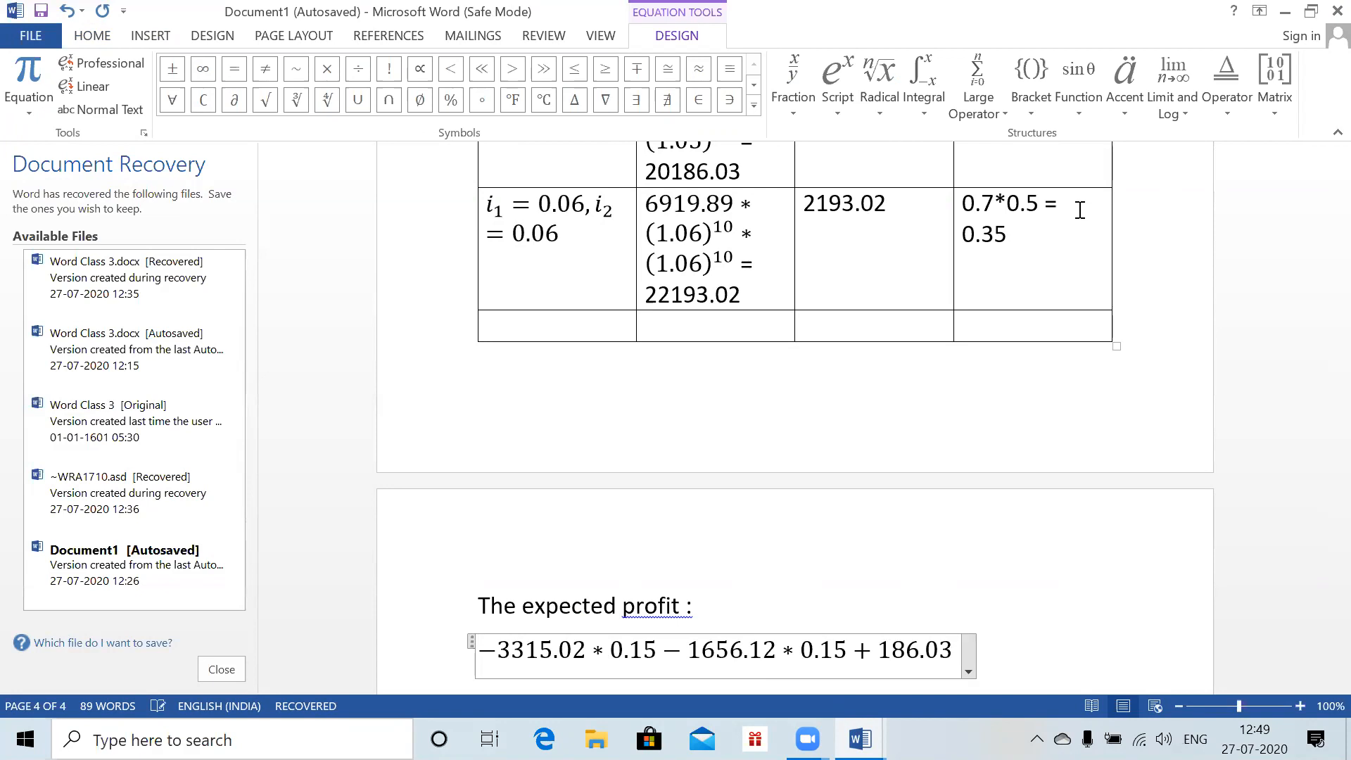
pyautogui.write(' *0.35')
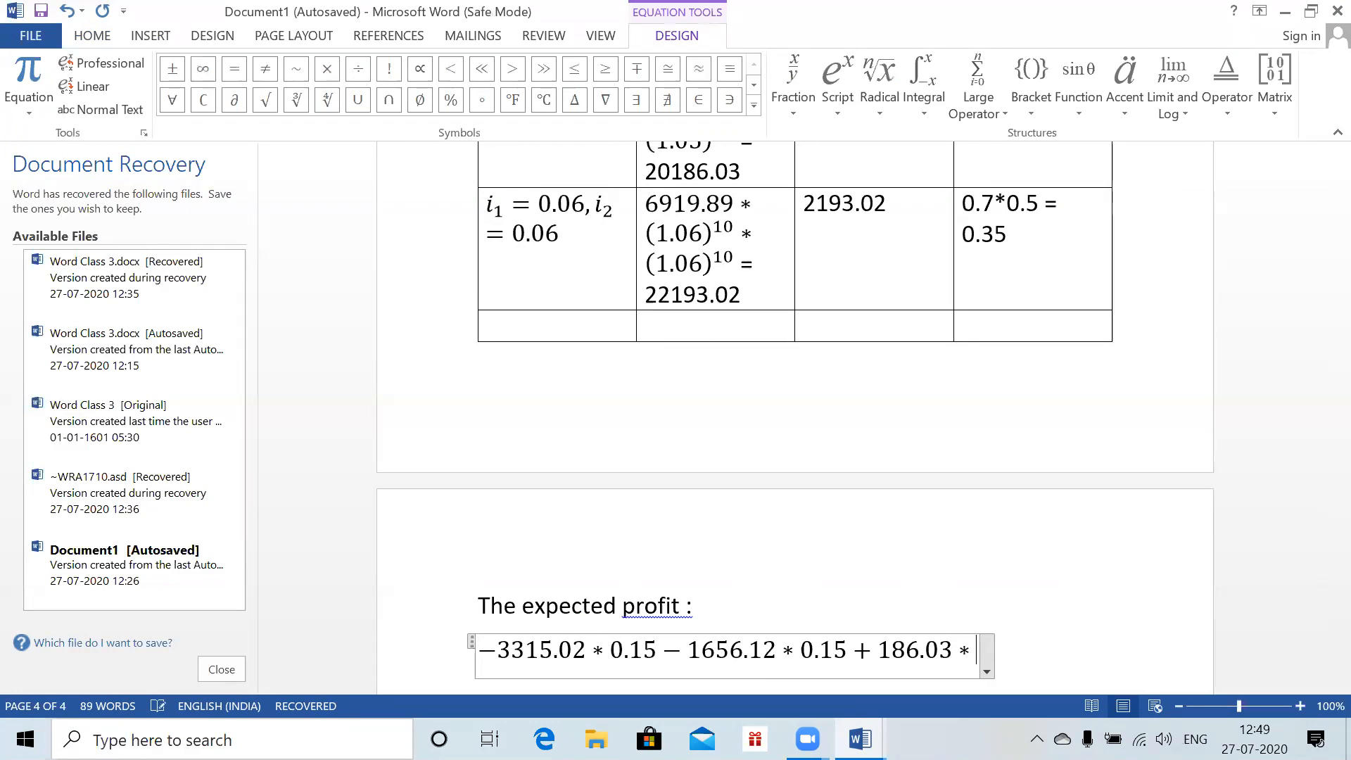
# - Complete the expected profit equation with the term + 2193.02 * 0.35 and start a new line below it
pyautogui.write(' +')
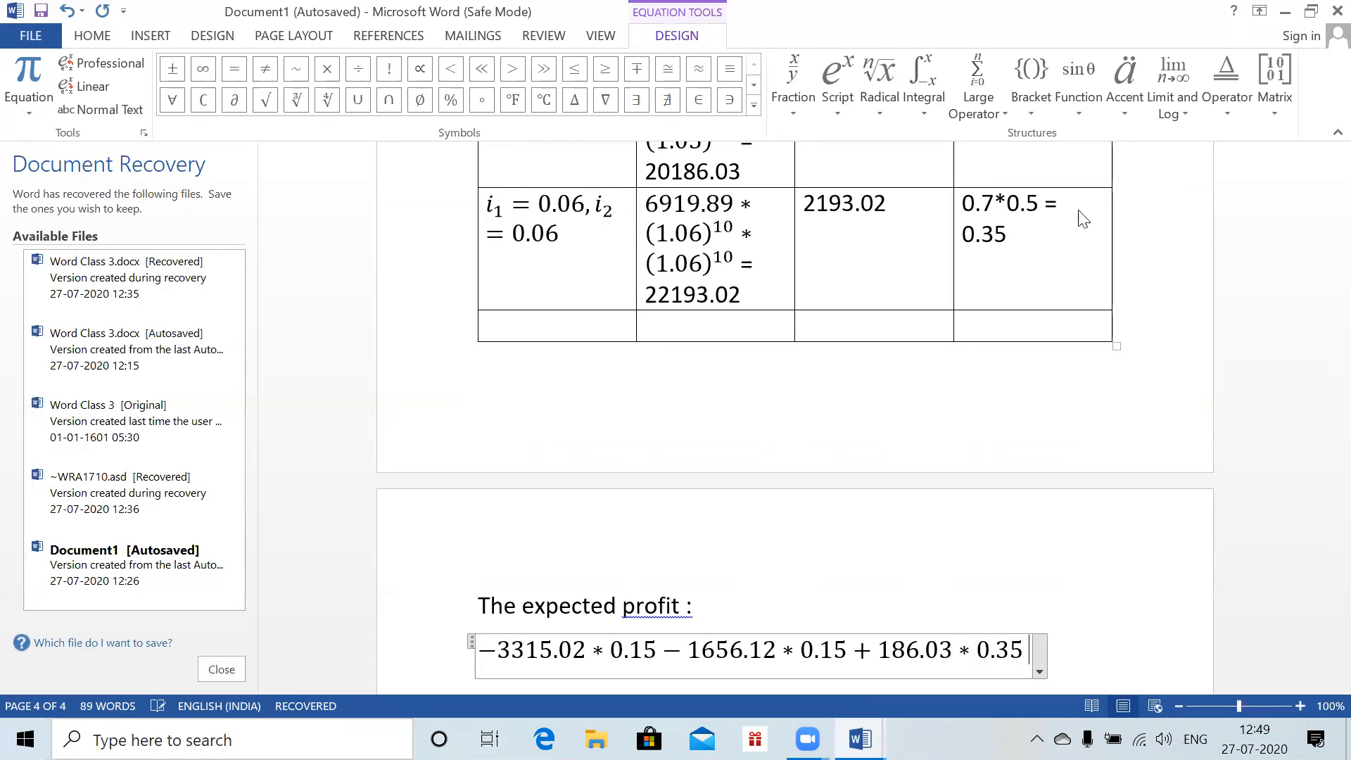
pyautogui.write('21')
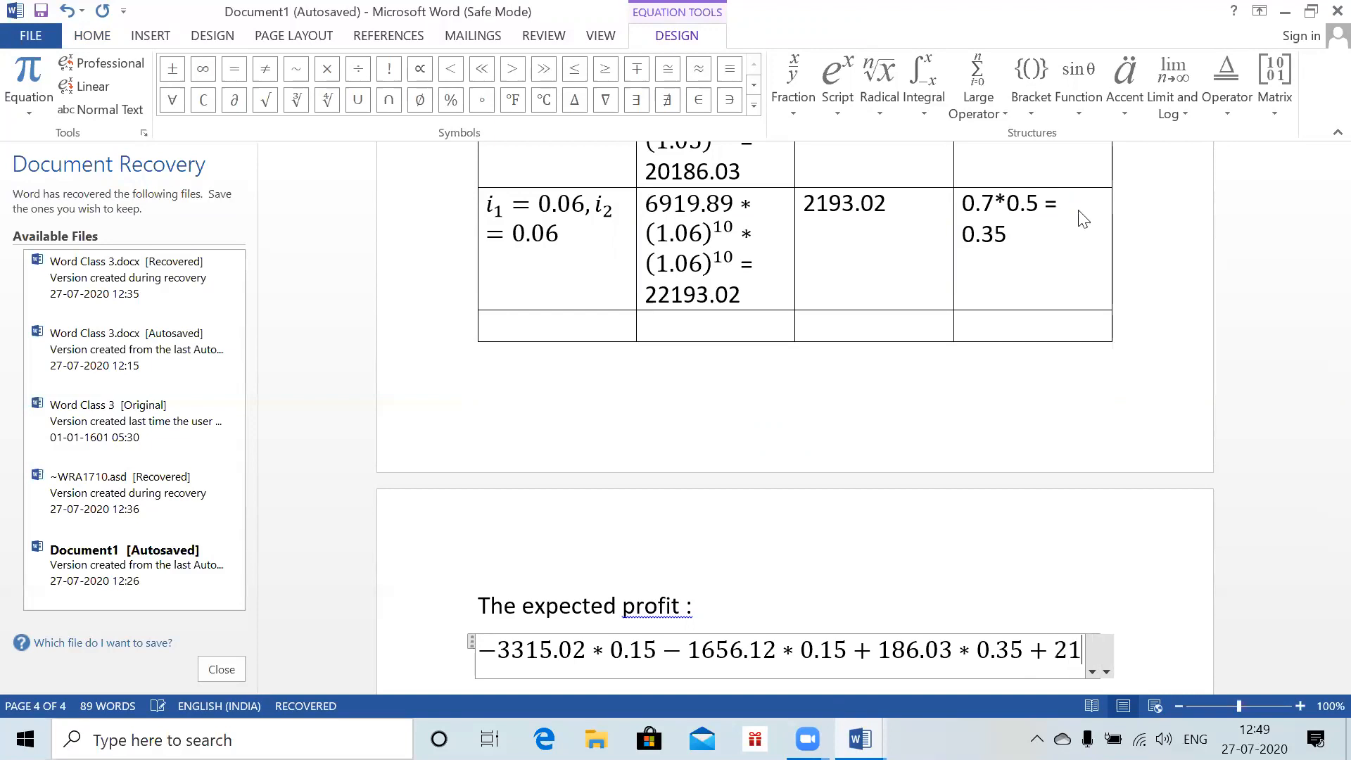
pyautogui.write('93.05')
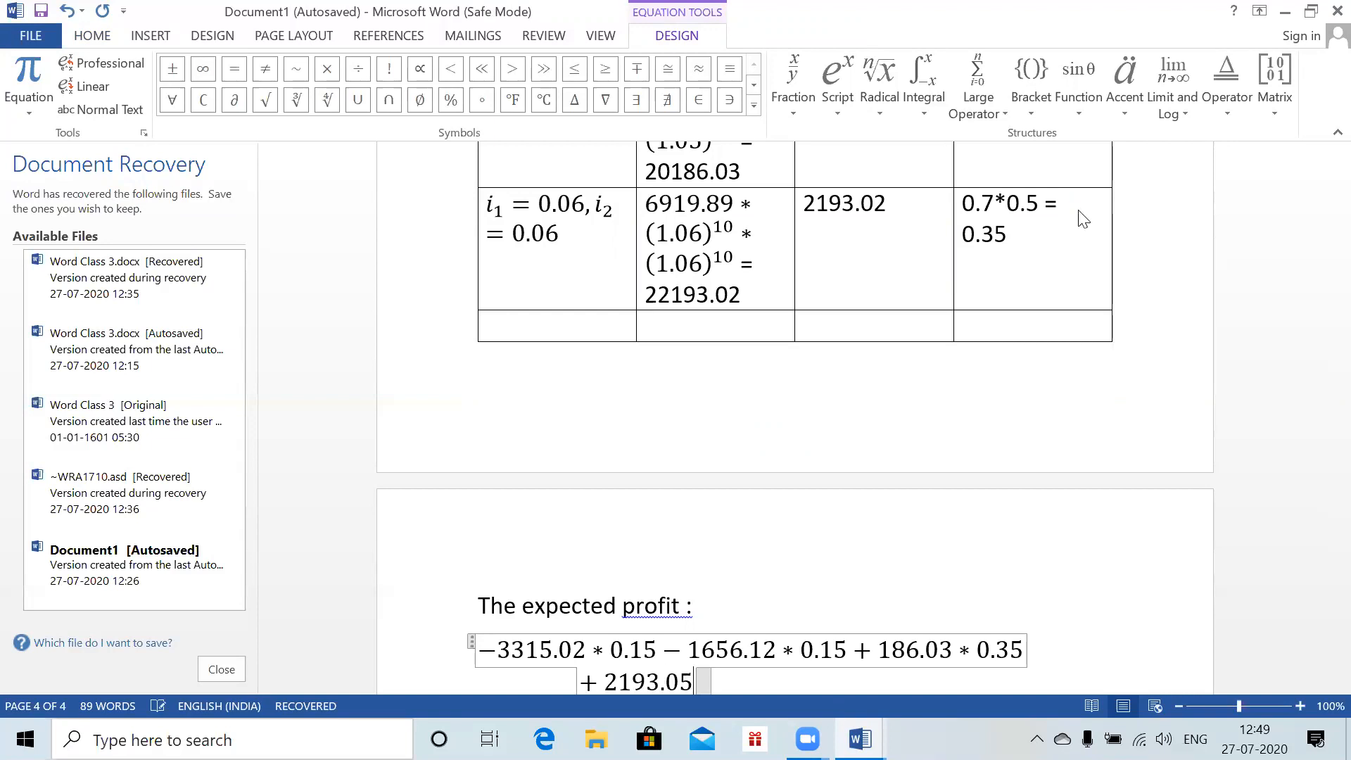
pyautogui.press('BackSpace')
pyautogui.write('2*0.35')
pyautogui.press('Return')
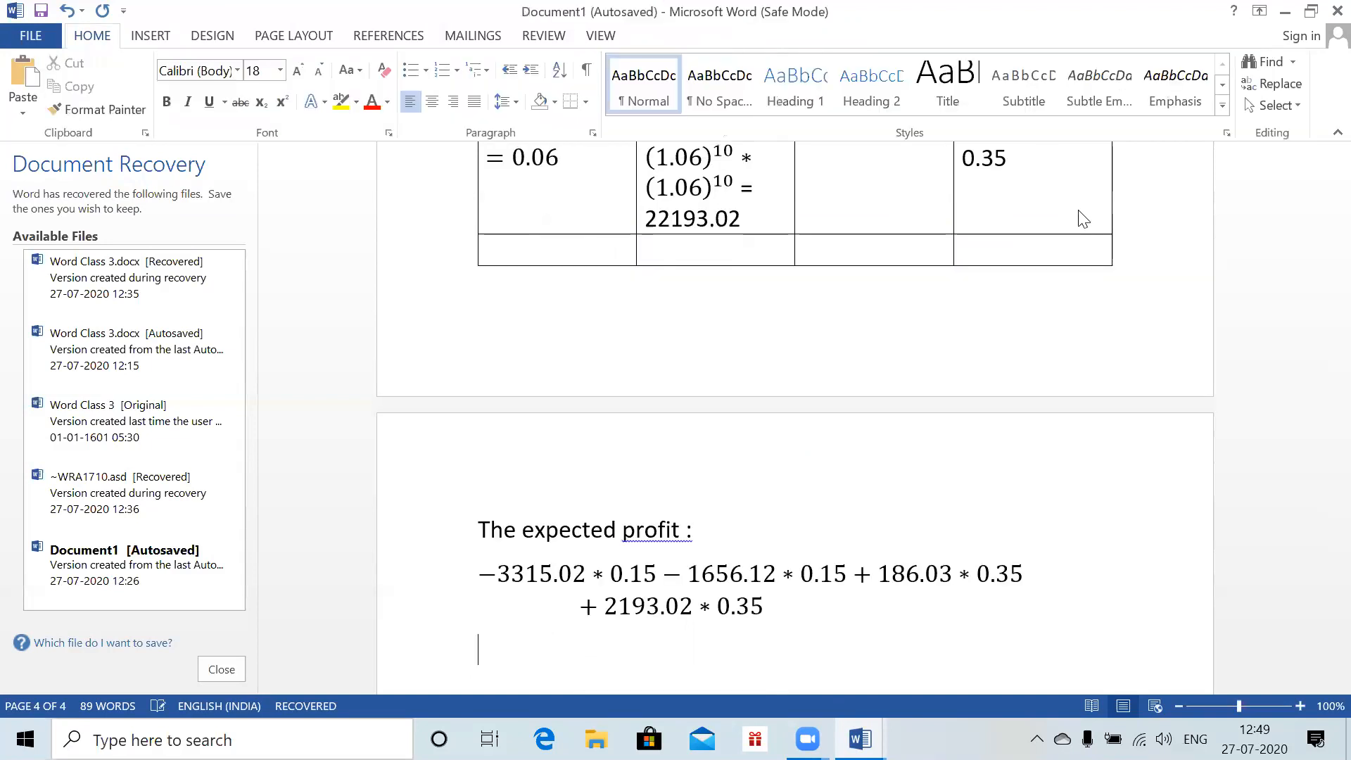
# - Enter the result as a new equation, "= 87.00", followed by a new line
pyautogui.hotkey('alt', '=')
pyautogui.write('= ')
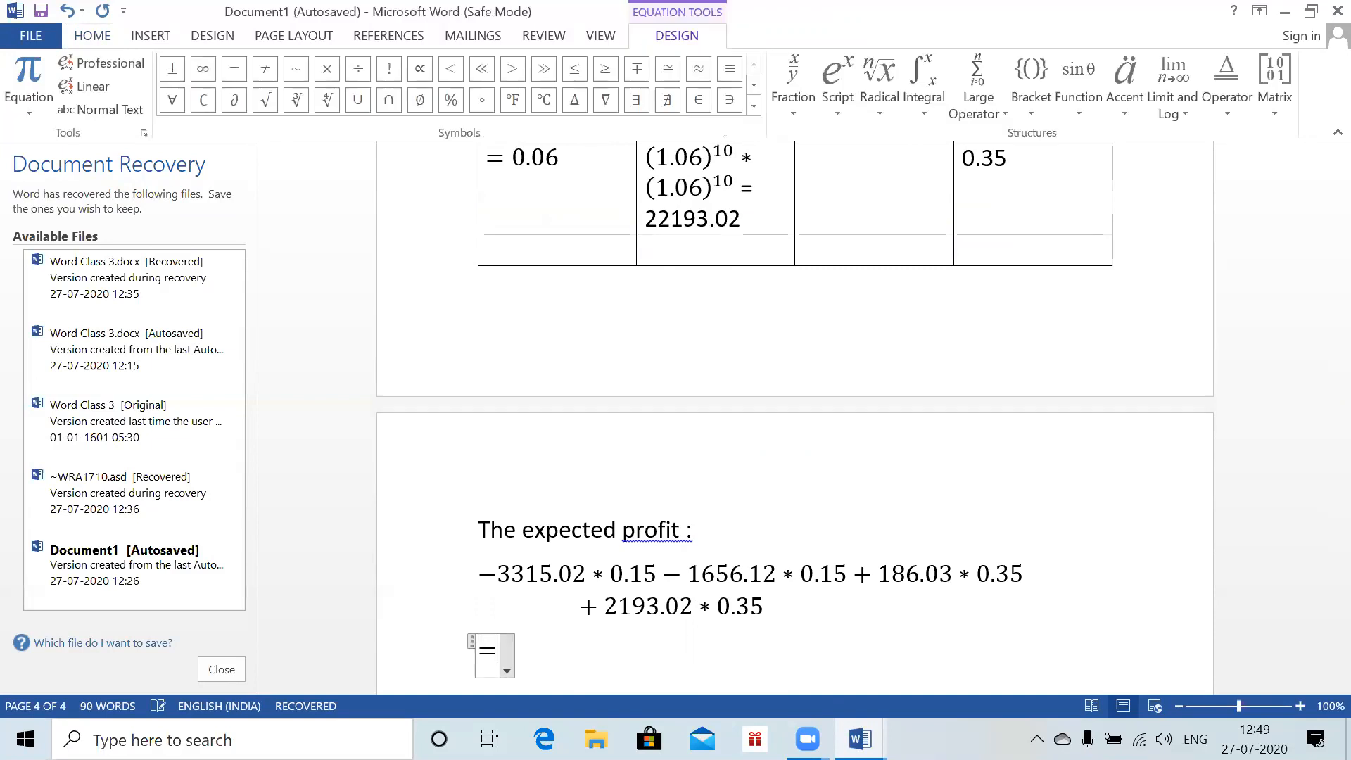
pyautogui.write('87.00')
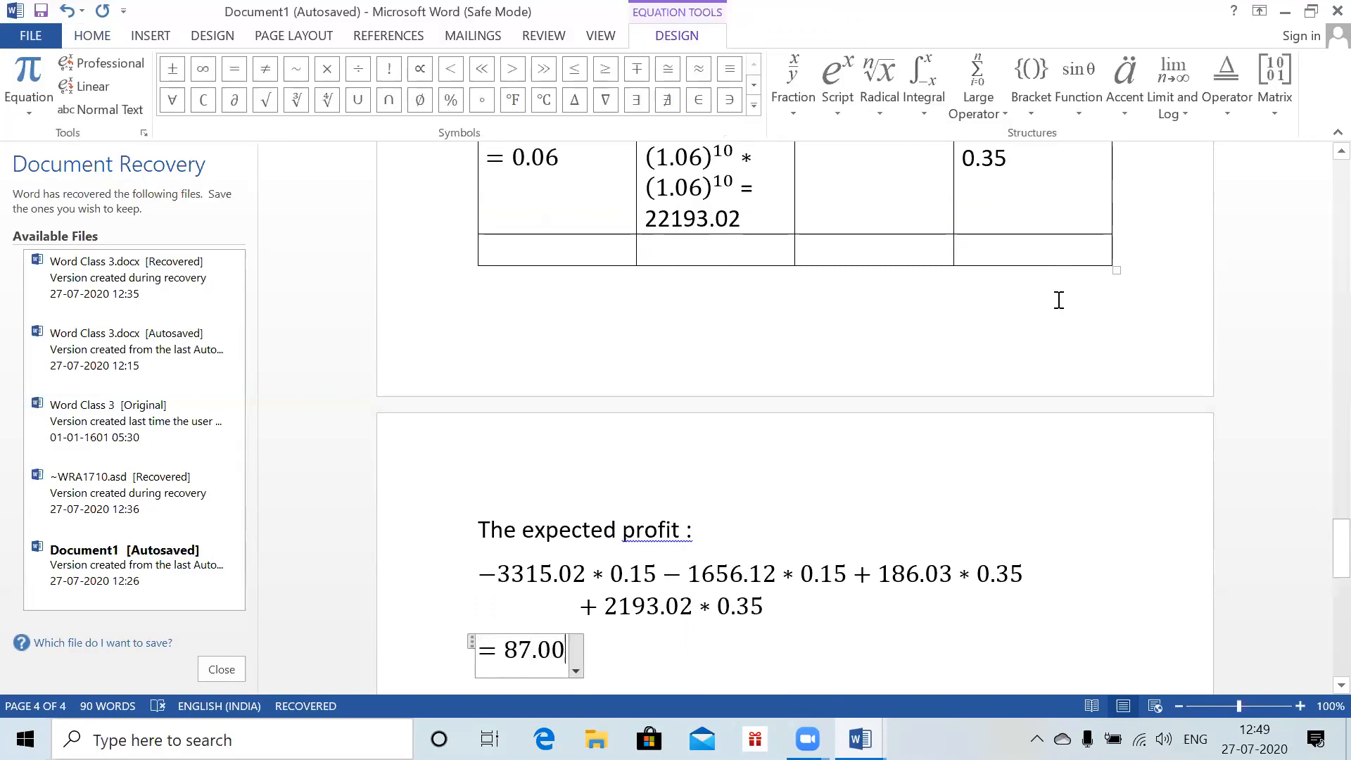
pyautogui.press('Return')
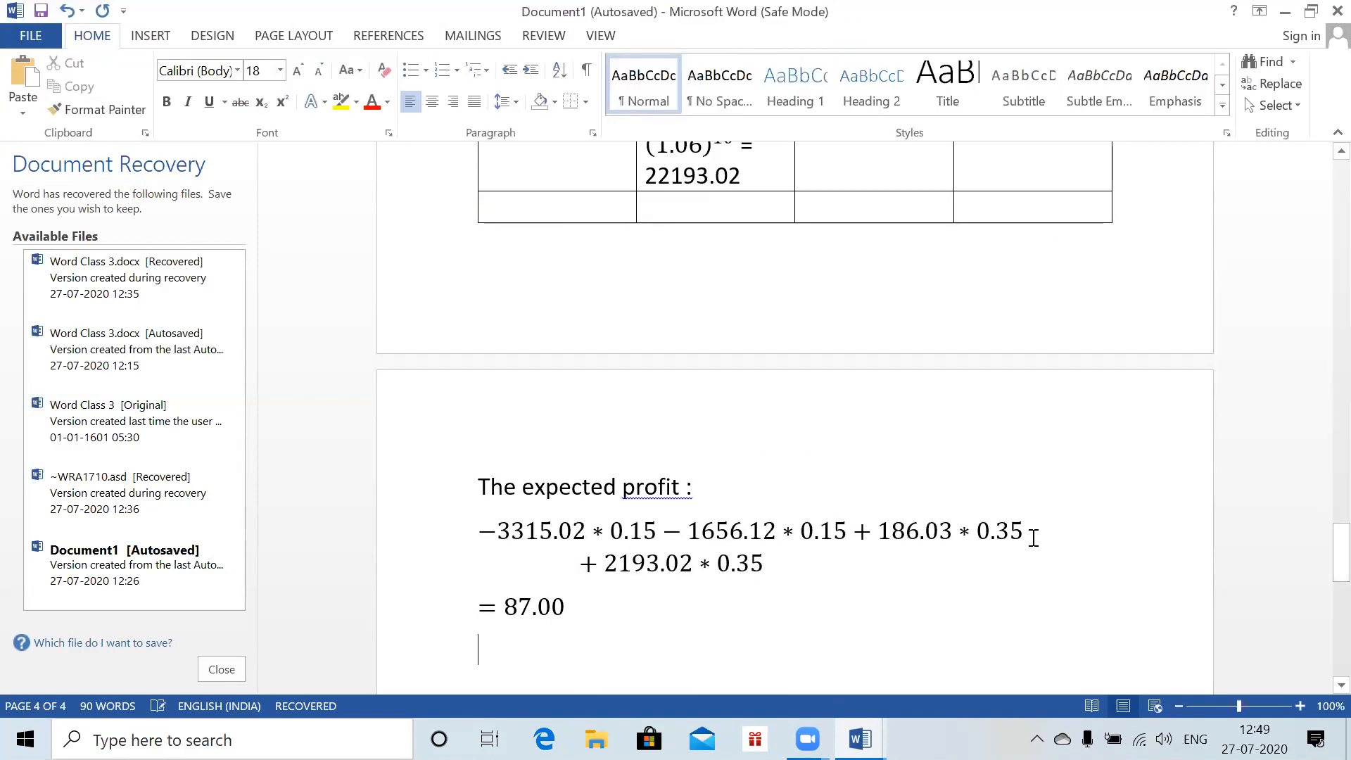
# - Zoom out to 70% and review the part (ii) table together with the expected profit calculation
pyautogui.keyDown('ctrl'); pyautogui.scroll(-3, 1033, 538); pyautogui.keyUp('ctrl')
pyautogui.moveTo(1321, 574); pyautogui.dragTo(1321, 524)
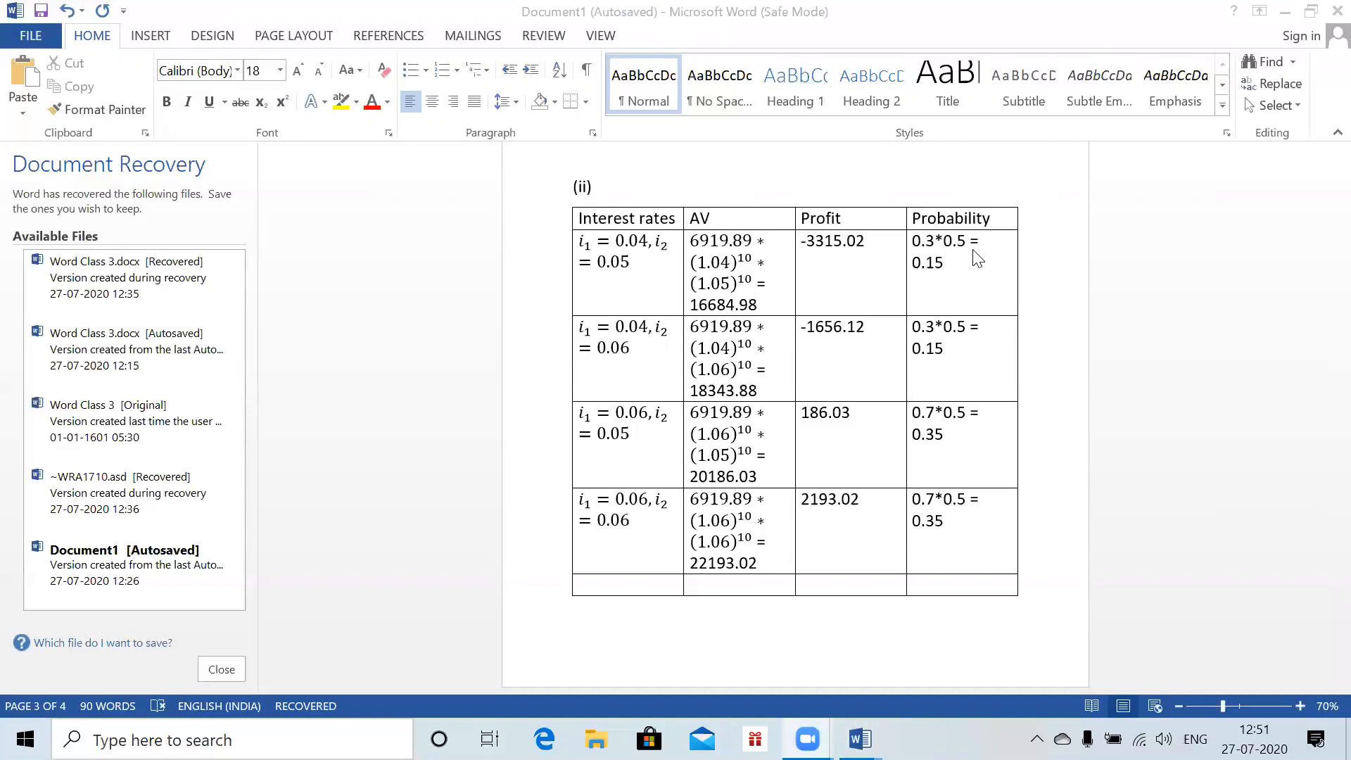
pyautogui.click(1157, 454)
pyautogui.click(1064, 381)
pyautogui.scroll(-3, 1063, 380)
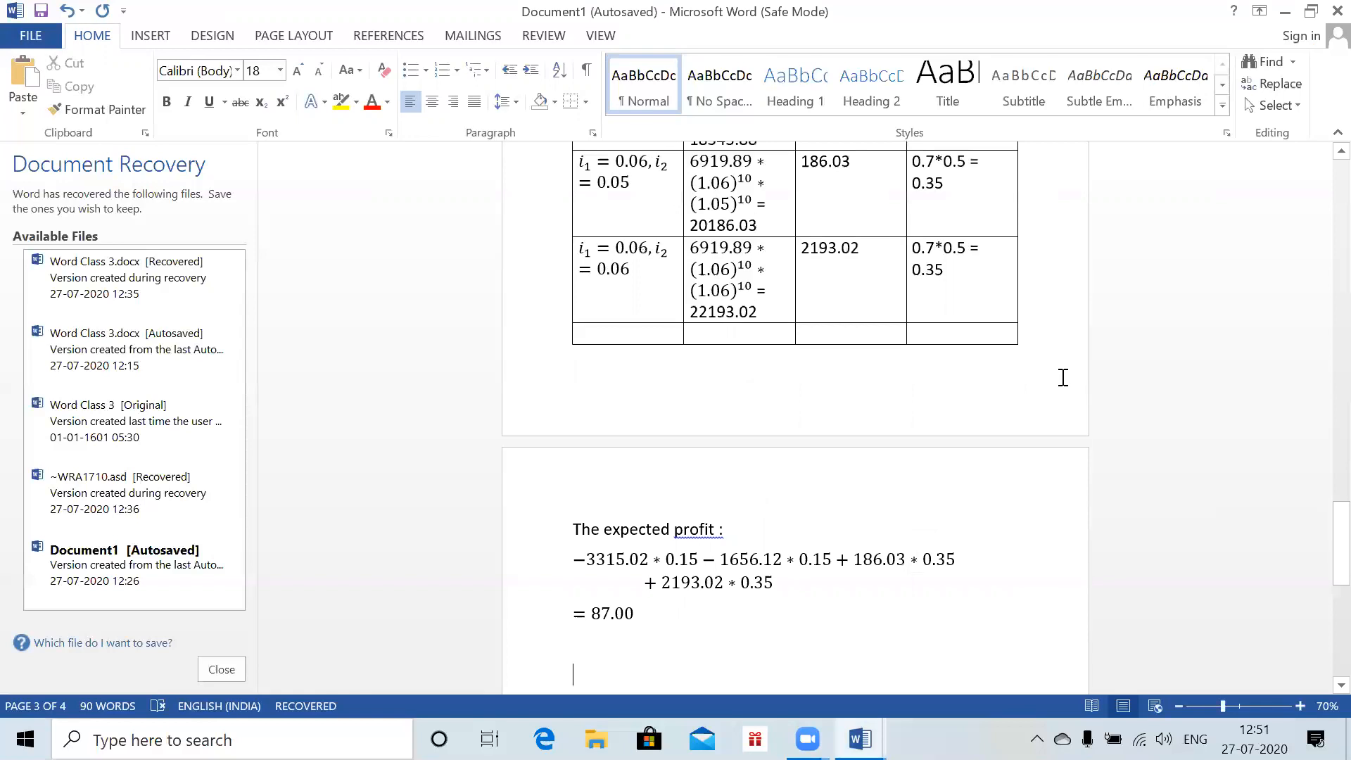
pyautogui.scroll(-1, 1063, 378)
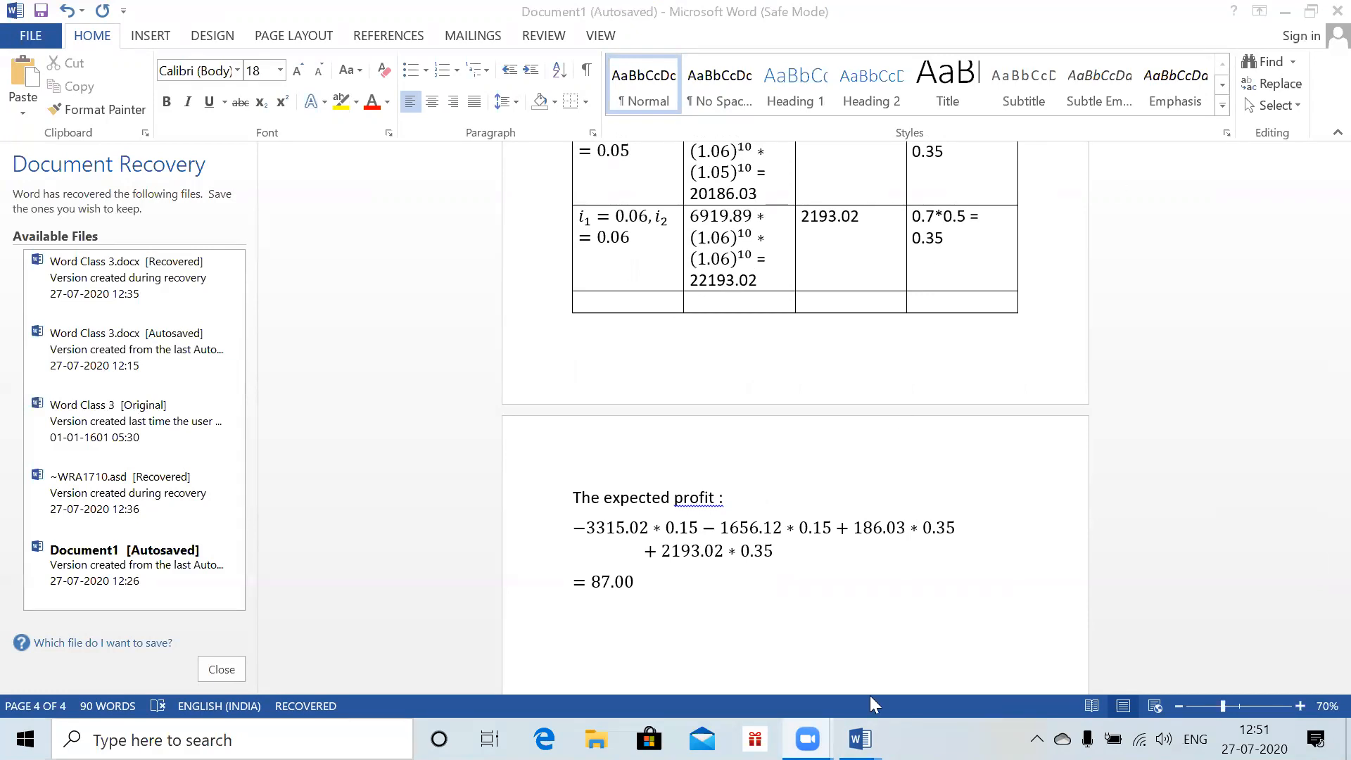
# - Switch to the Word Class 3.docx document and start item (iii) under Question 3 with "Explain"
pyautogui.moveTo(859, 739)
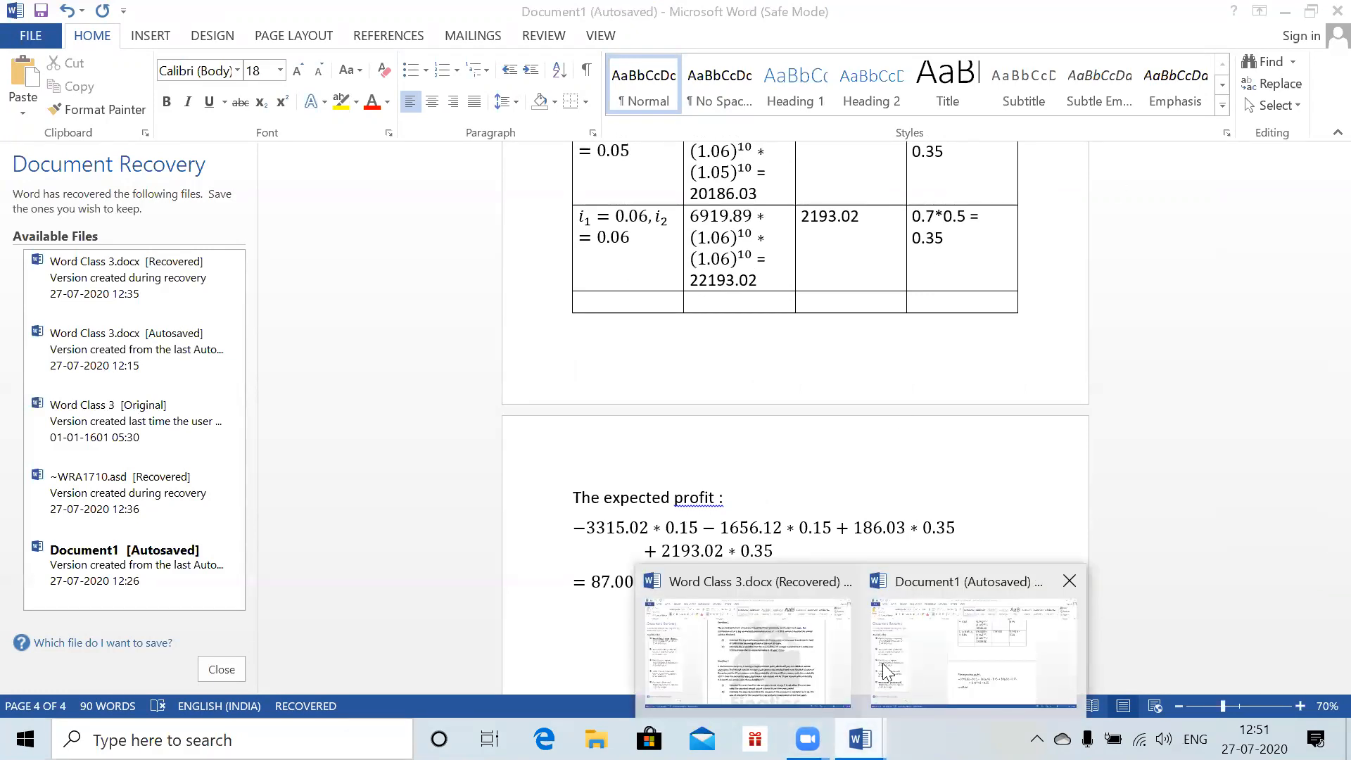
pyautogui.click(516, 658)
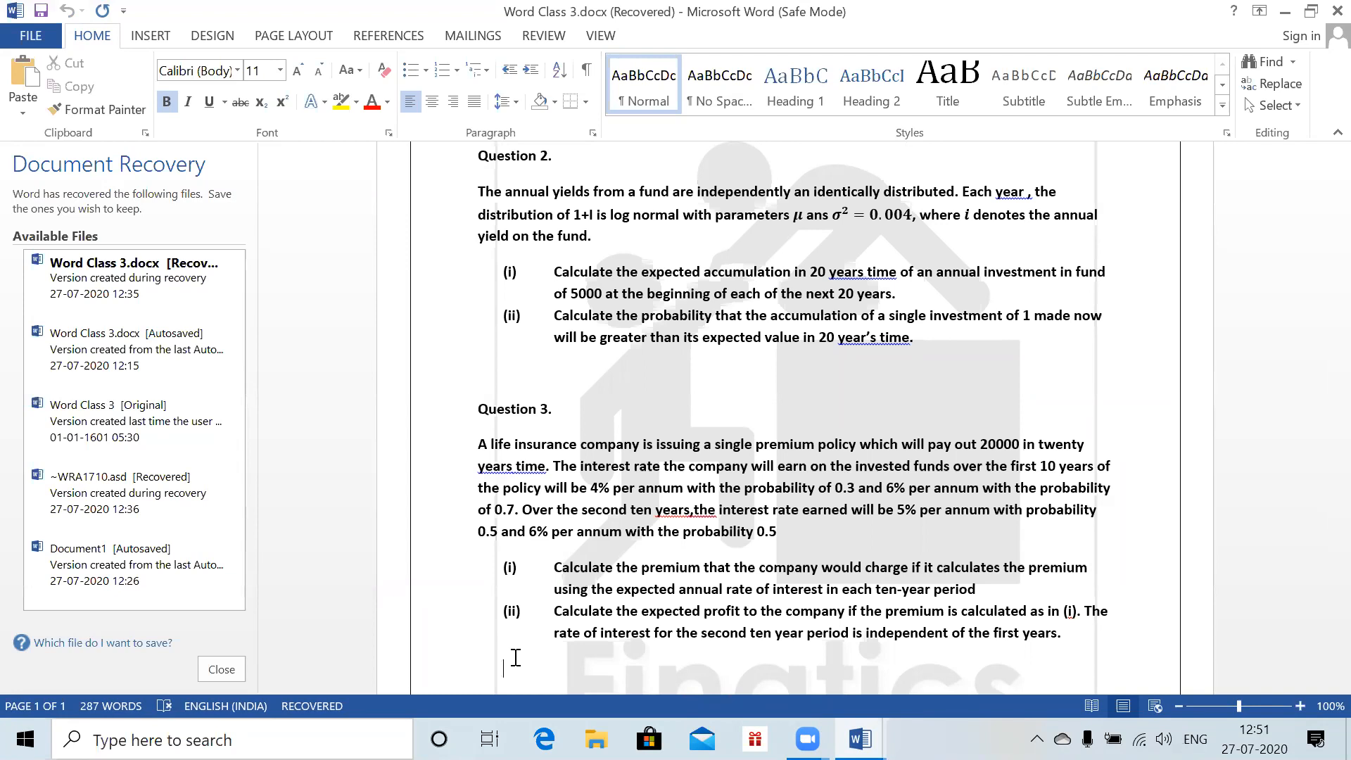
pyautogui.write('(iii)')
pyautogui.press('Tab')
pyautogui.write('Exe')
pyautogui.press('BackSpace')
pyautogui.write('plain')
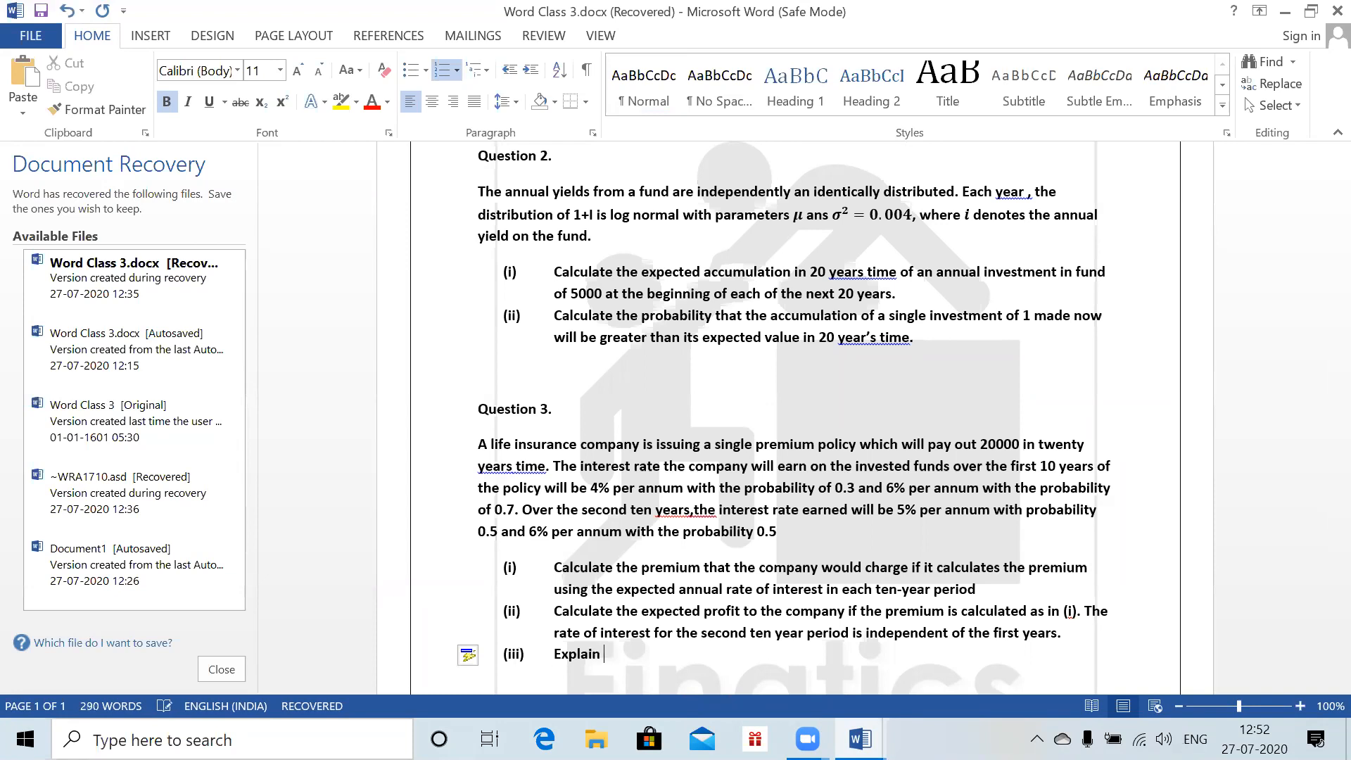
# - Complete item (iii) with "why, despie the company using the expected rate of interest to calculate the premium, there is a positive expected profit." and start item (iv)
pyautogui.write(' why, despie the ')
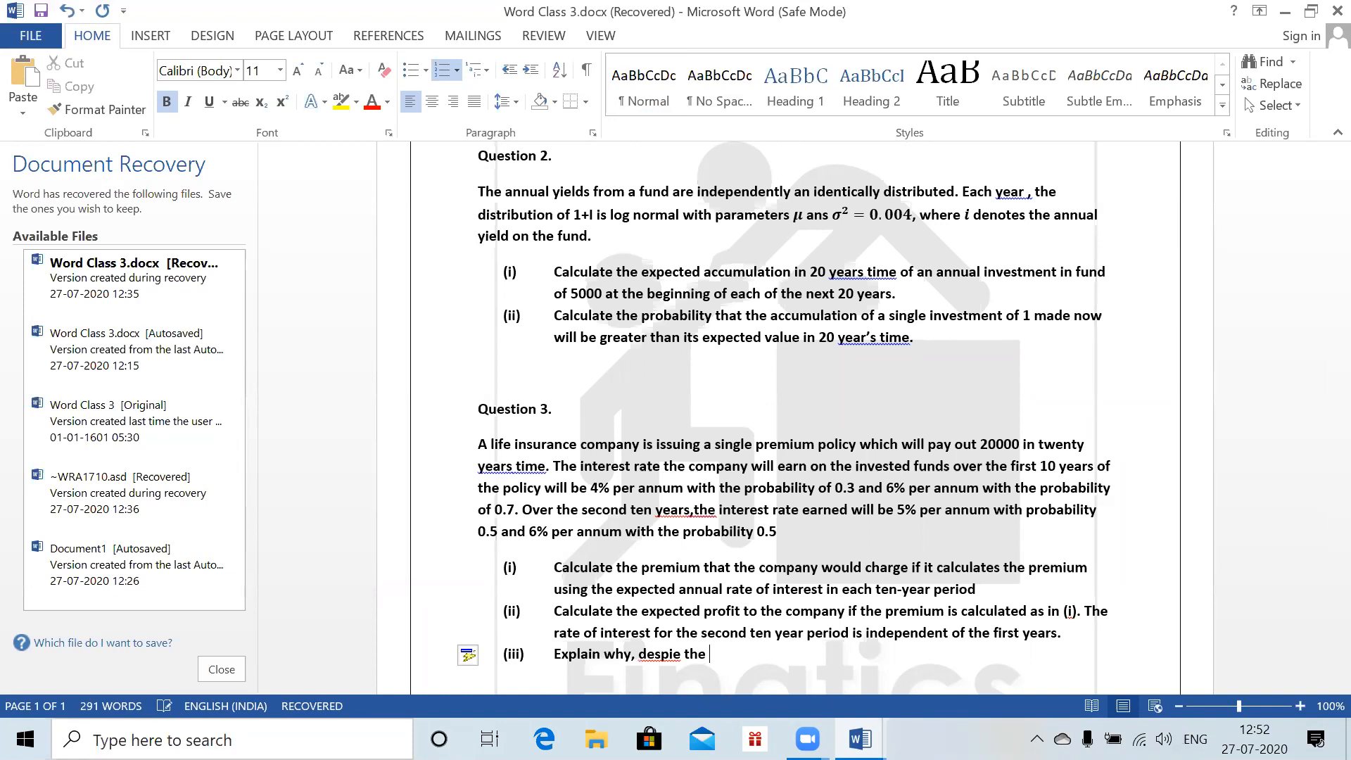
pyautogui.write('company using the expec')
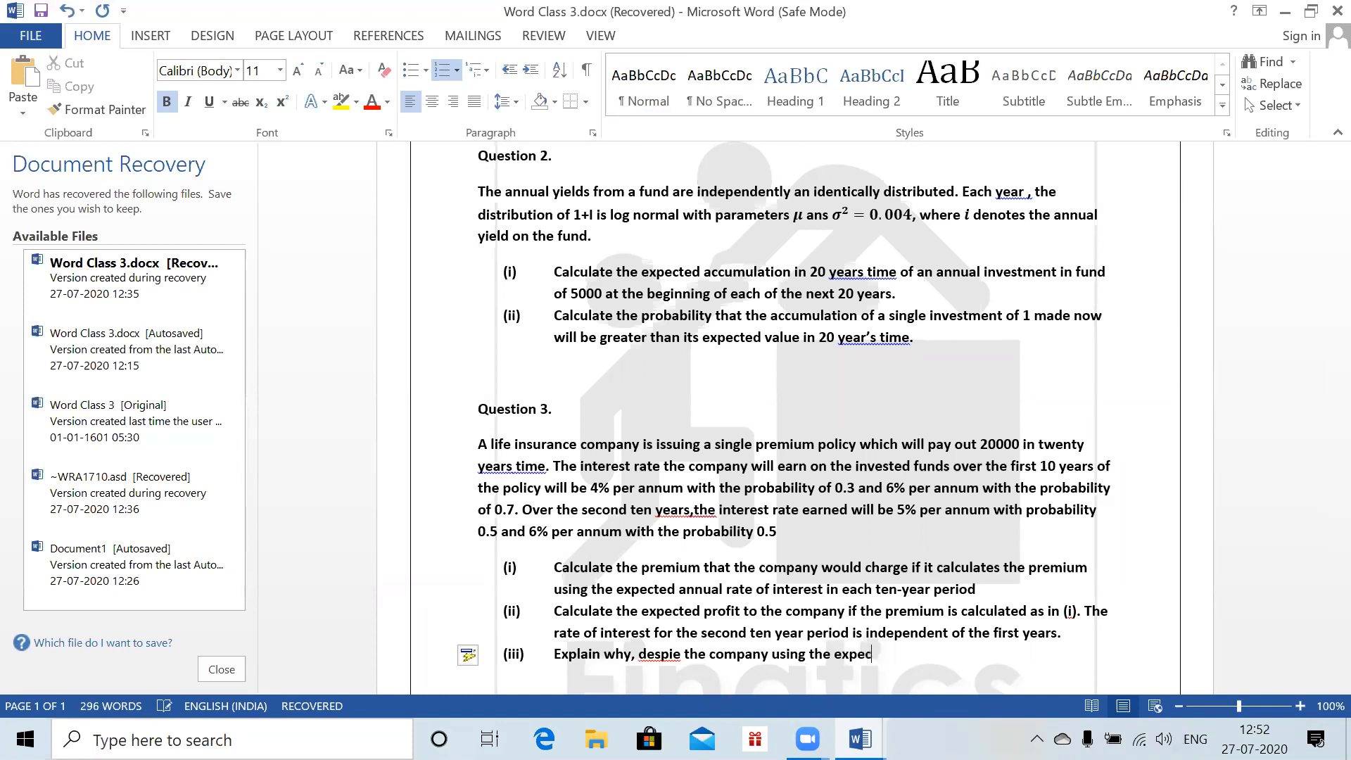
pyautogui.write('te d rate of interest ')
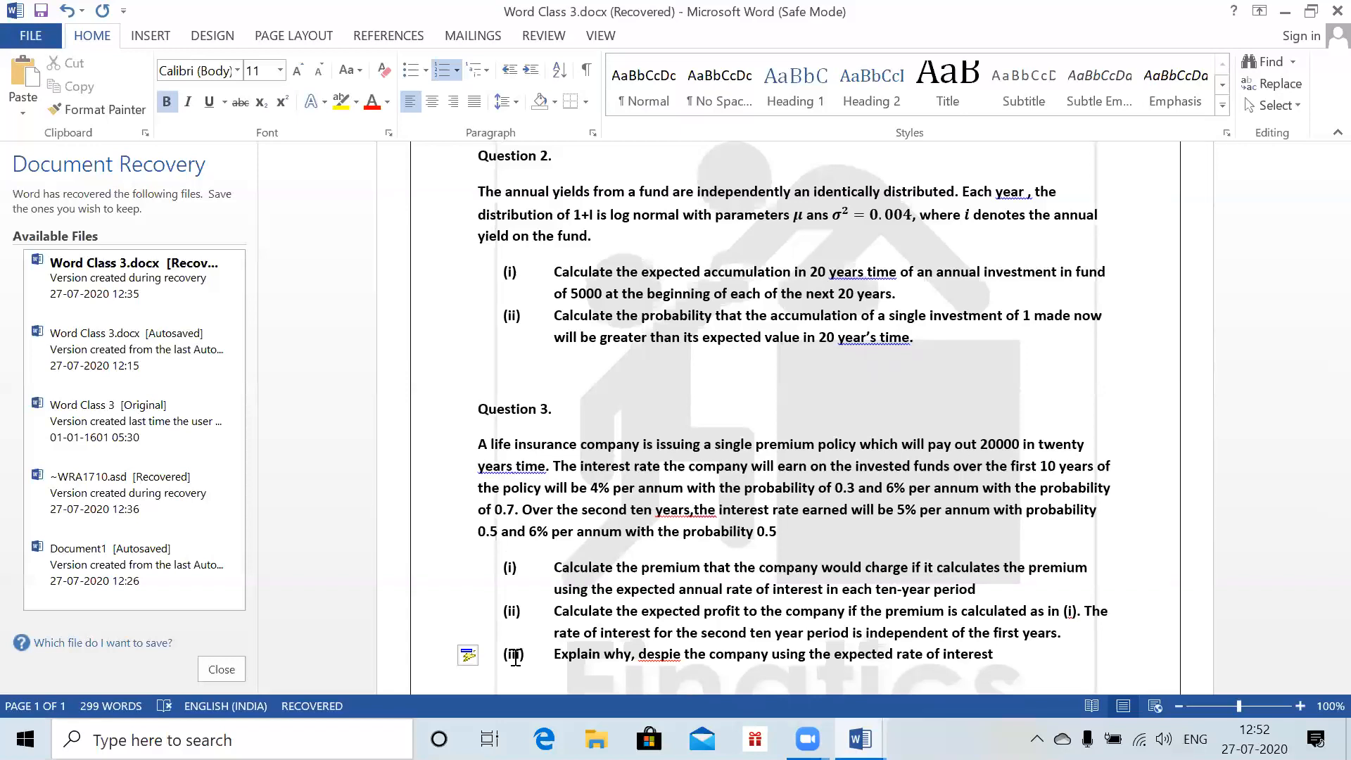
pyautogui.write('to calculate the premi')
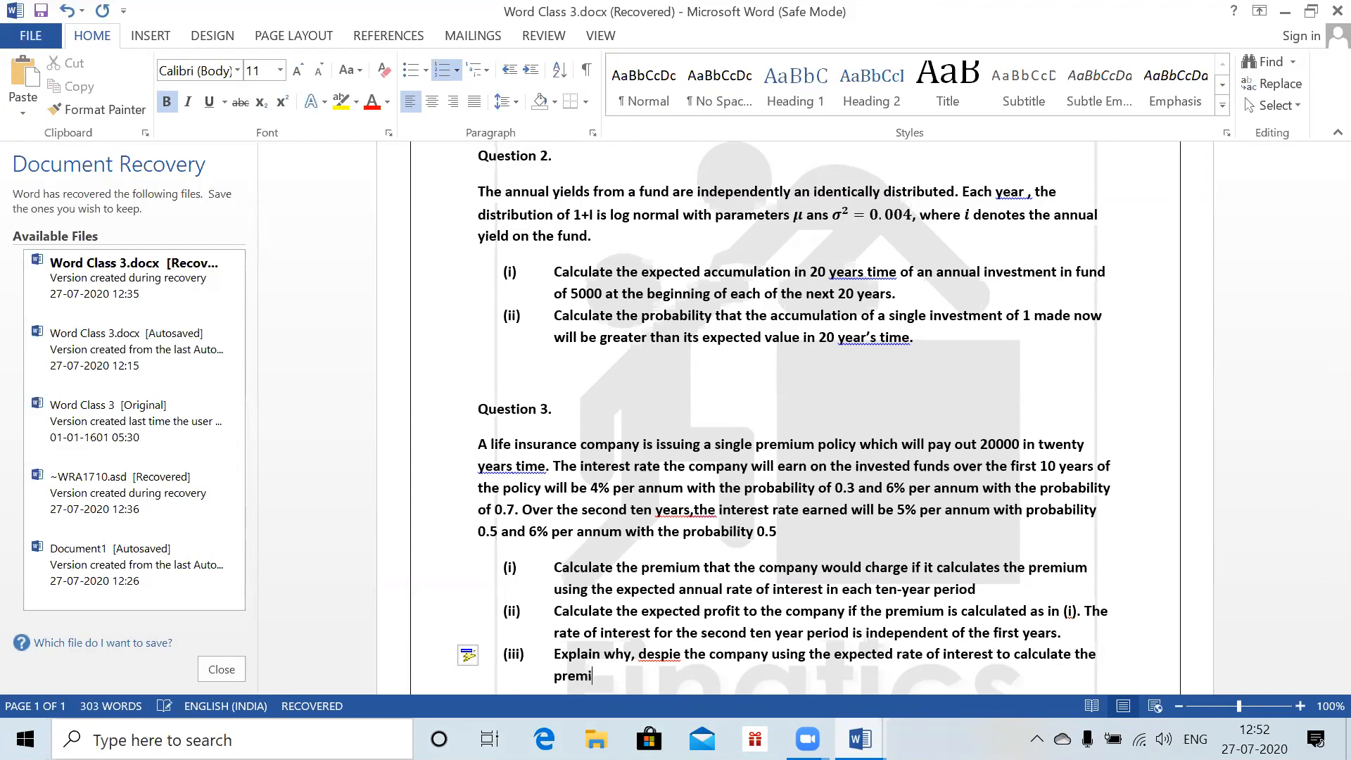
pyautogui.write('um, there is a positive expected')
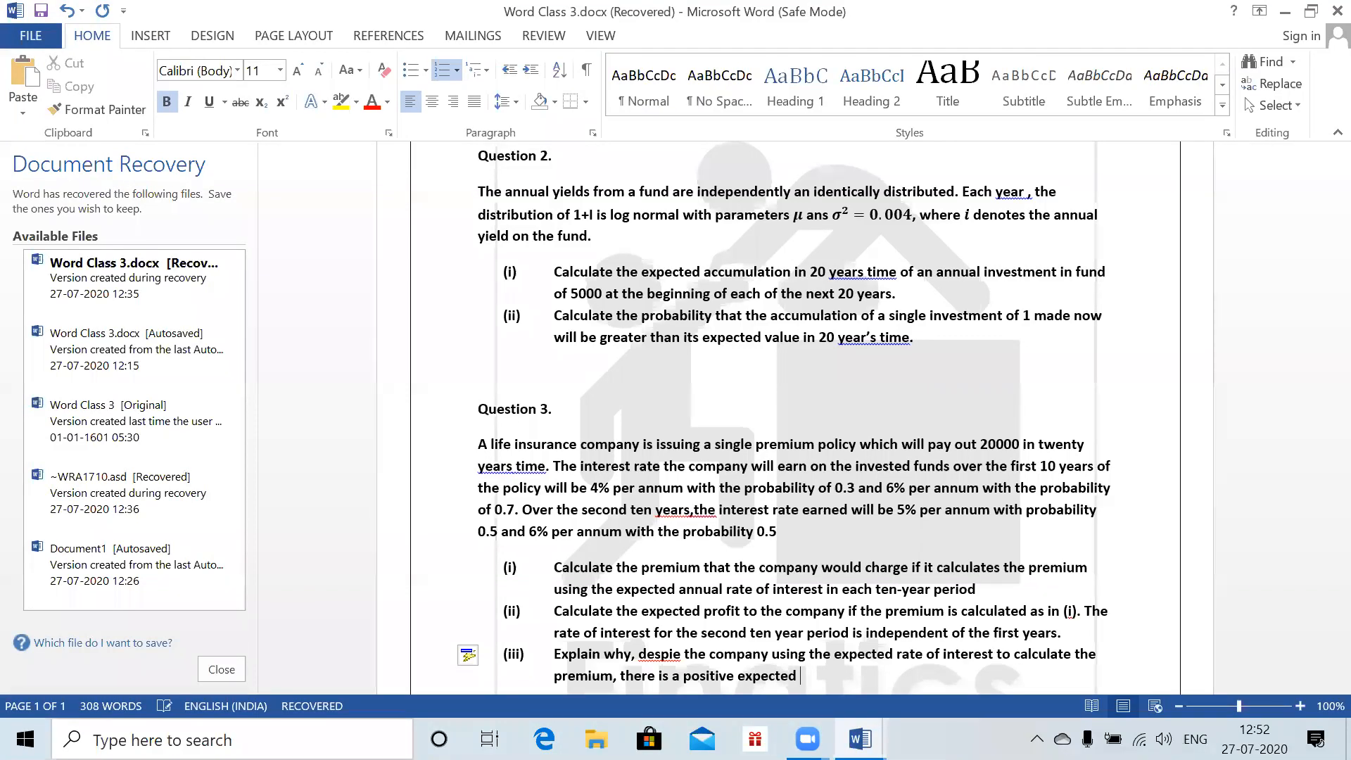
pyautogui.write(' profit.')
pyautogui.press('Return')
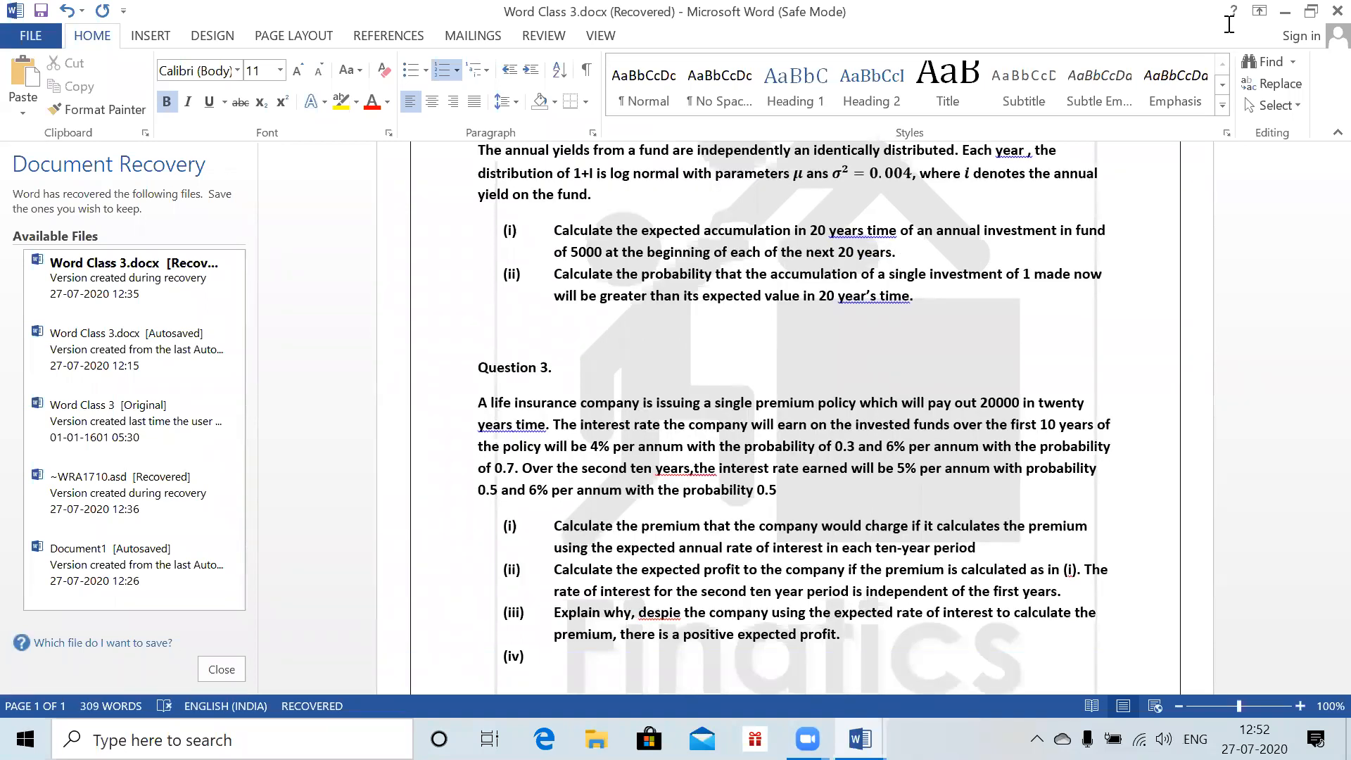
# - Zoom in to 130% and correct the misspelled word "despie" to "despite" in item (iii) of Question 3
pyautogui.click(1229, 25)
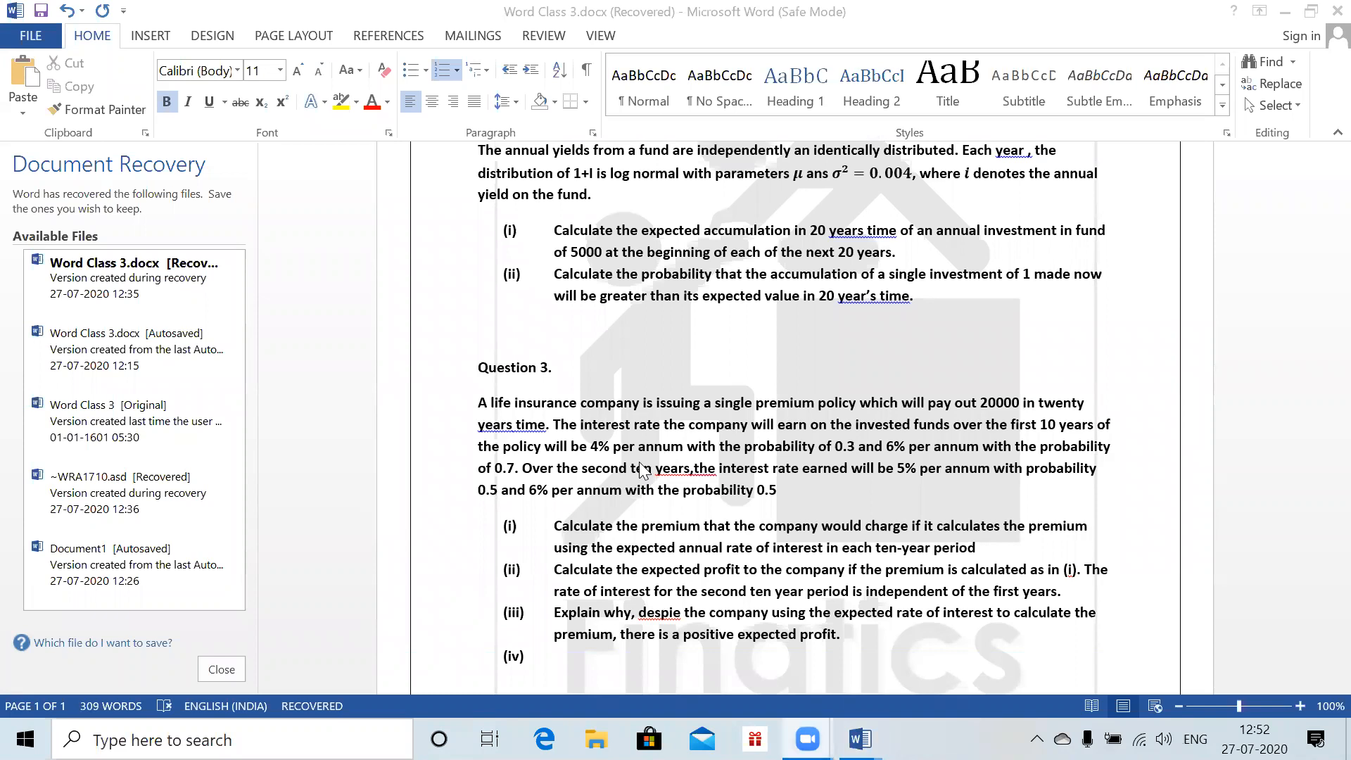
pyautogui.scroll(3, 641, 470)
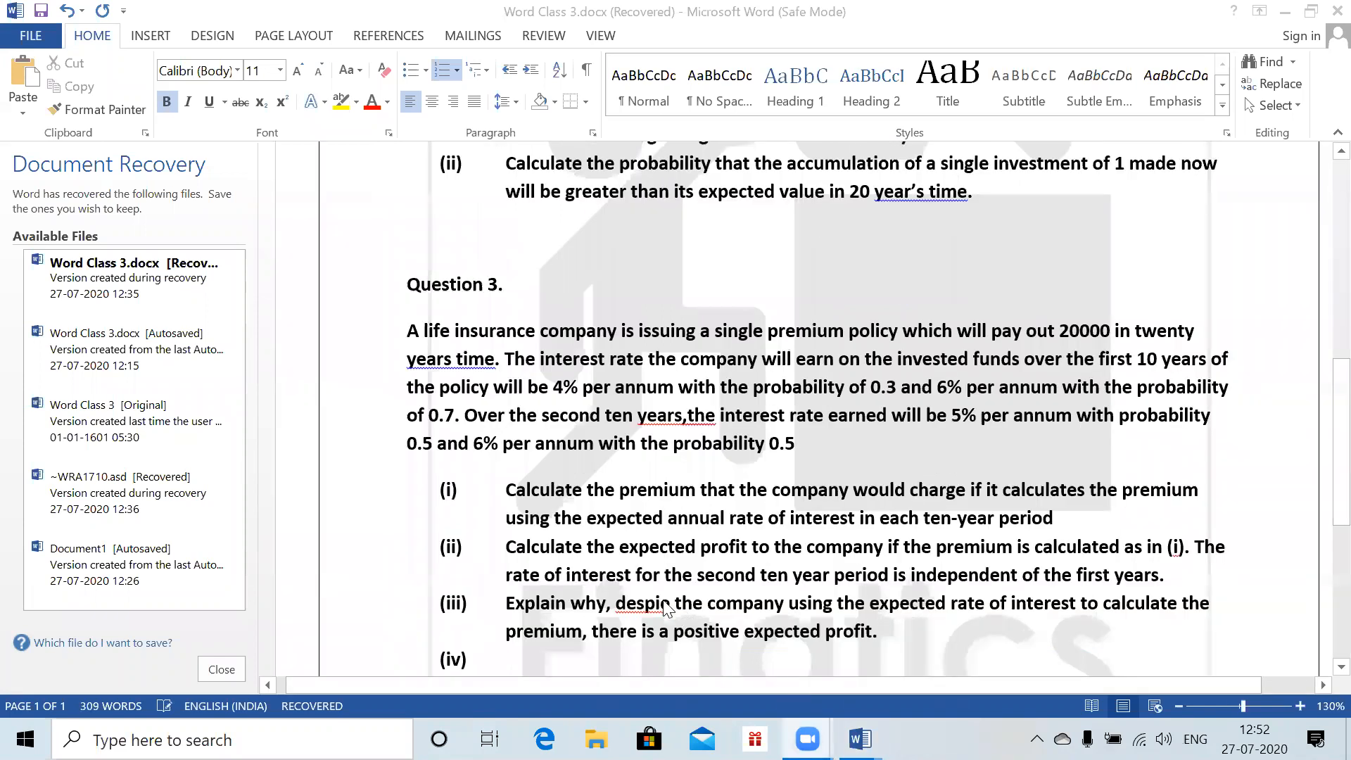
pyautogui.doubleClick(662, 598)
pyautogui.press('Left')
pyautogui.press('Right')
pyautogui.press('Right')
pyautogui.press('Right')
pyautogui.press('Right')
pyautogui.press('Right')
pyautogui.write('y')
pyautogui.press('BackSpace')
pyautogui.write('t')
# - Begin item (iv) with "By considering each outcome", fixing the spelling of "considering" with the suggested correction
pyautogui.click(500, 665)
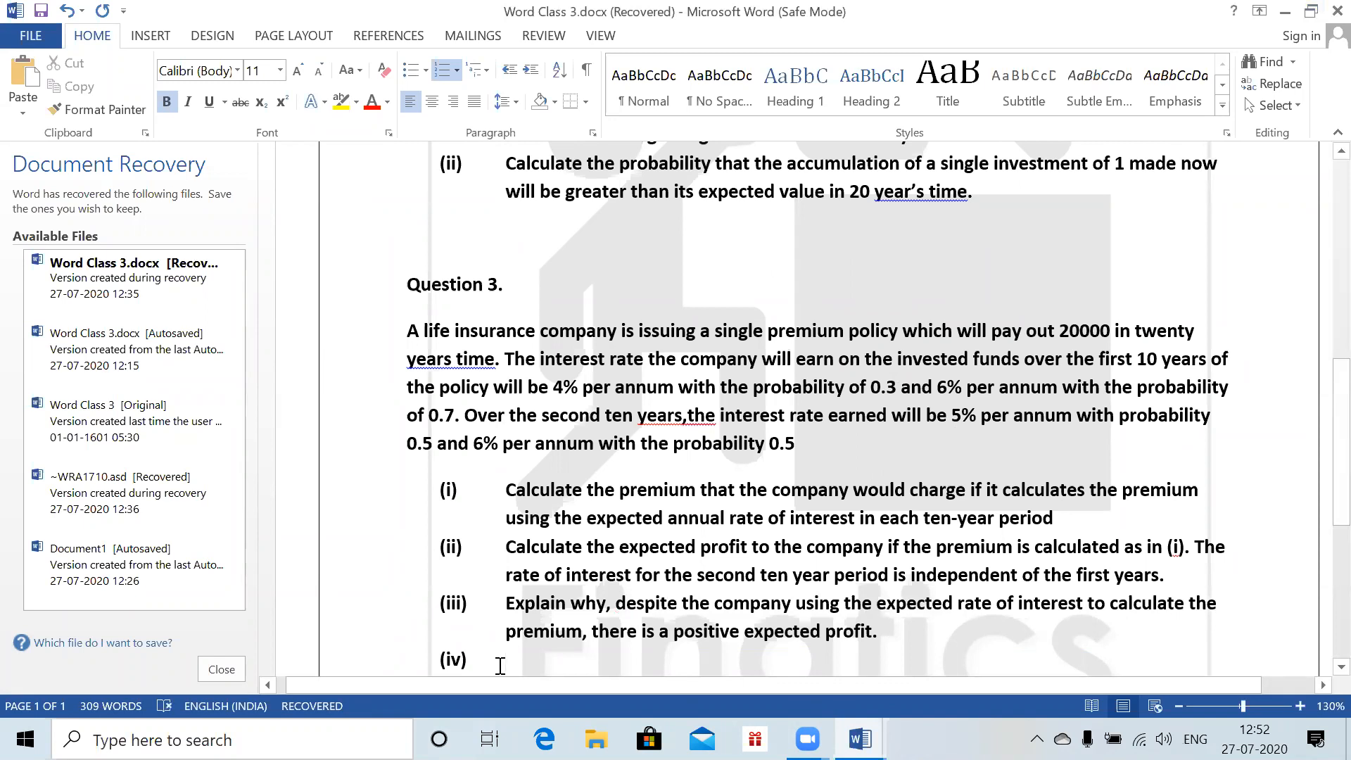
pyautogui.write('By')
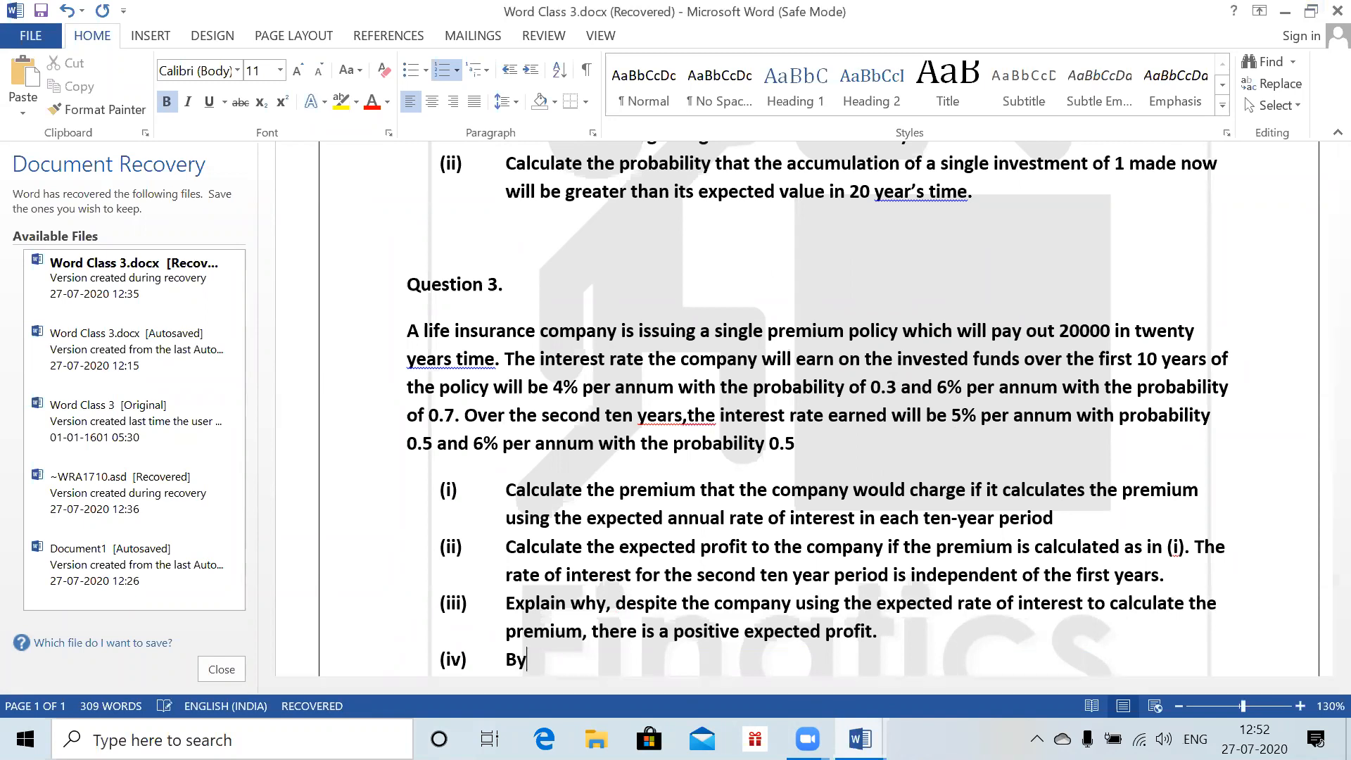
pyautogui.write(' condidering each o')
pyautogui.write('utcome')
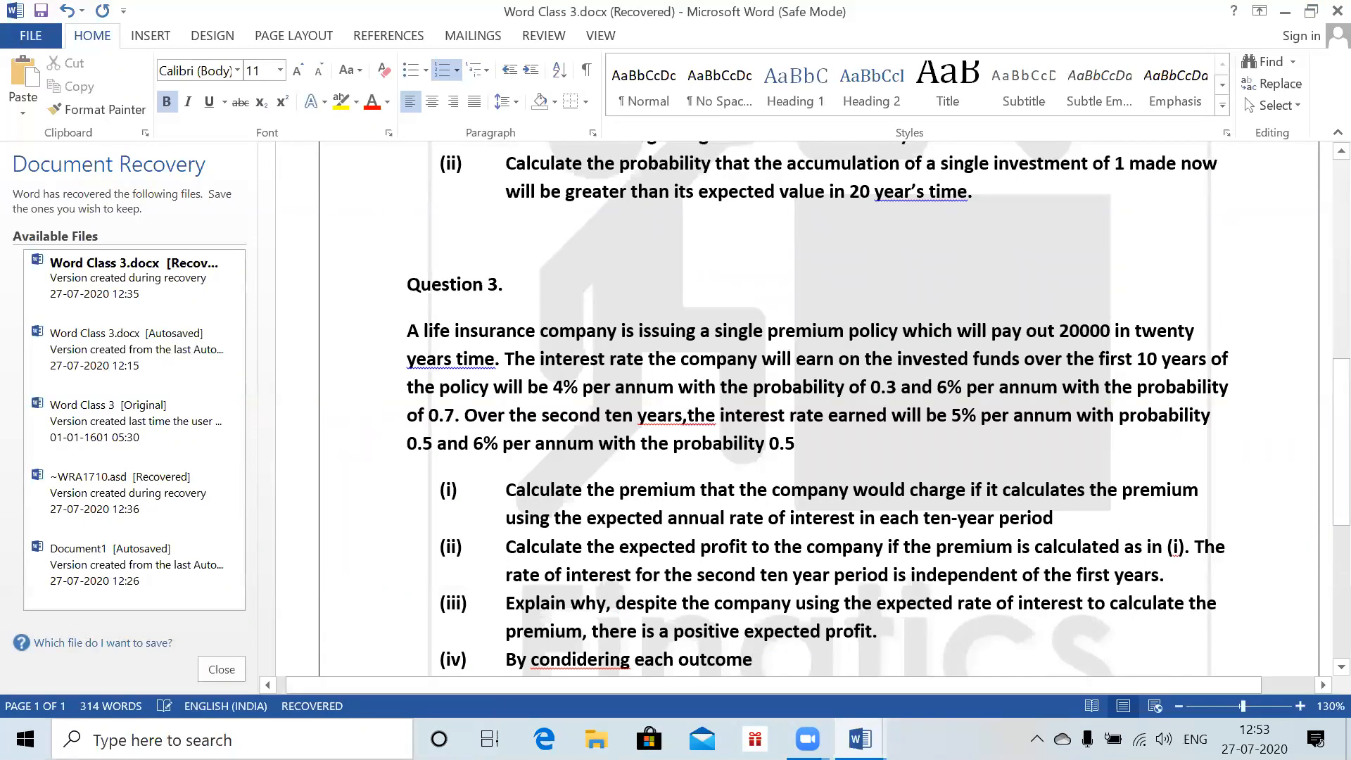
pyautogui.rightClick(544, 659)
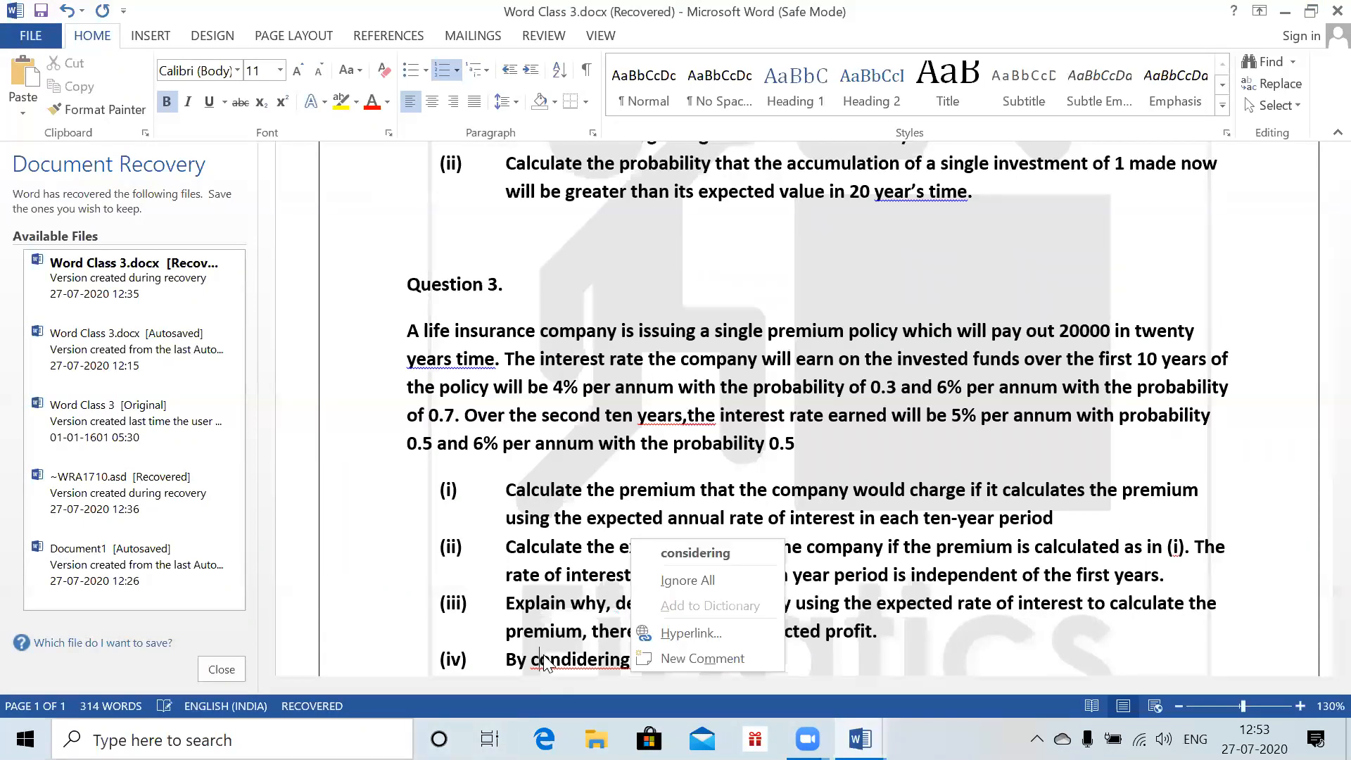
pyautogui.click(687, 556)
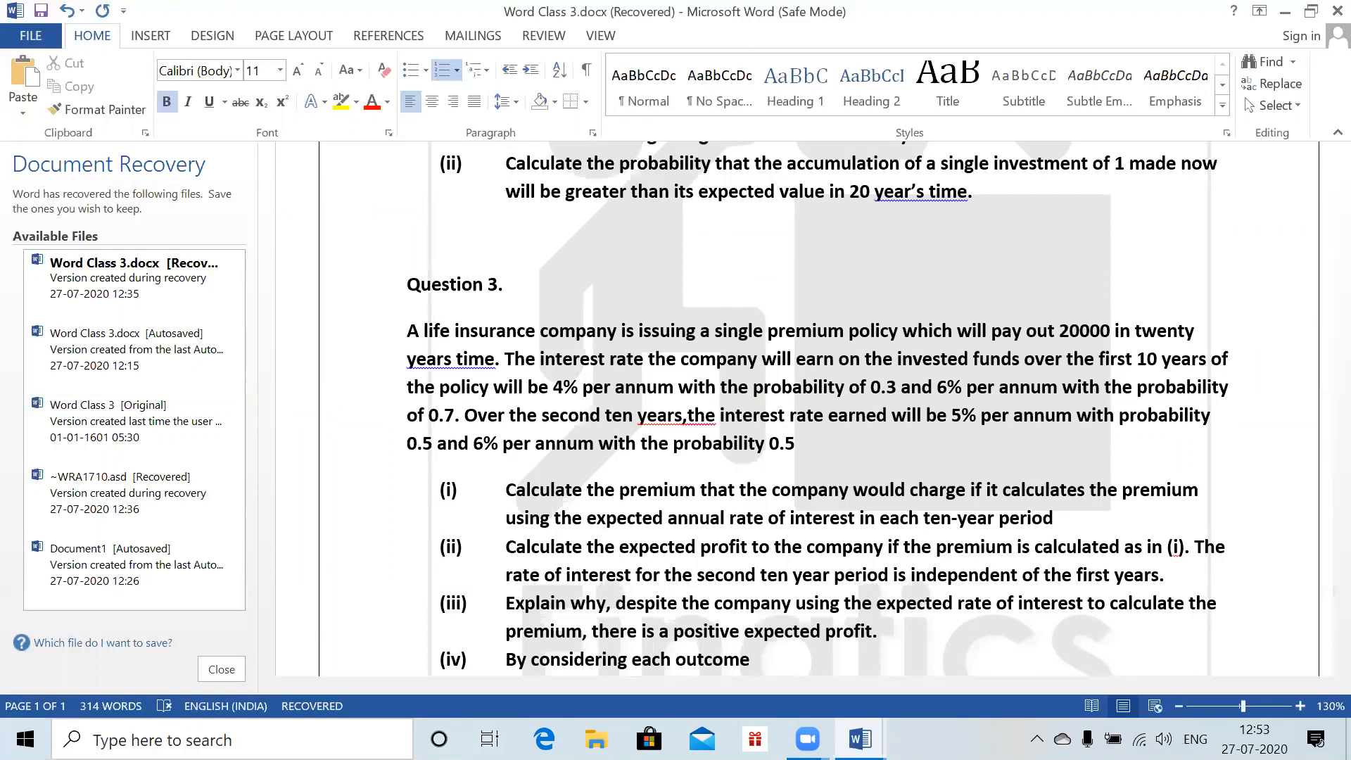
# - Continue item (iv) of Question 3 with "in (ii), find the range of possible profits"
pyautogui.write('in (ii), fing')
pyautogui.press('BackSpace')
pyautogui.write('d te')
pyautogui.press('BackSpace')
pyautogui.write('he ra')
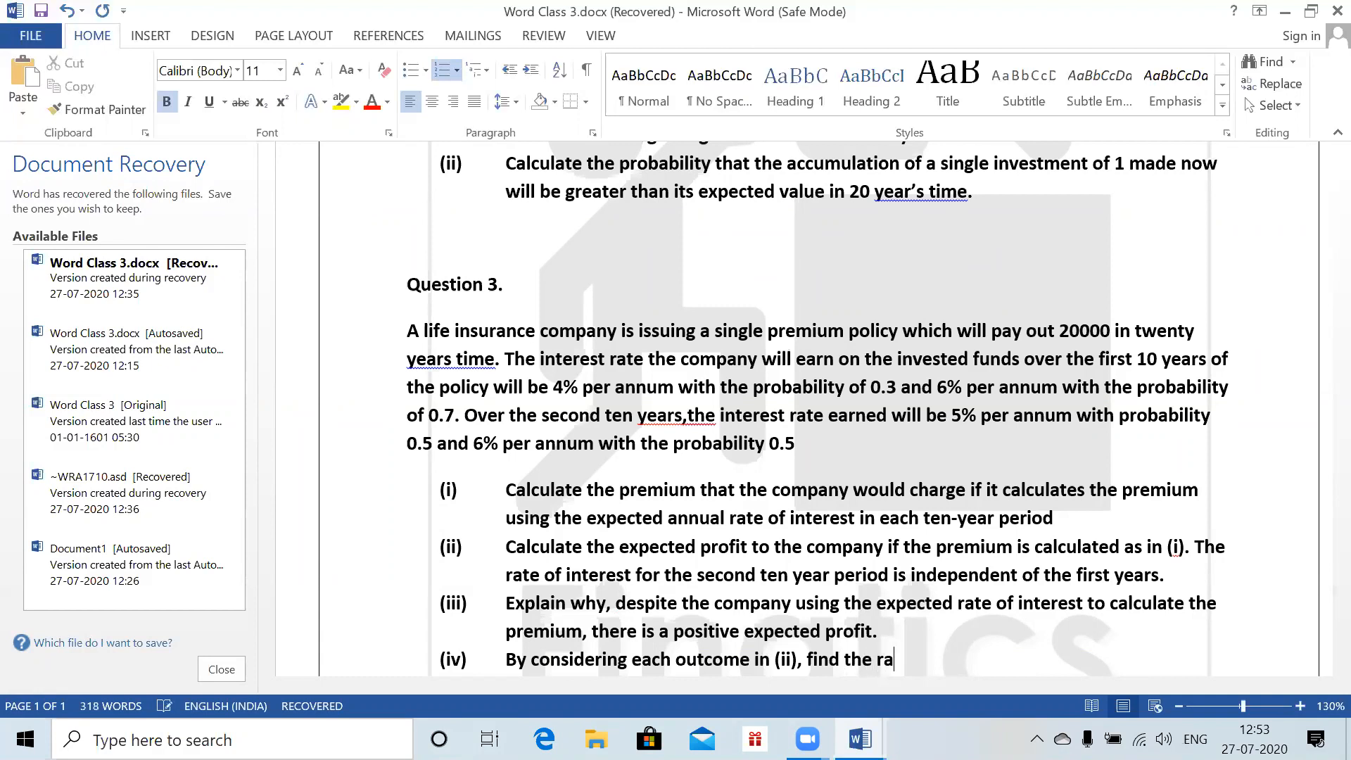
pyautogui.write('nge of possible outcomes')
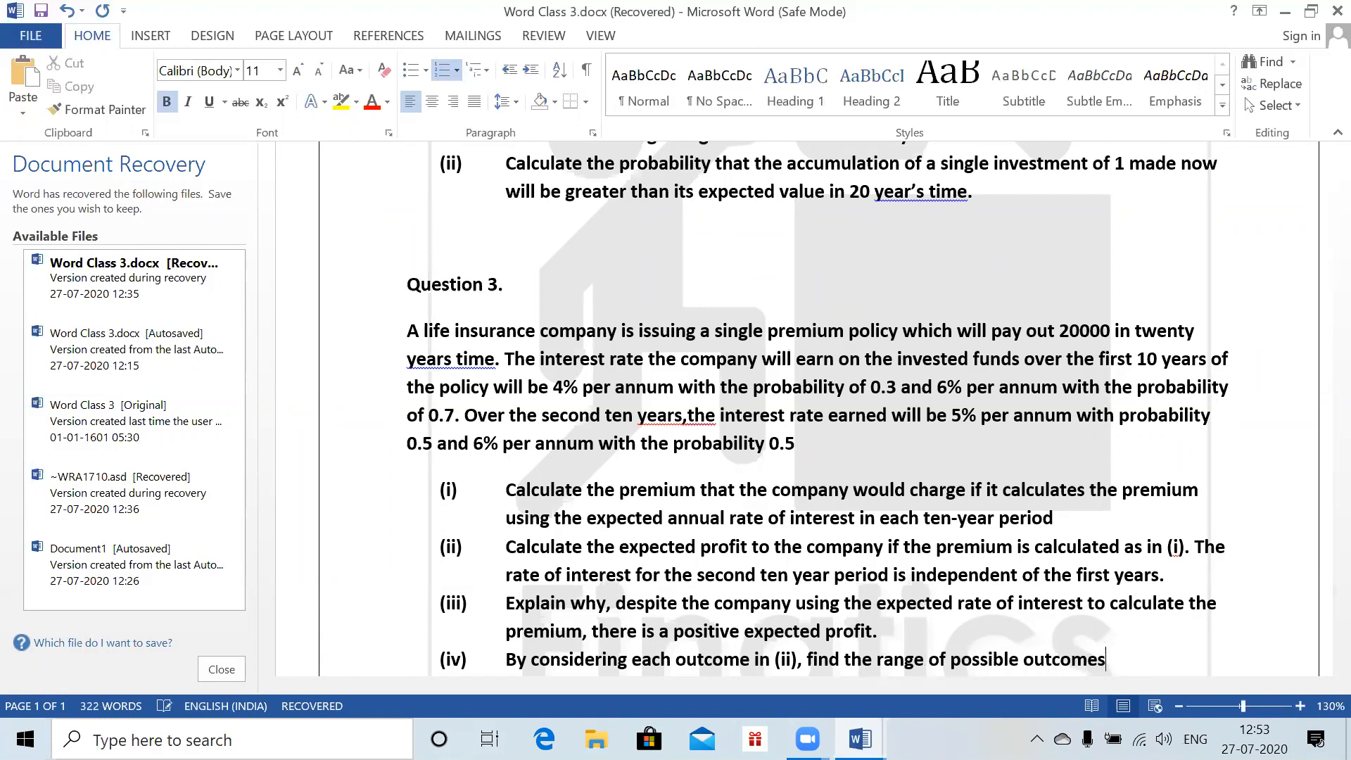
pyautogui.press('BackSpace')
pyautogui.press('BackSpace')
pyautogui.press('BackSpace')
pyautogui.press('BackSpace')
pyautogui.press('BackSpace')
pyautogui.press('BackSpace')
pyautogui.press('BackSpace')
pyautogui.press('BackSpace')
pyautogui.write('profits')
# - Complete item (iv) on a new line with "And calculate the sd of the profit to the company."
pyautogui.press('Return')
pyautogui.press('BackSpace')
pyautogui.write('And claul')
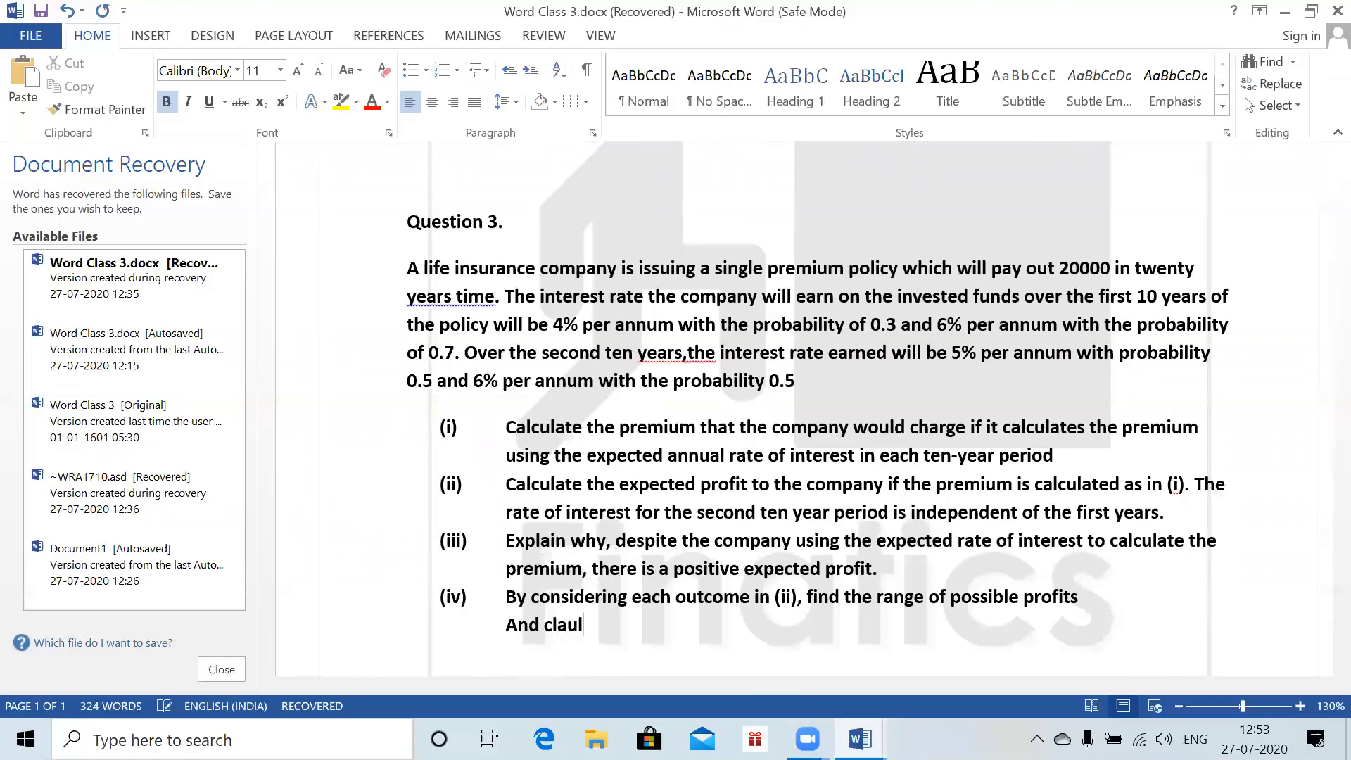
pyautogui.press('BackSpace')
pyautogui.press('BackSpace')
pyautogui.press('BackSpace')
pyautogui.press('BackSpace')
pyautogui.write('alculate the sd ')
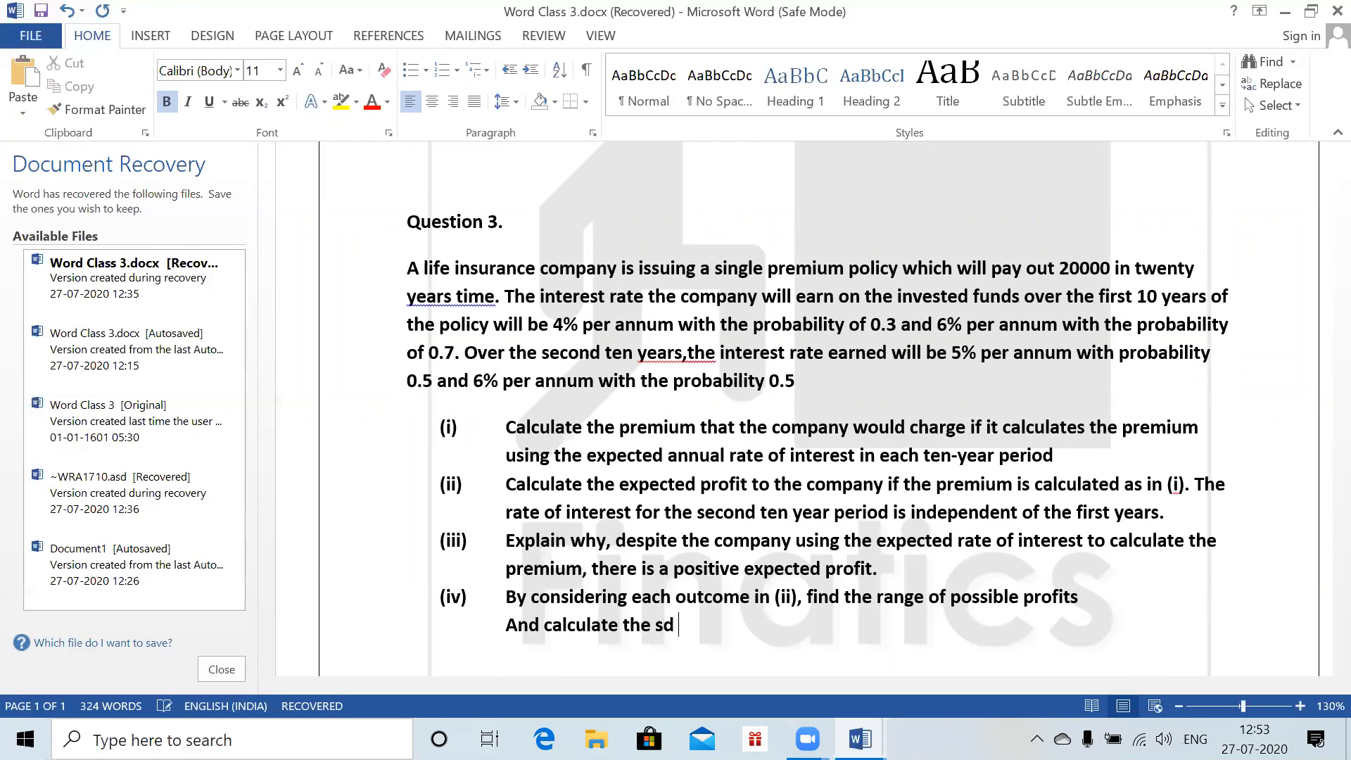
pyautogui.write('of the profit to the company.')
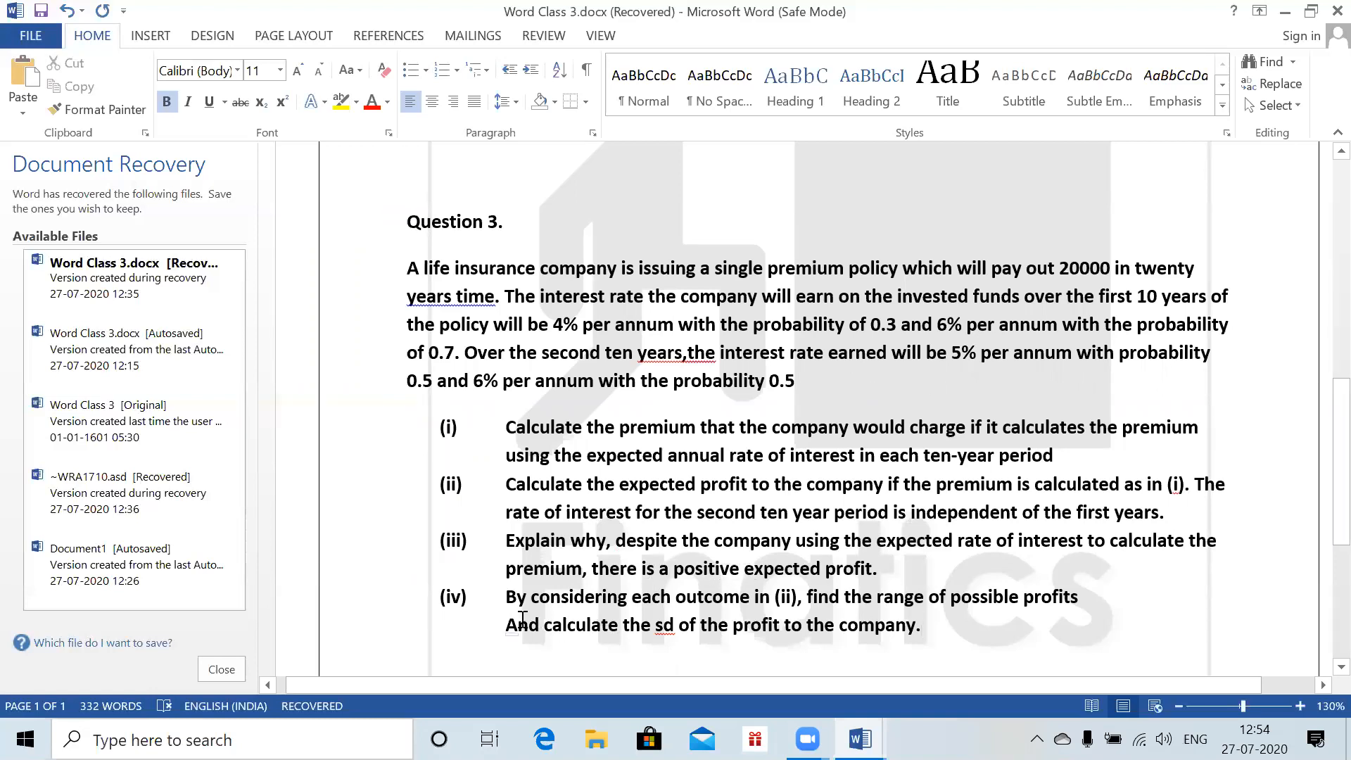
# - Switch to the Document1 solutions document and add the label "(iii)" below the expected profit calculation
pyautogui.hotkey('alt', 'Tab')
pyautogui.hotkey('alt', 'Tab')
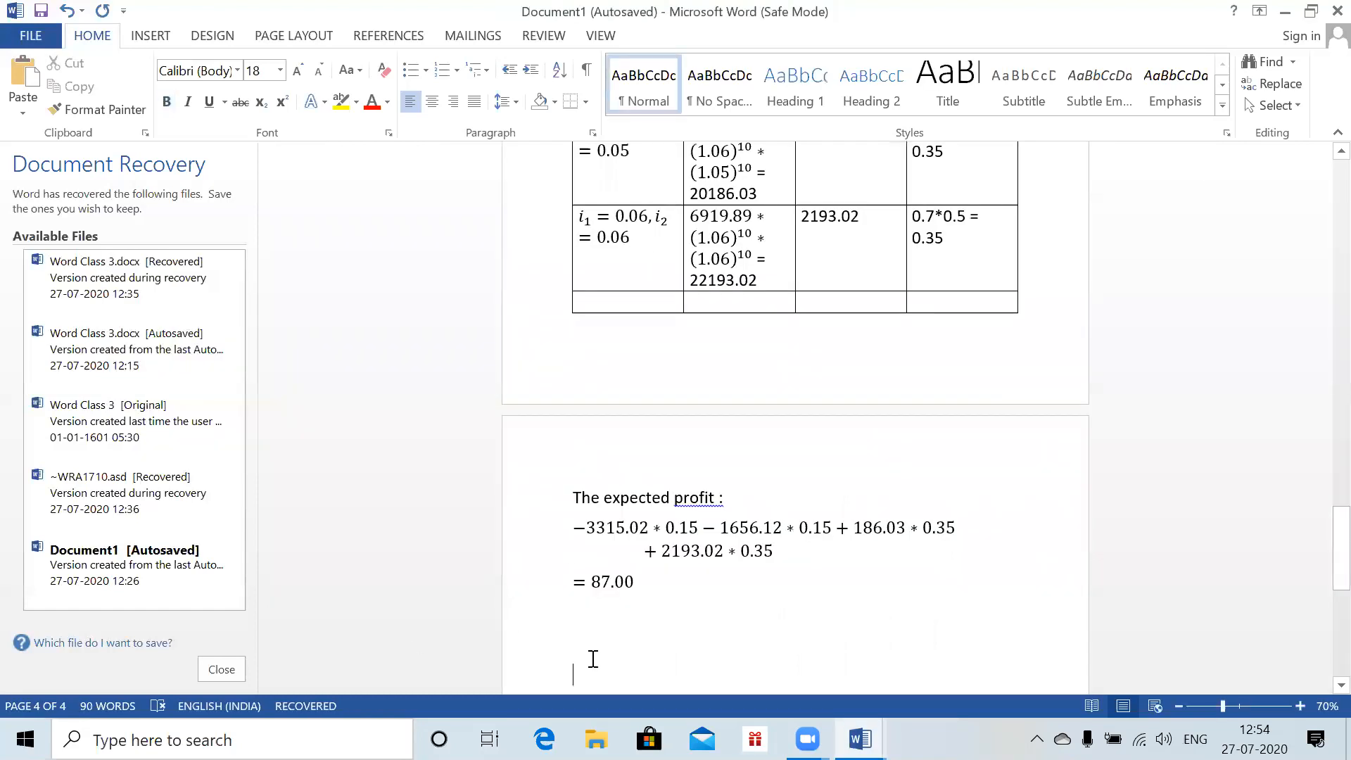
pyautogui.write('(iii)')
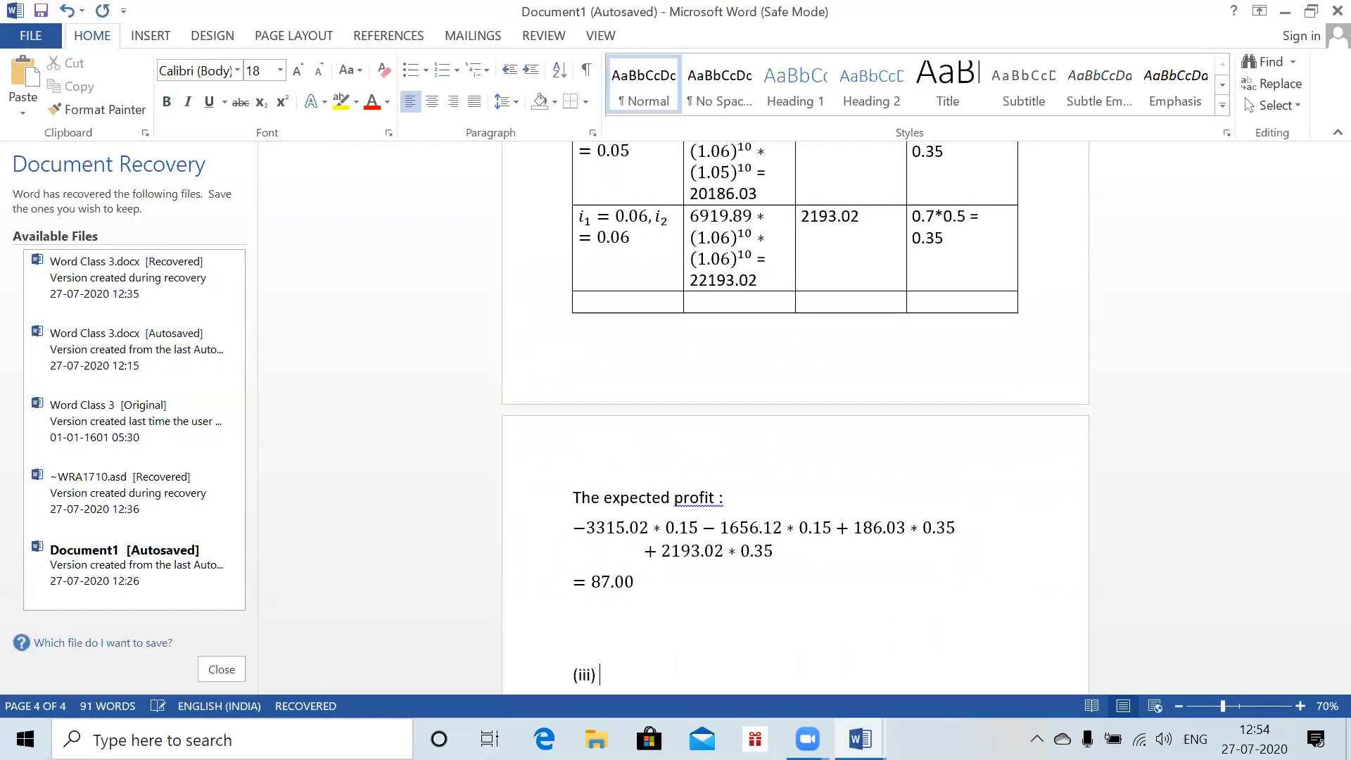
# - Insert an equation beside the (iii) label reading E((1+i_1)^10), with the document zoomed to 120%
pyautogui.hotkey('alt', '=')
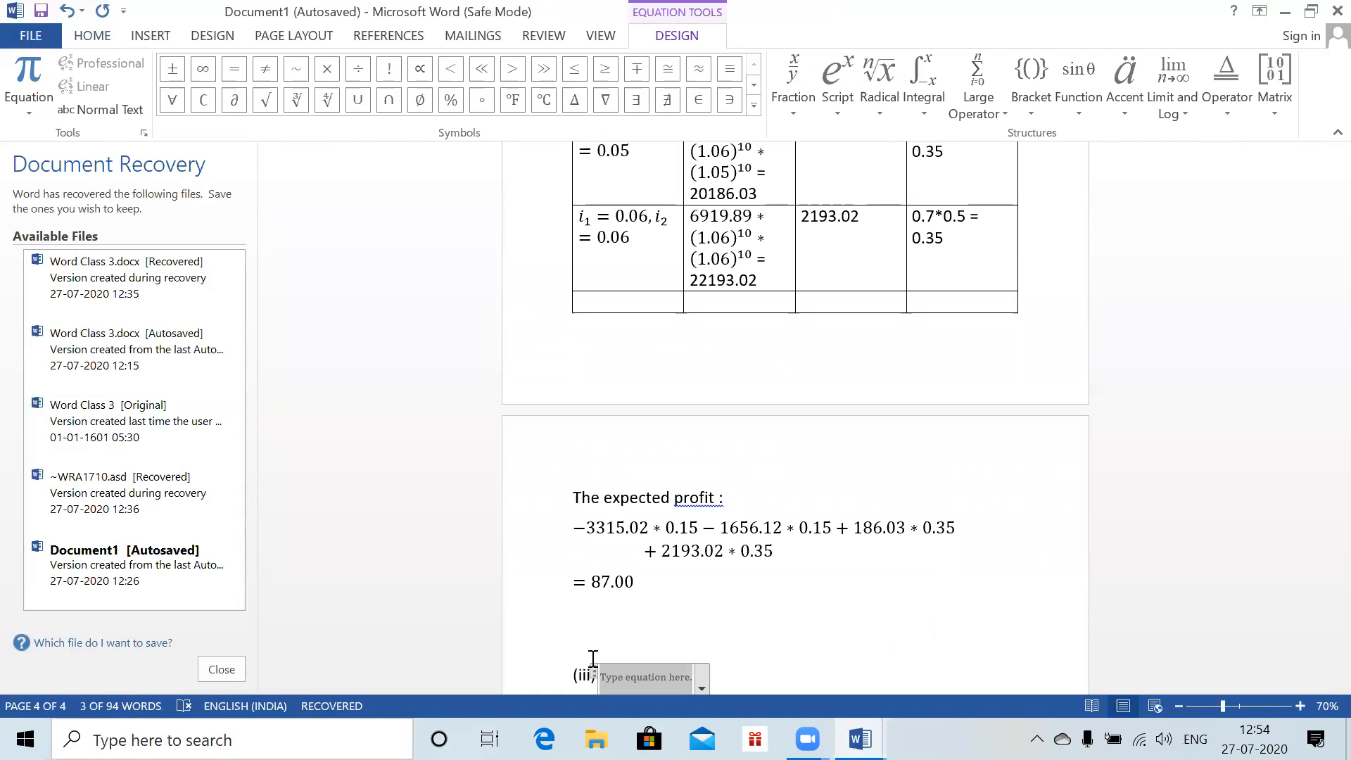
pyautogui.keyDown('ctrl'); pyautogui.scroll(5, 593, 658); pyautogui.keyUp('ctrl')
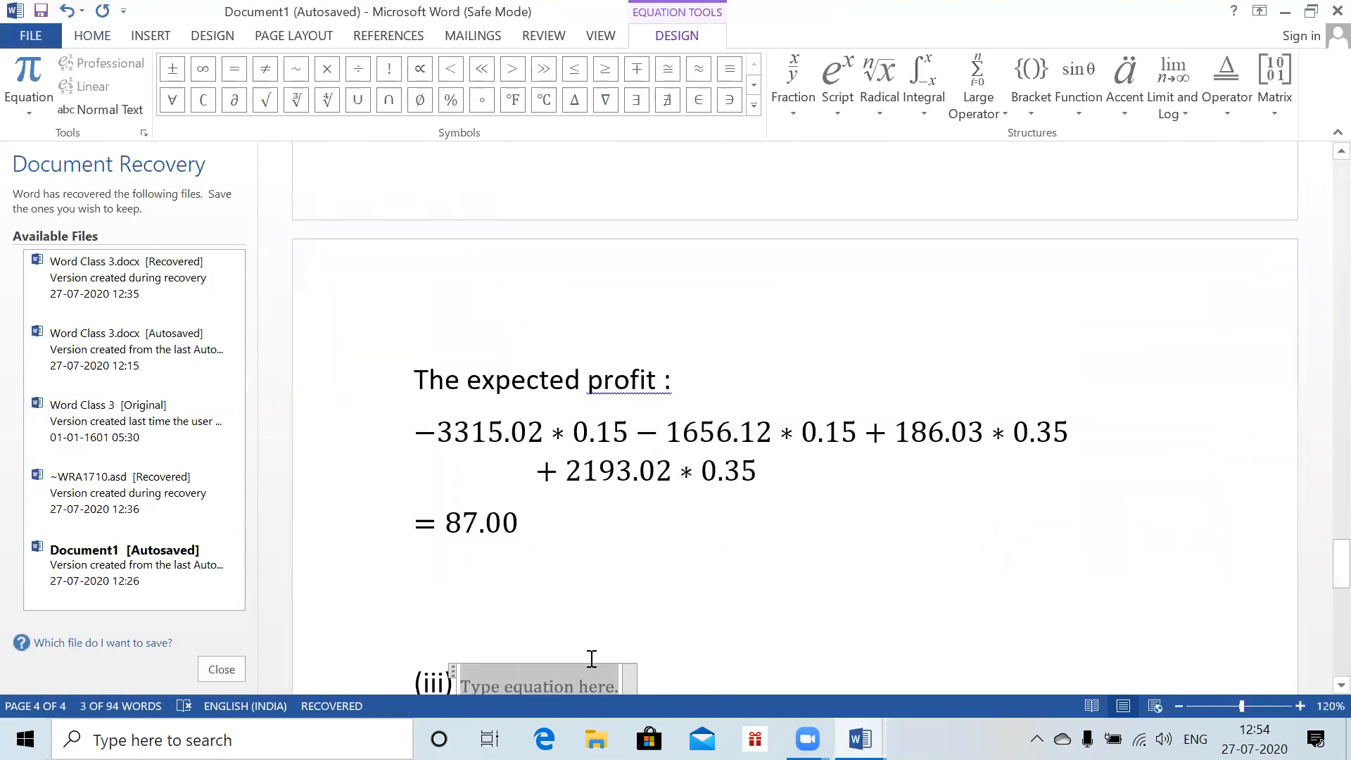
pyautogui.moveTo(1341, 555); pyautogui.dragTo(1317, 583)
pyautogui.write('E(')
pyautogui.write('(1')
pyautogui.press('BackSpace')
pyautogui.write('(1+')
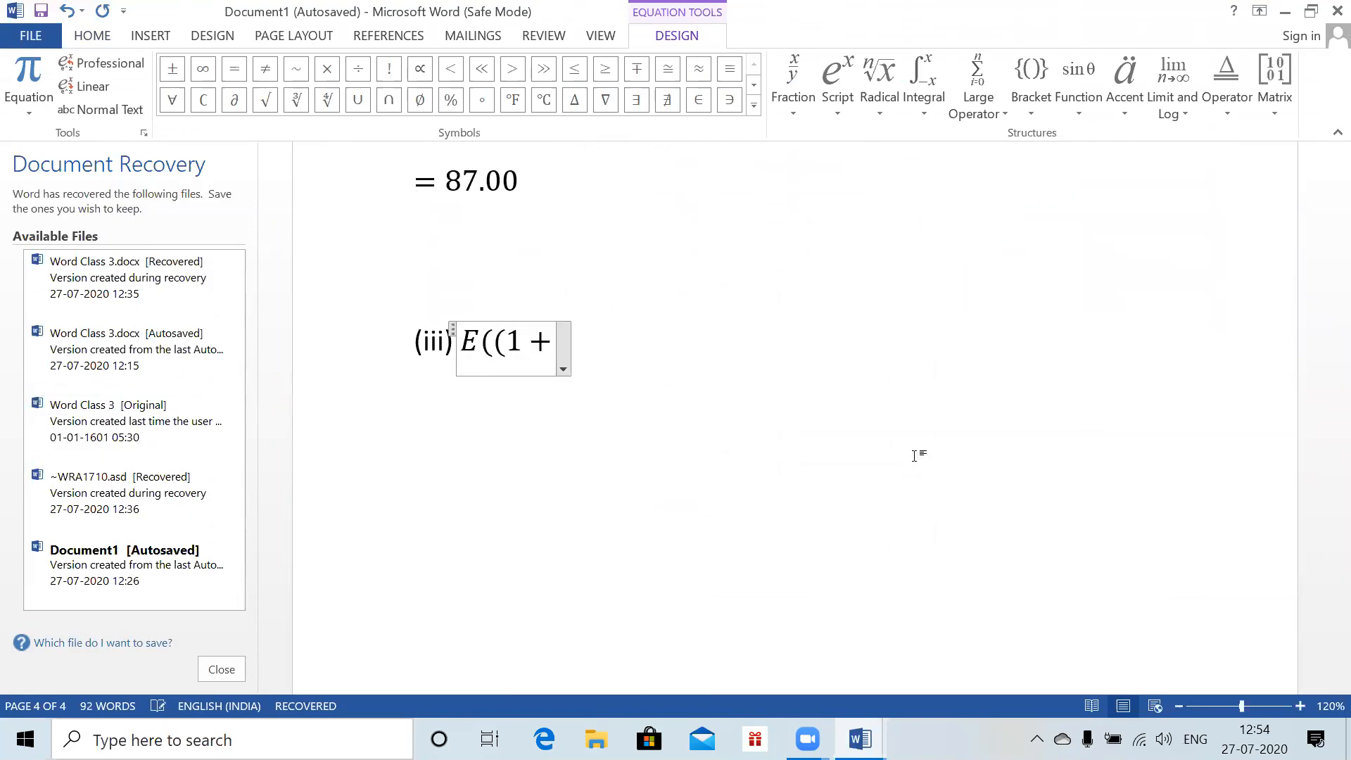
pyautogui.write('i_1 ))')
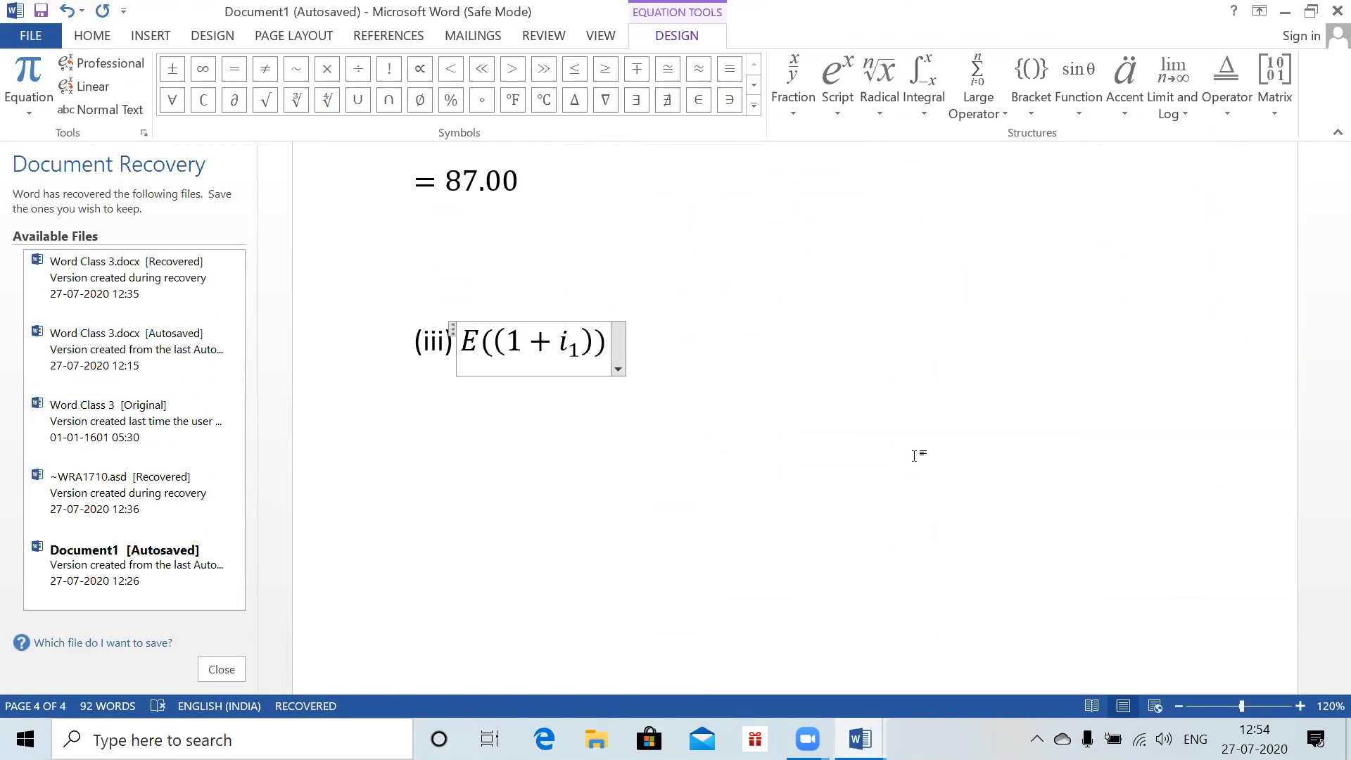
pyautogui.write('^10')
pyautogui.press('Right')
pyautogui.write('= ')
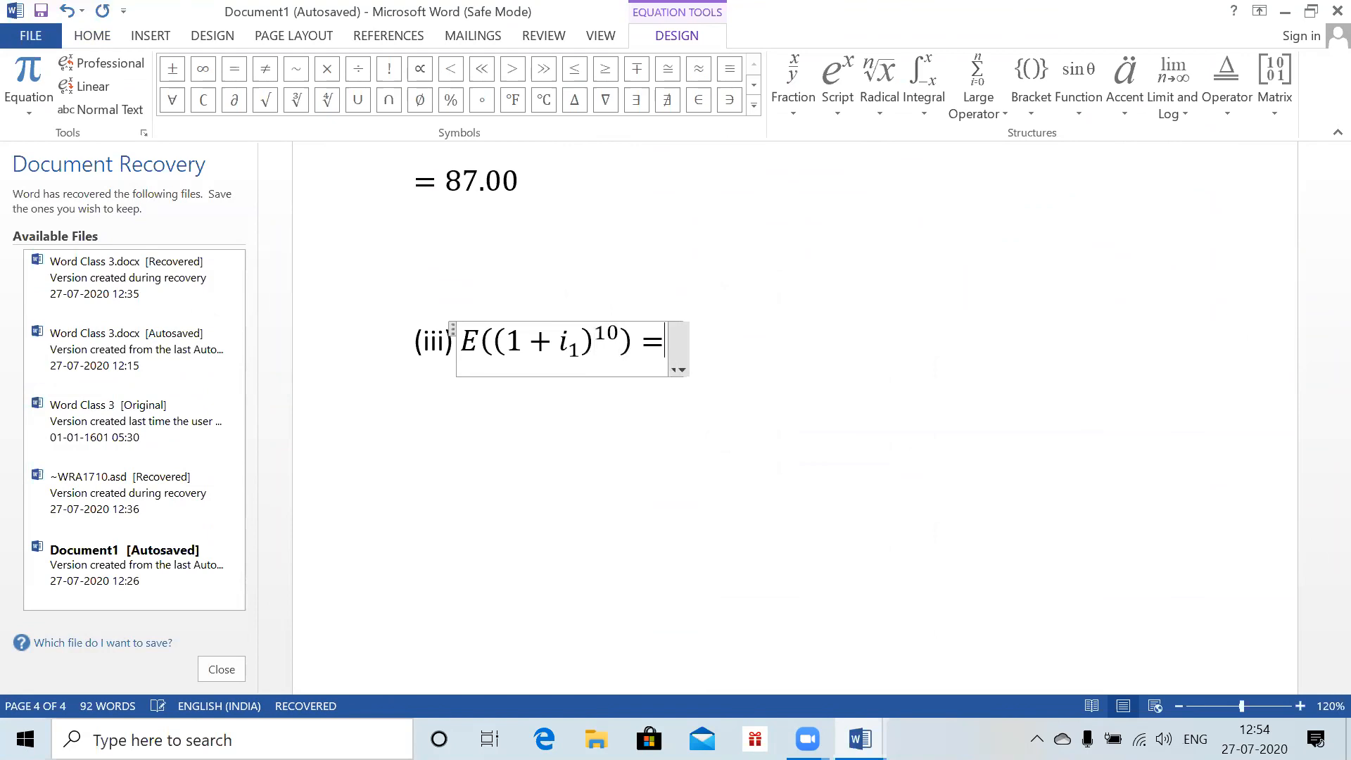
pyautogui.write('E')
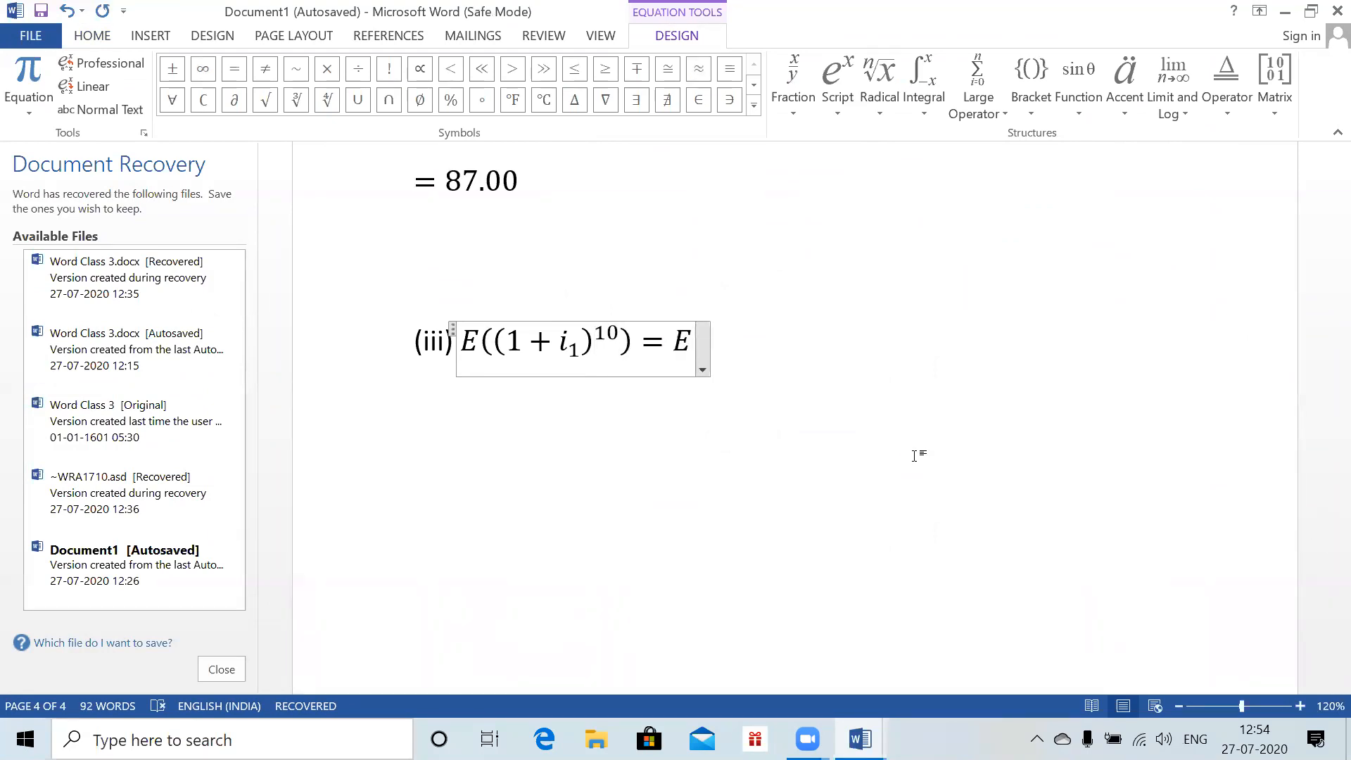
pyautogui.press('BackSpace')
pyautogui.press('BackSpace')
pyautogui.press('BackSpace')
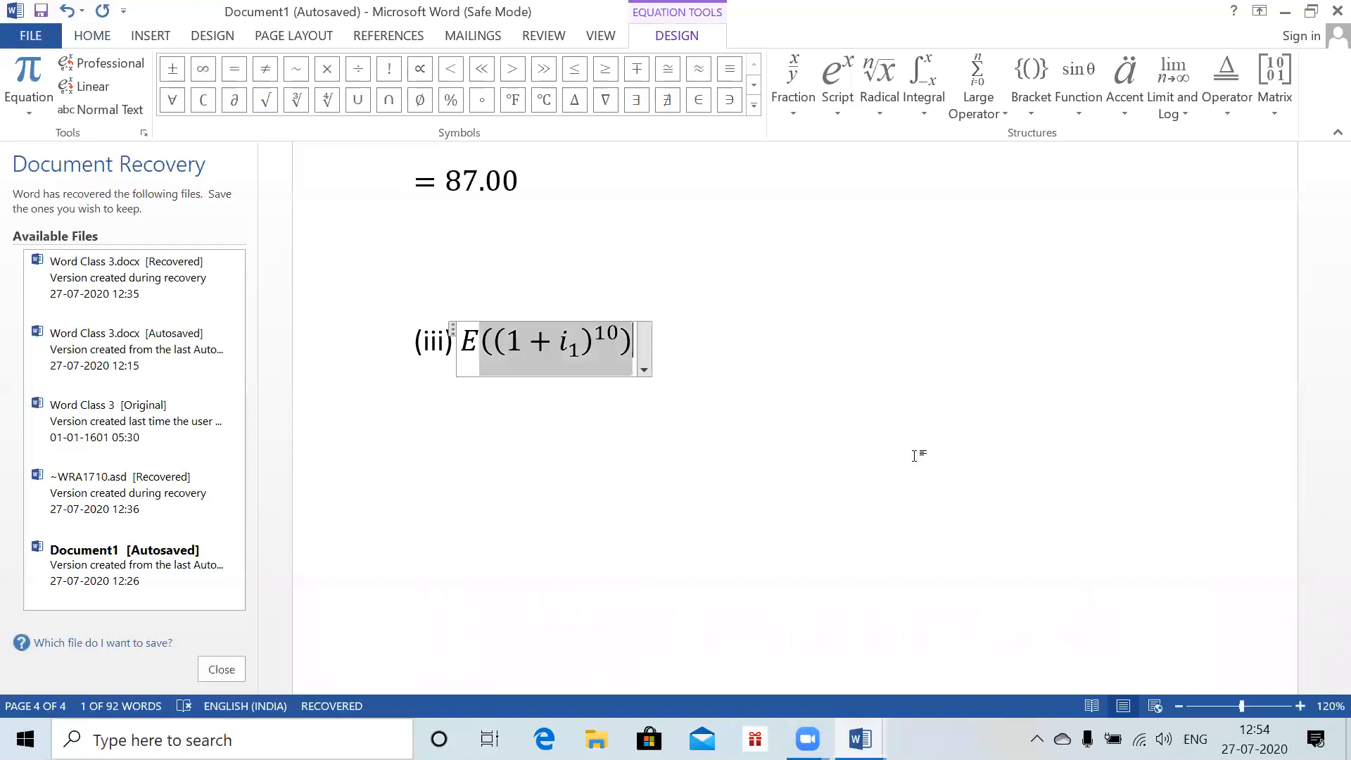
pyautogui.press('Right')
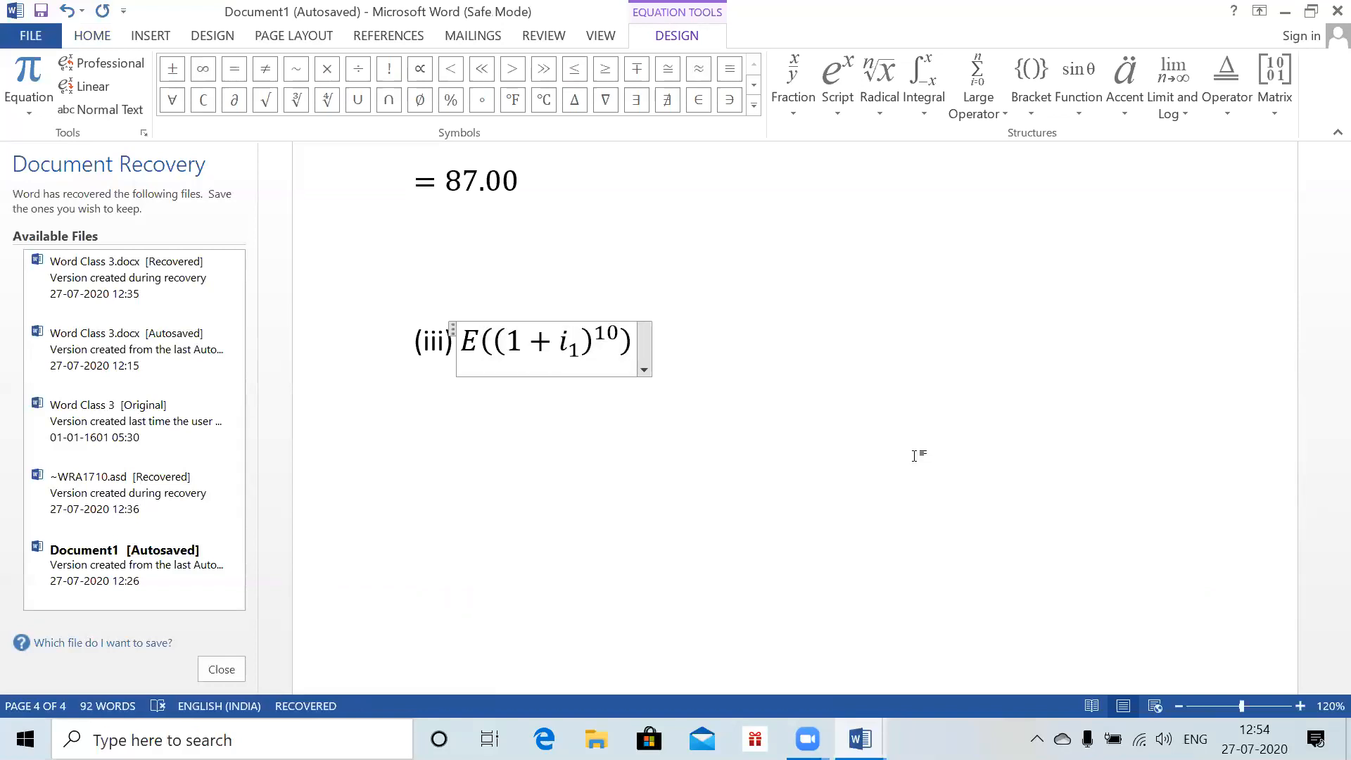
# - Multiply the expression in the (iii) equation by E((1+i_2)^10)
pyautogui.write('*E(')
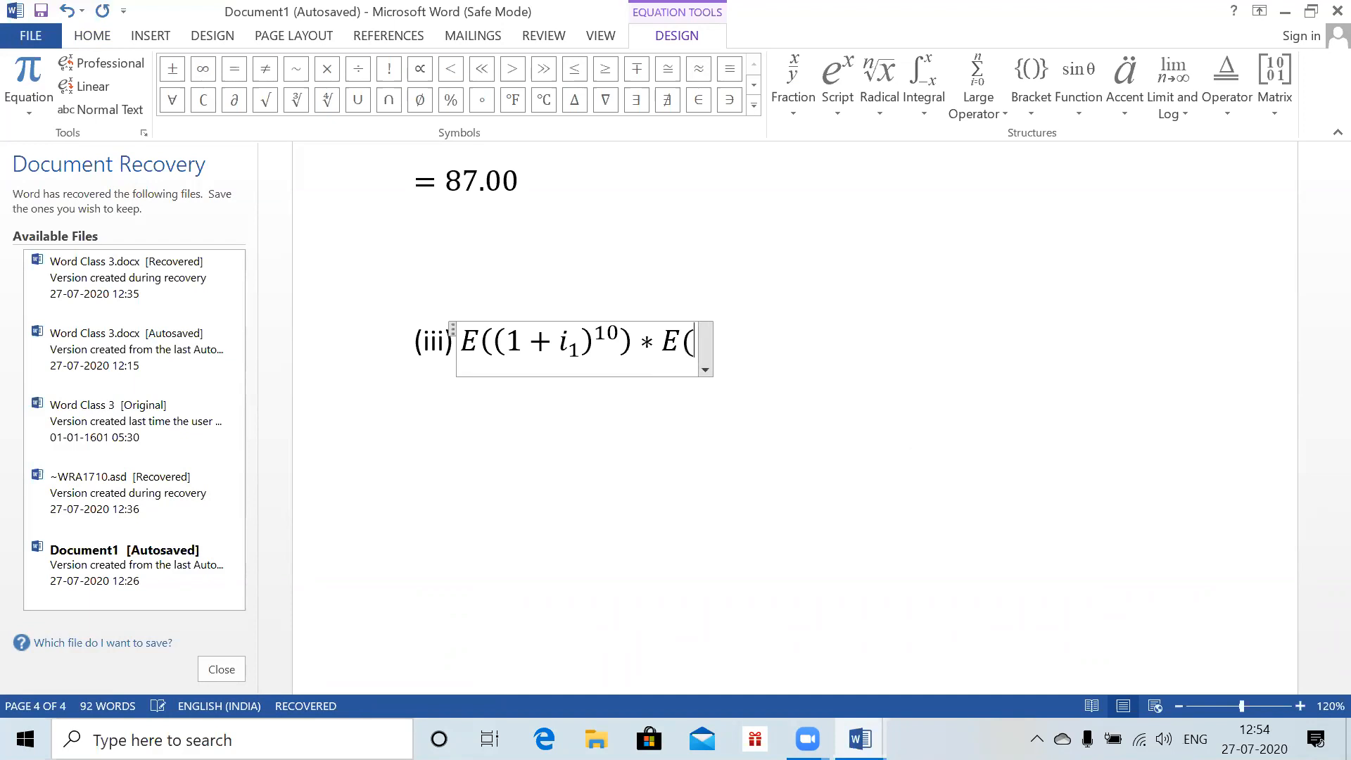
pyautogui.write('(1+i')
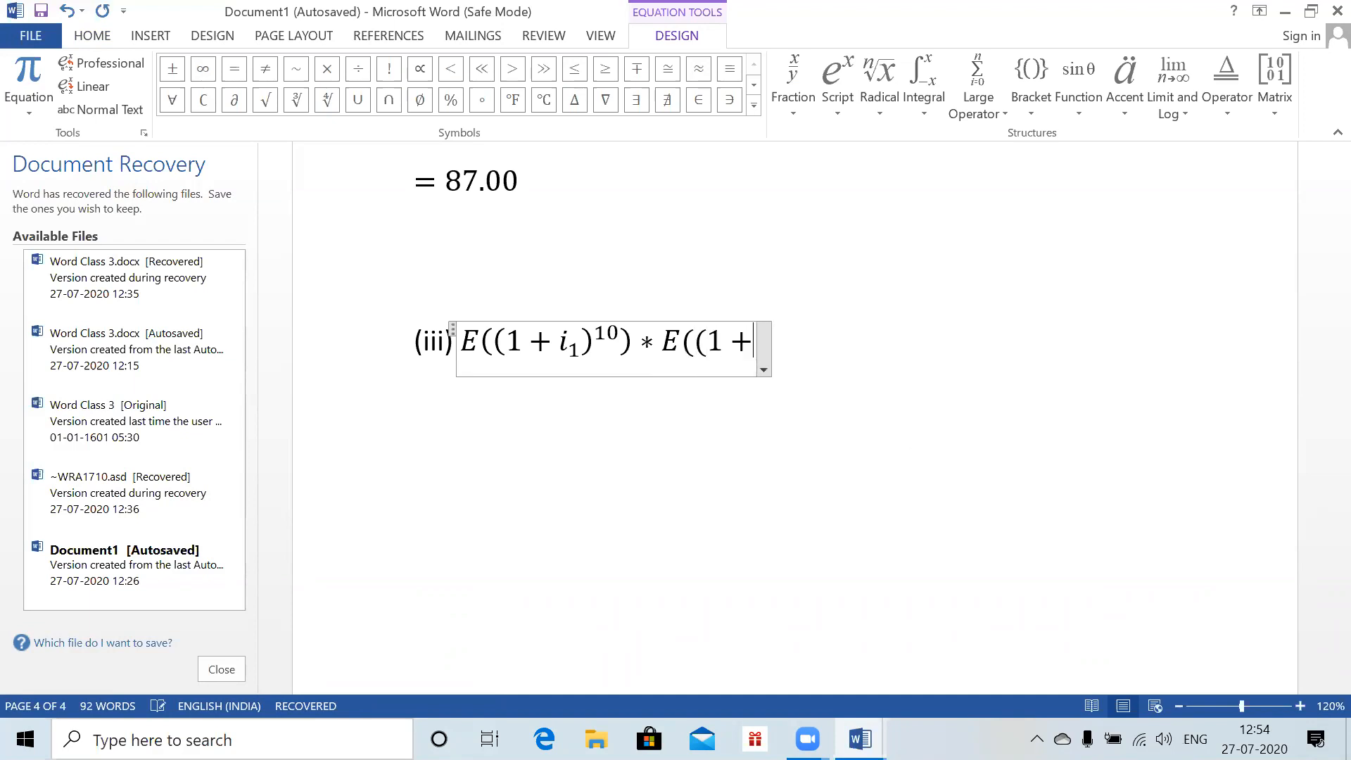
pyautogui.write('_2)')
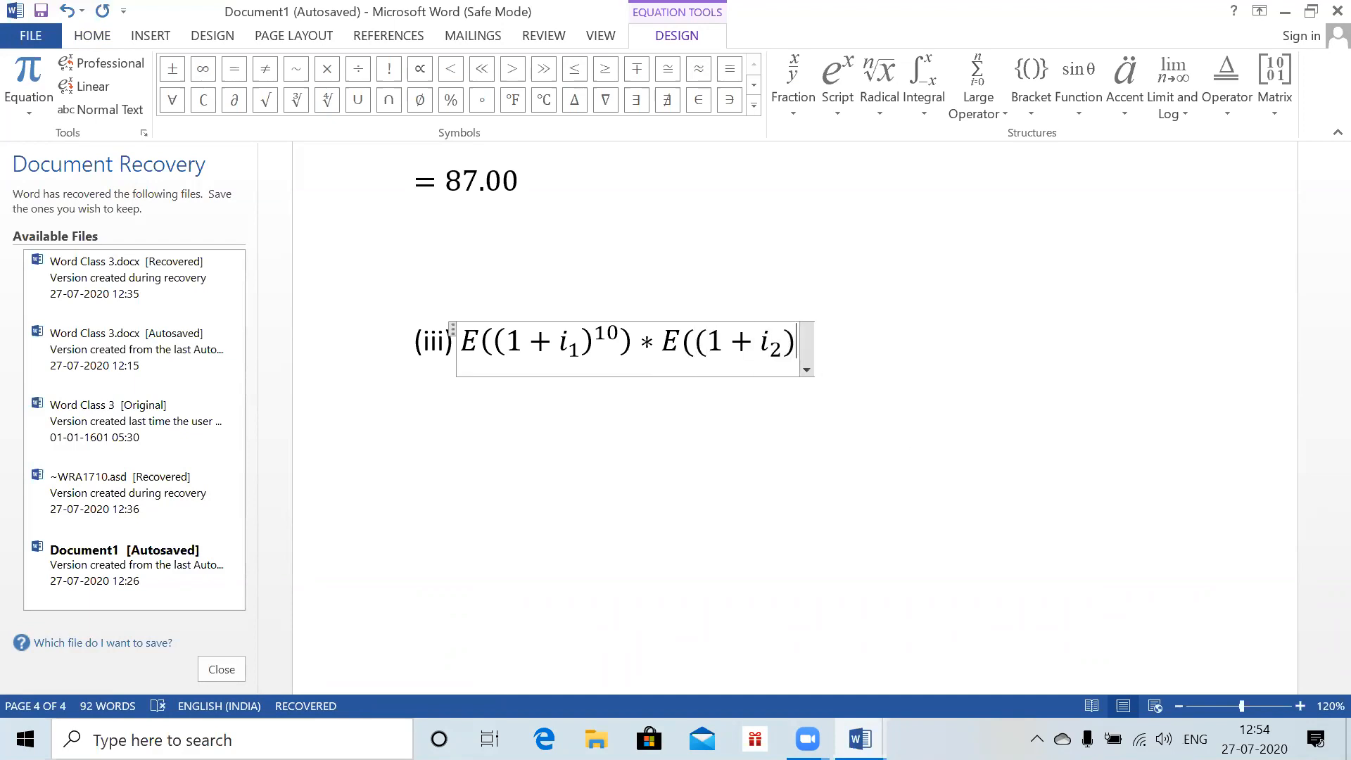
pyautogui.write('^10)')
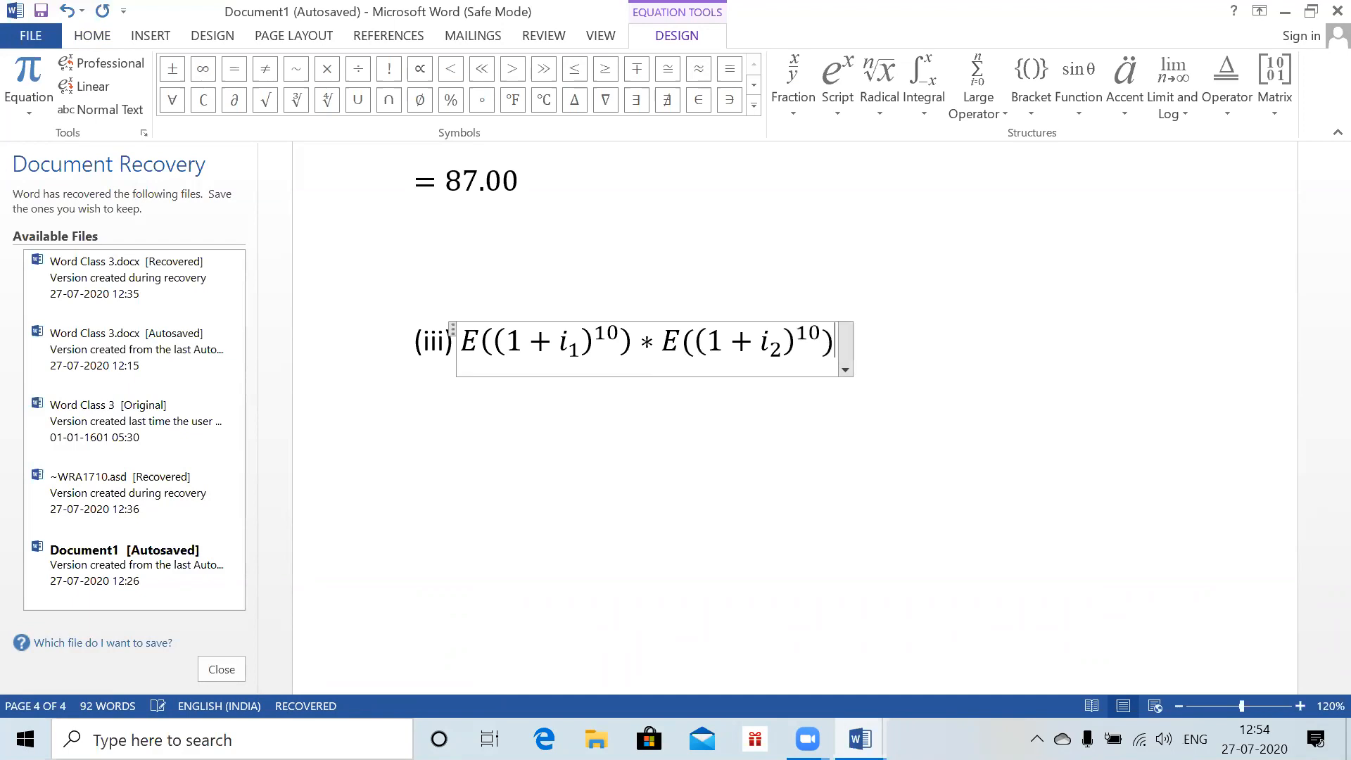
# - Add a not-equal sign to the (iii) equation, followed by [1+E(i_1)]^10
pyautogui.write('=')
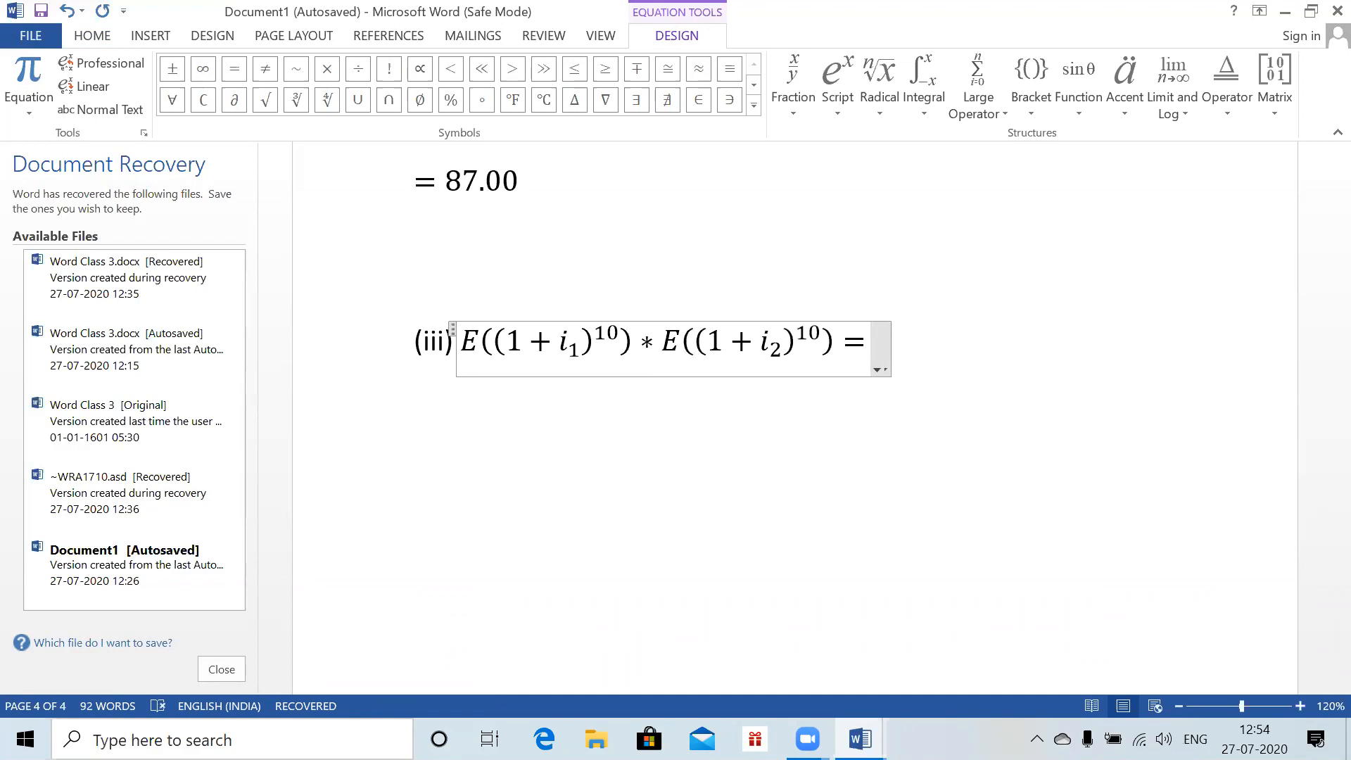
pyautogui.press('BackSpace')
pyautogui.write('\\ne ')
pyautogui.write('[1')
pyautogui.write('+')
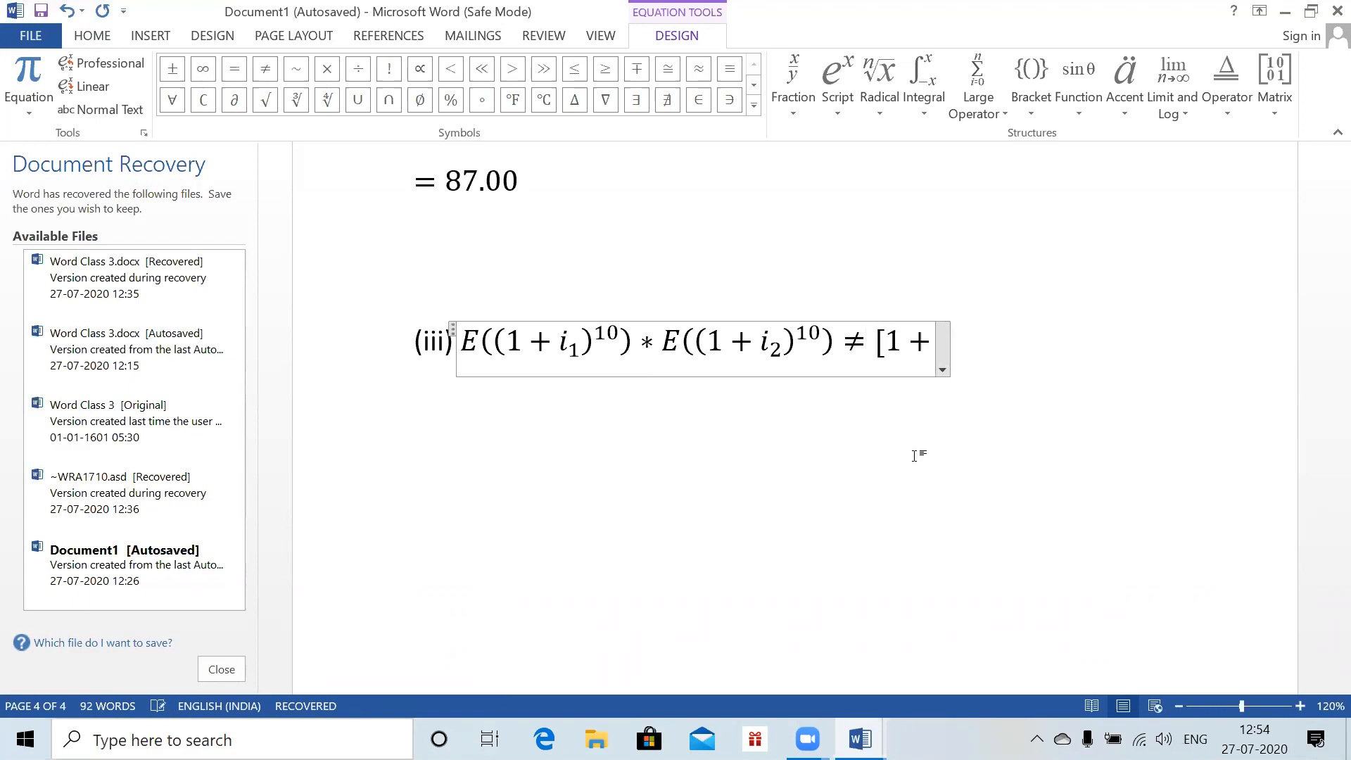
pyautogui.write('E(')
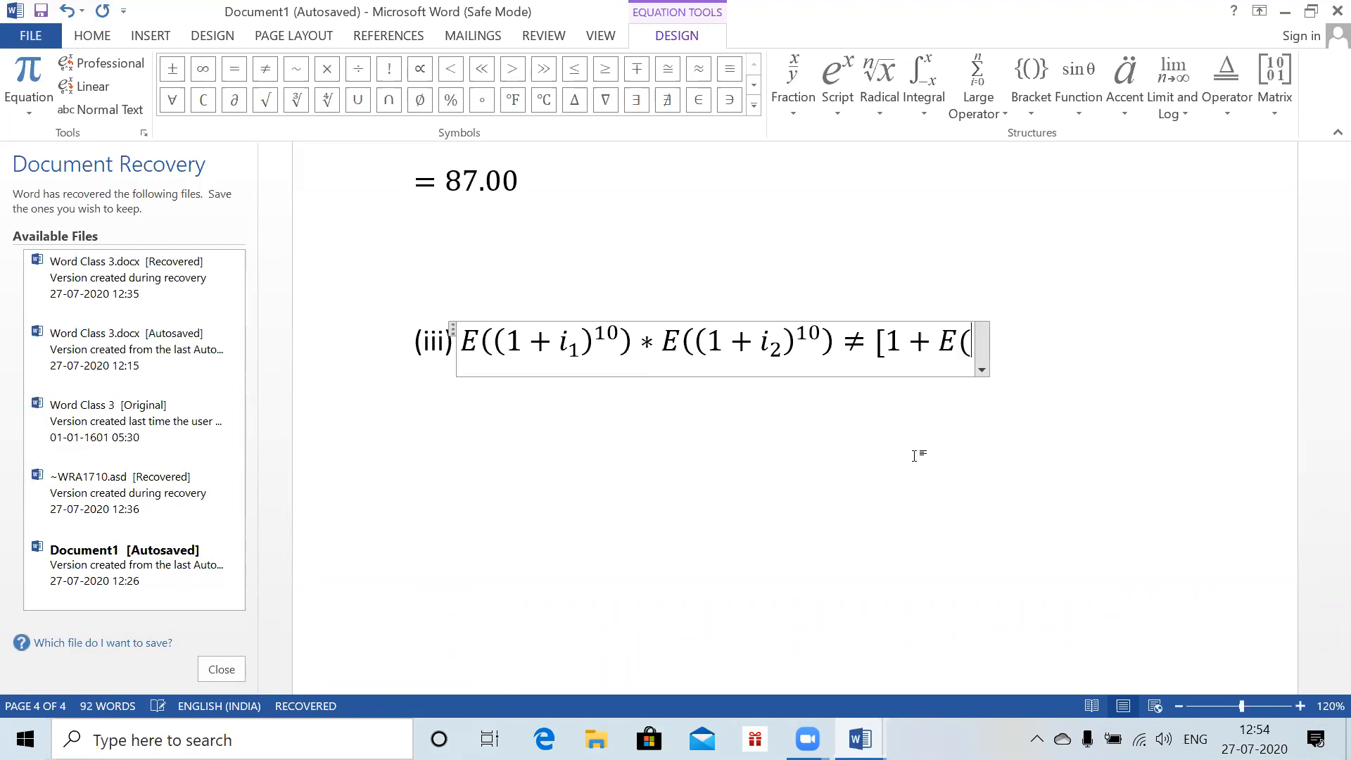
pyautogui.write('i_1')
pyautogui.write(' )]')
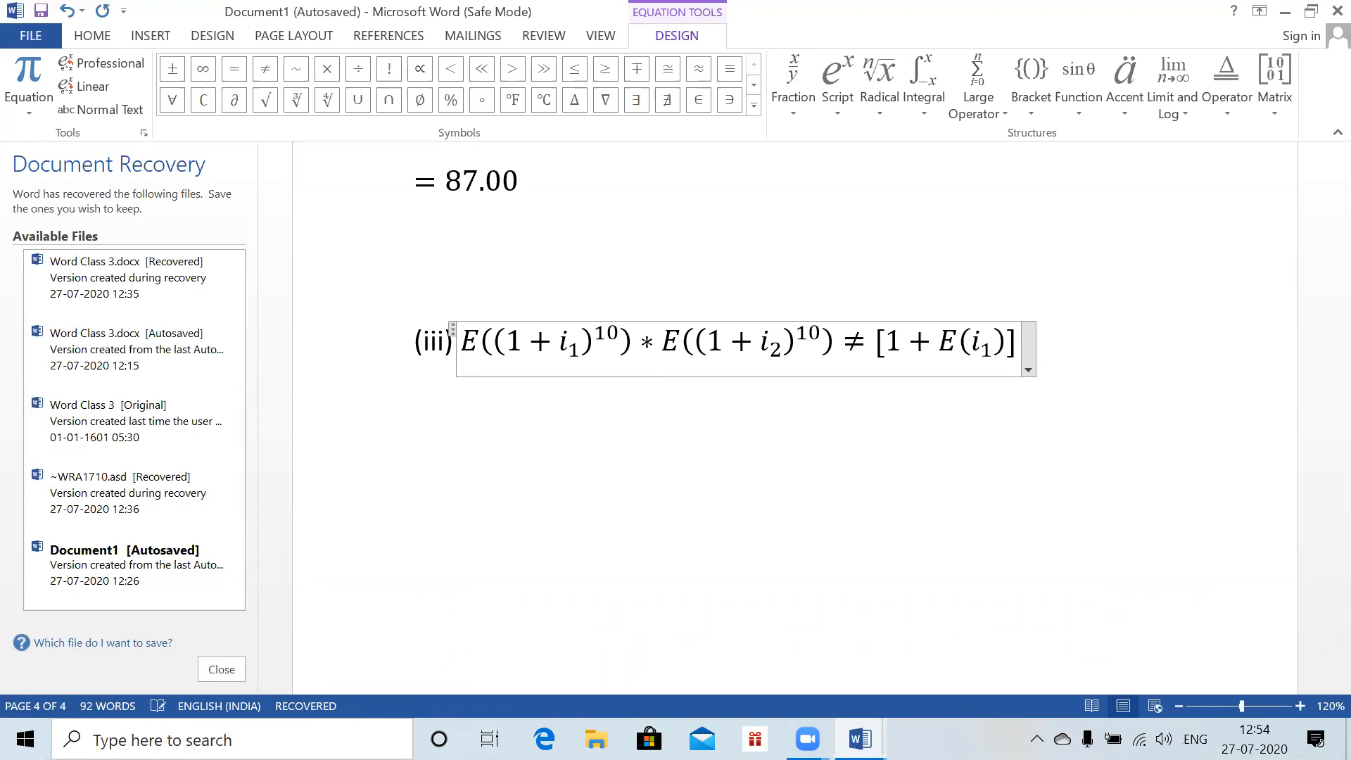
pyautogui.write('^10 ')
# - Complete the (iii) equation with the factor [1+E(i_2)]^10 and leave the equation
pyautogui.write('[1')
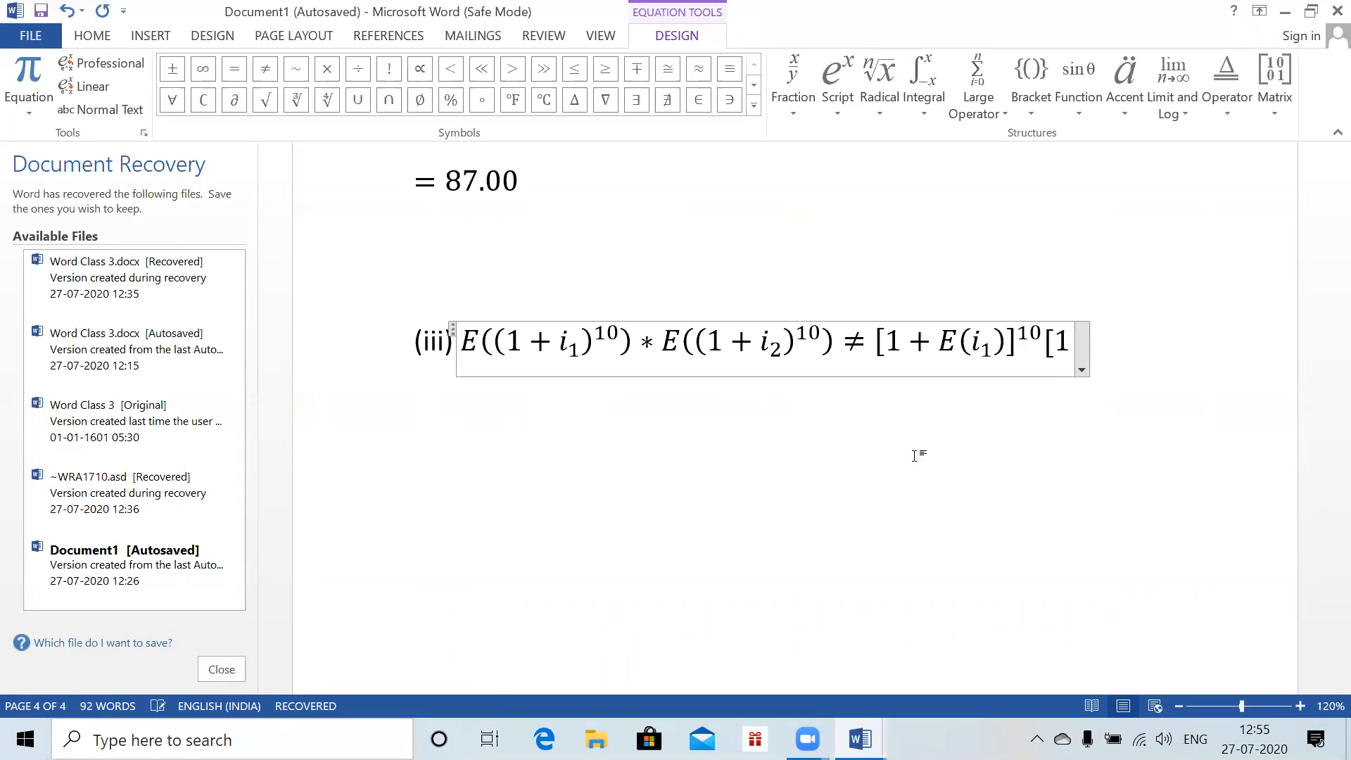
pyautogui.write('+E(i_2 ')
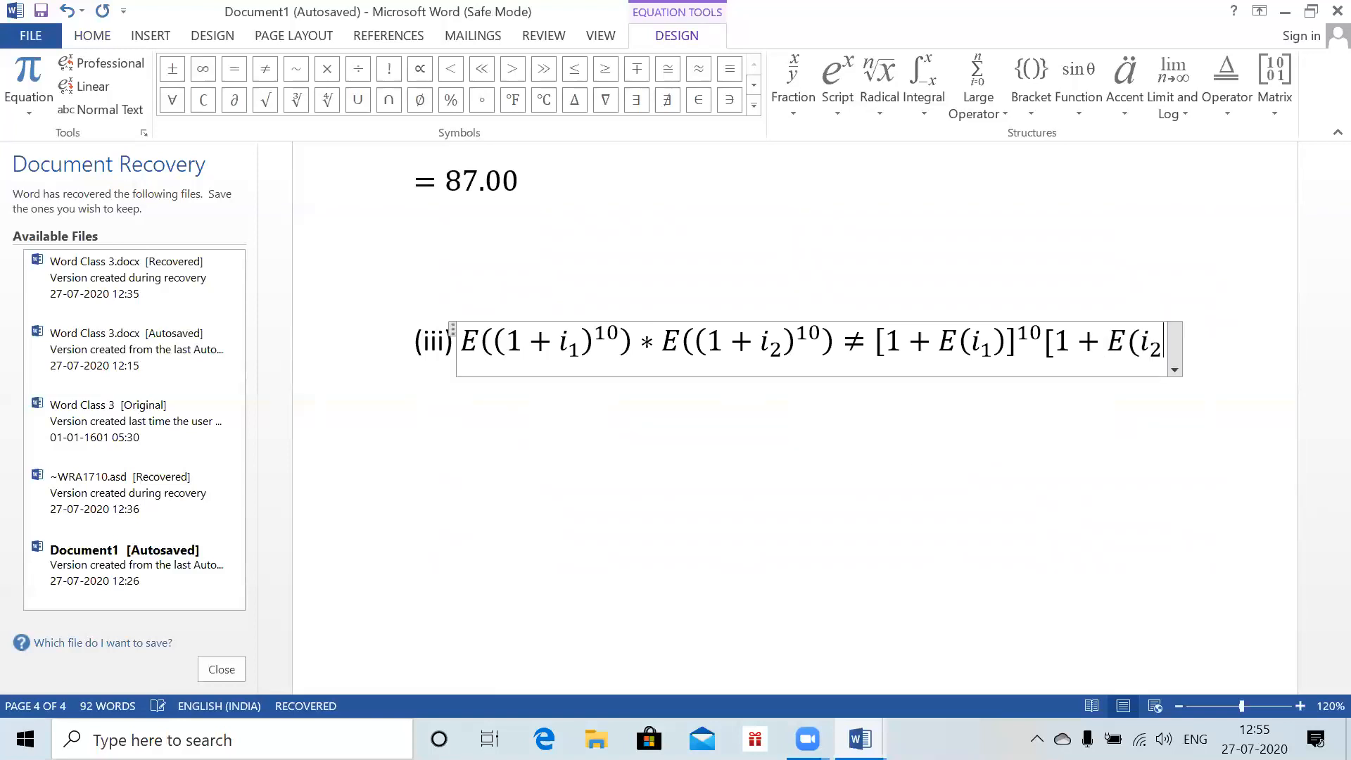
pyautogui.write(')]')
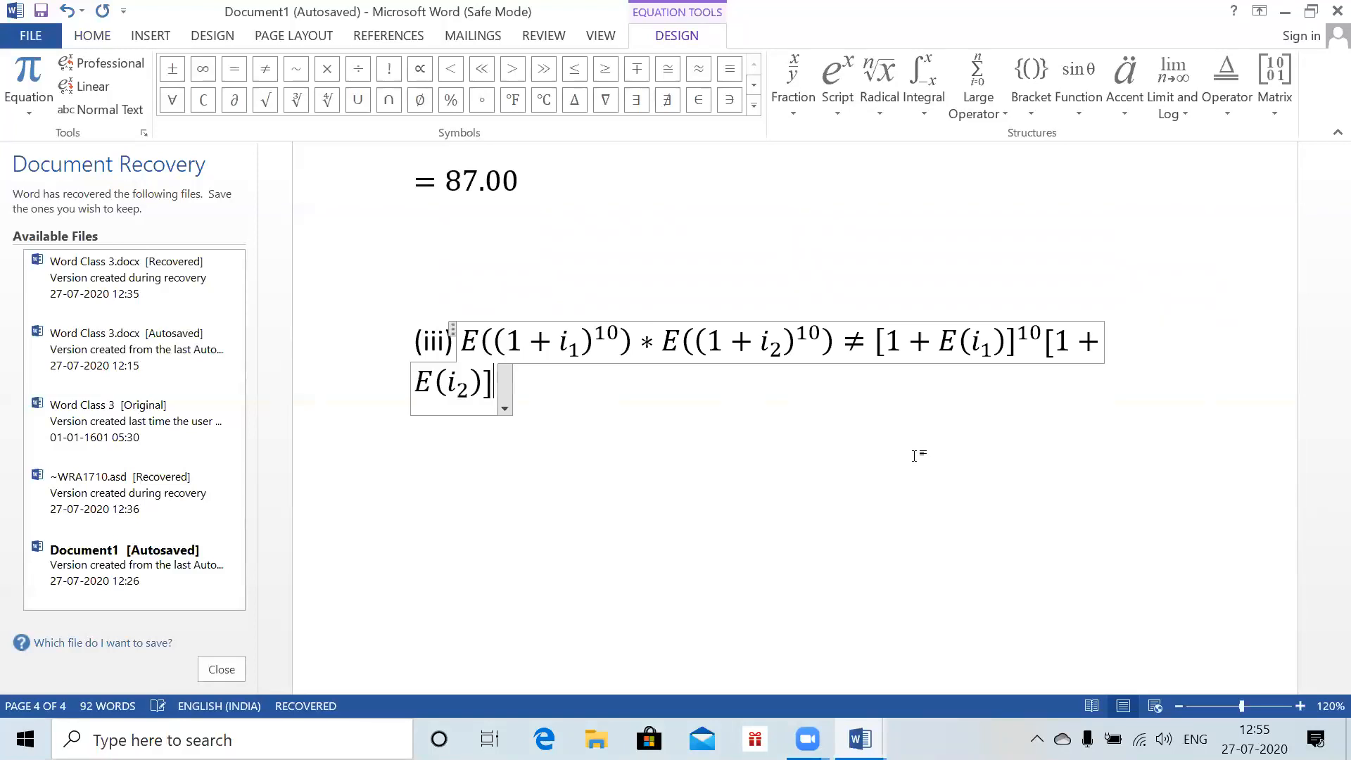
pyautogui.write('^10')
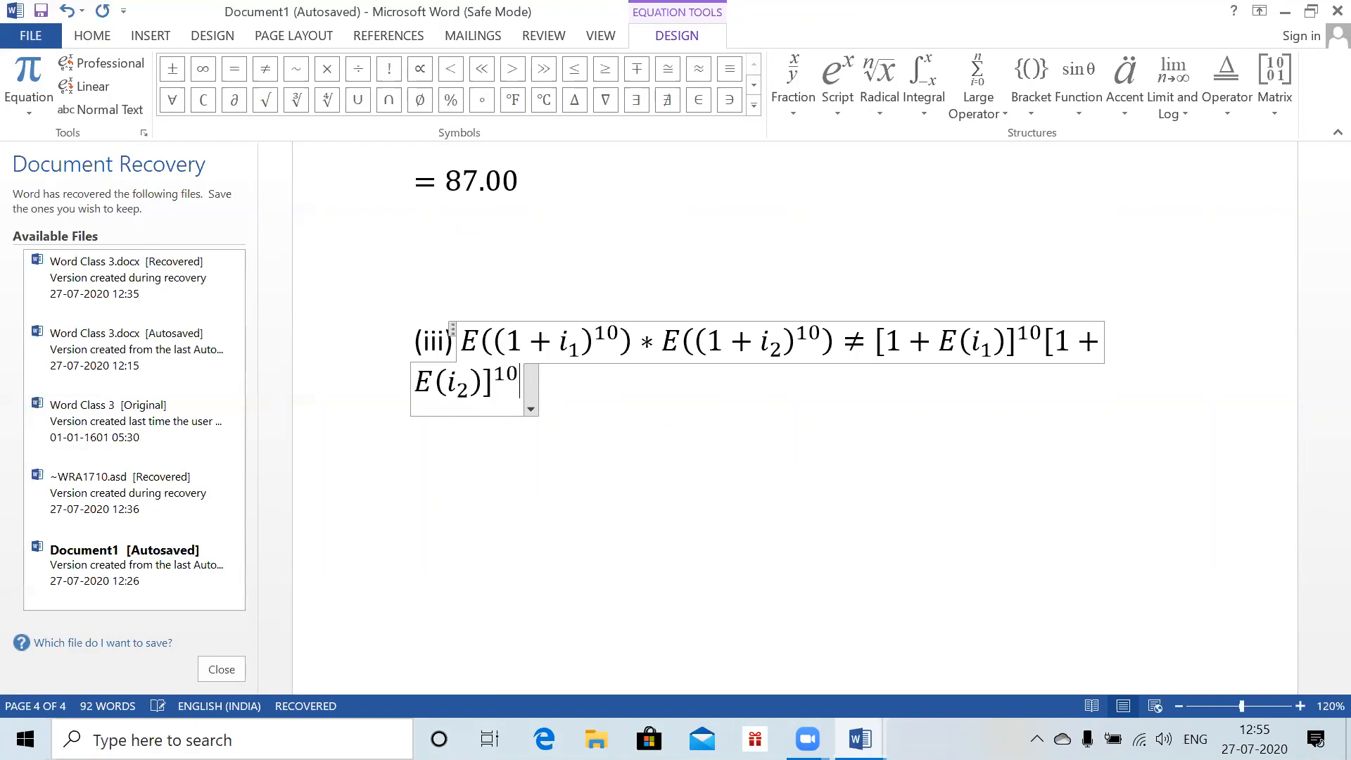
pyautogui.click(793, 417)
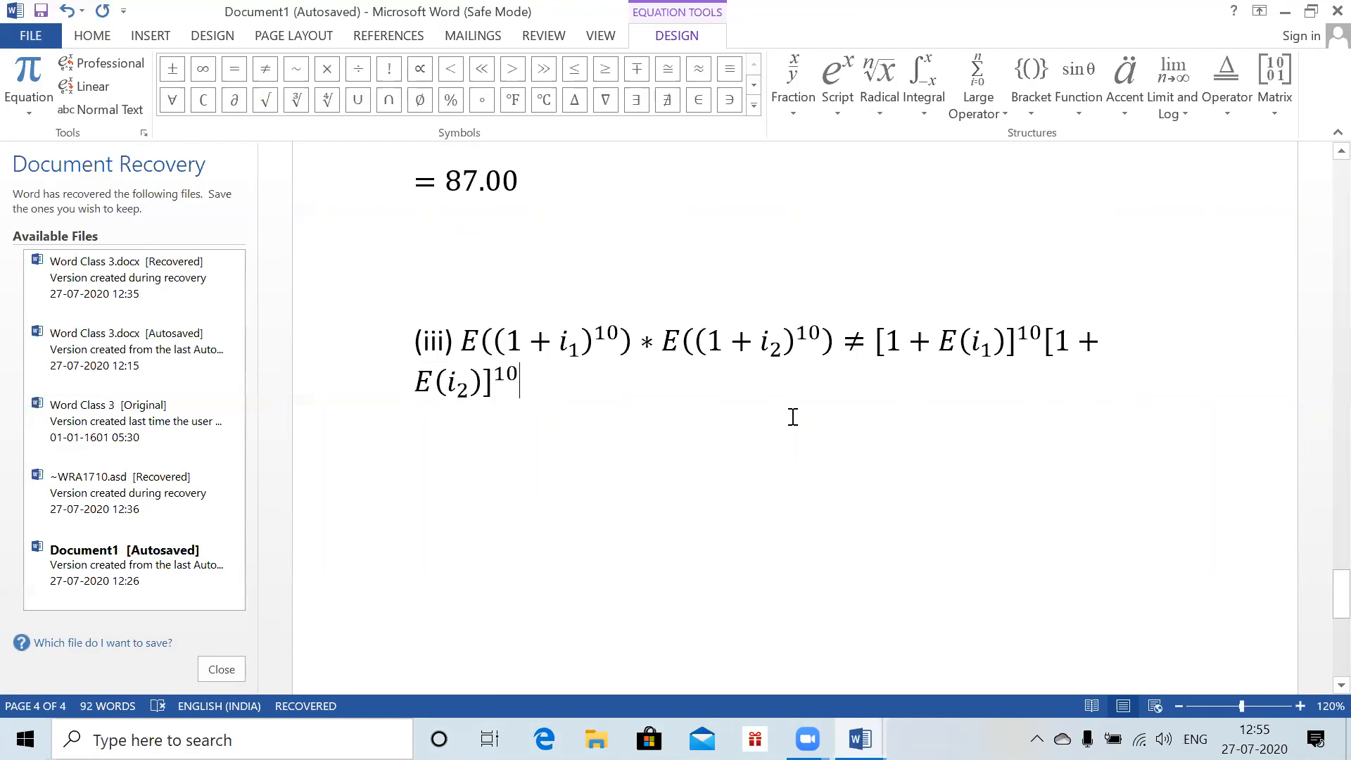
# - Start the explanation on a new line below the equation with "The expected profit is positive because there is a fairly high"
pyautogui.press('Return')
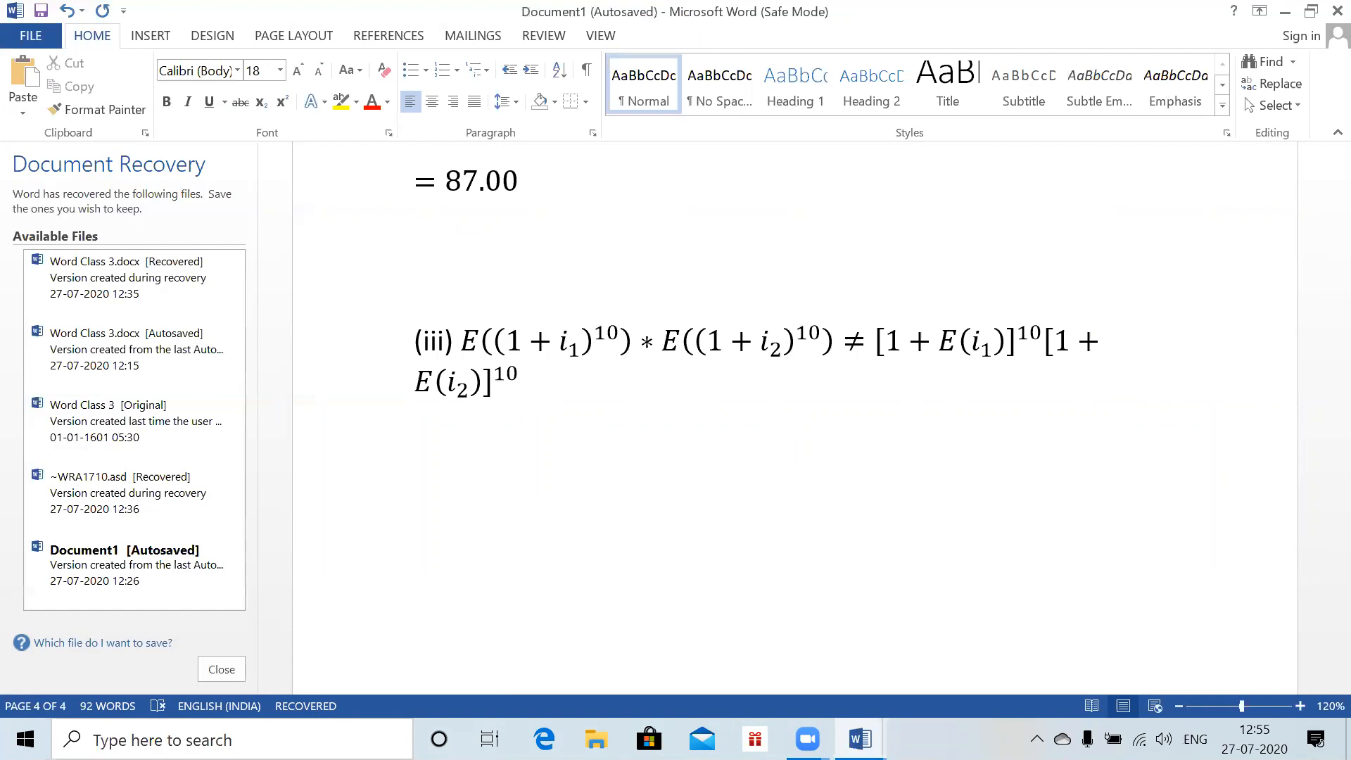
pyautogui.write('The expected profit is positive b')
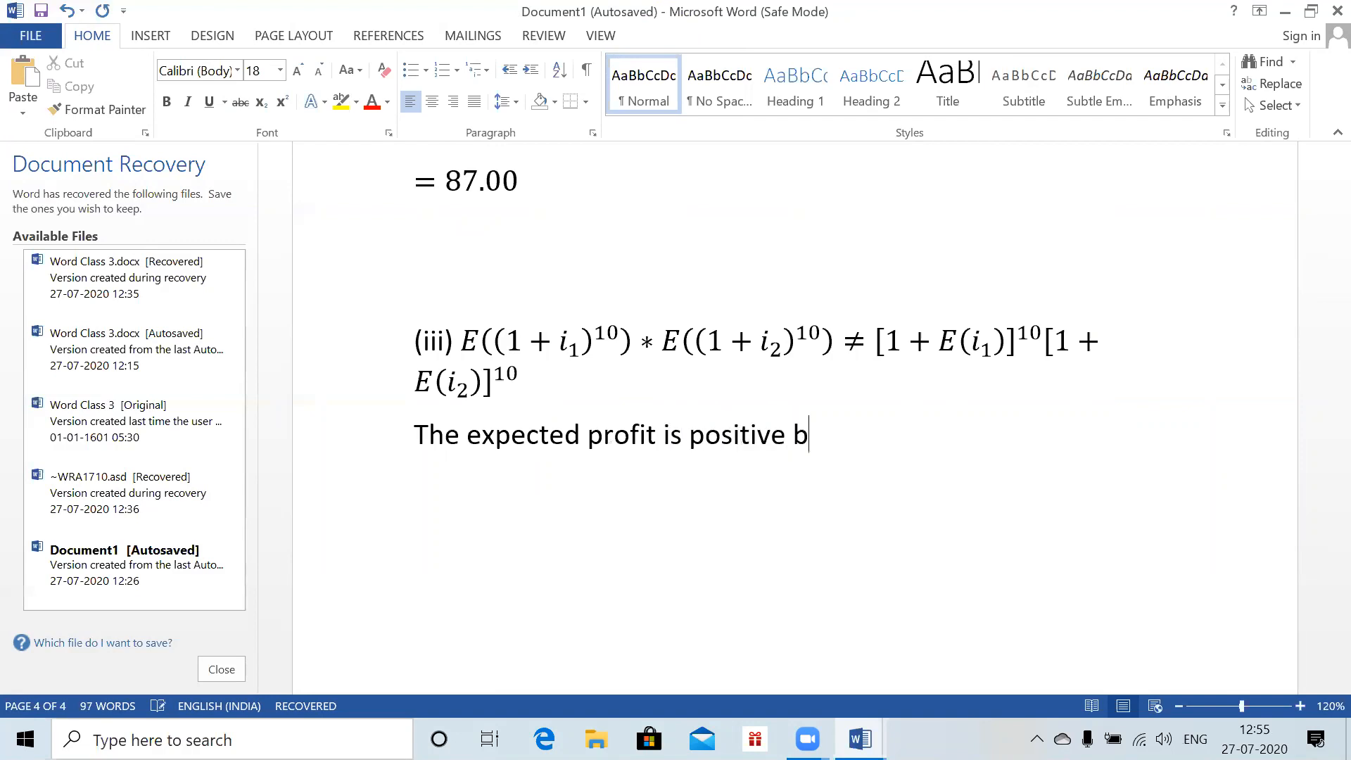
pyautogui.write('ecause ')
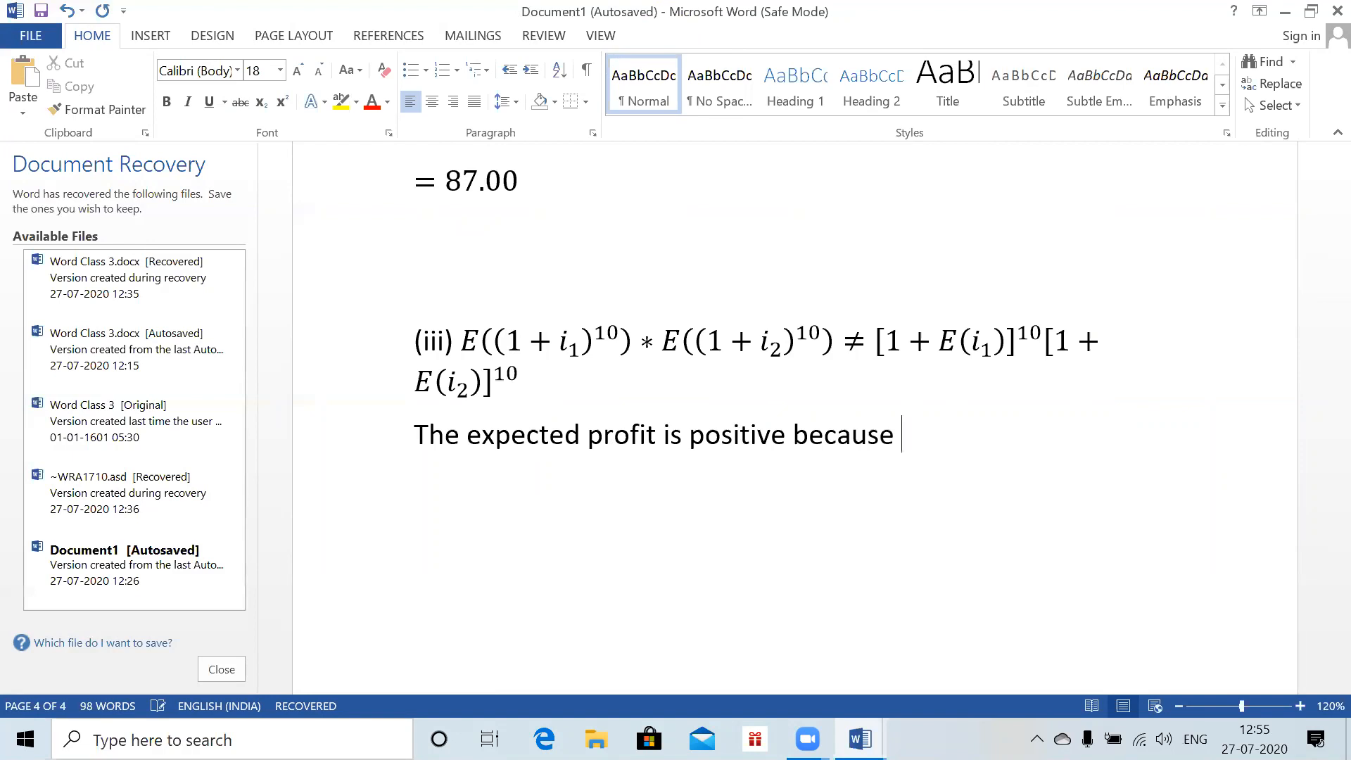
pyautogui.write('there is a fa')
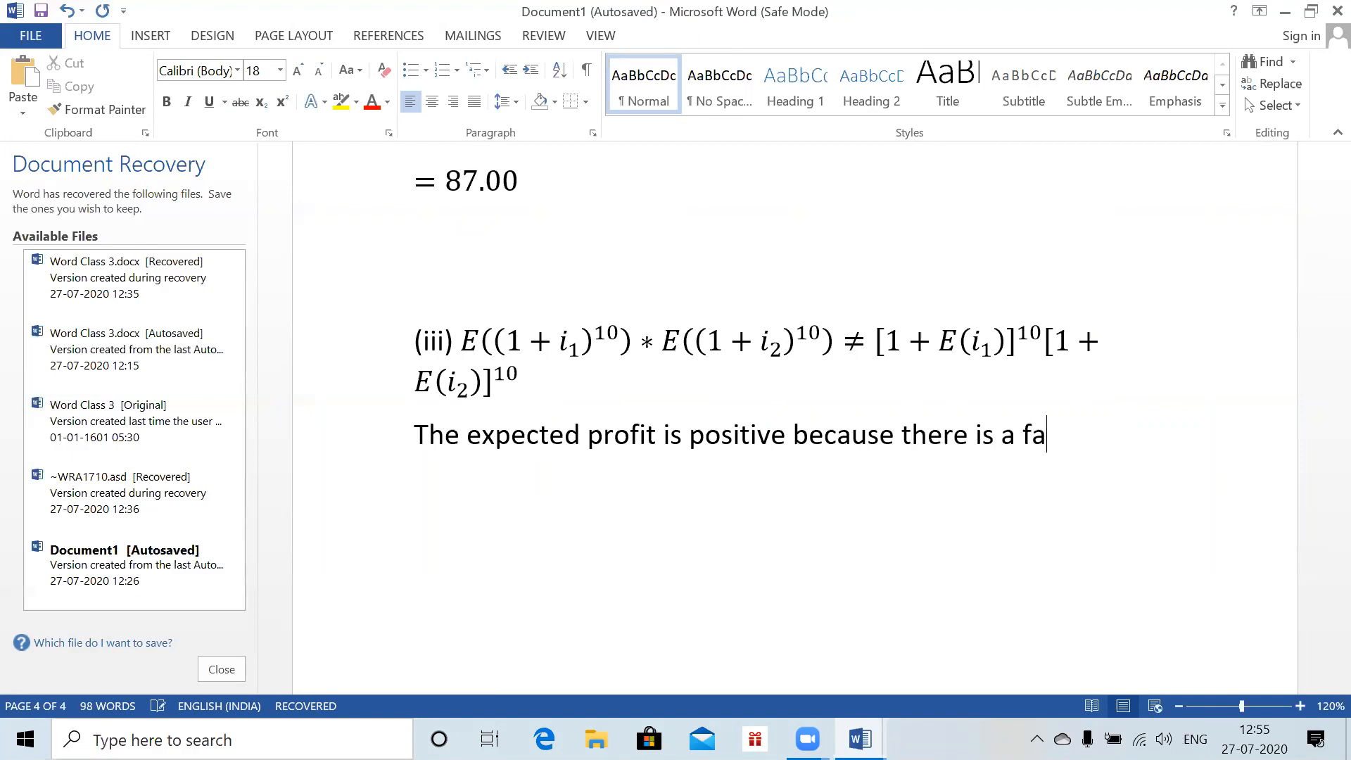
pyautogui.write('irly high ')
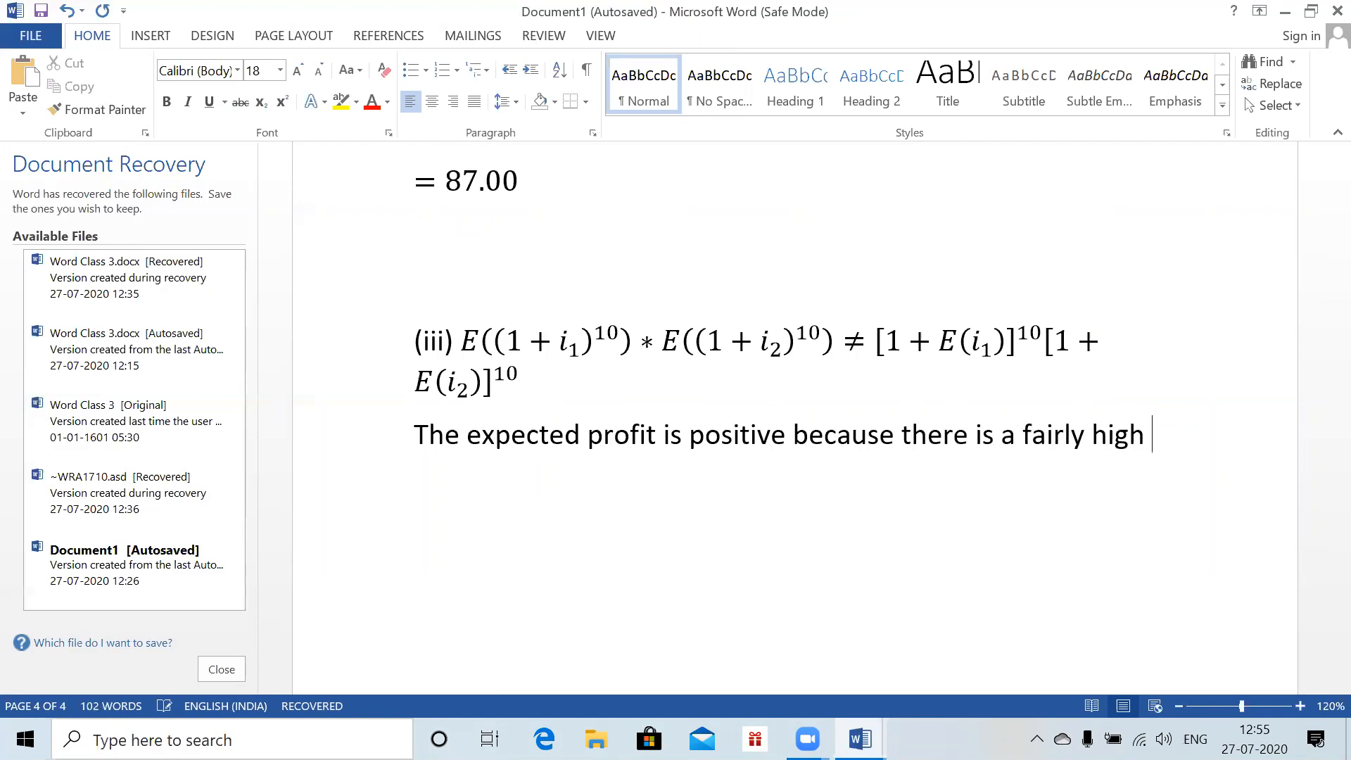
# - Continue the explanation with "chance that the interest rate is"
pyautogui.write('chance that th einterest')
pyautogui.press('BackSpace')
pyautogui.press('BackSpace')
pyautogui.press('BackSpace')
pyautogui.press('BackSpace')
pyautogui.press('BackSpace')
pyautogui.press('BackSpace')
pyautogui.press('BackSpace')
pyautogui.press('BackSpace')
pyautogui.press('BackSpace')
pyautogui.press('BackSpace')
pyautogui.press('BackSpace')
pyautogui.press('BackSpace')
pyautogui.write('the interest rate is')
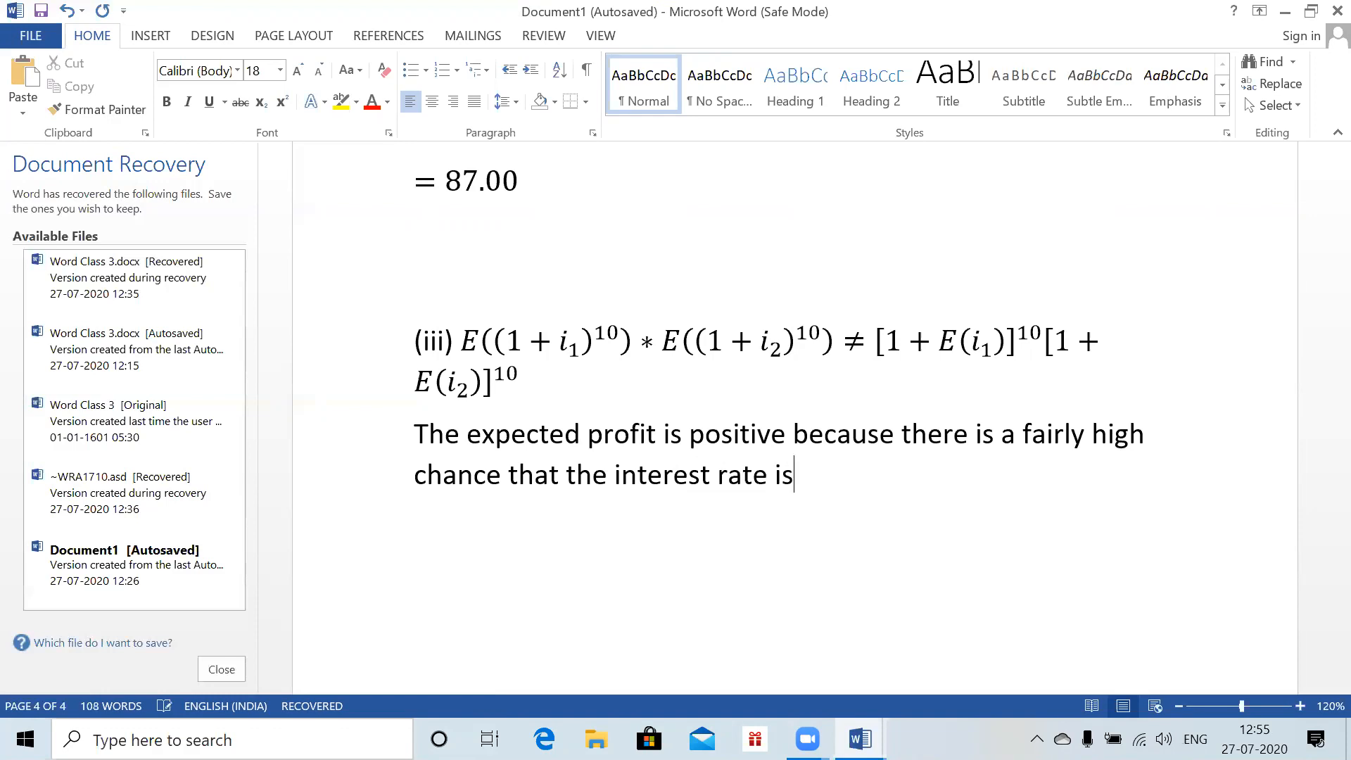
# - Extend the explanation with "actually earned in first 10 years is greaer tha"
pyautogui.write(' actually e')
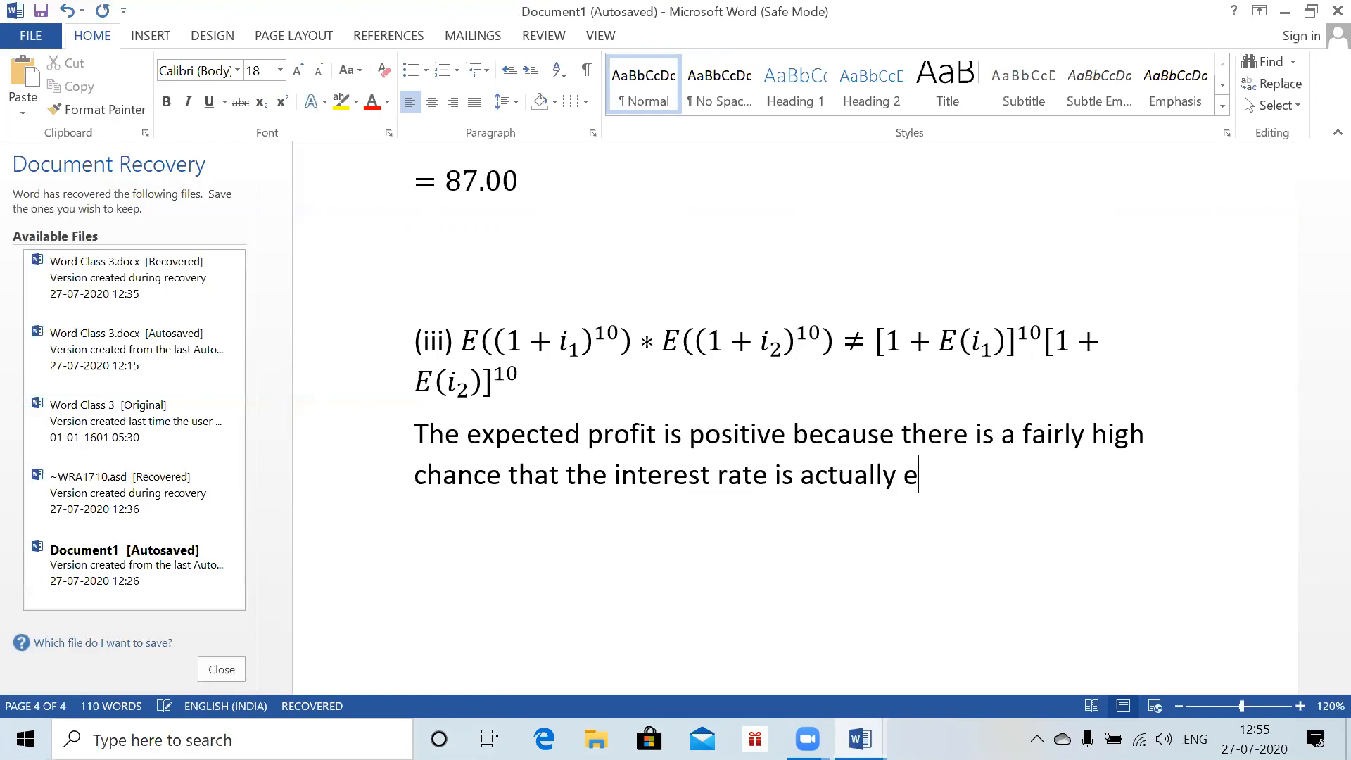
pyautogui.write('arned in fi')
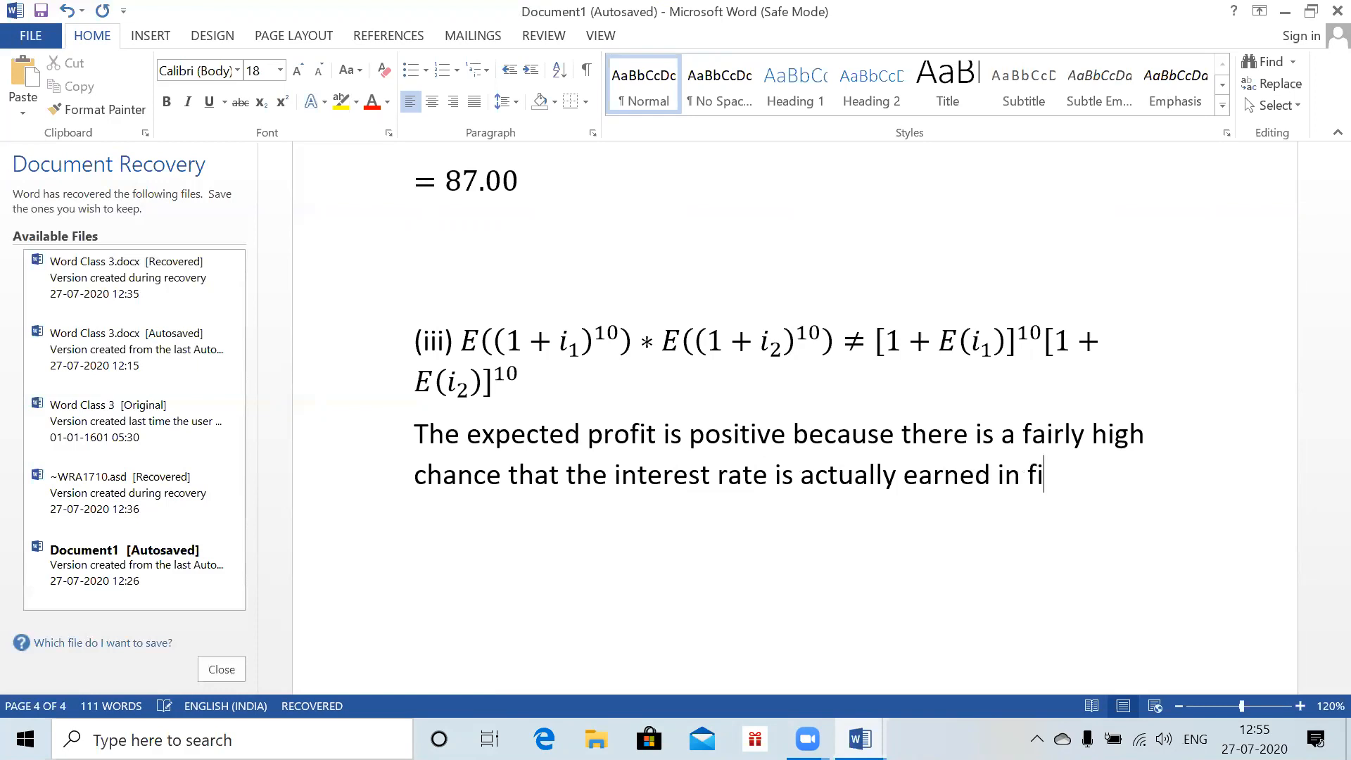
pyautogui.write('rst 10 years ')
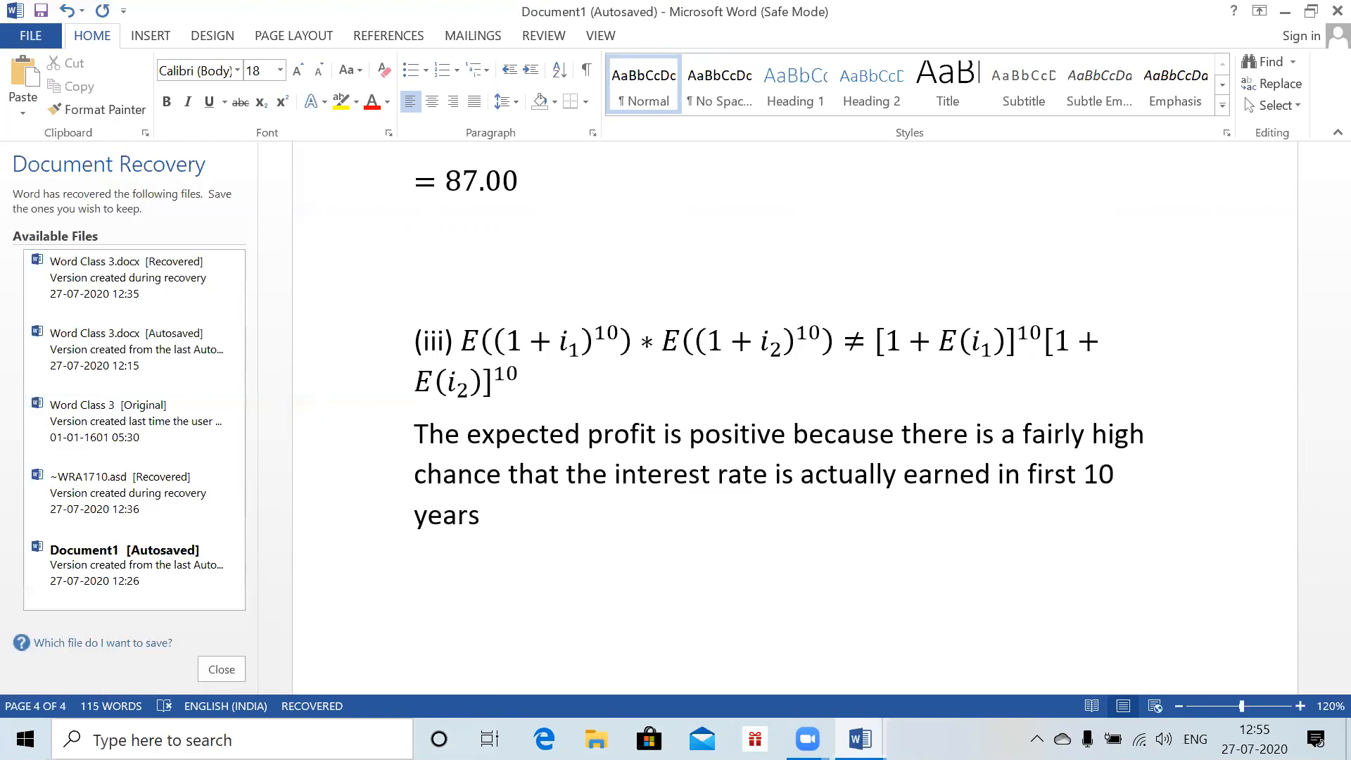
pyautogui.write('is greaer tha')
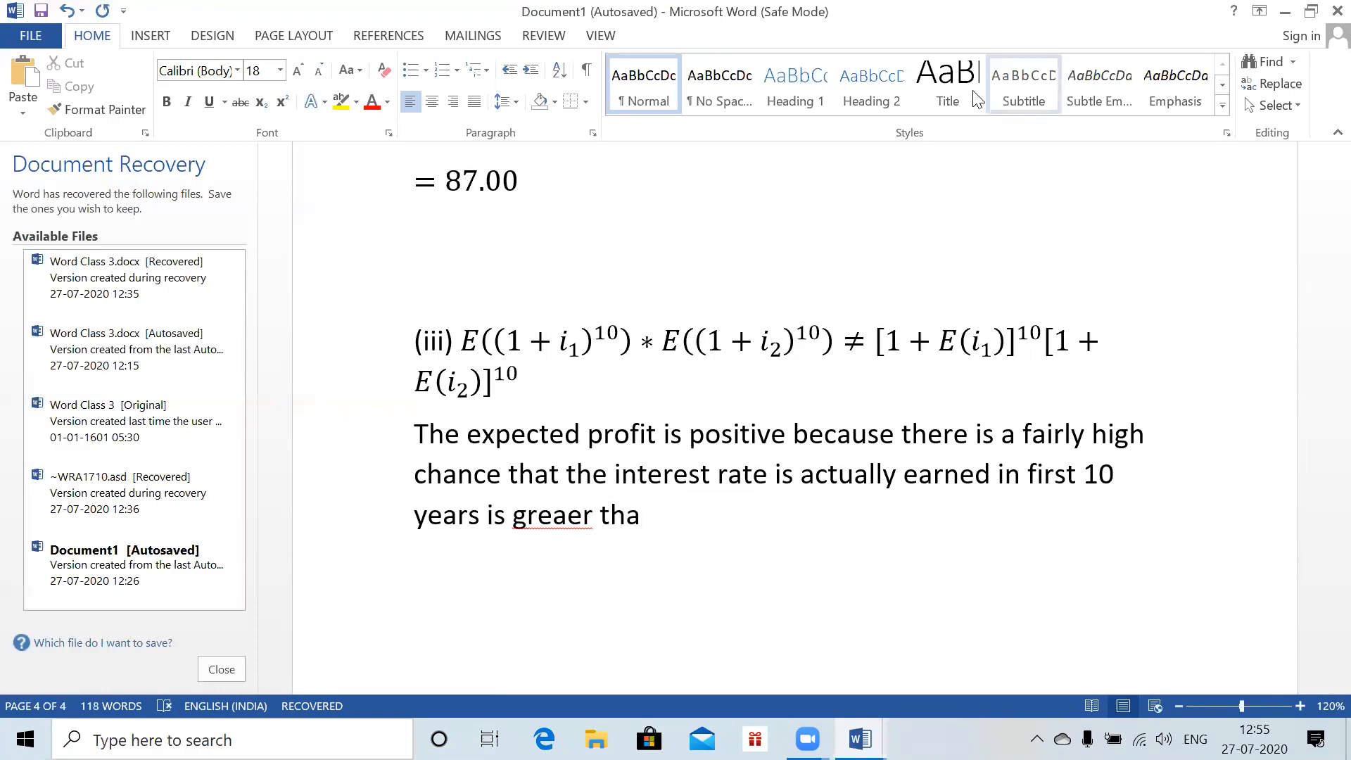